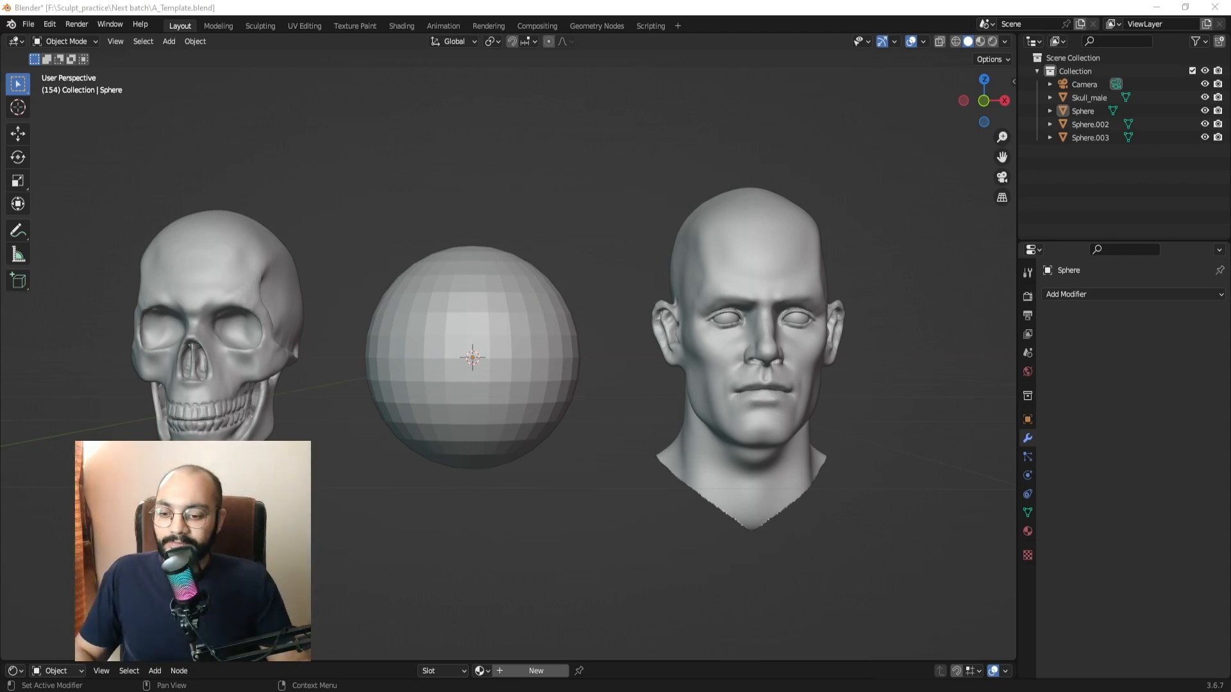
# Examine the skull, the low-poly base sphere and the finished male head, selecting each model in turn.
pyautogui.keyDown('shift'); pyautogui.moveTo(352, 203); pyautogui.dragTo(401, 248, button='middle'); pyautogui.keyUp('shift')
pyautogui.click(353, 316)
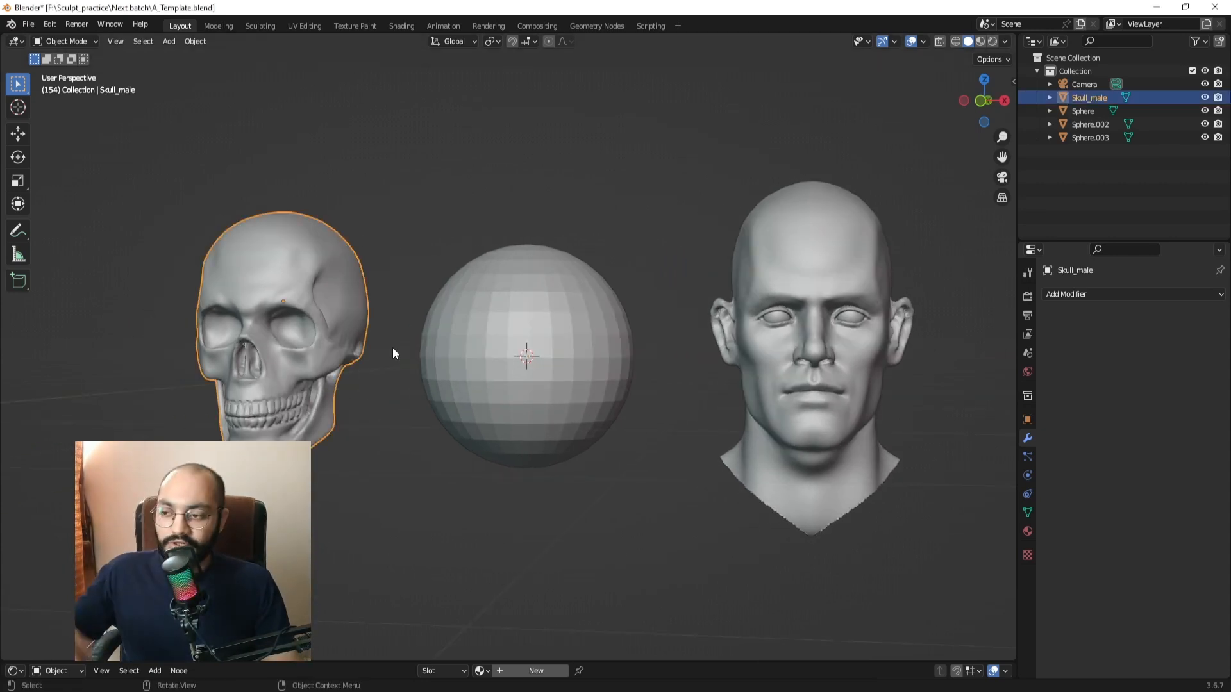
pyautogui.click(364, 413)
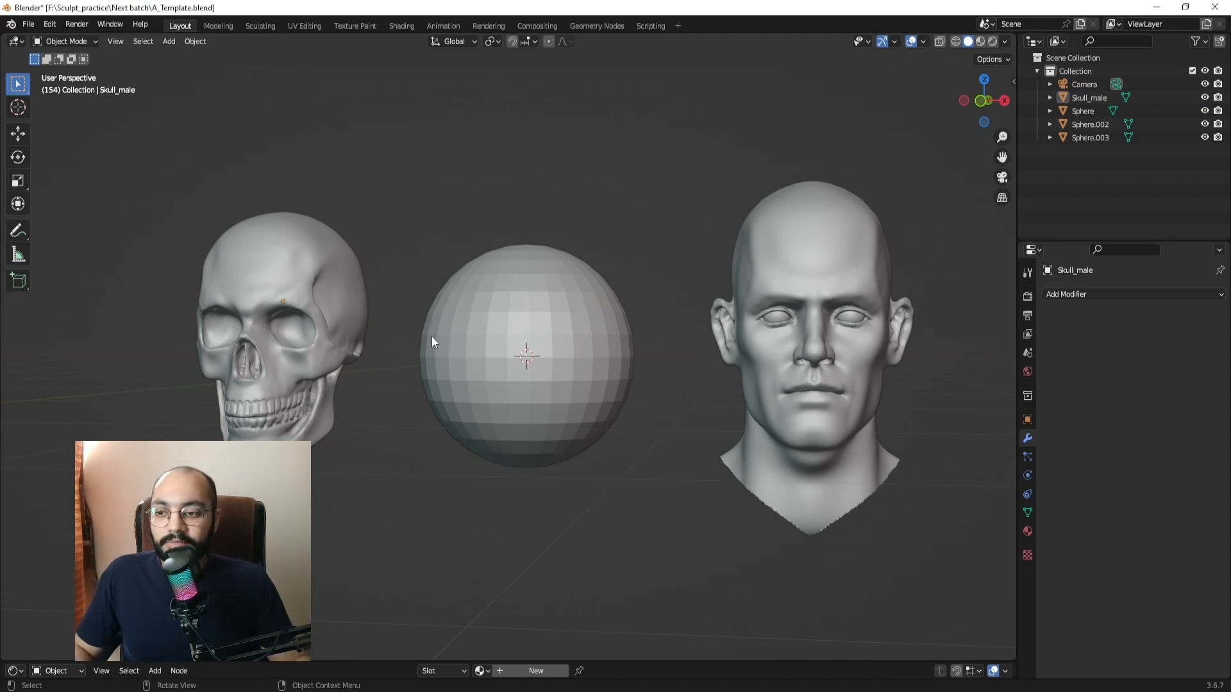
pyautogui.moveTo(630, 275); pyautogui.dragTo(596, 336, button='middle')
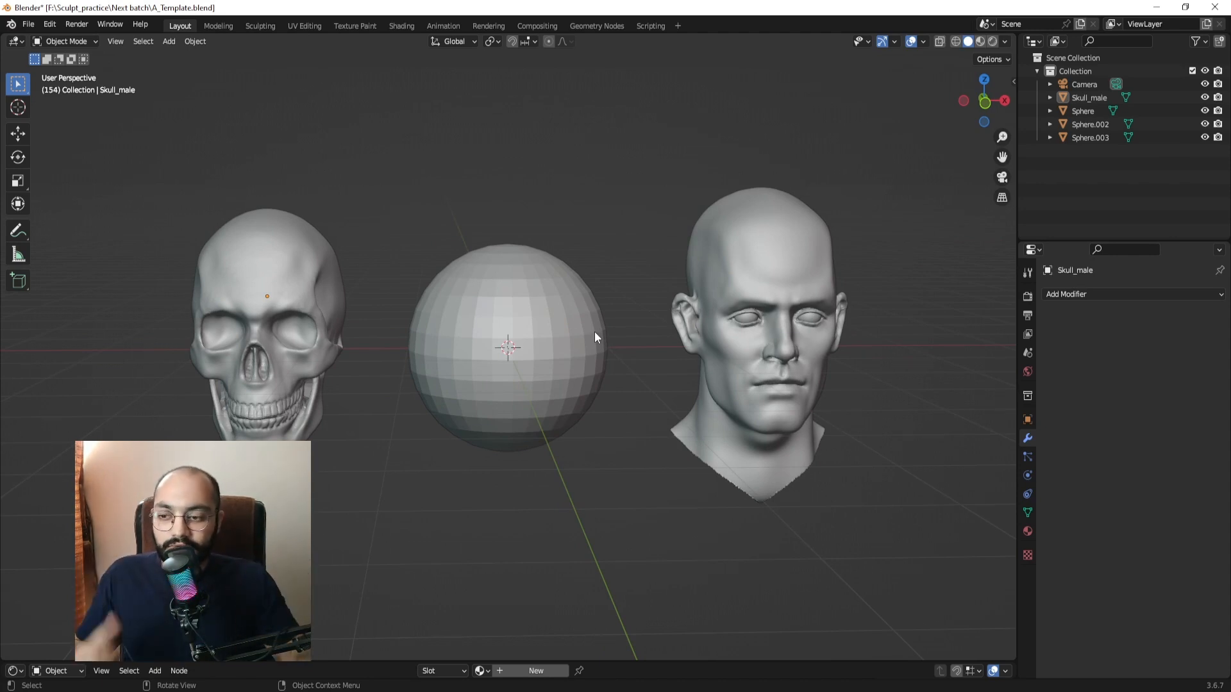
pyautogui.moveTo(499, 279); pyautogui.dragTo(526, 287, button='middle')
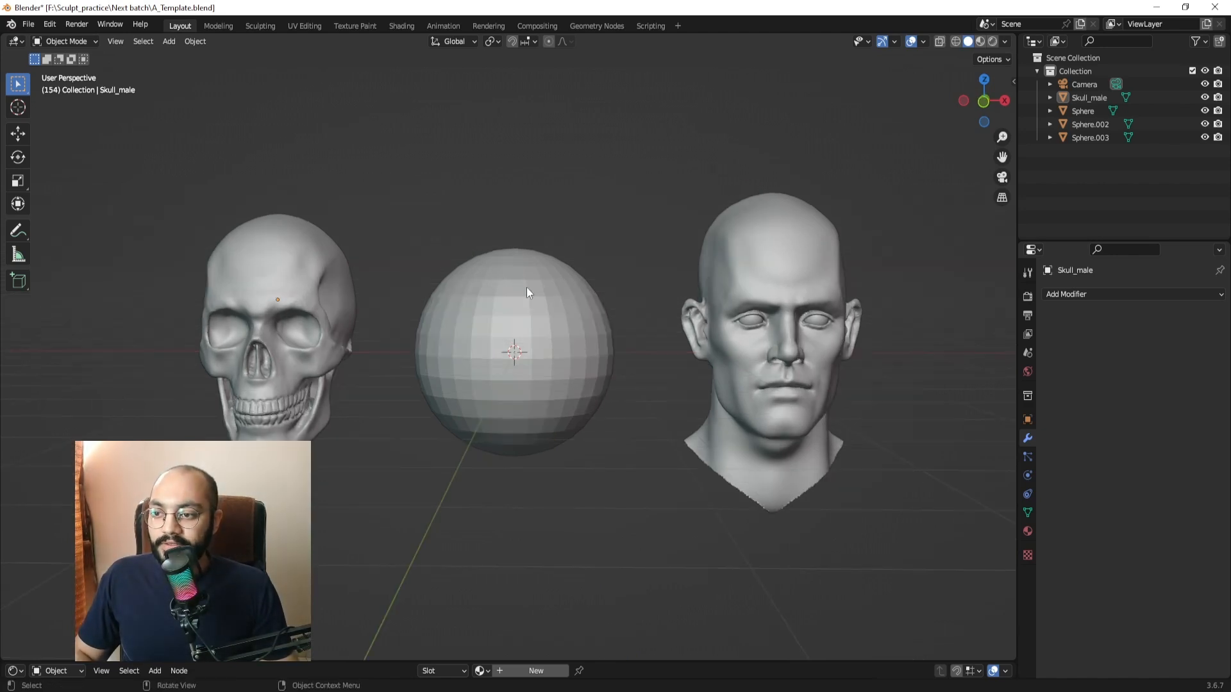
pyautogui.click(526, 287)
pyautogui.click(638, 267)
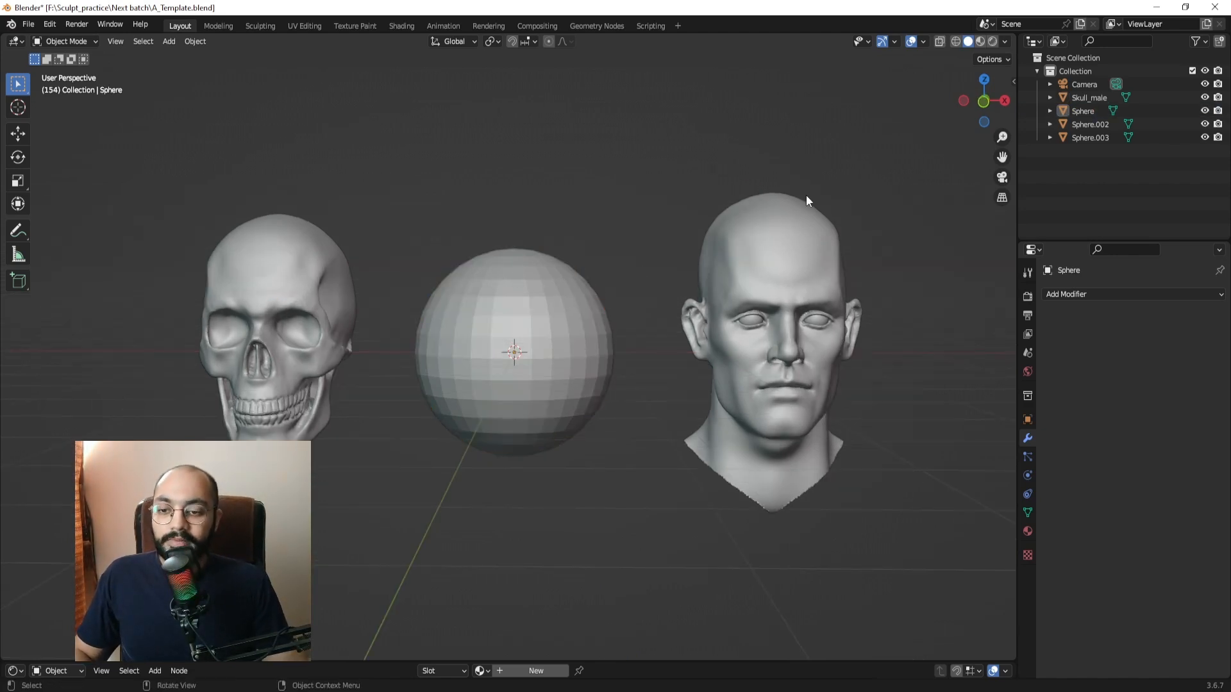
pyautogui.click(754, 307)
pyautogui.click(905, 342)
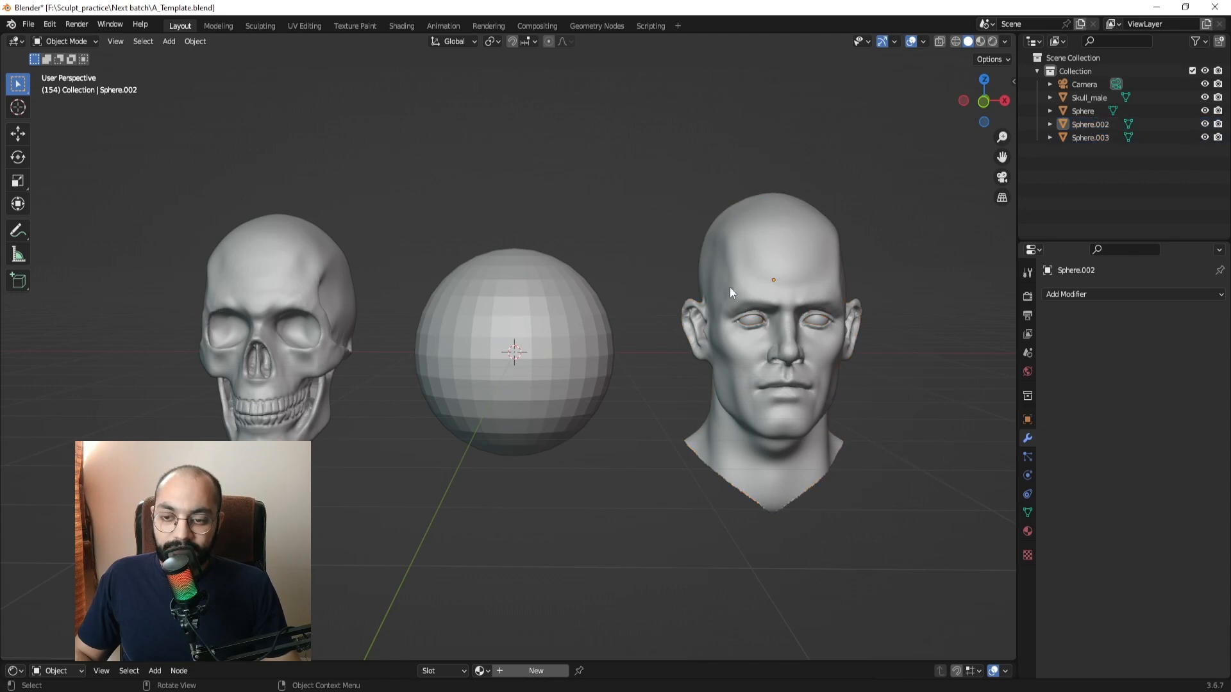
pyautogui.moveTo(703, 255); pyautogui.dragTo(881, 341)
pyautogui.click(883, 342)
pyautogui.click(798, 284)
pyautogui.moveTo(671, 209); pyautogui.dragTo(859, 354)
pyautogui.click(904, 302)
# Try a free trackball rotation on the skull and undo it.
pyautogui.click(337, 333)
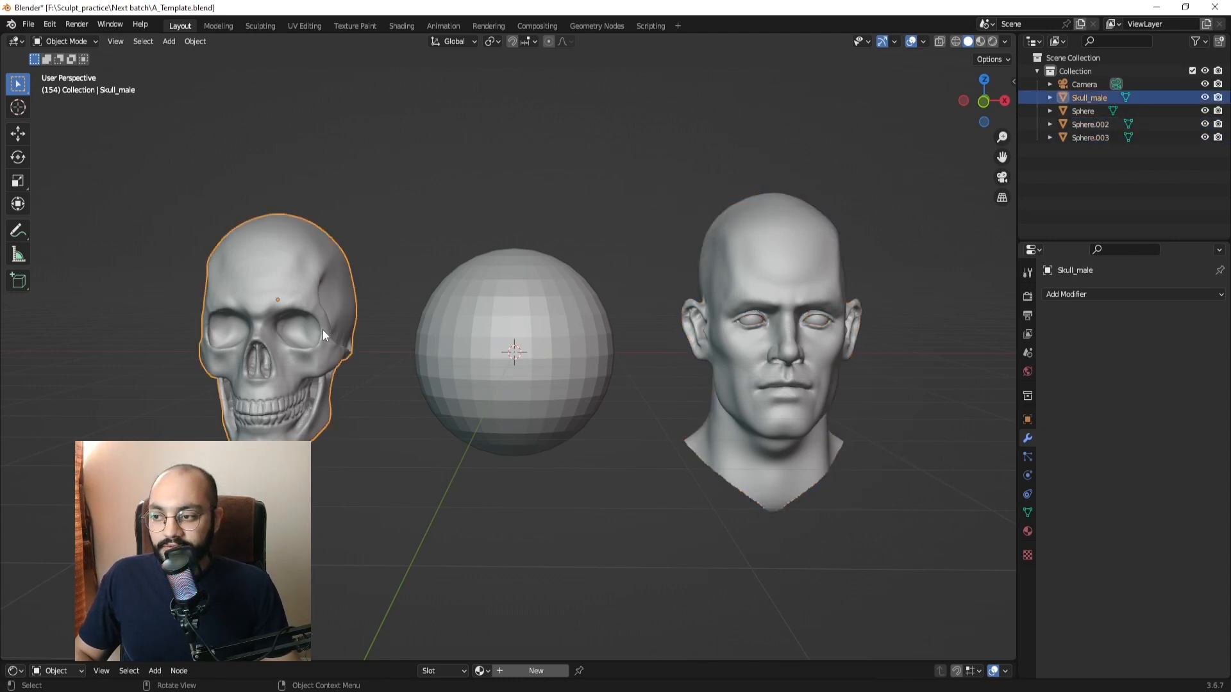
pyautogui.press('r')
pyautogui.press('r')
pyautogui.click(348, 333)
pyautogui.hotkey('ctrl', 'z')
pyautogui.click(375, 388)
pyautogui.moveTo(374, 389); pyautogui.dragTo(358, 393, button='middle')
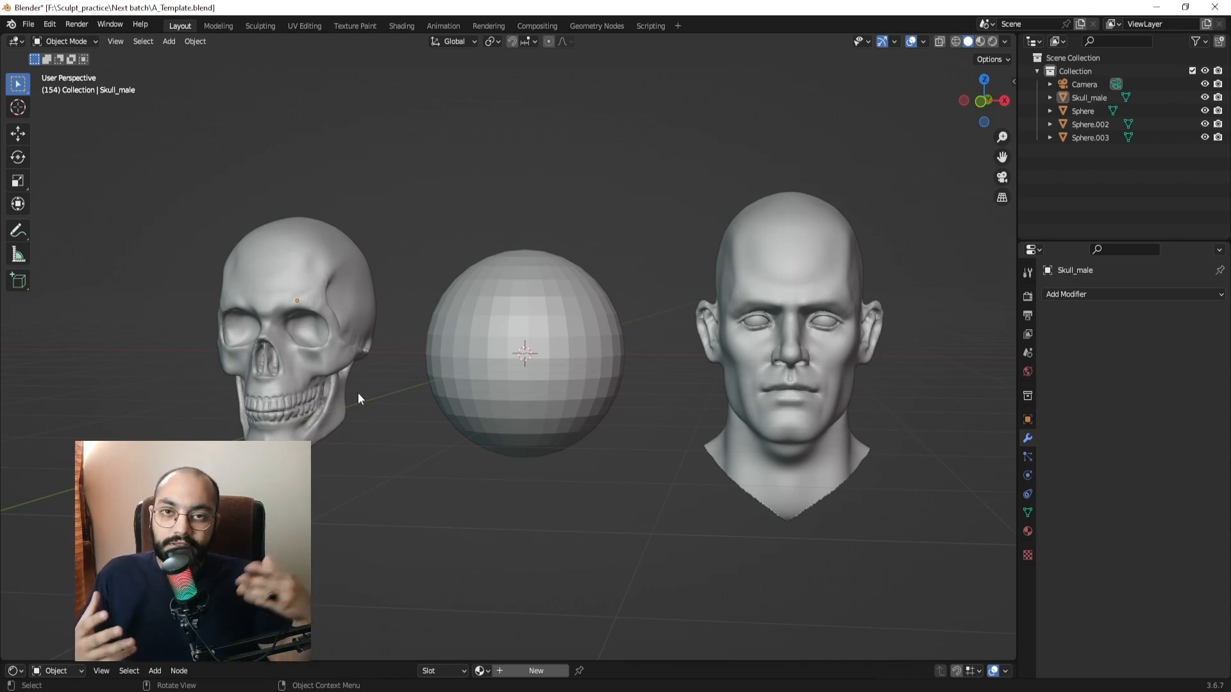
# Select the low-poly base sphere and switch it to Sculpt Mode.
pyautogui.click(551, 324)
pyautogui.click(629, 268)
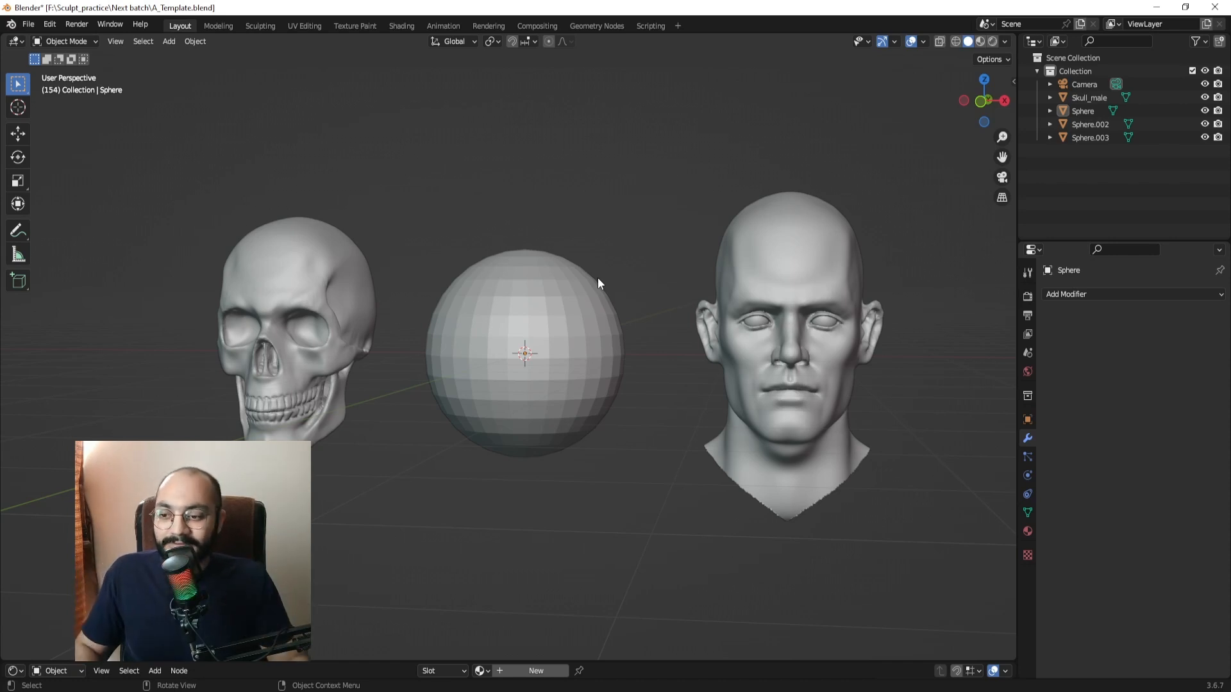
pyautogui.hotkey('ctrl', 'Tab')
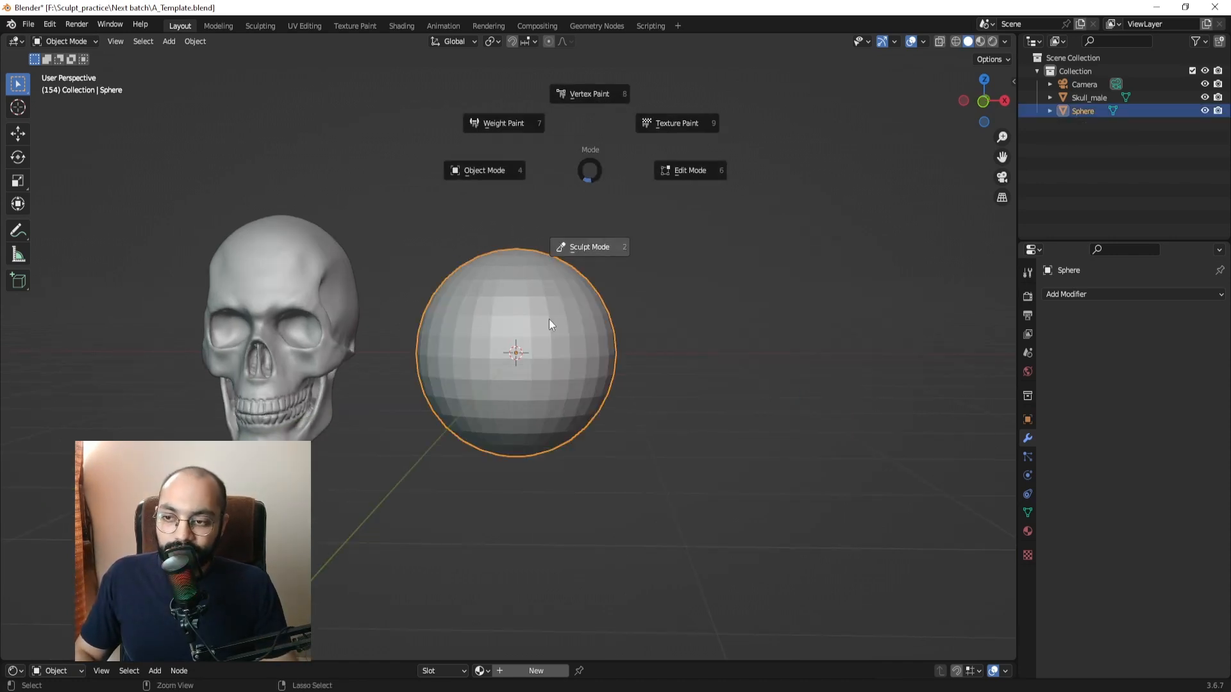
pyautogui.click(549, 319)
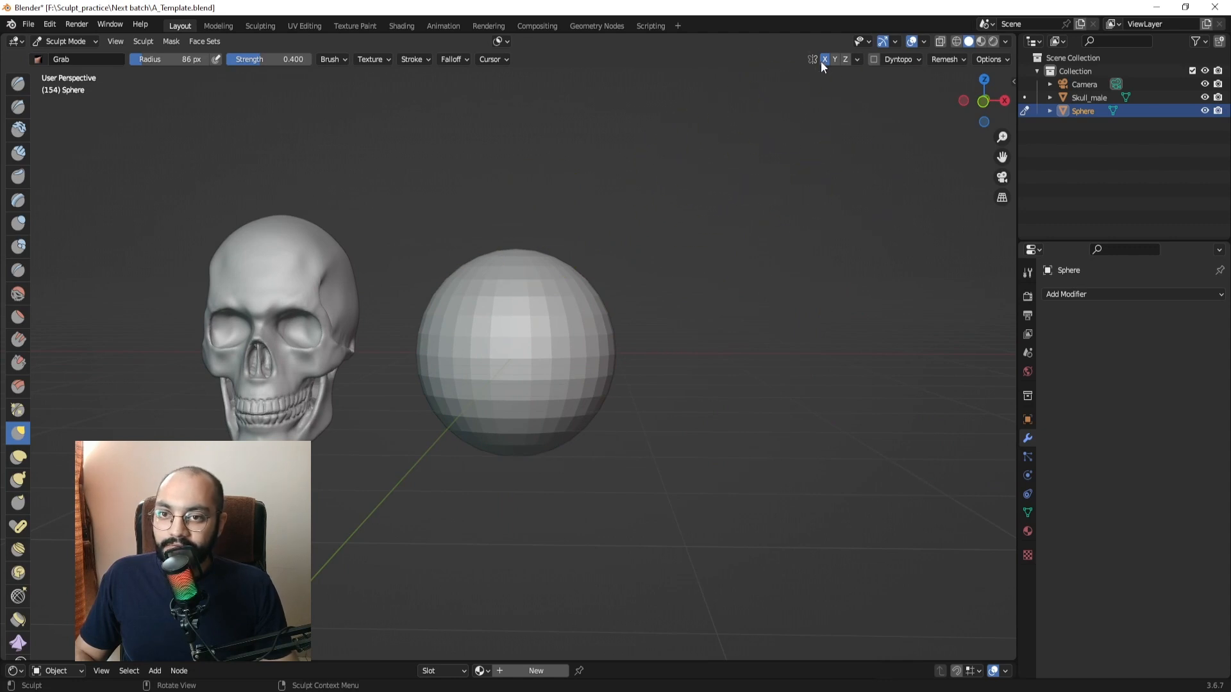
# In the front orthographic view, enlarge the Grab brush to about 147 px and pull the sphere's lower middle down into a chin.
pyautogui.press('KP_1')
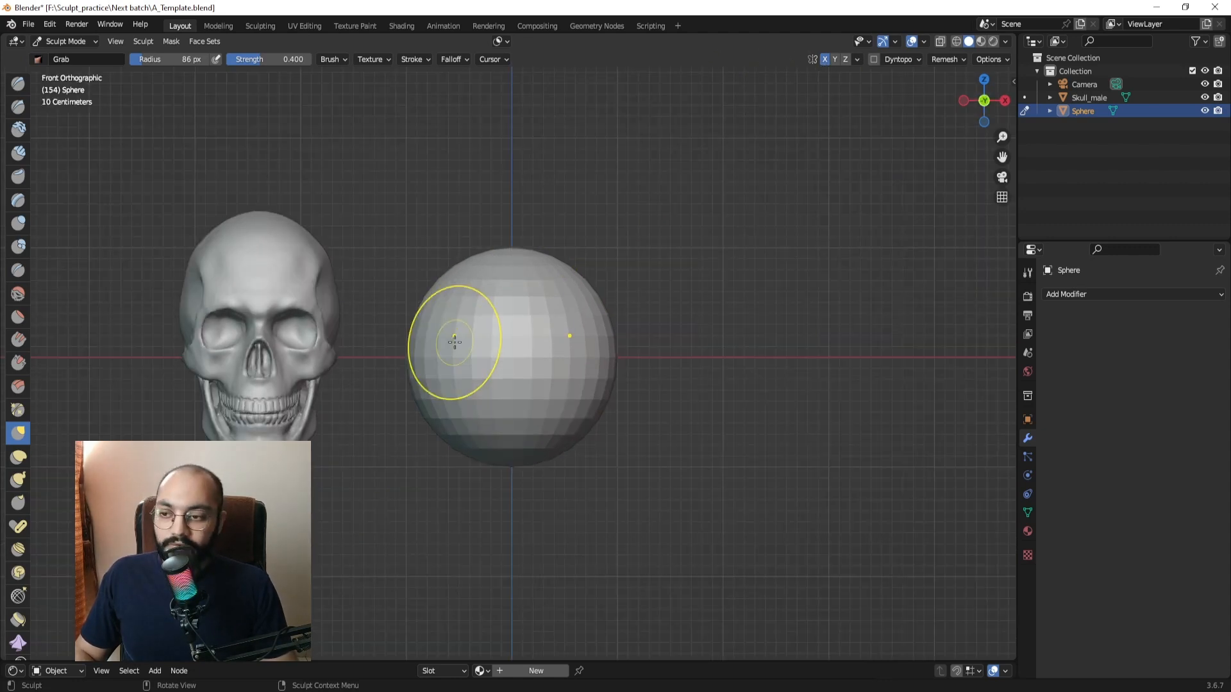
pyautogui.press(']')
pyautogui.press(']')
pyautogui.press(']')
pyautogui.press(']')
pyautogui.press(']')
pyautogui.press(']')
pyautogui.press(']')
pyautogui.press('[')
pyautogui.press('[')
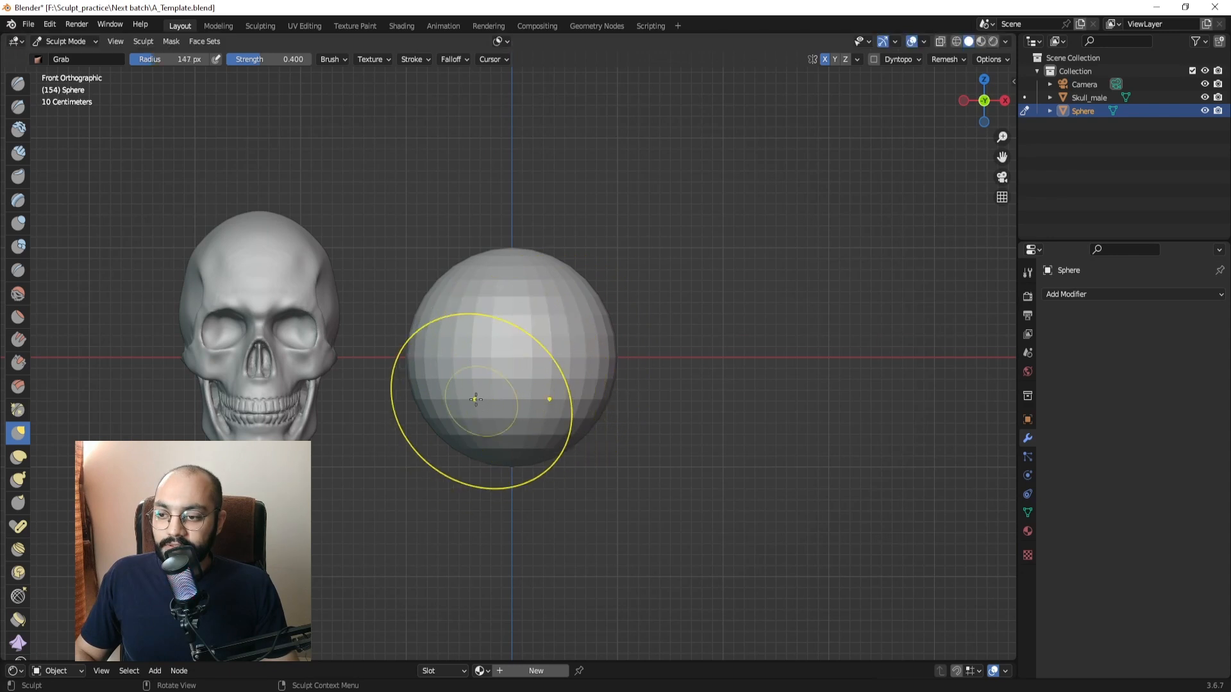
pyautogui.moveTo(506, 397)
pyautogui.mouseDown()
pyautogui.moveTo(518, 509)
pyautogui.moveTo(513, 490)
pyautogui.mouseUp()
pyautogui.press('f')
pyautogui.click(504, 435)
pyautogui.moveTo(468, 418)
pyautogui.mouseDown()
pyautogui.moveTo(448, 468)
pyautogui.moveTo(445, 434)
pyautogui.moveTo(457, 463)
pyautogui.moveTo(506, 477)
pyautogui.mouseUp()
# Resize the Grab brush and pull the lower side of the jaw slightly downward and outward.
pyautogui.press('f')
pyautogui.click(440, 465)
pyautogui.press('f')
pyautogui.click(456, 469)
pyautogui.press('f')
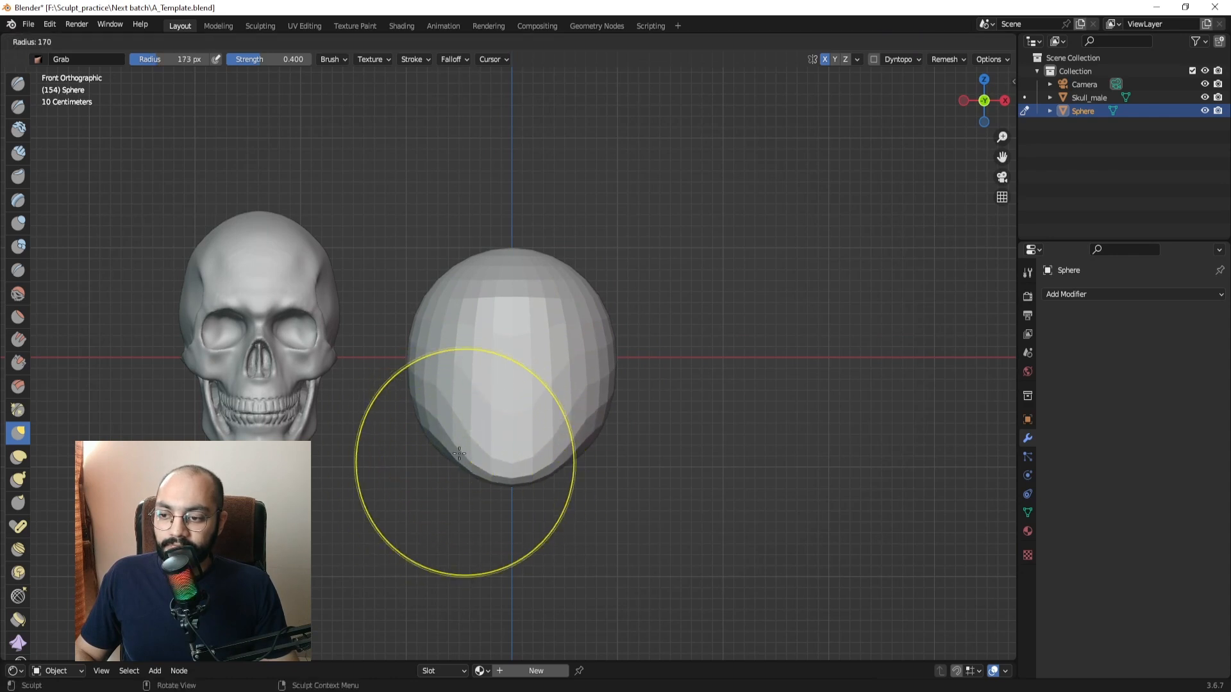
pyautogui.click(442, 462)
pyautogui.moveTo(445, 444); pyautogui.dragTo(441, 456)
# Push both sides of the sphere inward with the Grab brush at 205 px to narrow the head shape.
pyautogui.keyDown('shift'); pyautogui.moveTo(457, 390); pyautogui.dragTo(458, 417, button='middle'); pyautogui.keyUp('shift')
pyautogui.press('f')
pyautogui.click(444, 402)
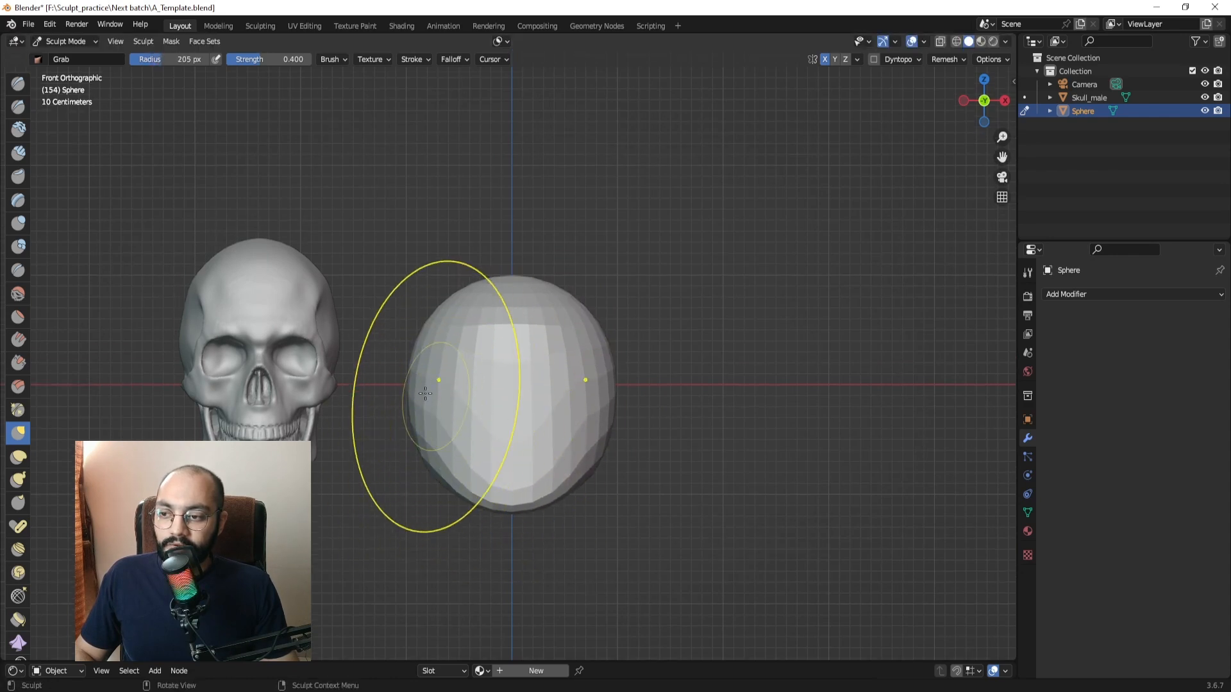
pyautogui.moveTo(410, 388); pyautogui.dragTo(460, 389)
pyautogui.moveTo(451, 434)
pyautogui.mouseDown()
pyautogui.moveTo(476, 413)
pyautogui.moveTo(446, 417)
pyautogui.mouseUp()
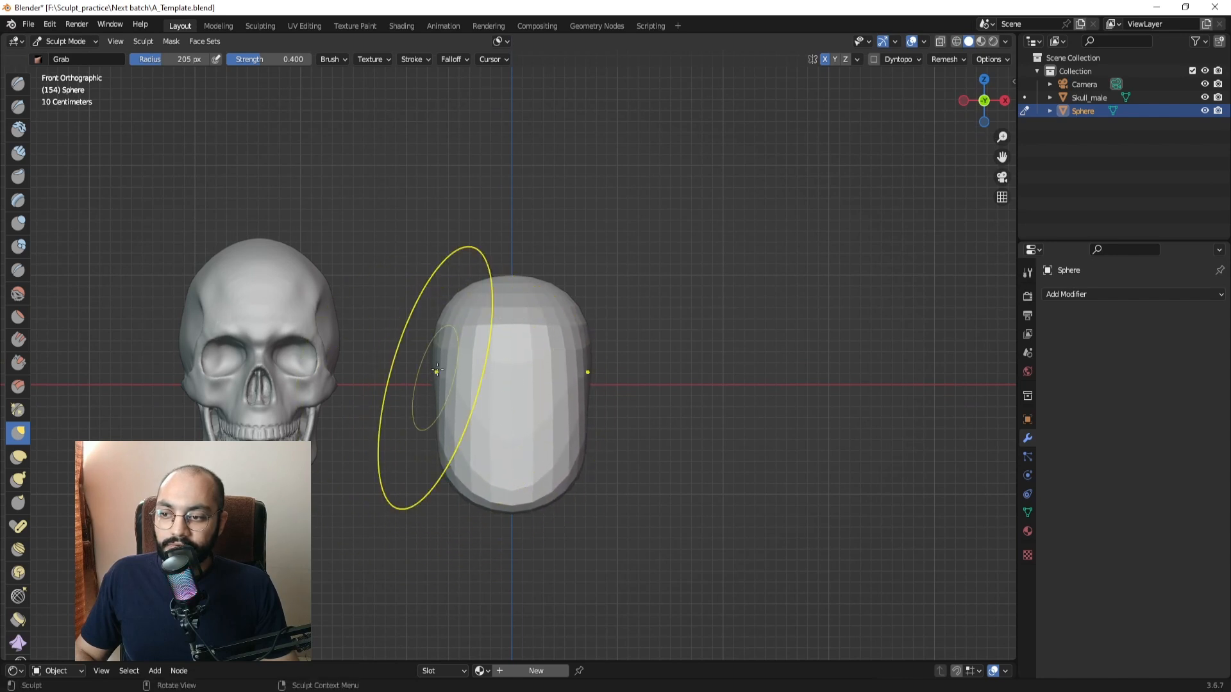
pyautogui.moveTo(437, 372); pyautogui.dragTo(448, 373)
pyautogui.moveTo(448, 416)
pyautogui.mouseDown()
pyautogui.moveTo(475, 444)
pyautogui.moveTo(494, 402)
pyautogui.mouseUp()
# From the top orthographic view, widen the back of the cranium with the Grab brush at 153 px.
pyautogui.press('f')
pyautogui.click(459, 451)
pyautogui.moveTo(495, 402); pyautogui.dragTo(564, 454, button='middle')
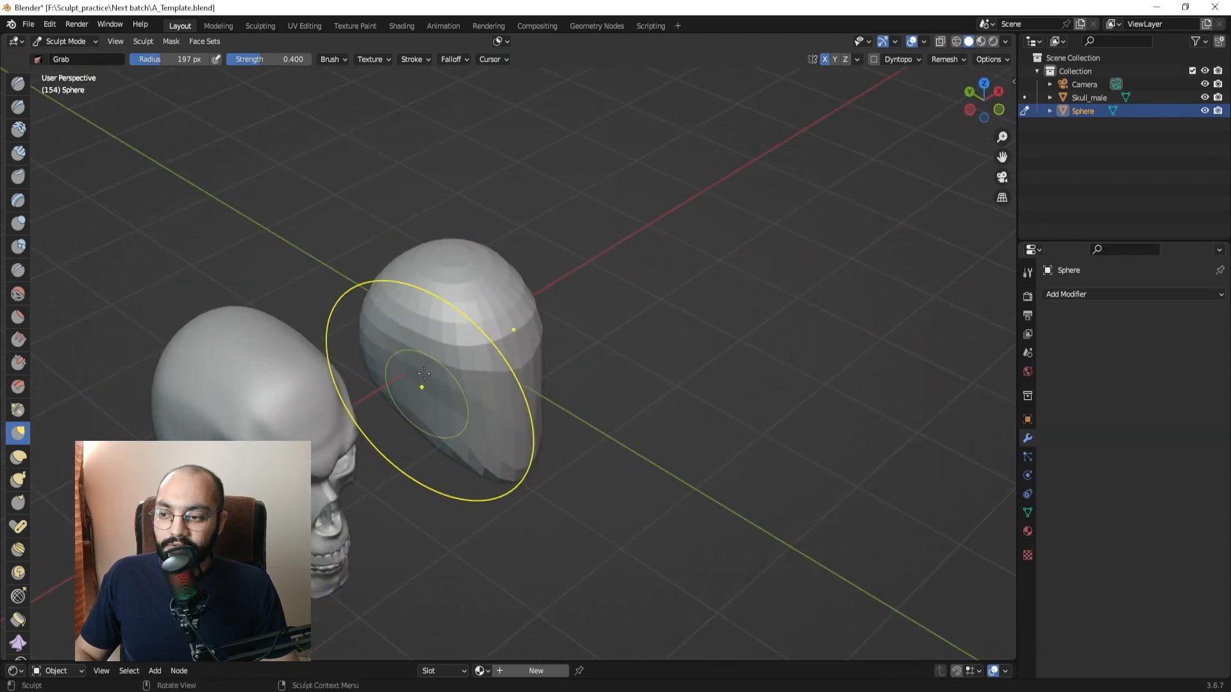
pyautogui.moveTo(420, 369); pyautogui.dragTo(472, 385, button='middle')
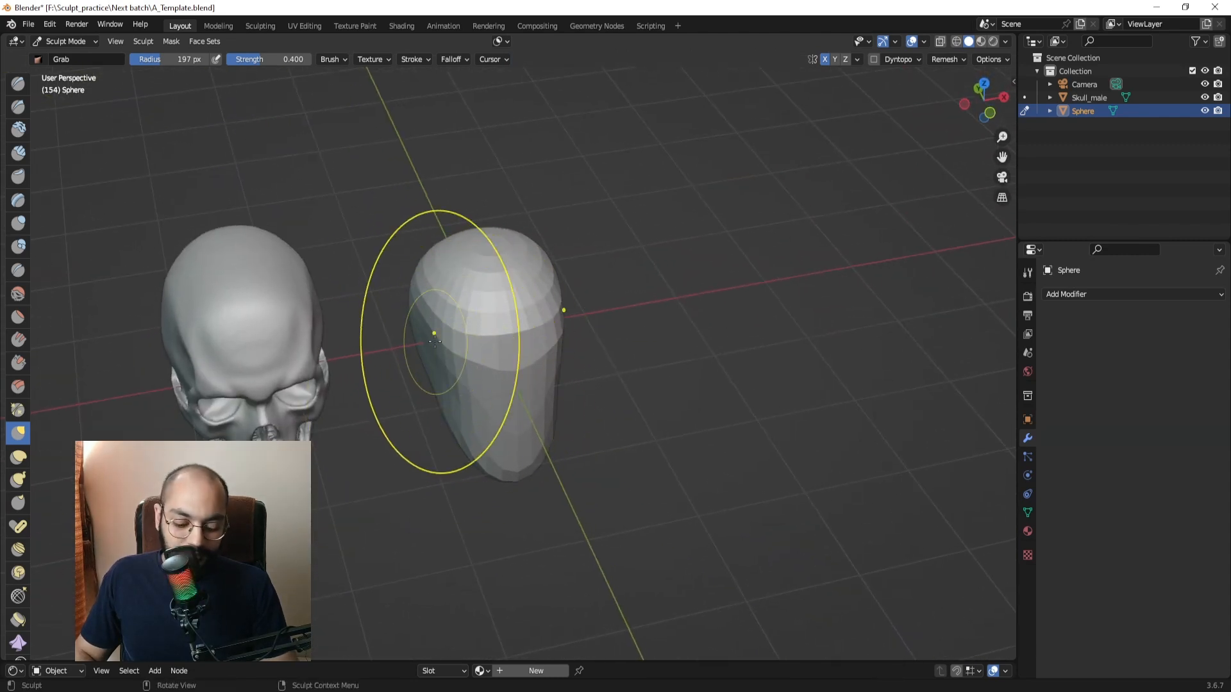
pyautogui.press('KP_7')
pyautogui.keyDown('shift'); pyautogui.moveTo(469, 283); pyautogui.dragTo(473, 328, button='middle'); pyautogui.keyUp('shift')
pyautogui.press('f')
pyautogui.click(440, 256)
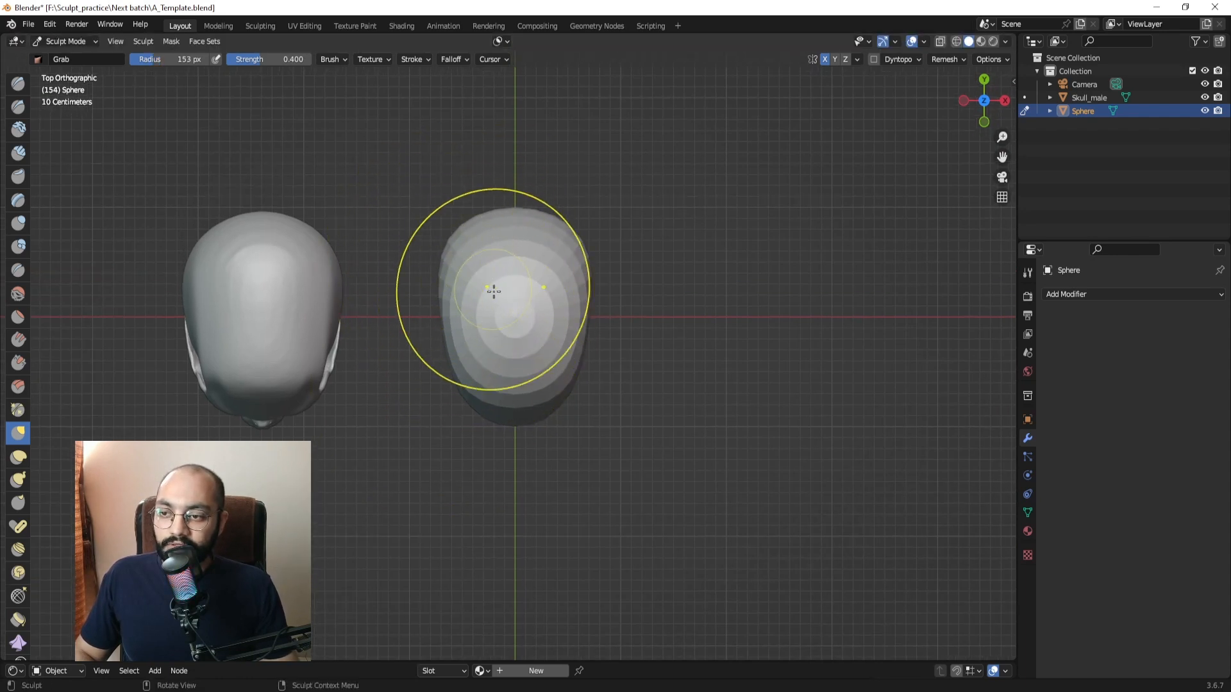
pyautogui.moveTo(487, 255); pyautogui.dragTo(421, 251)
# Compare the blocked-out head with the skull from several angles, switching the sculpt target to the skull and back to the sphere.
pyautogui.moveTo(516, 315); pyautogui.dragTo(513, 186, button='middle')
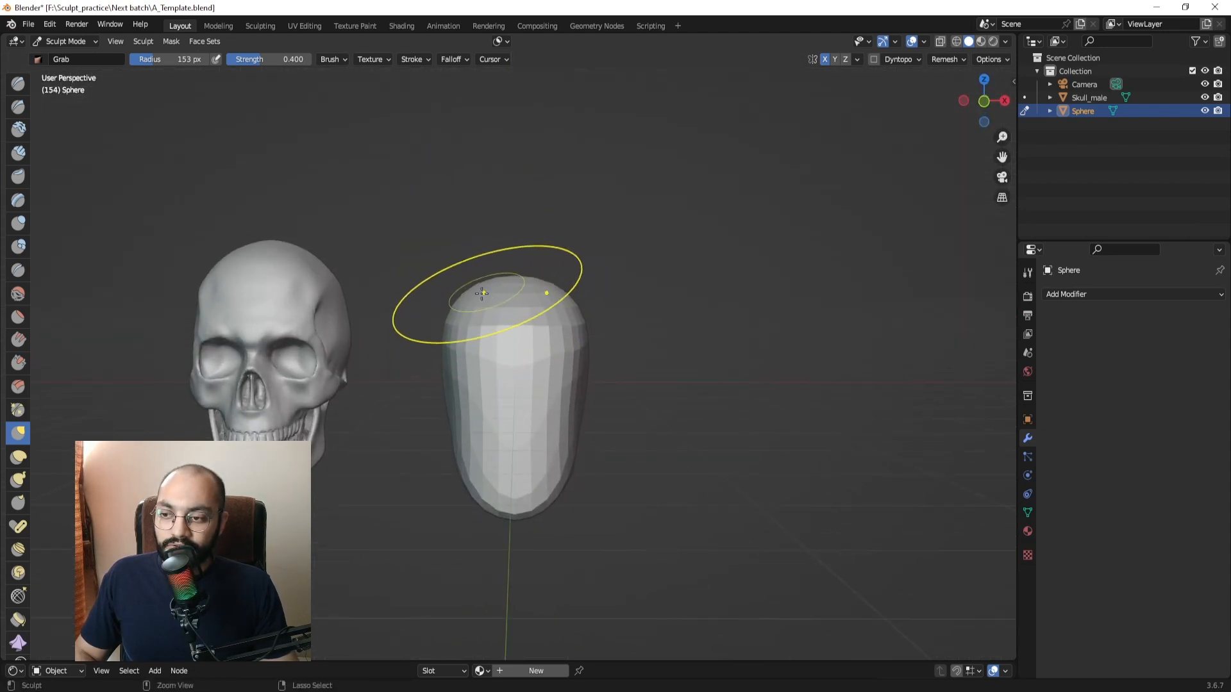
pyautogui.keyDown('shift'); pyautogui.moveTo(477, 294); pyautogui.dragTo(534, 302, button='middle'); pyautogui.keyUp('shift')
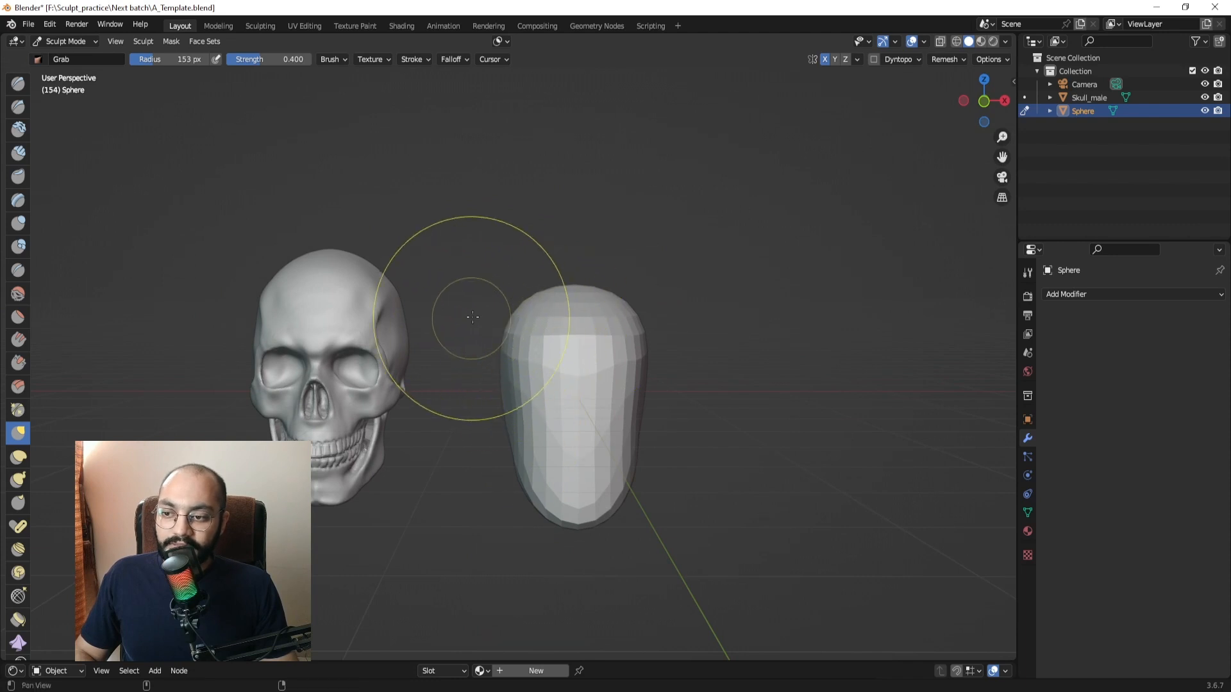
pyautogui.keyDown('alt'); pyautogui.keyDown('shift'); pyautogui.moveTo(473, 317); pyautogui.dragTo(522, 303); pyautogui.keyUp('shift'); pyautogui.keyUp('alt')
pyautogui.keyDown('ctrl'); pyautogui.keyDown('alt'); pyautogui.moveTo(522, 302); pyautogui.dragTo(529, 272); pyautogui.keyUp('alt'); pyautogui.keyUp('ctrl')
pyautogui.keyDown('alt'); pyautogui.moveTo(452, 321); pyautogui.dragTo(530, 334); pyautogui.keyUp('alt')
pyautogui.hotkey('alt', 'q')
pyautogui.hotkey('alt', 'q')
pyautogui.keyDown('alt'); pyautogui.keyDown('shift'); pyautogui.moveTo(641, 324); pyautogui.dragTo(510, 371); pyautogui.keyUp('shift'); pyautogui.keyUp('alt')
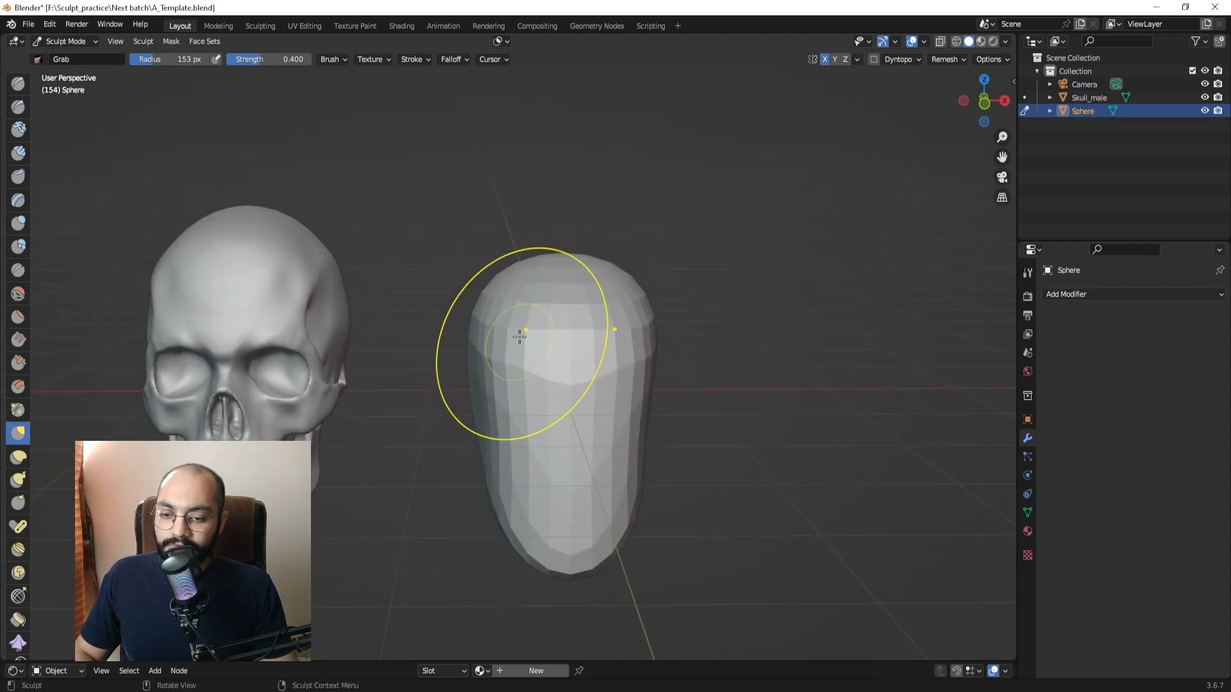
pyautogui.hotkey('alt', 'q')
pyautogui.press('KP_7')
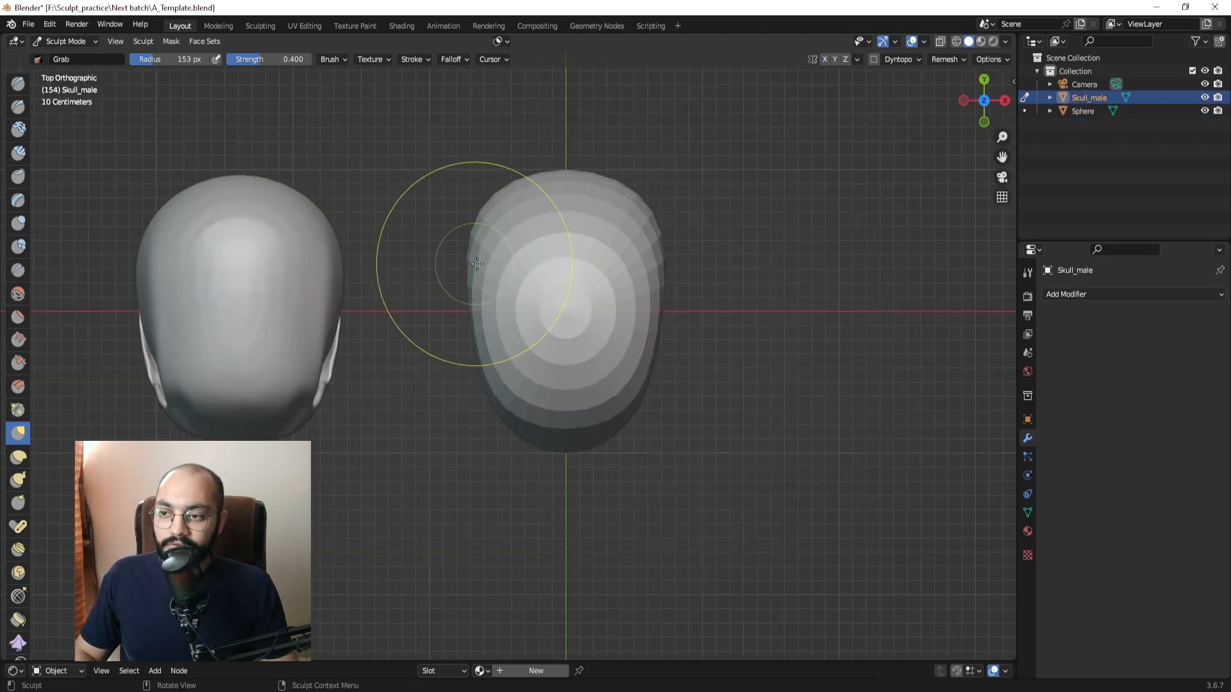
pyautogui.hotkey('alt', 'q')
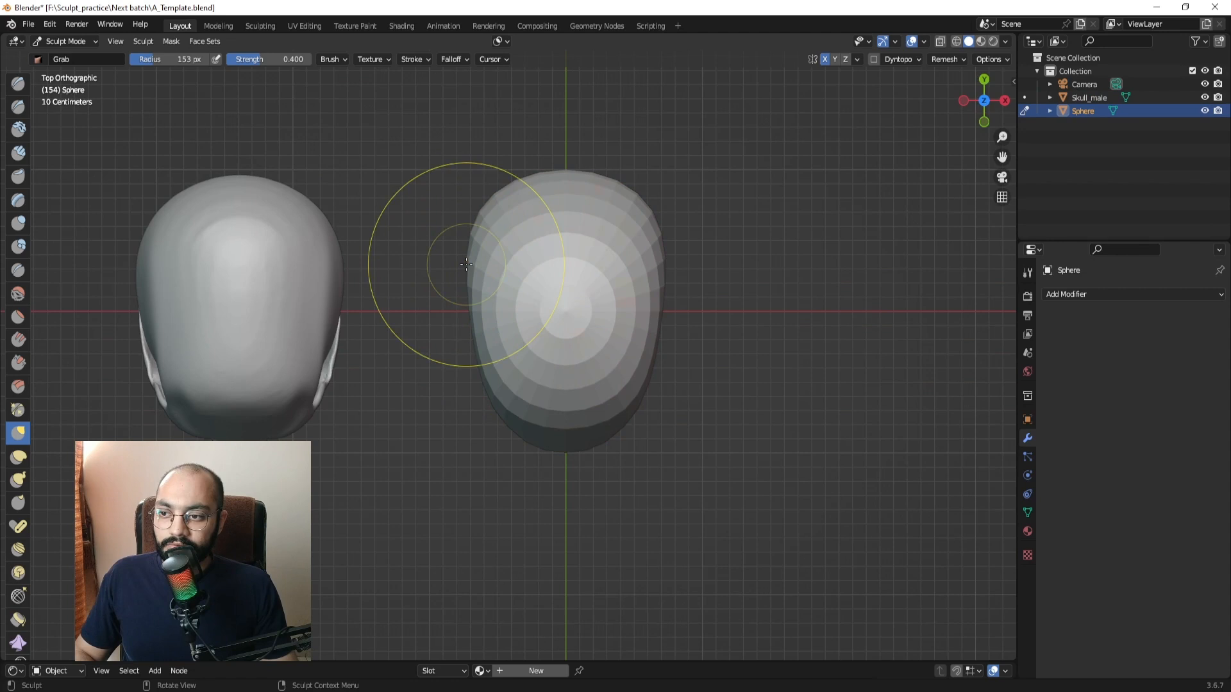
pyautogui.moveTo(466, 264); pyautogui.dragTo(479, 324, button='middle')
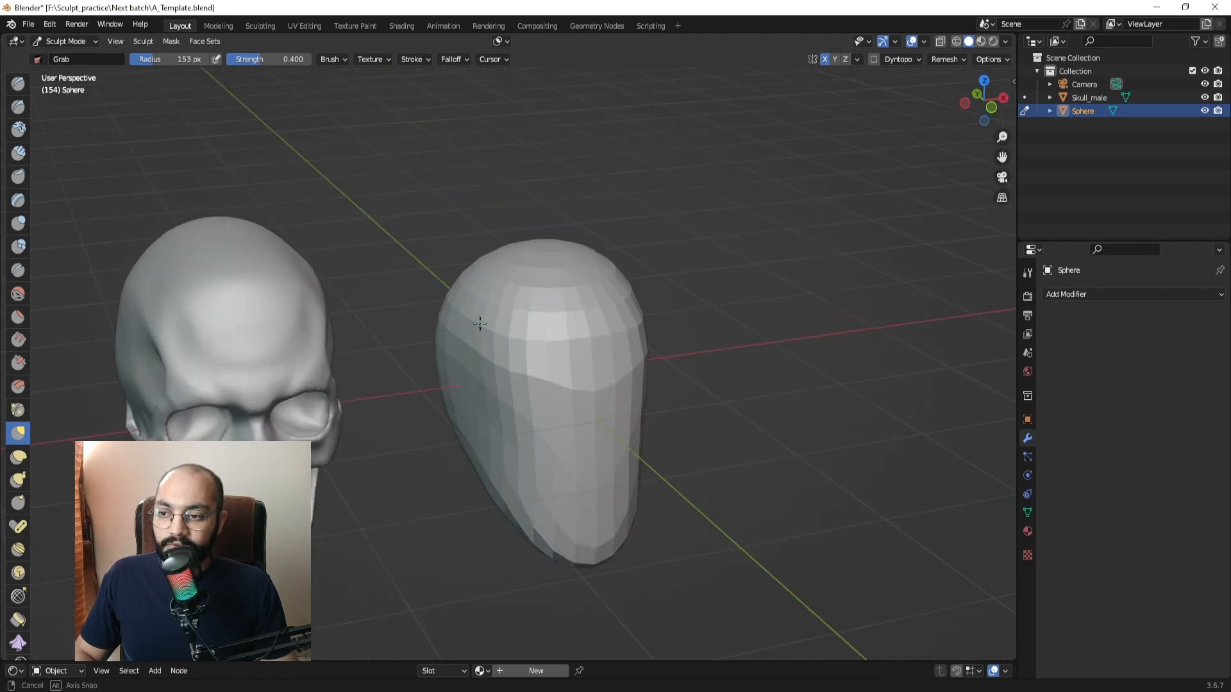
# Reduce the Grab radius to 132 px, try pulling the upper side of the head outward, and undo the stroke.
pyautogui.press('f')
pyautogui.click(531, 353)
pyautogui.keyDown('alt'); pyautogui.moveTo(479, 324); pyautogui.dragTo(476, 360); pyautogui.keyUp('alt')
pyautogui.moveTo(558, 366)
pyautogui.keyDown('alt'); pyautogui.mouseDown()
pyautogui.moveTo(481, 328)
pyautogui.moveTo(472, 343)
pyautogui.moveTo(466, 325)
pyautogui.mouseUp(); pyautogui.keyUp('alt')
pyautogui.press('f')
pyautogui.click(476, 328)
pyautogui.keyDown('alt'); pyautogui.moveTo(475, 320); pyautogui.dragTo(483, 358); pyautogui.keyUp('alt')
pyautogui.moveTo(497, 250); pyautogui.dragTo(484, 236)
pyautogui.hotkey('ctrl', 'z')
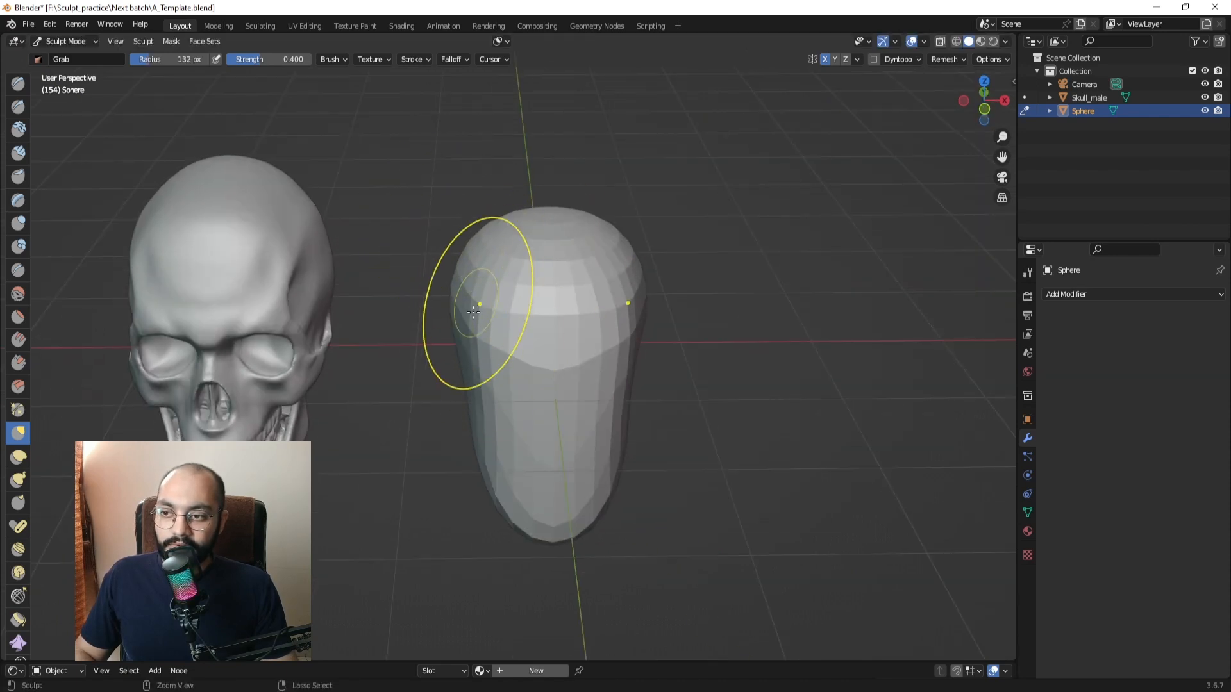
# In the front orthographic view, pull the temples and lower sides inward with Grab, and reduce the brush radius to 85 px for the chin.
pyautogui.moveTo(473, 312)
pyautogui.keyDown('alt'); pyautogui.mouseDown()
pyautogui.moveTo(503, 300)
pyautogui.moveTo(458, 314)
pyautogui.mouseUp(); pyautogui.keyUp('alt')
pyautogui.moveTo(461, 340)
pyautogui.keyDown('alt'); pyautogui.mouseDown()
pyautogui.moveTo(458, 311)
pyautogui.moveTo(453, 320)
pyautogui.mouseUp(); pyautogui.keyUp('alt')
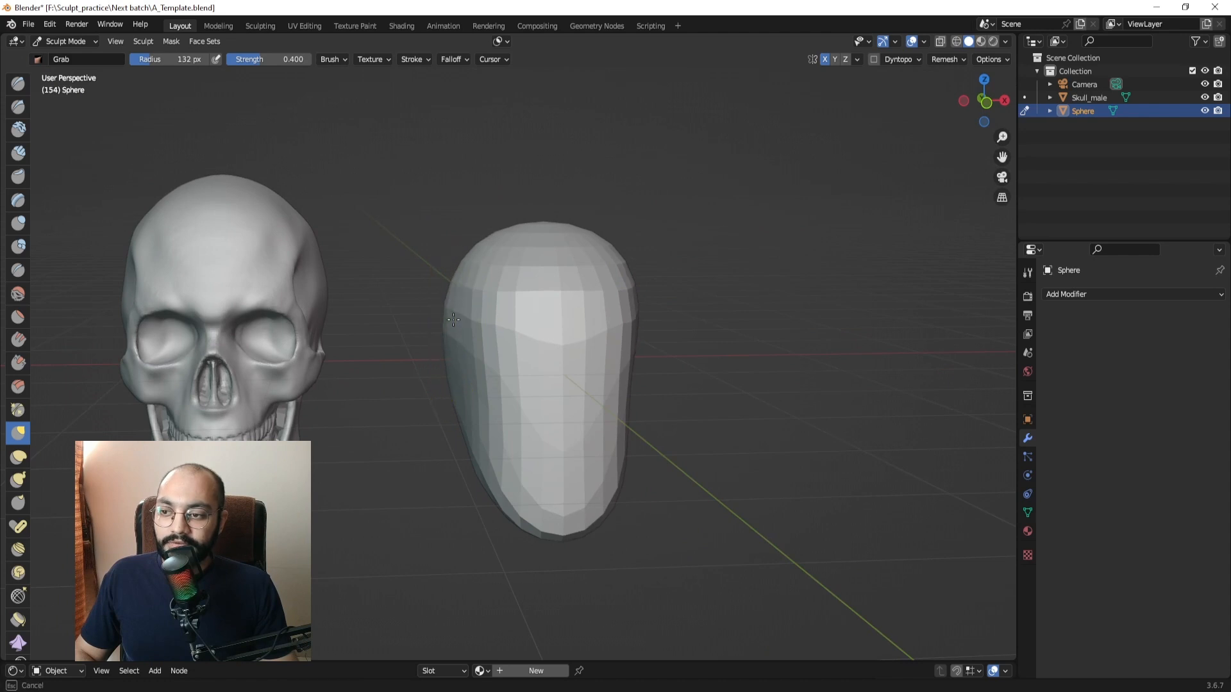
pyautogui.press('KP_1')
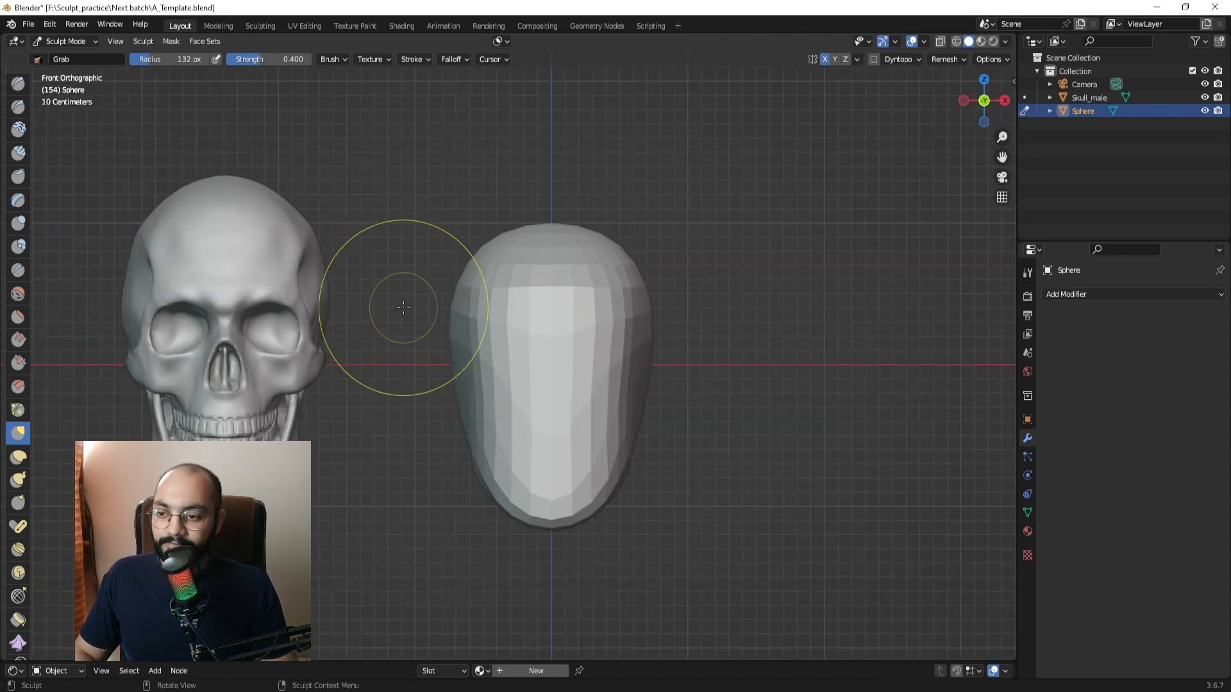
pyautogui.moveTo(493, 311); pyautogui.dragTo(500, 311)
pyautogui.keyDown('alt'); pyautogui.keyDown('shift'); pyautogui.moveTo(527, 385); pyautogui.dragTo(505, 324); pyautogui.keyUp('shift'); pyautogui.keyUp('alt')
pyautogui.press('f')
pyautogui.click(526, 386)
pyautogui.moveTo(484, 419); pyautogui.dragTo(496, 410)
pyautogui.press('f')
pyautogui.click(492, 443)
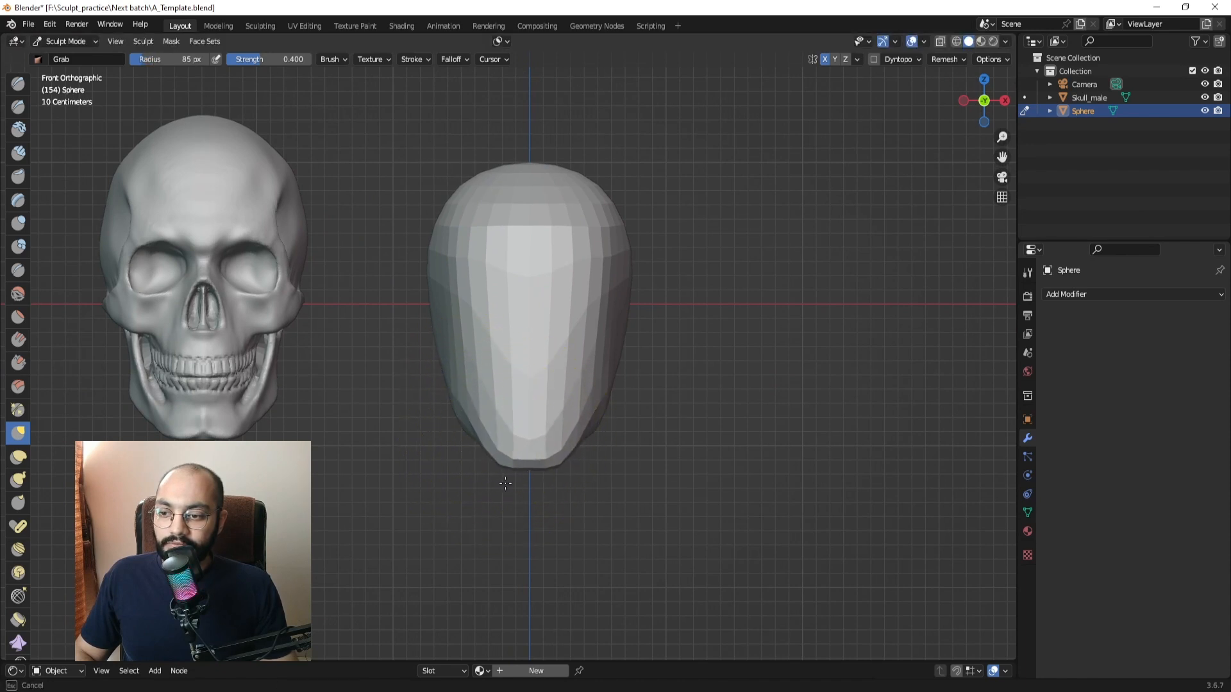
# From the right orthographic view, pull the face's front profile forward with the Grab brush at 116 px.
pyautogui.moveTo(558, 459); pyautogui.dragTo(470, 451, button='middle')
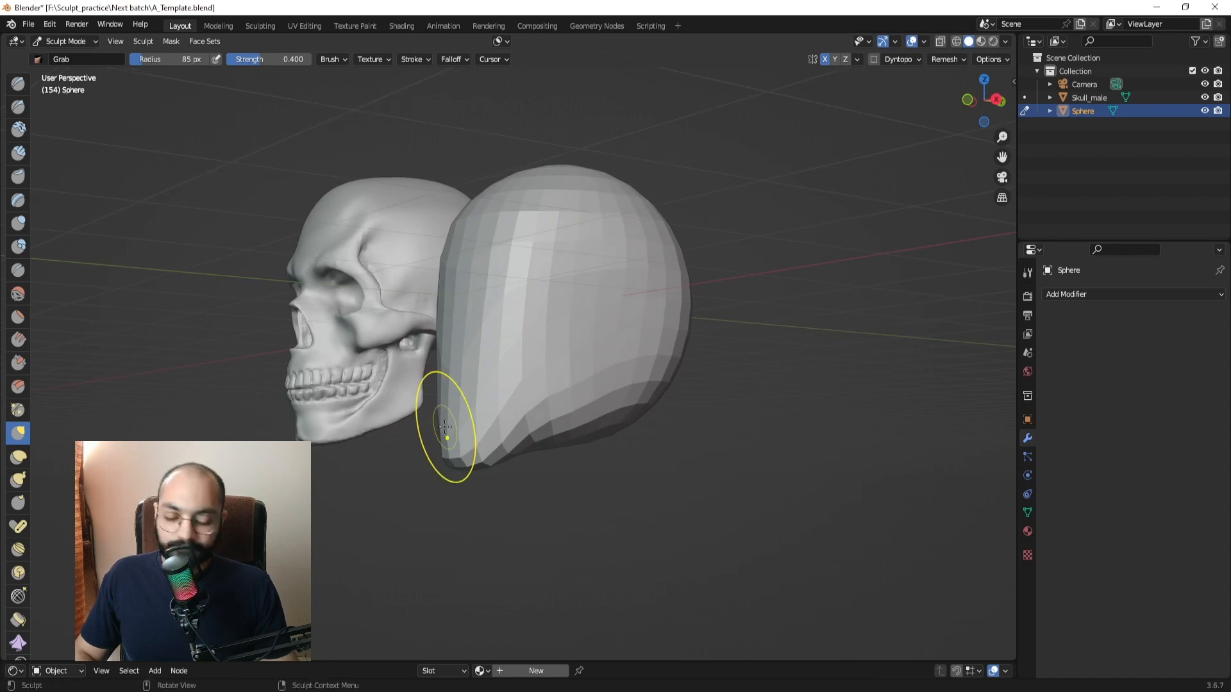
pyautogui.press('KP_3')
pyautogui.moveTo(486, 325)
pyautogui.keyDown('shift'); pyautogui.mouseDown(button='middle')
pyautogui.moveTo(494, 357)
pyautogui.moveTo(505, 301)
pyautogui.mouseUp(button='middle'); pyautogui.keyUp('shift')
pyautogui.press('f')
pyautogui.click(477, 301)
pyautogui.moveTo(473, 300)
pyautogui.mouseDown()
pyautogui.moveTo(446, 318)
pyautogui.moveTo(451, 337)
pyautogui.moveTo(440, 333)
pyautogui.mouseUp()
pyautogui.press('f')
pyautogui.click(462, 352)
pyautogui.moveTo(473, 292); pyautogui.dragTo(461, 291)
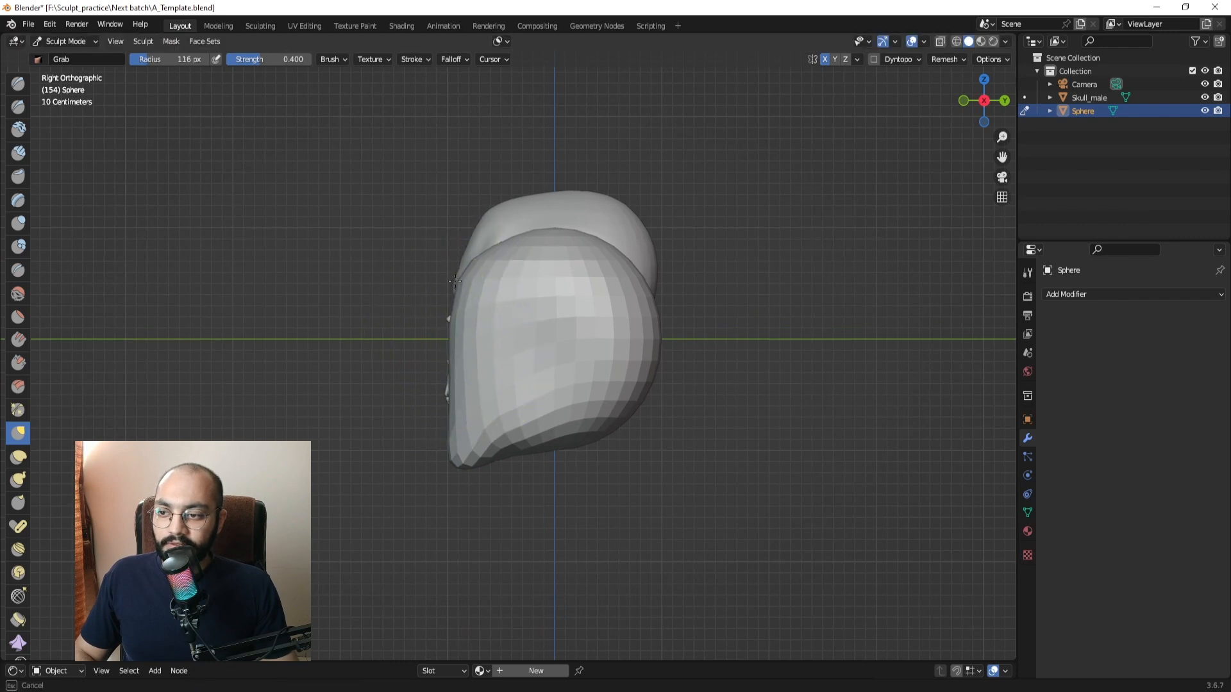
pyautogui.moveTo(460, 292); pyautogui.dragTo(555, 341, button='middle')
pyautogui.moveTo(474, 386)
pyautogui.mouseDown(button='middle')
pyautogui.moveTo(577, 385)
pyautogui.moveTo(433, 312)
pyautogui.moveTo(468, 398)
pyautogui.moveTo(431, 376)
pyautogui.moveTo(461, 374)
pyautogui.mouseUp(button='middle')
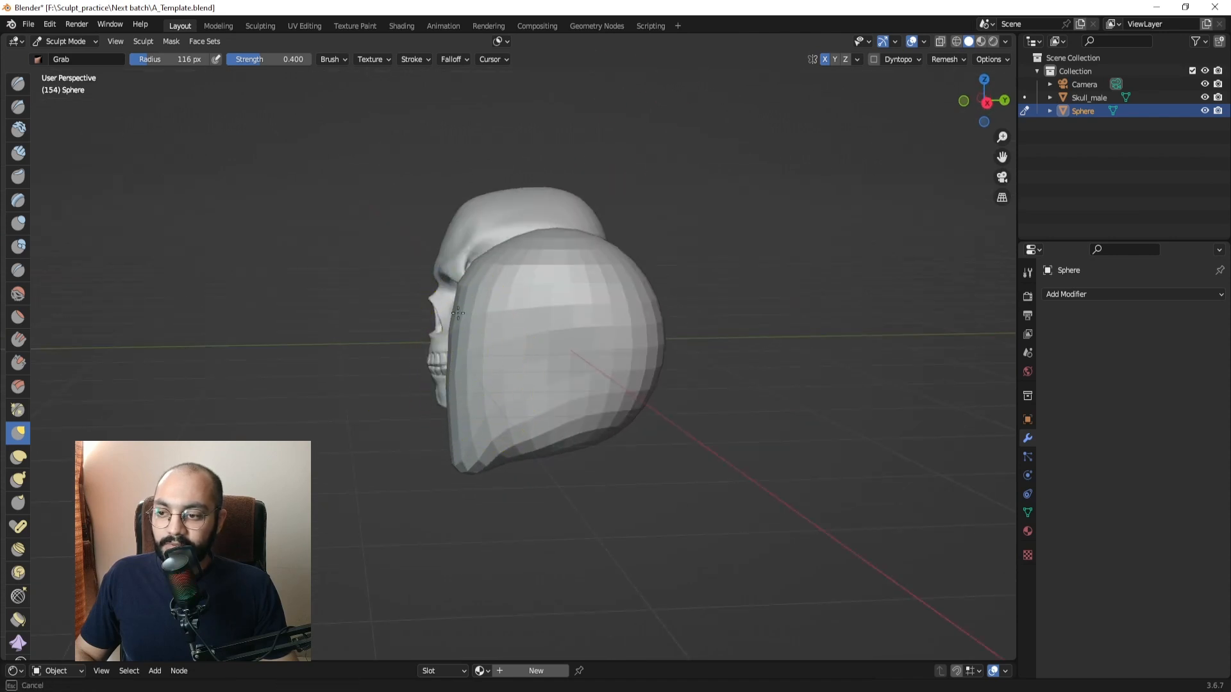
pyautogui.moveTo(453, 327); pyautogui.dragTo(513, 324, button='middle')
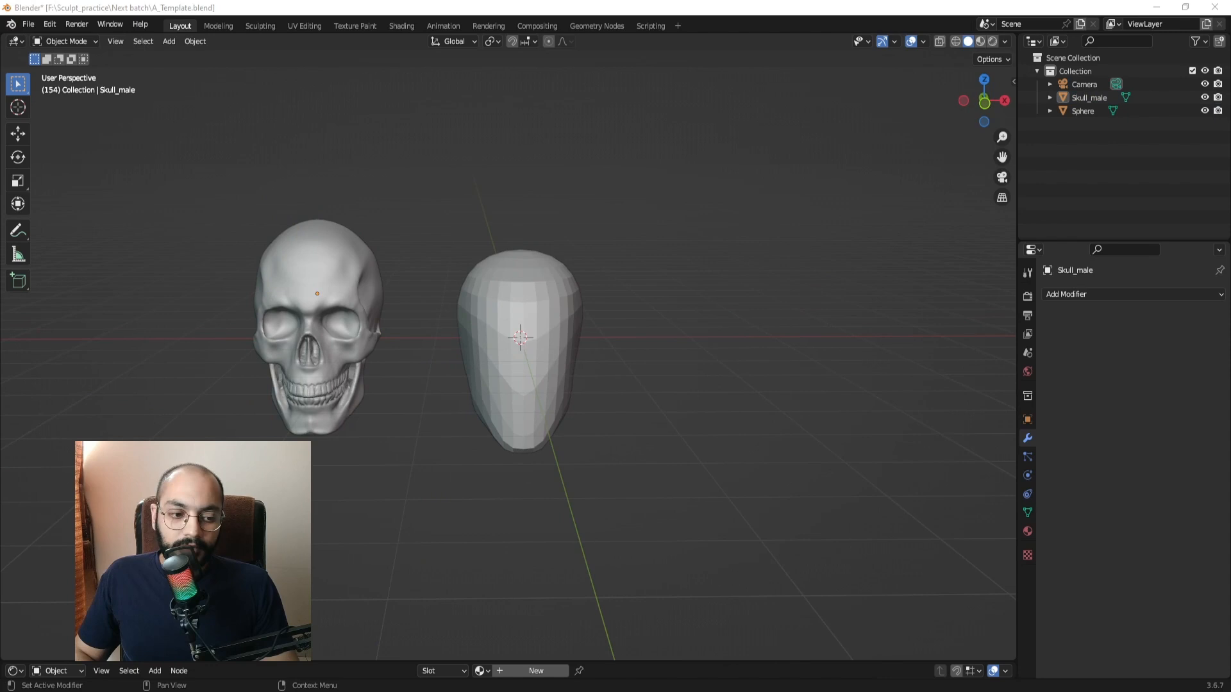
# Bring the head reference board over the 3D view and zoom it out to show all the head views.
pyautogui.moveTo(963, 329); pyautogui.dragTo(758, 337, button='right')
pyautogui.scroll(-5, 766, 344)
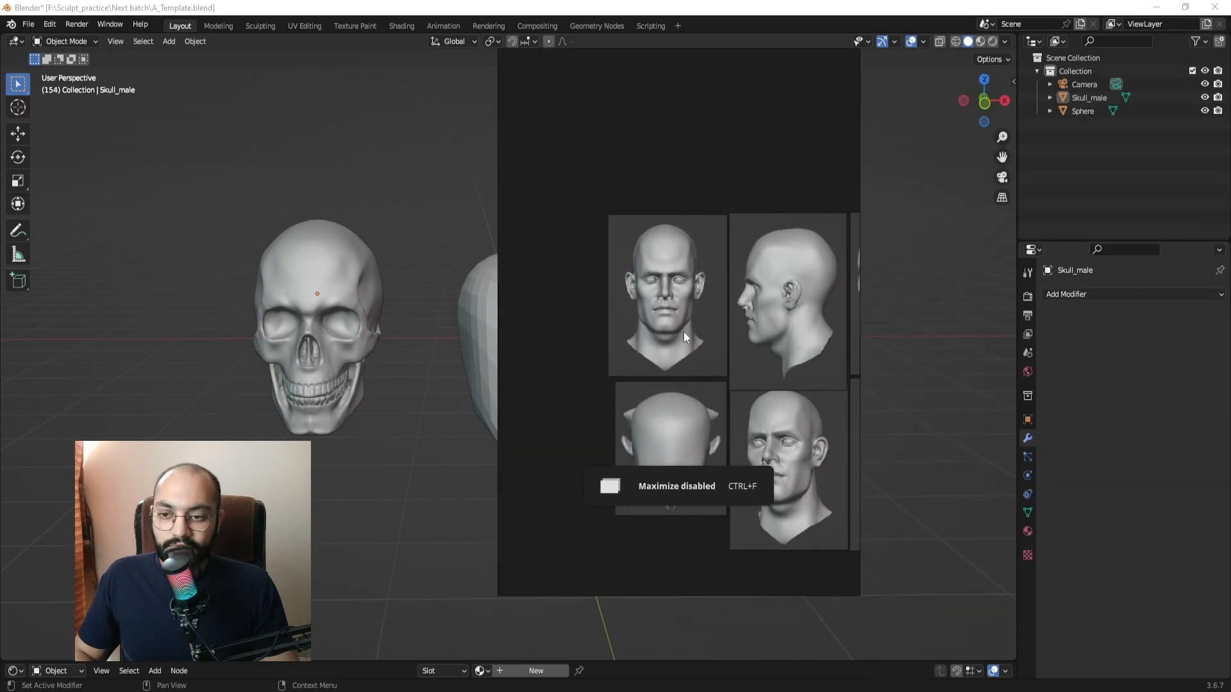
pyautogui.moveTo(697, 264); pyautogui.dragTo(667, 274, button='right')
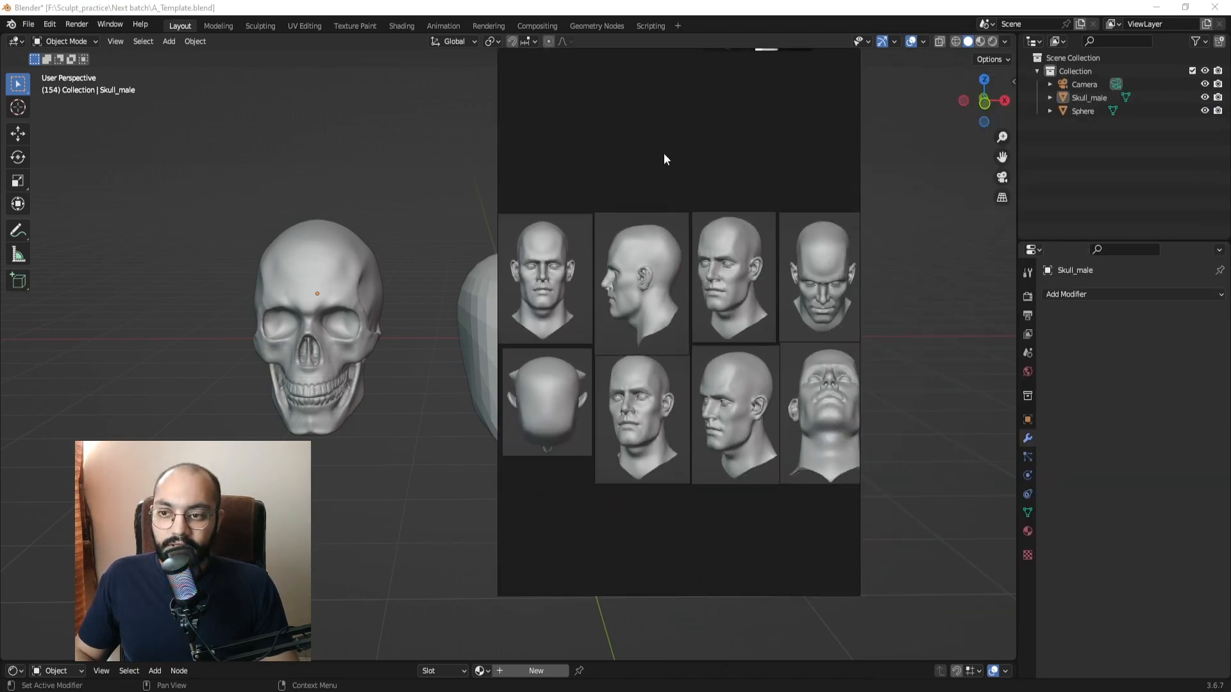
# Move the head reference board out of the 3D view and return the sphere head to Sculpt Mode.
pyautogui.moveTo(664, 154); pyautogui.dragTo(1230, 231, button='right')
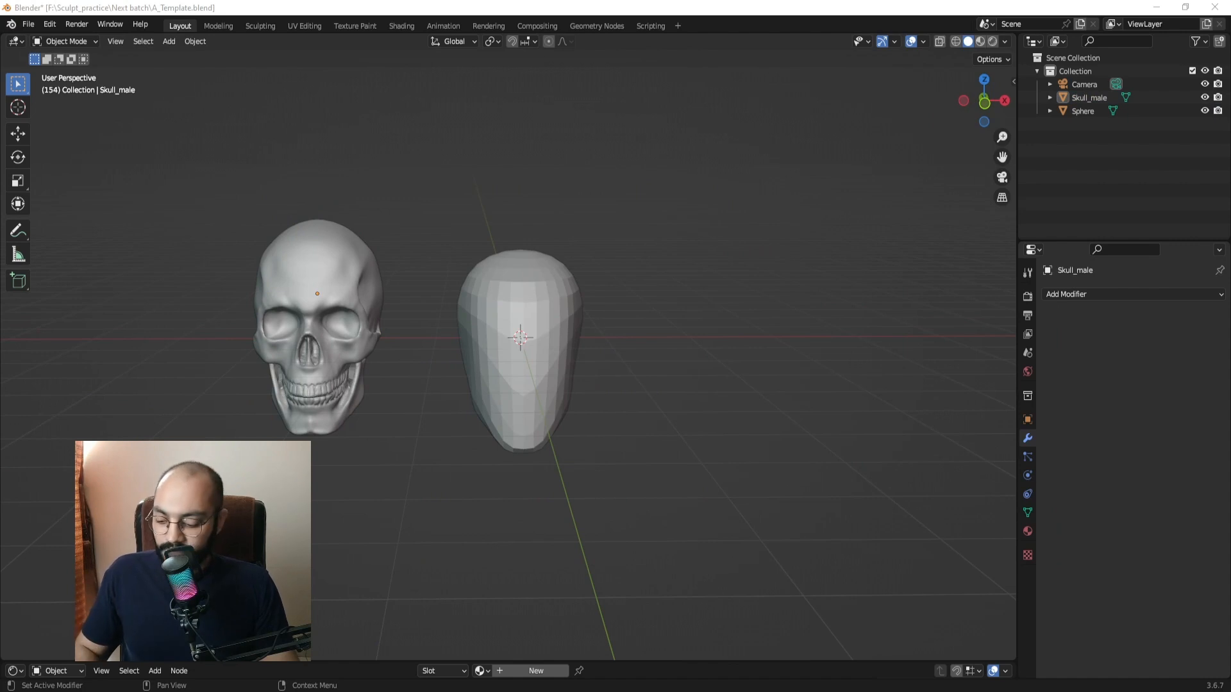
pyautogui.click(307, 276)
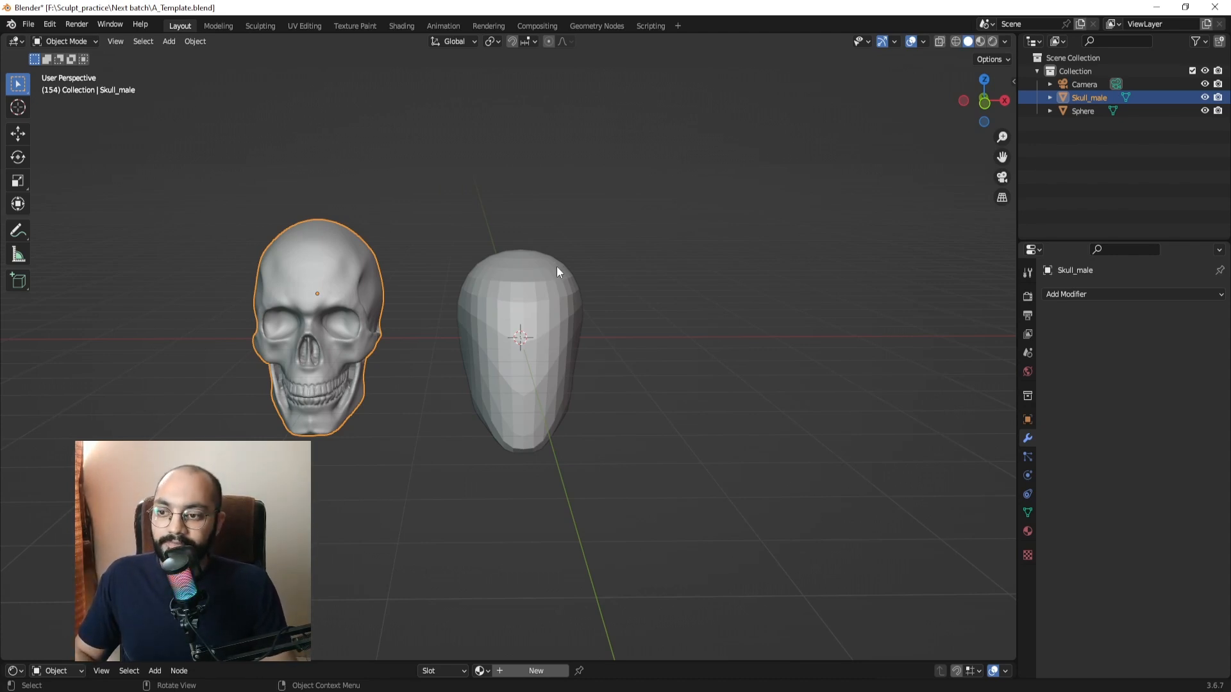
pyautogui.moveTo(594, 298); pyautogui.dragTo(533, 275, button='middle')
pyautogui.click(533, 275)
pyautogui.hotkey('ctrl', 'Tab')
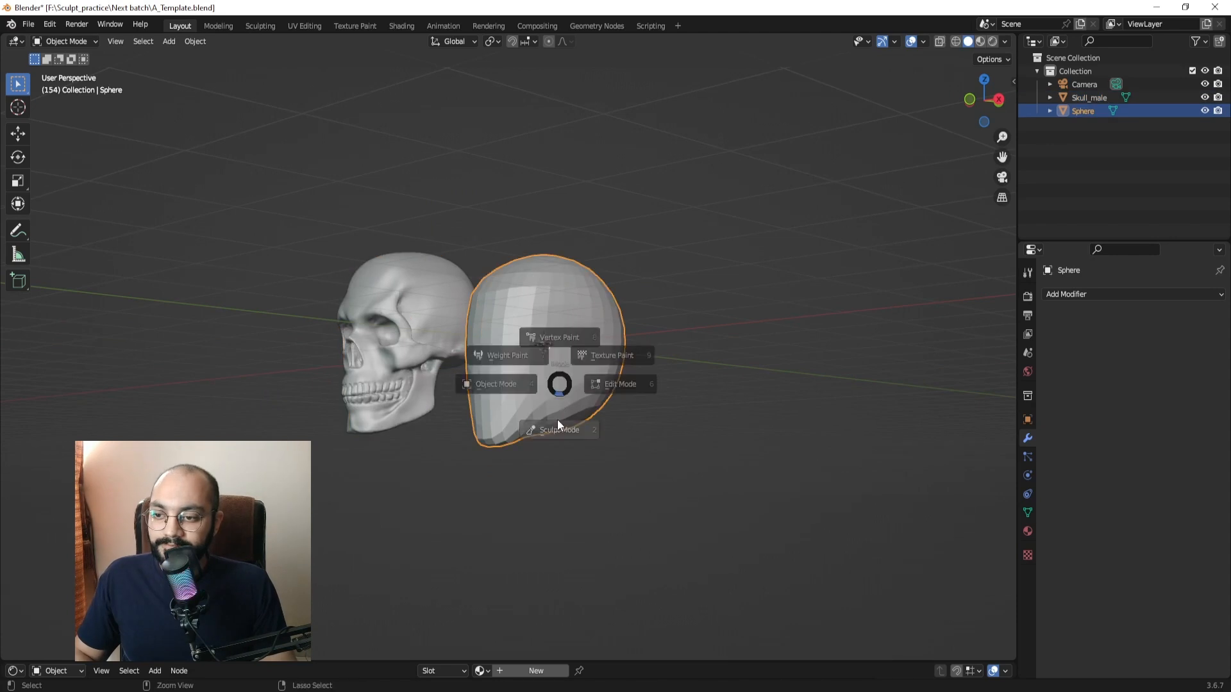
pyautogui.click(557, 449)
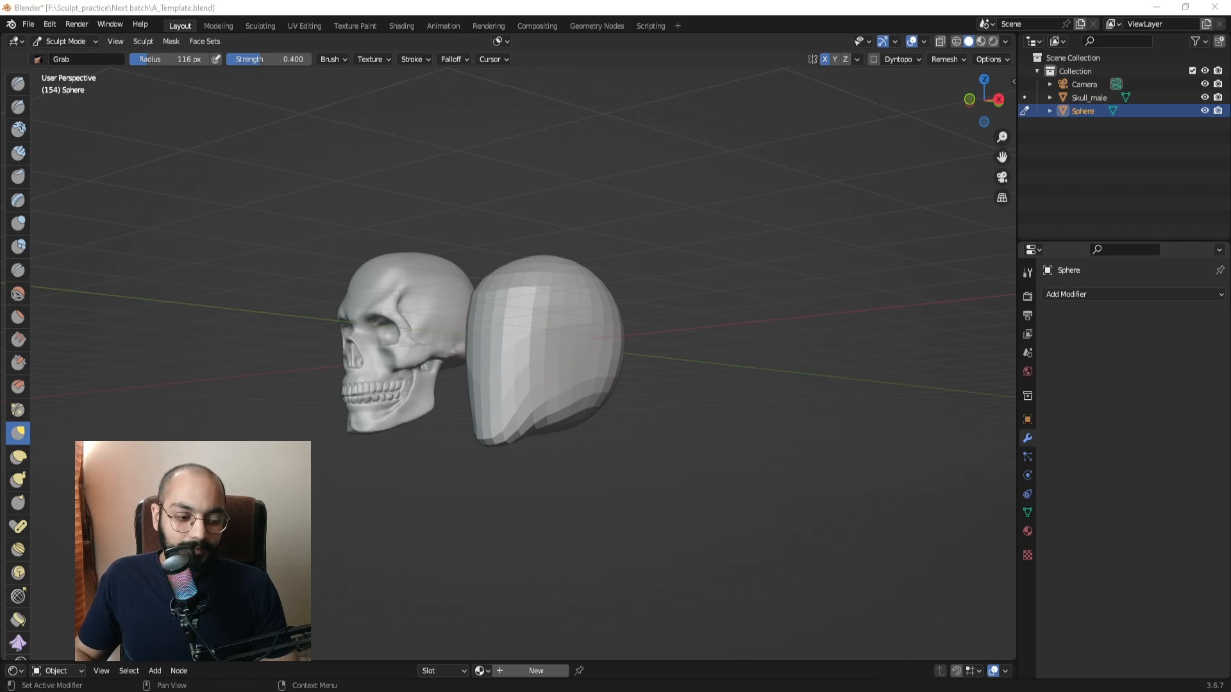
# From the right orthographic view, push the underside of the head behind the jaw upward with Grab, reducing the radius to 82 px.
pyautogui.moveTo(359, 384)
pyautogui.mouseDown(button='middle')
pyautogui.moveTo(496, 386)
pyautogui.moveTo(429, 390)
pyautogui.moveTo(511, 363)
pyautogui.moveTo(468, 348)
pyautogui.mouseUp(button='middle')
pyautogui.press('KP_3')
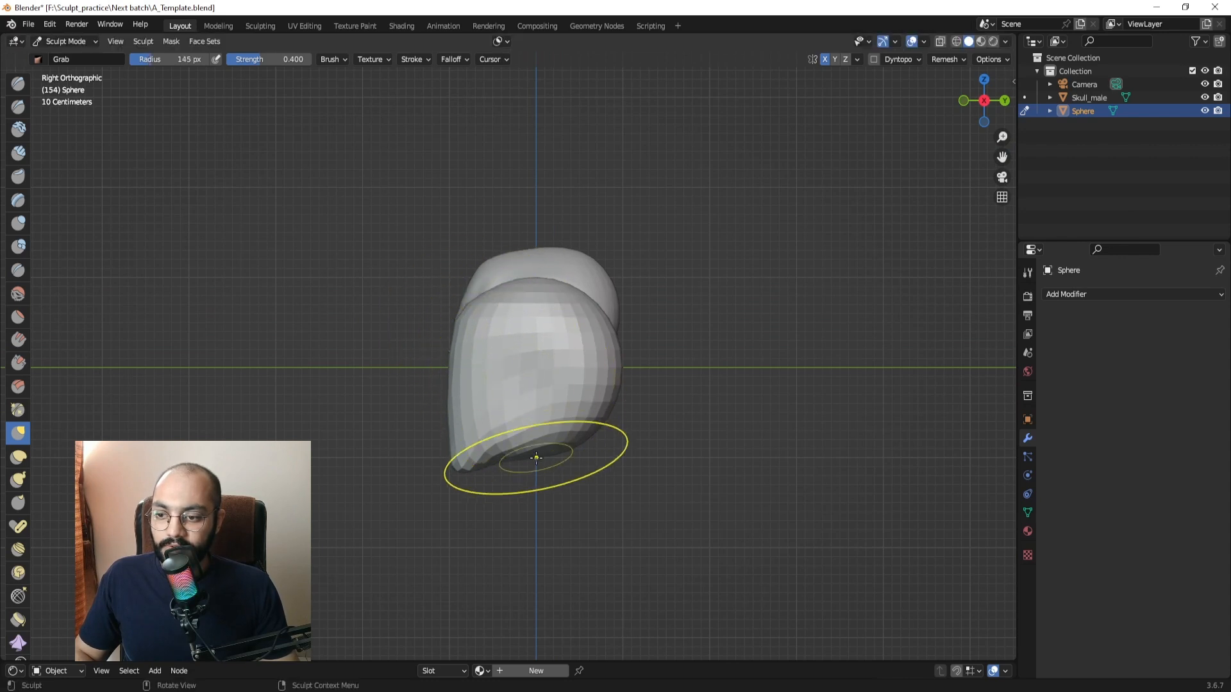
pyautogui.press('f')
pyautogui.click(495, 443)
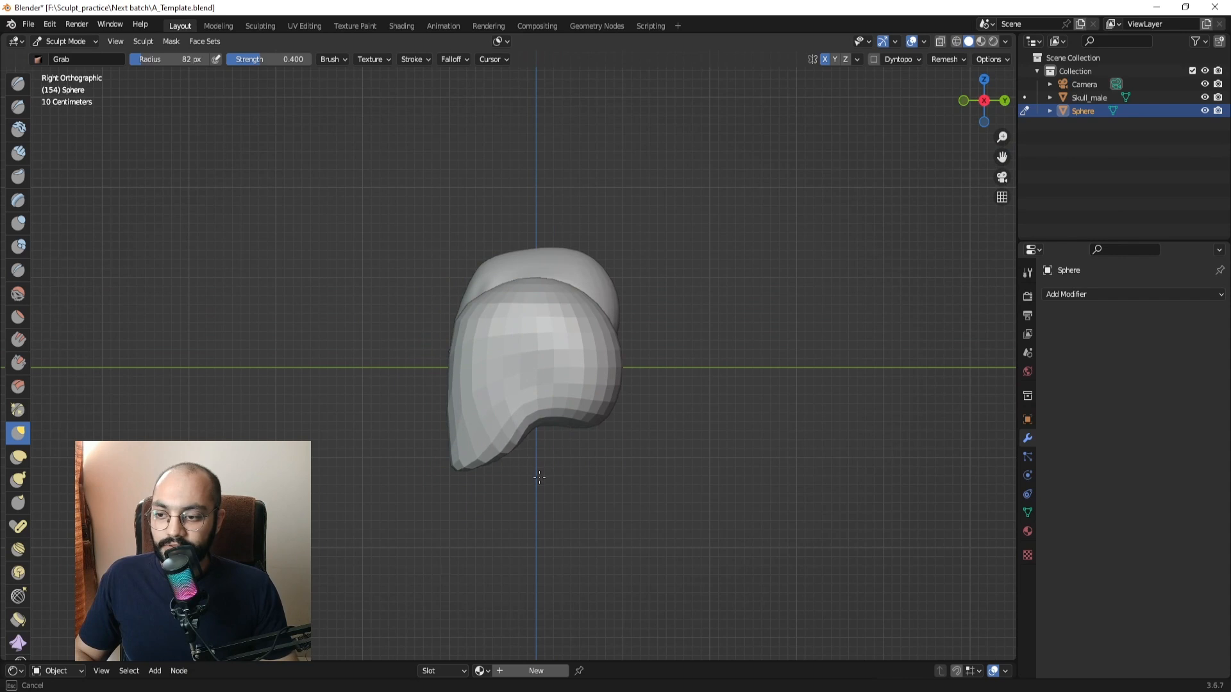
pyautogui.moveTo(531, 453)
pyautogui.keyDown('ctrl'); pyautogui.mouseDown(button='middle')
pyautogui.moveTo(502, 475)
pyautogui.moveTo(525, 411)
pyautogui.moveTo(562, 413)
pyautogui.mouseUp(button='middle'); pyautogui.keyUp('ctrl')
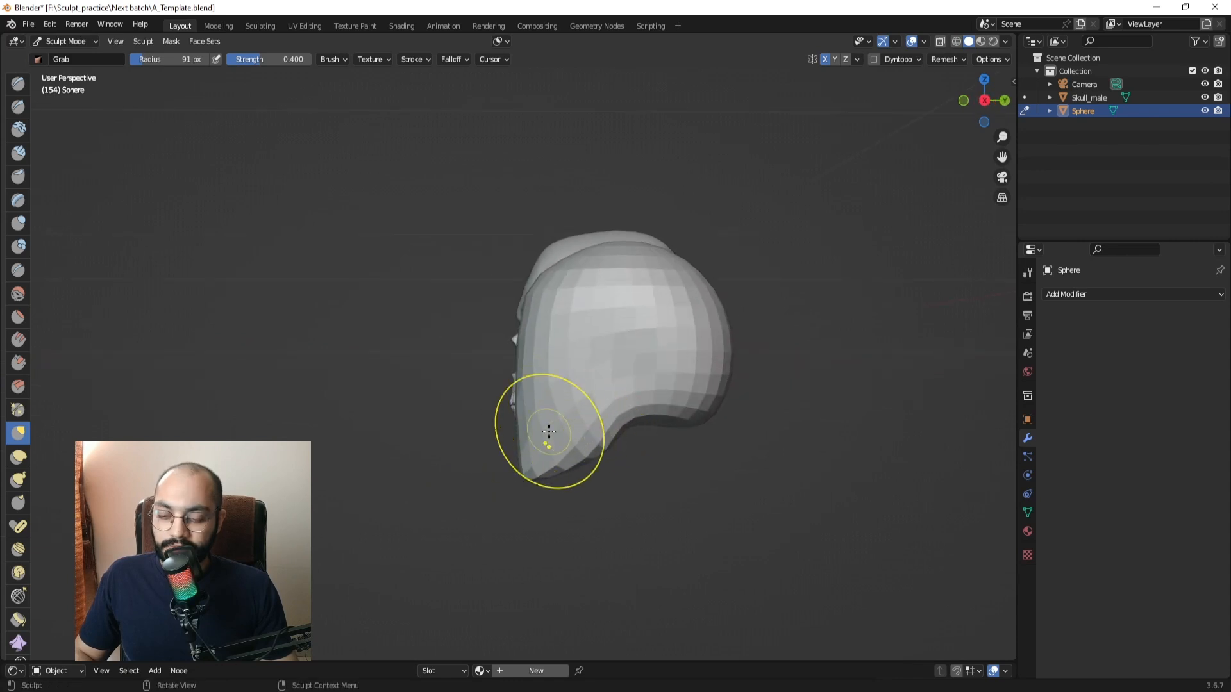
# In the right orthographic view, pull the rear corner of the jaw backward with the Grab brush at 92 px.
pyautogui.press('KP_3')
pyautogui.keyDown('shift'); pyautogui.moveTo(386, 400); pyautogui.dragTo(327, 399, button='middle'); pyautogui.keyUp('shift')
pyautogui.press('f')
pyautogui.click(534, 427)
pyautogui.press('f')
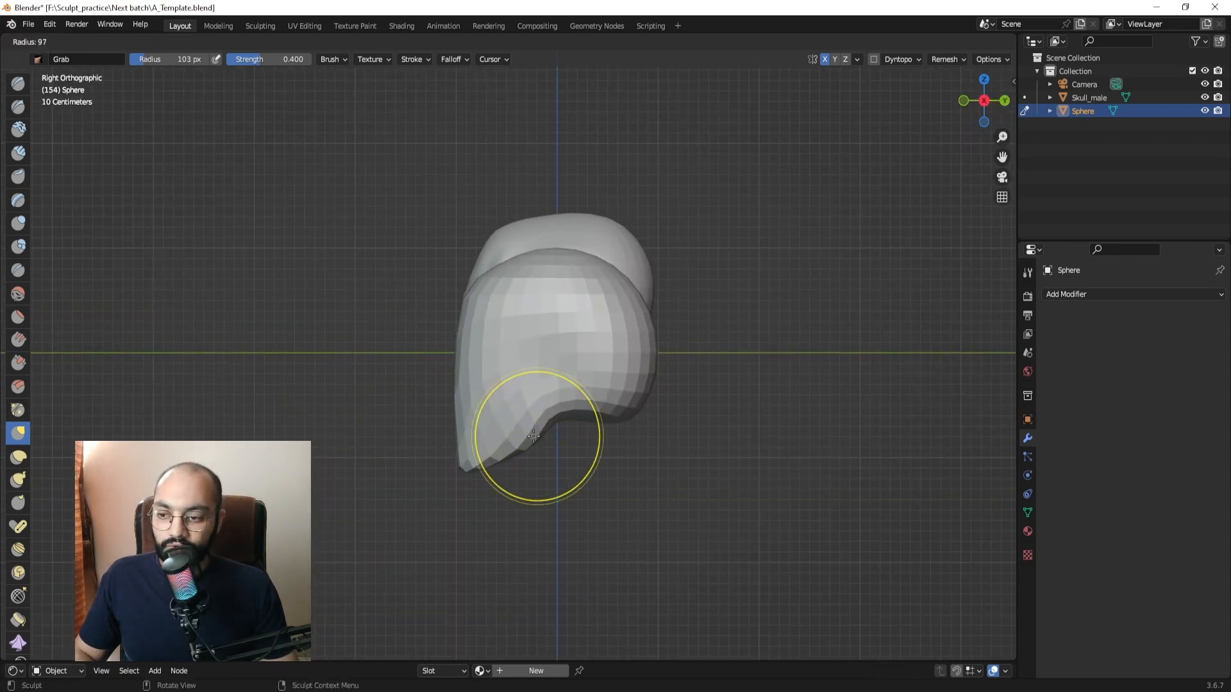
pyautogui.click(597, 437)
pyautogui.moveTo(543, 442); pyautogui.dragTo(561, 446)
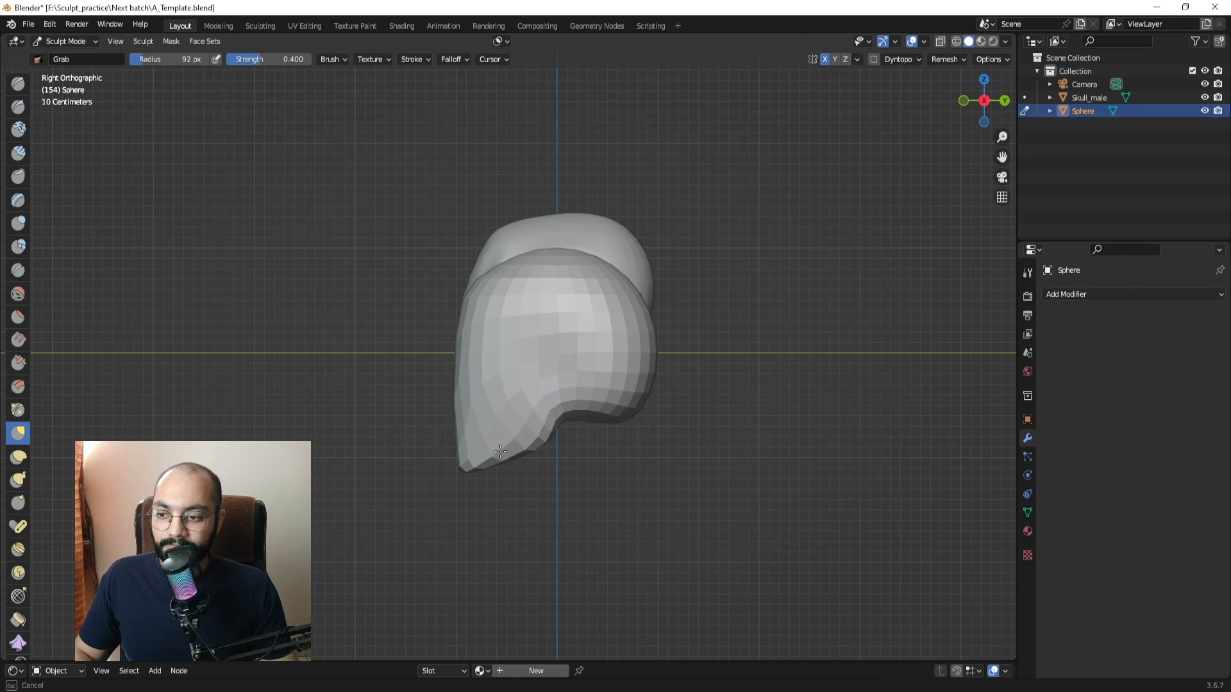
# From below, shape the chin and the sides of the jaw with the Grab brush, varying the radius between 70 and 100 px.
pyautogui.moveTo(500, 452)
pyautogui.mouseDown(button='middle')
pyautogui.moveTo(646, 275)
pyautogui.moveTo(565, 328)
pyautogui.moveTo(517, 325)
pyautogui.mouseUp(button='middle')
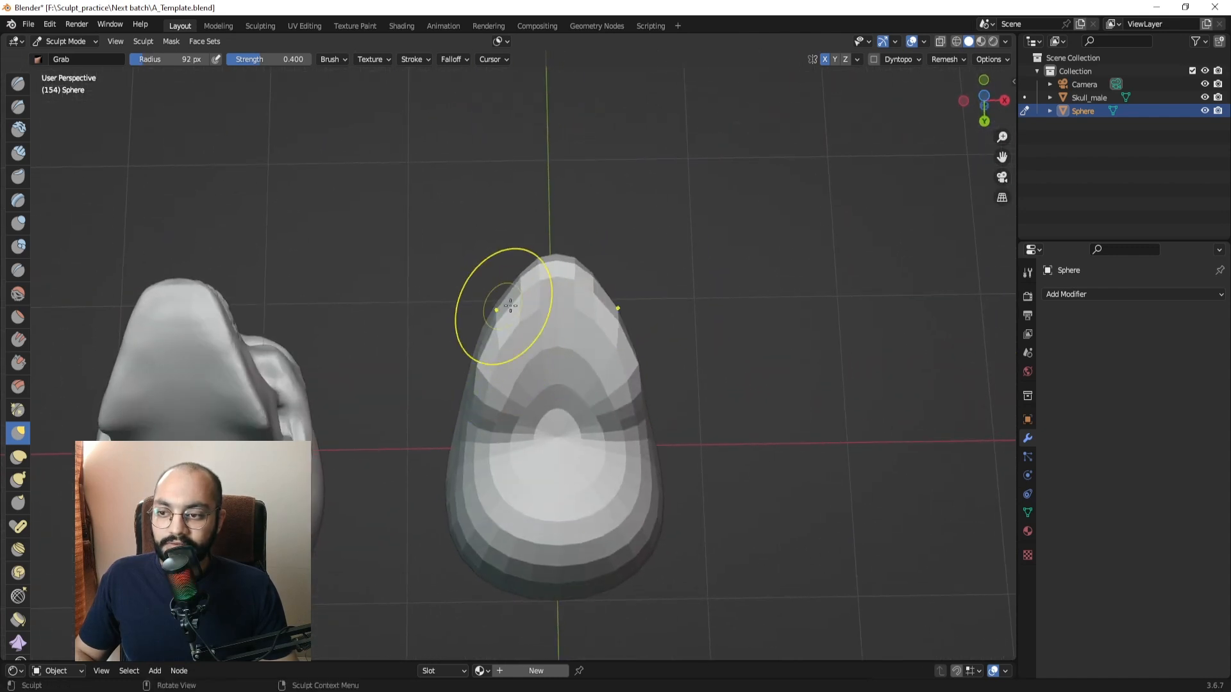
pyautogui.moveTo(510, 306)
pyautogui.mouseDown()
pyautogui.moveTo(491, 324)
pyautogui.moveTo(535, 334)
pyautogui.mouseUp()
pyautogui.keyDown('shift'); pyautogui.moveTo(533, 329); pyautogui.dragTo(488, 356, button='middle'); pyautogui.keyUp('shift')
pyautogui.press('f')
pyautogui.click(511, 311)
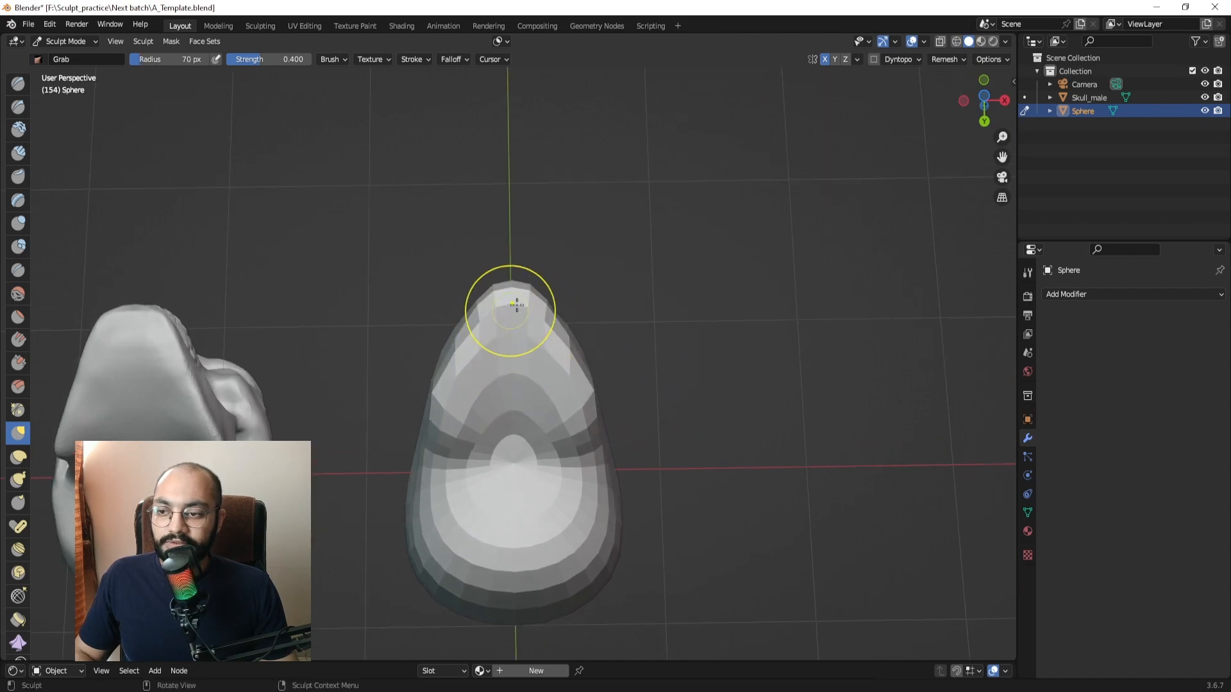
pyautogui.moveTo(517, 304)
pyautogui.mouseDown(button='middle')
pyautogui.moveTo(516, 291)
pyautogui.moveTo(516, 308)
pyautogui.mouseUp(button='middle')
pyautogui.press('f')
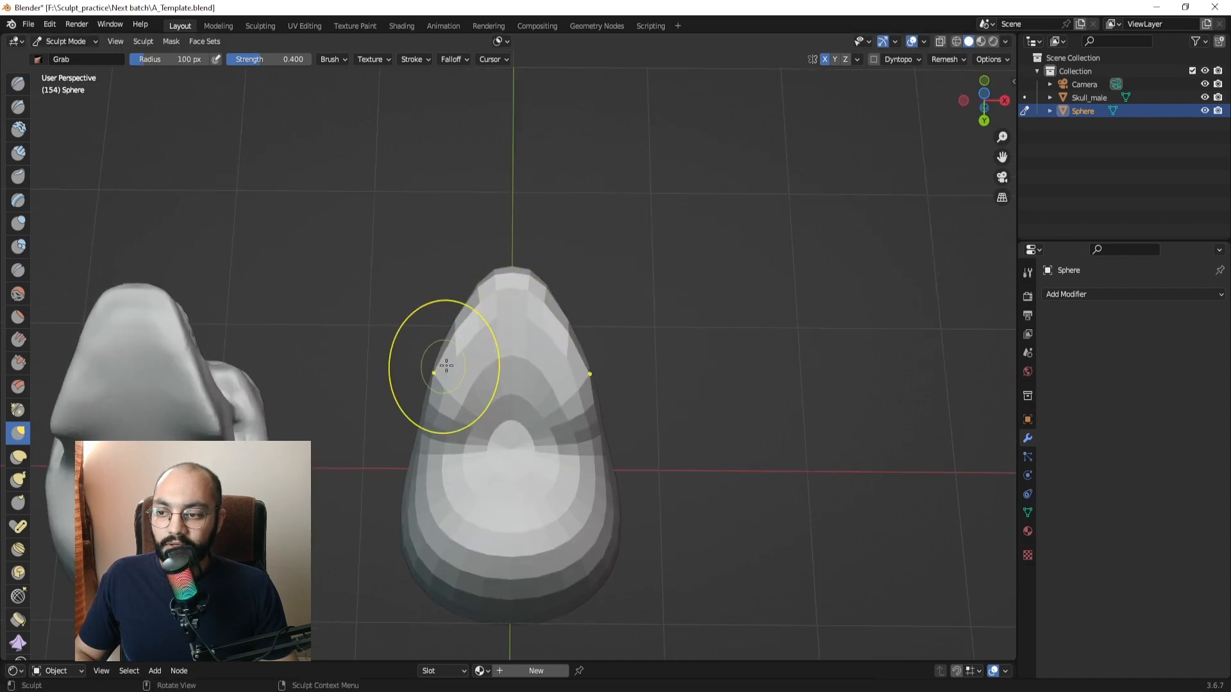
pyautogui.moveTo(433, 404); pyautogui.dragTo(428, 392)
pyautogui.keyDown('shift'); pyautogui.moveTo(471, 357); pyautogui.dragTo(455, 390, button='middle'); pyautogui.keyUp('shift')
pyautogui.moveTo(424, 394); pyautogui.dragTo(433, 398)
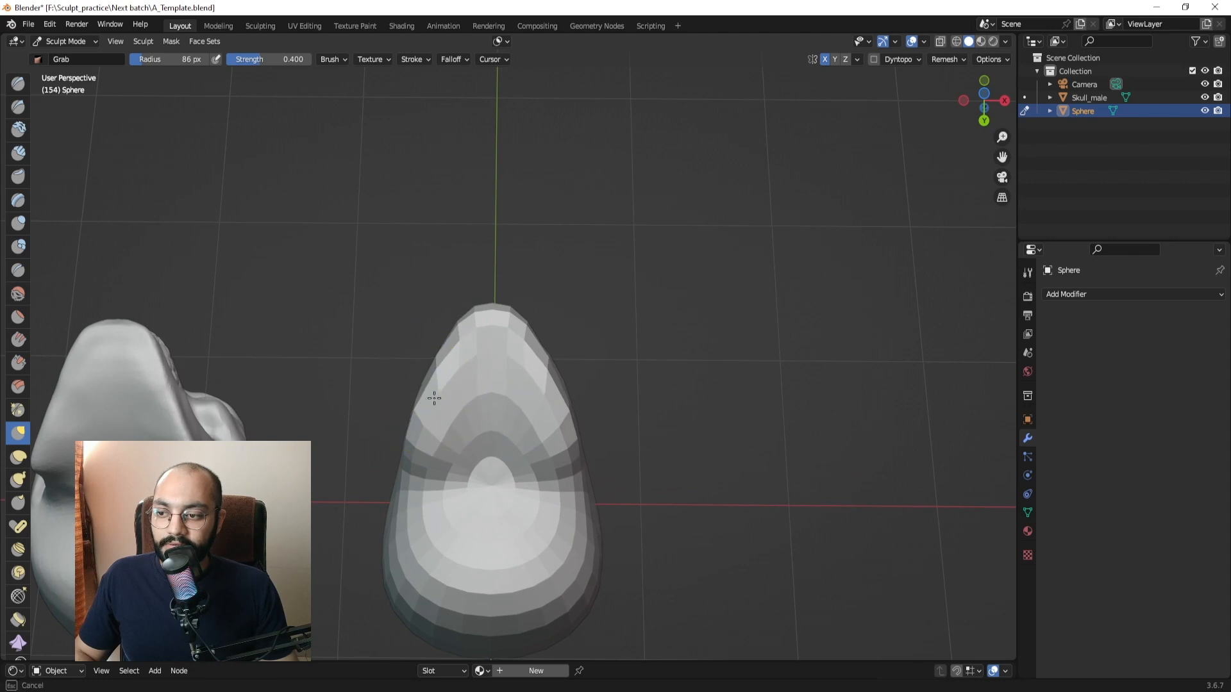
# In Object Mode, move the reference skull up about 1.196 m along the global Z axis.
pyautogui.moveTo(447, 380); pyautogui.dragTo(472, 469, button='middle')
pyautogui.keyDown('alt'); pyautogui.moveTo(471, 469); pyautogui.dragTo(504, 439); pyautogui.keyUp('alt')
pyautogui.keyDown('alt'); pyautogui.moveTo(635, 416); pyautogui.dragTo(541, 388); pyautogui.keyUp('alt')
pyautogui.keyDown('alt'); pyautogui.moveTo(645, 379); pyautogui.dragTo(606, 367); pyautogui.keyUp('alt')
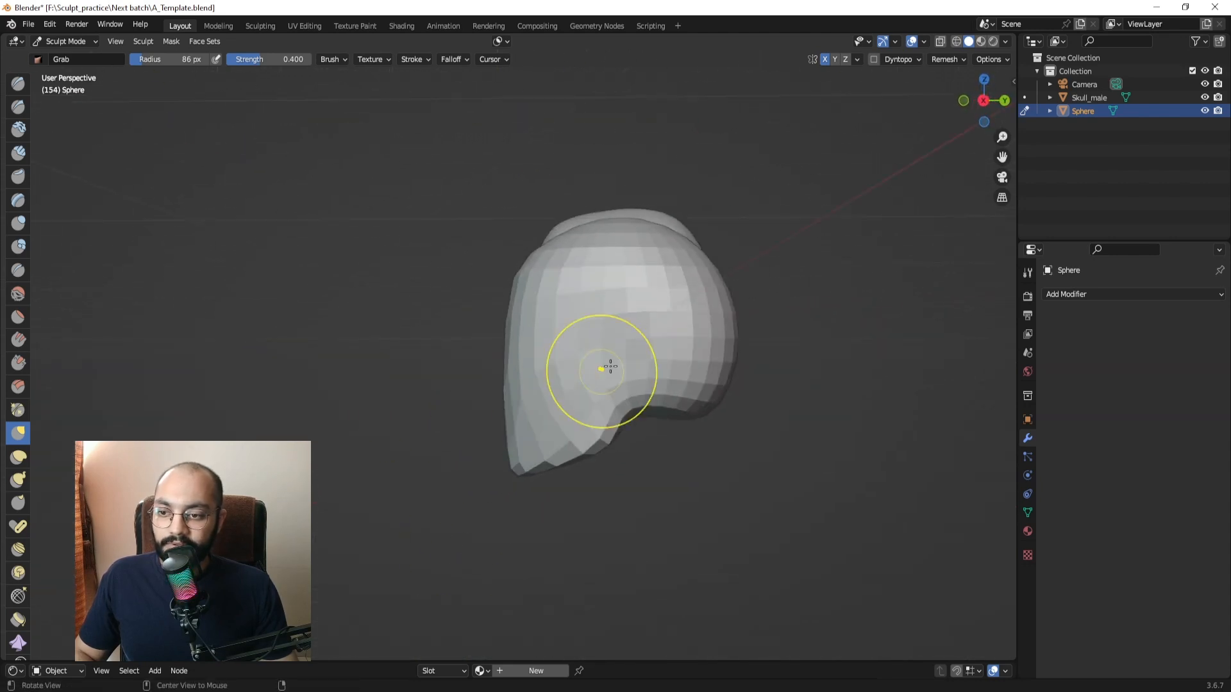
pyautogui.moveTo(562, 328)
pyautogui.mouseDown(button='middle')
pyautogui.moveTo(561, 385)
pyautogui.moveTo(550, 347)
pyautogui.mouseUp(button='middle')
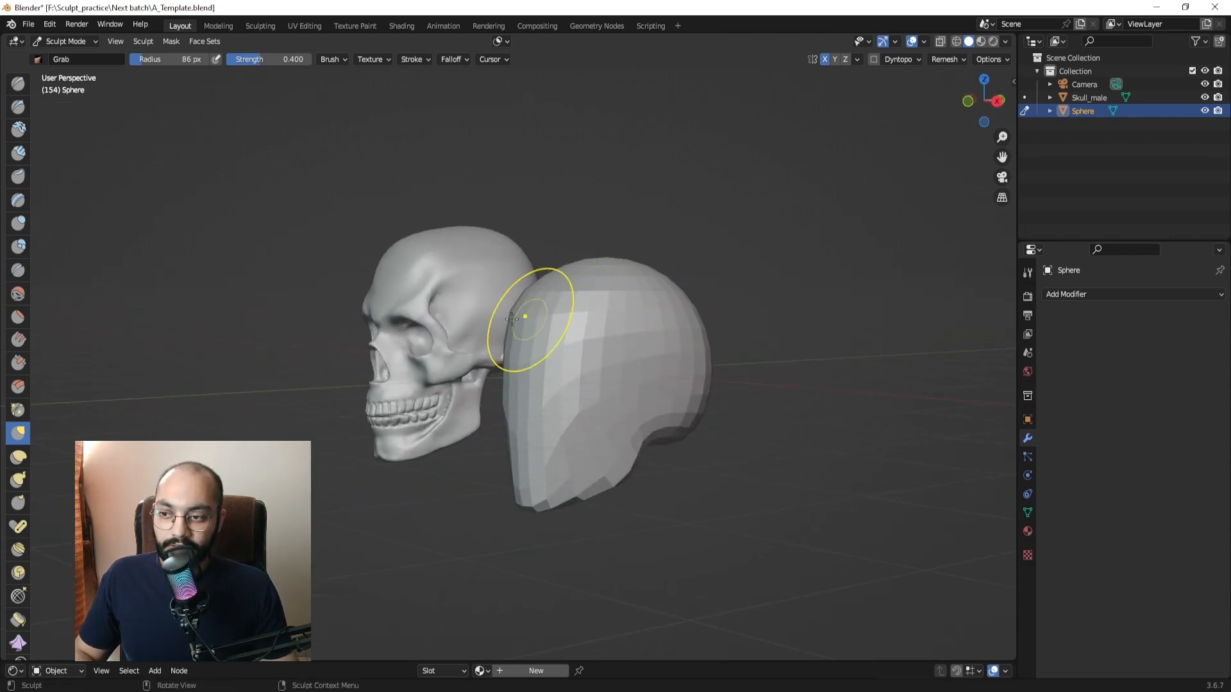
pyautogui.hotkey('ctrl', 'Tab')
pyautogui.click(352, 309)
pyautogui.click(452, 323)
pyautogui.press('g')
pyautogui.press('z')
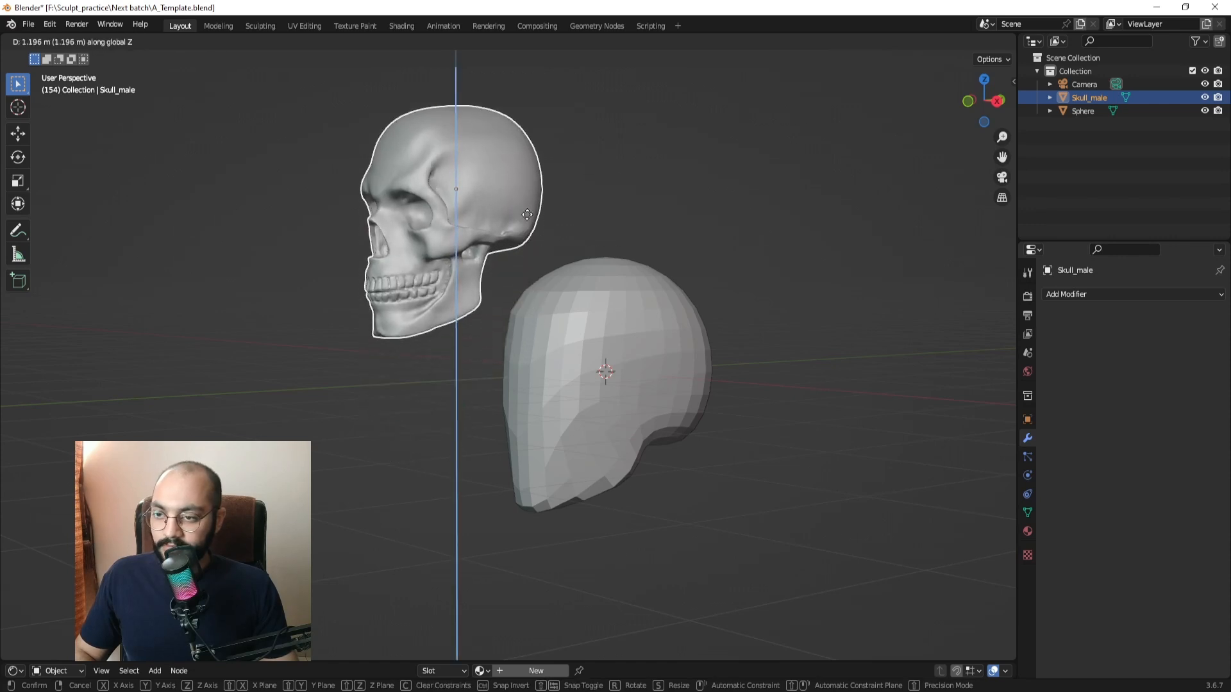
pyautogui.click(527, 214)
# Return the sphere head to Sculpt Mode and frame it below the skull in the right orthographic view.
pyautogui.click(575, 332)
pyautogui.press('KP_3')
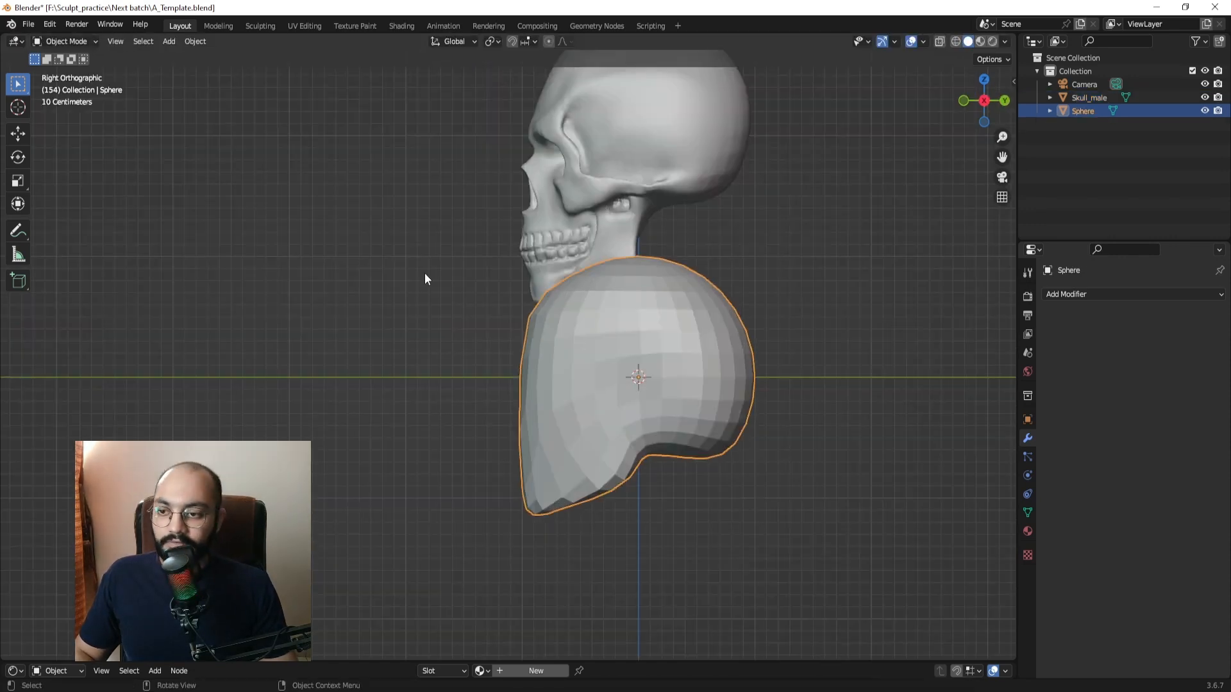
pyautogui.moveTo(635, 294)
pyautogui.keyDown('shift'); pyautogui.mouseDown(button='middle')
pyautogui.moveTo(563, 331)
pyautogui.moveTo(586, 363)
pyautogui.moveTo(603, 333)
pyautogui.mouseUp(button='middle'); pyautogui.keyUp('shift')
pyautogui.hotkey('ctrl', 'Tab')
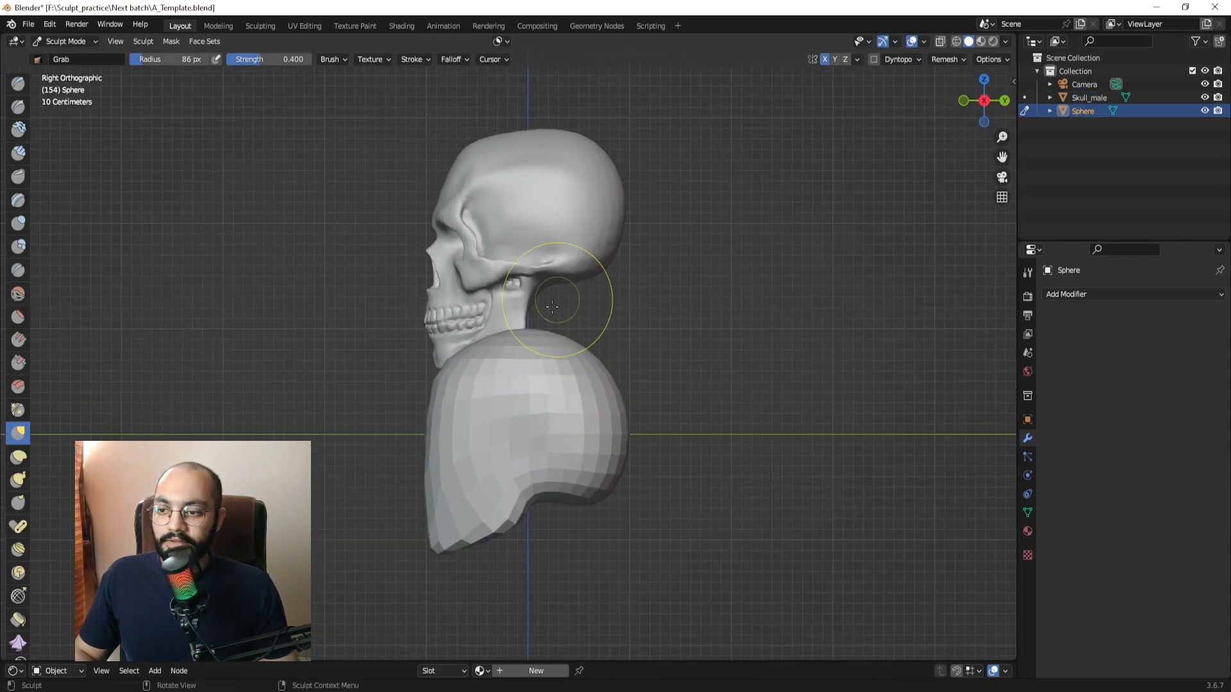
pyautogui.keyDown('shift'); pyautogui.moveTo(590, 292); pyautogui.dragTo(583, 312, button='middle'); pyautogui.keyUp('shift')
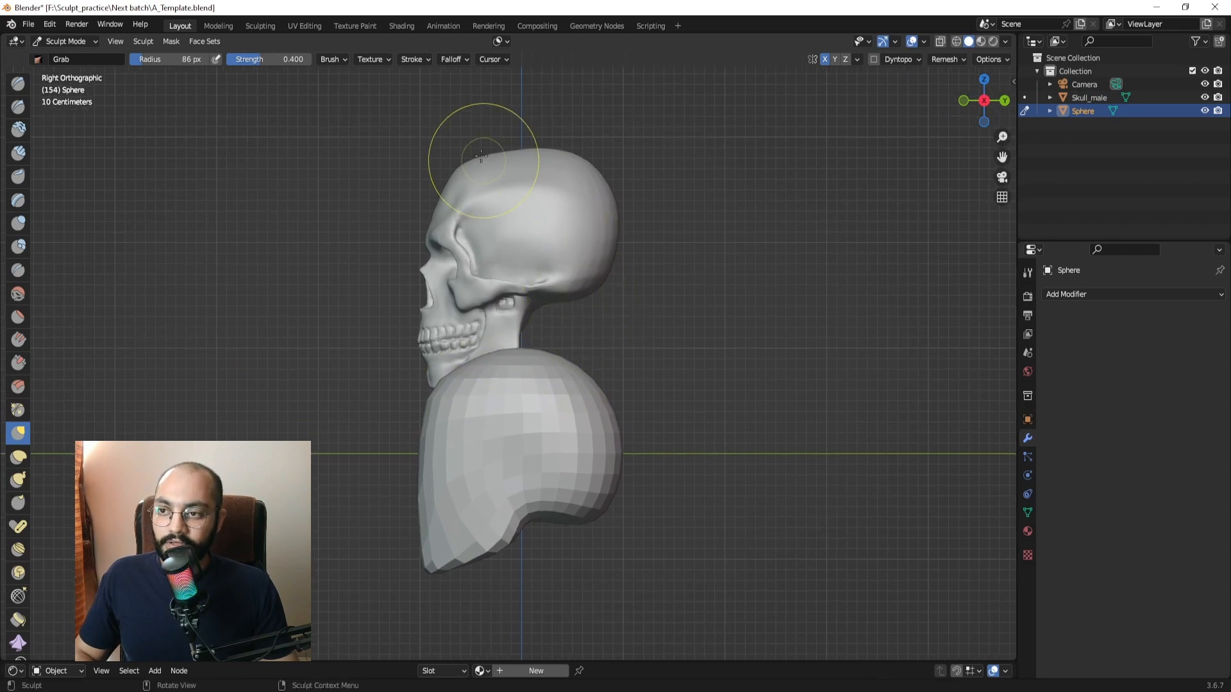
# Trace the skull's side profile from brow to back with straight red lines on a screen capture, and discard the capture.
pyautogui.press('Print')
pyautogui.moveTo(411, 112); pyautogui.dragTo(663, 387)
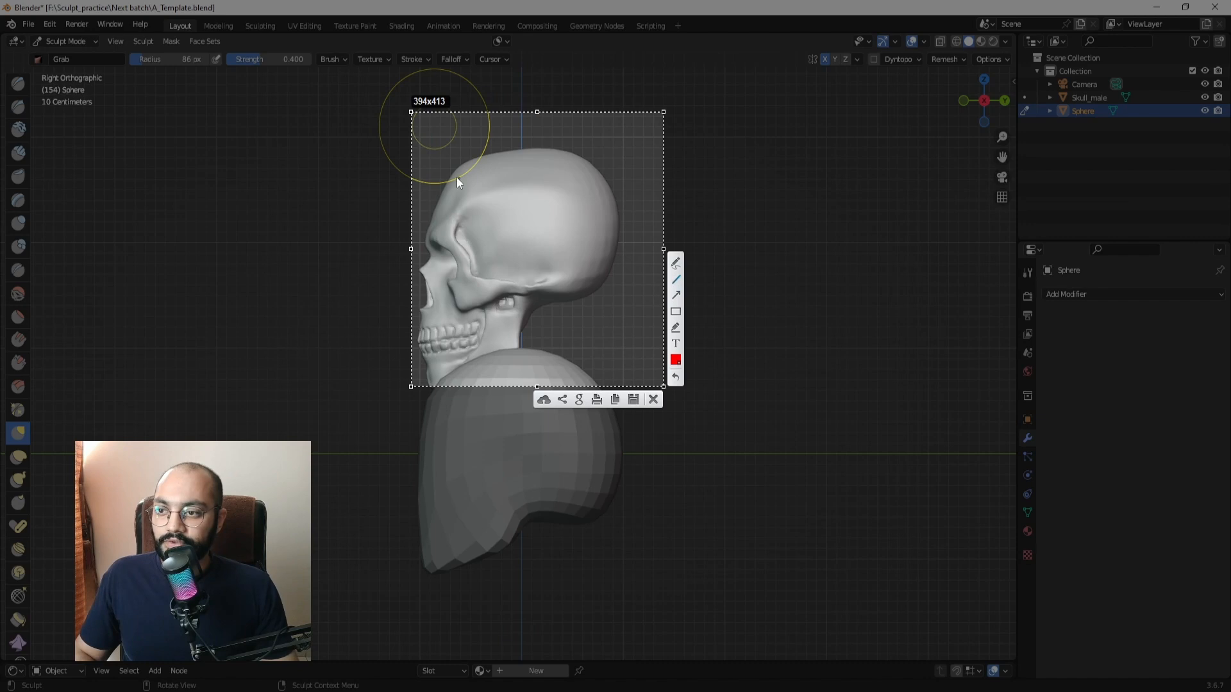
pyautogui.moveTo(460, 160); pyautogui.dragTo(426, 233)
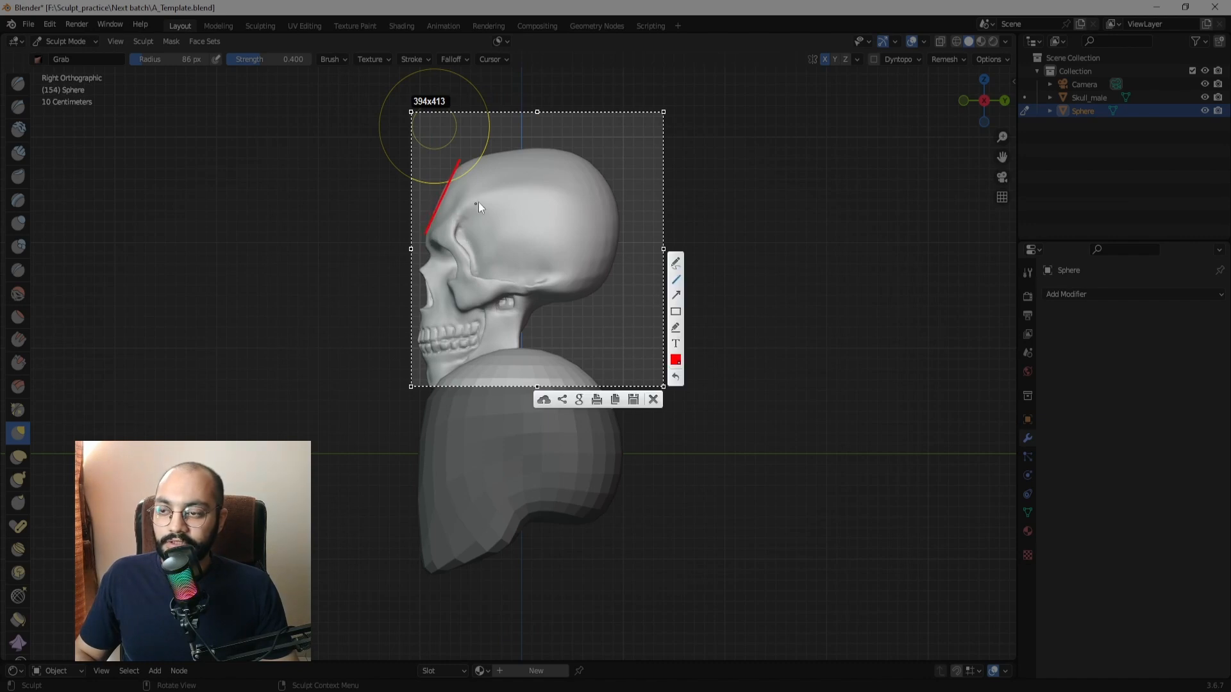
pyautogui.moveTo(459, 161); pyautogui.dragTo(562, 147)
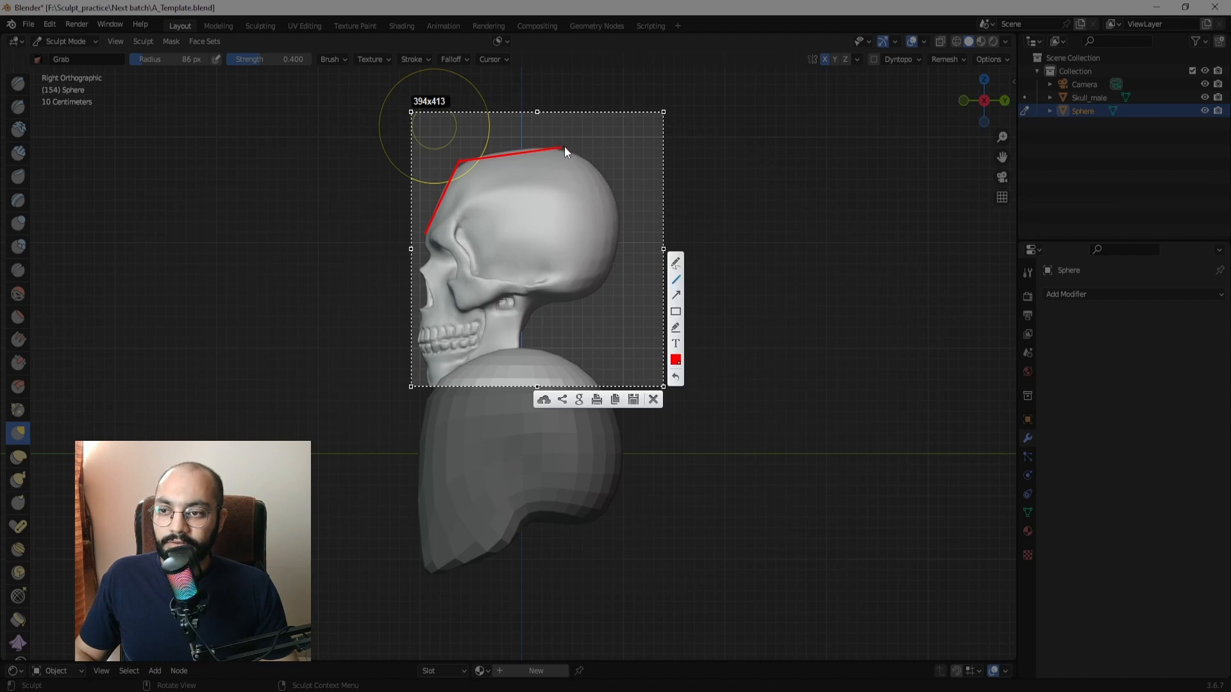
pyautogui.moveTo(565, 148)
pyautogui.mouseDown()
pyautogui.moveTo(609, 171)
pyautogui.moveTo(622, 227)
pyautogui.mouseUp()
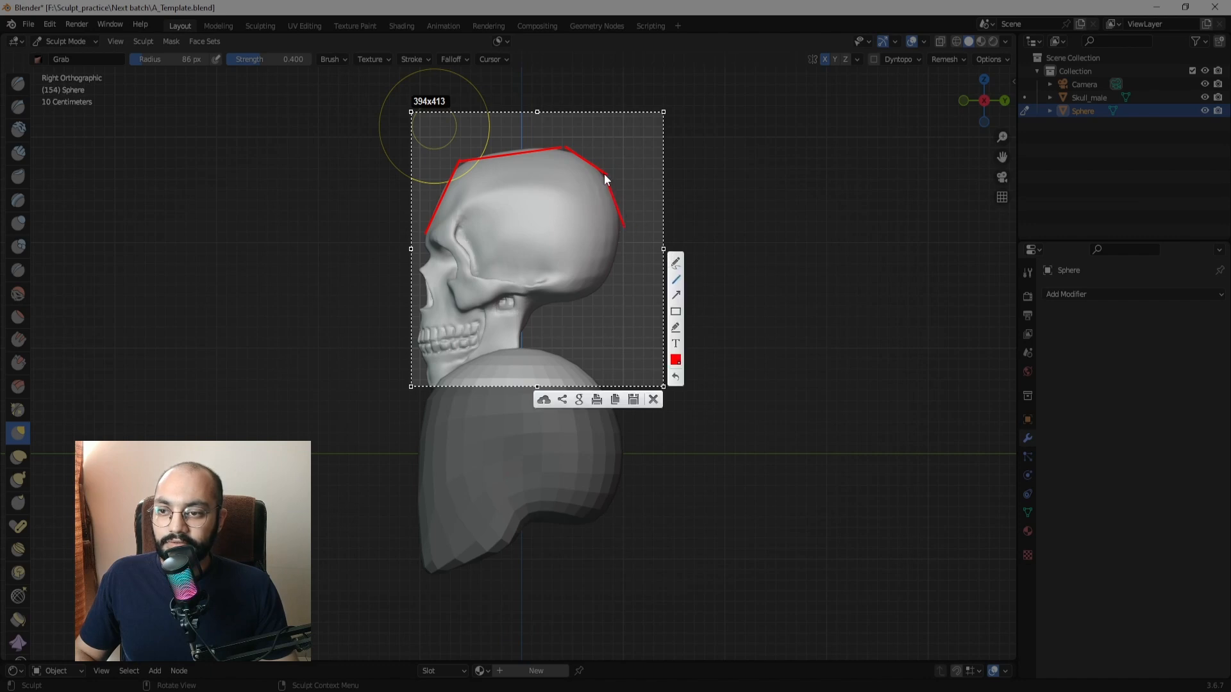
pyautogui.moveTo(606, 179); pyautogui.dragTo(626, 228)
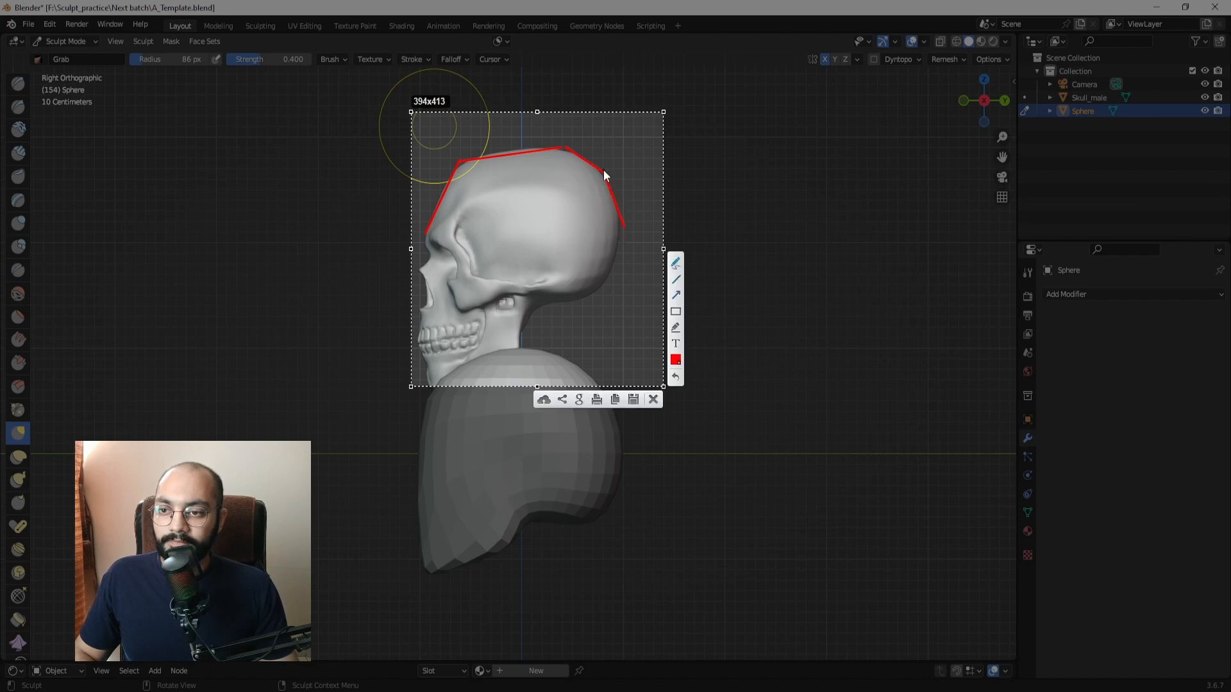
pyautogui.moveTo(603, 172)
pyautogui.mouseDown()
pyautogui.moveTo(608, 262)
pyautogui.moveTo(582, 290)
pyautogui.mouseUp()
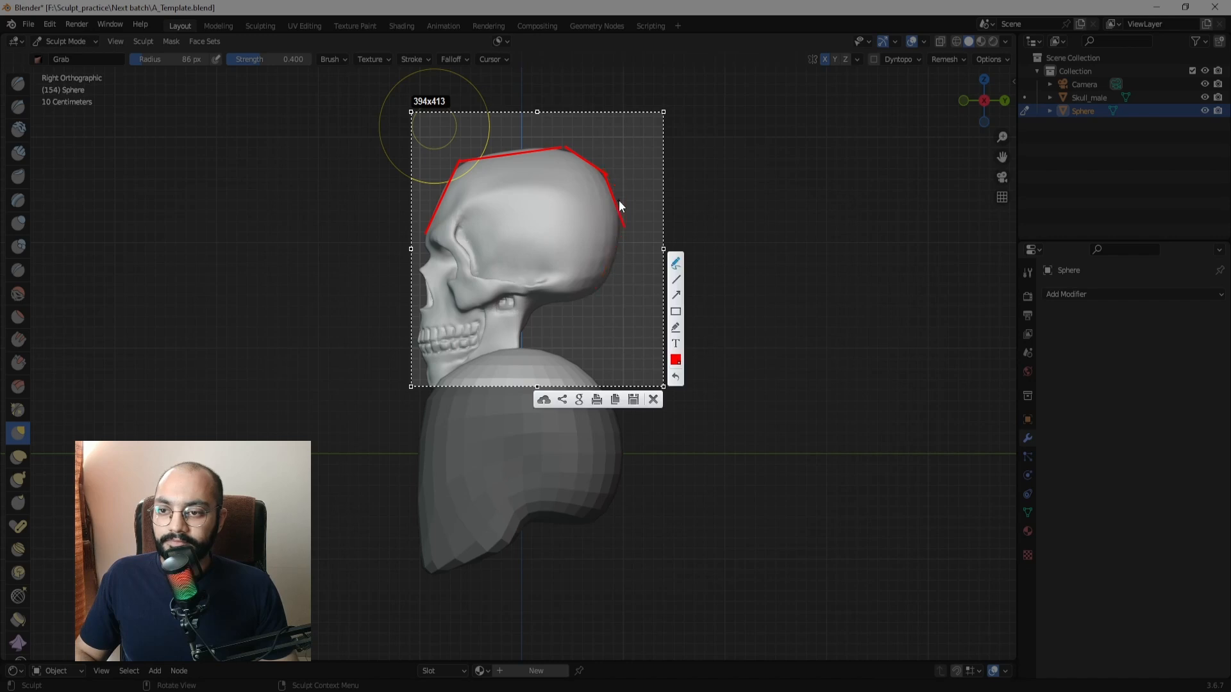
pyautogui.moveTo(608, 168); pyautogui.dragTo(623, 237)
pyautogui.moveTo(587, 291); pyautogui.dragTo(586, 292)
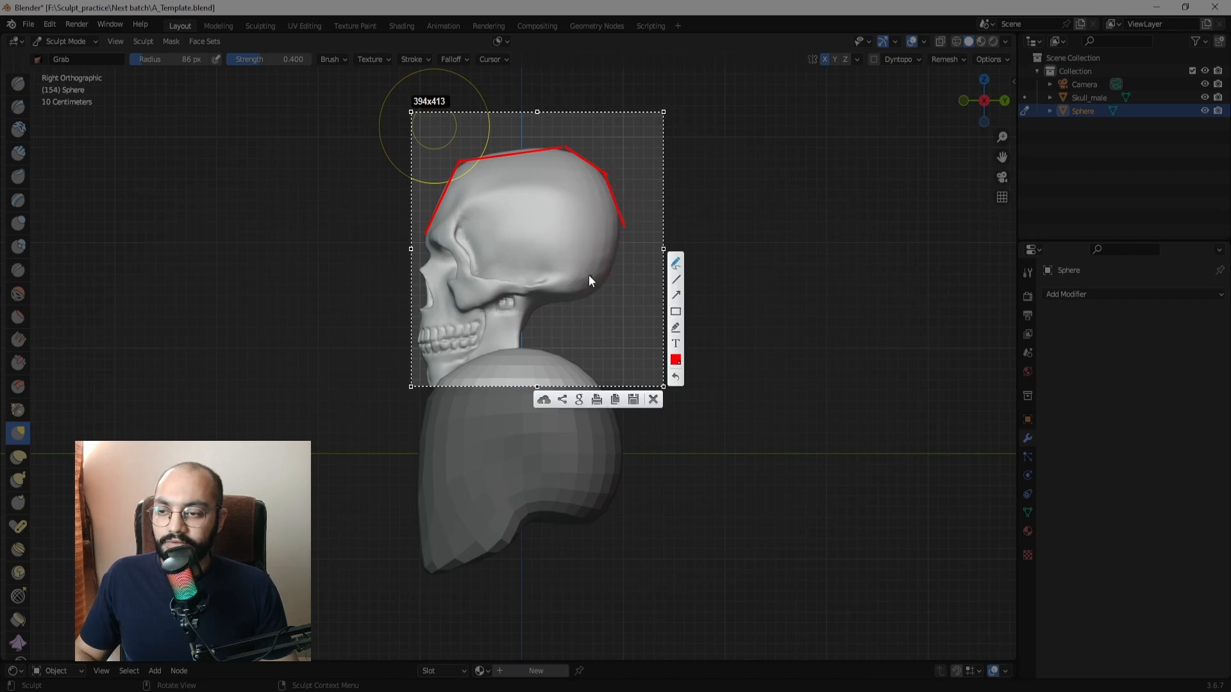
pyautogui.press('Escape')
# Reshape the crown and forehead profile to follow the skull with the Grab brush, using radii of 134 px and 102 px.
pyautogui.moveTo(508, 350); pyautogui.dragTo(510, 360)
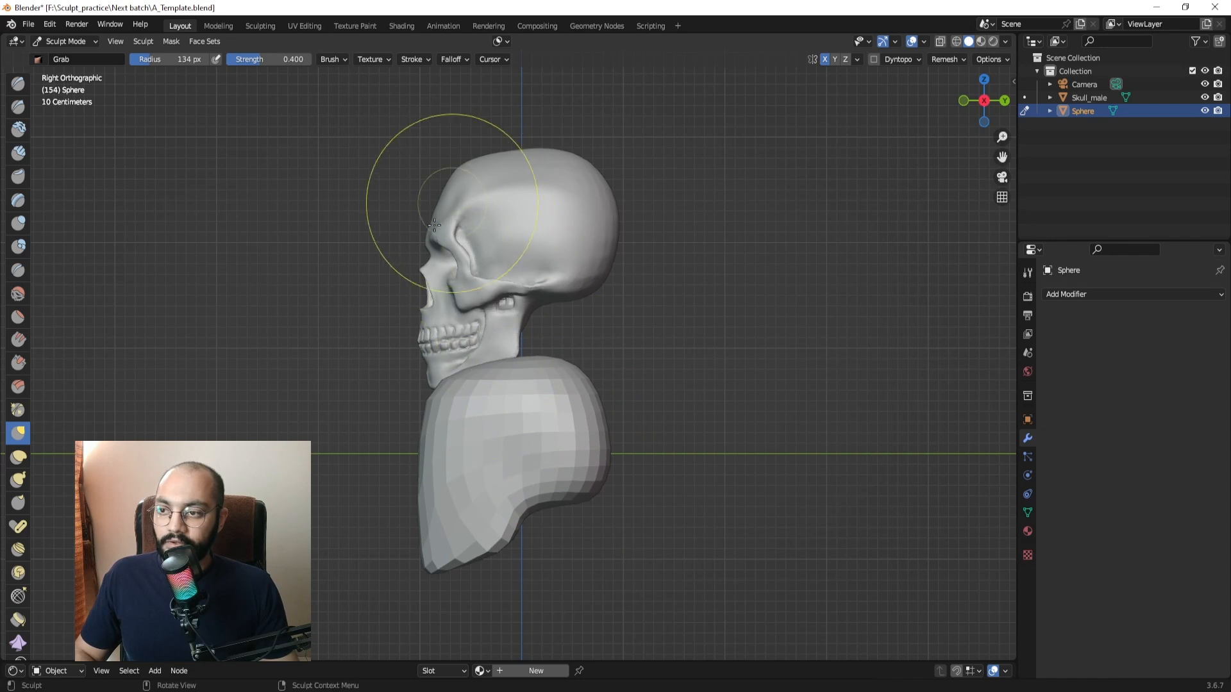
pyautogui.press('f')
pyautogui.click(438, 411)
pyautogui.moveTo(434, 400)
pyautogui.mouseDown()
pyautogui.moveTo(460, 394)
pyautogui.moveTo(466, 427)
pyautogui.moveTo(442, 395)
pyautogui.moveTo(409, 445)
pyautogui.mouseUp()
pyautogui.press('f')
pyautogui.click(494, 447)
pyautogui.moveTo(420, 443); pyautogui.dragTo(412, 442)
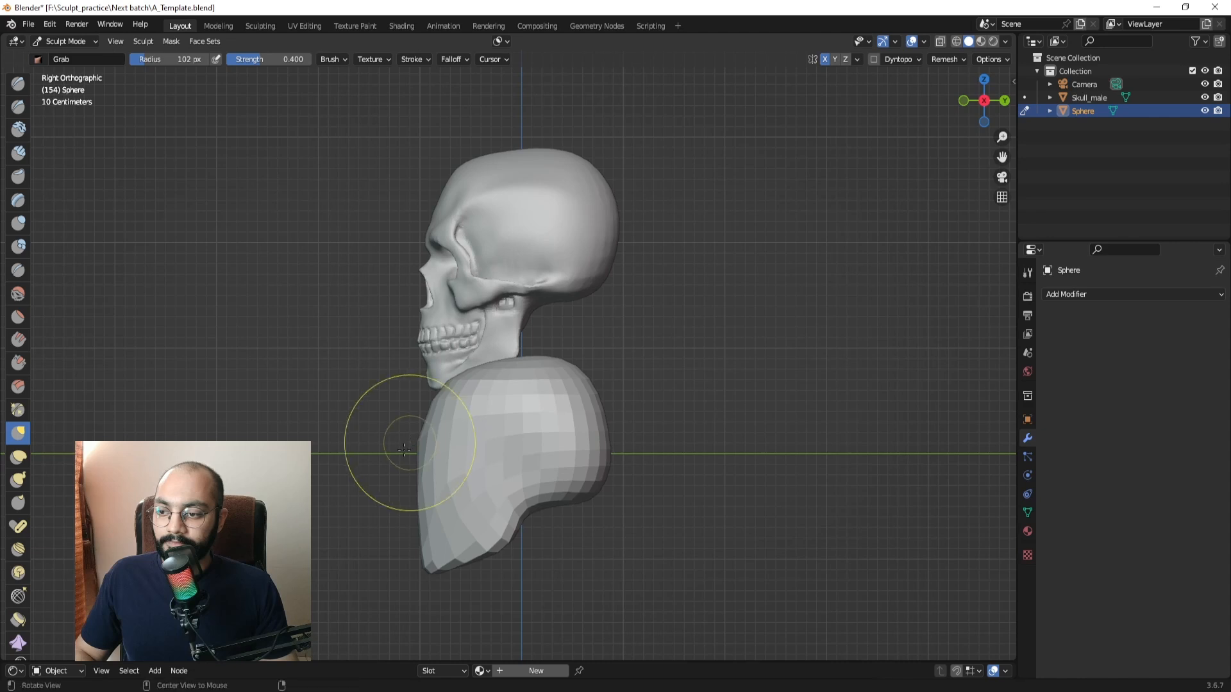
# In the front orthographic view, trace one side of the skull's cranium with red lines on a screen capture, and discard it.
pyautogui.moveTo(404, 449)
pyautogui.mouseDown(button='middle')
pyautogui.moveTo(522, 461)
pyautogui.moveTo(508, 453)
pyautogui.mouseUp(button='middle')
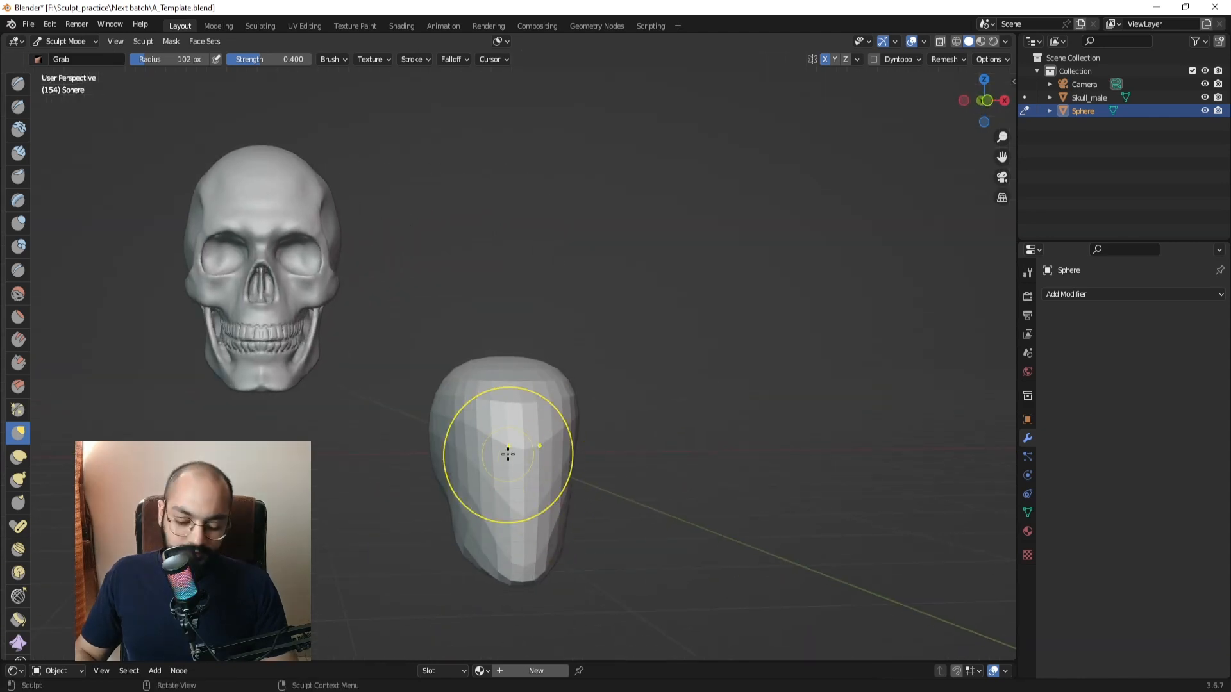
pyautogui.press('KP_1')
pyautogui.keyDown('shift'); pyautogui.moveTo(470, 357); pyautogui.dragTo(457, 331, button='middle'); pyautogui.keyUp('shift')
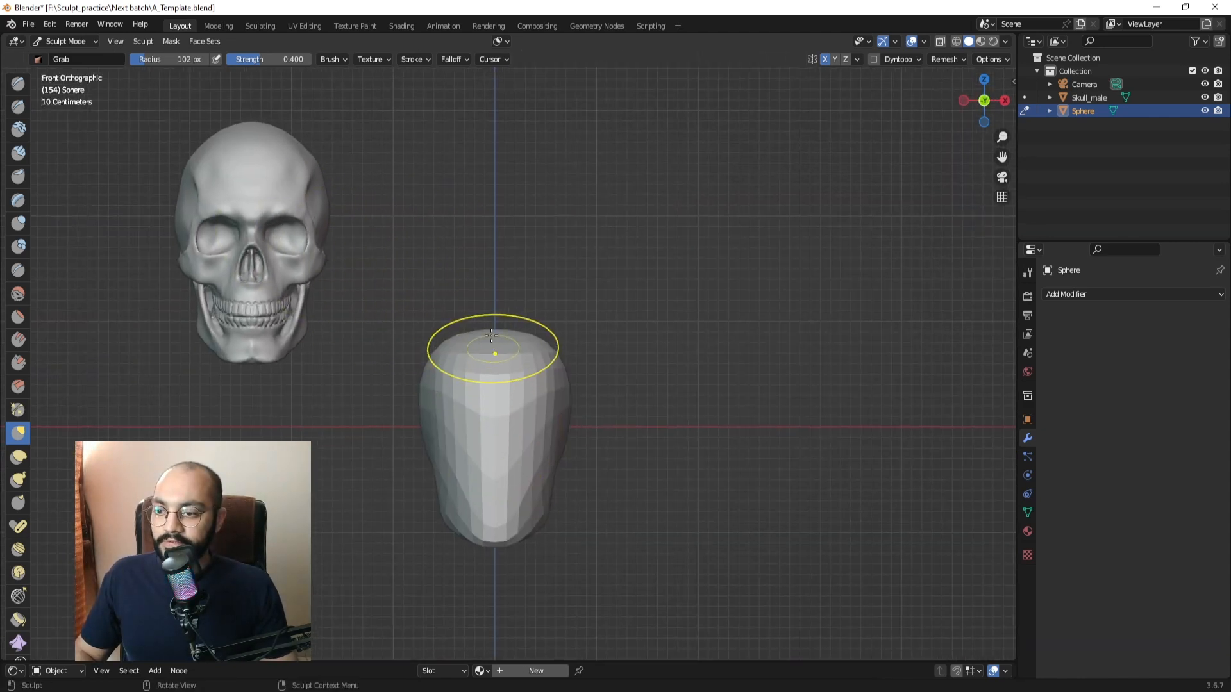
pyautogui.keyDown('shift'); pyautogui.moveTo(231, 137); pyautogui.dragTo(319, 183, button='middle'); pyautogui.keyUp('shift')
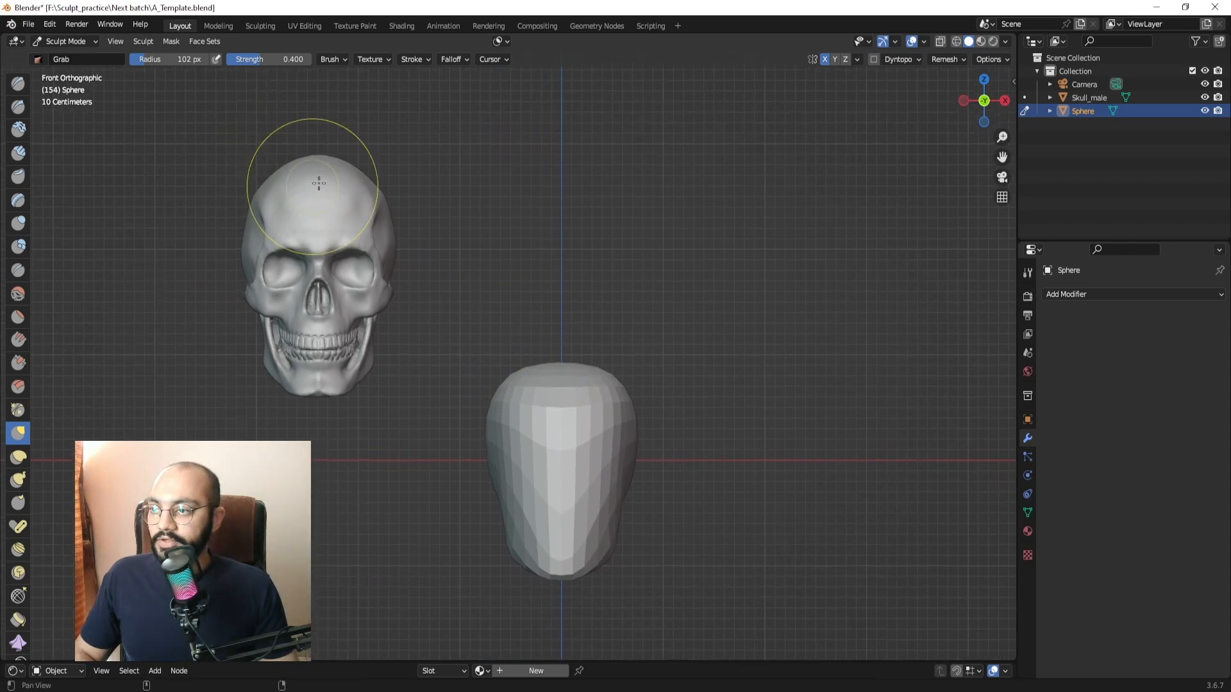
pyautogui.press('Print')
pyautogui.moveTo(214, 141); pyautogui.dragTo(435, 419)
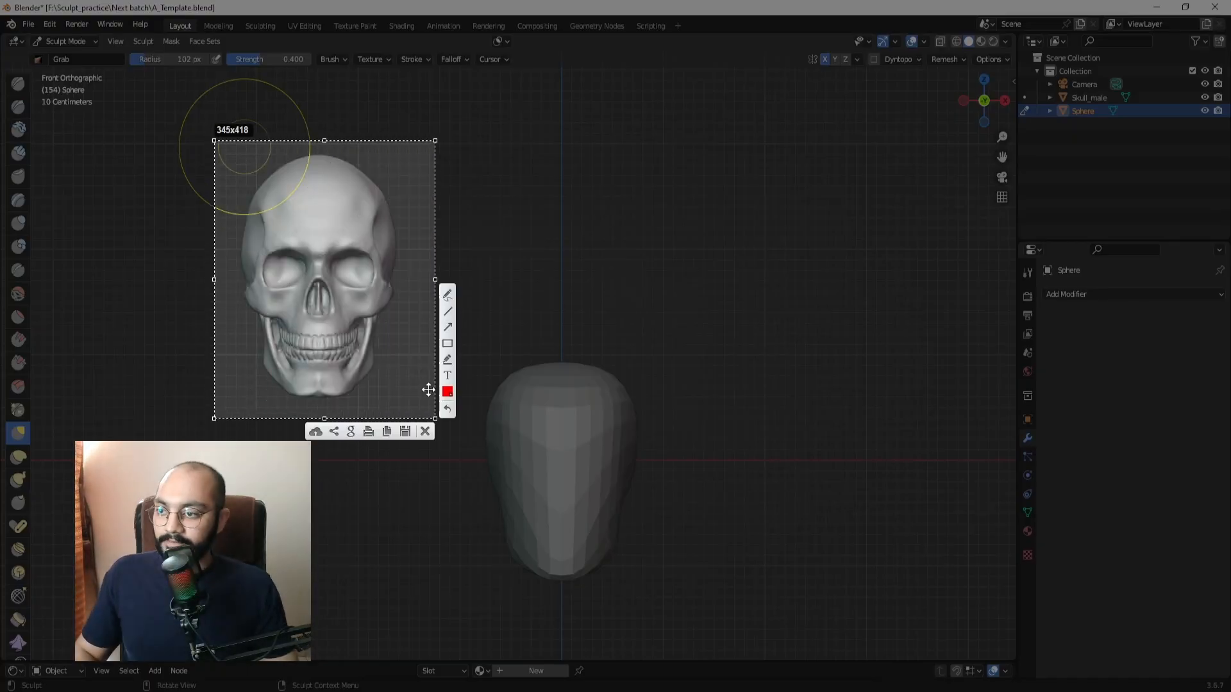
pyautogui.click(448, 314)
pyautogui.moveTo(311, 152)
pyautogui.mouseDown()
pyautogui.moveTo(248, 205)
pyautogui.moveTo(249, 286)
pyautogui.mouseUp()
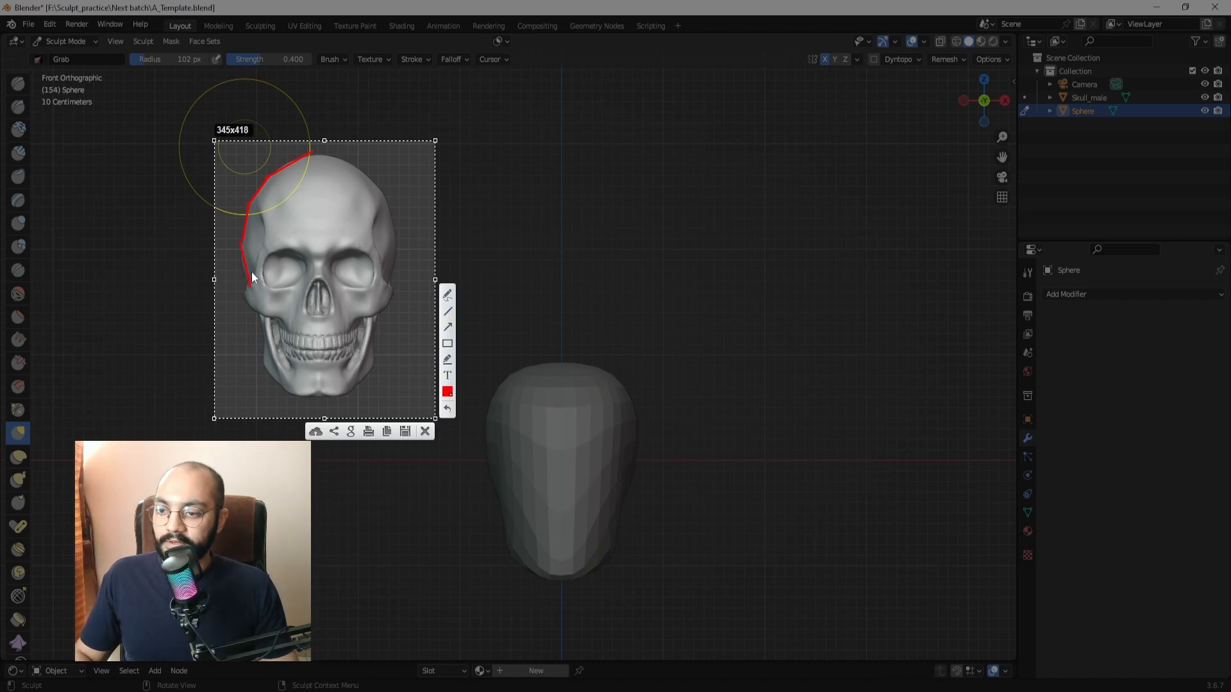
pyautogui.press('Escape')
# Pull in the upper sides of the sphere head in the front view with the Grab brush, using radii of 137, 131 and 135 px.
pyautogui.scroll(1, 554, 373)
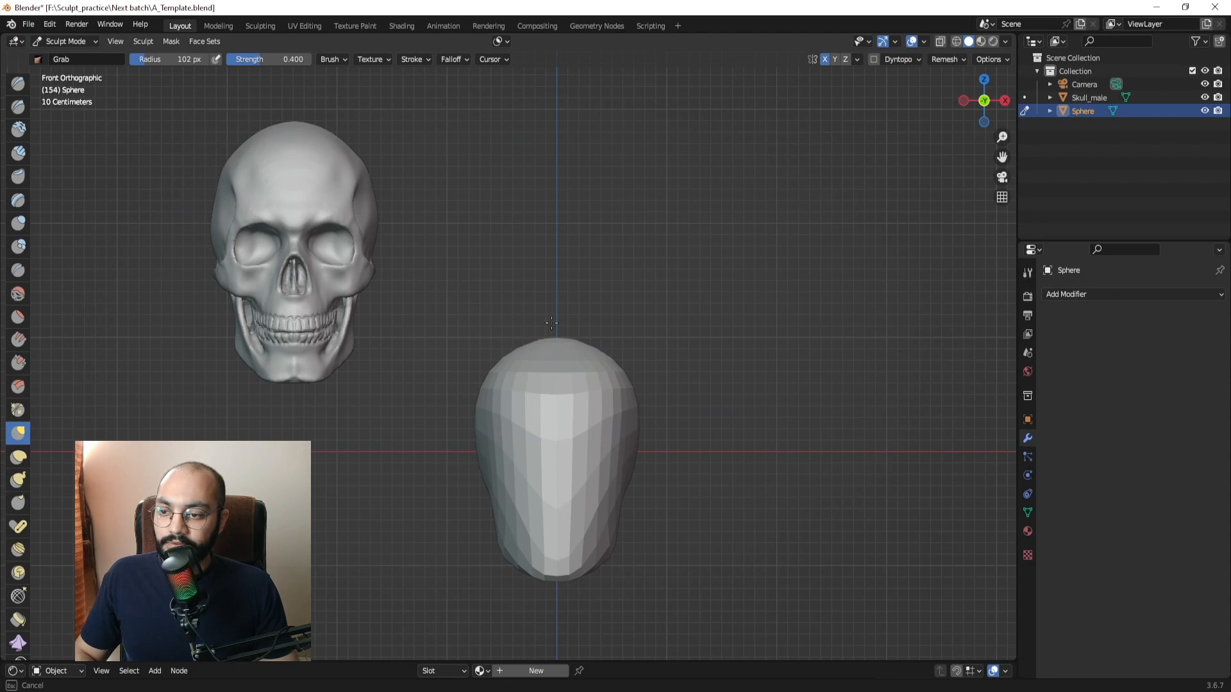
pyautogui.press('f')
pyautogui.click(519, 357)
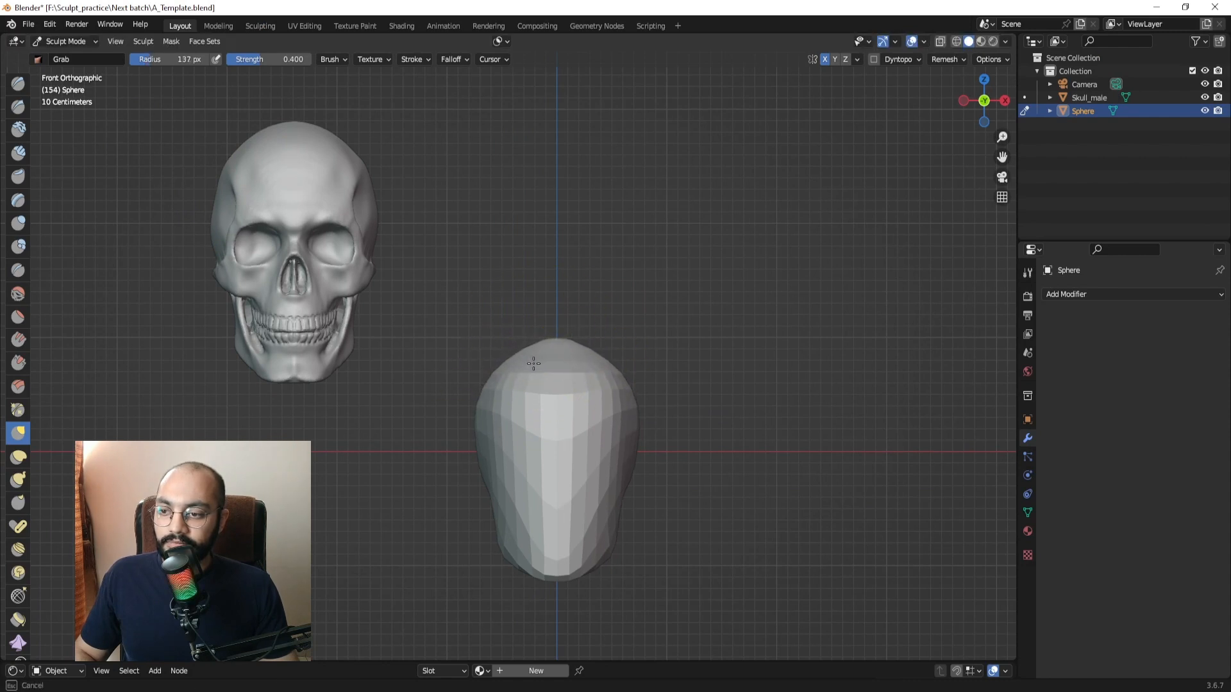
pyautogui.moveTo(534, 363); pyautogui.dragTo(527, 360)
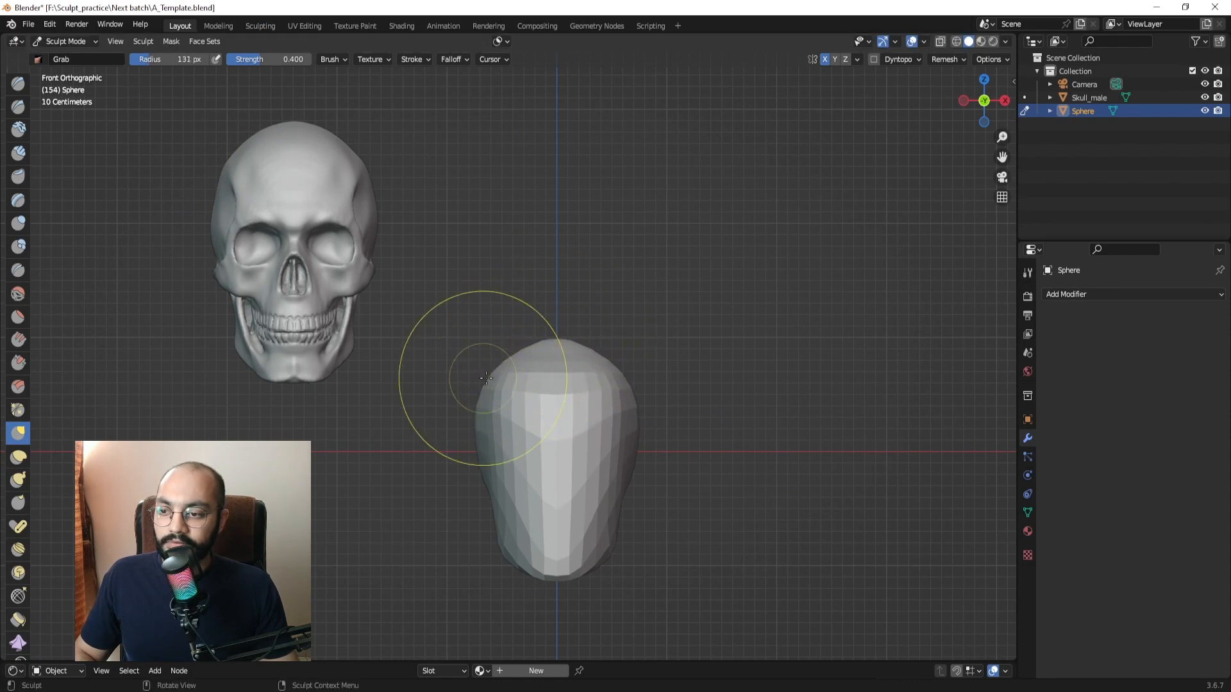
pyautogui.press('f')
pyautogui.click(469, 422)
pyautogui.moveTo(477, 430)
pyautogui.mouseDown()
pyautogui.moveTo(490, 432)
pyautogui.moveTo(500, 407)
pyautogui.mouseUp()
pyautogui.press('f')
pyautogui.click(478, 438)
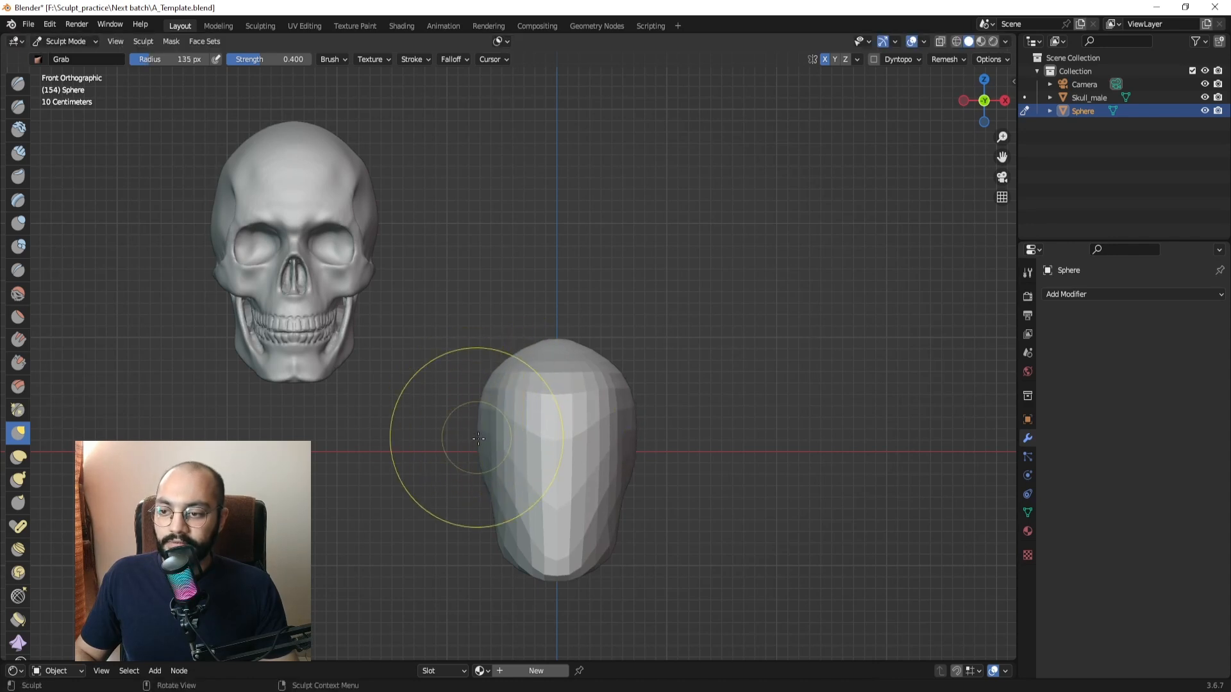
# Reshape the top of the crown in the right orthographic view with the Grab brush, reducing its radius to 114 px.
pyautogui.moveTo(478, 439); pyautogui.dragTo(410, 393, button='middle')
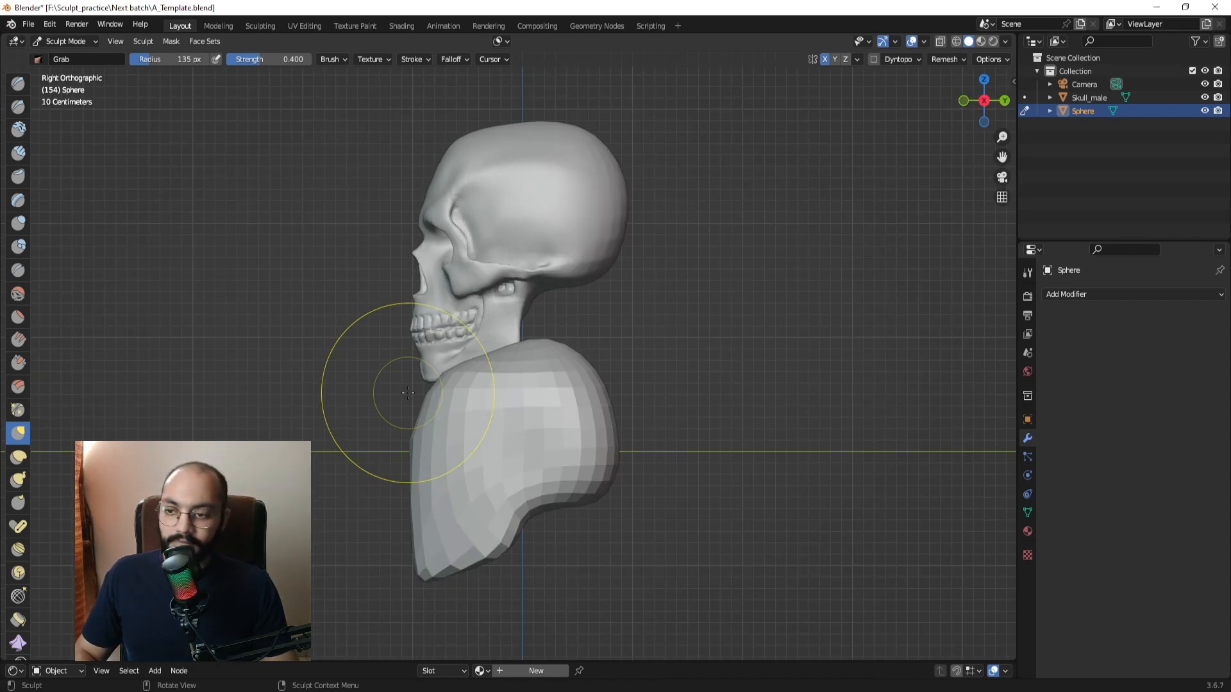
pyautogui.moveTo(482, 352); pyautogui.dragTo(551, 363)
pyautogui.press('f')
pyautogui.click(500, 359)
pyautogui.press('f')
pyautogui.click(541, 349)
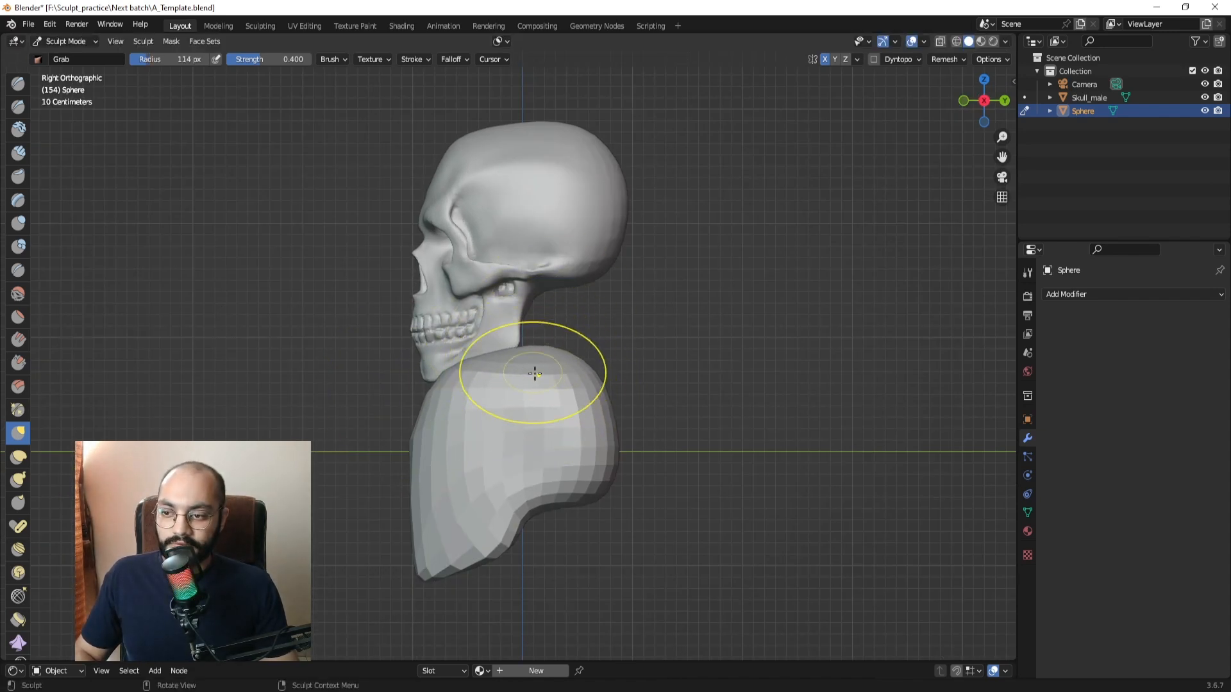
# Round the crown and sides of the cranium in the front orthographic view with the Grab brush, using radii of 128 px and 156 px.
pyautogui.press('KP_1')
pyautogui.press('f')
pyautogui.click(410, 336)
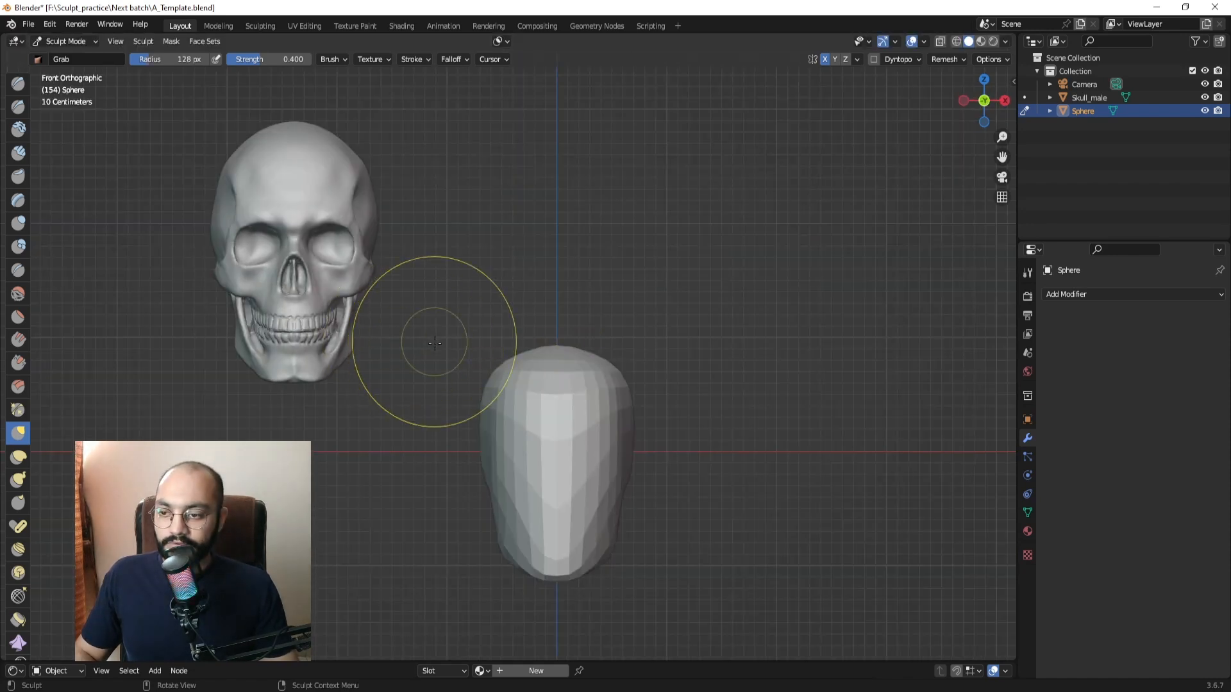
pyautogui.keyDown('shift'); pyautogui.moveTo(470, 349); pyautogui.dragTo(449, 331, button='middle'); pyautogui.keyUp('shift')
pyautogui.press('f')
pyautogui.click(596, 362)
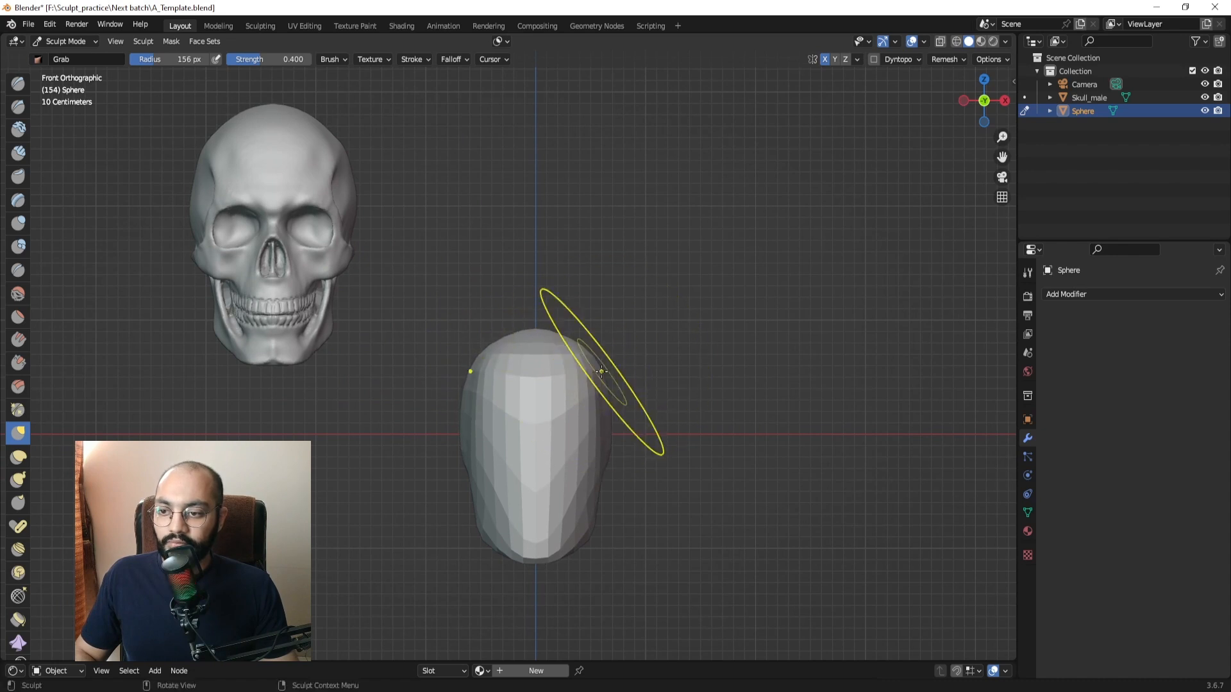
pyautogui.keyDown('shift'); pyautogui.moveTo(601, 370); pyautogui.dragTo(597, 323, button='middle'); pyautogui.keyUp('shift')
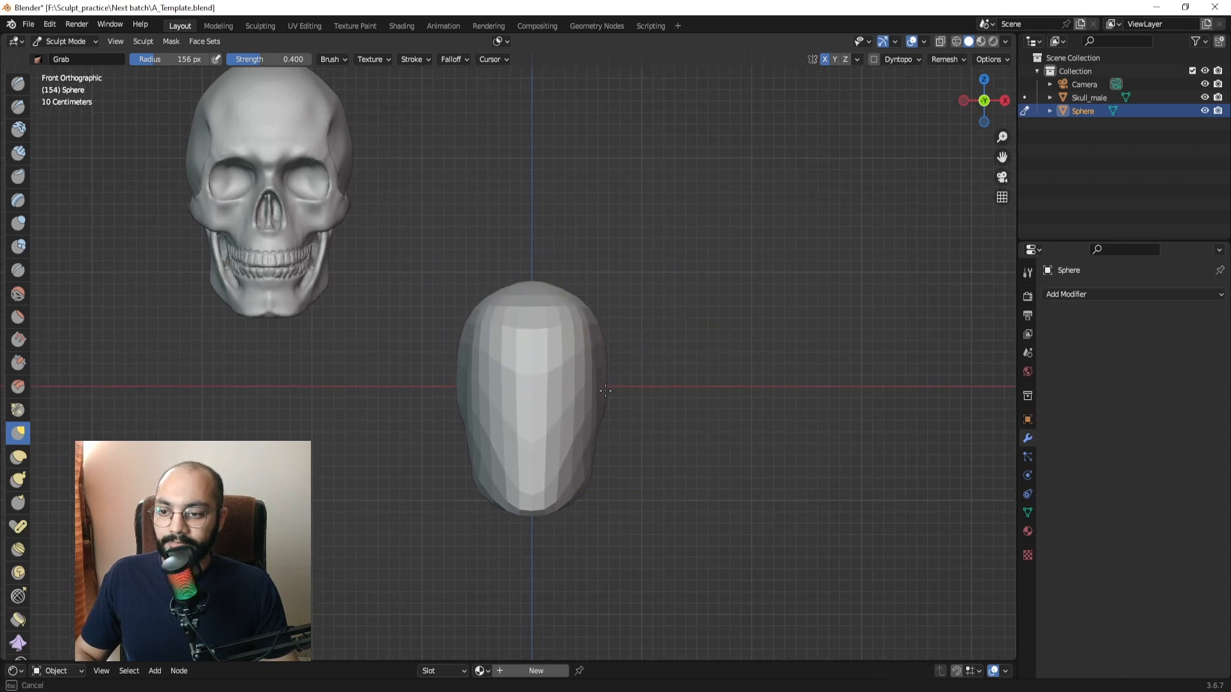
pyautogui.moveTo(598, 384); pyautogui.dragTo(596, 385)
# Start the Shortcut VUr on-screen key display, and hide its settings again.
pyautogui.moveTo(595, 385)
pyautogui.mouseDown(button='middle')
pyautogui.moveTo(557, 375)
pyautogui.moveTo(496, 391)
pyautogui.moveTo(519, 382)
pyautogui.moveTo(609, 410)
pyautogui.moveTo(666, 411)
pyautogui.moveTo(544, 399)
pyautogui.moveTo(557, 367)
pyautogui.mouseUp(button='middle')
pyautogui.scroll(-2, 558, 375)
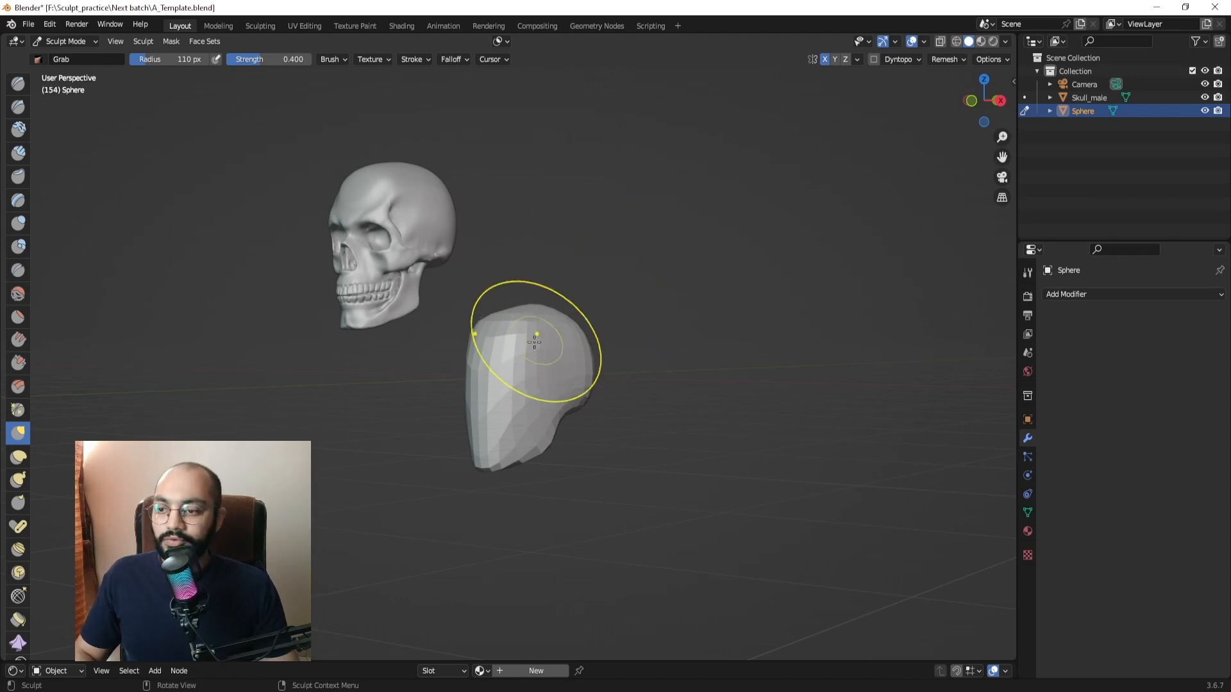
pyautogui.press('n')
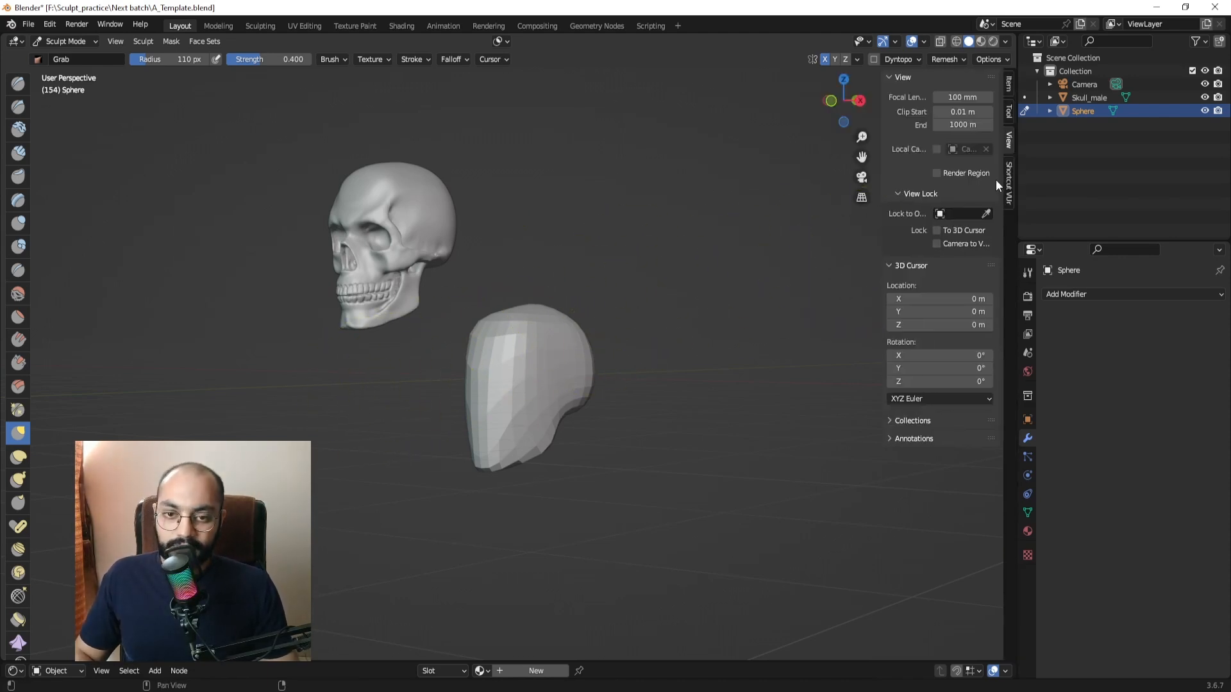
pyautogui.click(1010, 173)
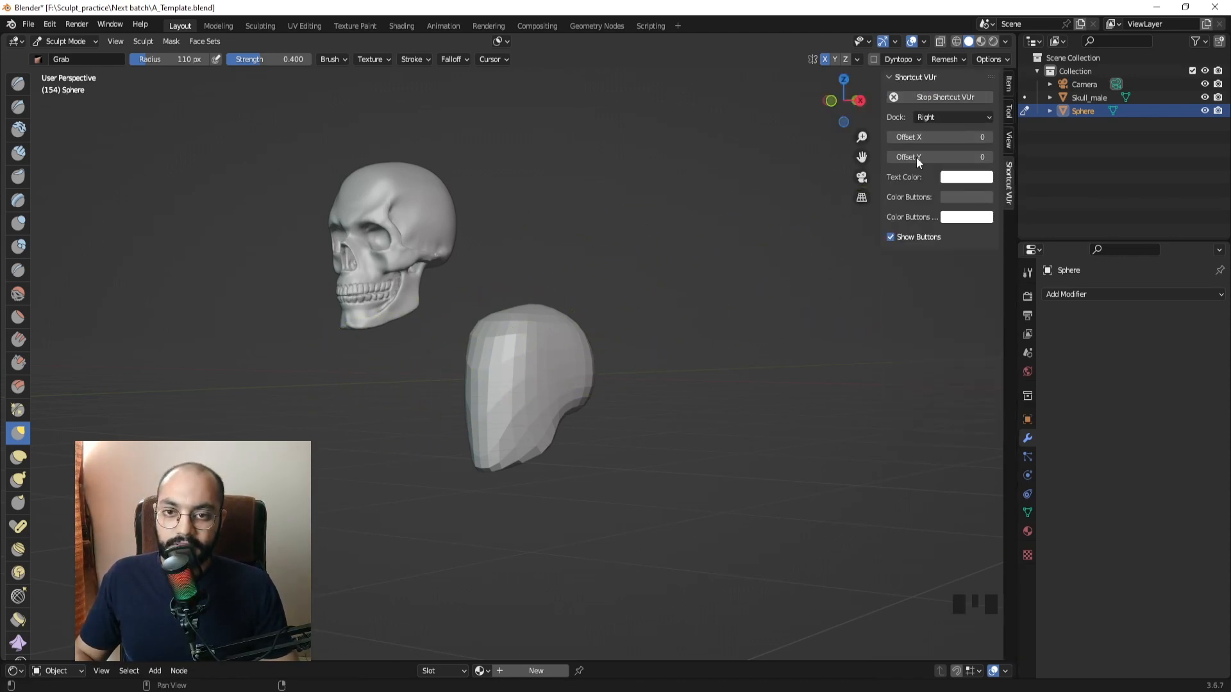
pyautogui.press('n')
# Try remeshing the low-poly head to a denser mesh, and undo the remesh.
pyautogui.moveTo(577, 327); pyautogui.dragTo(610, 320, button='middle')
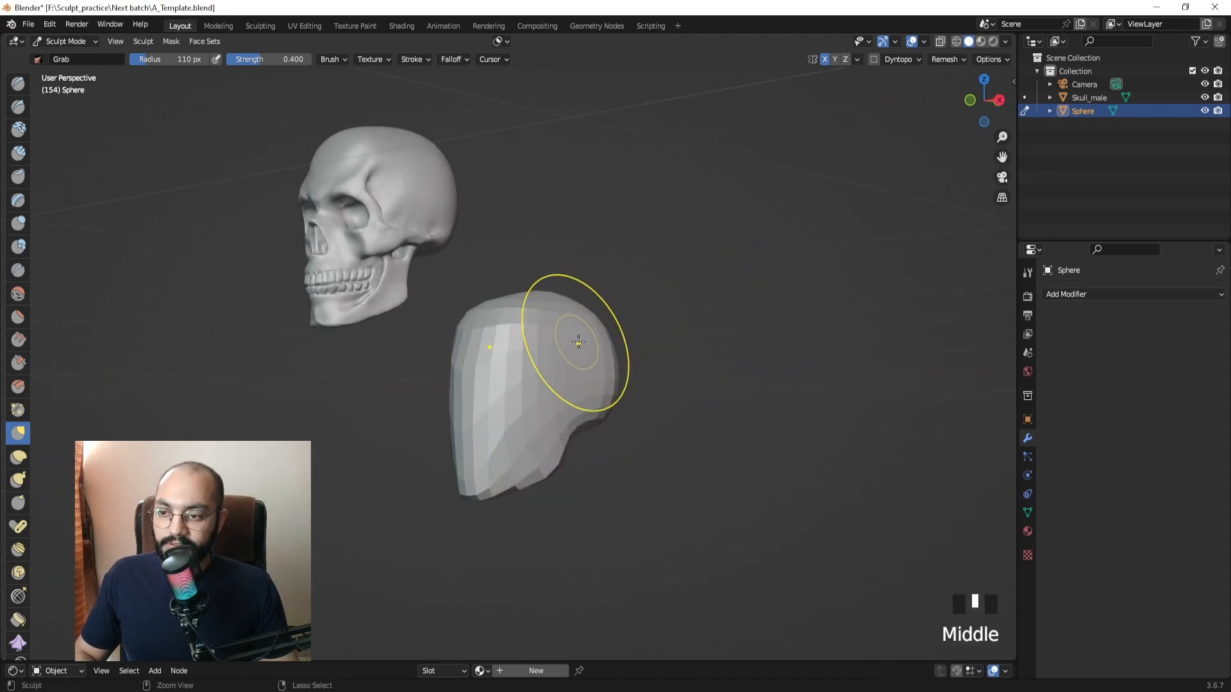
pyautogui.press('Tab')
pyautogui.press('Tab')
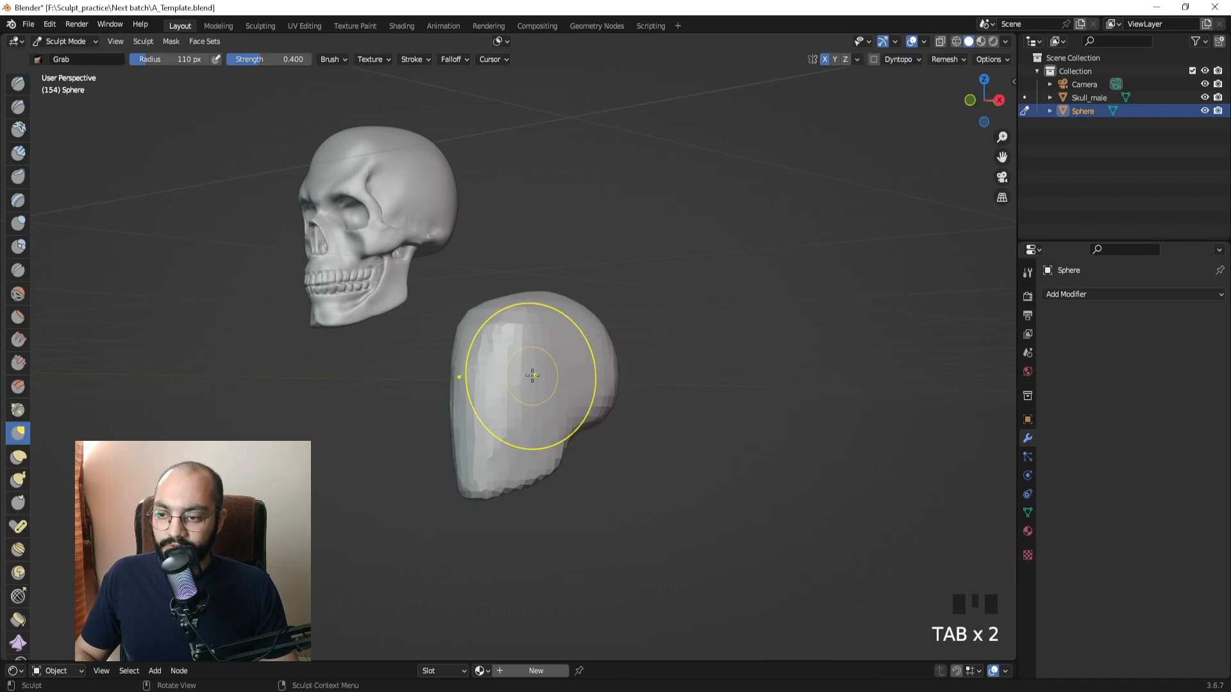
pyautogui.hotkey('ctrl', 'z')
pyautogui.hotkey('ctrl', 'z')
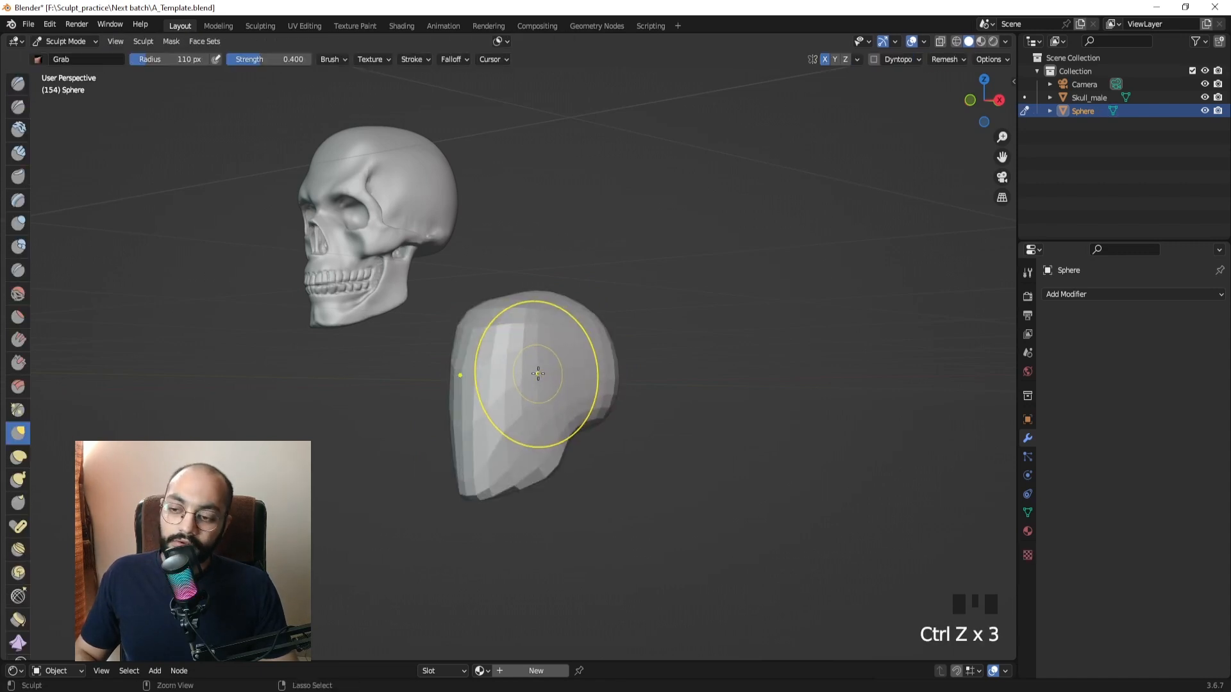
pyautogui.hotkey('ctrl', 'shift', 'z')
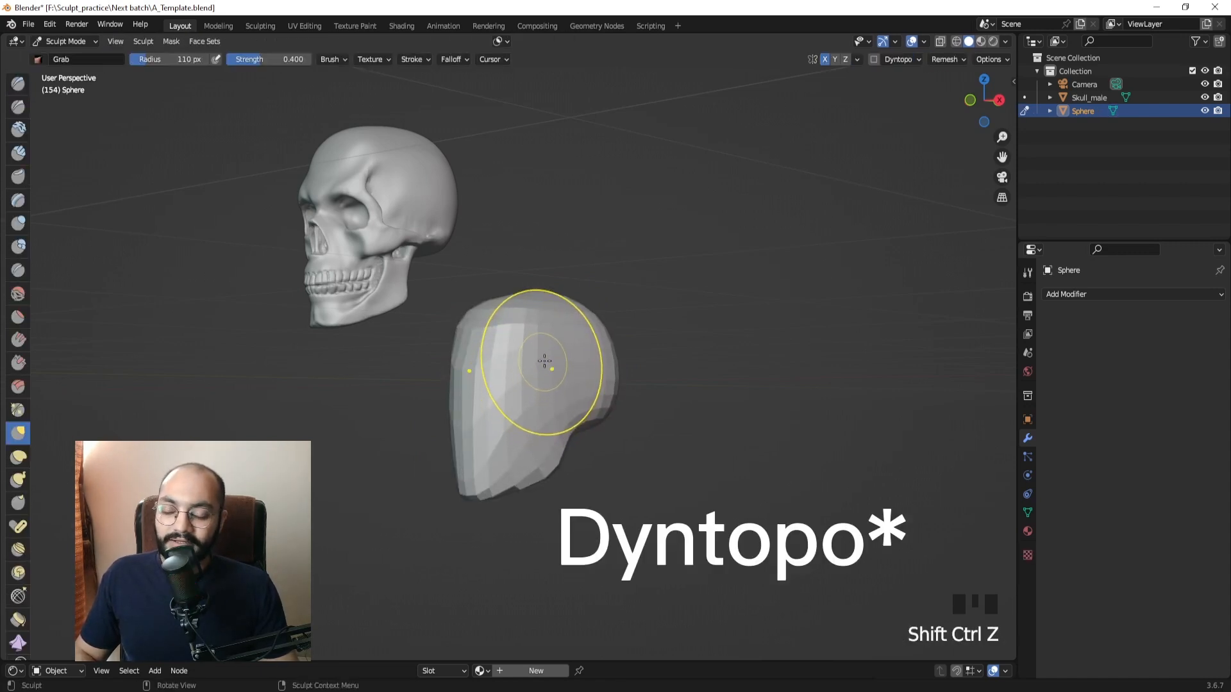
# Try smoothing the low-poly head with a 375 px brush radius, and undo the stroke.
pyautogui.moveTo(556, 371); pyautogui.dragTo(532, 373, button='middle')
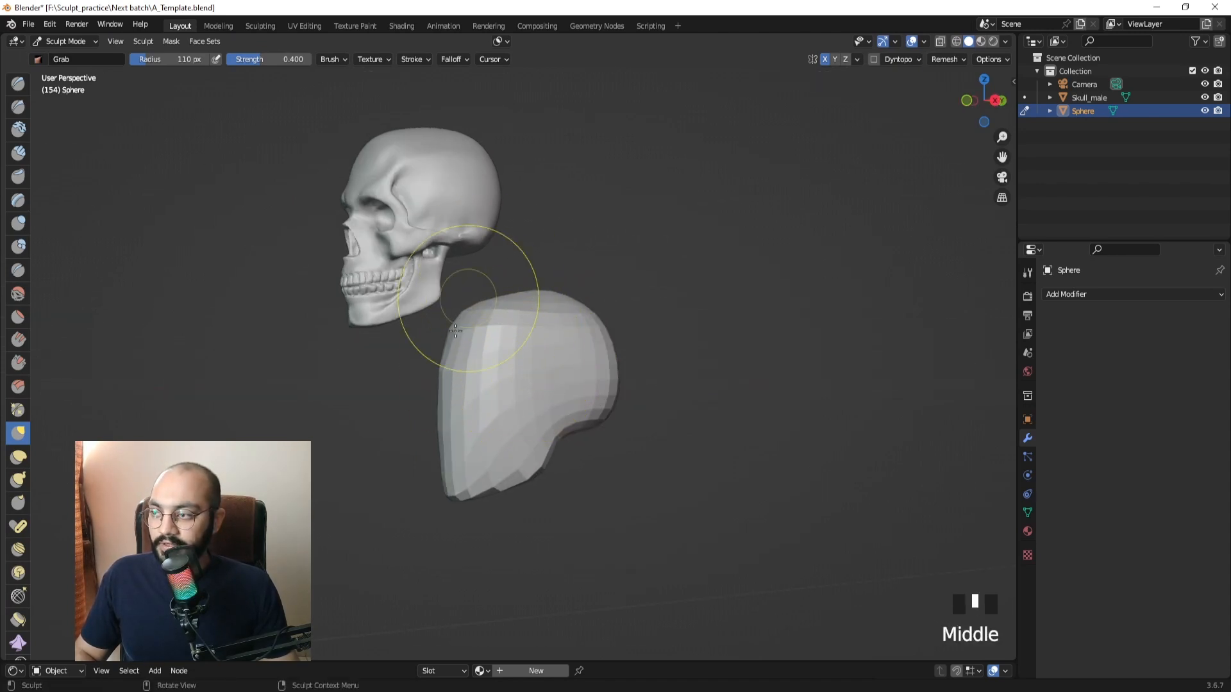
pyautogui.press('f')
pyautogui.press('f')
pyautogui.moveTo(558, 385)
pyautogui.keyDown('ctrl'); pyautogui.mouseDown(button='middle')
pyautogui.moveTo(544, 368)
pyautogui.moveTo(539, 404)
pyautogui.mouseUp(button='middle'); pyautogui.keyUp('ctrl')
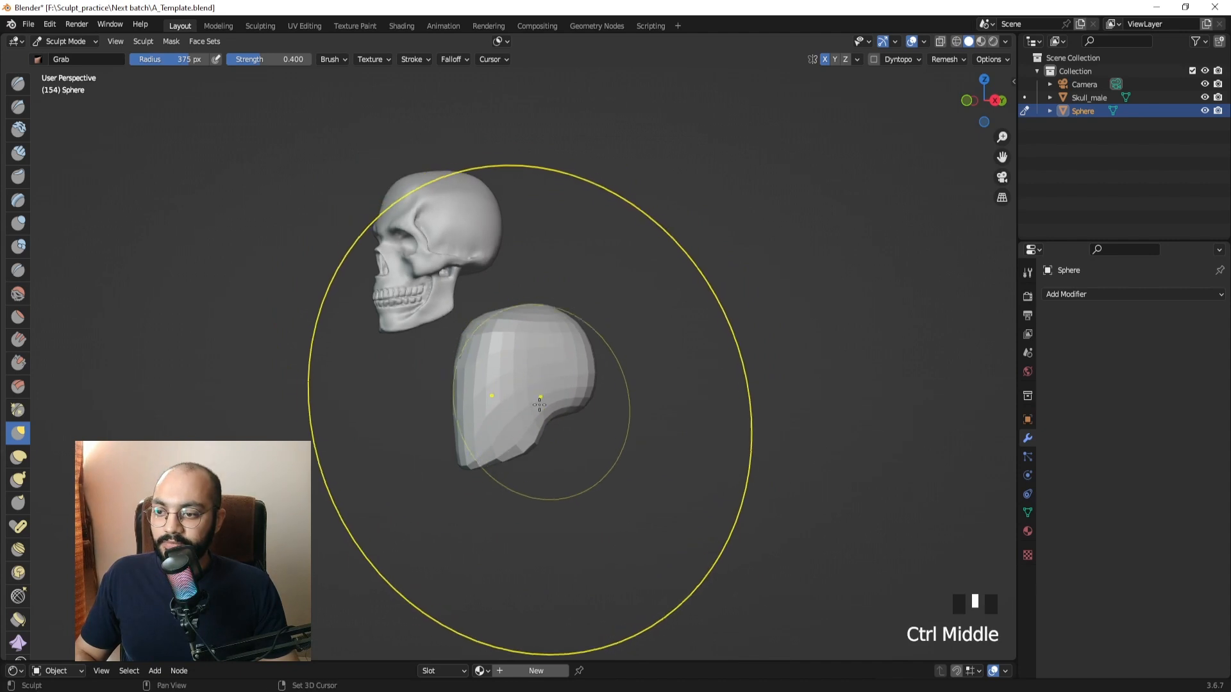
pyautogui.moveTo(539, 404)
pyautogui.keyDown('shift'); pyautogui.mouseDown()
pyautogui.moveTo(530, 344)
pyautogui.moveTo(533, 378)
pyautogui.mouseUp(); pyautogui.keyUp('shift')
pyautogui.moveTo(575, 404)
pyautogui.mouseDown(button='middle')
pyautogui.moveTo(661, 410)
pyautogui.moveTo(589, 397)
pyautogui.mouseUp(button='middle')
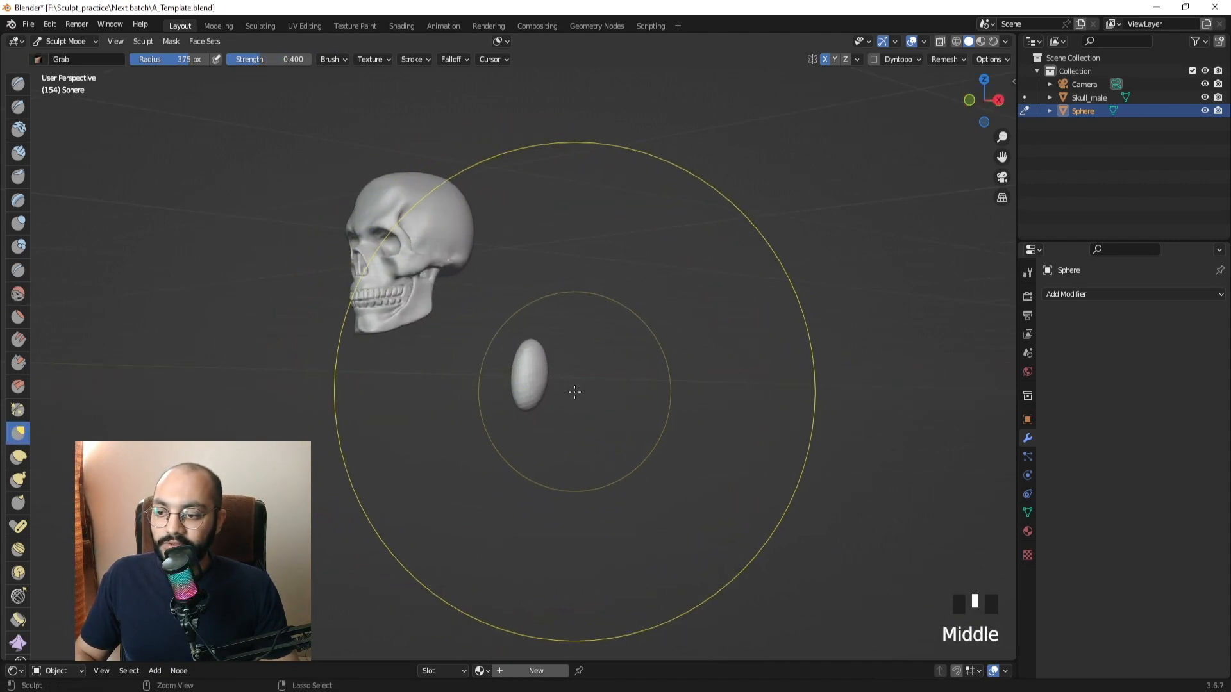
pyautogui.hotkey('ctrl', 'z')
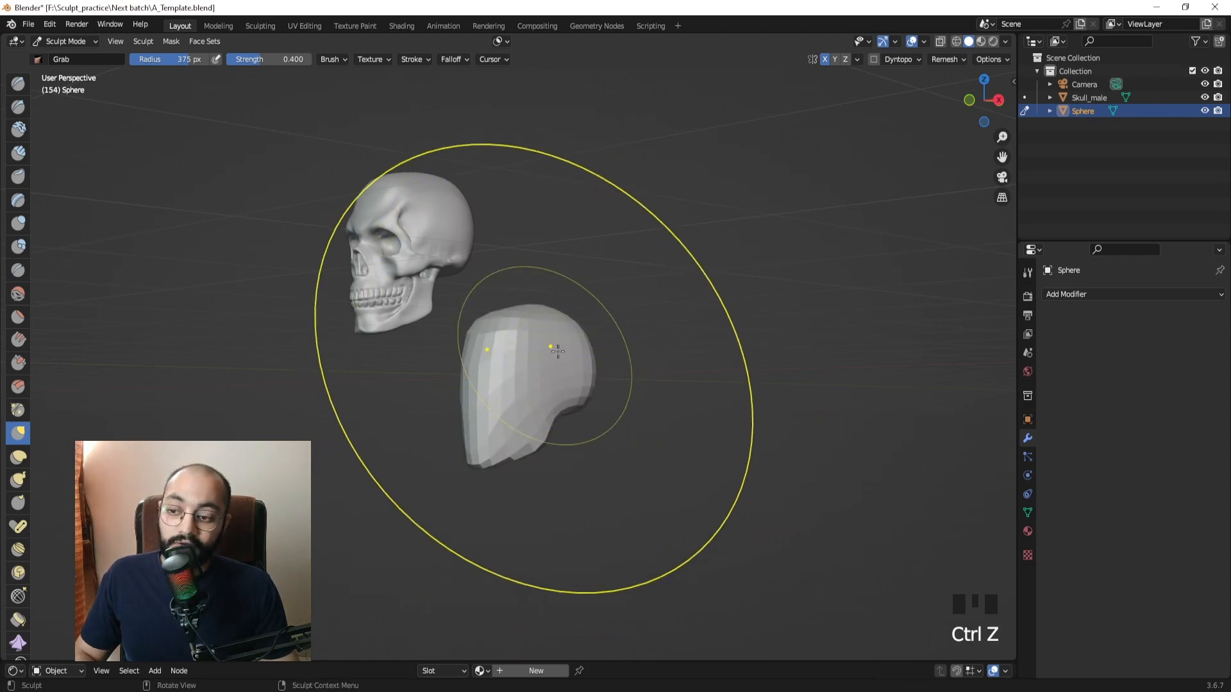
# Try remeshing the head with a much finer voxel size, and check the mesh density in Edit Mode before returning to Sculpt Mode.
pyautogui.press('r')
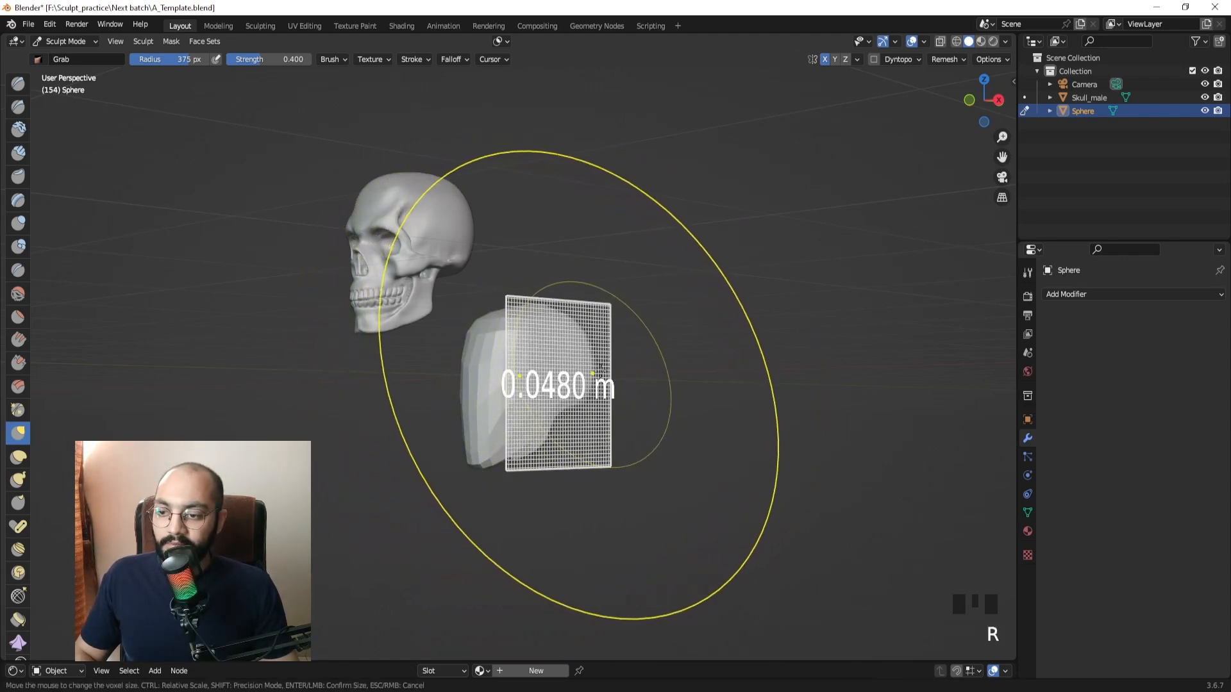
pyautogui.moveTo(593, 374); pyautogui.dragTo(590, 379, button='middle')
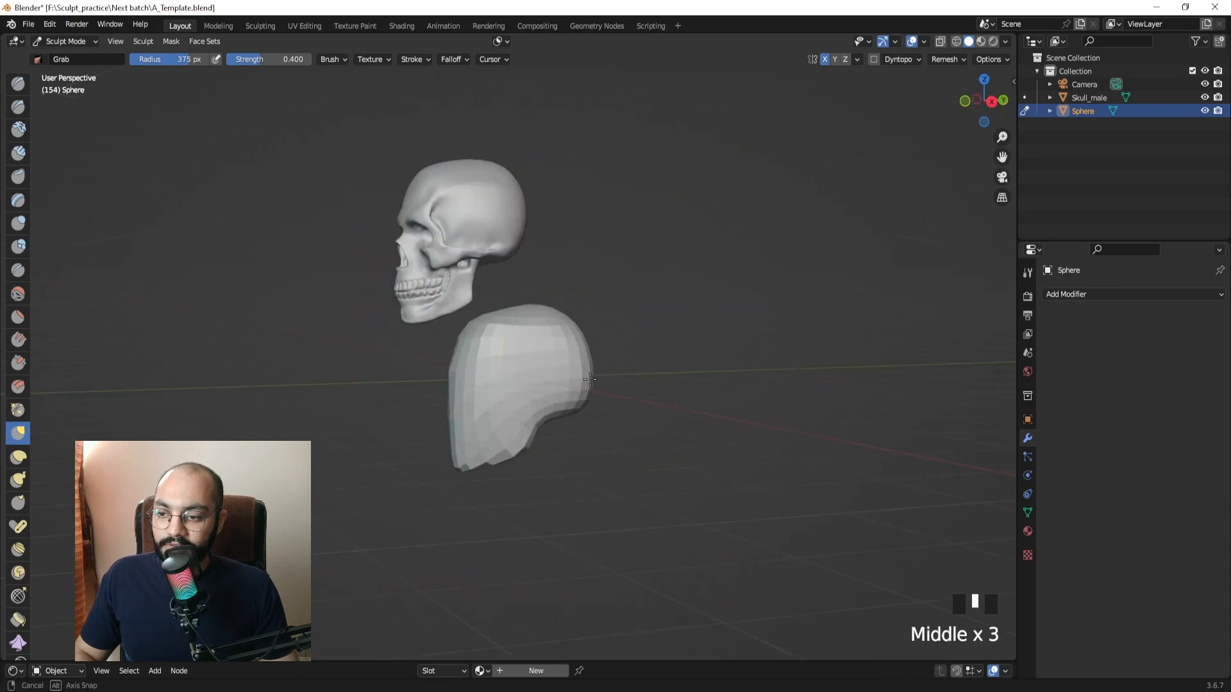
pyautogui.hotkey('ctrl', 'r')
pyautogui.press('Tab')
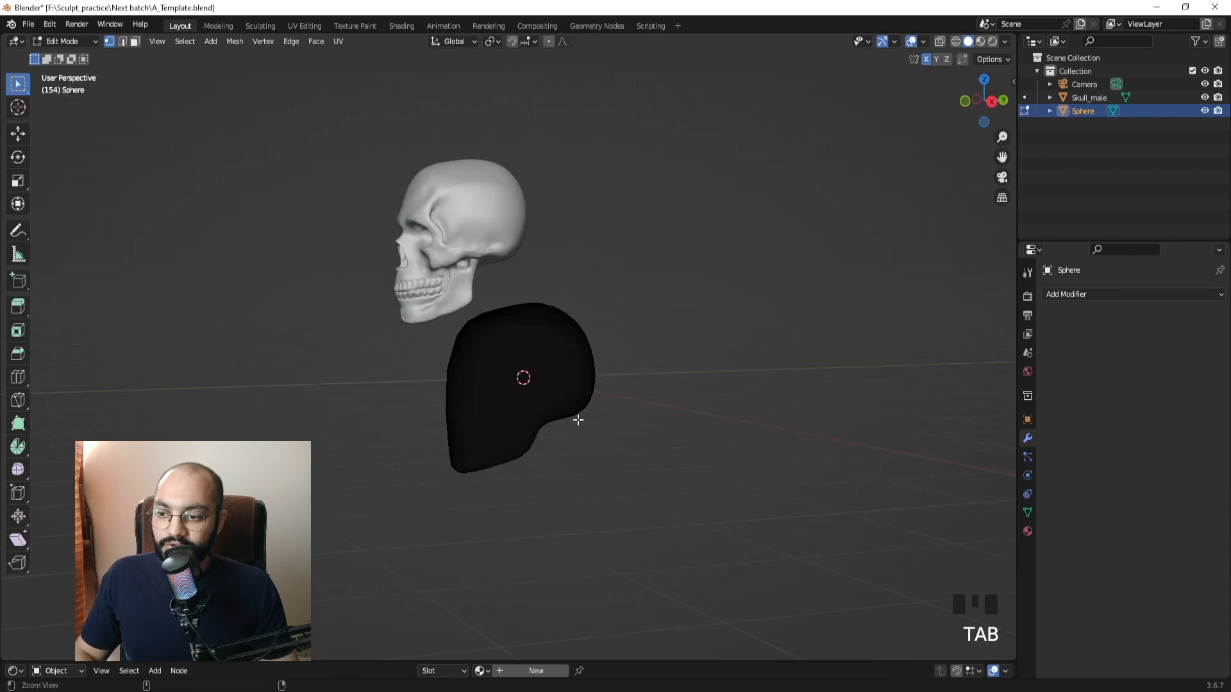
pyautogui.moveTo(578, 420)
pyautogui.keyDown('ctrl'); pyautogui.mouseDown(button='middle')
pyautogui.moveTo(571, 394)
pyautogui.moveTo(560, 418)
pyautogui.moveTo(549, 391)
pyautogui.moveTo(547, 412)
pyautogui.mouseUp(button='middle'); pyautogui.keyUp('ctrl')
pyautogui.hotkey('ctrl', 'Tab')
pyautogui.press('Tab')
# Try smoothing the dense head from several sides with the 375 px Smooth brush at strength 0.700.
pyautogui.keyDown('shift'); pyautogui.moveTo(545, 411); pyautogui.dragTo(520, 350); pyautogui.keyUp('shift')
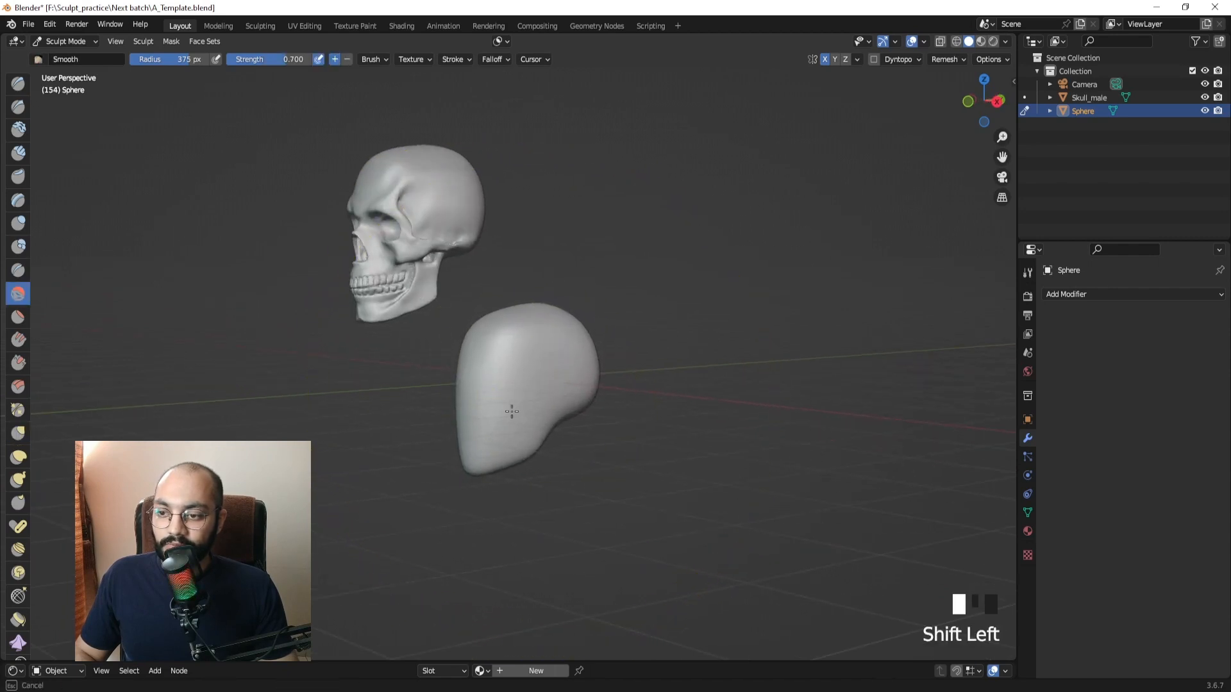
pyautogui.keyDown('shift'); pyautogui.moveTo(512, 411); pyautogui.dragTo(513, 414); pyautogui.keyUp('shift')
pyautogui.moveTo(513, 414); pyautogui.dragTo(570, 411, button='middle')
pyautogui.keyDown('shift'); pyautogui.moveTo(557, 410); pyautogui.dragTo(565, 359); pyautogui.keyUp('shift')
pyautogui.moveTo(565, 359); pyautogui.dragTo(616, 369, button='middle')
pyautogui.moveTo(545, 378)
pyautogui.keyDown('shift'); pyautogui.mouseDown()
pyautogui.moveTo(545, 411)
pyautogui.moveTo(558, 414)
pyautogui.mouseUp(); pyautogui.keyUp('shift')
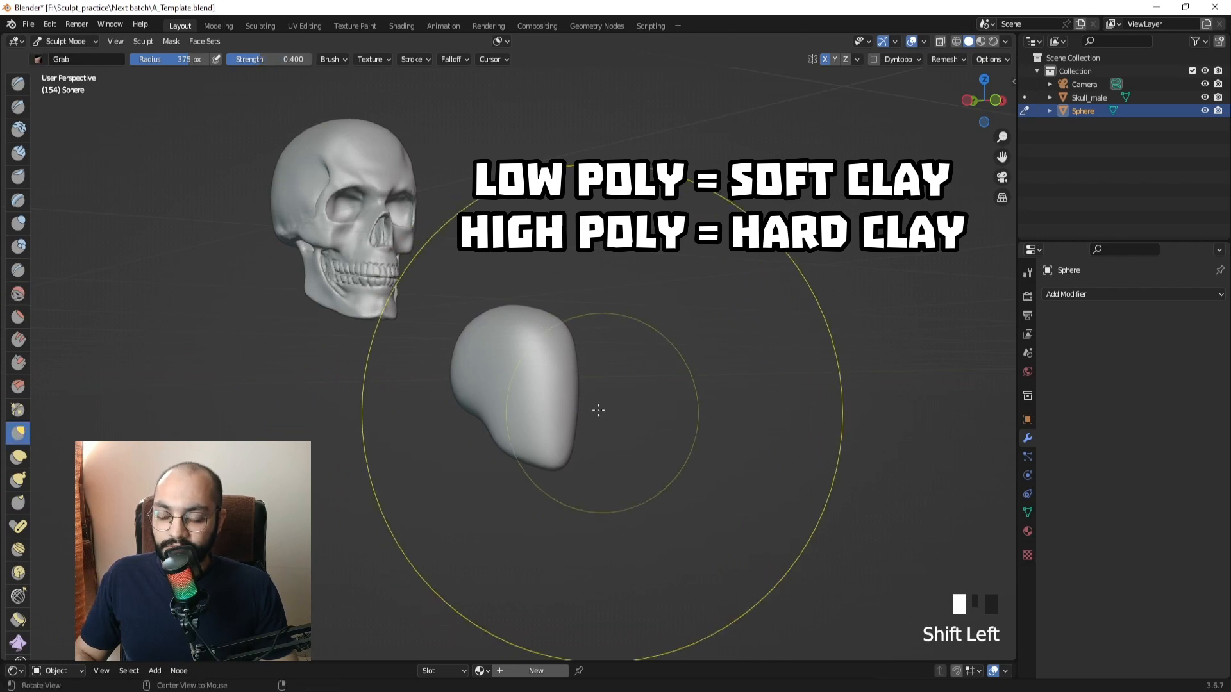
# Undo the smoothing strokes and the dense remesh to return to the low-poly head in Sculpt Mode.
pyautogui.moveTo(598, 411); pyautogui.dragTo(570, 412, button='middle')
pyautogui.hotkey('ctrl', 'z')
pyautogui.hotkey('ctrl', 'z')
pyautogui.hotkey('ctrl', 'z')
pyautogui.hotkey('ctrl', 'z')
pyautogui.hotkey('ctrl', 'z')
pyautogui.hotkey('ctrl', 'z')
pyautogui.hotkey('ctrl', 'z')
pyautogui.hotkey('ctrl', 'z')
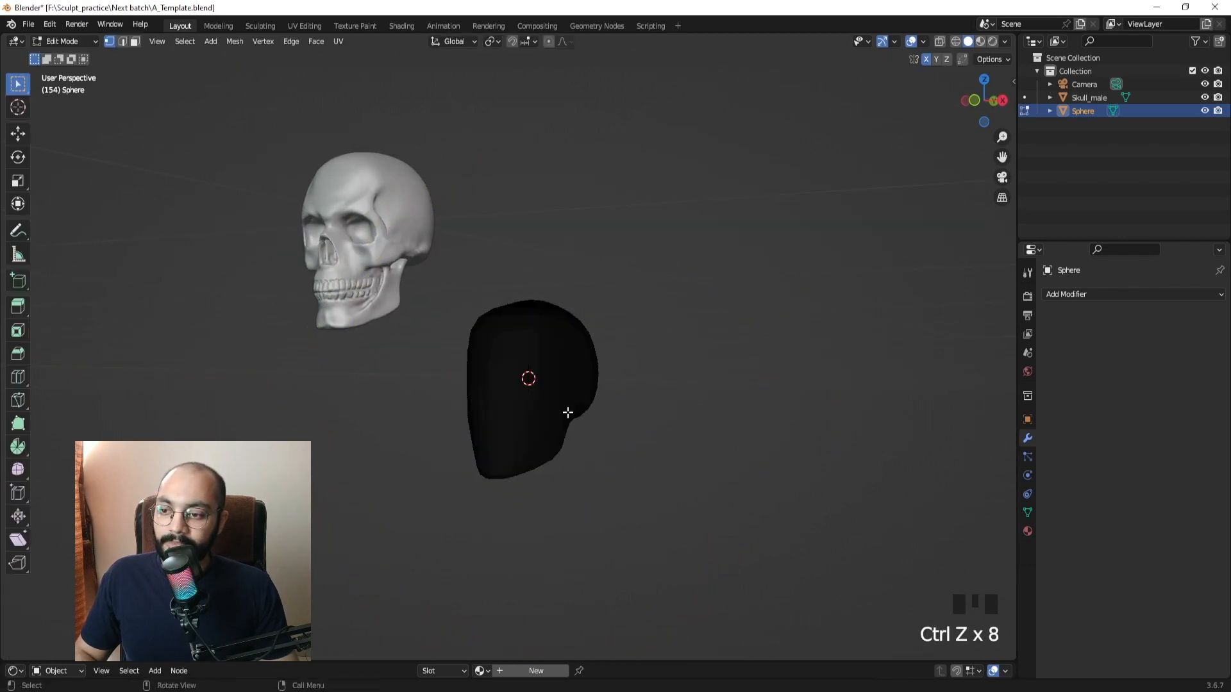
pyautogui.hotkey('ctrl', 'z')
pyautogui.hotkey('ctrl', 'z')
pyautogui.keyDown('ctrl'); pyautogui.moveTo(565, 410); pyautogui.dragTo(587, 282, button='middle'); pyautogui.keyUp('ctrl')
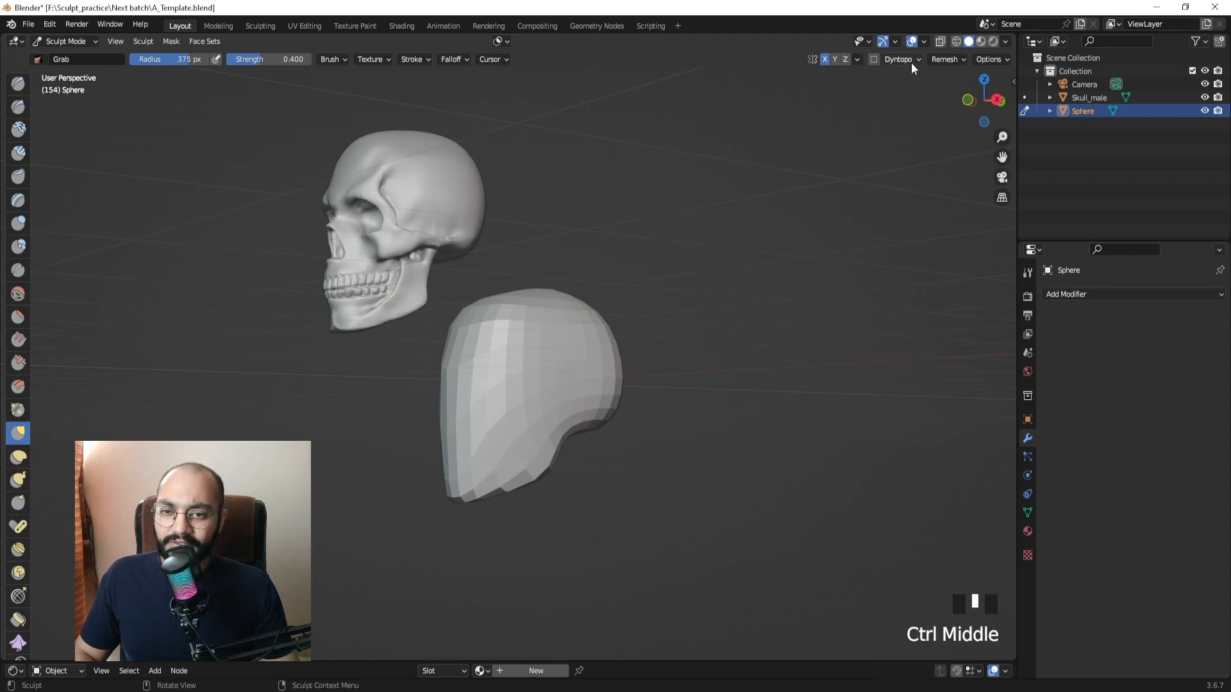
pyautogui.moveTo(561, 436); pyautogui.dragTo(545, 378, button='middle')
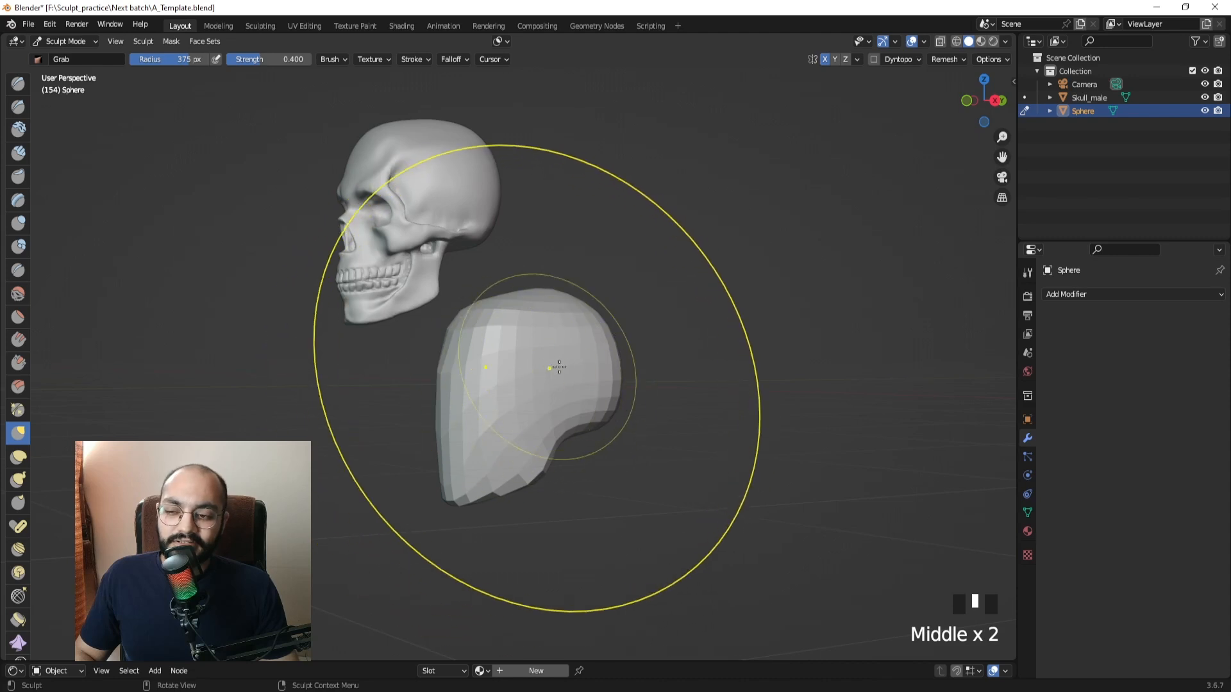
# Set the Grab brush radius to 246 px, and remesh the low-poly head to a moderately denser voxel mesh.
pyautogui.press('f')
pyautogui.click(383, 410)
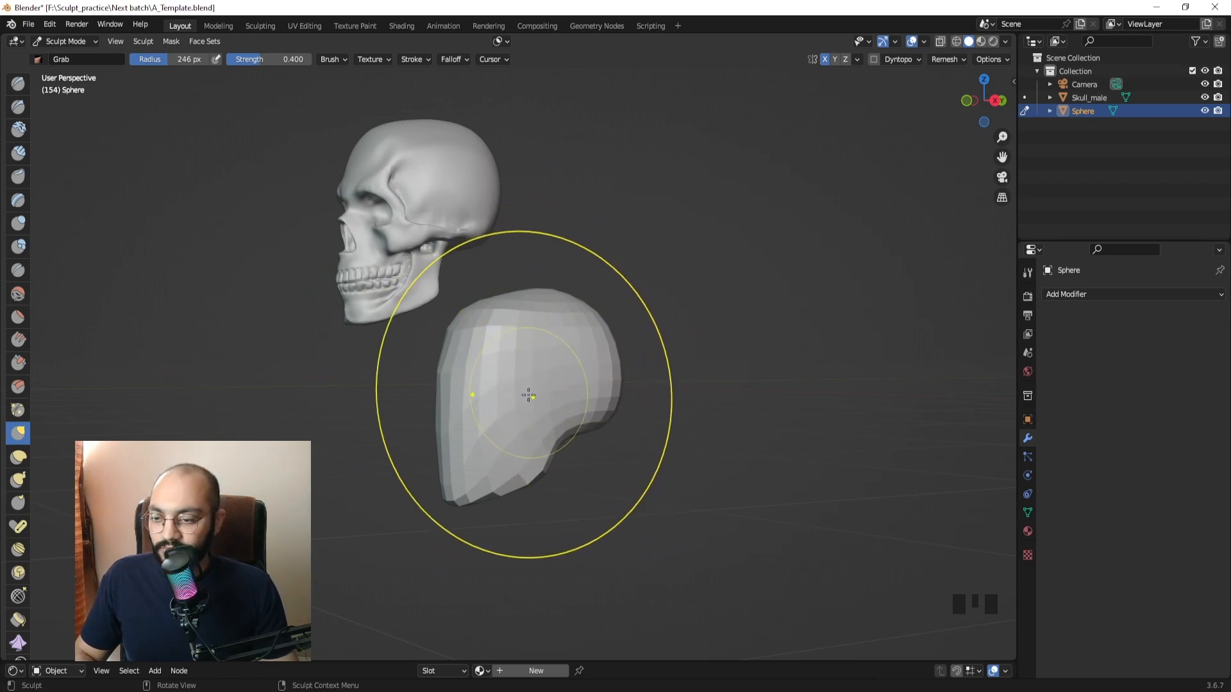
pyautogui.press('r')
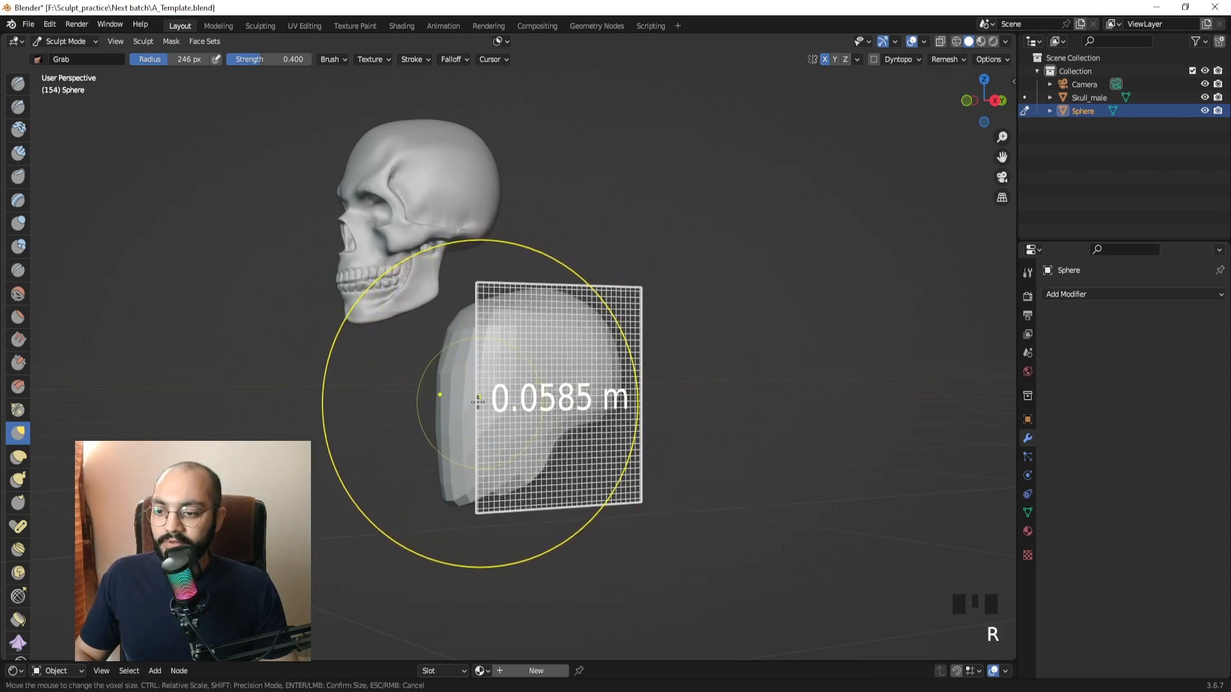
pyautogui.rightClick(473, 407)
pyautogui.press('r')
pyautogui.click(472, 406)
pyautogui.hotkey('ctrl', 'r')
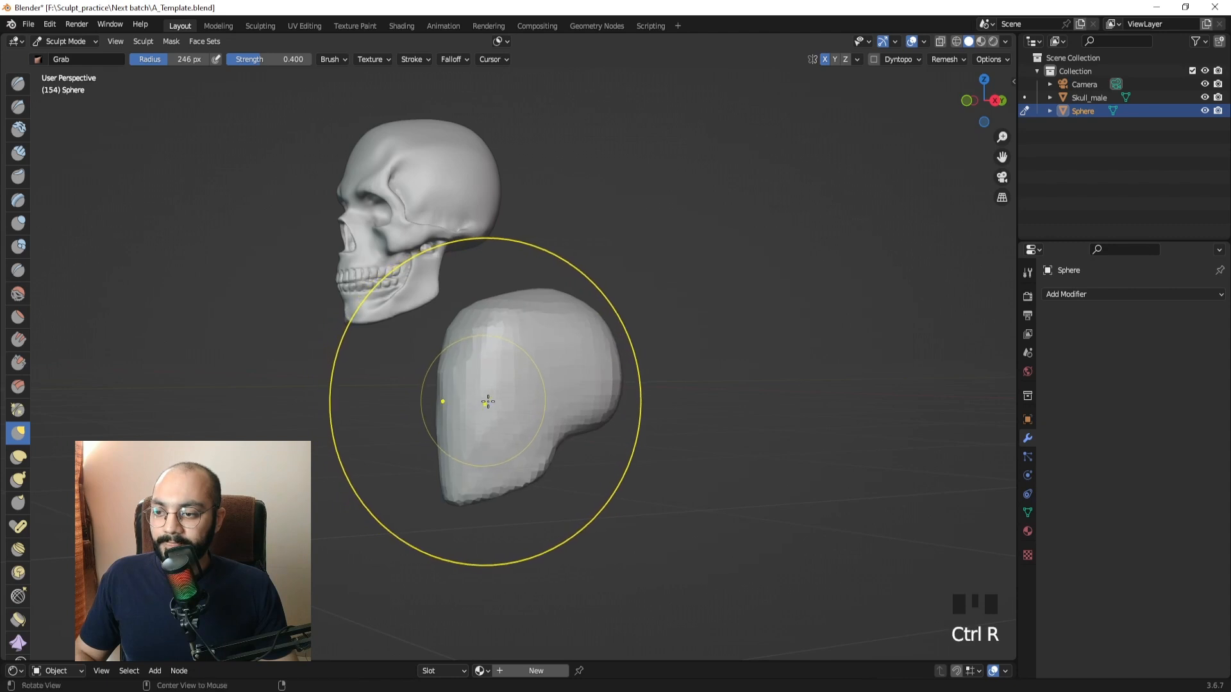
# Reduce the Grab brush radius to 131 px while checking the head against the skull in side view.
pyautogui.moveTo(486, 402); pyautogui.dragTo(522, 398, button='middle')
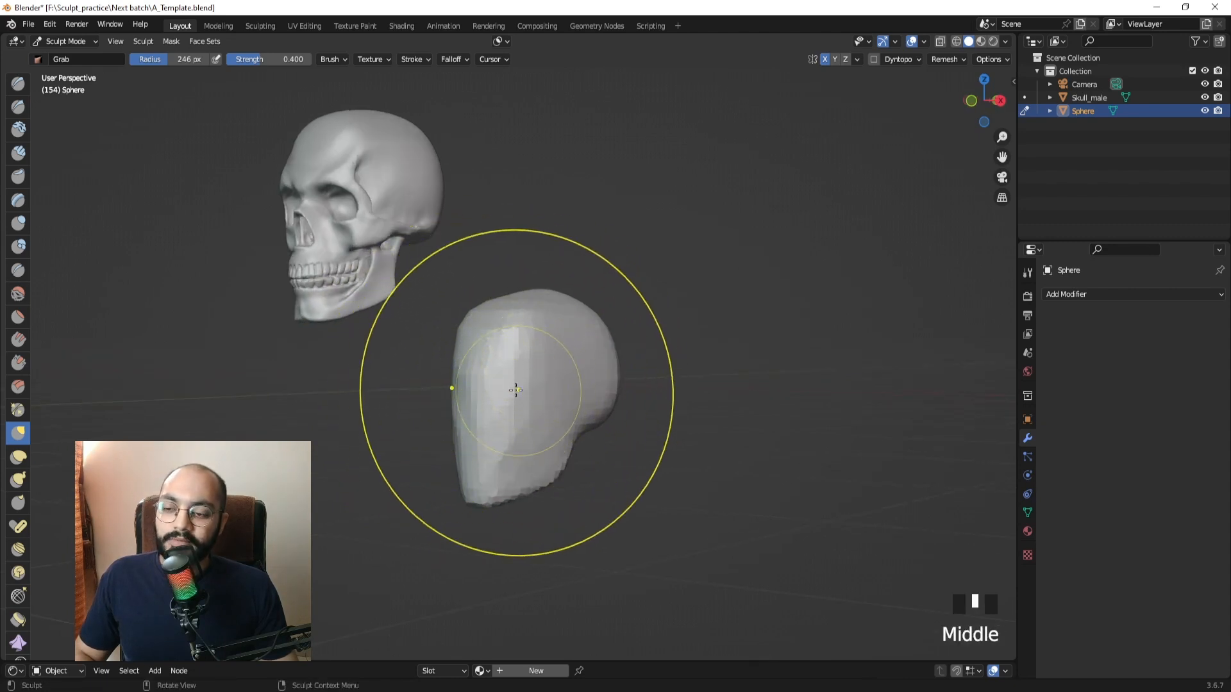
pyautogui.press('f')
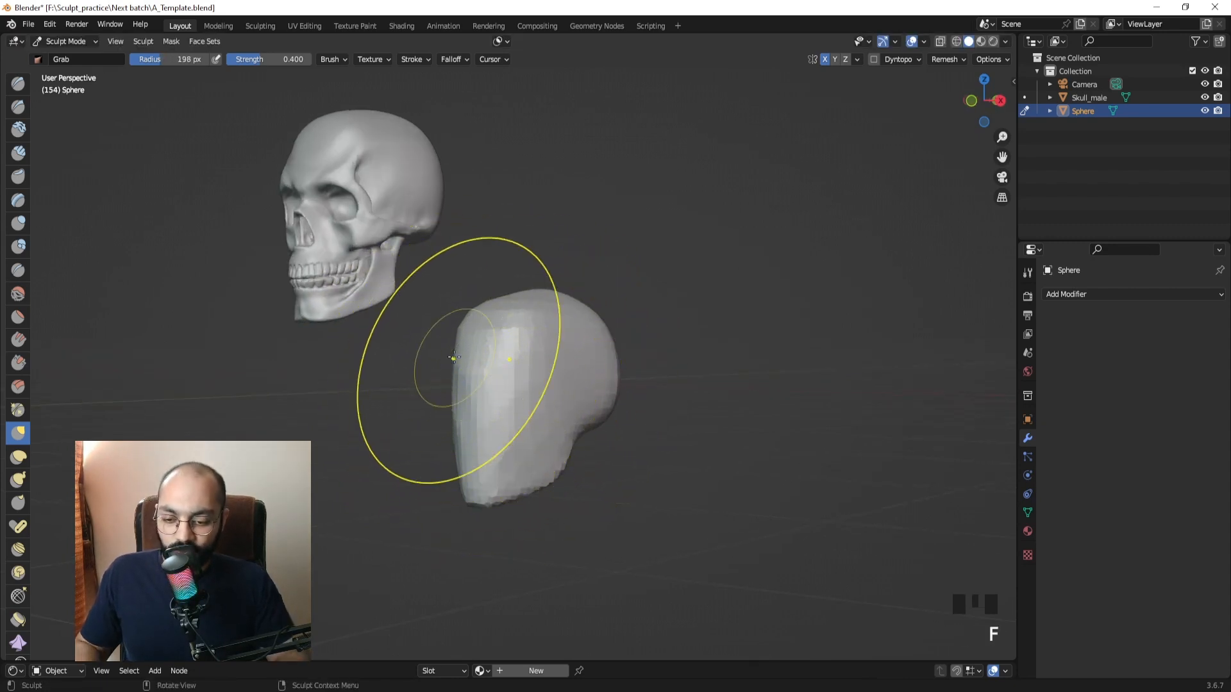
pyautogui.click(454, 357)
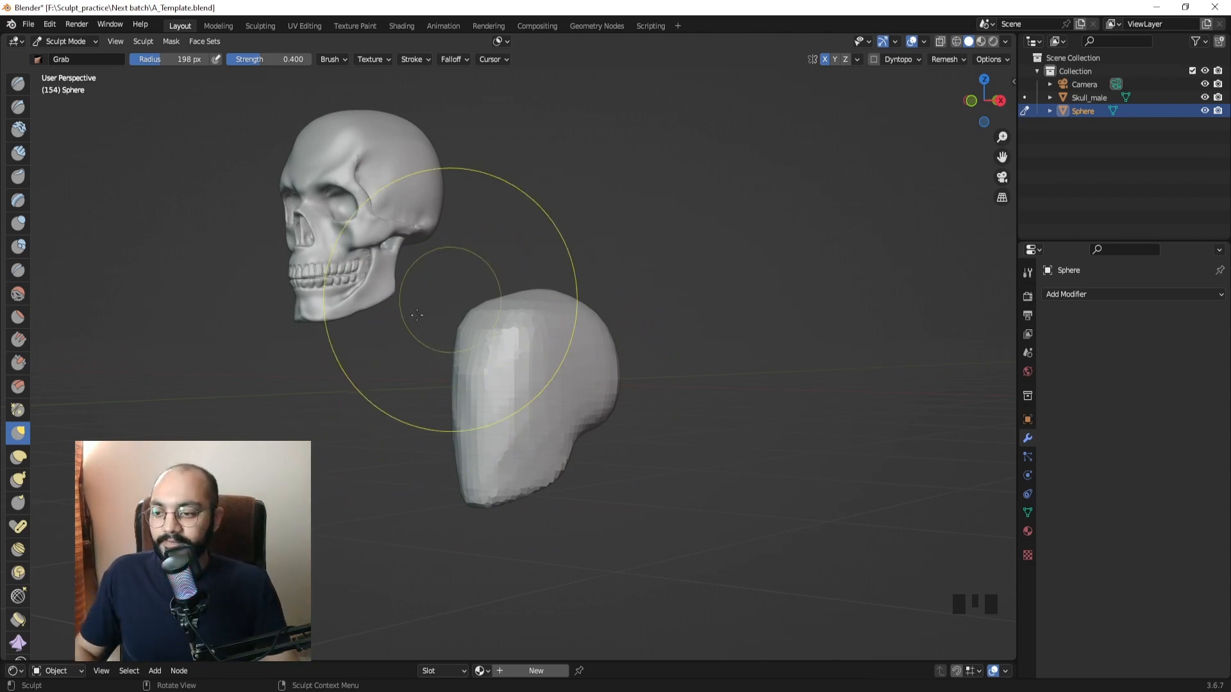
pyautogui.moveTo(411, 366)
pyautogui.mouseDown(button='middle')
pyautogui.moveTo(490, 371)
pyautogui.moveTo(397, 385)
pyautogui.mouseUp(button='middle')
pyautogui.press('f')
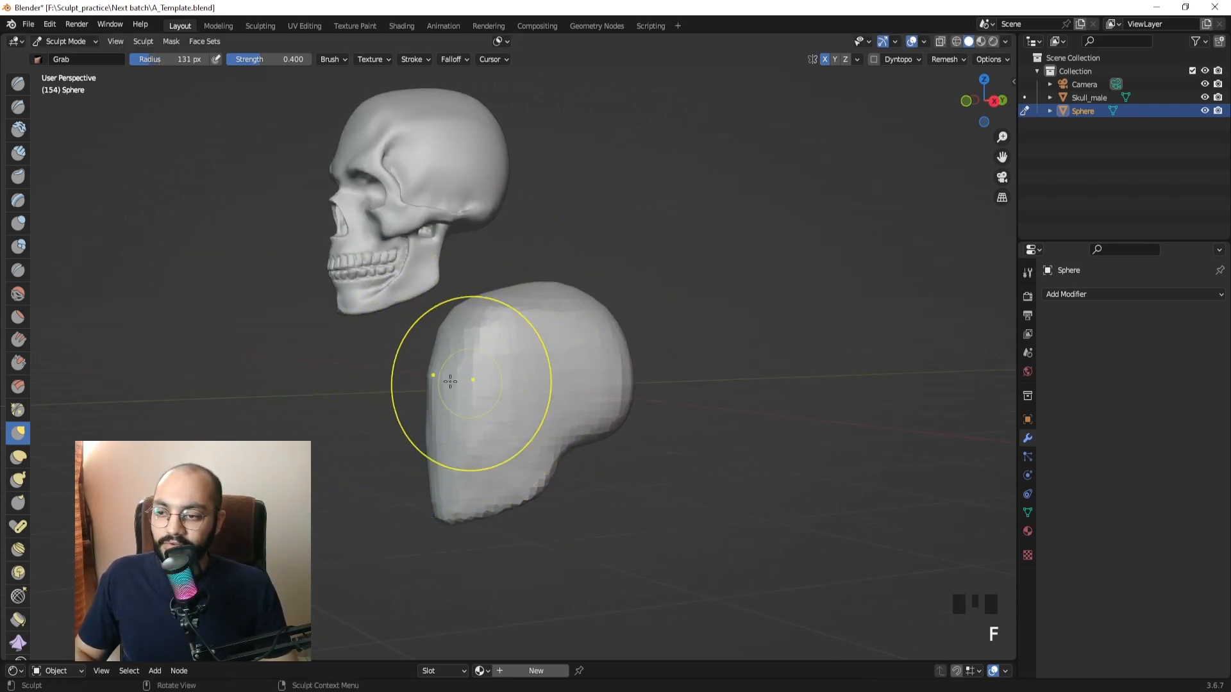
pyautogui.press('KP_3')
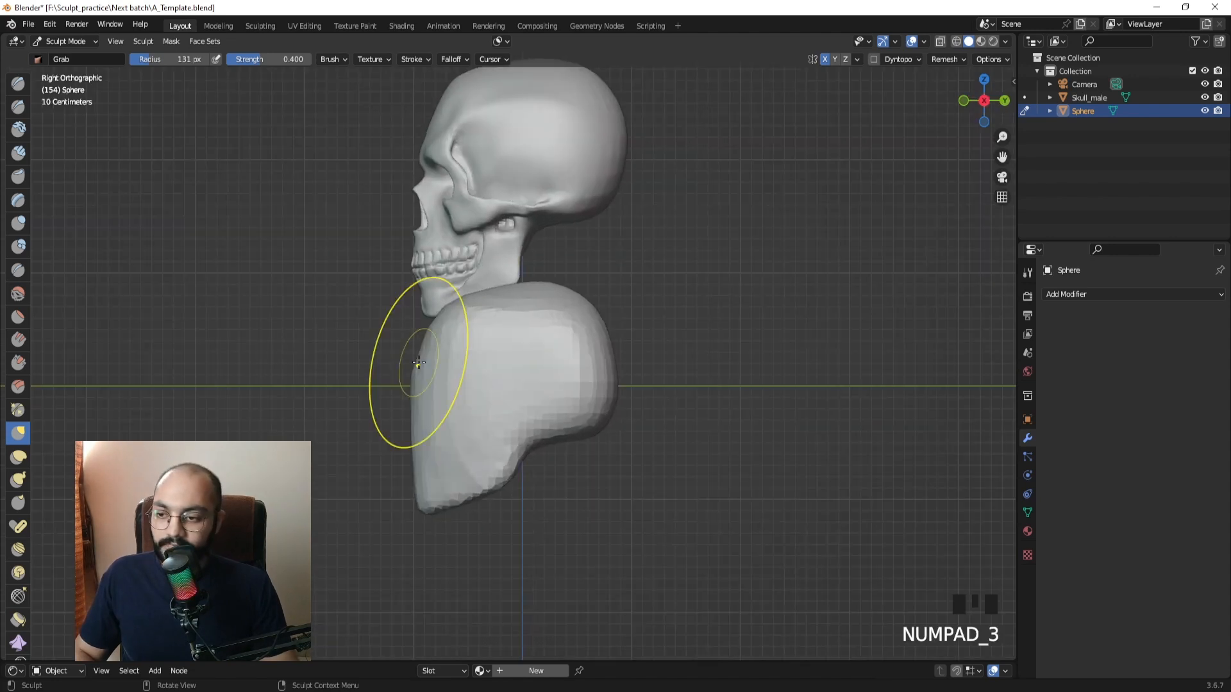
pyautogui.moveTo(618, 453); pyautogui.dragTo(563, 440, button='middle')
# Refine the remesh voxel size in small increments and remesh the head for slightly more density.
pyautogui.press('r')
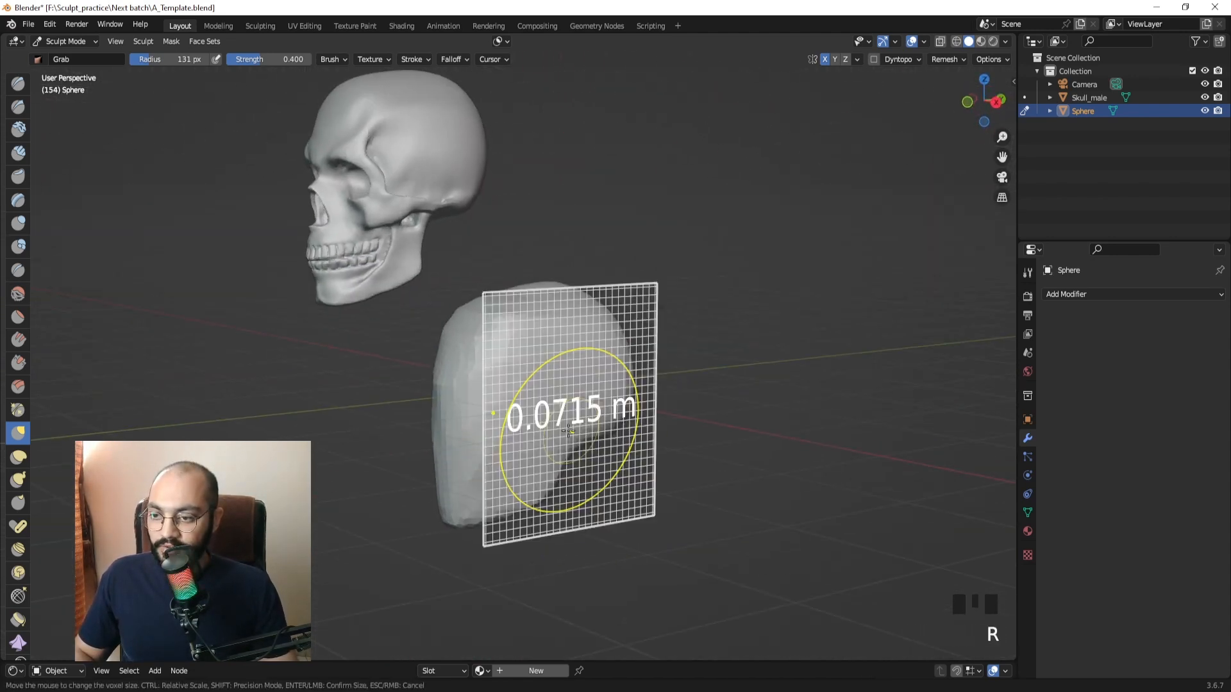
pyautogui.rightClick(566, 431)
pyautogui.press('r')
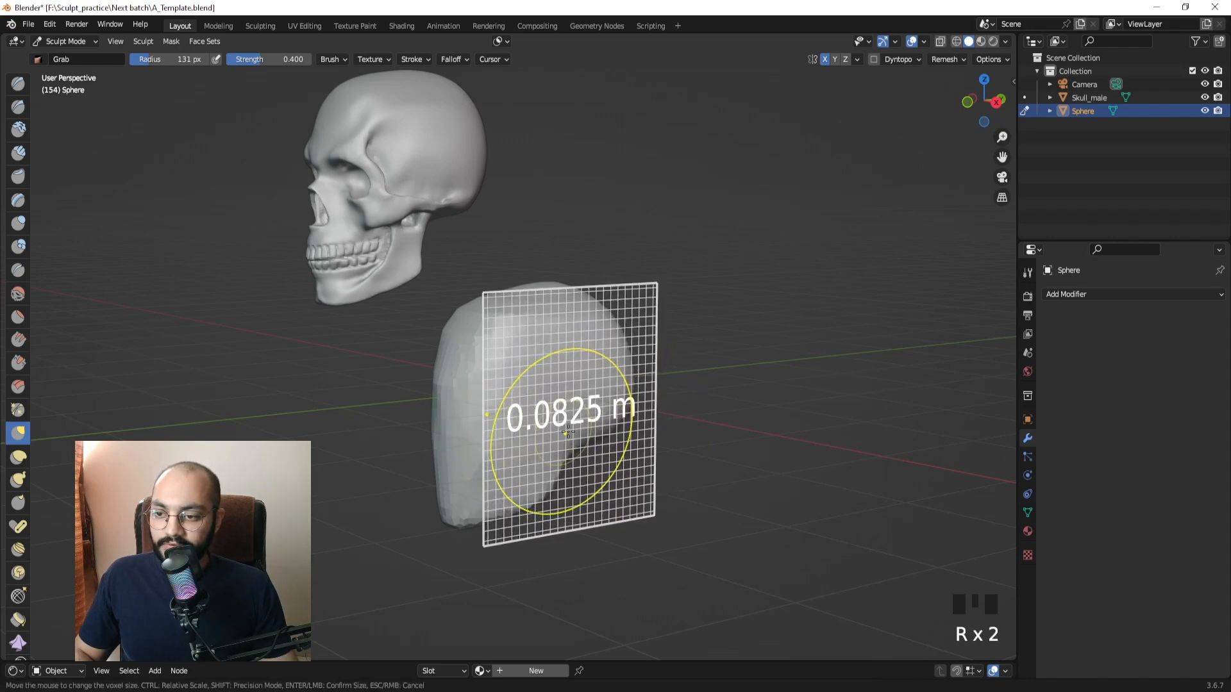
pyautogui.click(565, 439)
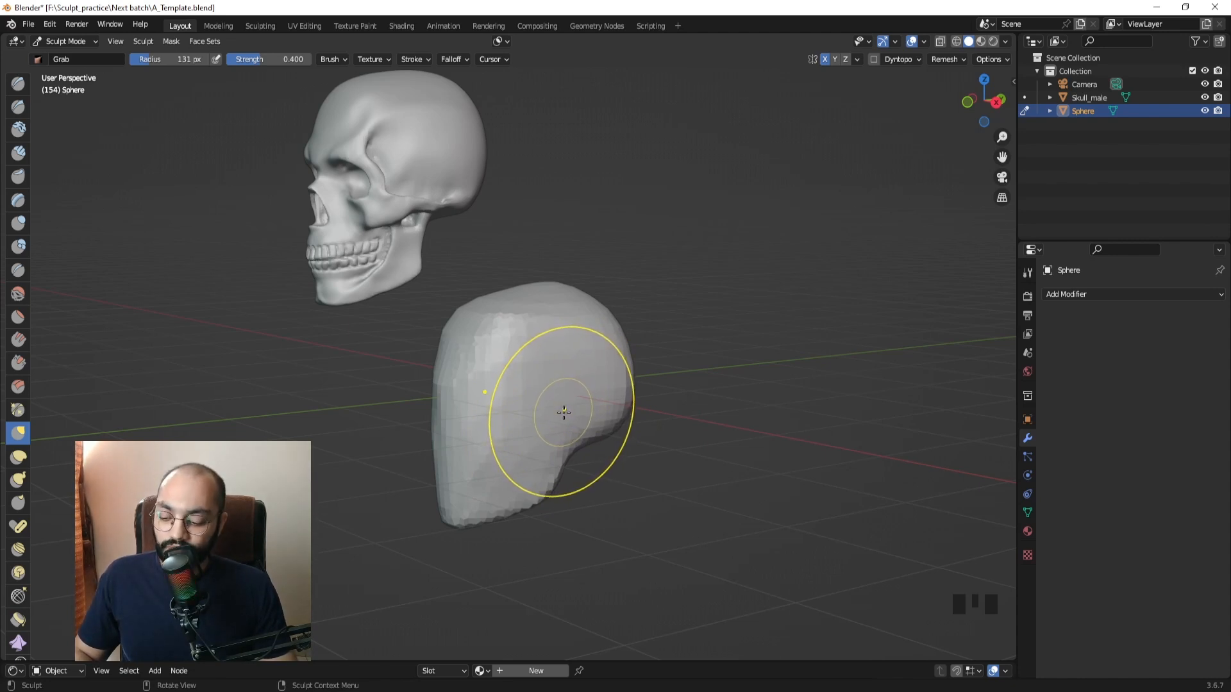
pyautogui.press('r')
pyautogui.click(575, 414)
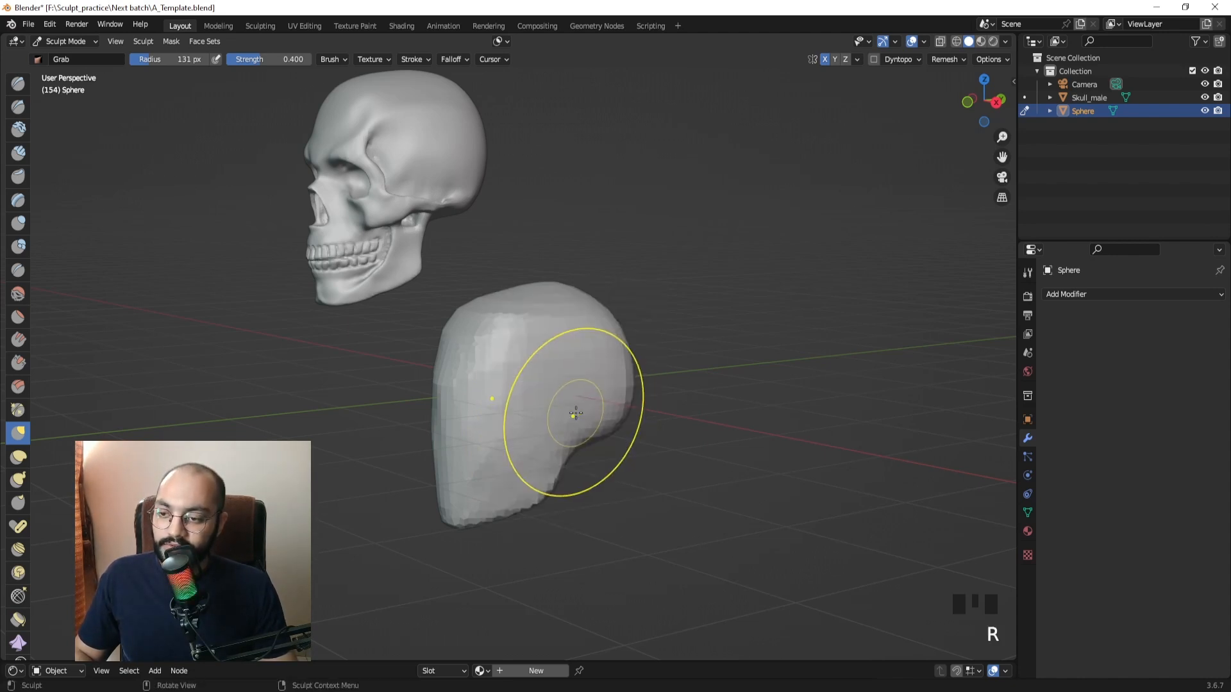
pyautogui.press('r')
pyautogui.click(585, 407)
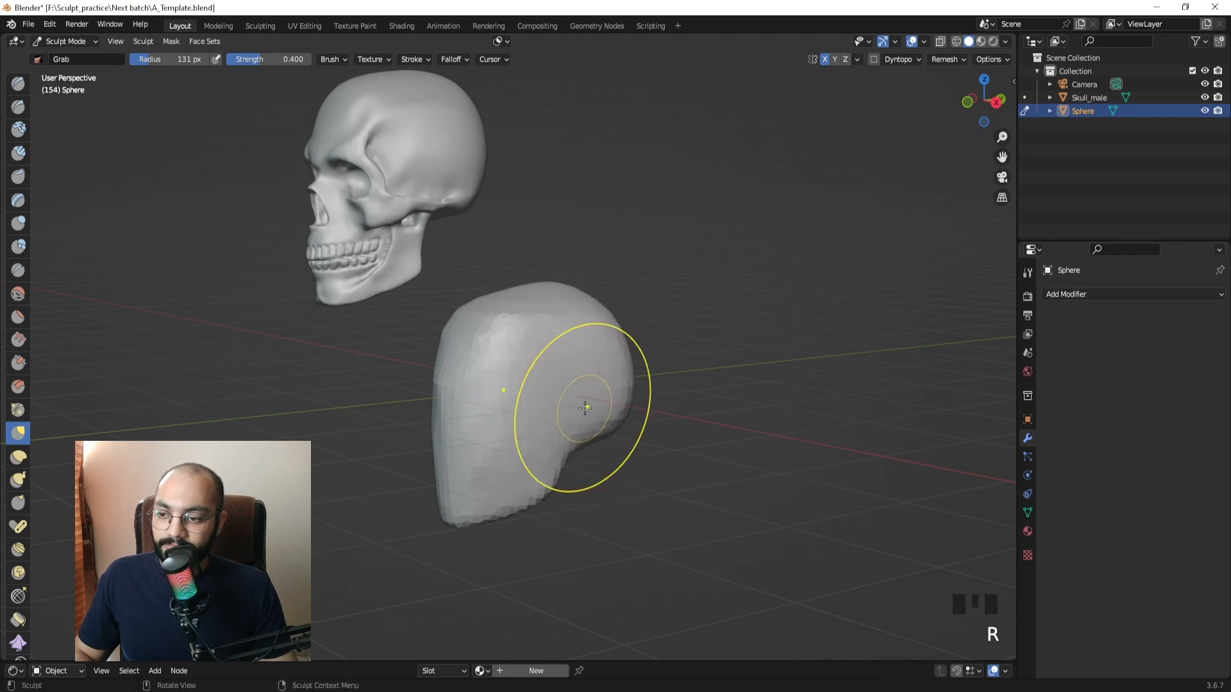
pyautogui.moveTo(586, 409); pyautogui.dragTo(494, 357, button='middle')
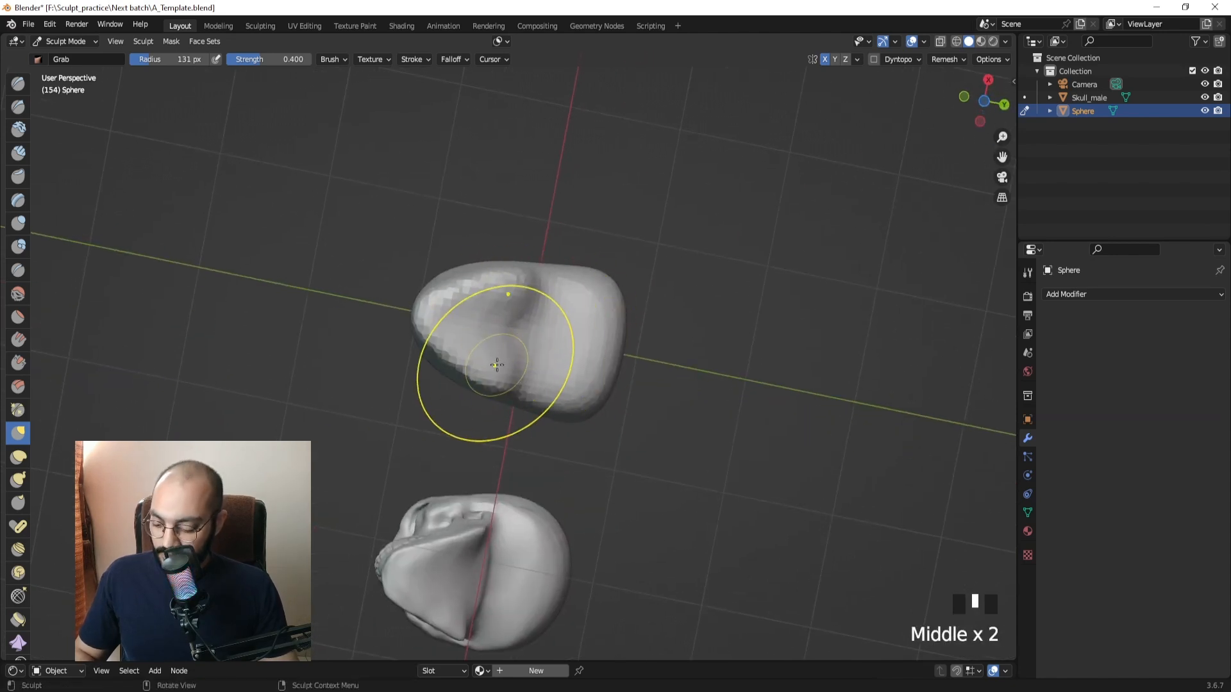
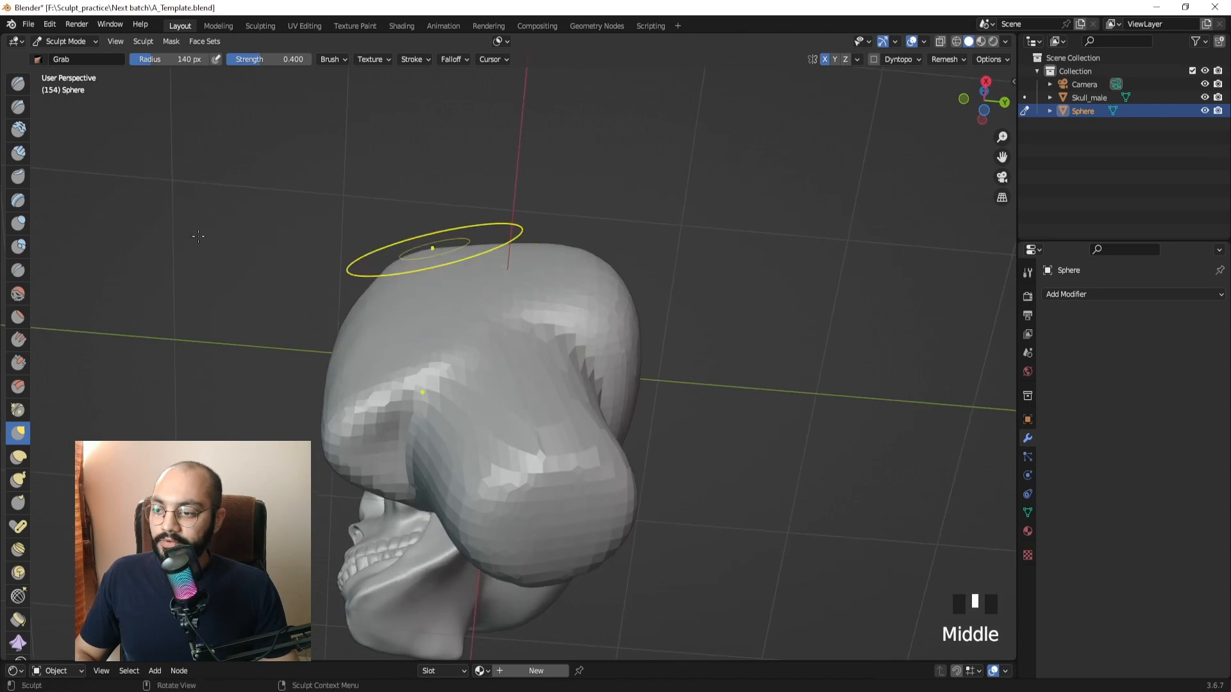
# Switch to the Clay Strips brush with an 85 px radius and view the head from the right side.
pyautogui.click(18, 154)
pyautogui.moveTo(384, 339)
pyautogui.mouseDown(button='middle')
pyautogui.moveTo(379, 417)
pyautogui.moveTo(405, 418)
pyautogui.moveTo(425, 453)
pyautogui.moveTo(489, 364)
pyautogui.mouseUp(button='middle')
pyautogui.press('f')
pyautogui.press('KP_3')
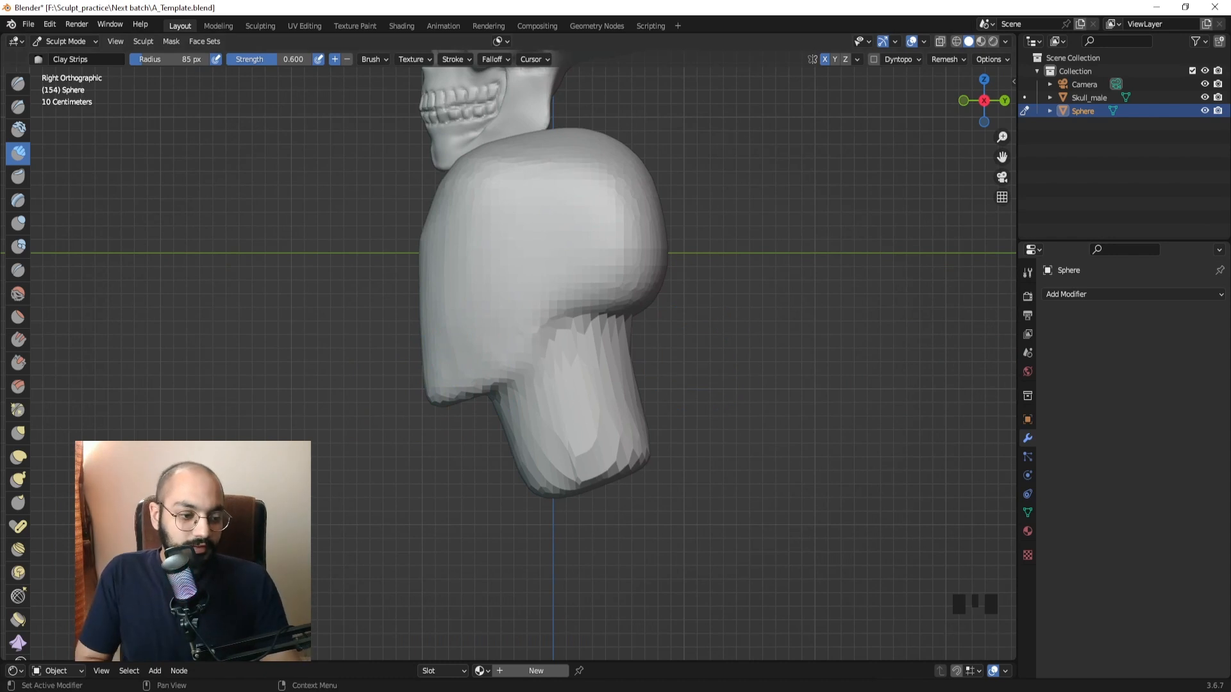
# Examine the transition from chin to neck on the profile image of the reference board.
pyautogui.moveTo(1230, 378); pyautogui.dragTo(722, 374, button='right')
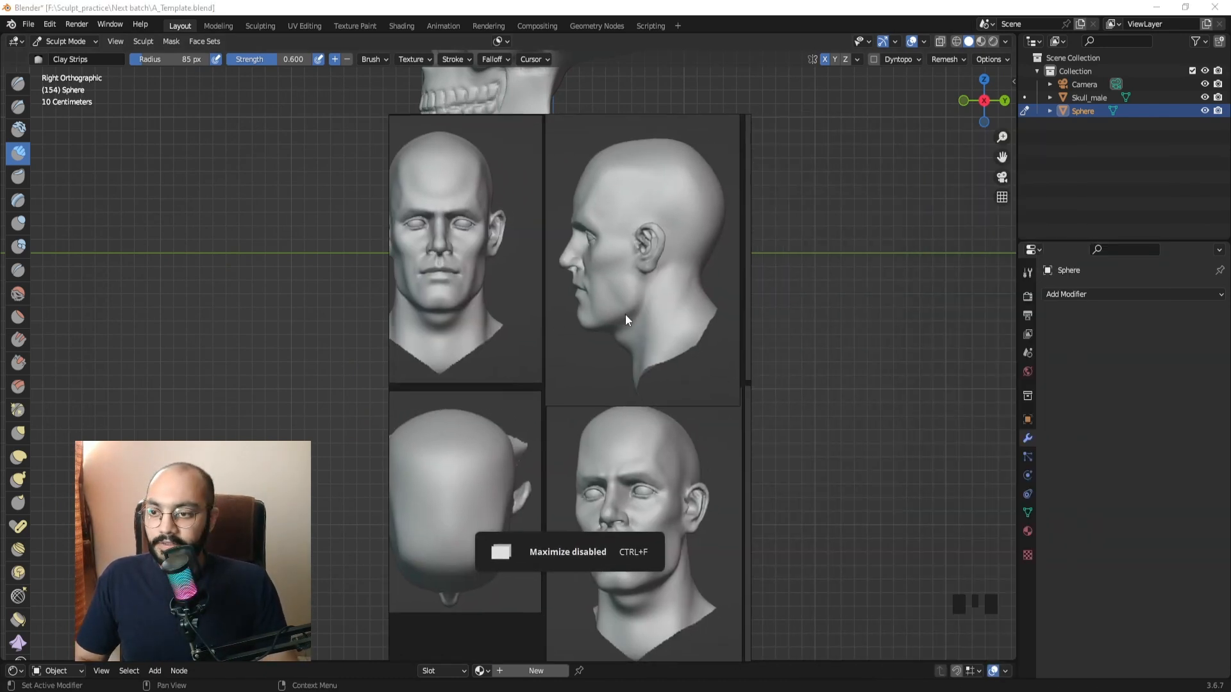
pyautogui.scroll(5, 625, 314)
pyautogui.scroll(2, 613, 295)
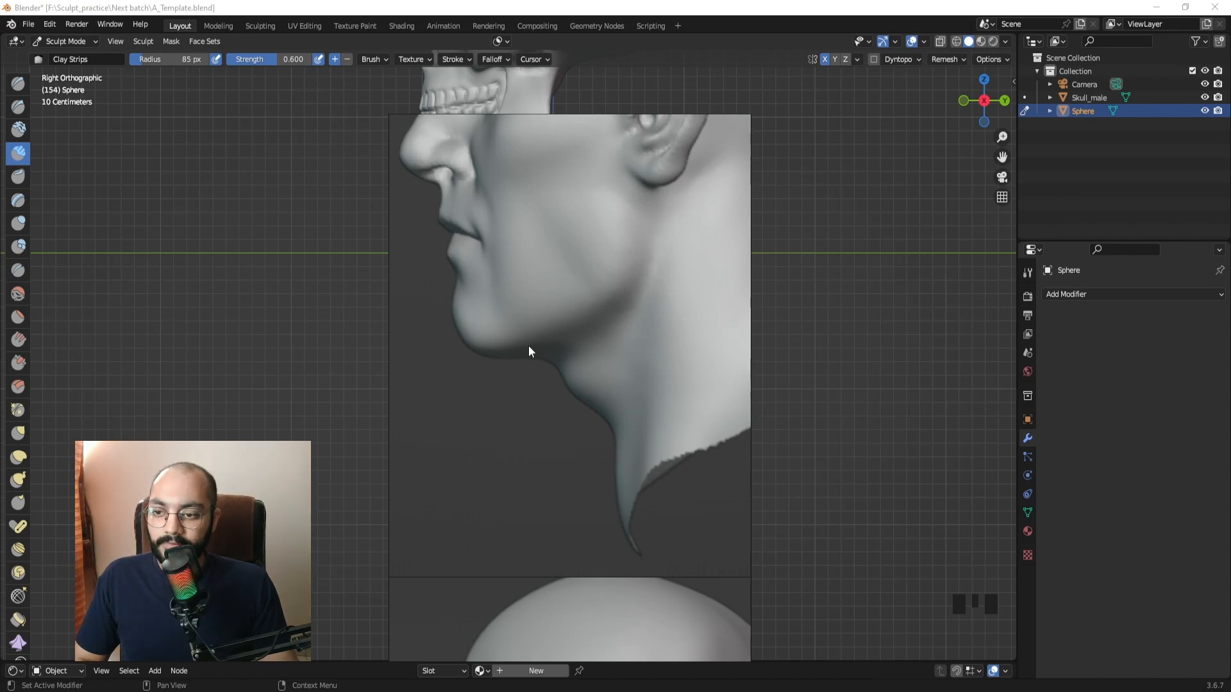
pyautogui.moveTo(528, 345); pyautogui.dragTo(1230, 332, button='right')
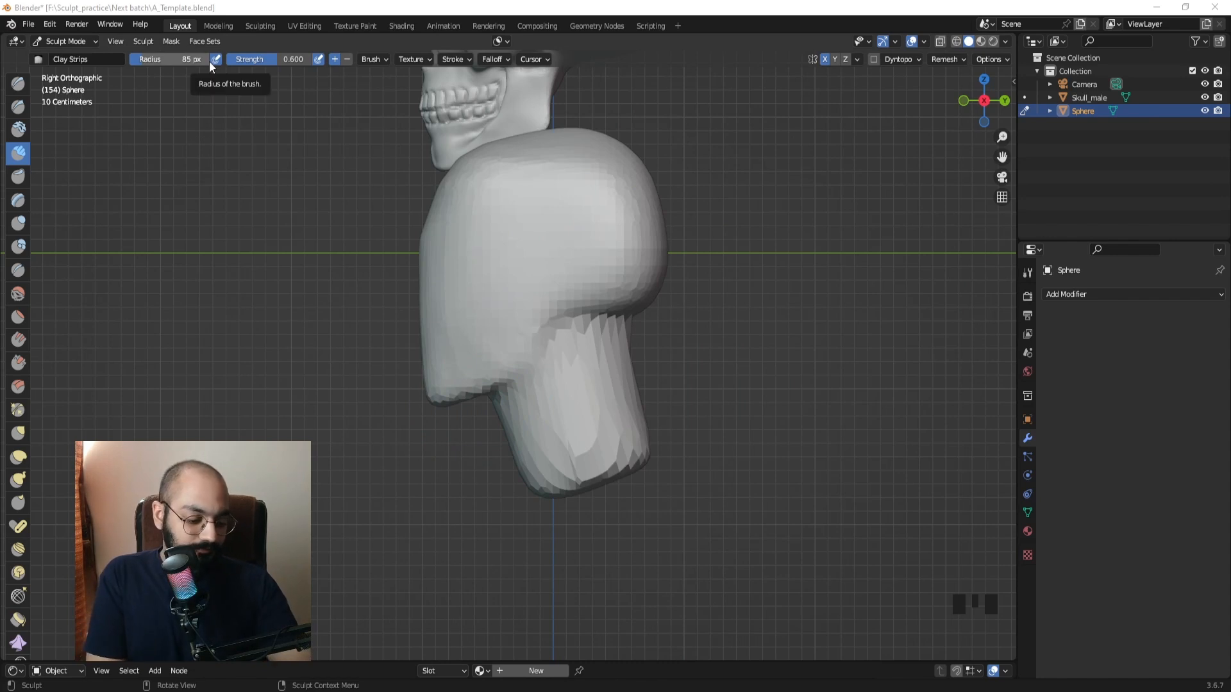
# Build up the underside of the chin toward the neck with the 95 px Clay Strips brush, showing the tool names.
pyautogui.moveTo(701, 220)
pyautogui.mouseDown(button='middle')
pyautogui.moveTo(596, 302)
pyautogui.moveTo(539, 304)
pyautogui.moveTo(533, 315)
pyautogui.mouseUp(button='middle')
pyautogui.moveTo(534, 315); pyautogui.dragTo(528, 301, button='middle')
pyautogui.moveTo(471, 388)
pyautogui.mouseDown()
pyautogui.moveTo(448, 470)
pyautogui.moveTo(459, 481)
pyautogui.mouseUp()
pyautogui.moveTo(463, 391)
pyautogui.mouseDown()
pyautogui.moveTo(449, 469)
pyautogui.moveTo(422, 461)
pyautogui.moveTo(457, 447)
pyautogui.mouseUp()
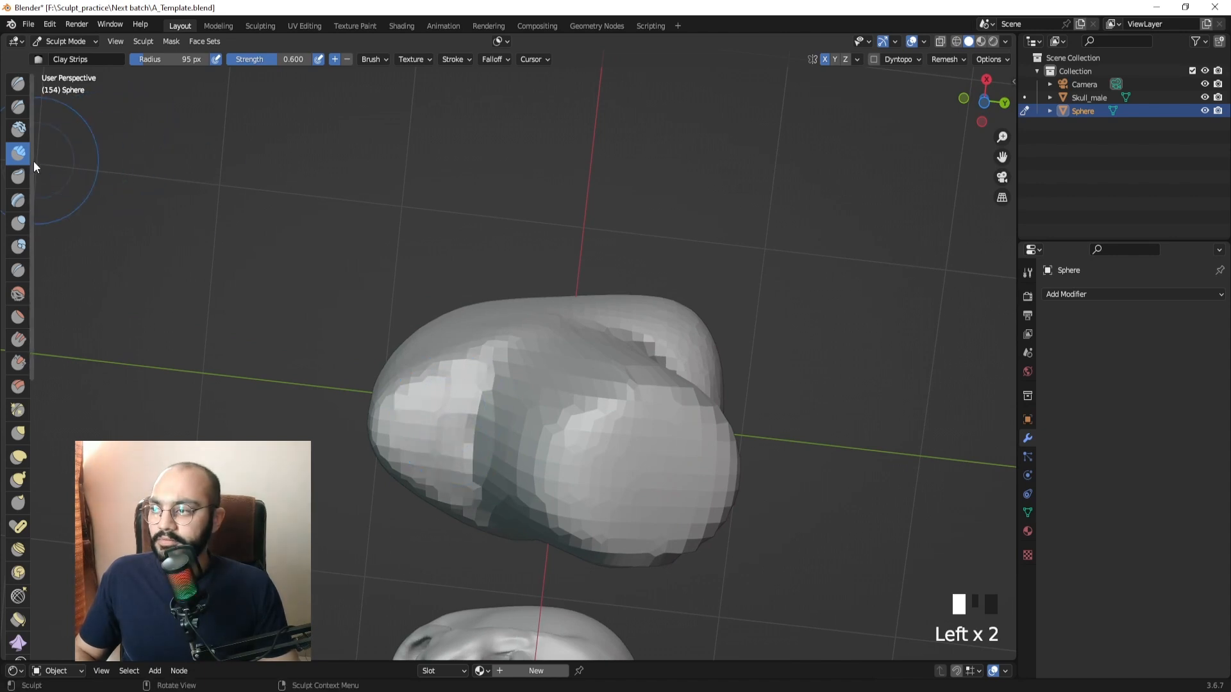
pyautogui.moveTo(32, 162); pyautogui.dragTo(106, 168)
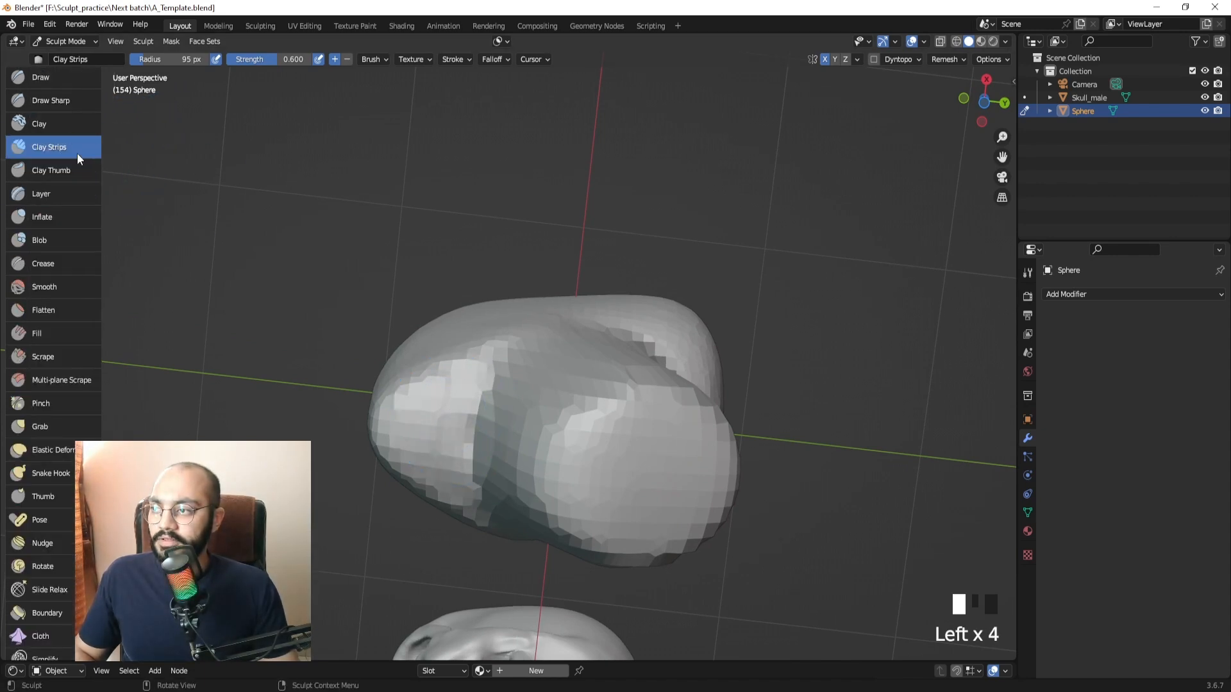
pyautogui.moveTo(460, 415); pyautogui.dragTo(461, 452)
# Smooth the added clay under the chin and along the jaw's lower edge.
pyautogui.moveTo(451, 451)
pyautogui.mouseDown(button='middle')
pyautogui.moveTo(467, 453)
pyautogui.moveTo(448, 398)
pyautogui.mouseUp(button='middle')
pyautogui.moveTo(449, 398)
pyautogui.keyDown('shift'); pyautogui.mouseDown()
pyautogui.moveTo(424, 457)
pyautogui.moveTo(412, 425)
pyautogui.mouseUp(); pyautogui.keyUp('shift')
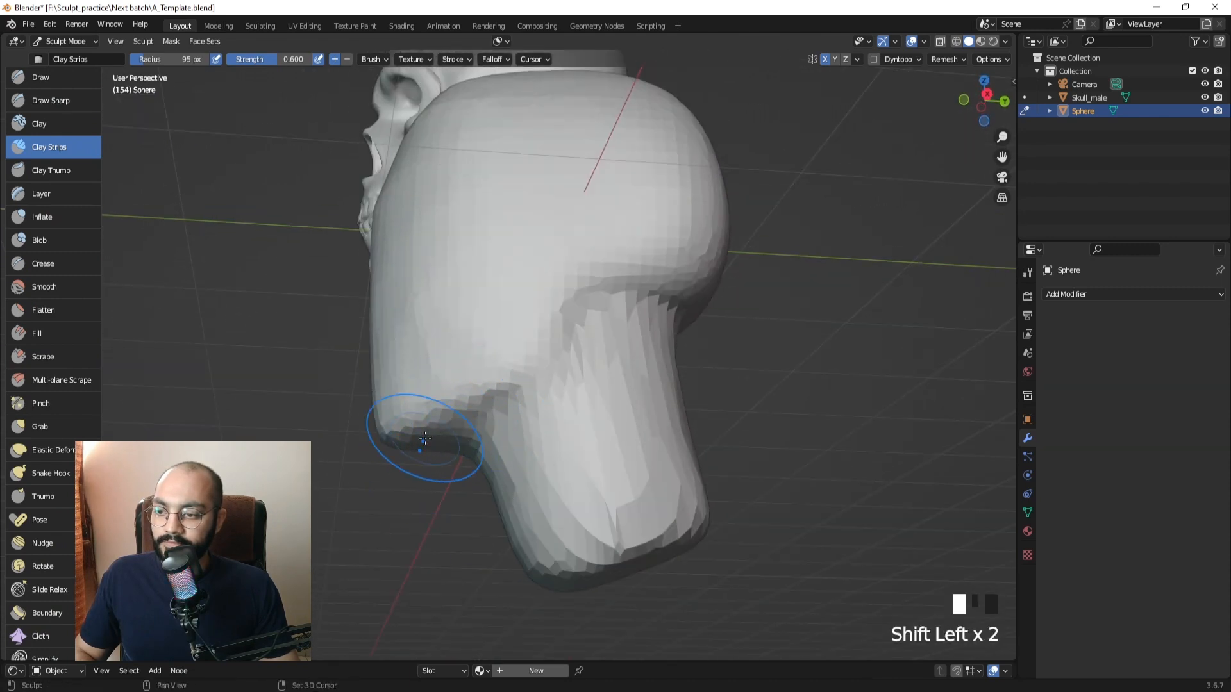
pyautogui.moveTo(412, 426); pyautogui.dragTo(426, 481, button='middle')
pyautogui.keyDown('shift'); pyautogui.moveTo(427, 481); pyautogui.dragTo(440, 494); pyautogui.keyUp('shift')
pyautogui.moveTo(440, 494)
pyautogui.keyDown('ctrl'); pyautogui.mouseDown(button='middle')
pyautogui.moveTo(475, 514)
pyautogui.moveTo(480, 393)
pyautogui.mouseUp(button='middle'); pyautogui.keyUp('ctrl')
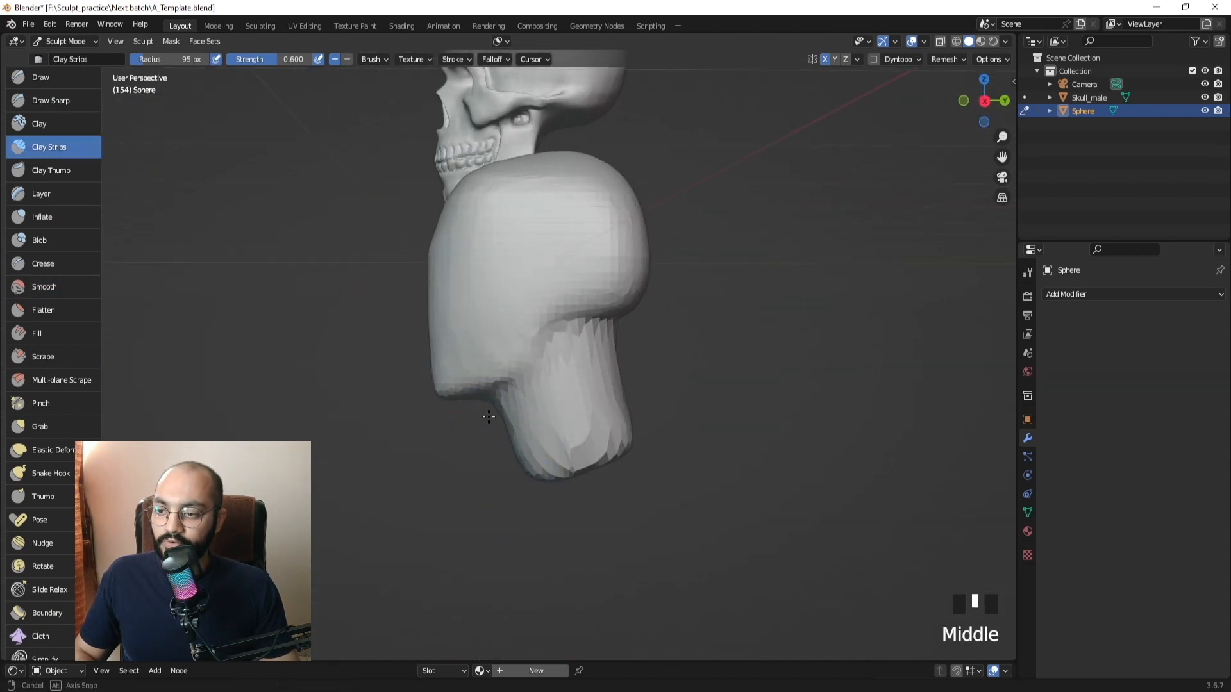
# Adjust the jaw corner above the neck with the Grab brush at a 125 px radius, and smooth it lightly.
pyautogui.press('g')
pyautogui.press('f')
pyautogui.click(483, 392)
pyautogui.hotkey('ctrl', 'z')
pyautogui.press('f')
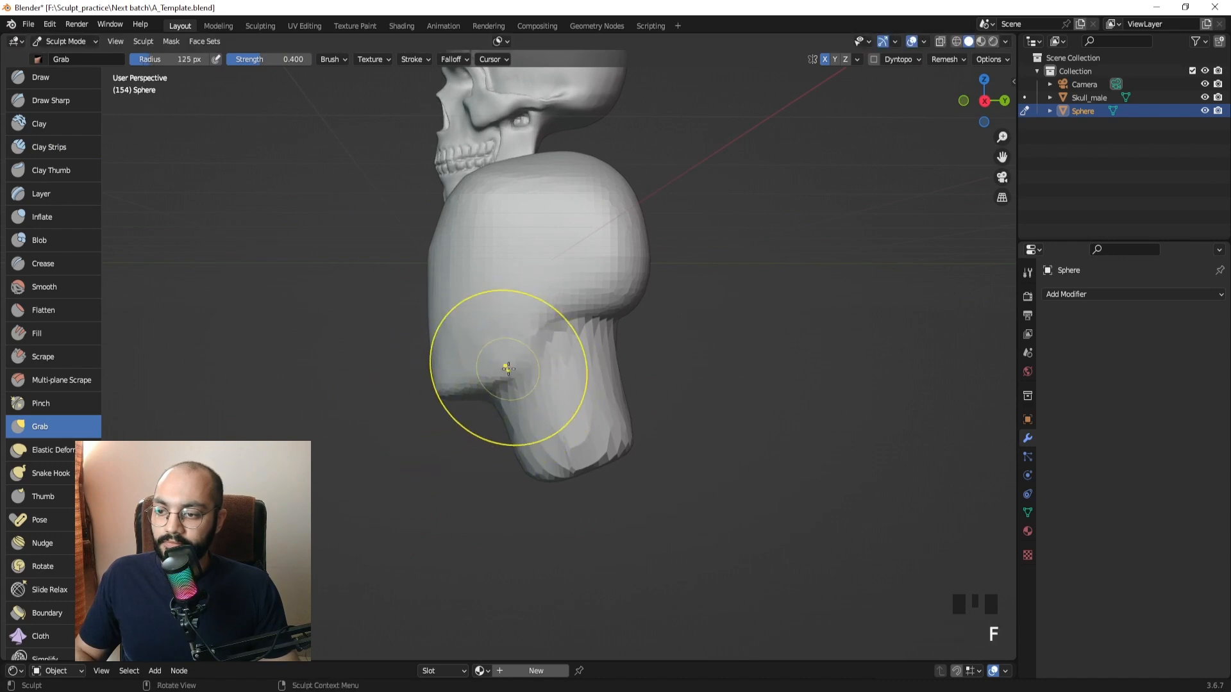
pyautogui.click(500, 378)
pyautogui.moveTo(500, 378)
pyautogui.mouseDown(button='middle')
pyautogui.moveTo(536, 369)
pyautogui.moveTo(555, 400)
pyautogui.moveTo(569, 393)
pyautogui.moveTo(490, 366)
pyautogui.mouseUp(button='middle')
pyautogui.keyDown('shift'); pyautogui.moveTo(489, 365); pyautogui.dragTo(491, 369); pyautogui.keyUp('shift')
# Set the Grab brush radius to 101 px and smooth the side of the cranium, returning to the right side view.
pyautogui.moveTo(491, 369)
pyautogui.keyDown('shift'); pyautogui.mouseDown(button='middle')
pyautogui.moveTo(549, 388)
pyautogui.moveTo(522, 352)
pyautogui.moveTo(511, 371)
pyautogui.moveTo(539, 365)
pyautogui.mouseUp(button='middle'); pyautogui.keyUp('shift')
pyautogui.press('f')
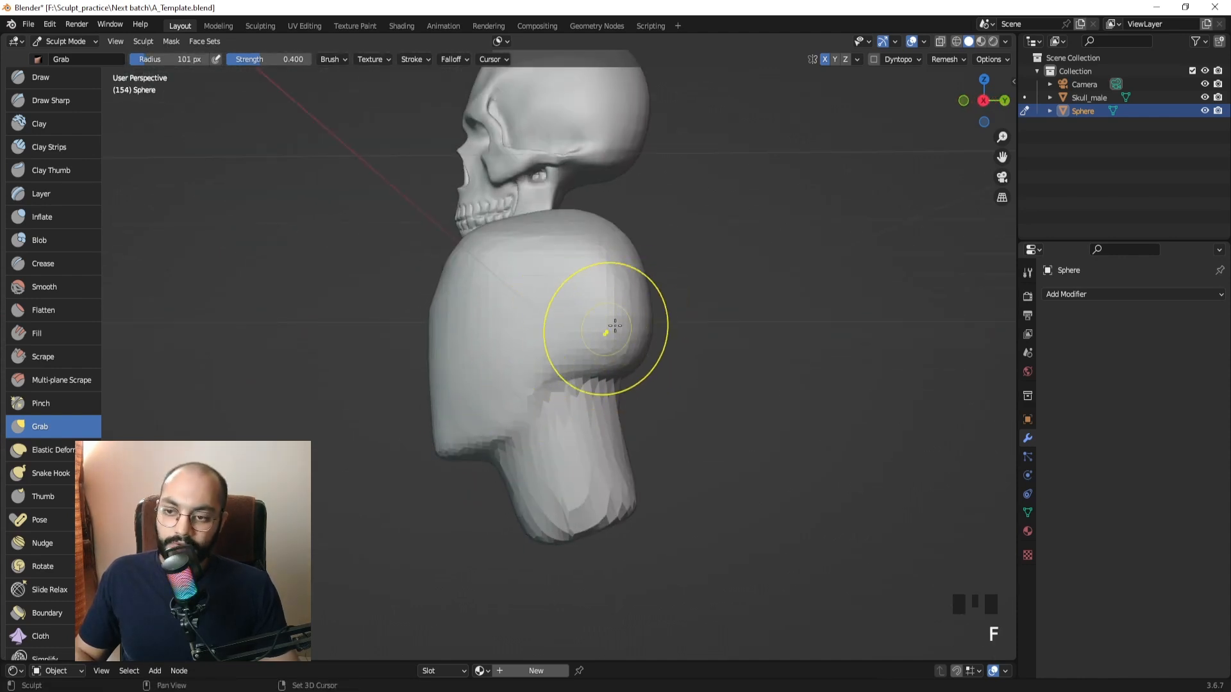
pyautogui.keyDown('shift'); pyautogui.click(587, 343); pyautogui.keyUp('shift')
pyautogui.press('KP_3')
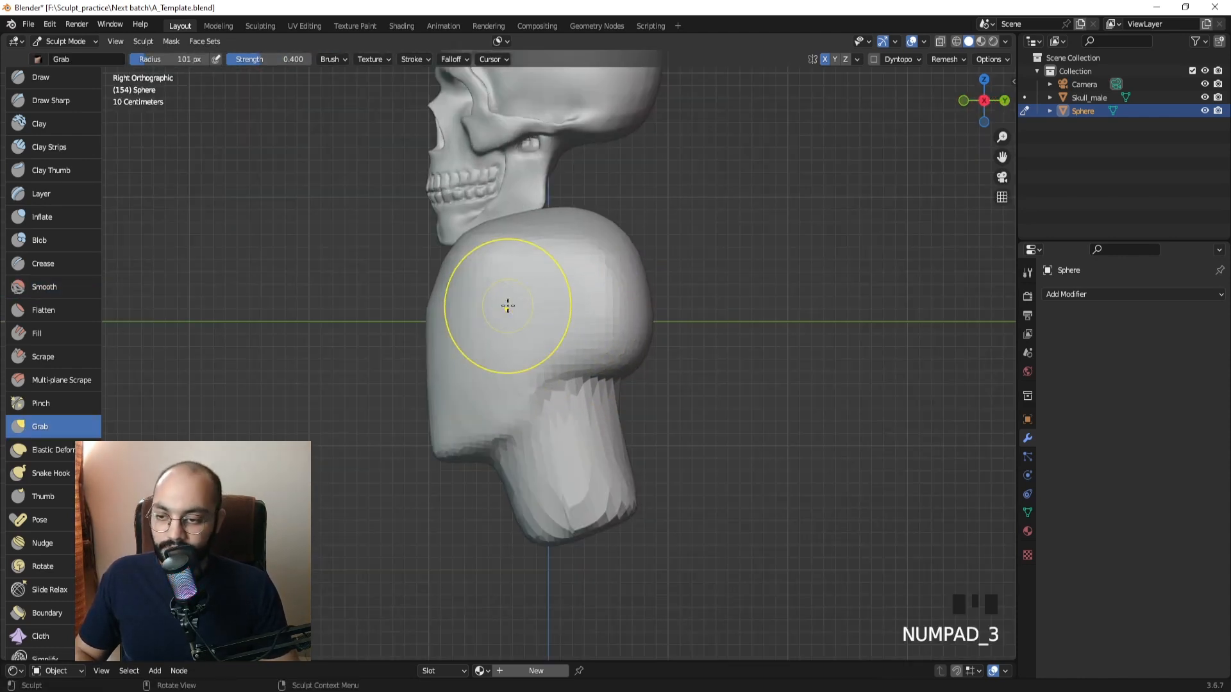
# Switch to the Mask brush and reduce its radius to 27 px.
pyautogui.keyDown('ctrl'); pyautogui.moveTo(506, 302); pyautogui.dragTo(571, 357, button='middle'); pyautogui.keyUp('ctrl')
pyautogui.press('m')
pyautogui.press('f')
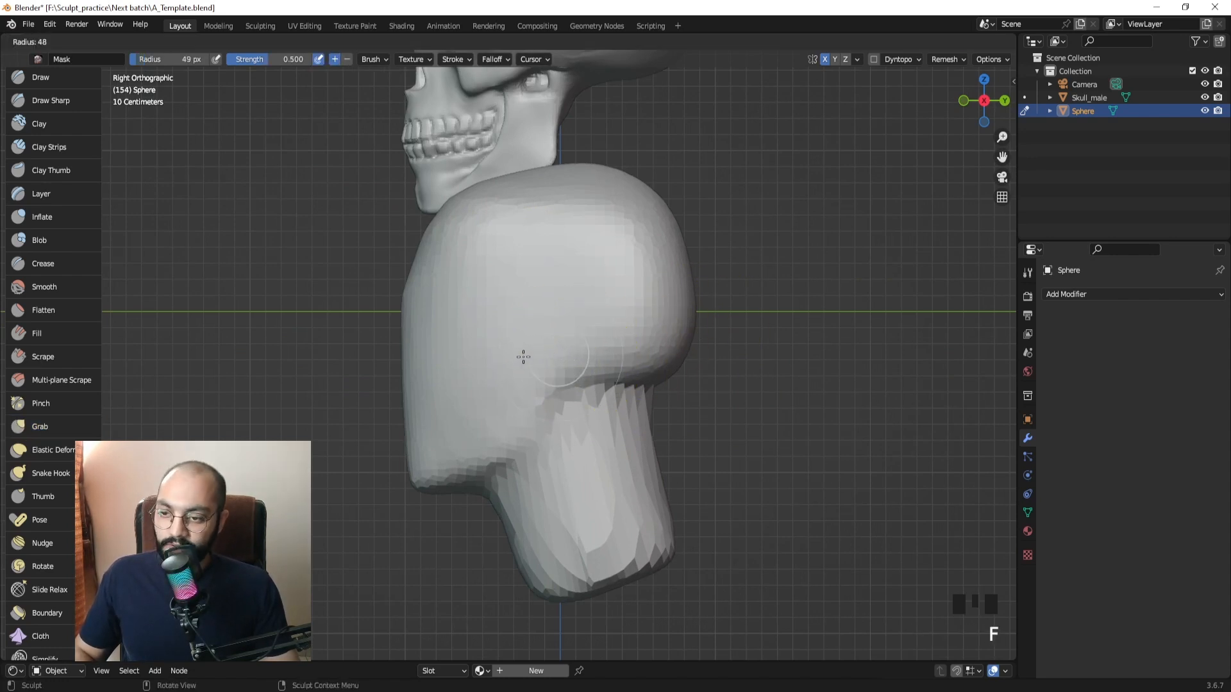
pyautogui.press('f')
# Adjust the voxel size, check the mesh density in Edit Mode, and remesh to even out the stretched neck.
pyautogui.hotkey('shift', 'r')
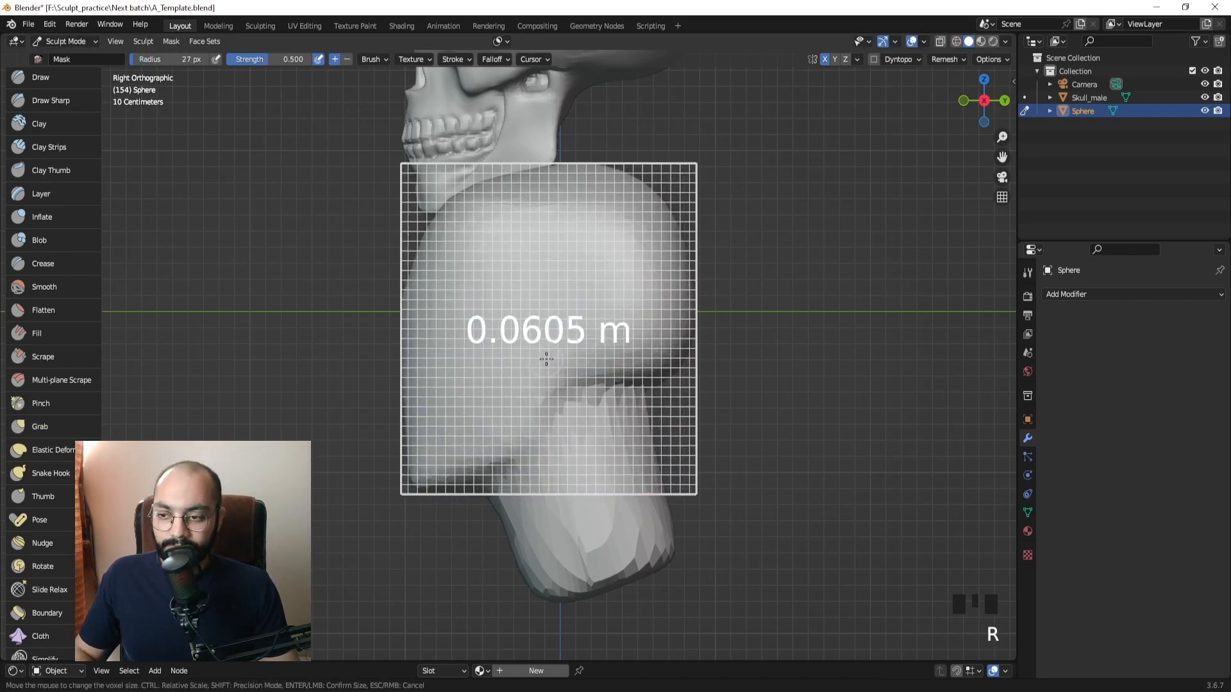
pyautogui.click(521, 282)
pyautogui.press('Tab')
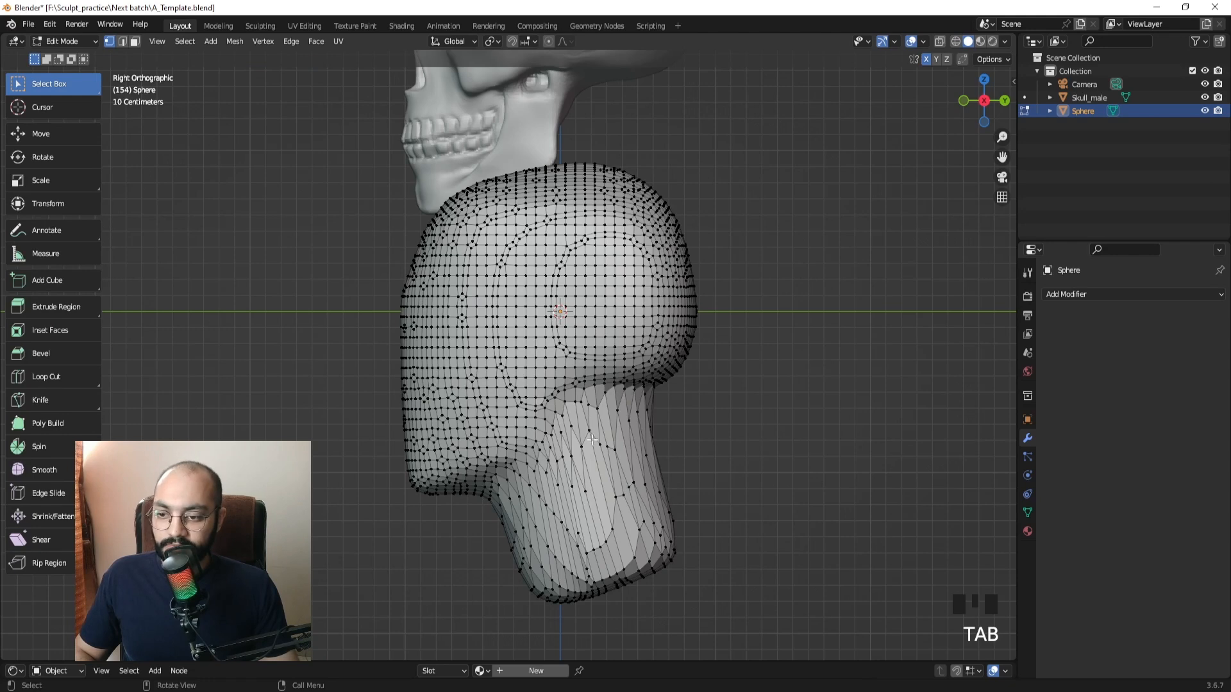
pyautogui.press('Tab')
pyautogui.hotkey('ctrl', 'r')
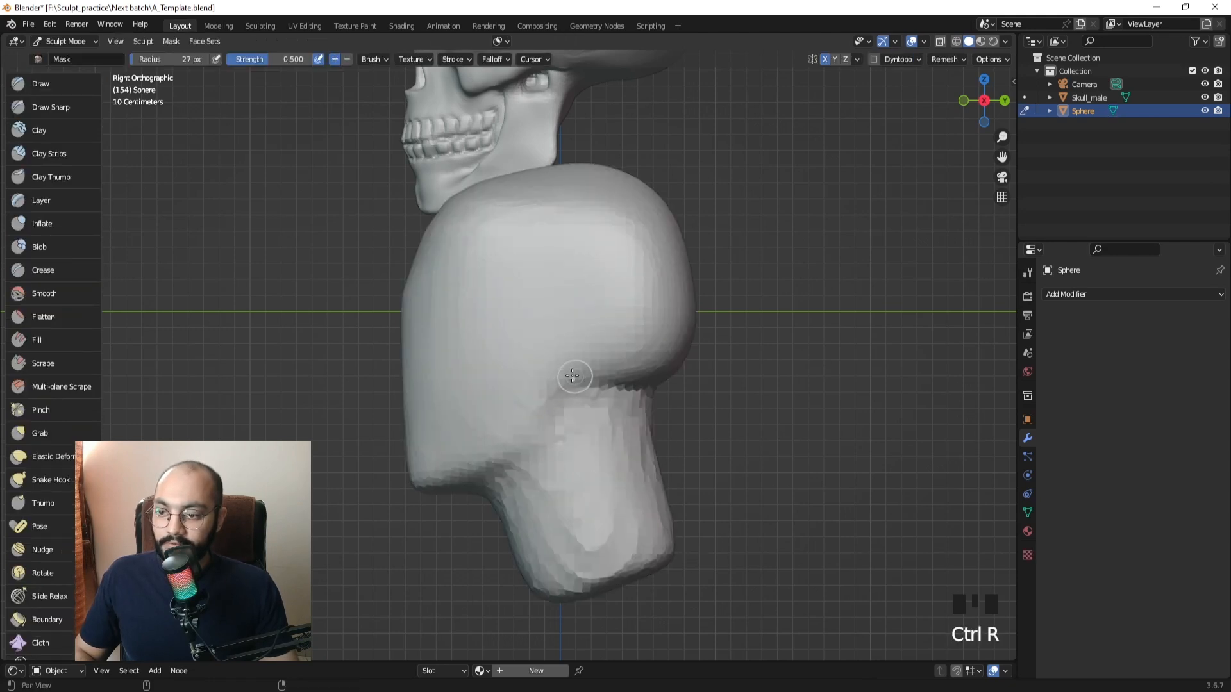
# Choose a finer voxel size and remesh the head and neck again.
pyautogui.keyDown('shift'); pyautogui.moveTo(579, 376); pyautogui.dragTo(569, 384, button='middle'); pyautogui.keyUp('shift')
pyautogui.press('r')
pyautogui.click(565, 385)
pyautogui.hotkey('ctrl', 'r')
# Mask a short vertical ear strip just behind the jaw with the 23 px Mask brush, and invert the mask.
pyautogui.moveTo(547, 378); pyautogui.dragTo(541, 374)
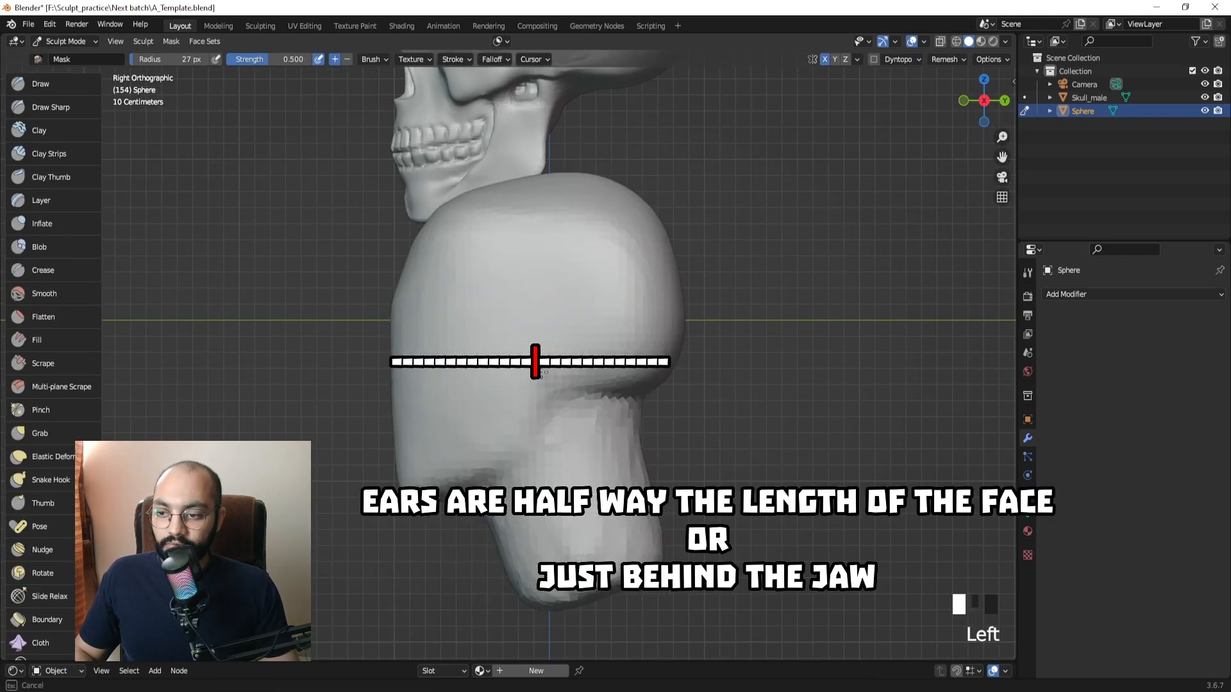
pyautogui.press('f')
pyautogui.click(534, 394)
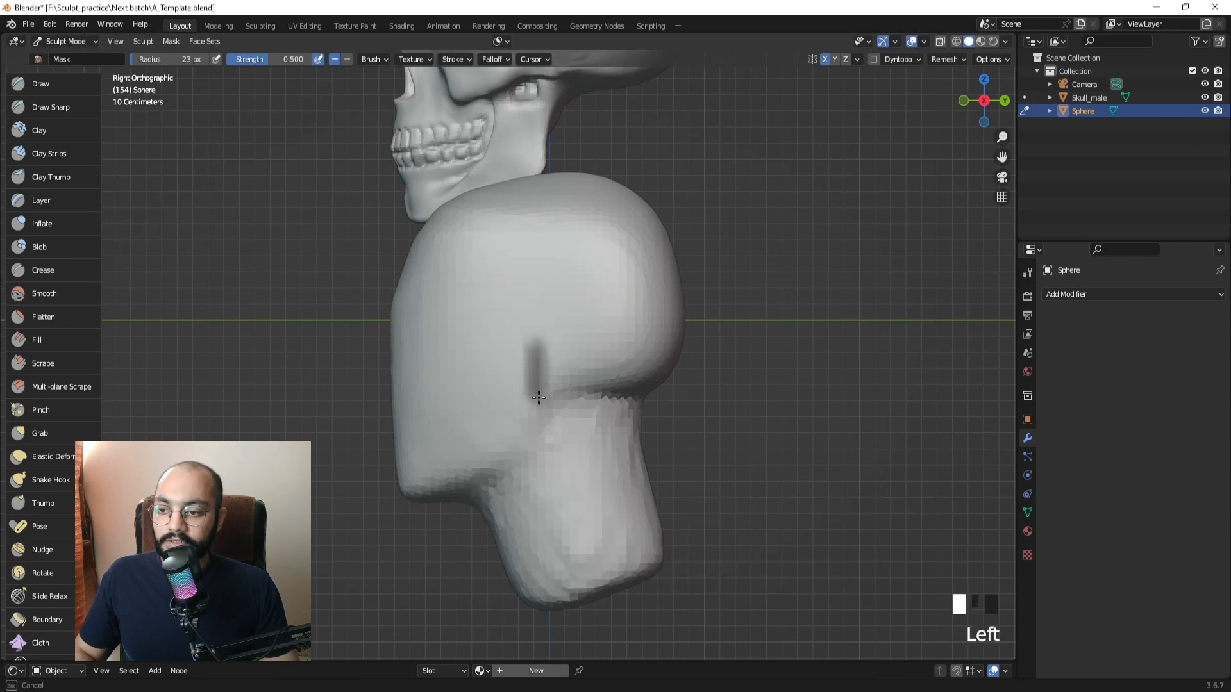
pyautogui.moveTo(538, 387); pyautogui.dragTo(640, 391, button='middle')
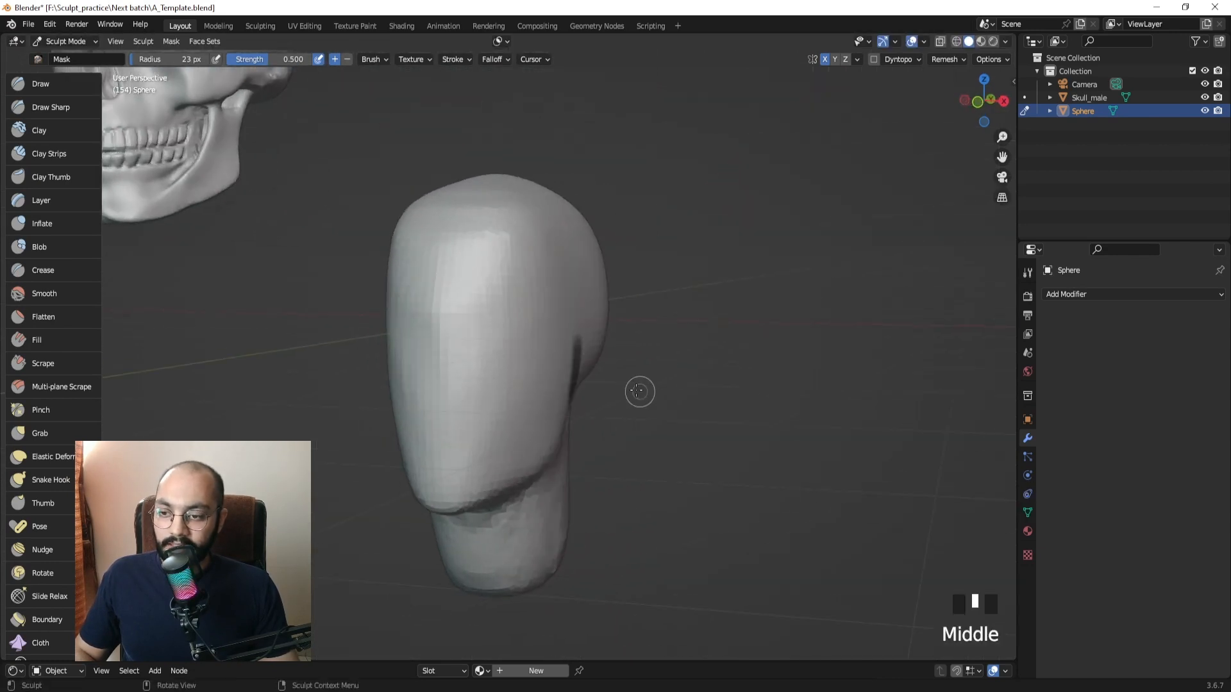
pyautogui.hotkey('ctrl', 'i')
# Pull the unmasked strips outward from both sides of the head with the Grab brush to form ears.
pyautogui.press('g')
pyautogui.press('f')
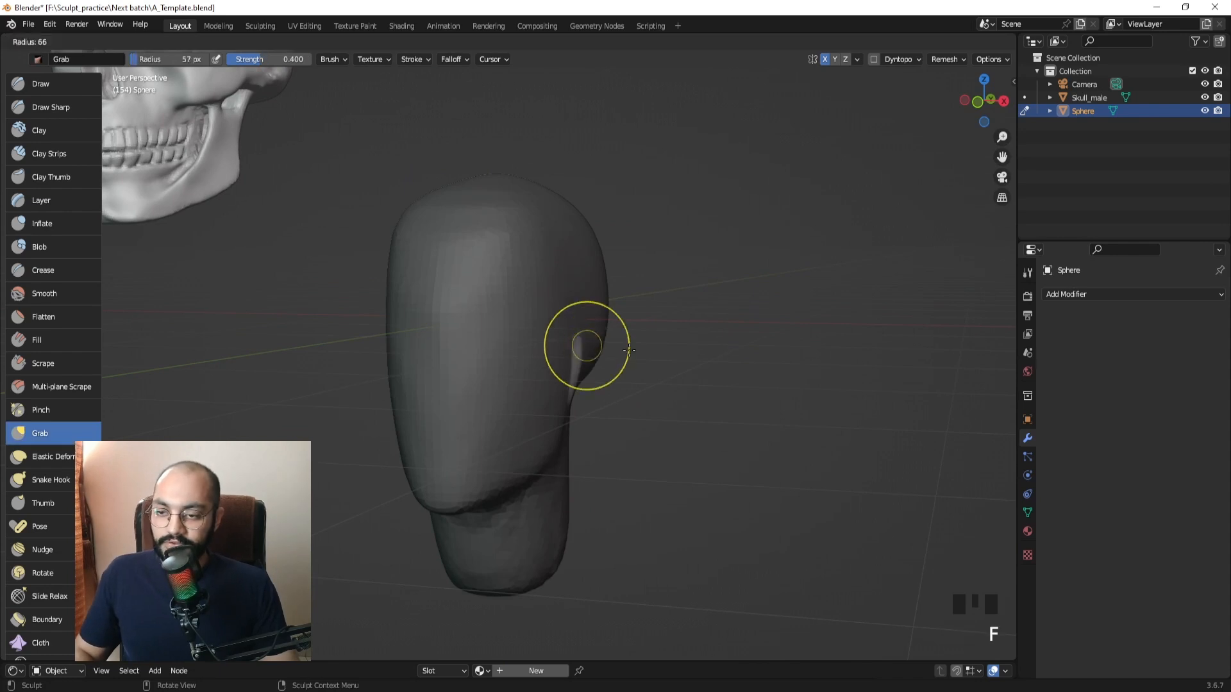
pyautogui.moveTo(582, 346); pyautogui.dragTo(616, 355, button='middle')
pyautogui.moveTo(577, 370); pyautogui.dragTo(654, 338)
# Shape the upper part of the ears by moving them upward, using the Grab brush at a 68 px radius.
pyautogui.press('f')
pyautogui.click(592, 367)
pyautogui.moveTo(591, 370)
pyautogui.mouseDown()
pyautogui.moveTo(676, 387)
pyautogui.moveTo(590, 318)
pyautogui.mouseUp()
pyautogui.press('f')
pyautogui.click(586, 306)
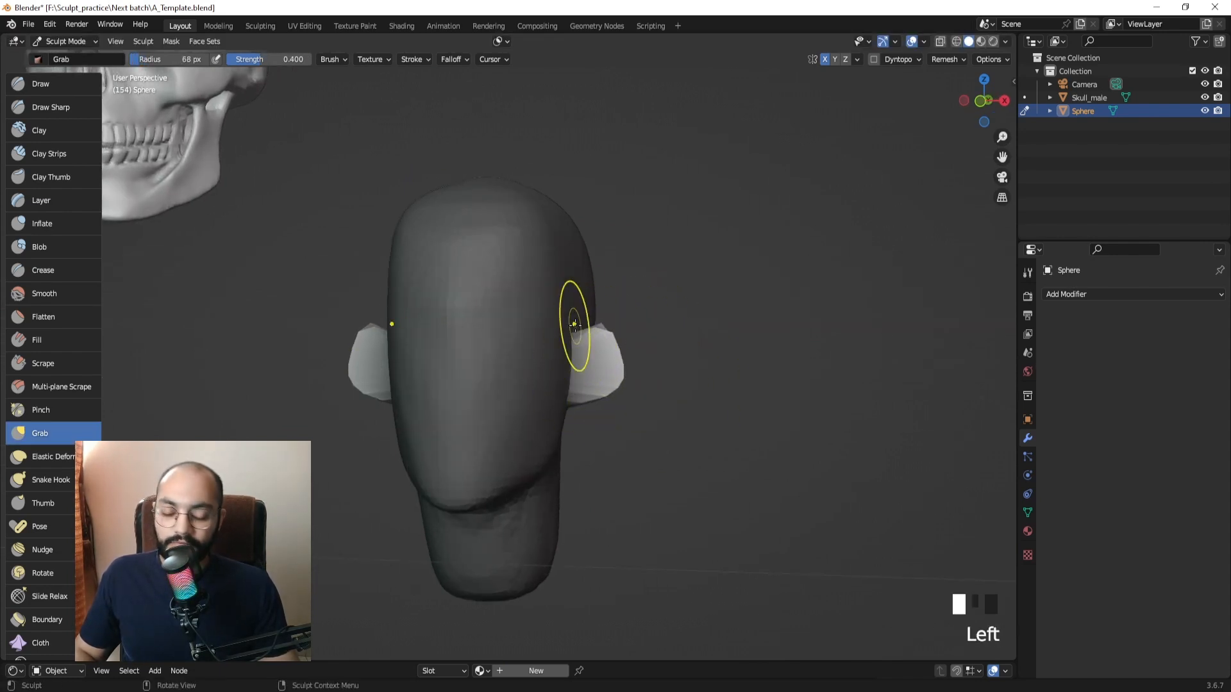
# Enlarge the Grab brush and push the lower part of the ears inward toward the jaw in front view.
pyautogui.press('KP_1')
pyautogui.press('f')
pyautogui.click(738, 357)
pyautogui.press('f')
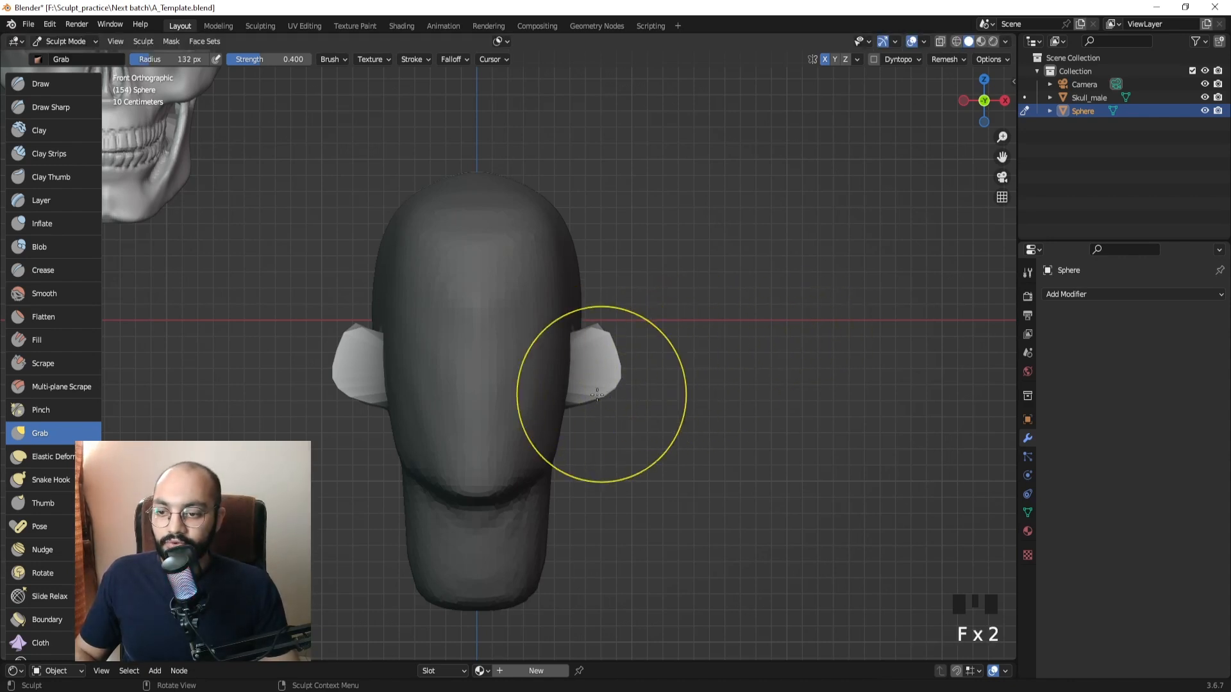
pyautogui.click(676, 392)
pyautogui.moveTo(604, 388); pyautogui.dragTo(574, 404)
# Try pulling the ears farther outward with a resized Grab brush.
pyautogui.press('f')
pyautogui.click(600, 350)
pyautogui.moveTo(603, 348); pyautogui.dragTo(631, 349)
pyautogui.hotkey('ctrl', 'z')
# Refine the top and outer contour of the ears in front view, reducing the Grab brush radius to 63 px.
pyautogui.press('f')
pyautogui.click(594, 352)
pyautogui.press('f')
pyautogui.click(622, 327)
pyautogui.press('f')
pyautogui.click(582, 323)
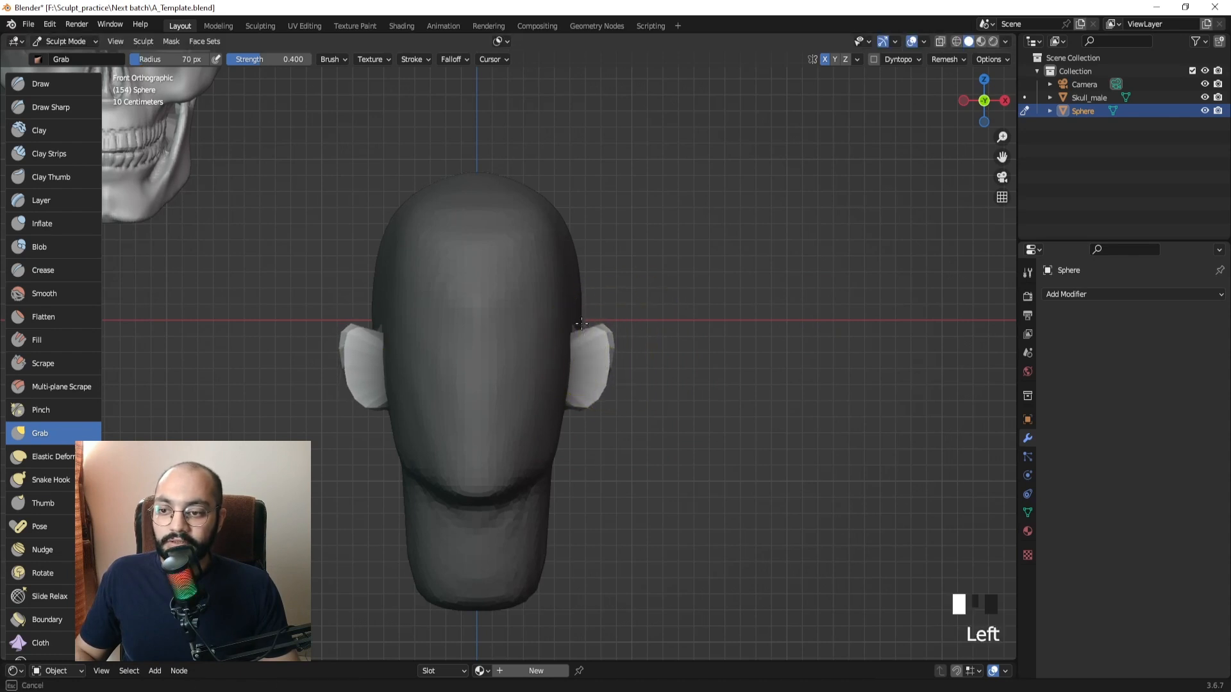
pyautogui.press('f')
pyautogui.click(581, 322)
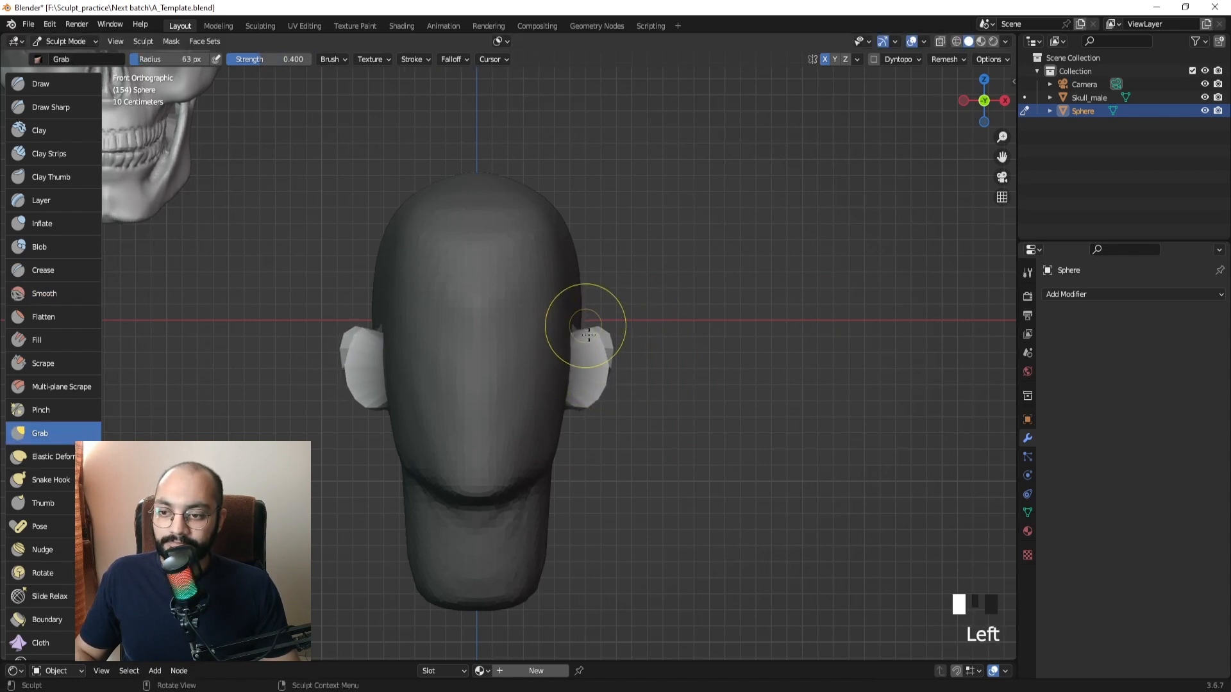
# Adjust the outer edge of the ears with the Grab brush at an 80 px radius and check the head in Object Mode.
pyautogui.press('f')
pyautogui.click(607, 341)
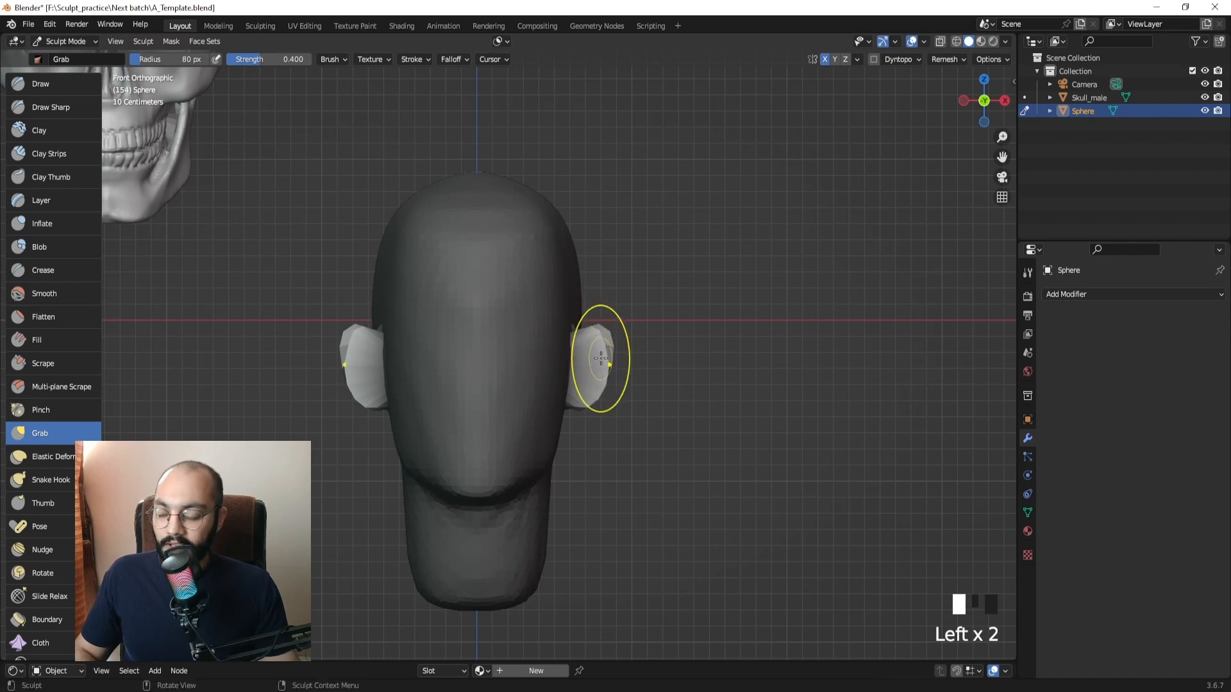
pyautogui.hotkey('ctrl', 'Tab')
pyautogui.moveTo(639, 394)
pyautogui.mouseDown(button='middle')
pyautogui.moveTo(554, 316)
pyautogui.moveTo(417, 328)
pyautogui.mouseUp(button='middle')
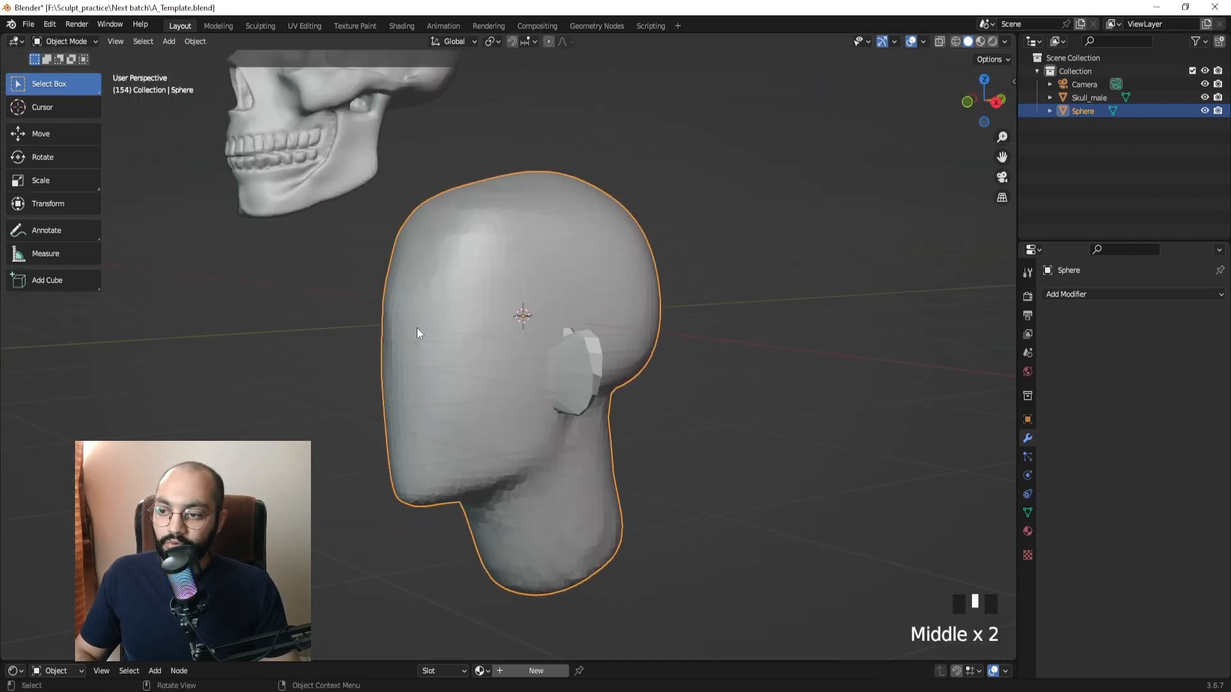
# Return the head to Sculpt Mode and clear its mask.
pyautogui.hotkey('ctrl', 'Tab')
pyautogui.moveTo(431, 385); pyautogui.dragTo(484, 357, button='middle')
pyautogui.hotkey('ctrl', 'Tab')
pyautogui.click(427, 366)
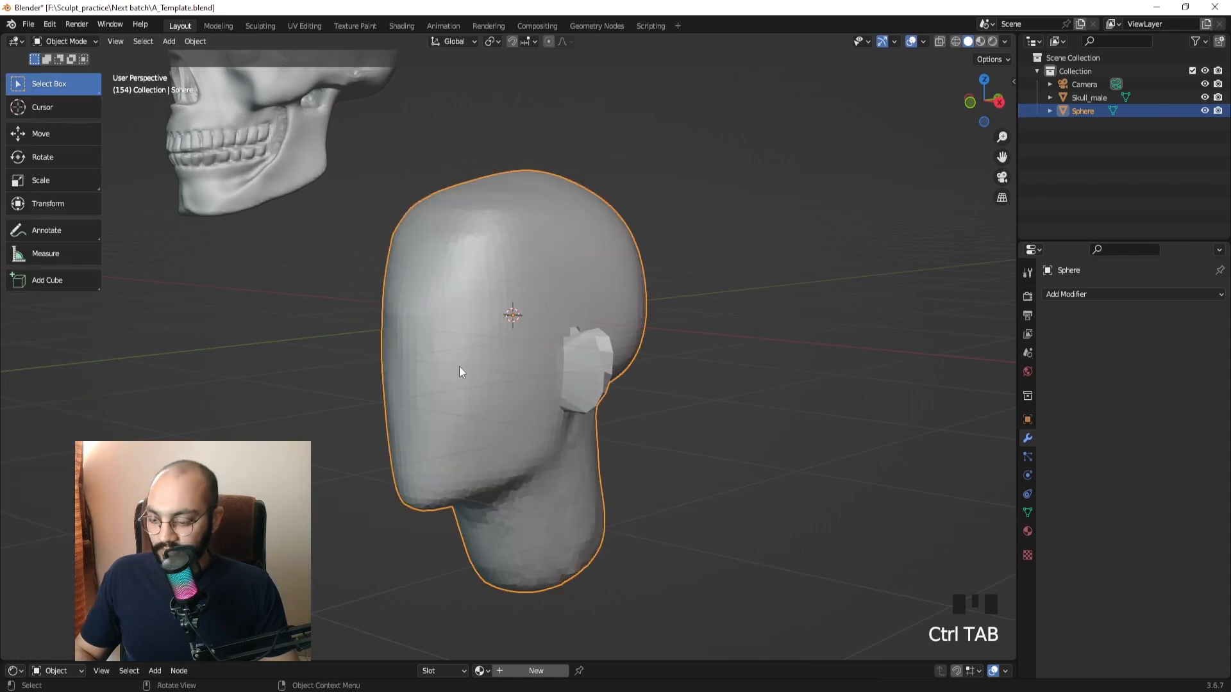
pyautogui.hotkey('ctrl', 'Tab')
pyautogui.click(469, 423)
pyautogui.hotkey('alt', 'm')
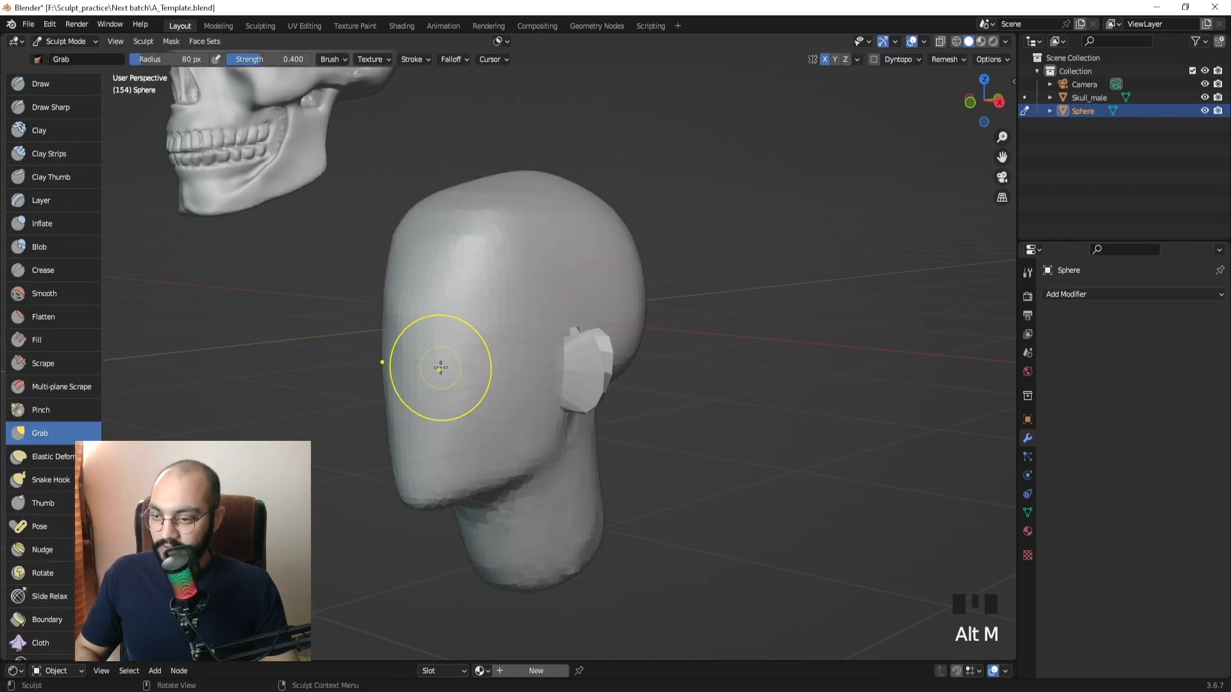
# Try roughing in the eyes, nose and mouth with the Draw Sharp brush at a 43 px radius.
pyautogui.click(51, 102)
pyautogui.moveTo(479, 319); pyautogui.dragTo(527, 335, button='middle')
pyautogui.press('f')
pyautogui.click(495, 336)
pyautogui.moveTo(474, 339)
pyautogui.mouseDown()
pyautogui.moveTo(491, 330)
pyautogui.moveTo(499, 342)
pyautogui.mouseUp()
pyautogui.moveTo(499, 342); pyautogui.dragTo(520, 353, button='middle')
pyautogui.press('f')
pyautogui.click(531, 354)
pyautogui.keyDown('ctrl'); pyautogui.moveTo(467, 347); pyautogui.dragTo(465, 348); pyautogui.keyUp('ctrl')
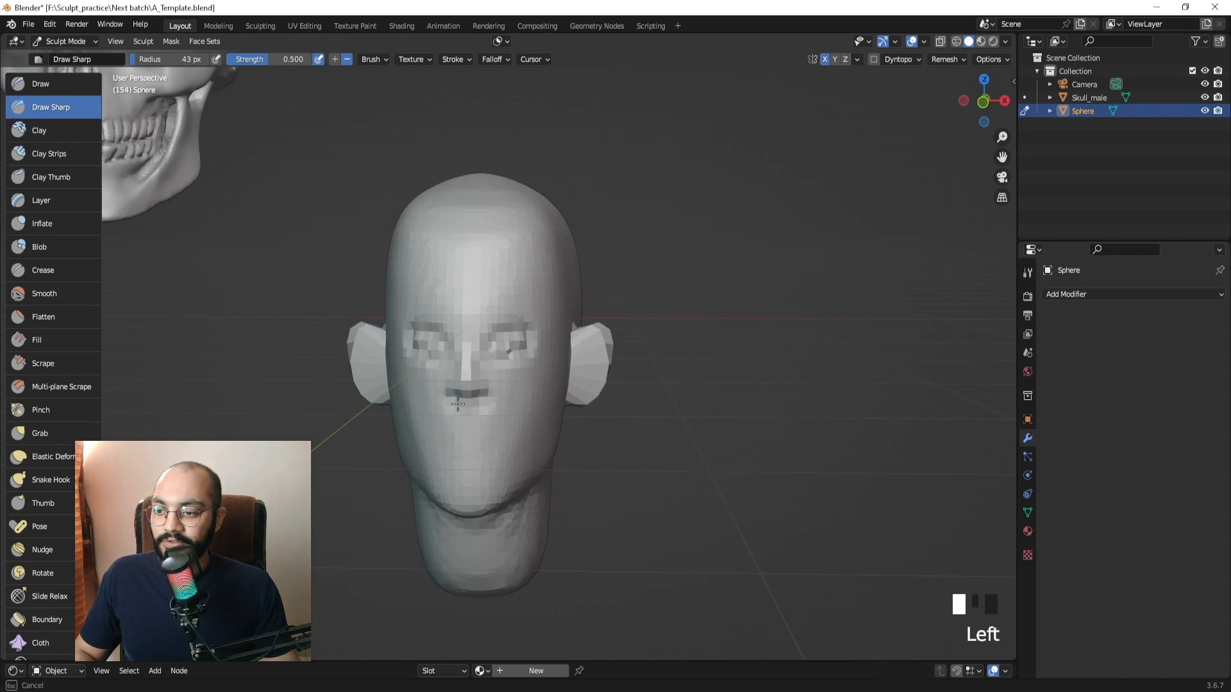
# Undo the trial eye, nose and mouth strokes on the face.
pyautogui.hotkey('ctrl', 'z')
pyautogui.hotkey('ctrl', 'z')
pyautogui.hotkey('ctrl', 'z')
pyautogui.hotkey('ctrl', 'z')
pyautogui.moveTo(472, 363); pyautogui.dragTo(539, 369, button='middle')
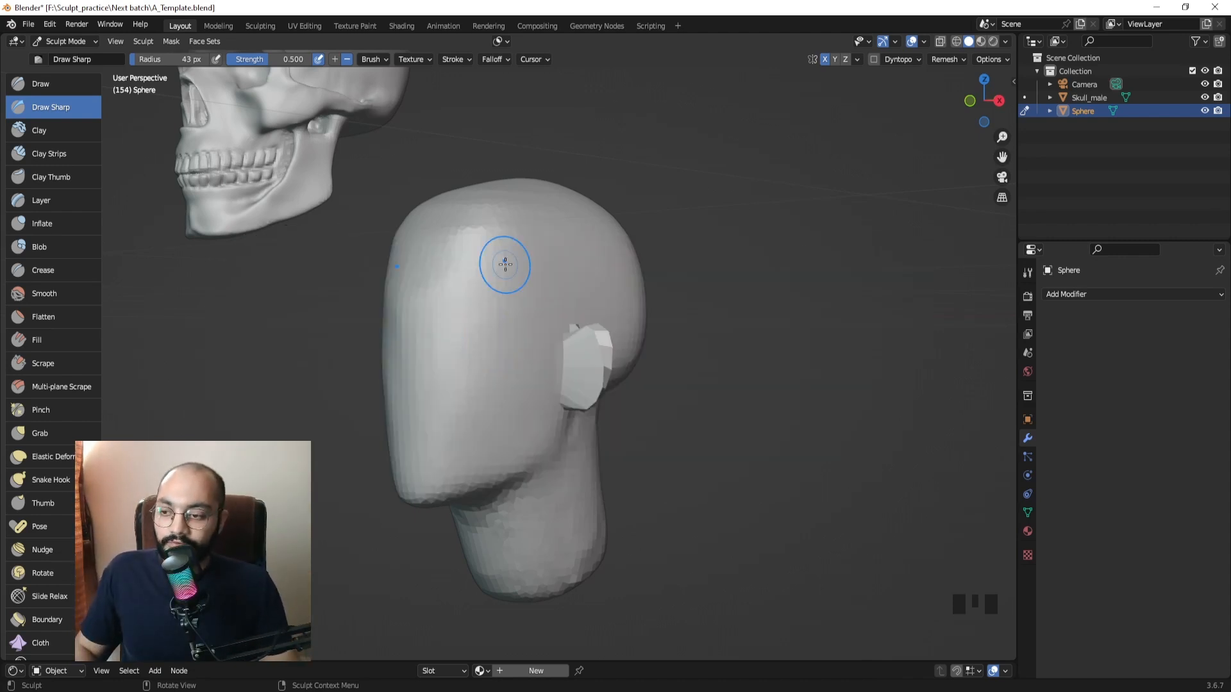
# Widen the ears backward in right side view with the Grab brush, reducing its radius to 83 px.
pyautogui.moveTo(505, 264); pyautogui.dragTo(710, 319, button='middle')
pyautogui.press('KP_1')
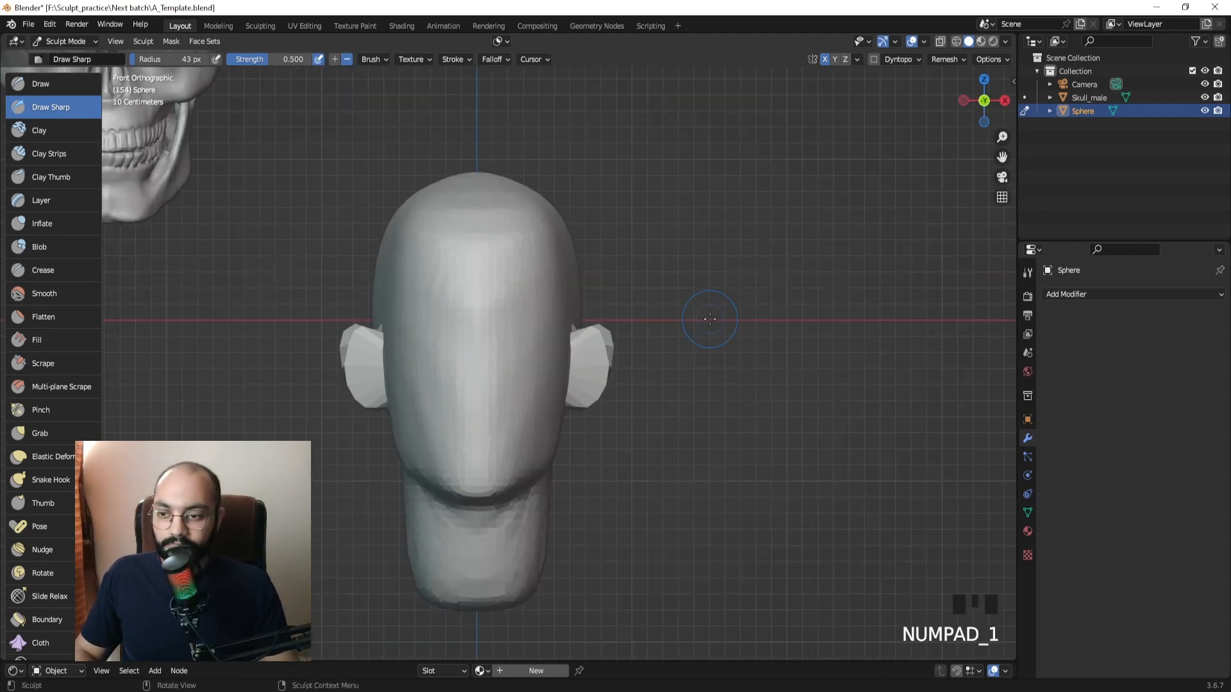
pyautogui.press('g')
pyautogui.moveTo(604, 347); pyautogui.dragTo(557, 356, button='middle')
pyautogui.press('f')
pyautogui.click(642, 356)
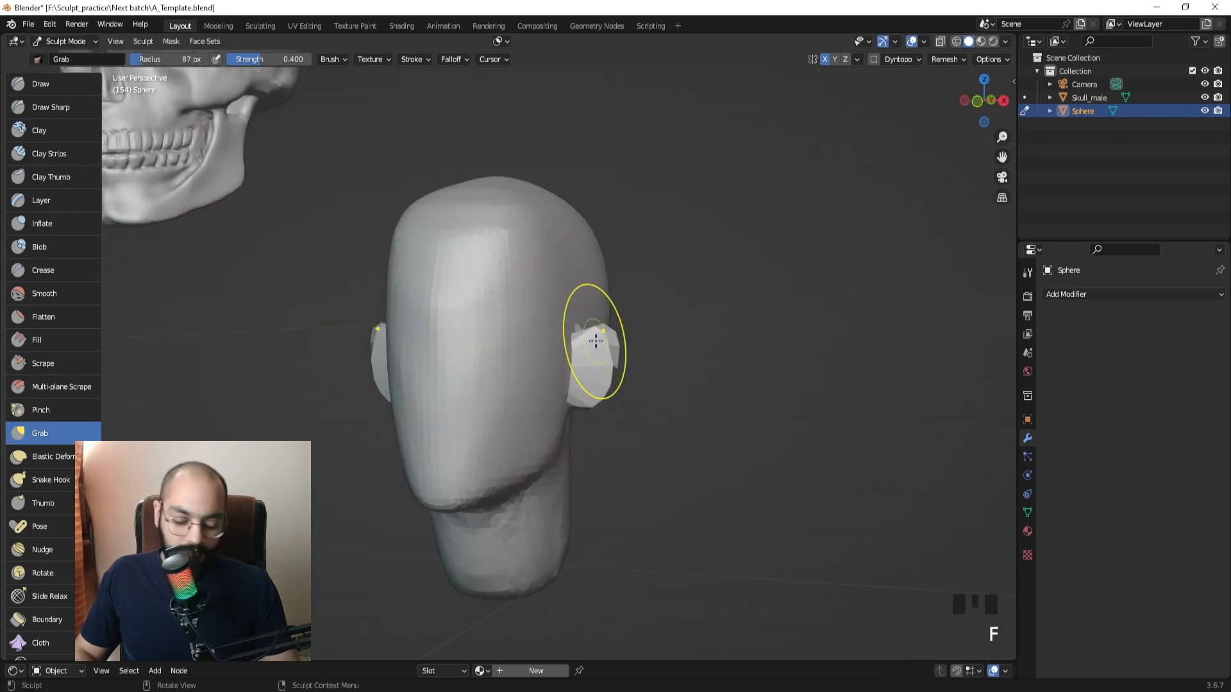
pyautogui.press('KP_3')
pyautogui.moveTo(697, 293); pyautogui.dragTo(603, 329, button='middle')
pyautogui.press('KP_3')
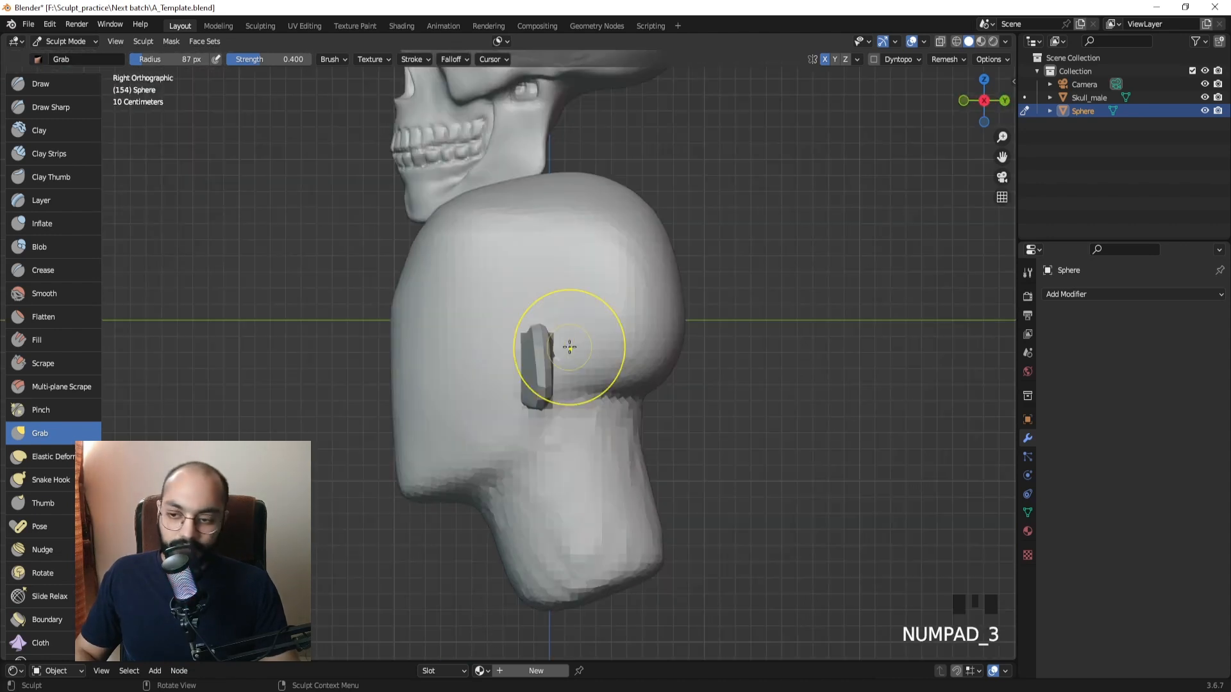
pyautogui.press('f')
pyautogui.click(616, 321)
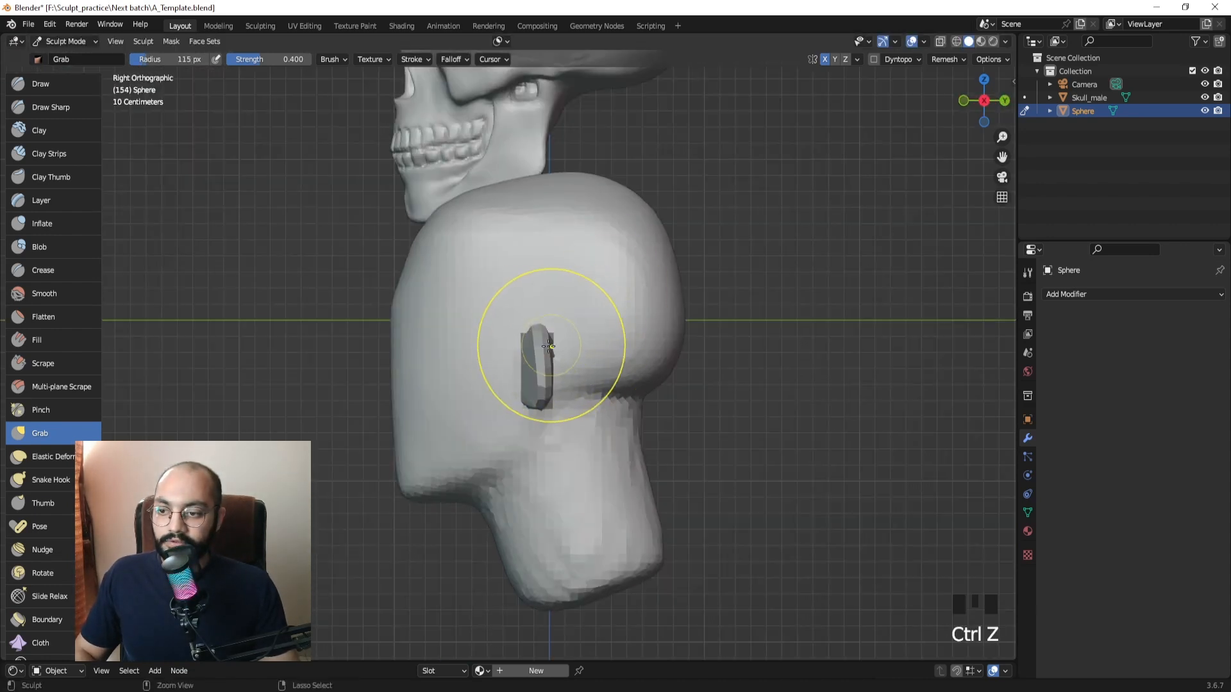
pyautogui.press('f')
pyautogui.click(543, 348)
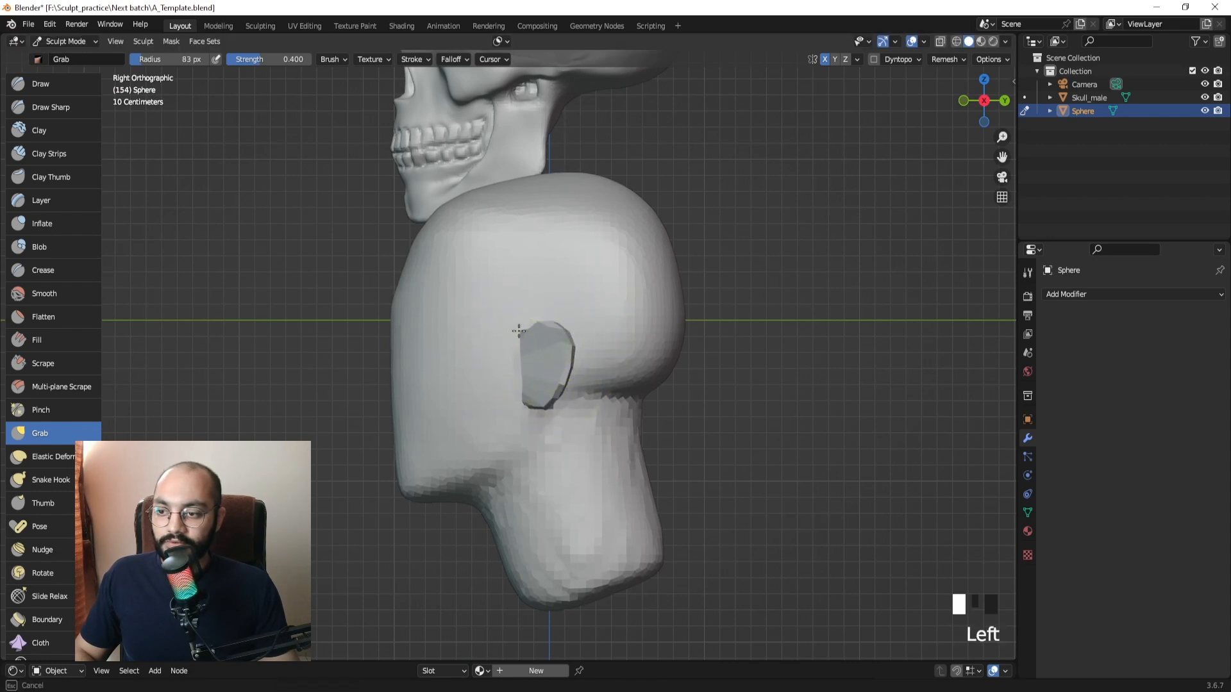
# Shape the lower rear contour of the ear in side view with the Grab brush, reducing its radius to 71 px.
pyautogui.press('f')
pyautogui.click(548, 391)
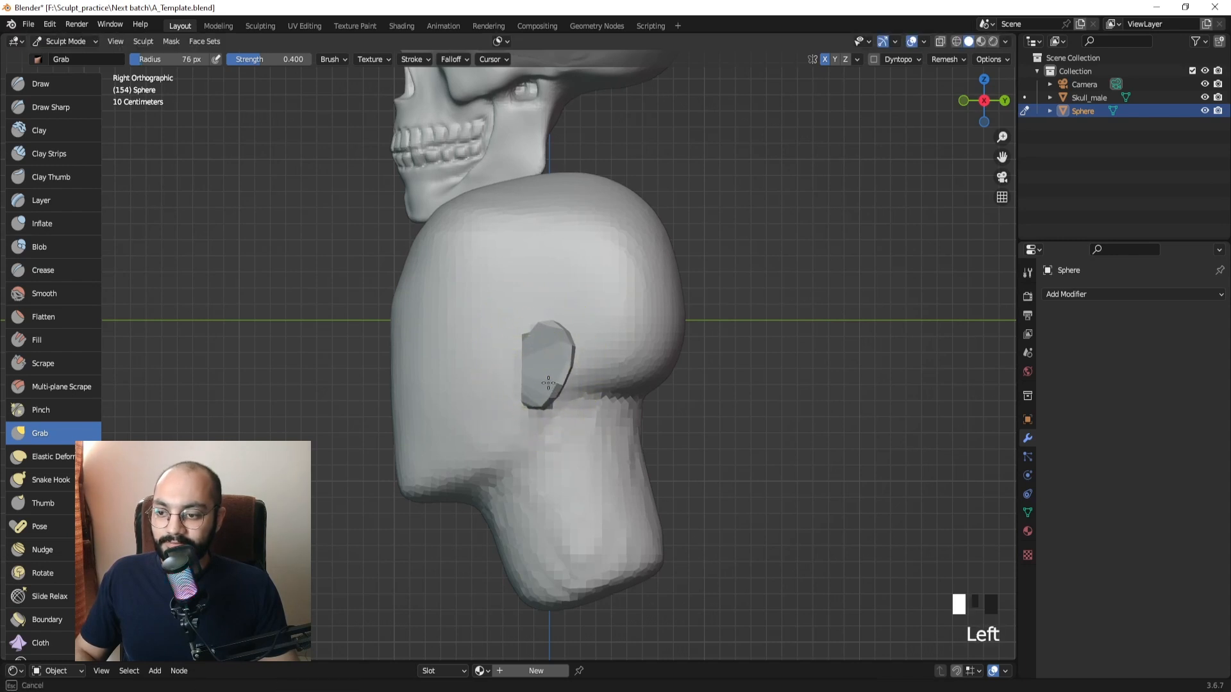
pyautogui.click(550, 388)
pyautogui.press('f')
pyautogui.click(548, 389)
pyautogui.moveTo(550, 389); pyautogui.dragTo(561, 386)
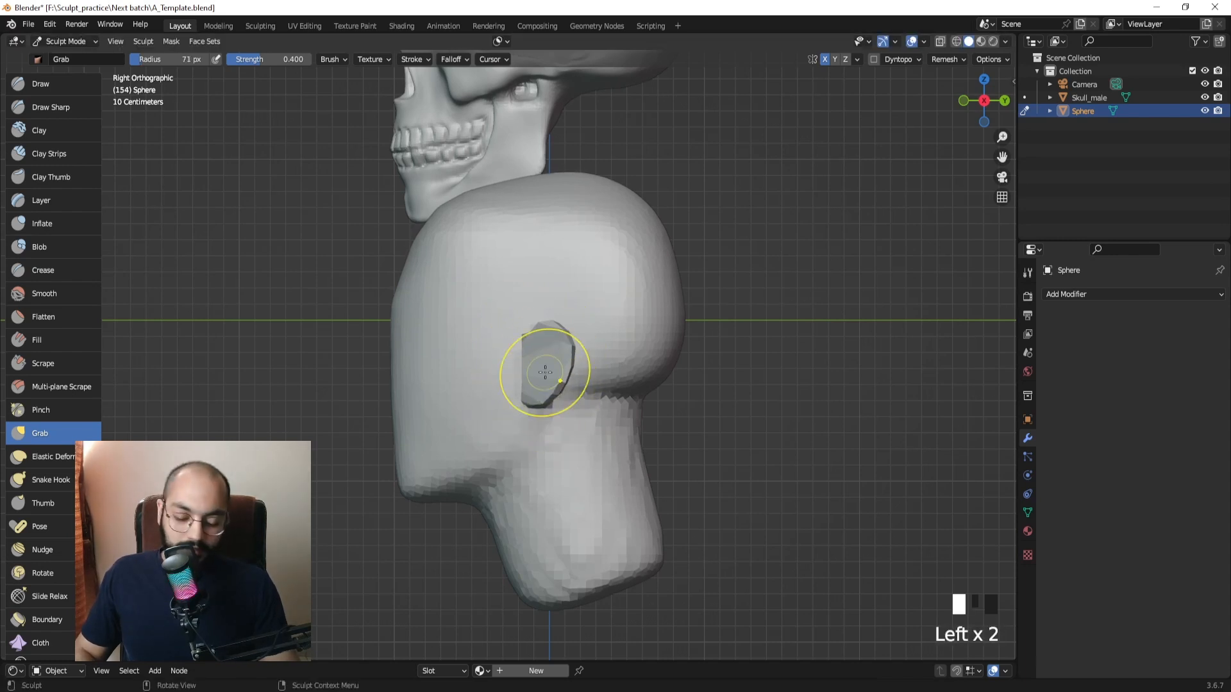
# Flare the upper ears outward and taper their lower parts toward the jaw in front view, using the Grab brush at varying sizes up to 82 px.
pyautogui.press('KP_1')
pyautogui.moveTo(380, 372)
pyautogui.keyDown('ctrl'); pyautogui.mouseDown(button='middle')
pyautogui.moveTo(461, 277)
pyautogui.moveTo(638, 358)
pyautogui.mouseUp(button='middle'); pyautogui.keyUp('ctrl')
pyautogui.press('f')
pyautogui.click(627, 346)
pyautogui.moveTo(628, 346)
pyautogui.mouseDown()
pyautogui.moveTo(605, 351)
pyautogui.moveTo(599, 392)
pyautogui.moveTo(610, 368)
pyautogui.moveTo(585, 372)
pyautogui.moveTo(613, 376)
pyautogui.mouseUp()
pyautogui.press('f')
pyautogui.click(601, 392)
pyautogui.press('f')
pyautogui.click(667, 357)
pyautogui.press('f')
pyautogui.press('f')
pyautogui.click(579, 393)
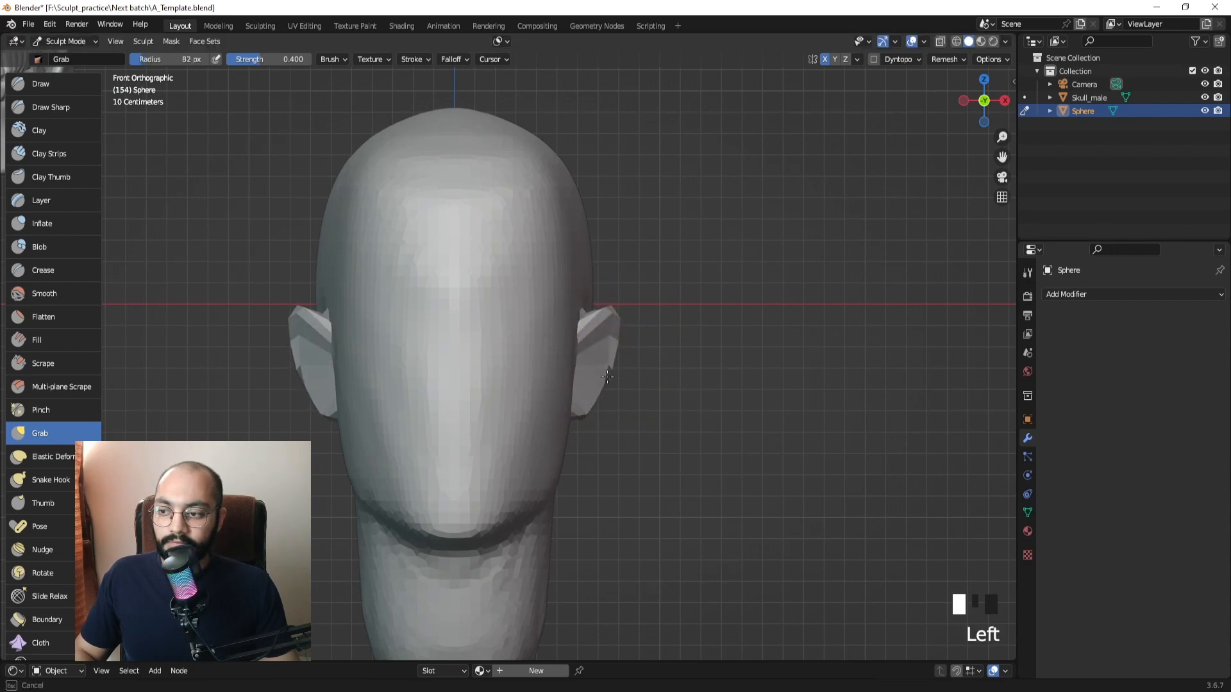
# Capture the screen area around the ear to point out its slant, and dismiss the capture.
pyautogui.press('Print')
pyautogui.moveTo(457, 218); pyautogui.dragTo(685, 484)
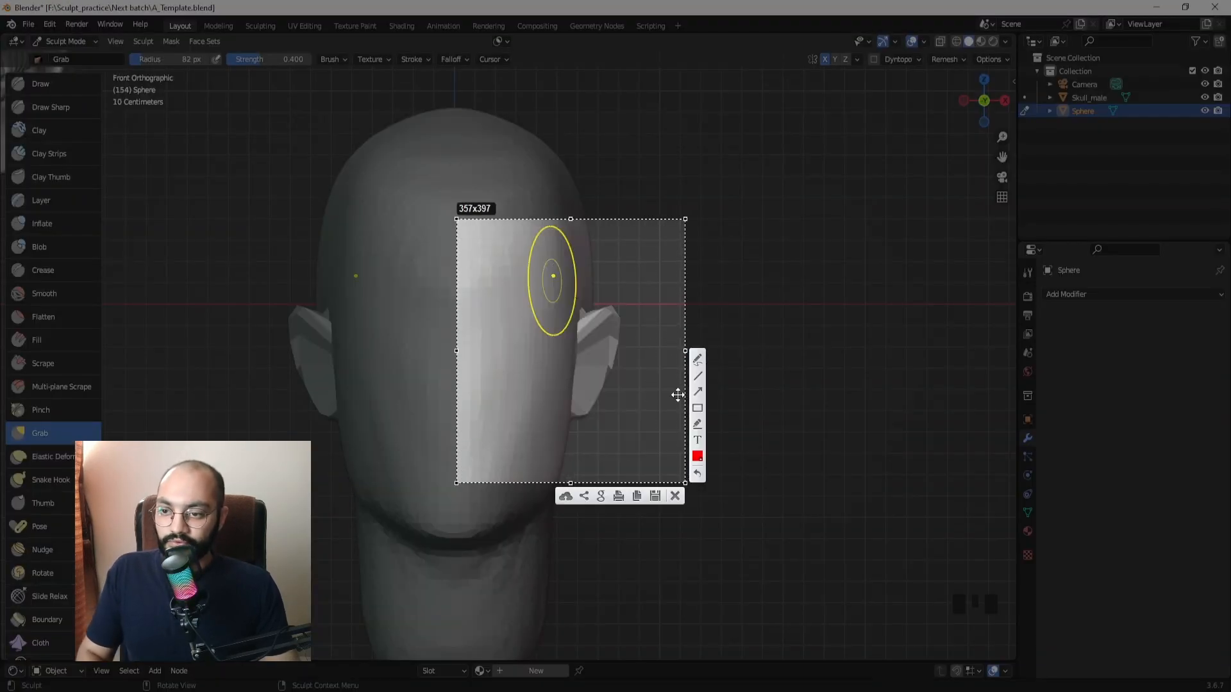
pyautogui.moveTo(638, 314); pyautogui.dragTo(596, 421)
pyautogui.press('Escape')
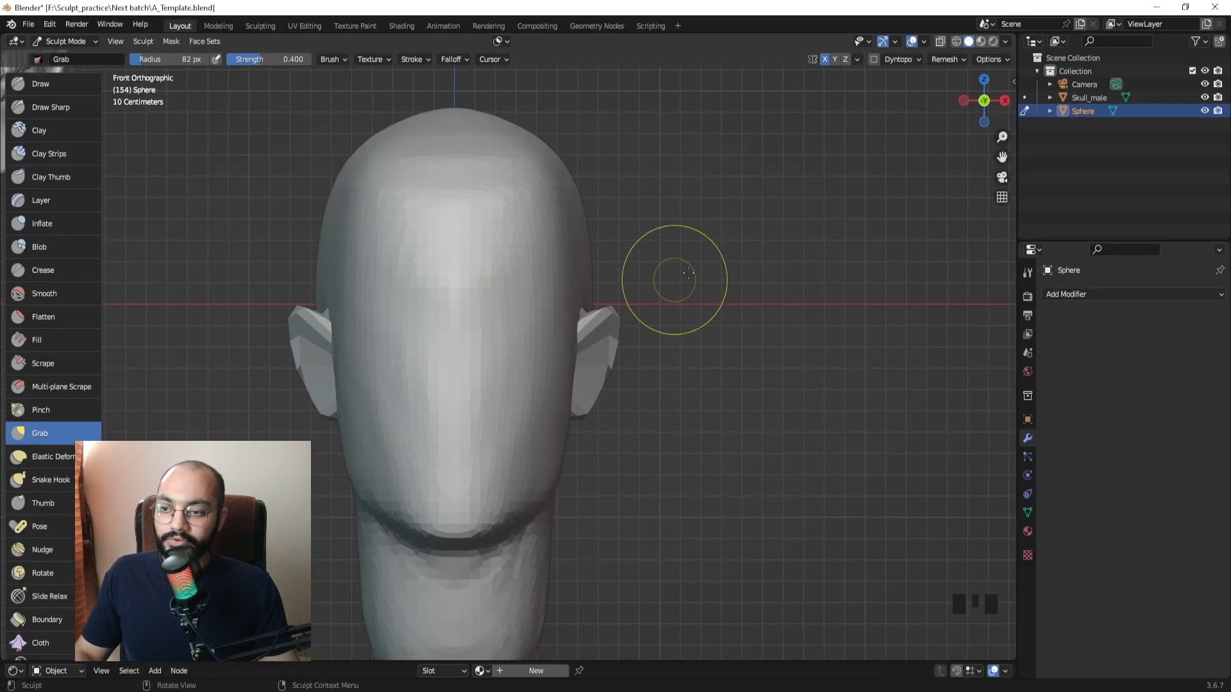
pyautogui.moveTo(654, 294)
pyautogui.keyDown('ctrl'); pyautogui.mouseDown(button='middle')
pyautogui.moveTo(648, 333)
pyautogui.moveTo(621, 297)
pyautogui.moveTo(698, 313)
pyautogui.moveTo(688, 288)
pyautogui.moveTo(617, 255)
pyautogui.mouseUp(button='middle'); pyautogui.keyUp('ctrl')
pyautogui.press('KP_1')
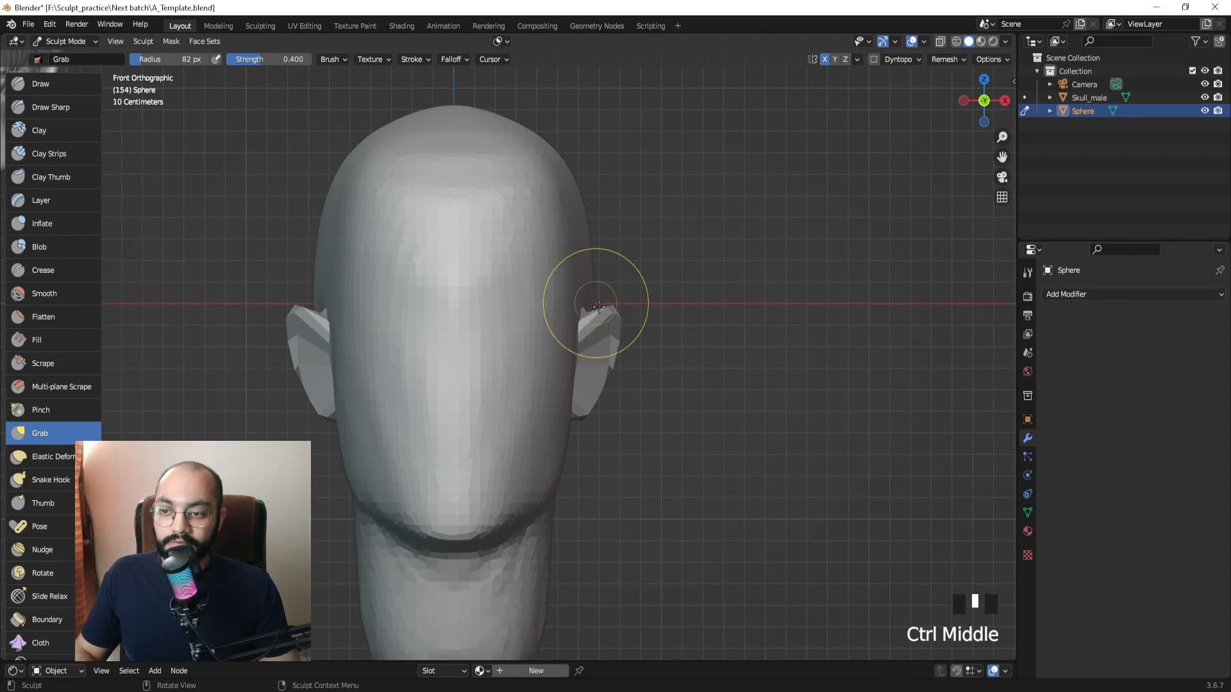
pyautogui.moveTo(598, 306)
pyautogui.keyDown('ctrl'); pyautogui.mouseDown(button='middle')
pyautogui.moveTo(593, 327)
pyautogui.moveTo(487, 366)
pyautogui.moveTo(425, 302)
pyautogui.moveTo(472, 360)
pyautogui.moveTo(527, 347)
pyautogui.moveTo(565, 360)
pyautogui.moveTo(503, 282)
pyautogui.moveTo(522, 352)
pyautogui.moveTo(539, 270)
pyautogui.moveTo(511, 177)
pyautogui.mouseUp(button='middle'); pyautogui.keyUp('ctrl')
pyautogui.press('f')
pyautogui.press('f')
pyautogui.click(410, 304)
# Try a cheekbone stroke from the ear toward the face with the Draw brush at a 55 px radius.
pyautogui.click(40, 84)
pyautogui.press('f')
pyautogui.press('f')
pyautogui.click(515, 377)
pyautogui.press('f')
pyautogui.click(545, 359)
pyautogui.press('f')
pyautogui.click(570, 353)
pyautogui.keyDown('shift'); pyautogui.moveTo(592, 399); pyautogui.dragTo(590, 345, button='middle'); pyautogui.keyUp('shift')
pyautogui.moveTo(592, 336); pyautogui.dragTo(510, 363)
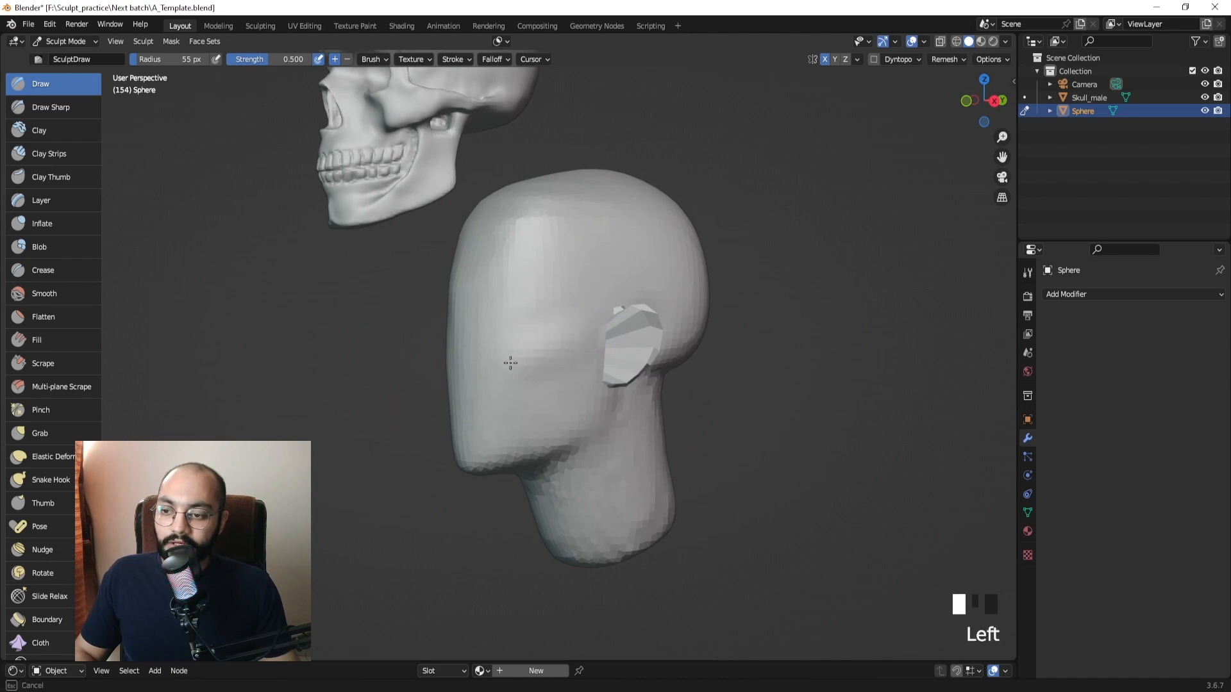
# Examine the skull's cheekbone arch in right side view and compare its position with the sculpted head.
pyautogui.keyDown('shift'); pyautogui.moveTo(509, 137); pyautogui.dragTo(538, 270, button='middle'); pyautogui.keyUp('shift')
pyautogui.moveTo(537, 266); pyautogui.dragTo(486, 261, button='middle')
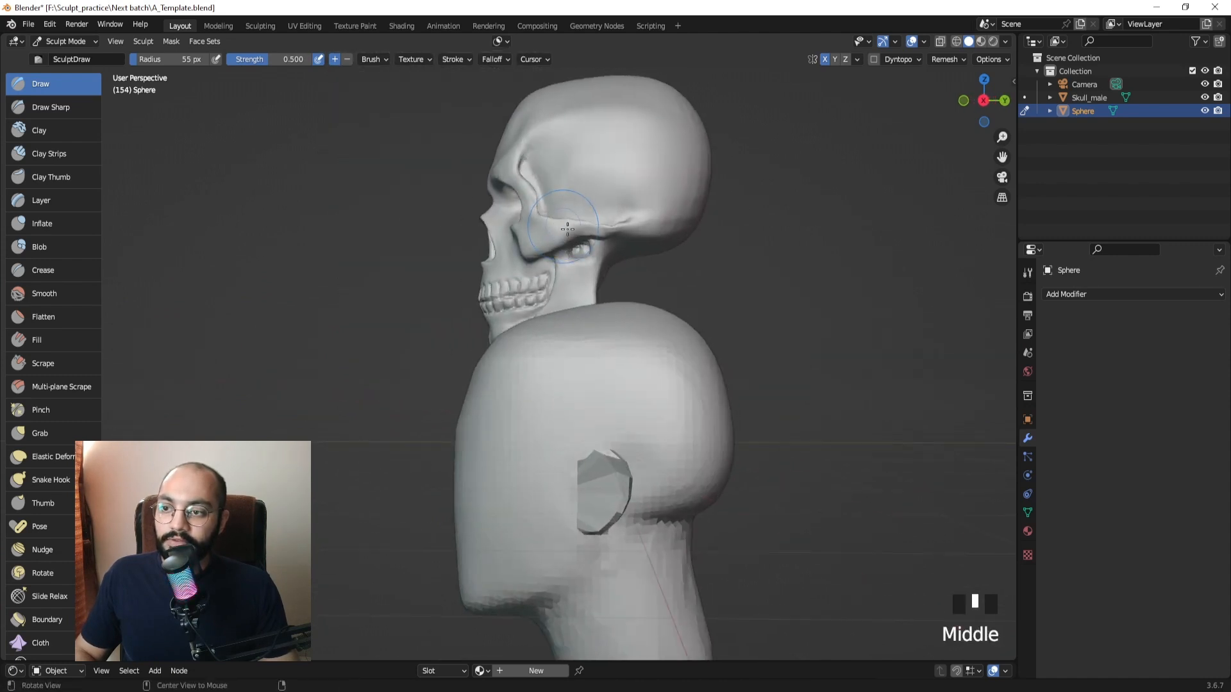
pyautogui.moveTo(581, 227); pyautogui.dragTo(575, 226, button='middle')
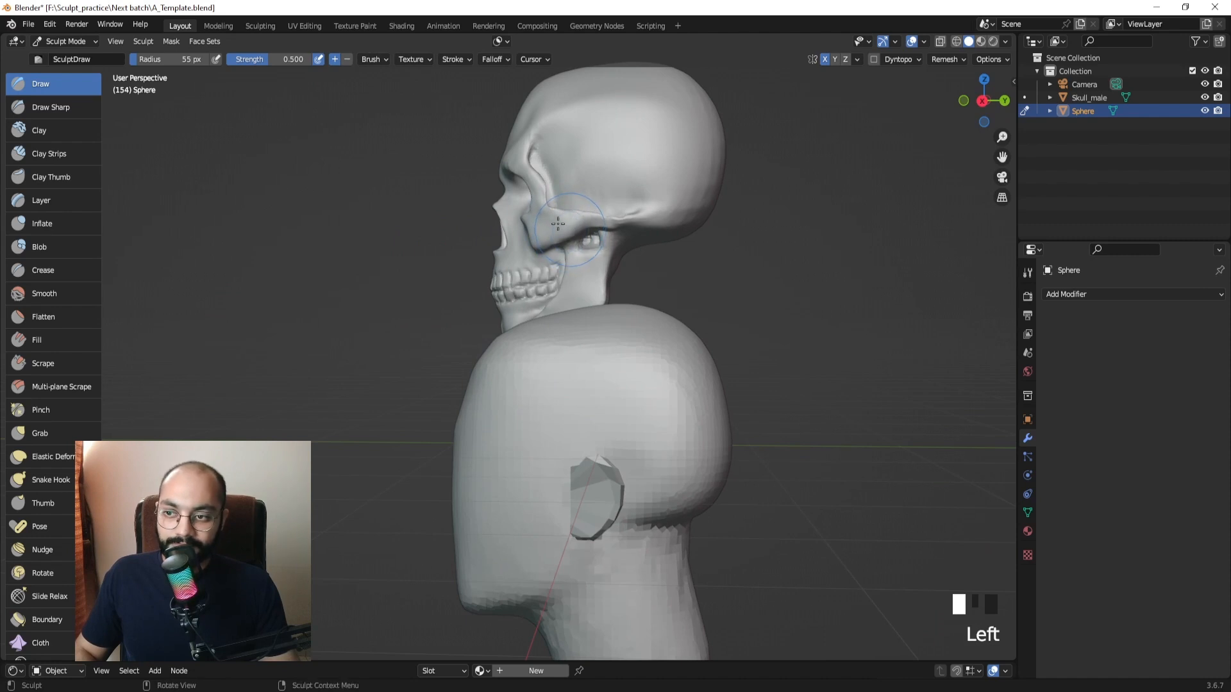
pyautogui.press('KP_2')
pyautogui.press('KP_3')
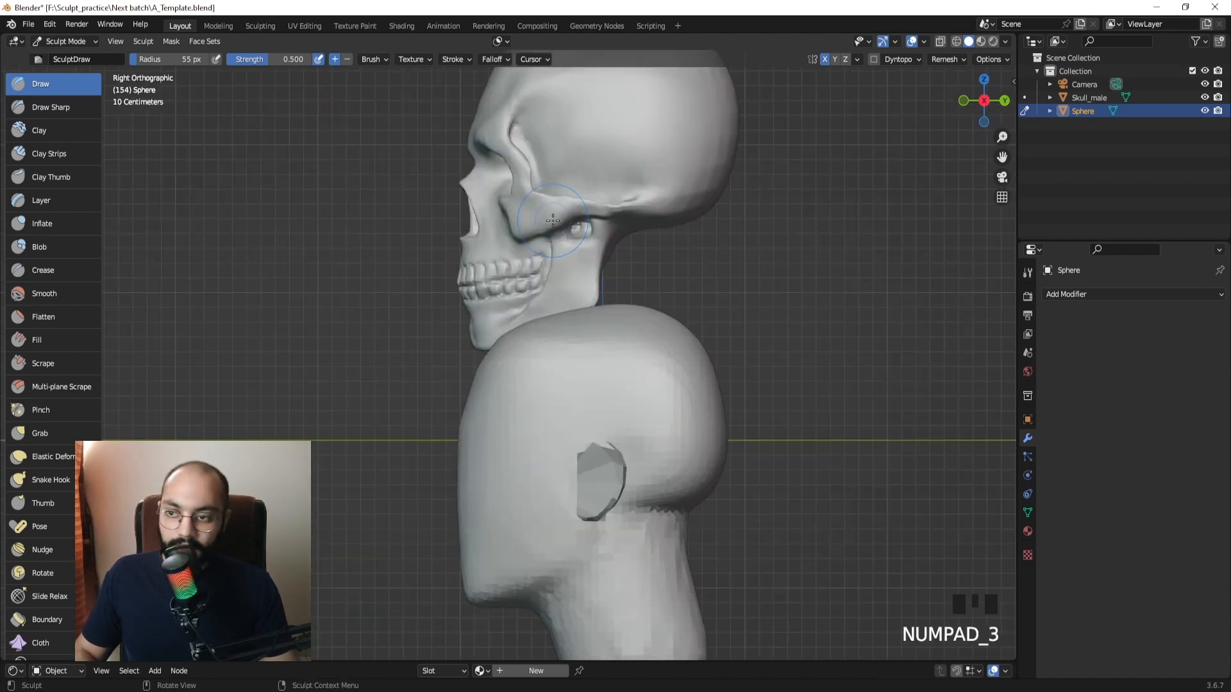
pyautogui.keyDown('shift'); pyautogui.moveTo(731, 224); pyautogui.dragTo(736, 275, button='middle'); pyautogui.keyUp('shift')
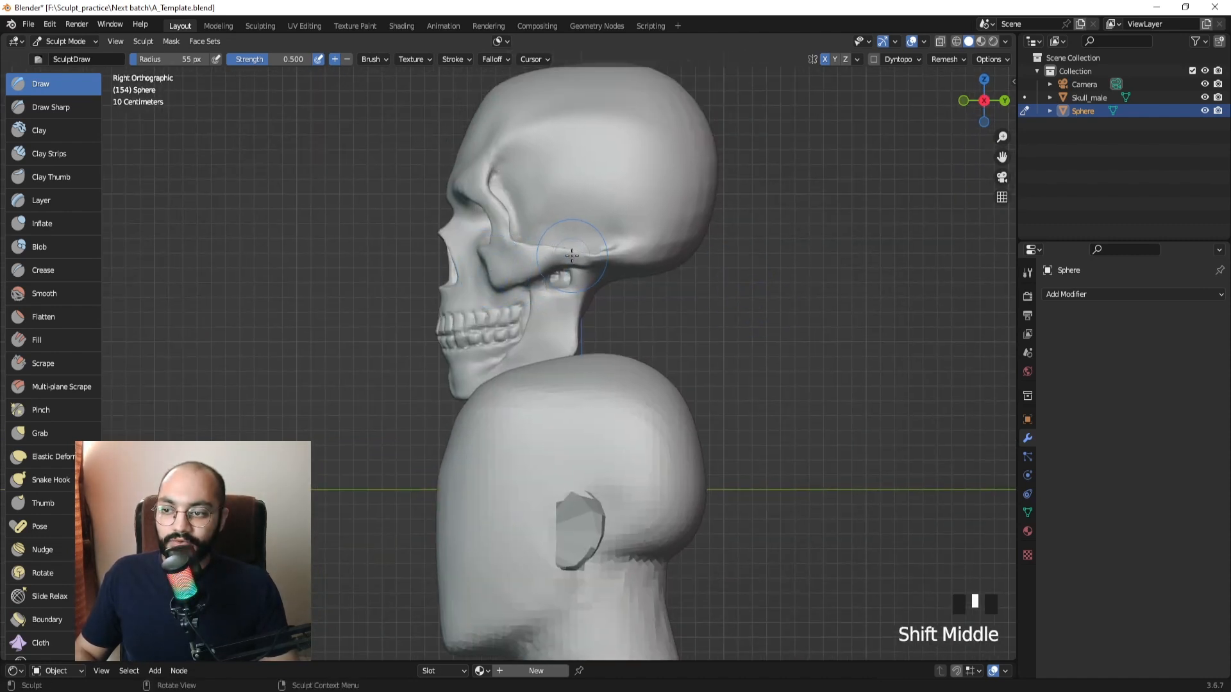
pyautogui.moveTo(493, 310); pyautogui.dragTo(545, 366, button='middle')
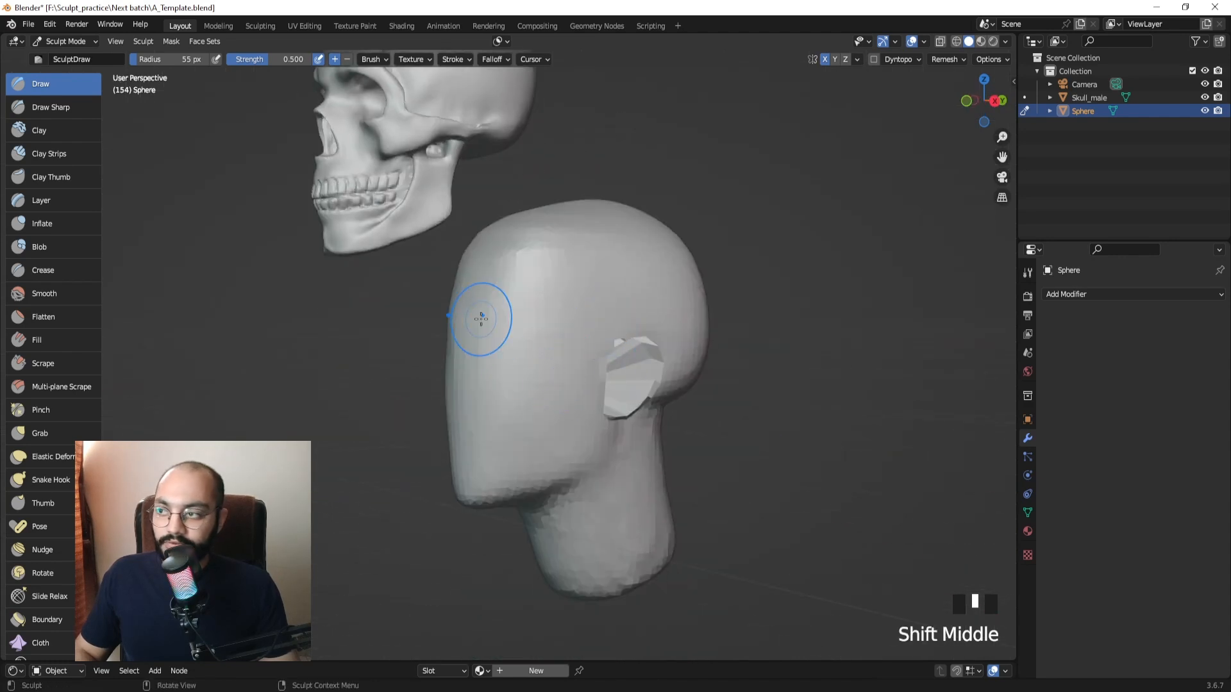
# Try outlining the temple area beside the forehead with the Draw brush.
pyautogui.keyDown('ctrl'); pyautogui.moveTo(554, 410); pyautogui.dragTo(555, 359, button='middle'); pyautogui.keyUp('ctrl')
pyautogui.moveTo(545, 276)
pyautogui.mouseDown()
pyautogui.moveTo(568, 352)
pyautogui.moveTo(523, 369)
pyautogui.mouseUp()
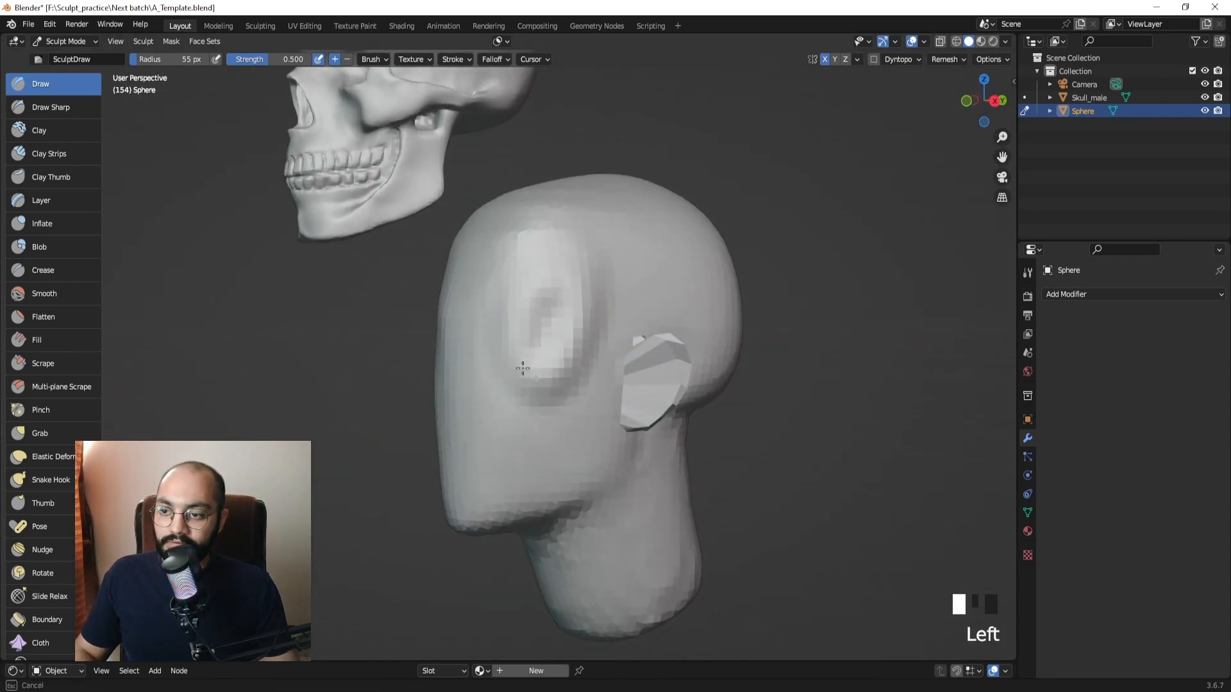
pyautogui.hotkey('ctrl', 'z')
# Carve hollows below the cheekbones with the inverted Draw brush and smooth them at a 112 px radius.
pyautogui.moveTo(569, 360)
pyautogui.keyDown('shift'); pyautogui.mouseDown(button='middle')
pyautogui.moveTo(586, 352)
pyautogui.moveTo(558, 384)
pyautogui.moveTo(575, 389)
pyautogui.mouseUp(button='middle'); pyautogui.keyUp('shift')
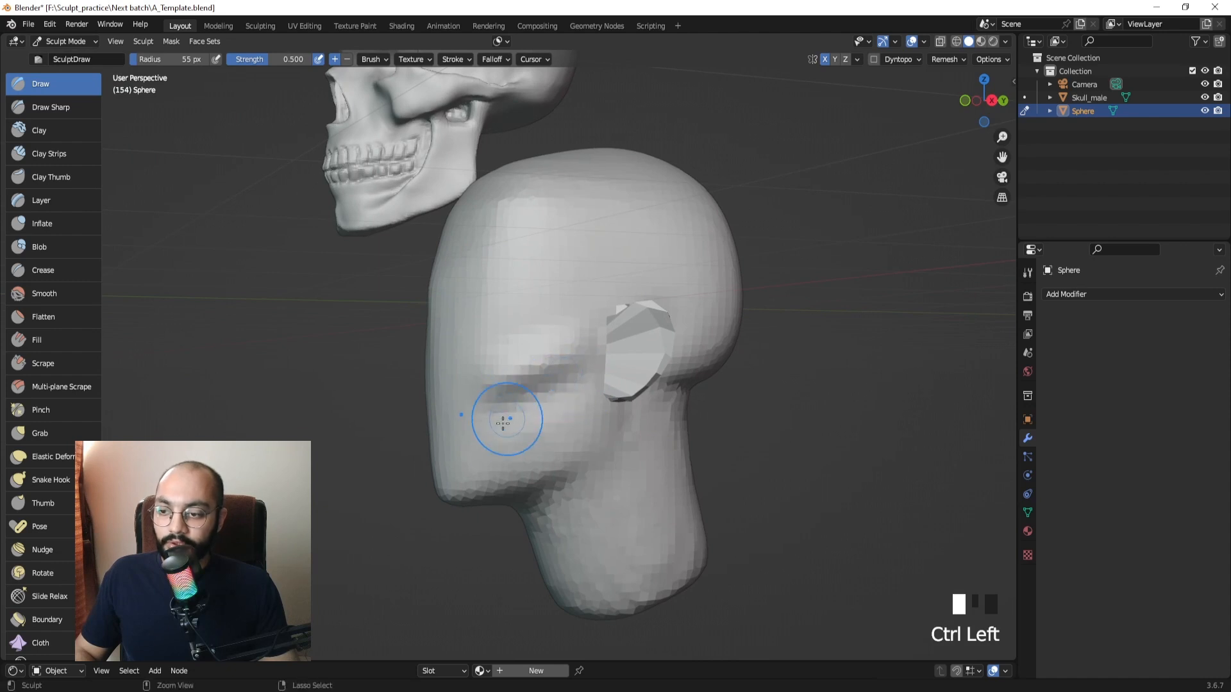
pyautogui.moveTo(541, 412); pyautogui.dragTo(585, 434, button='middle')
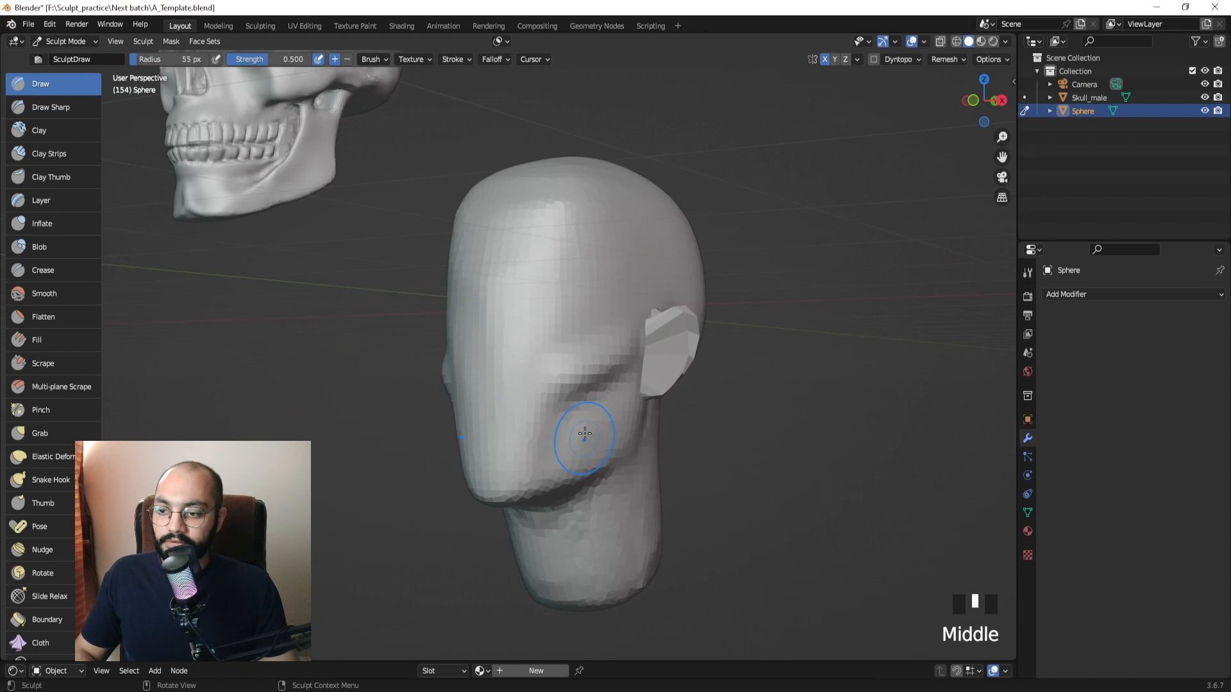
pyautogui.press('f')
pyautogui.click(626, 360)
pyautogui.keyDown('shift'); pyautogui.moveTo(621, 360); pyautogui.dragTo(567, 373); pyautogui.keyUp('shift')
pyautogui.moveTo(540, 411)
pyautogui.keyDown('shift'); pyautogui.mouseDown()
pyautogui.moveTo(538, 429)
pyautogui.moveTo(621, 346)
pyautogui.mouseUp(); pyautogui.keyUp('shift')
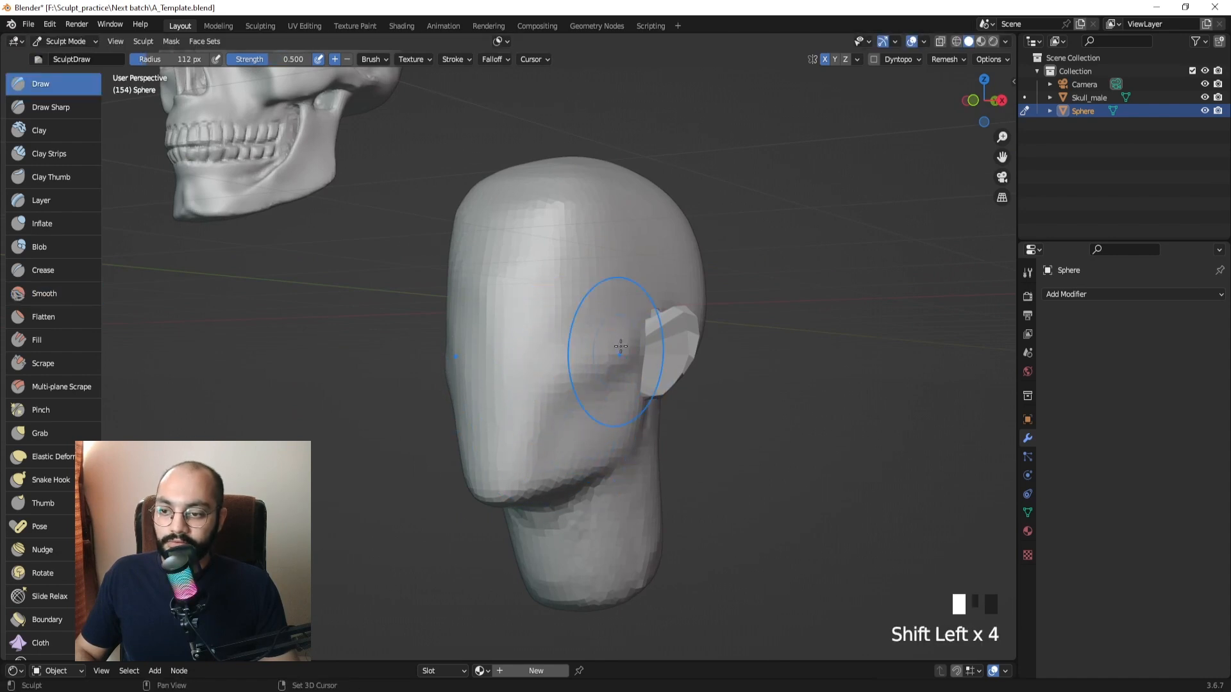
pyautogui.moveTo(632, 415); pyautogui.dragTo(486, 439, button='middle')
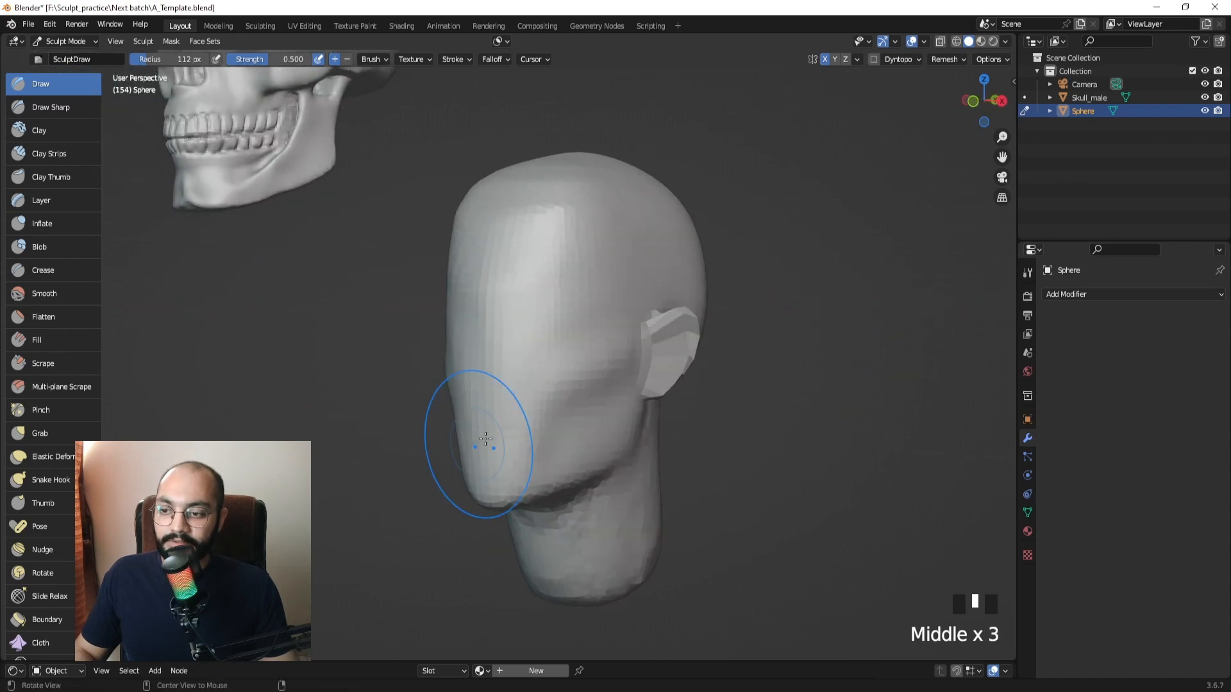
# Switch sculpting to Skull_male and set up the Paint brush with a pink color.
pyautogui.moveTo(522, 333); pyautogui.dragTo(481, 225, button='middle')
pyautogui.hotkey('alt', 'q')
pyautogui.moveTo(59, 654); pyautogui.dragTo(59, 448, button='middle')
pyautogui.click(41, 557)
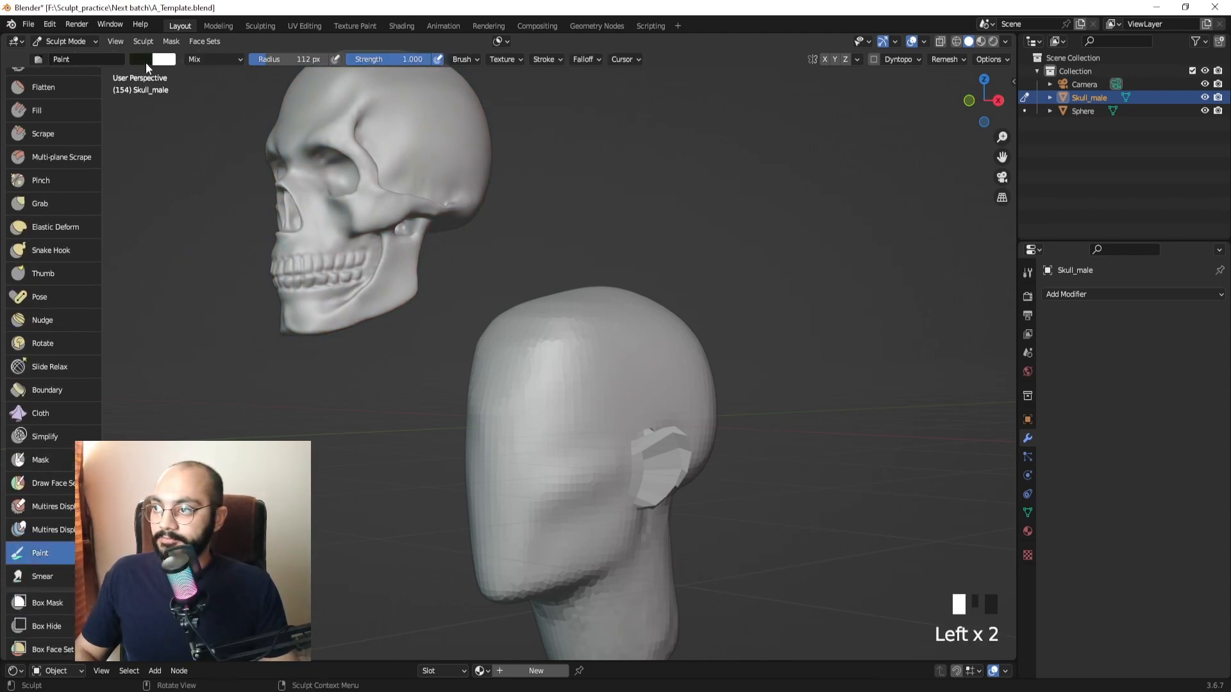
pyautogui.click(145, 62)
pyautogui.moveTo(242, 146); pyautogui.dragTo(249, 91)
# Paint the skull's cheekbone arch pink with the brush radius reduced to 42 px.
pyautogui.press('f')
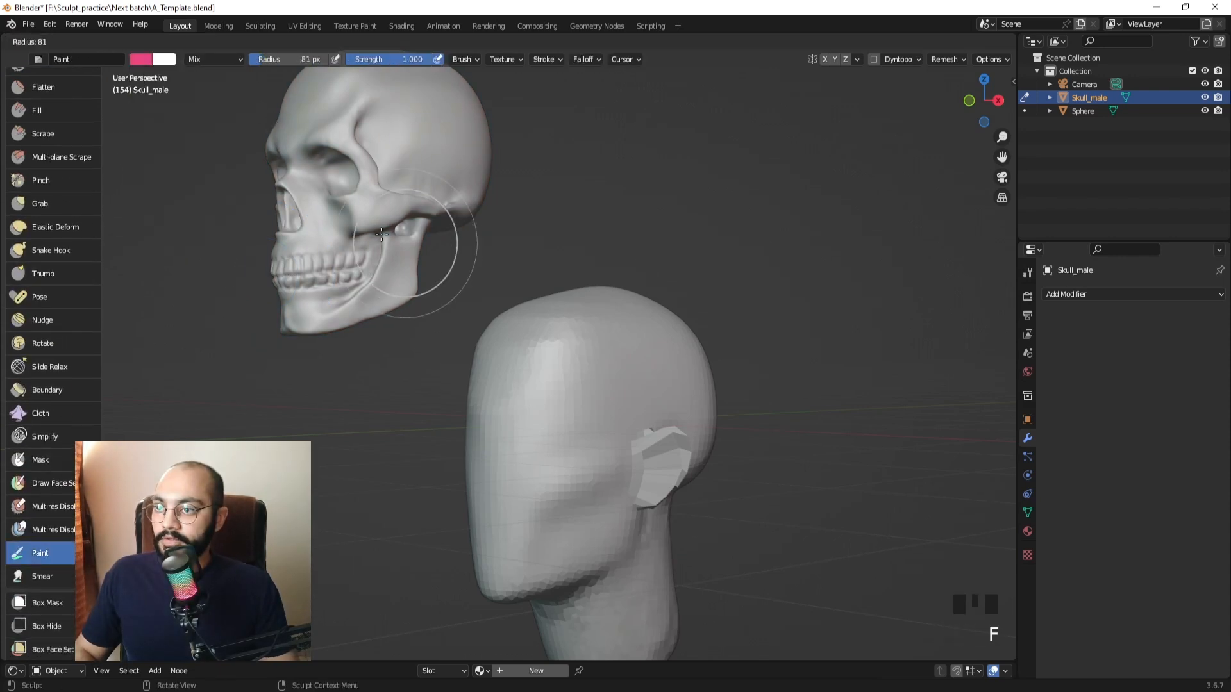
pyautogui.click(465, 252)
pyautogui.press('f')
pyautogui.click(423, 221)
pyautogui.moveTo(407, 207)
pyautogui.mouseDown()
pyautogui.moveTo(360, 216)
pyautogui.moveTo(413, 206)
pyautogui.moveTo(444, 218)
pyautogui.mouseUp()
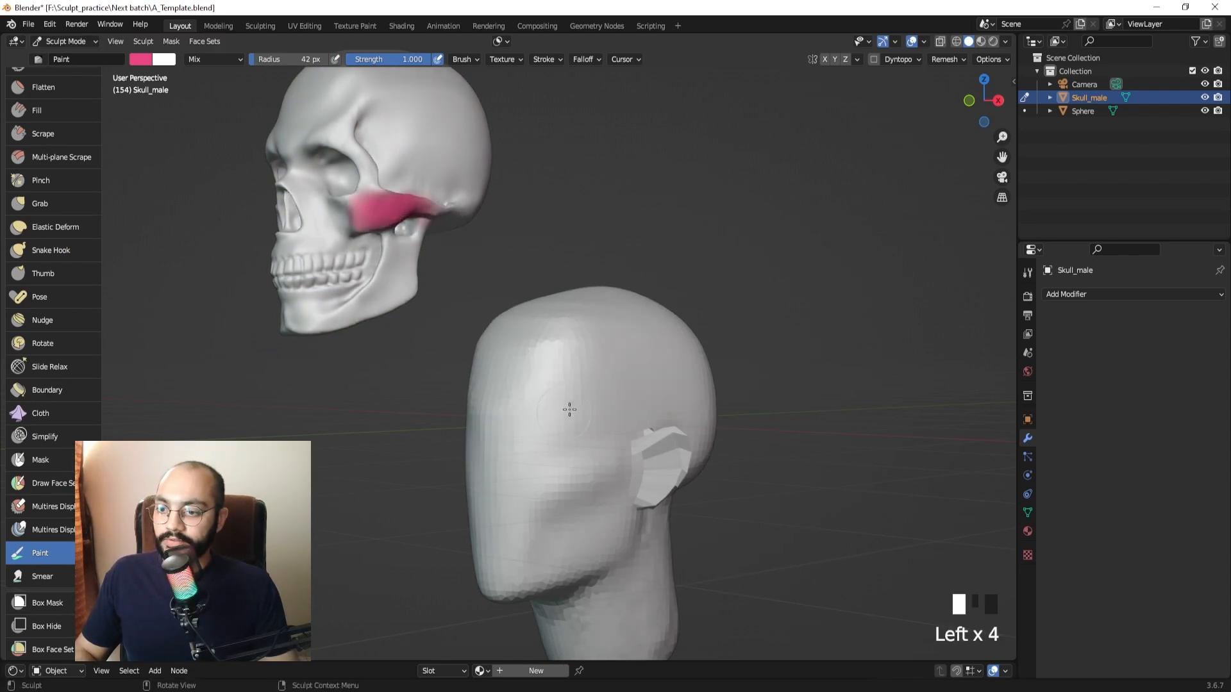
# Switch sculpting back to the head and choose the Clay Strips brush.
pyautogui.hotkey('alt', 'q')
pyautogui.keyDown('shift'); pyautogui.moveTo(686, 363); pyautogui.dragTo(556, 291, button='middle'); pyautogui.keyUp('shift')
pyautogui.hotkey('ctrl', 'Tab')
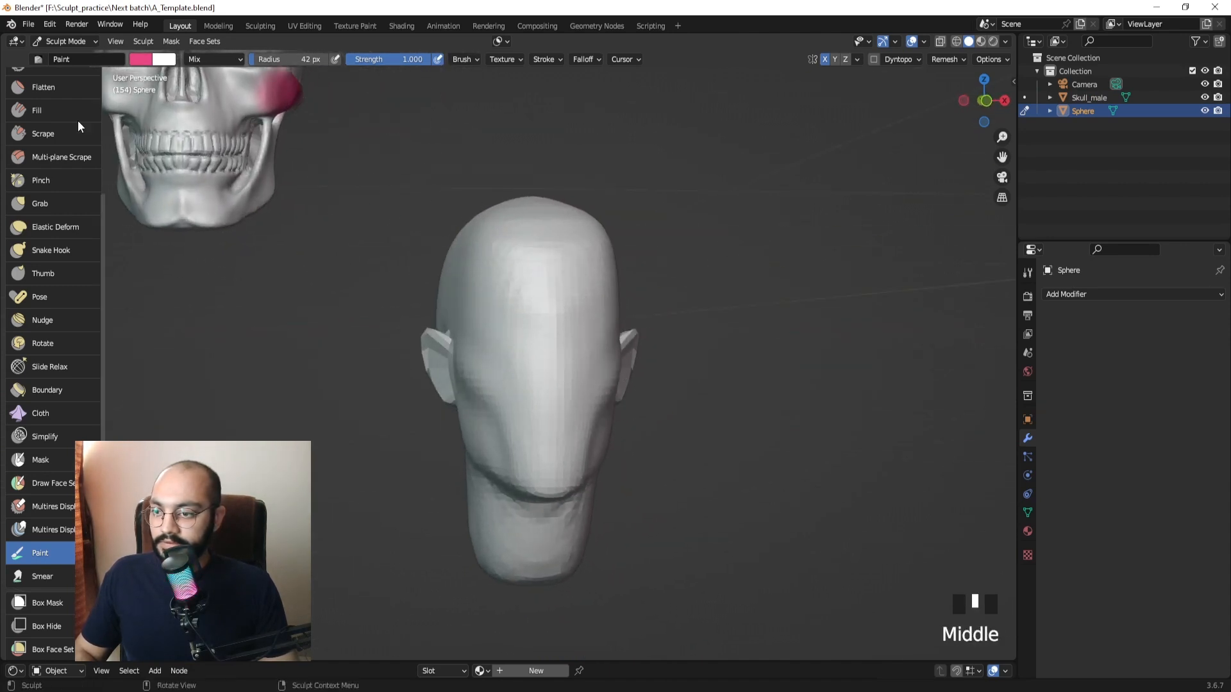
pyautogui.click(57, 113)
pyautogui.moveTo(57, 124); pyautogui.dragTo(24, 410, button='middle')
pyautogui.middleClick(25, 409)
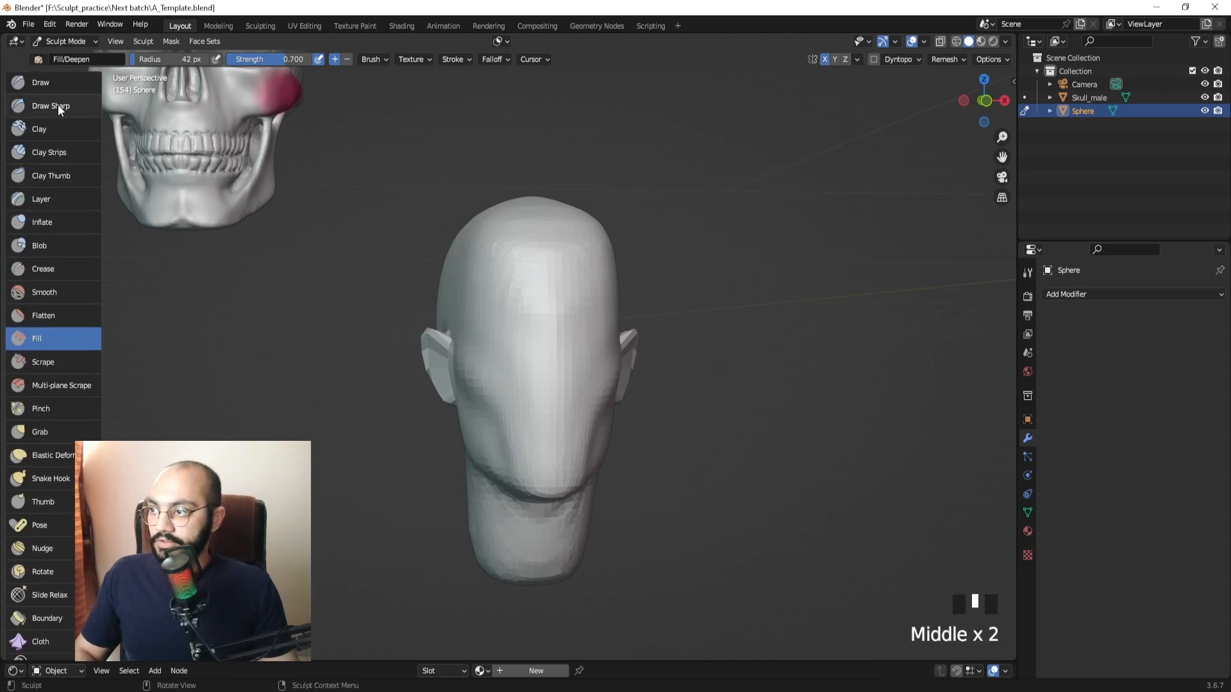
pyautogui.click(54, 157)
pyautogui.moveTo(544, 371); pyautogui.dragTo(555, 358, button='middle')
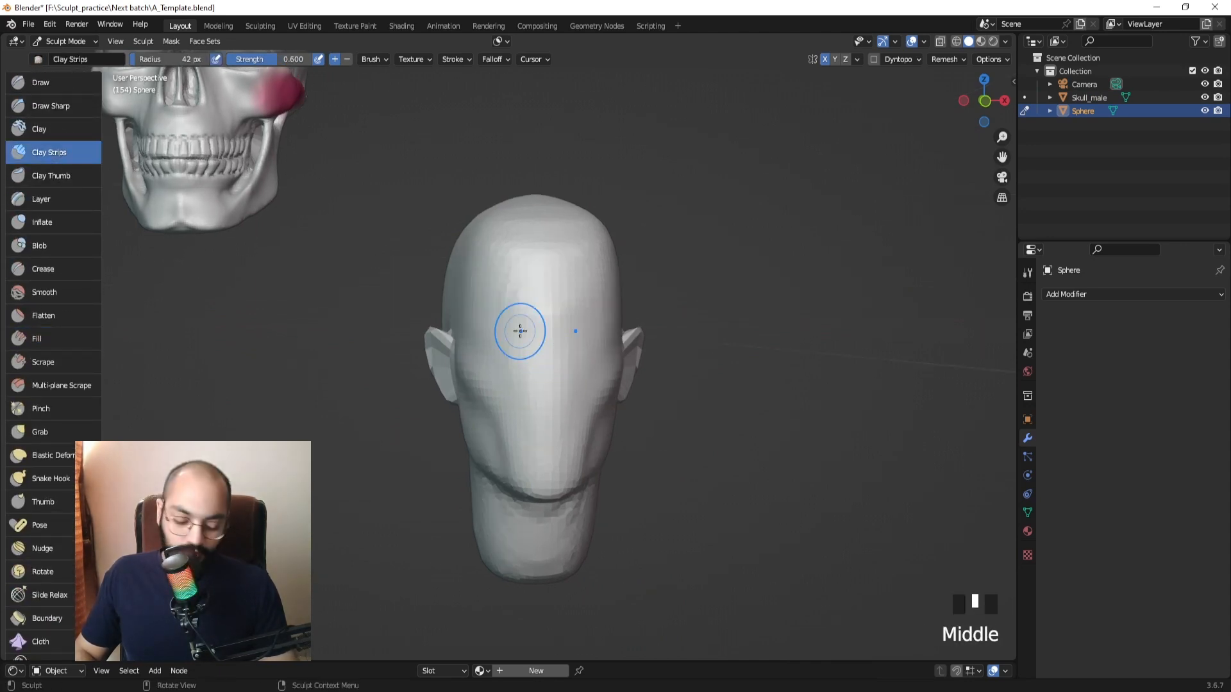
# Switch sculpting to Skull_male and paint both eye sockets pink with X symmetry and the Paint brush radius reduced to 17 px.
pyautogui.press('KP_1')
pyautogui.keyDown('shift'); pyautogui.moveTo(708, 239); pyautogui.dragTo(603, 324, button='middle'); pyautogui.keyUp('shift')
pyautogui.hotkey('alt', 'q')
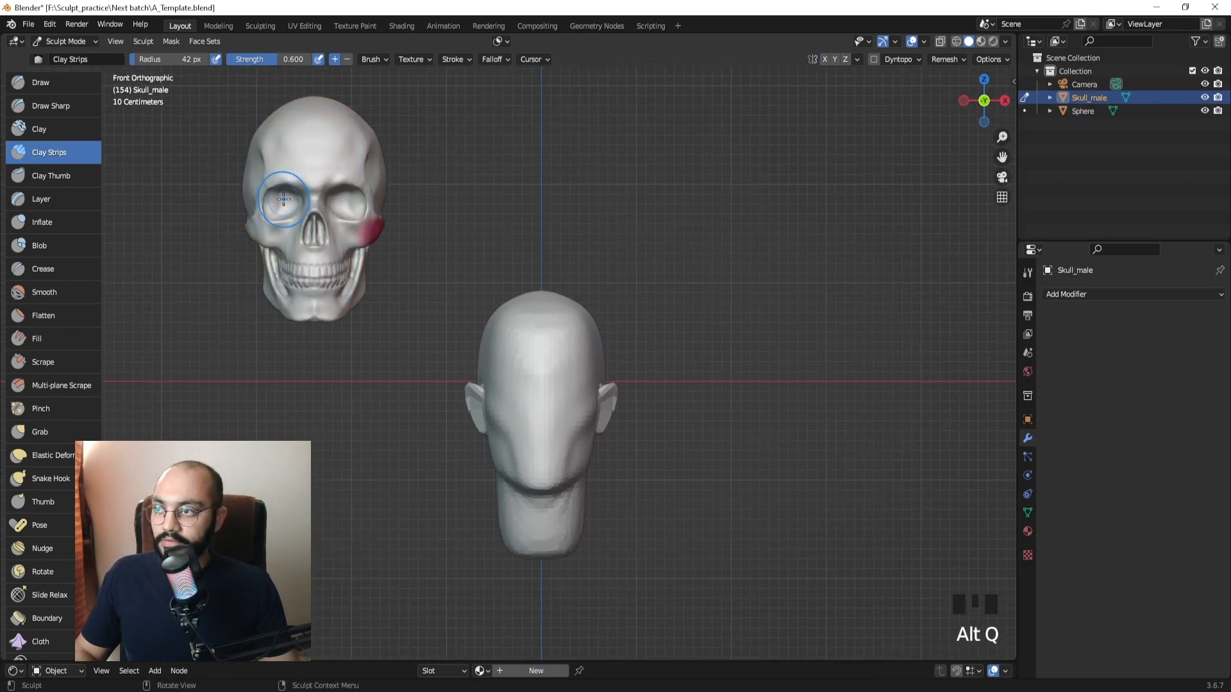
pyautogui.scroll(-6, 49, 462)
pyautogui.click(47, 576)
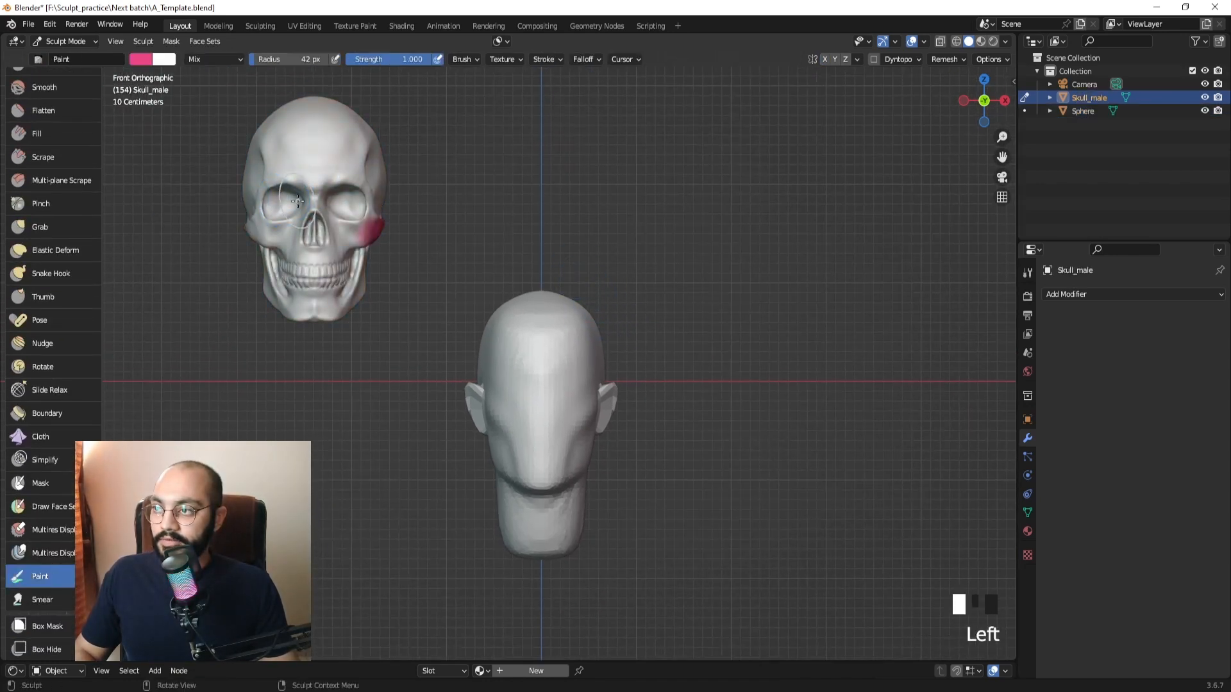
pyautogui.moveTo(268, 206); pyautogui.dragTo(304, 194)
pyautogui.hotkey('ctrl', 'z')
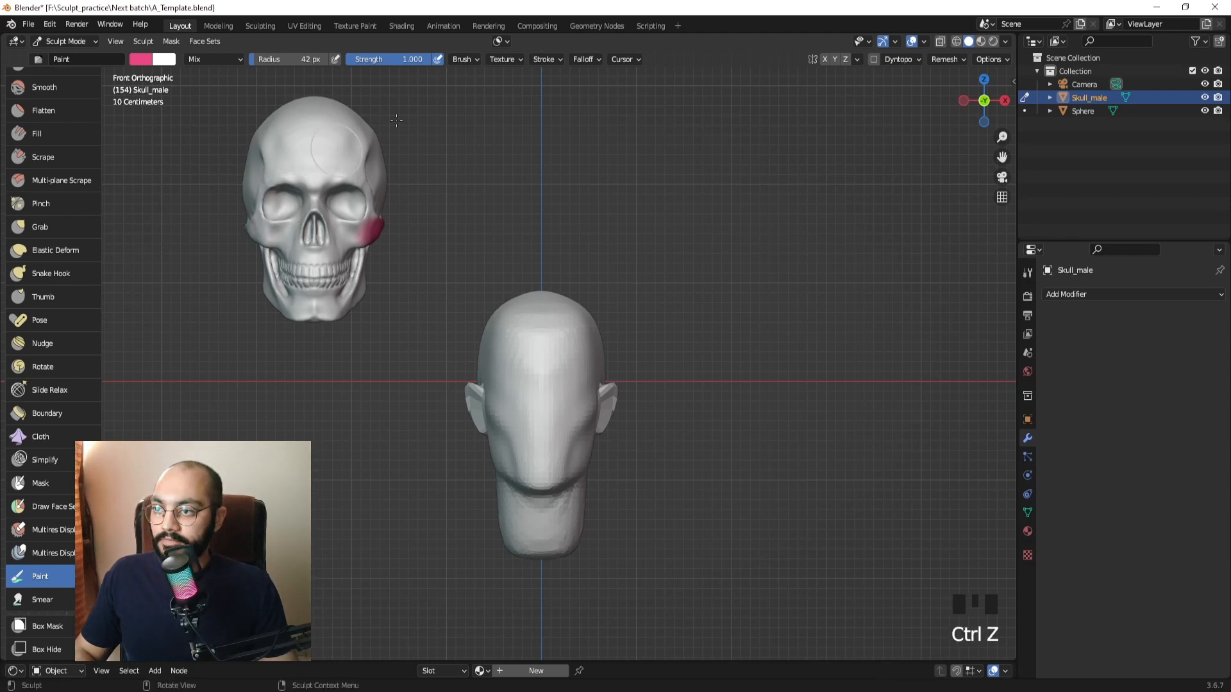
pyautogui.press('f')
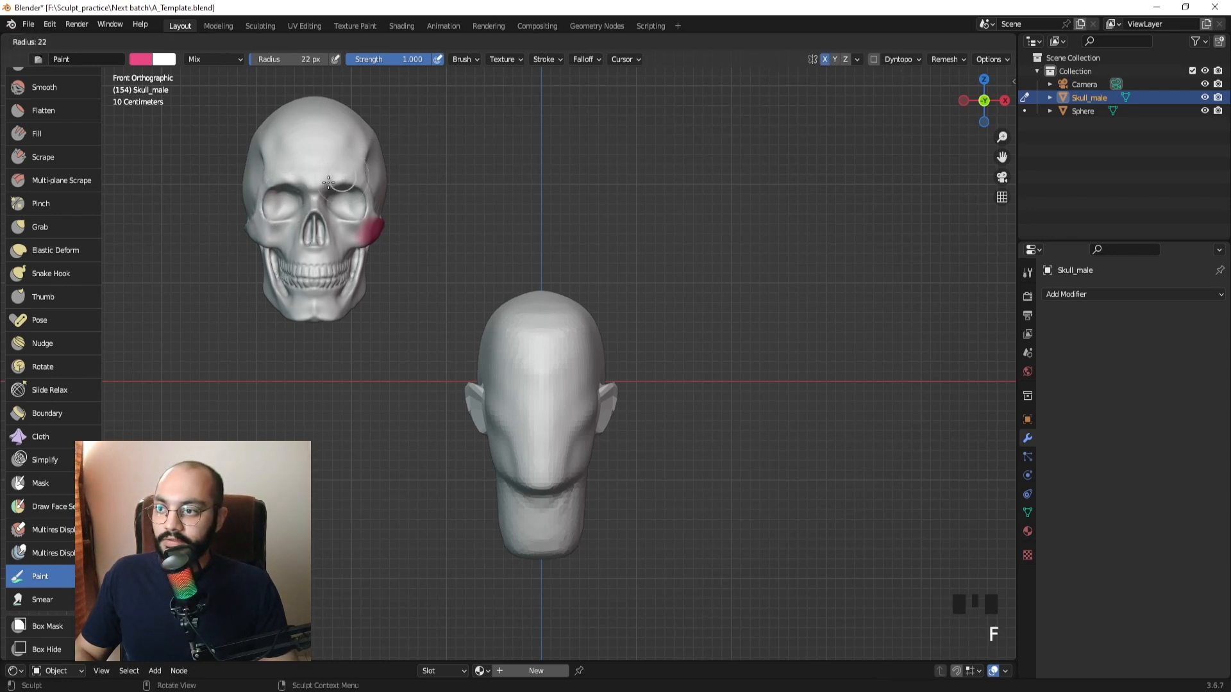
pyautogui.click(313, 193)
pyautogui.moveTo(332, 185)
pyautogui.mouseDown()
pyautogui.moveTo(358, 186)
pyautogui.moveTo(350, 213)
pyautogui.moveTo(347, 204)
pyautogui.moveTo(385, 203)
pyautogui.mouseUp()
# Transfer sculpting from Skull_male to the head and demonstrate switching back and forth between the two objects.
pyautogui.hotkey('alt', 'q')
pyautogui.keyDown('shift'); pyautogui.moveTo(549, 382); pyautogui.dragTo(544, 348, button='middle'); pyautogui.keyUp('shift')
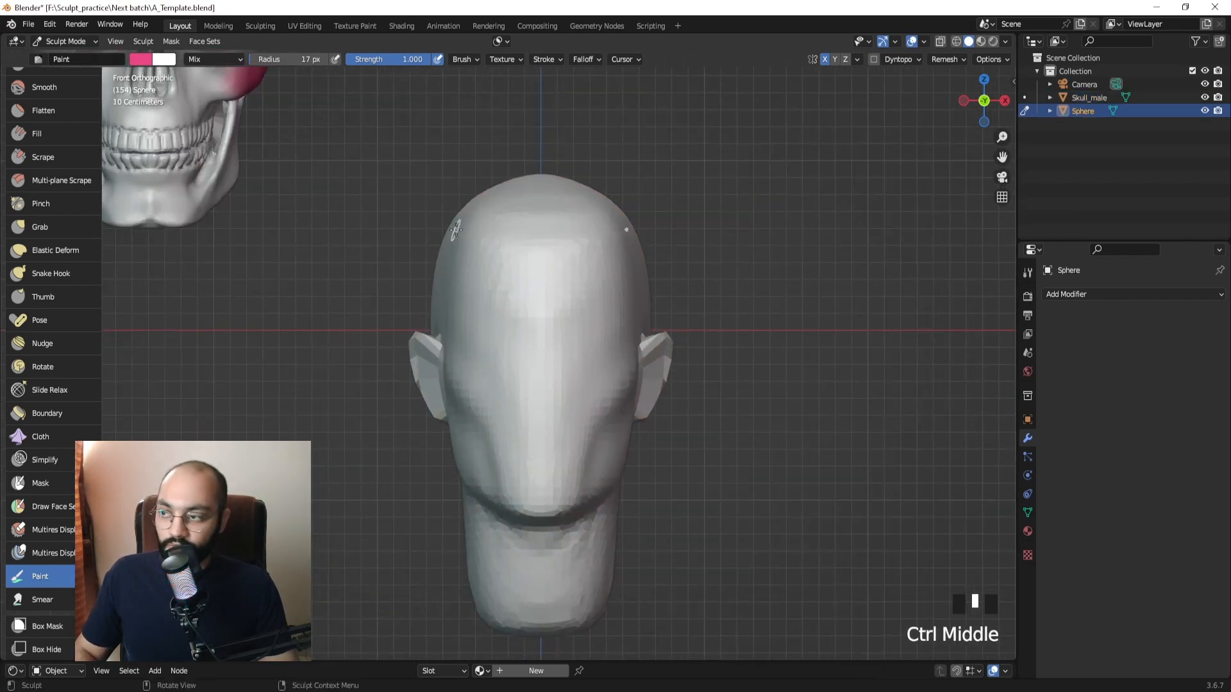
pyautogui.keyDown('ctrl'); pyautogui.moveTo(456, 230); pyautogui.dragTo(466, 353, button='middle'); pyautogui.keyUp('ctrl')
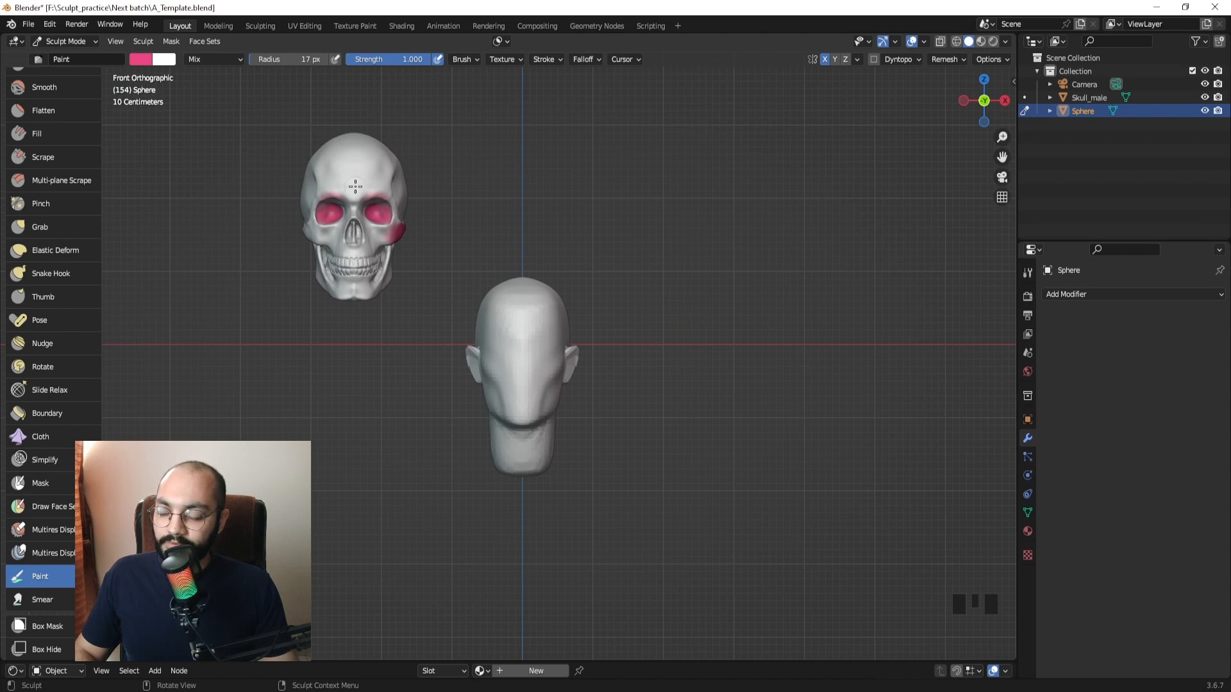
pyautogui.hotkey('alt', 'q')
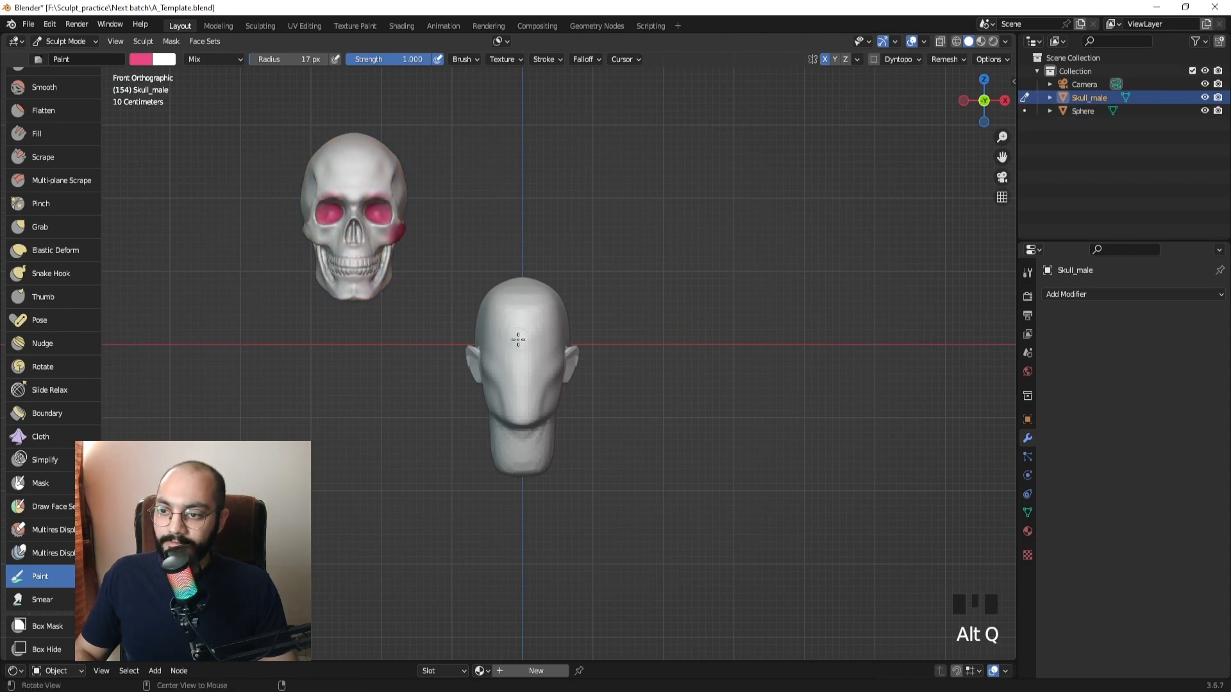
pyautogui.hotkey('alt', 'q')
pyautogui.hotkey('alt', 'q')
pyautogui.hotkey('alt', 'q')
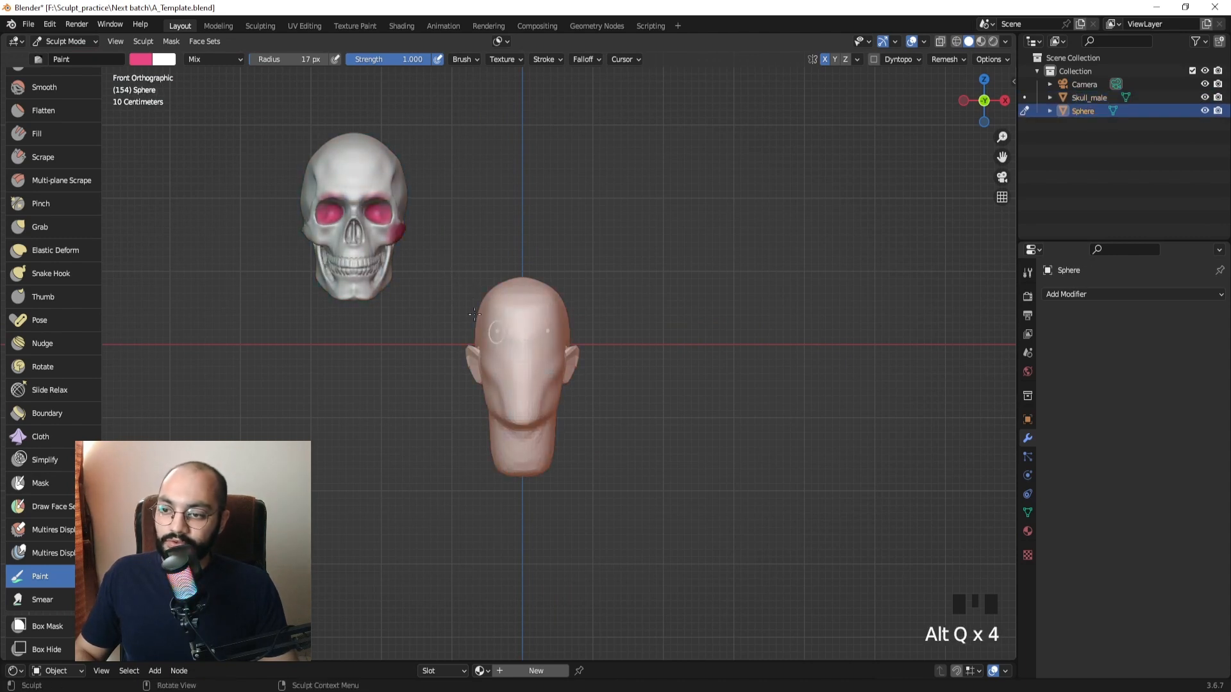
pyautogui.hotkey('alt', 'q')
pyautogui.hotkey('alt', 'q')
# Select Skull_male through Object Mode, return to Sculpt Mode, and transfer sculpting back to the head.
pyautogui.hotkey('ctrl', 'Tab')
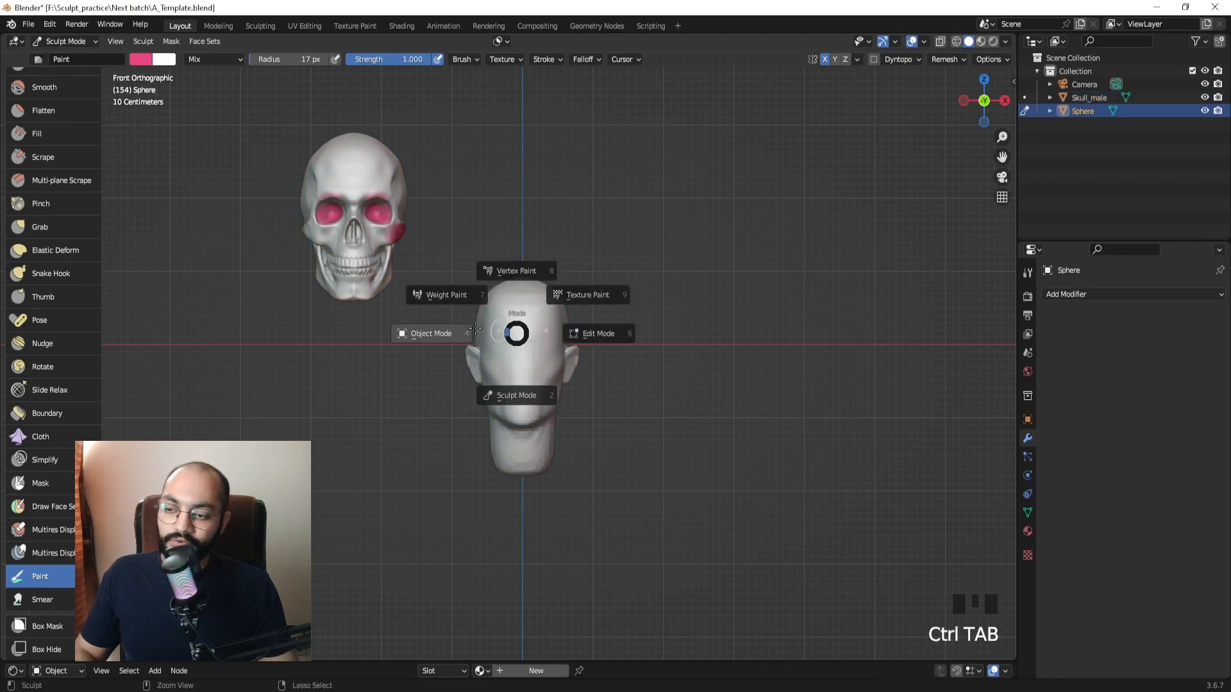
pyautogui.click(474, 331)
pyautogui.click(390, 155)
pyautogui.hotkey('ctrl', 'Tab')
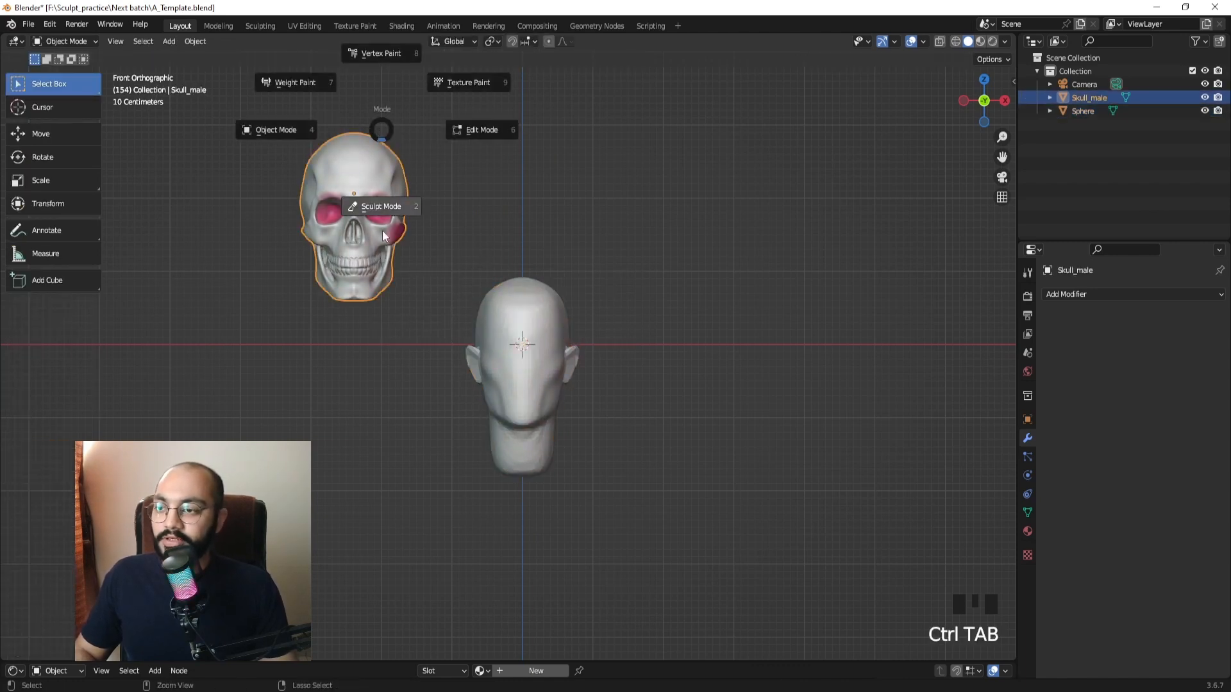
pyautogui.click(374, 215)
pyautogui.hotkey('alt', 'q')
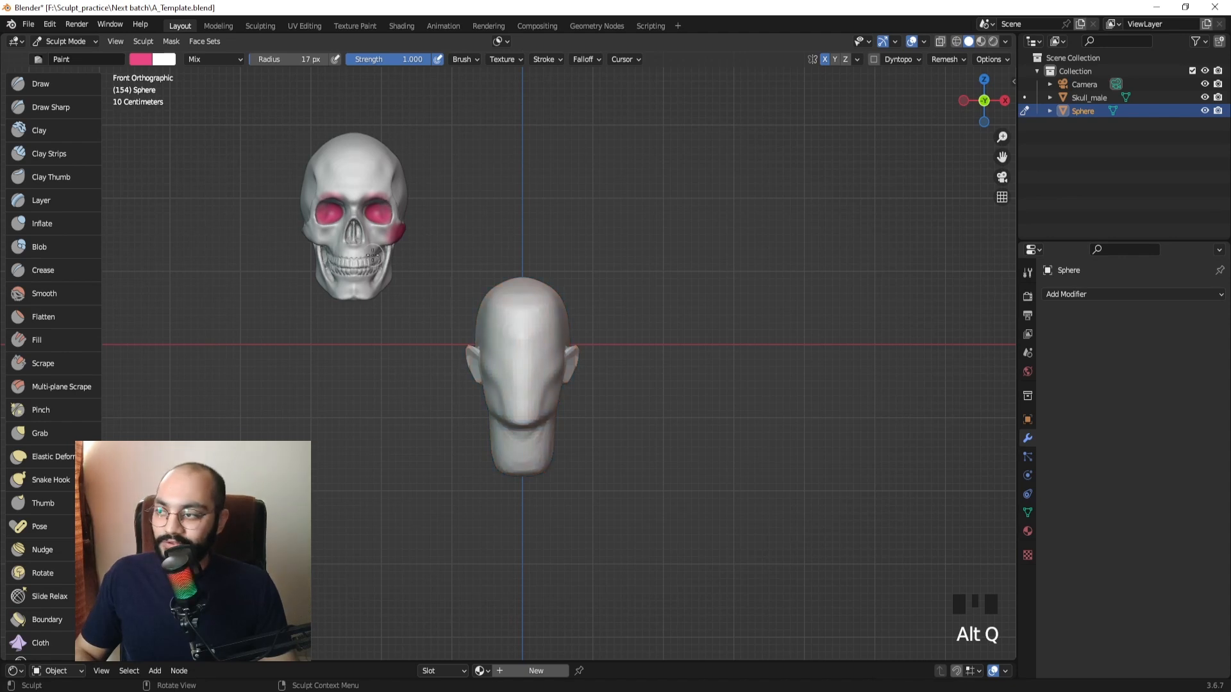
# Carve both eye sockets into the front of the head with the inverted Draw brush at a radius of about 56 px.
pyautogui.click(70, 88)
pyautogui.moveTo(488, 364)
pyautogui.keyDown('ctrl'); pyautogui.mouseDown(button='middle')
pyautogui.moveTo(507, 246)
pyautogui.moveTo(510, 420)
pyautogui.mouseUp(button='middle'); pyautogui.keyUp('ctrl')
pyautogui.keyDown('ctrl'); pyautogui.moveTo(547, 313); pyautogui.dragTo(542, 333, button='middle'); pyautogui.keyUp('ctrl')
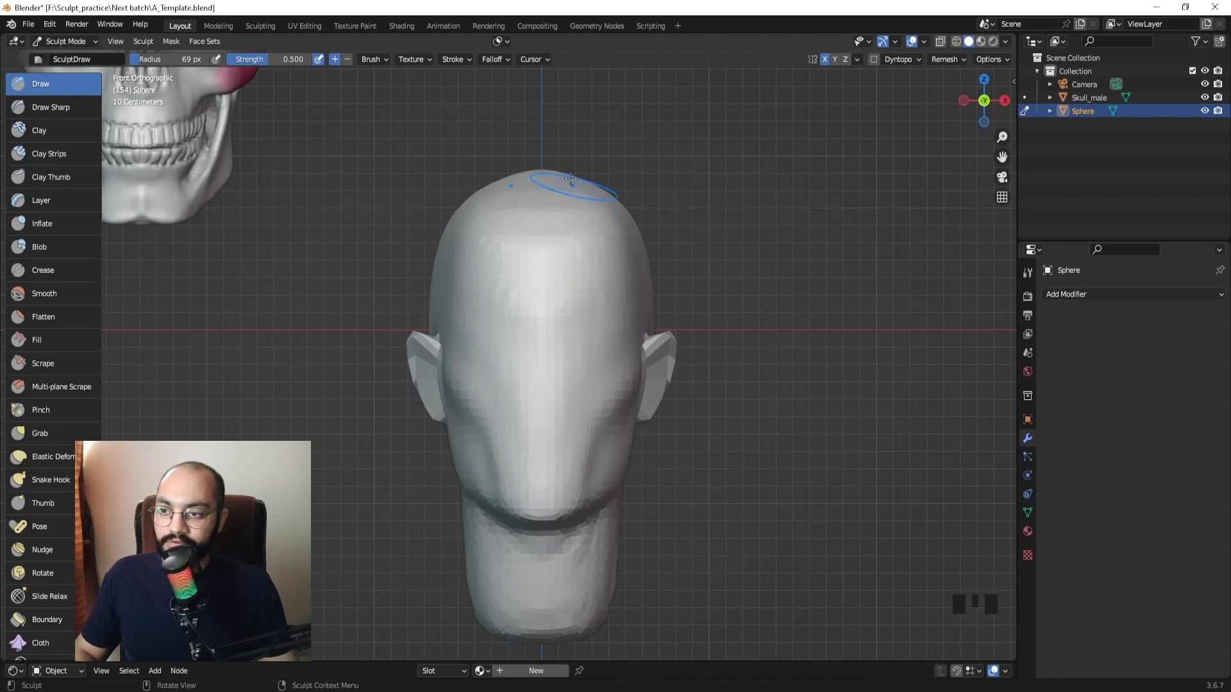
pyautogui.press('f')
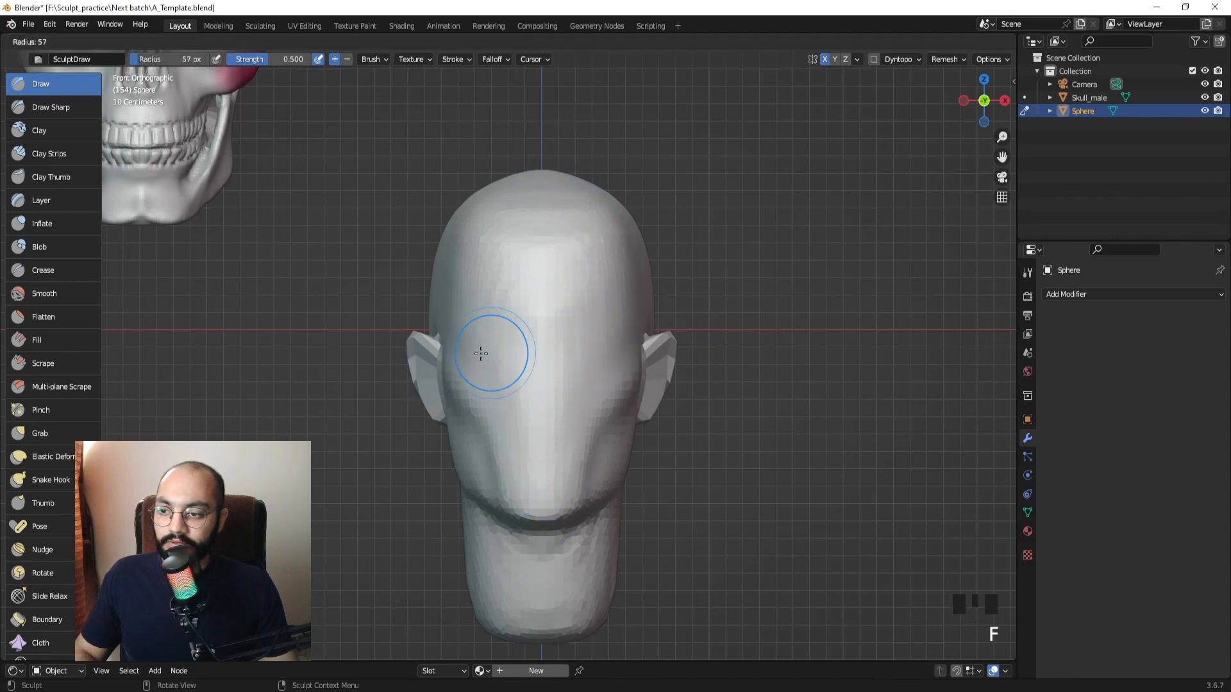
pyautogui.click(479, 354)
pyautogui.moveTo(510, 343)
pyautogui.keyDown('ctrl'); pyautogui.mouseDown()
pyautogui.moveTo(500, 367)
pyautogui.moveTo(471, 357)
pyautogui.moveTo(495, 340)
pyautogui.moveTo(518, 361)
pyautogui.moveTo(495, 357)
pyautogui.moveTo(506, 352)
pyautogui.mouseUp(); pyautogui.keyUp('ctrl')
pyautogui.press('f')
pyautogui.click(483, 357)
pyautogui.press('f')
pyautogui.click(535, 360)
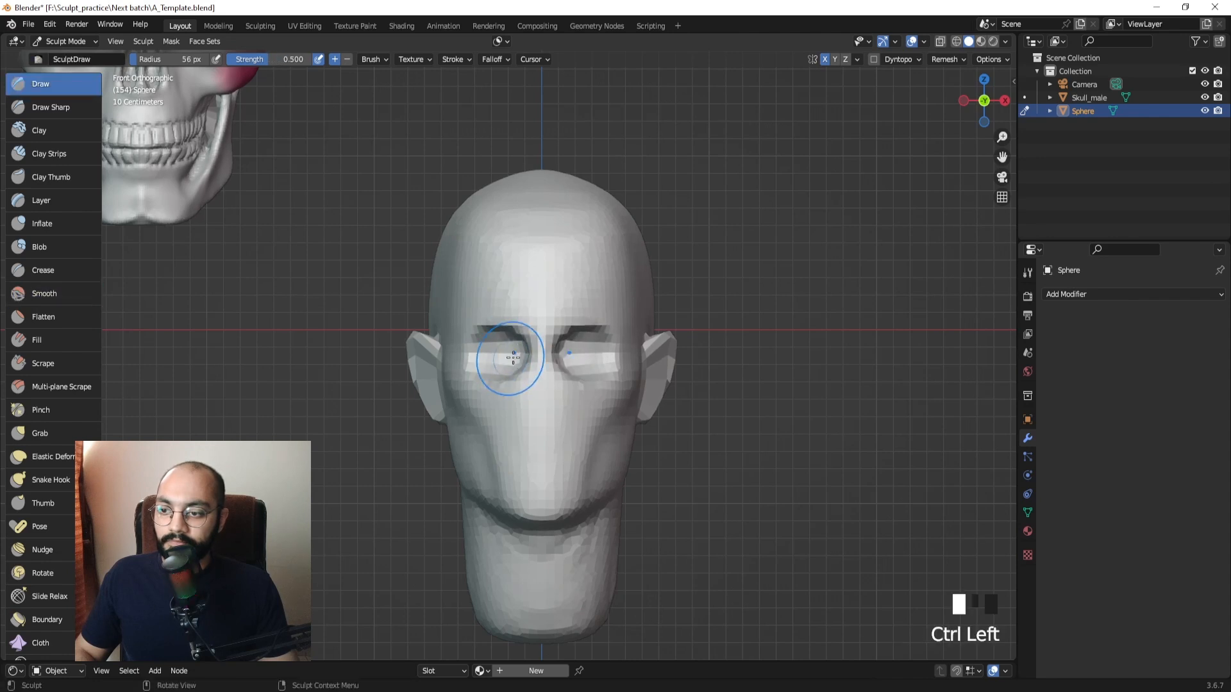
# In the right side view, push the nose bridge between the eye sockets inward with the Grab brush at a 73 px radius.
pyautogui.moveTo(513, 357)
pyautogui.mouseDown(button='middle')
pyautogui.moveTo(577, 359)
pyautogui.moveTo(527, 364)
pyautogui.mouseUp(button='middle')
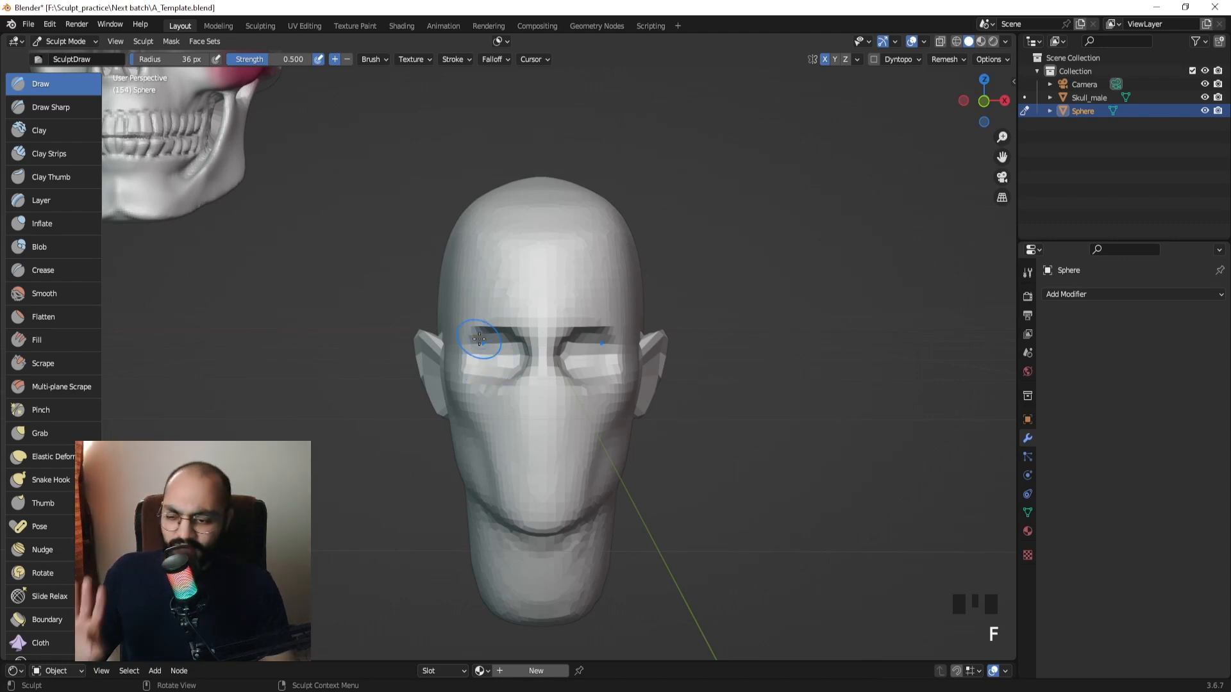
pyautogui.press('KP_3')
pyautogui.keyDown('ctrl'); pyautogui.moveTo(393, 276); pyautogui.dragTo(533, 338, button='middle'); pyautogui.keyUp('ctrl')
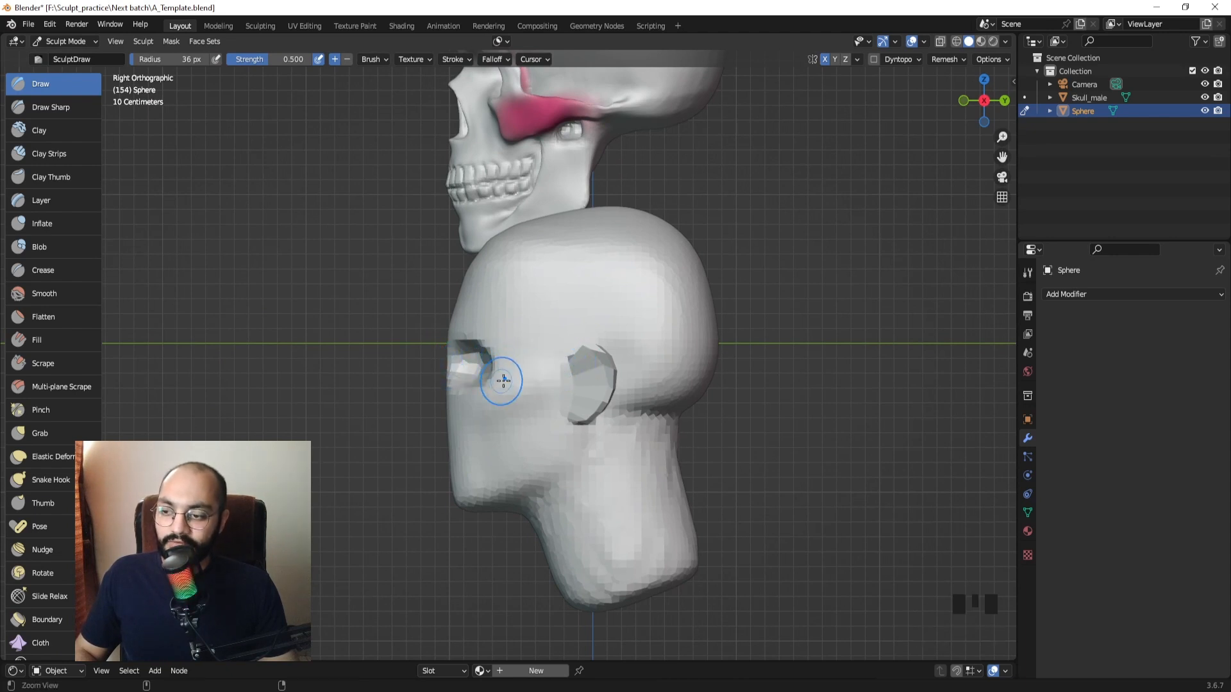
pyautogui.moveTo(504, 381)
pyautogui.keyDown('shift'); pyautogui.mouseDown(button='middle')
pyautogui.moveTo(509, 357)
pyautogui.moveTo(493, 375)
pyautogui.mouseUp(button='middle'); pyautogui.keyUp('shift')
pyautogui.press('g')
pyautogui.press('f')
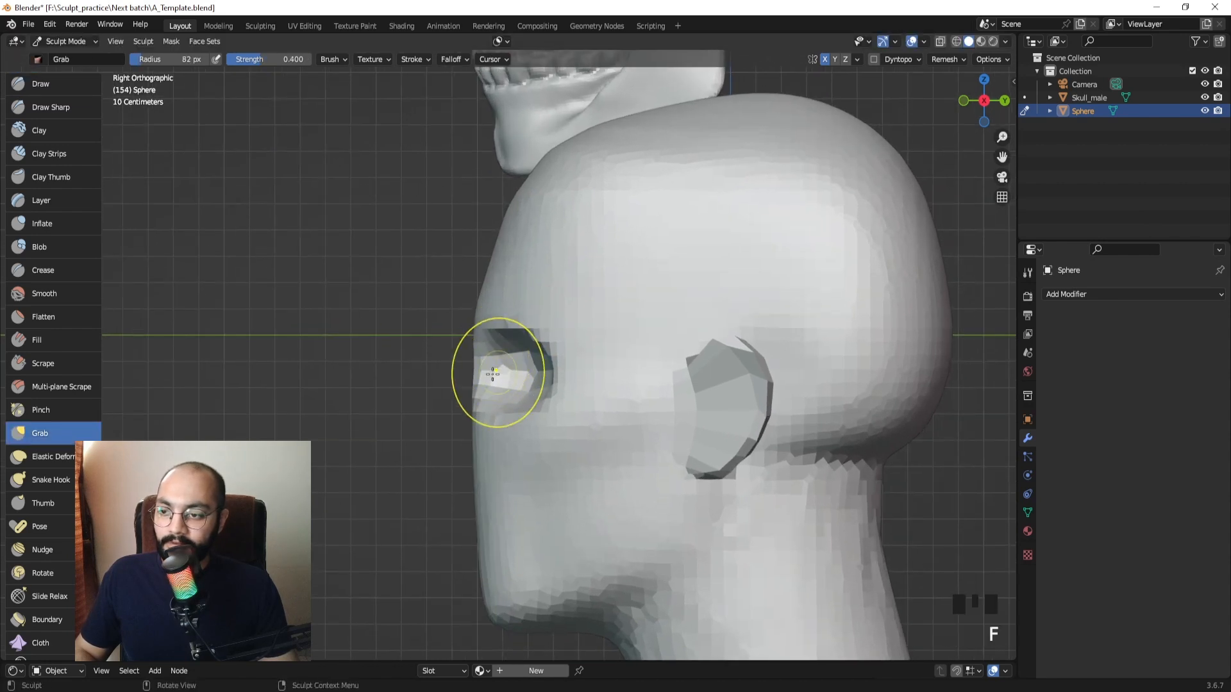
pyautogui.moveTo(475, 372); pyautogui.dragTo(527, 373)
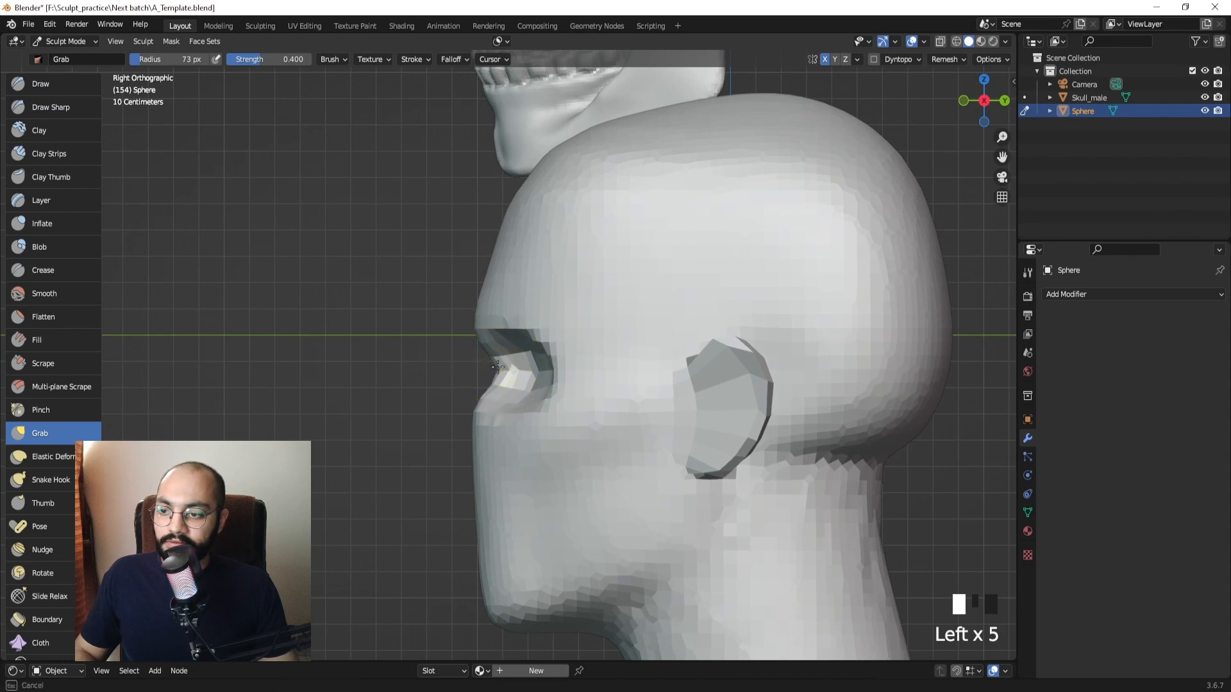
# Cut down the sides of the forehead at the temples with the inverted Clay Strips brush at a 118 px radius.
pyautogui.moveTo(507, 370)
pyautogui.mouseDown(button='middle')
pyautogui.moveTo(633, 384)
pyautogui.moveTo(575, 333)
pyautogui.moveTo(583, 377)
pyautogui.moveTo(599, 343)
pyautogui.moveTo(568, 340)
pyautogui.moveTo(570, 329)
pyautogui.moveTo(610, 342)
pyautogui.mouseUp(button='middle')
pyautogui.click(58, 154)
pyautogui.press('f')
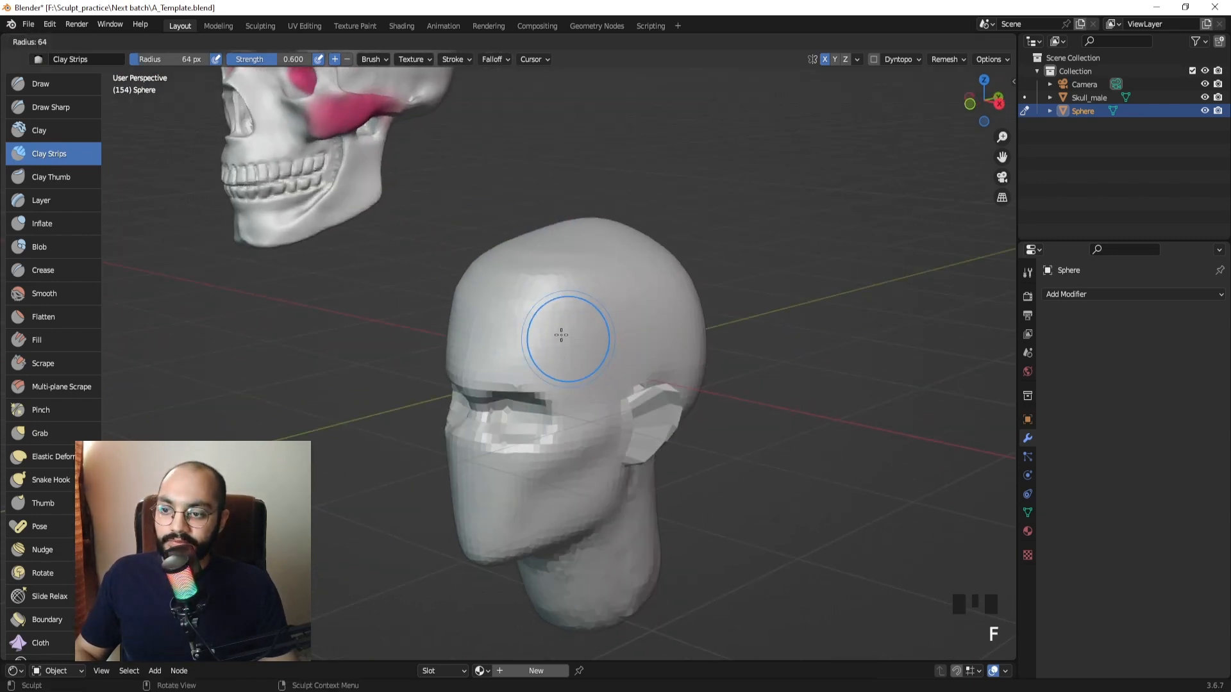
pyautogui.click(612, 284)
pyautogui.keyDown('ctrl'); pyautogui.moveTo(598, 286); pyautogui.dragTo(550, 343); pyautogui.keyUp('ctrl')
pyautogui.moveTo(585, 380); pyautogui.dragTo(597, 360, button='middle')
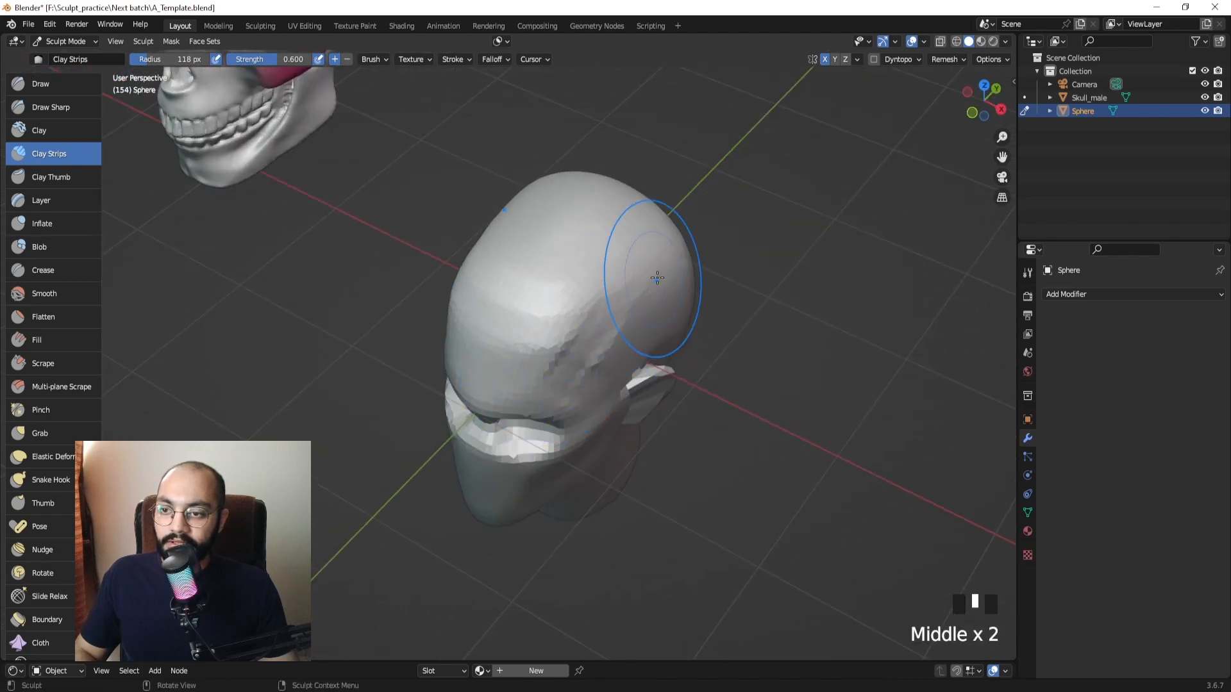
pyautogui.moveTo(658, 277); pyautogui.dragTo(643, 308, button='middle')
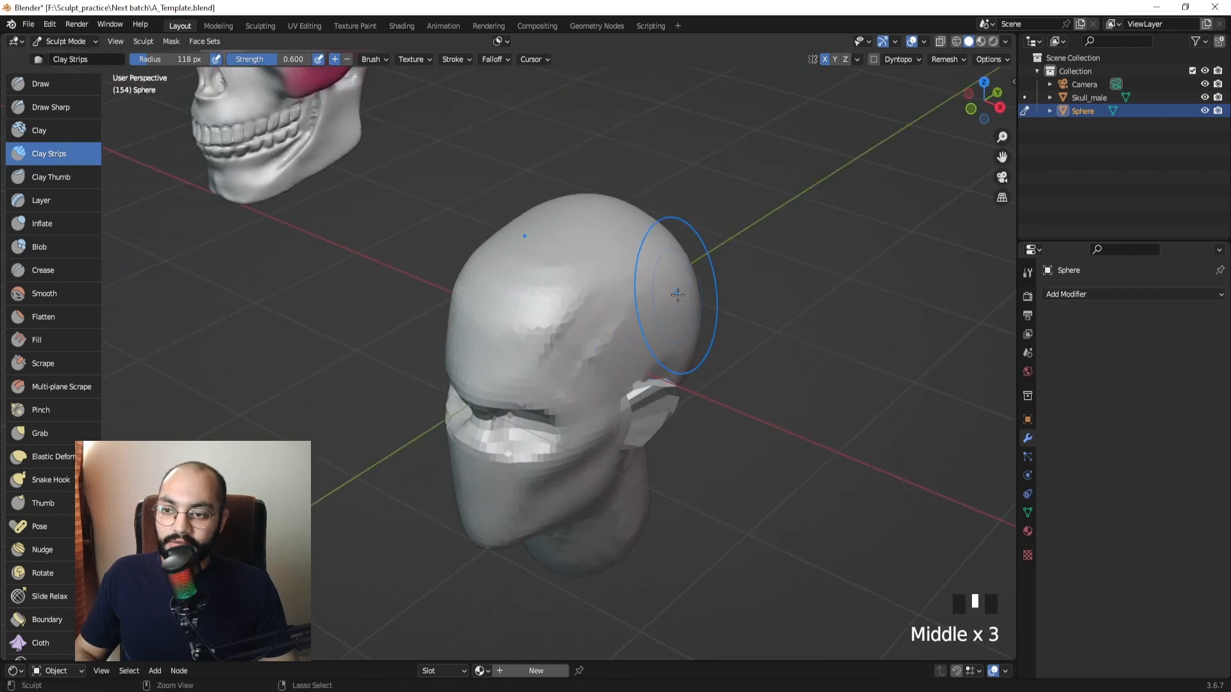
pyautogui.keyDown('ctrl'); pyautogui.moveTo(678, 295); pyautogui.dragTo(605, 313); pyautogui.keyUp('ctrl')
# Refine the temple planes with further inverted Clay Strips strokes at a 75 px radius.
pyautogui.moveTo(580, 325)
pyautogui.mouseDown(button='middle')
pyautogui.moveTo(606, 312)
pyautogui.moveTo(567, 341)
pyautogui.moveTo(514, 318)
pyautogui.mouseUp(button='middle')
pyautogui.press('f')
pyautogui.click(593, 320)
pyautogui.press('f')
pyautogui.click(597, 353)
pyautogui.keyDown('ctrl'); pyautogui.moveTo(583, 357); pyautogui.dragTo(575, 361); pyautogui.keyUp('ctrl')
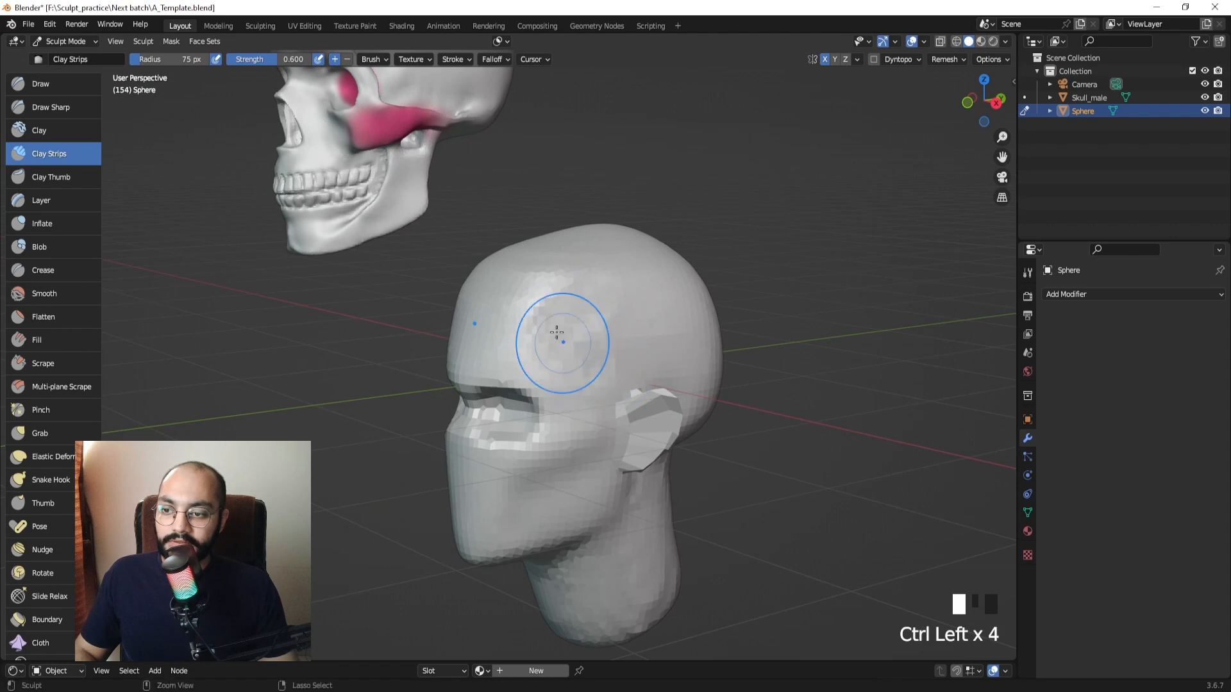
pyautogui.moveTo(591, 346)
pyautogui.mouseDown(button='middle')
pyautogui.moveTo(609, 343)
pyautogui.moveTo(583, 339)
pyautogui.mouseUp(button='middle')
pyautogui.moveTo(584, 339)
pyautogui.keyDown('ctrl'); pyautogui.mouseDown()
pyautogui.moveTo(605, 349)
pyautogui.moveTo(580, 322)
pyautogui.mouseUp(); pyautogui.keyUp('ctrl')
# Smooth the carved temple area with the brush radius set to 80 px.
pyautogui.moveTo(577, 327)
pyautogui.mouseDown(button='middle')
pyautogui.moveTo(644, 340)
pyautogui.moveTo(593, 340)
pyautogui.mouseUp(button='middle')
pyautogui.press('f')
pyautogui.click(603, 349)
pyautogui.keyDown('shift'); pyautogui.moveTo(603, 349); pyautogui.dragTo(622, 319); pyautogui.keyUp('shift')
# Switch sculpting to Skull_male and paint the sides of its forehead pink with the Paint brush at a 45 px radius.
pyautogui.moveTo(621, 319); pyautogui.dragTo(729, 380, button='middle')
pyautogui.scroll(-3, 636, 326)
pyautogui.hotkey('alt', 'q')
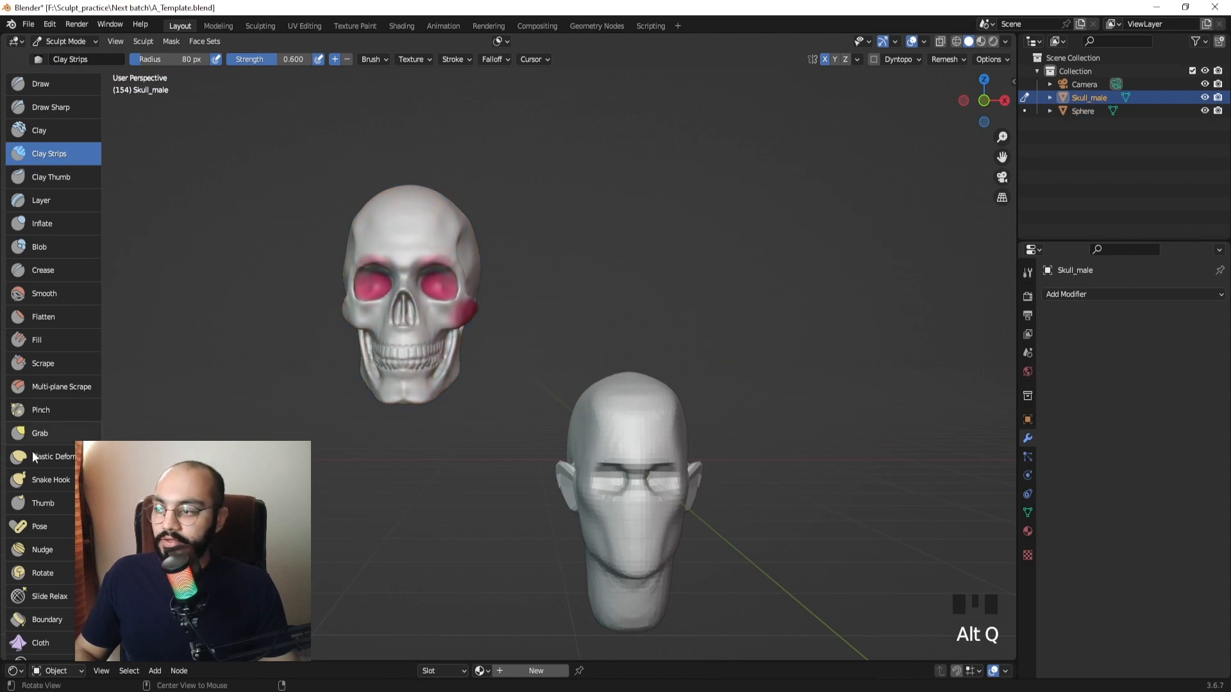
pyautogui.moveTo(38, 628); pyautogui.dragTo(38, 350, button='middle')
pyautogui.click(42, 504)
pyautogui.moveTo(467, 254)
pyautogui.mouseDown(button='middle')
pyautogui.moveTo(467, 300)
pyautogui.moveTo(446, 278)
pyautogui.mouseUp(button='middle')
pyautogui.press('f')
pyautogui.click(461, 299)
pyautogui.press('f')
pyautogui.click(443, 278)
pyautogui.moveTo(428, 243); pyautogui.dragTo(421, 264)
pyautogui.click(420, 264)
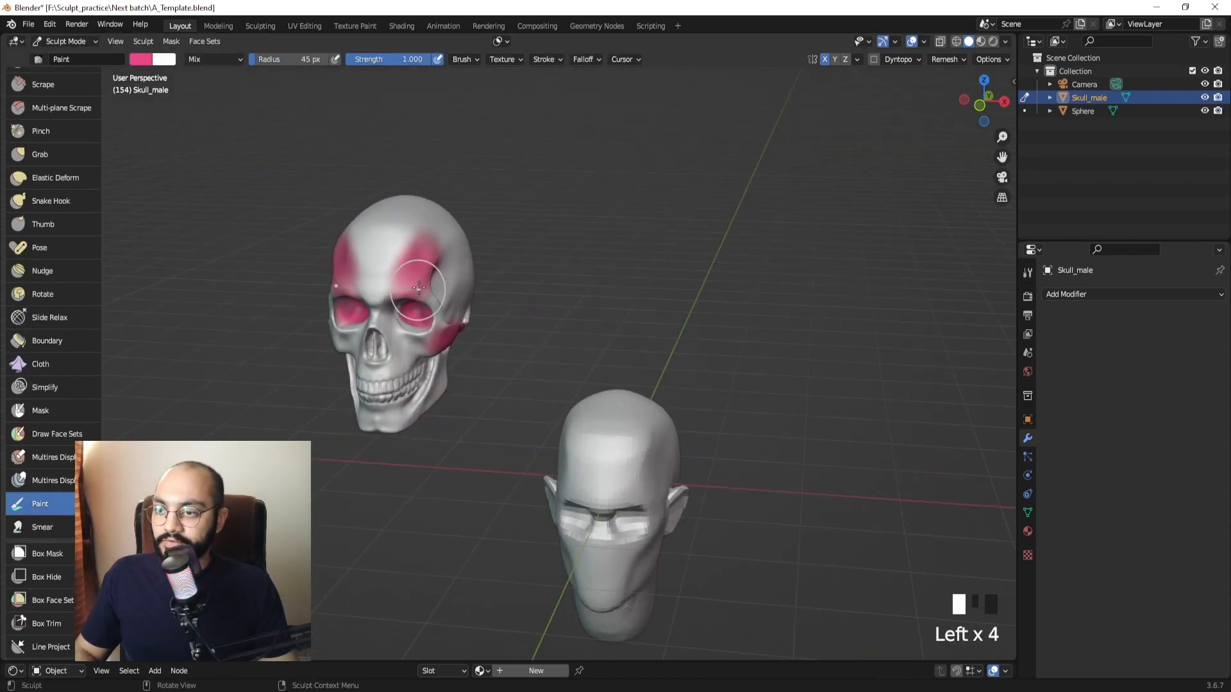
# Undo the last paint stroke and paint the skull's brow above the eye sockets with a 19 px radius.
pyautogui.hotkey('ctrl', 'z')
pyautogui.press('f')
pyautogui.click(425, 274)
pyautogui.click(423, 276)
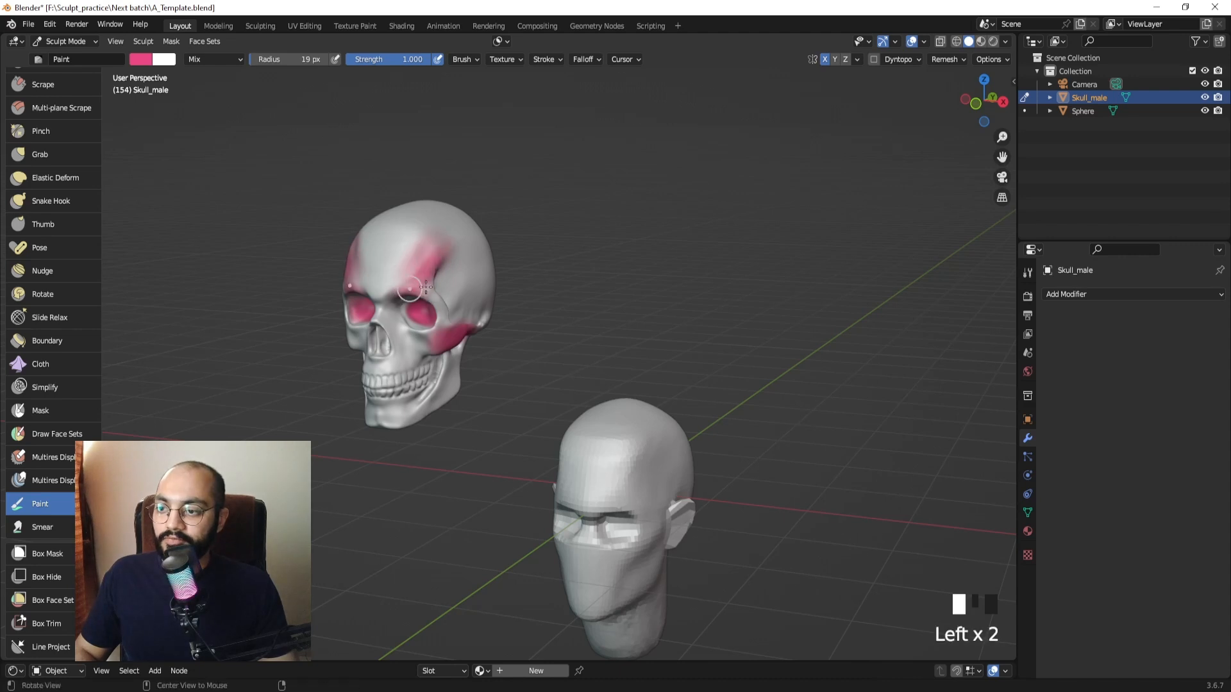
# Switch sculpting back to the head and choose the Draw brush.
pyautogui.moveTo(423, 276); pyautogui.dragTo(456, 275, button='middle')
pyautogui.keyDown('shift'); pyautogui.moveTo(606, 497); pyautogui.dragTo(548, 462, button='middle'); pyautogui.keyUp('shift')
pyautogui.moveTo(597, 418)
pyautogui.mouseDown(button='middle')
pyautogui.moveTo(520, 411)
pyautogui.moveTo(601, 426)
pyautogui.mouseUp(button='middle')
pyautogui.hotkey('alt', 'q')
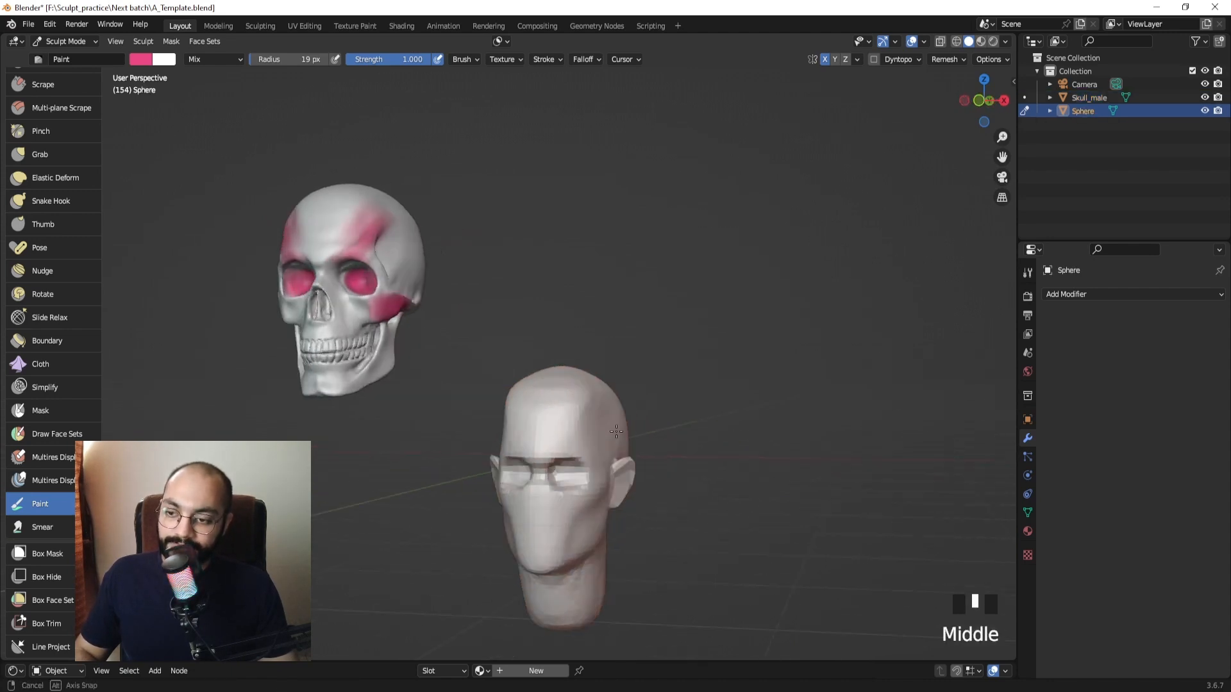
pyautogui.keyDown('shift'); pyautogui.moveTo(614, 468); pyautogui.dragTo(601, 355, button='middle'); pyautogui.keyUp('shift')
pyautogui.click(45, 87)
pyautogui.moveTo(548, 418)
pyautogui.keyDown('ctrl'); pyautogui.mouseDown(button='middle')
pyautogui.moveTo(588, 374)
pyautogui.moveTo(574, 380)
pyautogui.mouseUp(button='middle'); pyautogui.keyUp('ctrl')
pyautogui.moveTo(51, 225)
pyautogui.mouseDown(button='middle')
pyautogui.moveTo(3, 429)
pyautogui.moveTo(6, 504)
pyautogui.mouseUp(button='middle')
pyautogui.click(41, 84)
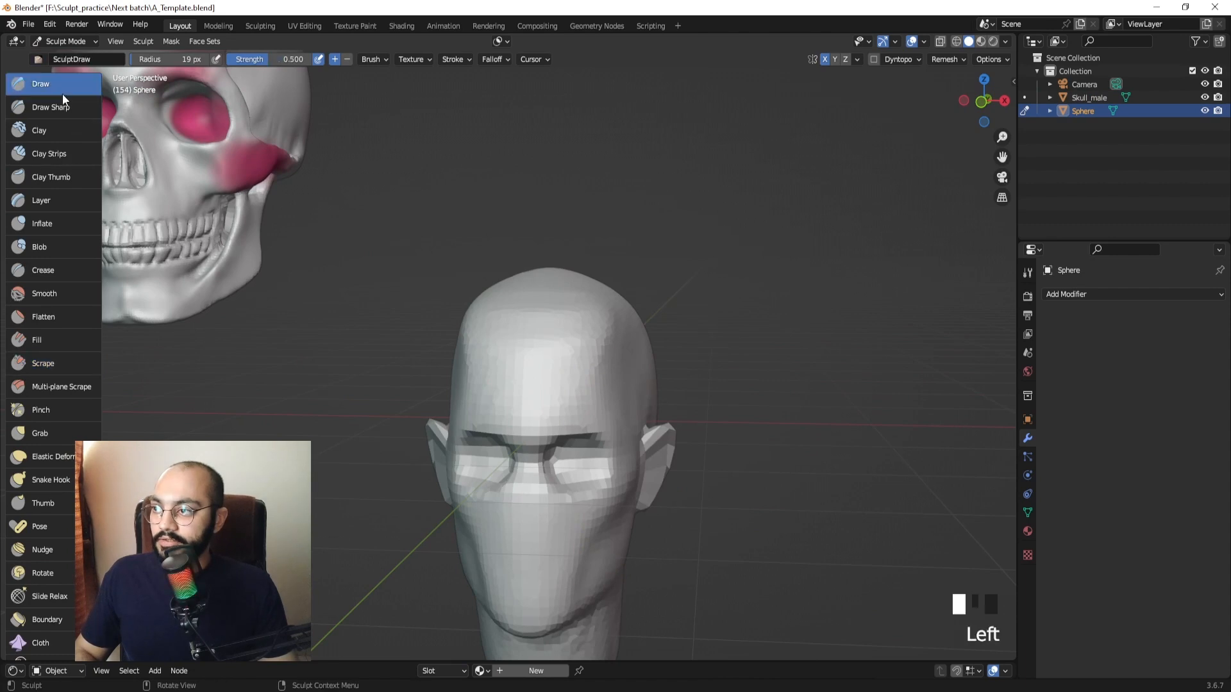
pyautogui.keyDown('shift'); pyautogui.moveTo(590, 407); pyautogui.dragTo(552, 342, button='middle'); pyautogui.keyUp('shift')
# Carve grooves down both sides of the forehead and across it above the brows with the inverted Draw brush at 27 px.
pyautogui.press('f')
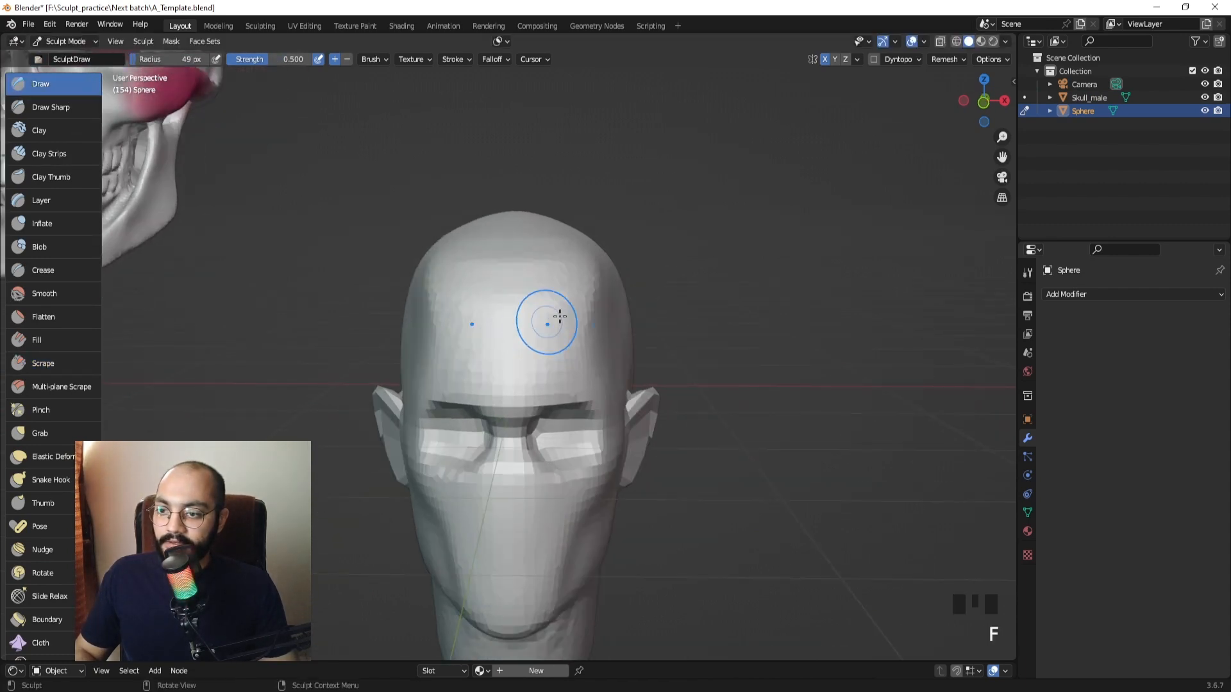
pyautogui.press('f')
pyautogui.keyDown('ctrl'); pyautogui.moveTo(572, 283); pyautogui.dragTo(571, 314); pyautogui.keyUp('ctrl')
pyautogui.keyDown('ctrl'); pyautogui.moveTo(576, 291); pyautogui.dragTo(549, 362); pyautogui.keyUp('ctrl')
pyautogui.keyDown('ctrl'); pyautogui.moveTo(555, 356); pyautogui.dragTo(517, 372); pyautogui.keyUp('ctrl')
pyautogui.keyDown('ctrl'); pyautogui.moveTo(525, 364); pyautogui.dragTo(482, 358); pyautogui.keyUp('ctrl')
pyautogui.moveTo(453, 319)
pyautogui.keyDown('ctrl'); pyautogui.mouseDown()
pyautogui.moveTo(481, 358)
pyautogui.moveTo(520, 372)
pyautogui.mouseUp(); pyautogui.keyUp('ctrl')
pyautogui.keyDown('ctrl'); pyautogui.moveTo(523, 362); pyautogui.dragTo(558, 358); pyautogui.keyUp('ctrl')
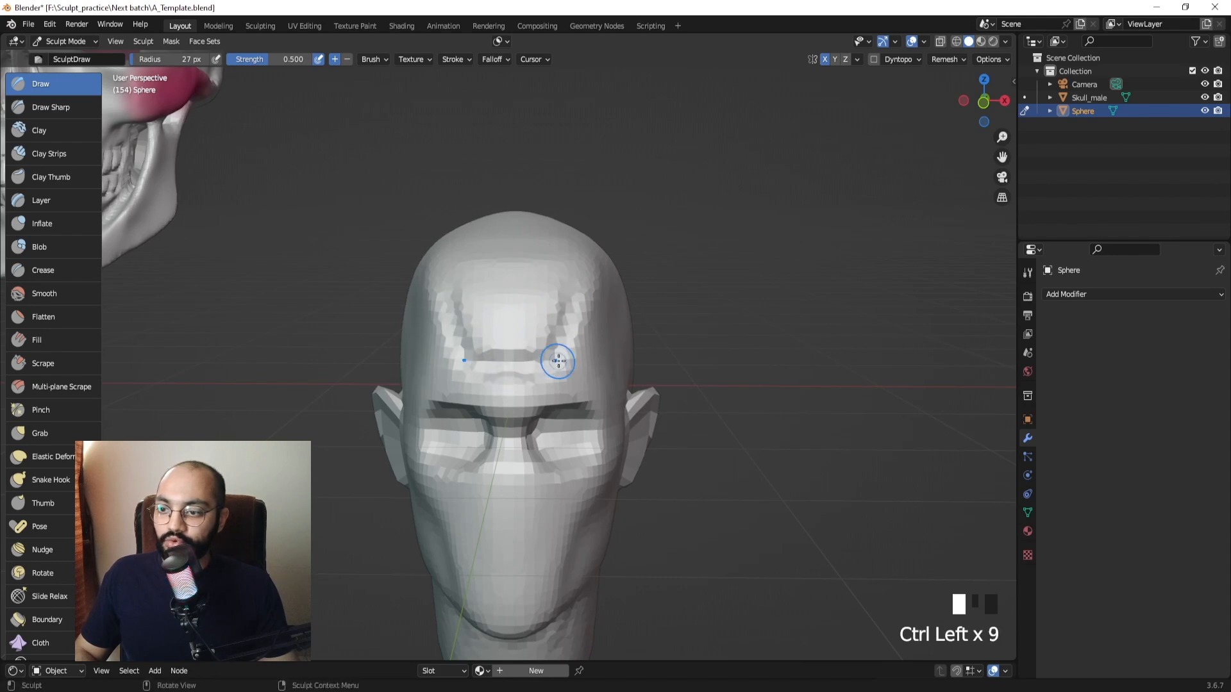
# Smooth the carved forehead grooves into soft planes with a 64 px brush radius.
pyautogui.moveTo(558, 357); pyautogui.dragTo(498, 354, button='middle')
pyautogui.press('f')
pyautogui.click(498, 311)
pyautogui.keyDown('shift'); pyautogui.moveTo(499, 314); pyautogui.dragTo(507, 347); pyautogui.keyUp('shift')
pyautogui.moveTo(507, 340)
pyautogui.keyDown('shift'); pyautogui.mouseDown()
pyautogui.moveTo(448, 346)
pyautogui.moveTo(452, 334)
pyautogui.mouseUp(); pyautogui.keyUp('shift')
pyautogui.moveTo(474, 330); pyautogui.dragTo(538, 330, button='middle')
pyautogui.keyDown('shift'); pyautogui.moveTo(539, 329); pyautogui.dragTo(485, 308); pyautogui.keyUp('shift')
pyautogui.keyDown('shift'); pyautogui.moveTo(495, 357); pyautogui.dragTo(498, 325); pyautogui.keyUp('shift')
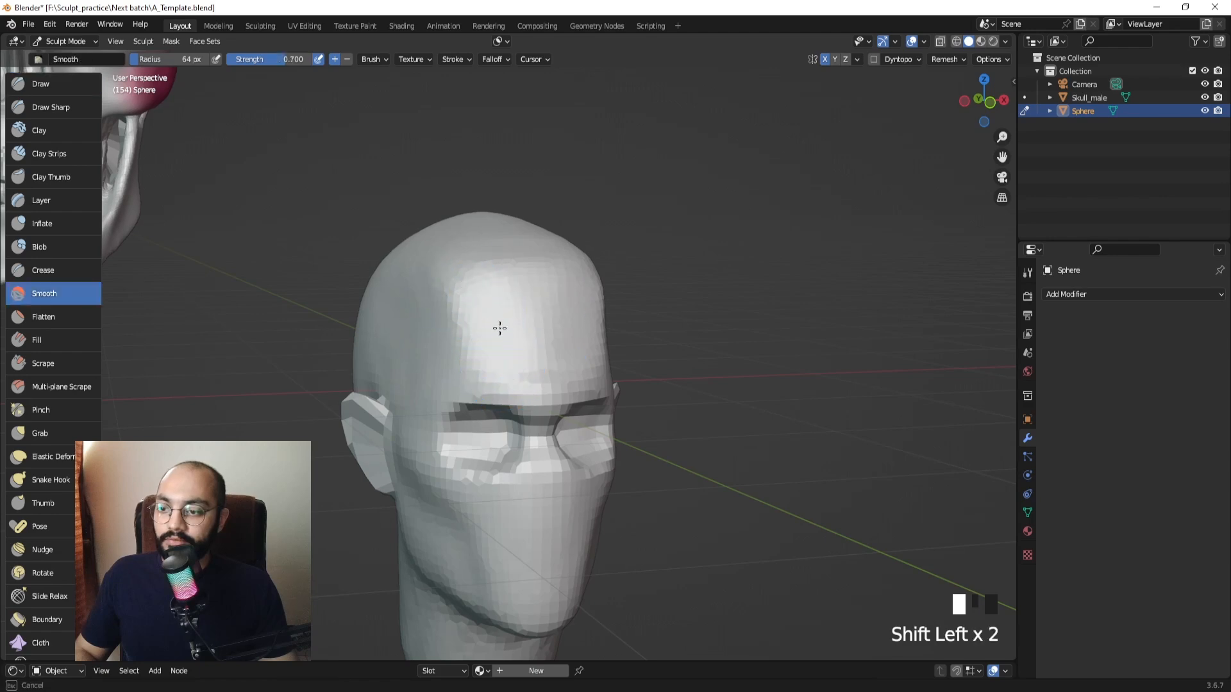
# Switch sculpting to Skull_male and choose the Paint brush.
pyautogui.moveTo(498, 324)
pyautogui.mouseDown(button='middle')
pyautogui.moveTo(489, 310)
pyautogui.moveTo(448, 369)
pyautogui.moveTo(426, 344)
pyautogui.moveTo(443, 384)
pyautogui.moveTo(523, 323)
pyautogui.moveTo(608, 316)
pyautogui.mouseUp(button='middle')
pyautogui.hotkey('alt', 'q')
pyautogui.moveTo(51, 498); pyautogui.dragTo(53, 306, button='middle')
pyautogui.moveTo(47, 481); pyautogui.dragTo(50, 495, button='middle')
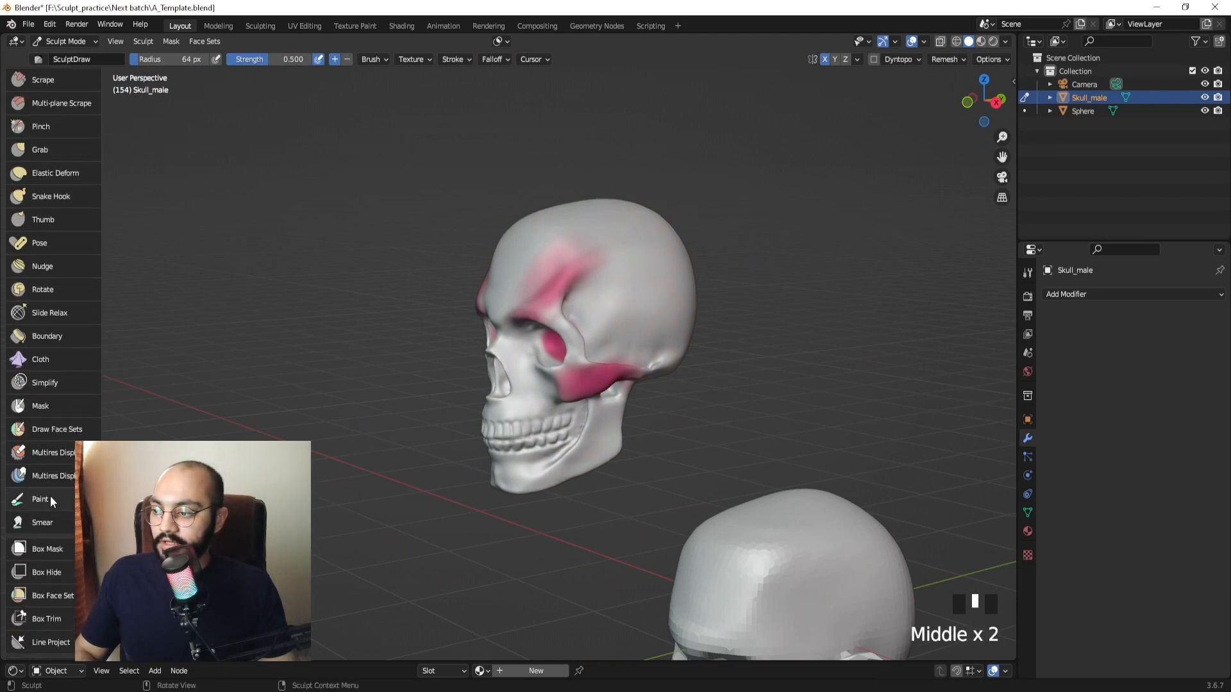
pyautogui.click(50, 495)
pyautogui.moveTo(500, 187); pyautogui.dragTo(498, 305, button='middle')
# Try painting the skull's area between the brows pink with a 55 px radius.
pyautogui.press('f')
pyautogui.click(370, 318)
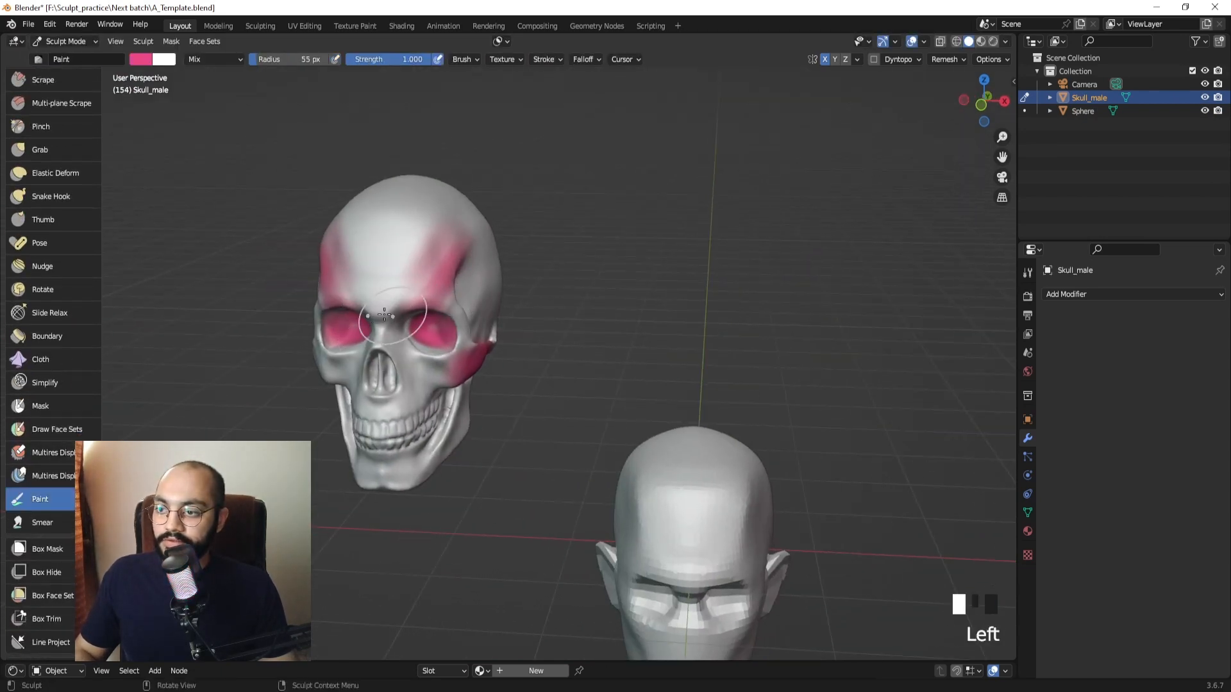
pyautogui.click(373, 315)
pyautogui.click(374, 315)
pyautogui.hotkey('ctrl', 'z')
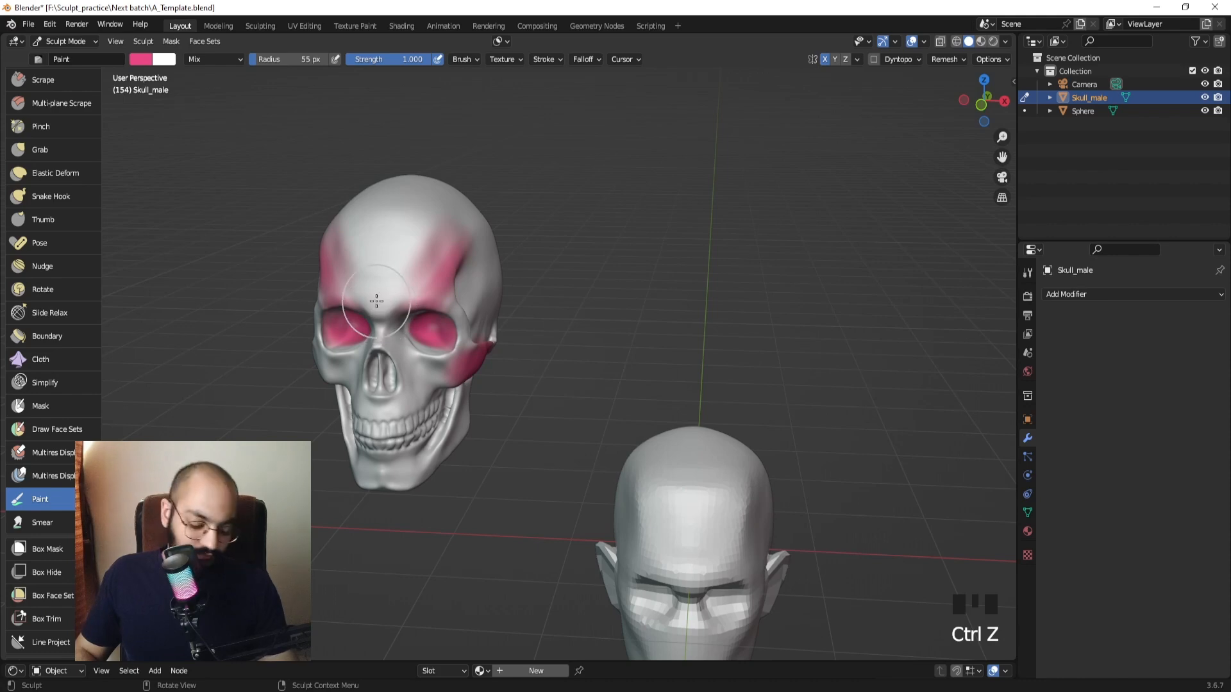
pyautogui.press('KP_Decimal')
pyautogui.moveTo(376, 300)
pyautogui.mouseDown(button='middle')
pyautogui.moveTo(581, 348)
pyautogui.moveTo(490, 352)
pyautogui.mouseUp(button='middle')
pyautogui.click(502, 356)
pyautogui.hotkey('ctrl', 'z')
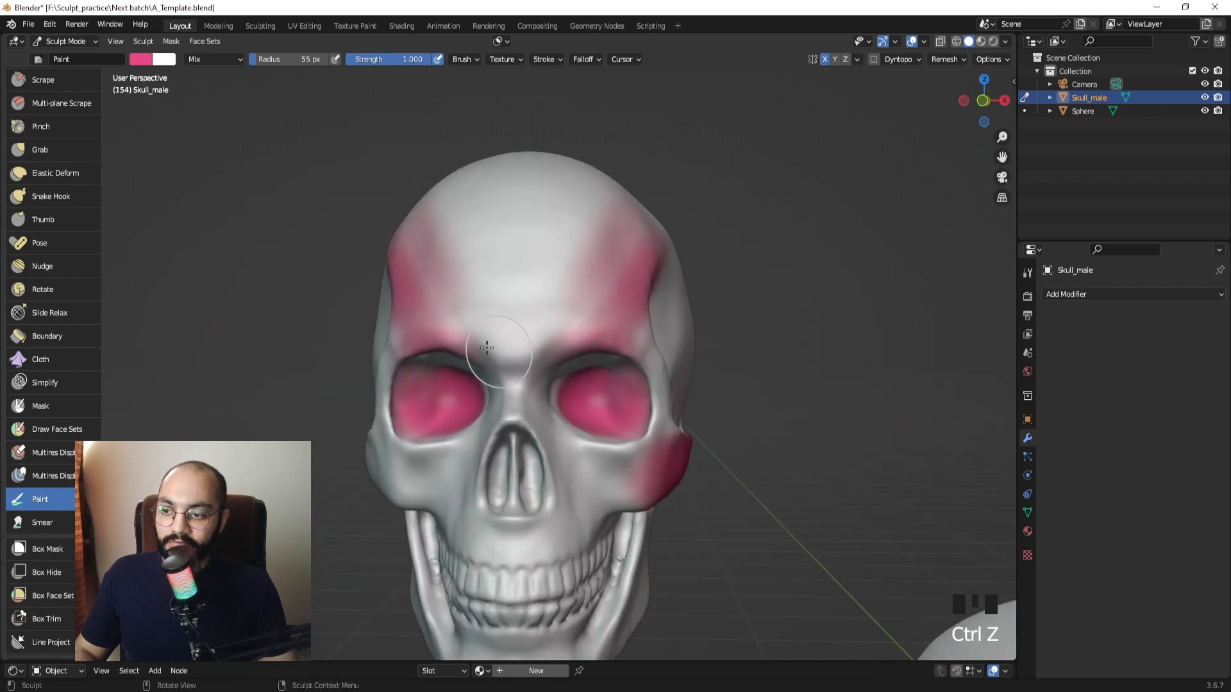
# Transfer sculpting from the skull back to the head.
pyautogui.keyDown('ctrl'); pyautogui.moveTo(584, 372); pyautogui.dragTo(648, 375, button='middle'); pyautogui.keyUp('ctrl')
pyautogui.hotkey('alt', 'q')
pyautogui.keyDown('shift'); pyautogui.moveTo(648, 375); pyautogui.dragTo(568, 348, button='middle'); pyautogui.keyUp('shift')
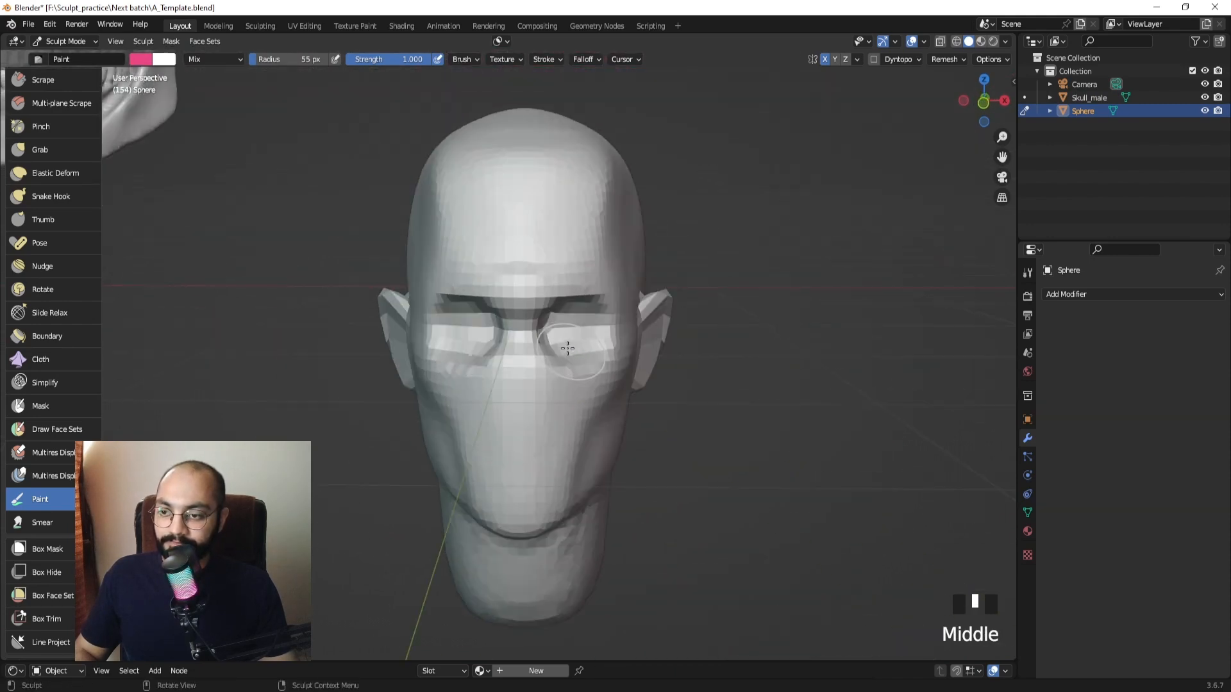
# Choose the Clay Strips brush and remesh the head with an adjusted voxel size.
pyautogui.moveTo(21, 231); pyautogui.dragTo(83, 250, button='middle')
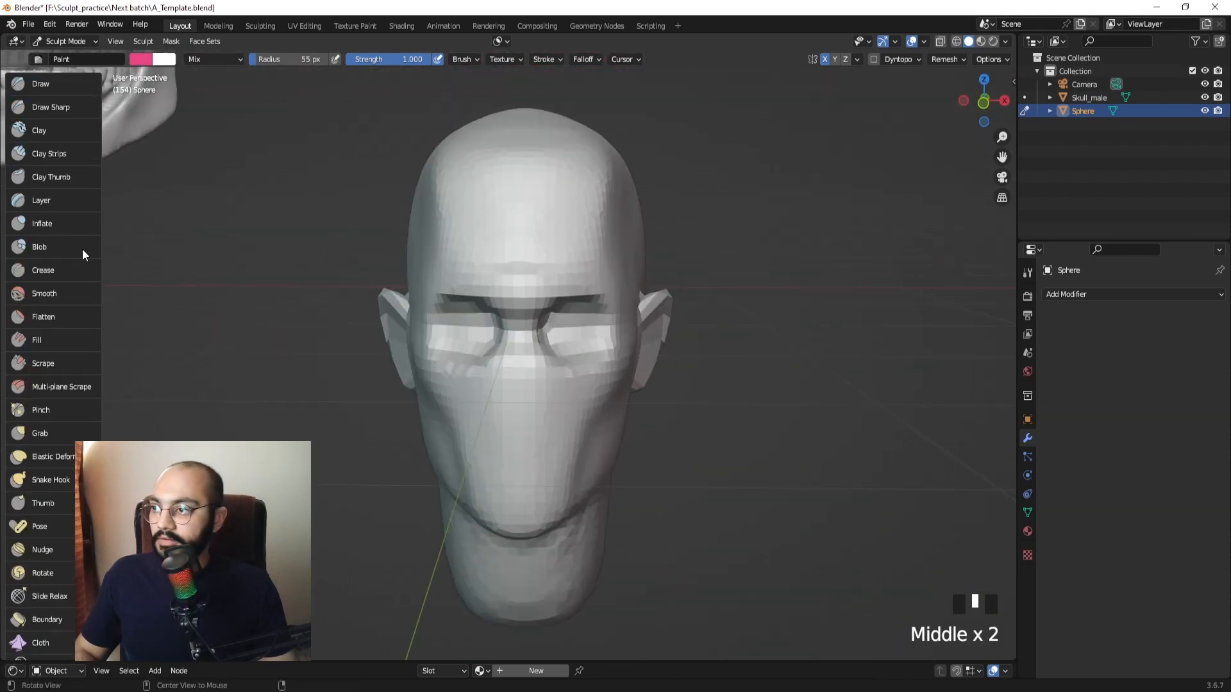
pyautogui.click(63, 155)
pyautogui.moveTo(526, 346)
pyautogui.keyDown('shift'); pyautogui.mouseDown(button='middle')
pyautogui.moveTo(527, 309)
pyautogui.moveTo(537, 329)
pyautogui.moveTo(514, 329)
pyautogui.moveTo(536, 297)
pyautogui.moveTo(524, 331)
pyautogui.moveTo(590, 336)
pyautogui.moveTo(536, 335)
pyautogui.moveTo(529, 311)
pyautogui.moveTo(467, 323)
pyautogui.moveTo(652, 344)
pyautogui.moveTo(659, 407)
pyautogui.moveTo(627, 484)
pyautogui.moveTo(706, 352)
pyautogui.moveTo(633, 371)
pyautogui.moveTo(623, 312)
pyautogui.moveTo(694, 255)
pyautogui.mouseUp(button='middle'); pyautogui.keyUp('shift')
pyautogui.moveTo(615, 340); pyautogui.dragTo(552, 314, button='middle')
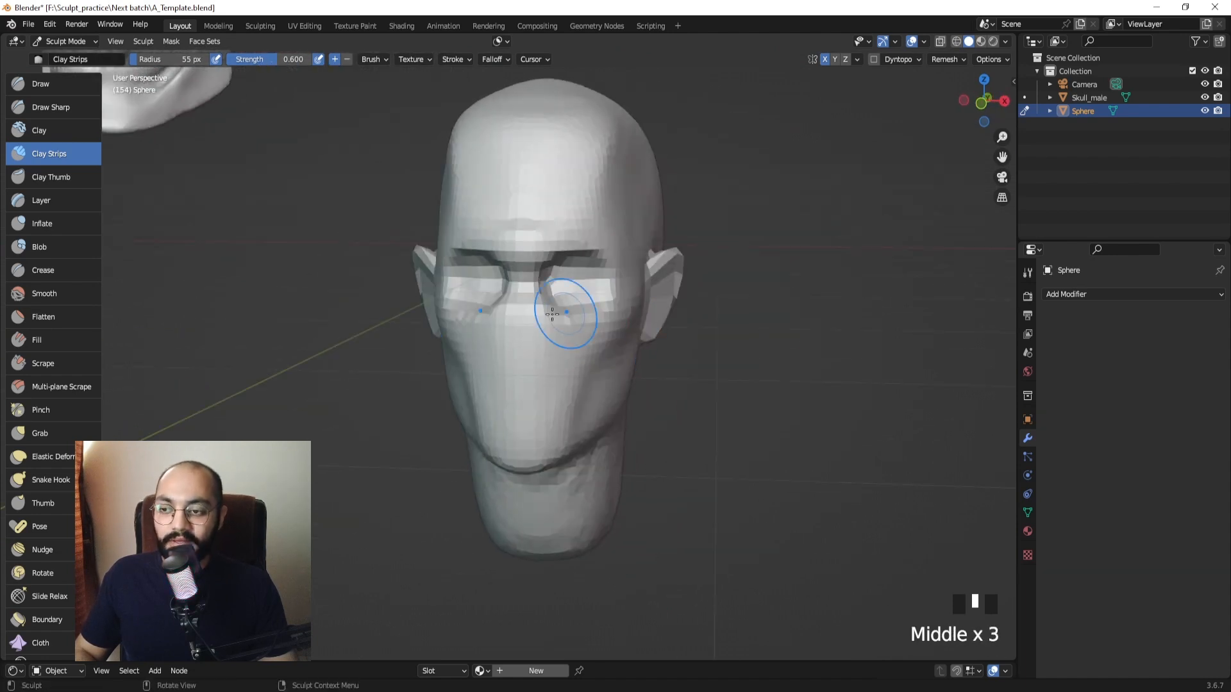
pyautogui.moveTo(472, 348); pyautogui.dragTo(497, 332, button='middle')
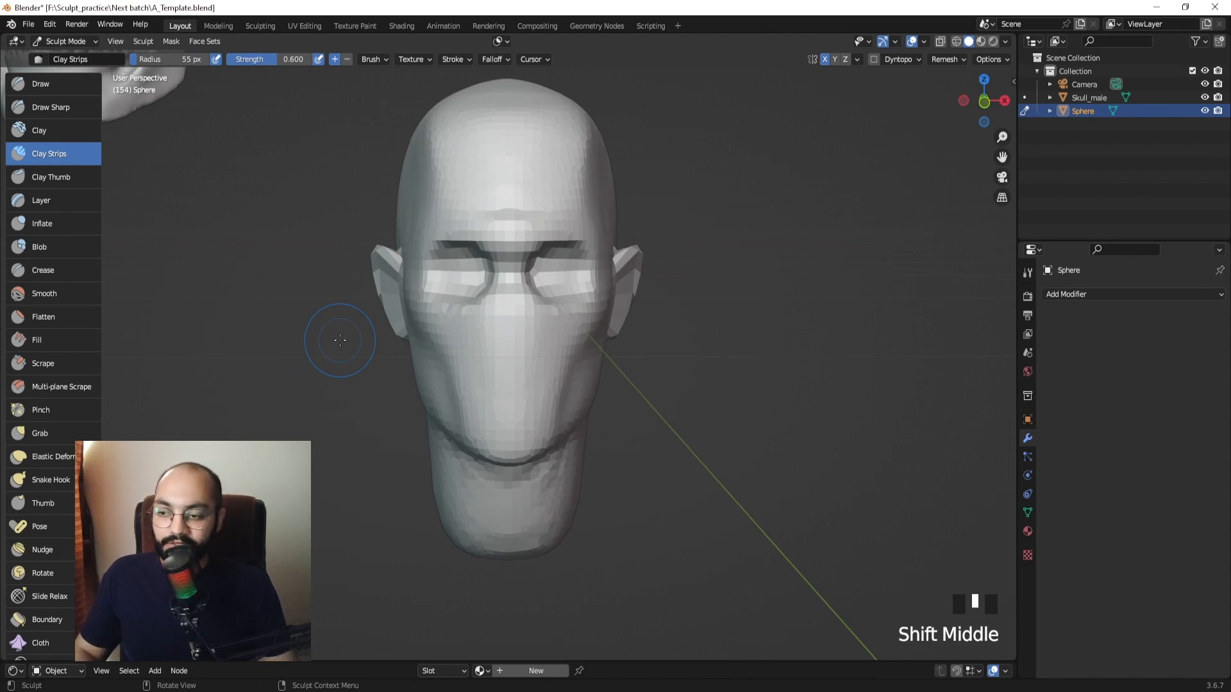
pyautogui.moveTo(652, 316); pyautogui.dragTo(549, 357, button='middle')
pyautogui.press('r')
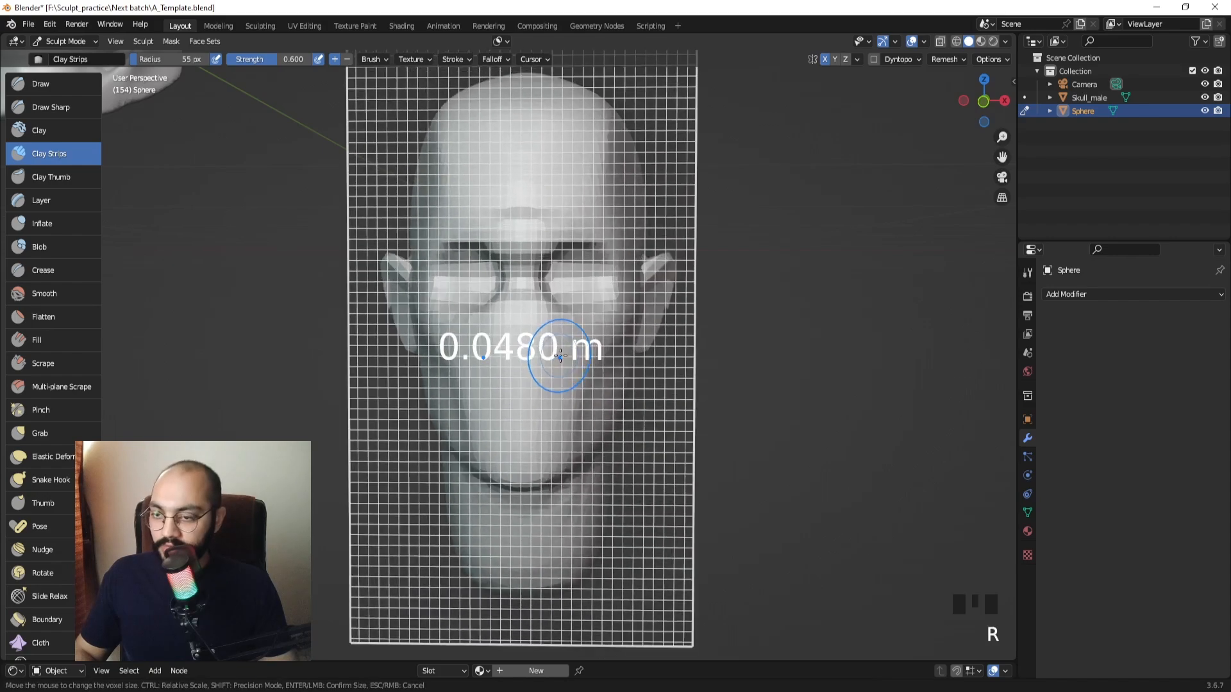
pyautogui.click(575, 352)
pyautogui.hotkey('ctrl', 'r')
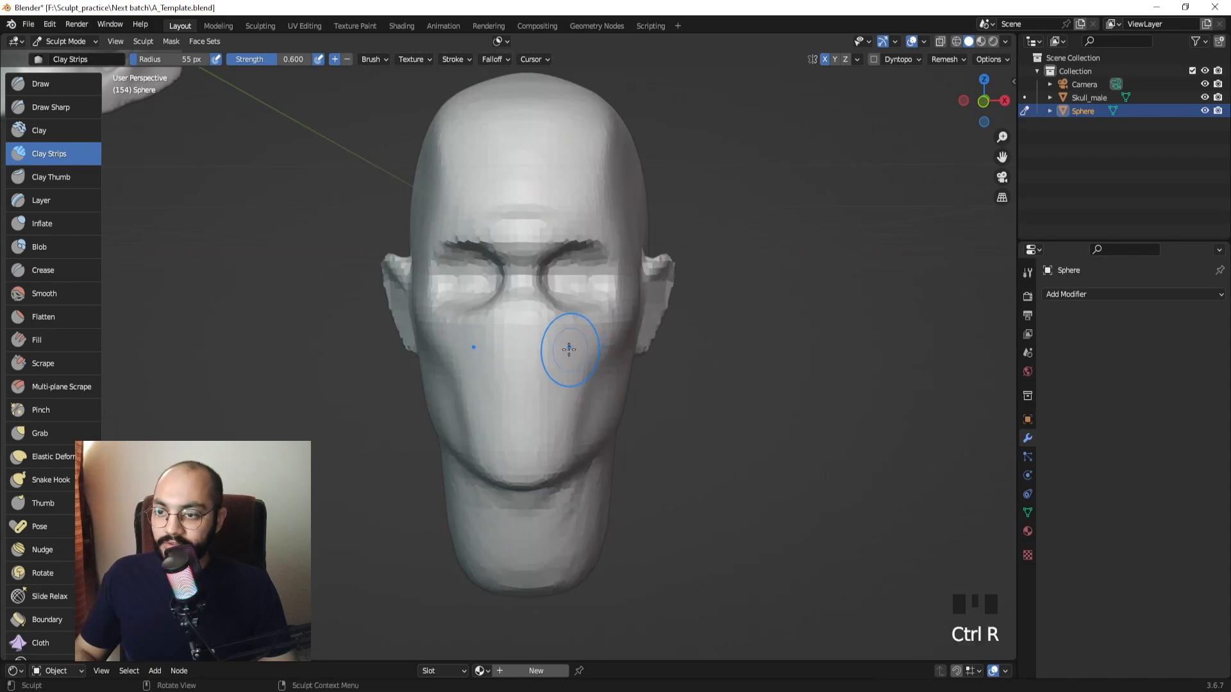
# Build up a narrow nose wedge below the brows in front view with a 35 px Clay Strips brush.
pyautogui.moveTo(564, 350)
pyautogui.mouseDown(button='middle')
pyautogui.moveTo(657, 359)
pyautogui.moveTo(559, 321)
pyautogui.moveTo(571, 357)
pyautogui.mouseUp(button='middle')
pyautogui.press('KP_1')
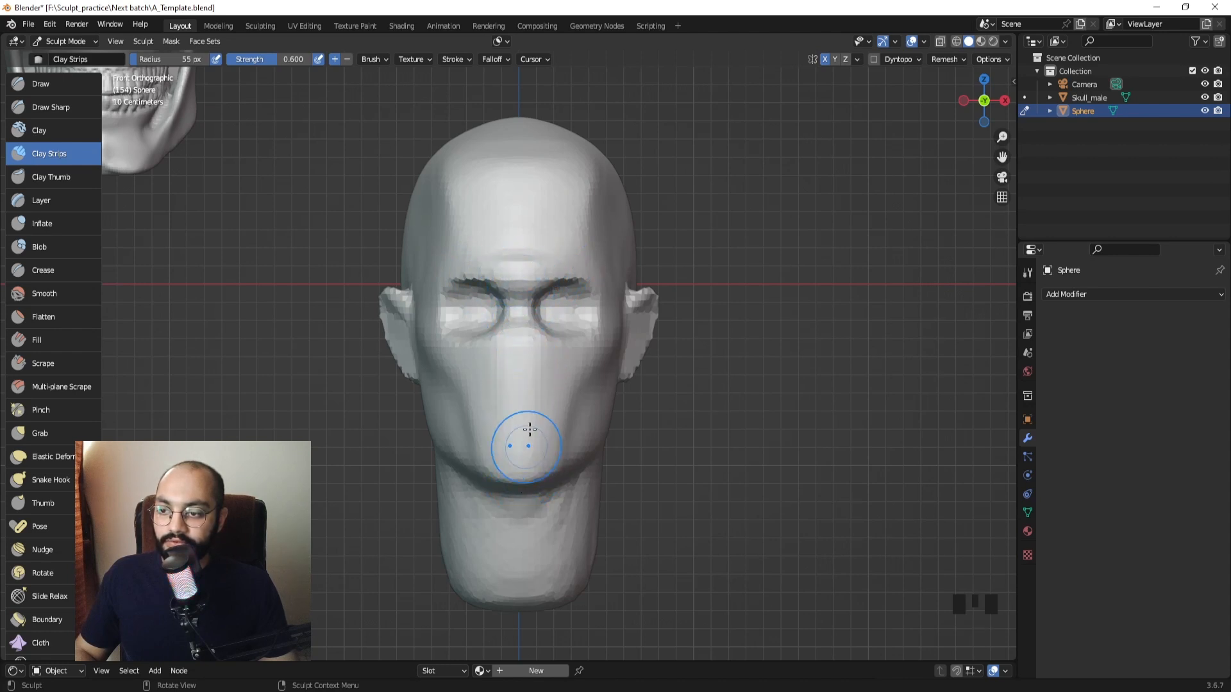
pyautogui.press('f')
pyautogui.click(531, 364)
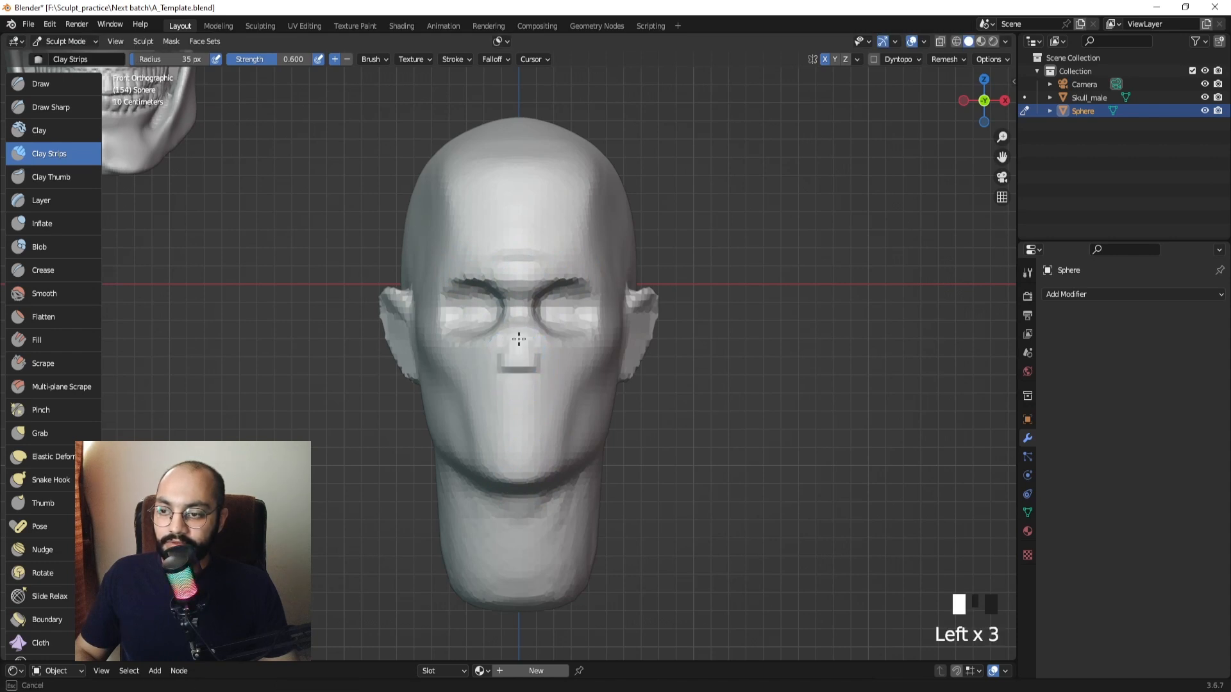
pyautogui.moveTo(523, 327)
pyautogui.mouseDown(button='middle')
pyautogui.moveTo(494, 325)
pyautogui.moveTo(509, 215)
pyautogui.moveTo(487, 357)
pyautogui.moveTo(515, 334)
pyautogui.mouseUp(button='middle')
pyautogui.click(494, 325)
pyautogui.click(516, 334)
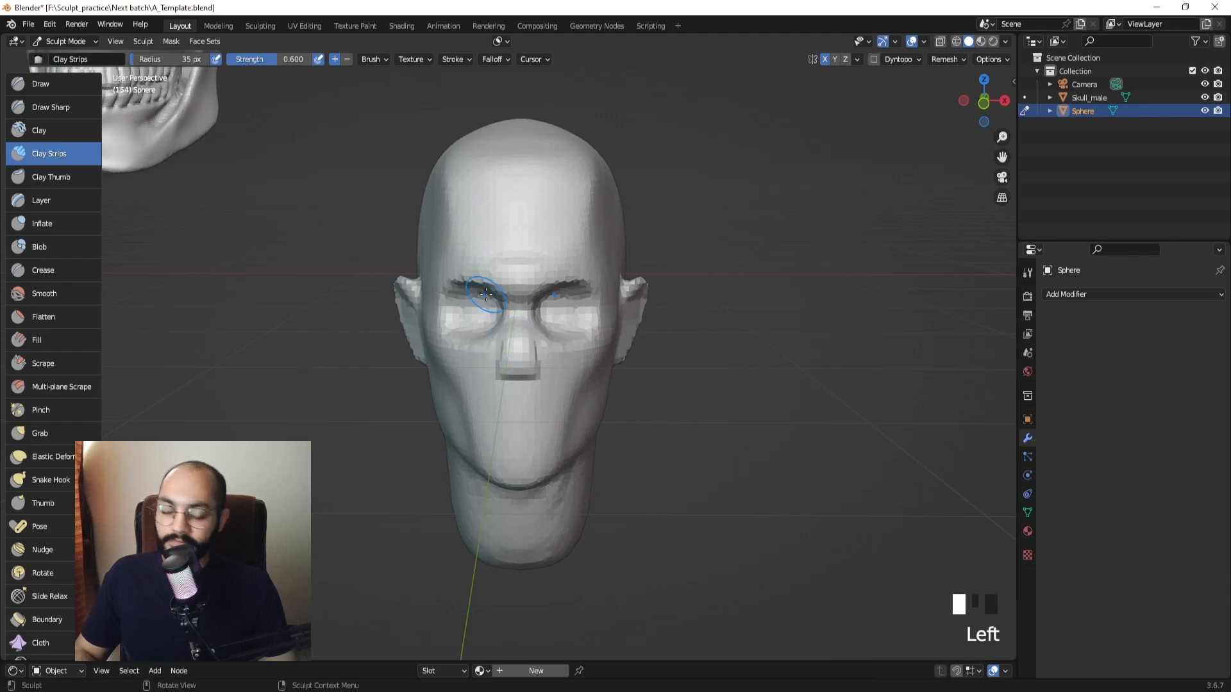
# Pull the nose forward into a projecting tip in right side view with the Grab brush.
pyautogui.press('KP_3')
pyautogui.moveTo(659, 277)
pyautogui.keyDown('ctrl'); pyautogui.mouseDown(button='middle')
pyautogui.moveTo(426, 328)
pyautogui.moveTo(488, 356)
pyautogui.mouseUp(button='middle'); pyautogui.keyUp('ctrl')
pyautogui.press('g')
pyautogui.moveTo(474, 368); pyautogui.dragTo(404, 365)
pyautogui.hotkey('ctrl', 'z')
pyautogui.press('f')
pyautogui.click(434, 368)
pyautogui.moveTo(466, 329)
pyautogui.mouseDown()
pyautogui.moveTo(465, 345)
pyautogui.moveTo(482, 304)
pyautogui.mouseUp()
# Refine the nose bridge profile with the Grab brush at a 104 px radius and smooth it.
pyautogui.press('f')
pyautogui.click(483, 347)
pyautogui.press('f')
pyautogui.click(472, 312)
pyautogui.press('f')
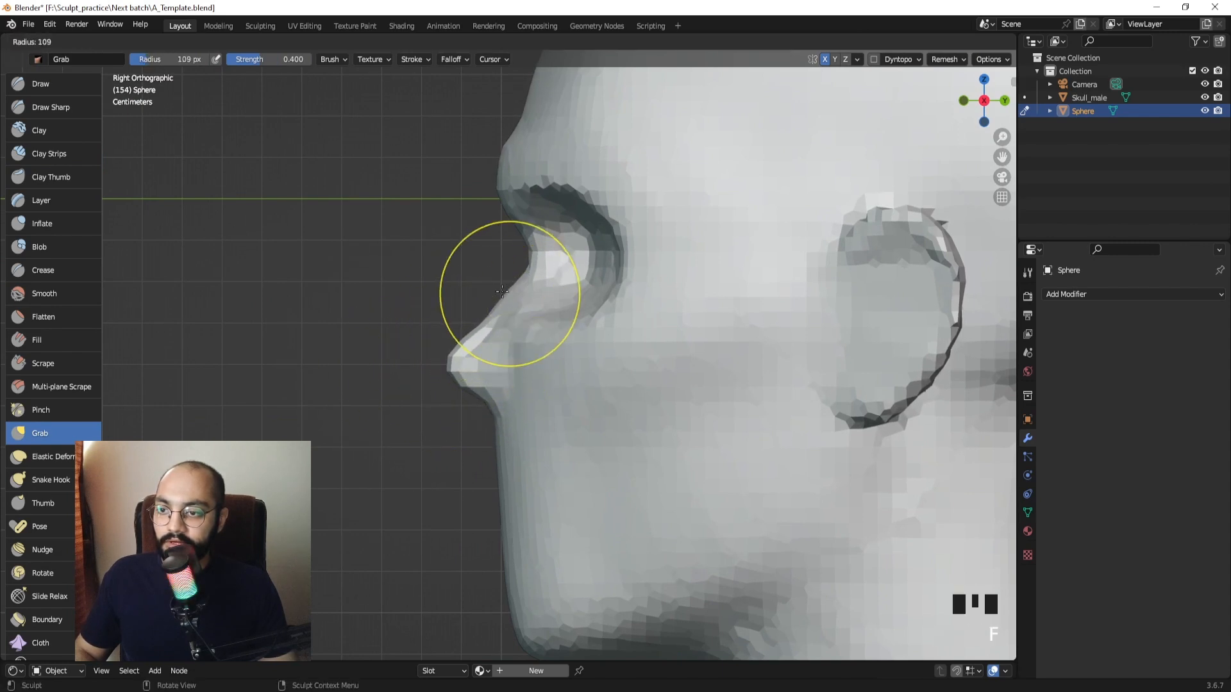
pyautogui.click(576, 295)
pyautogui.moveTo(527, 243); pyautogui.dragTo(520, 235)
pyautogui.moveTo(501, 294); pyautogui.dragTo(494, 295)
pyautogui.moveTo(482, 319); pyautogui.dragTo(478, 318)
pyautogui.keyDown('shift'); pyautogui.moveTo(482, 314); pyautogui.dragTo(472, 337); pyautogui.keyUp('shift')
# Switch sculpting to Skull_male and choose the Paint brush.
pyautogui.moveTo(513, 376)
pyautogui.mouseDown(button='middle')
pyautogui.moveTo(578, 399)
pyautogui.moveTo(591, 324)
pyautogui.mouseUp(button='middle')
pyautogui.click(50, 154)
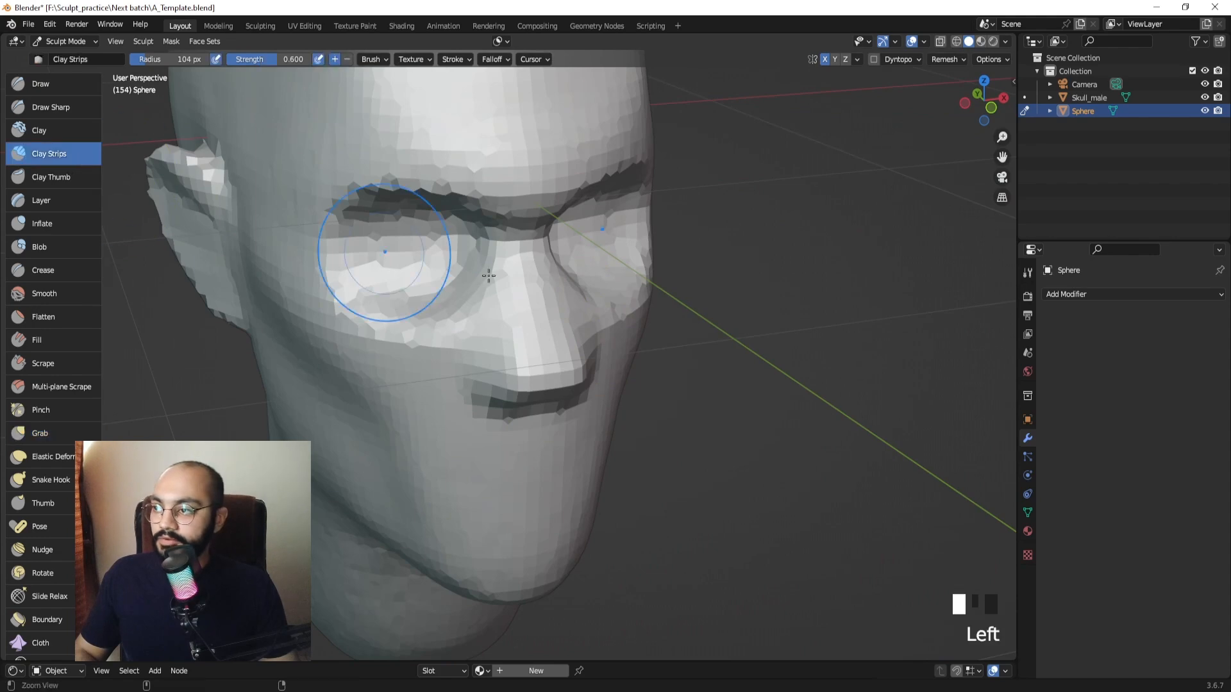
pyautogui.moveTo(399, 255)
pyautogui.mouseDown(button='middle')
pyautogui.moveTo(514, 316)
pyautogui.moveTo(509, 350)
pyautogui.moveTo(536, 359)
pyautogui.moveTo(536, 410)
pyautogui.moveTo(488, 372)
pyautogui.moveTo(372, 321)
pyautogui.mouseUp(button='middle')
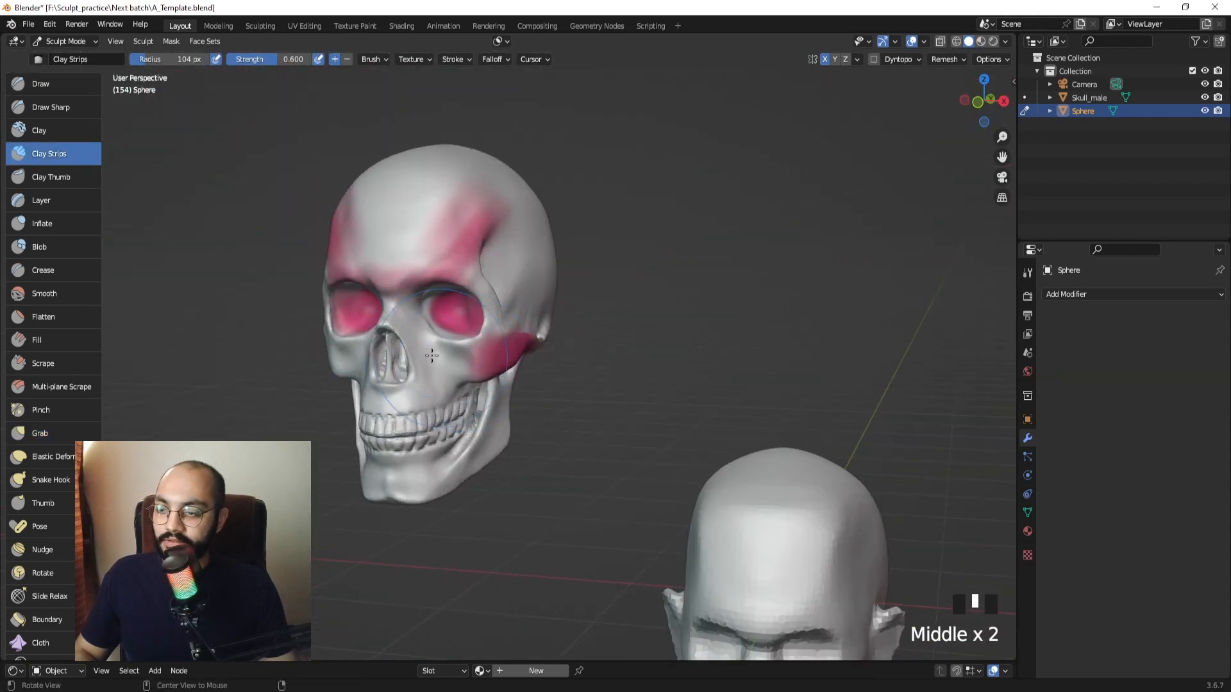
pyautogui.hotkey('alt', 'q')
pyautogui.moveTo(48, 641); pyautogui.dragTo(48, 460, button='middle')
pyautogui.click(39, 577)
# Paint the skull's maxilla beside the nasal opening pink with a 49 px radius.
pyautogui.press('f')
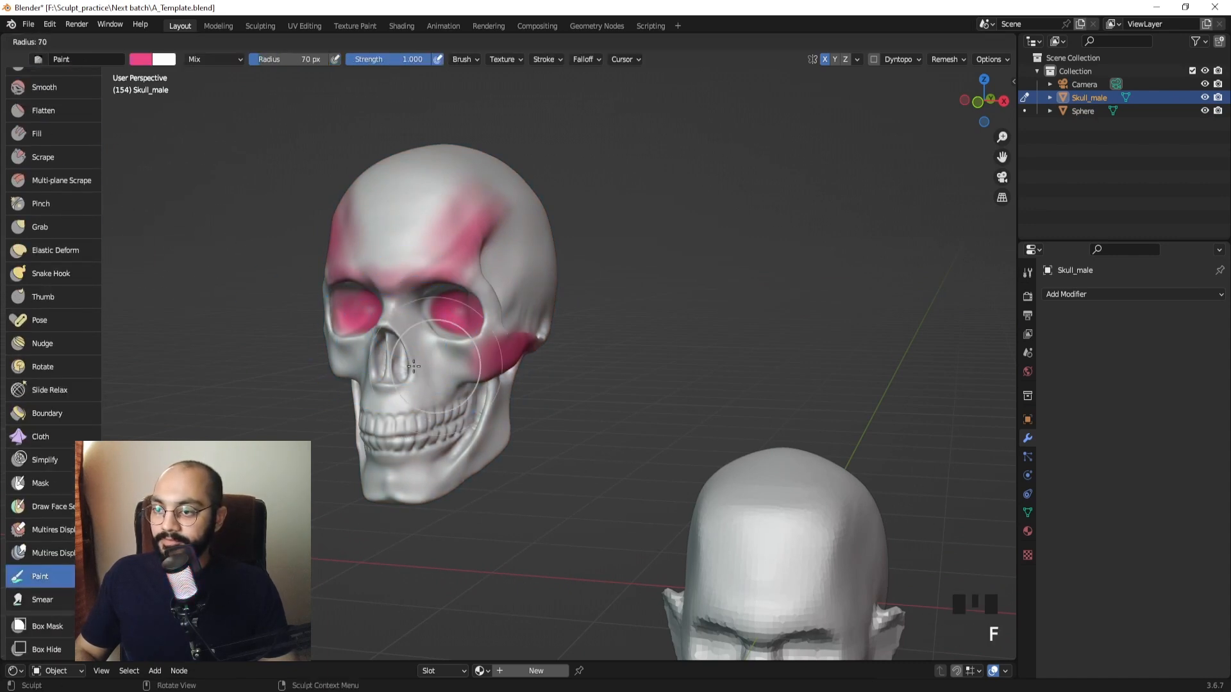
pyautogui.click(420, 378)
pyautogui.press('f')
pyautogui.click(420, 376)
pyautogui.moveTo(416, 334); pyautogui.dragTo(431, 382)
pyautogui.moveTo(420, 339); pyautogui.dragTo(431, 381)
pyautogui.moveTo(424, 343); pyautogui.dragTo(431, 382)
pyautogui.moveTo(420, 346); pyautogui.dragTo(428, 385)
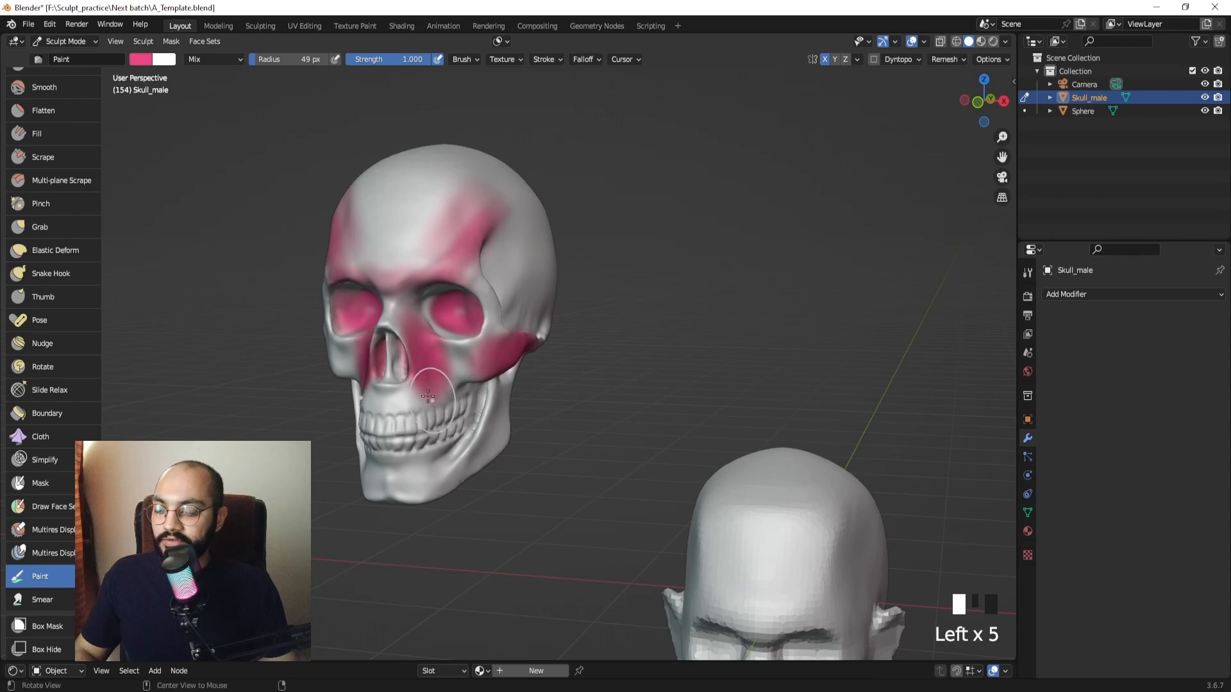
pyautogui.moveTo(427, 384); pyautogui.dragTo(545, 385, button='middle')
pyautogui.moveTo(433, 353); pyautogui.dragTo(414, 389)
# Transfer sculpting back to the head and choose the Clay Strips brush.
pyautogui.moveTo(572, 388)
pyautogui.keyDown('shift'); pyautogui.mouseDown(button='middle')
pyautogui.moveTo(522, 372)
pyautogui.moveTo(526, 359)
pyautogui.moveTo(288, 187)
pyautogui.mouseUp(button='middle'); pyautogui.keyUp('shift')
pyautogui.hotkey('alt', 'q')
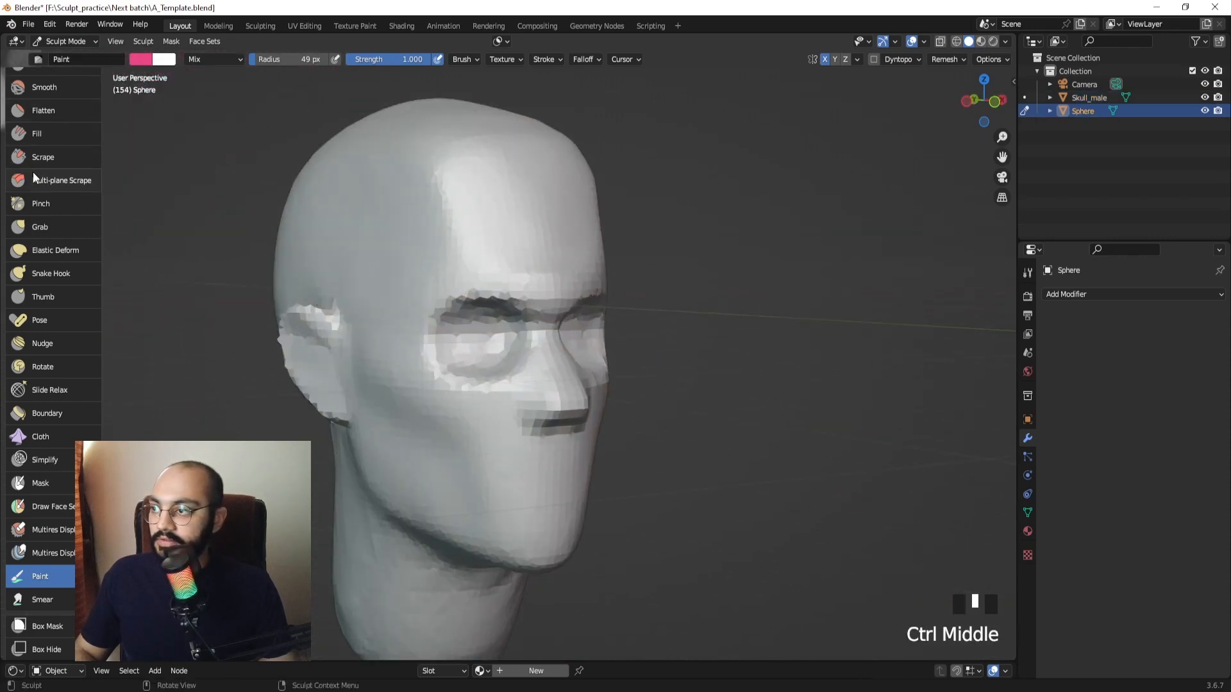
pyautogui.moveTo(33, 178); pyautogui.dragTo(14, 261, button='middle')
pyautogui.click(46, 151)
pyautogui.moveTo(442, 372); pyautogui.dragTo(450, 390, button='middle')
pyautogui.keyDown('shift'); pyautogui.moveTo(450, 390); pyautogui.dragTo(468, 310, button='middle'); pyautogui.keyUp('shift')
pyautogui.keyDown('ctrl'); pyautogui.moveTo(468, 311); pyautogui.dragTo(495, 349, button='middle'); pyautogui.keyUp('ctrl')
# Carve a diagonal plane from beside the nose down the cheek with subtractive 75 px Clay Strips strokes.
pyautogui.press('f')
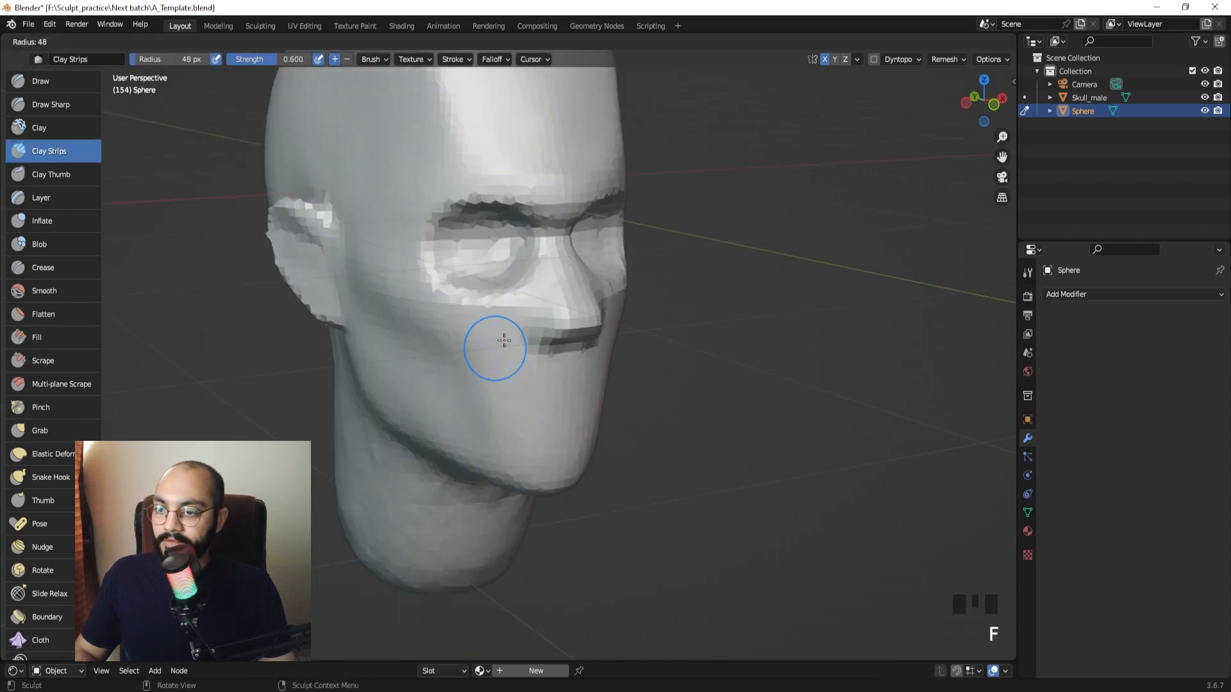
pyautogui.click(495, 285)
pyautogui.press('KP_Decimal')
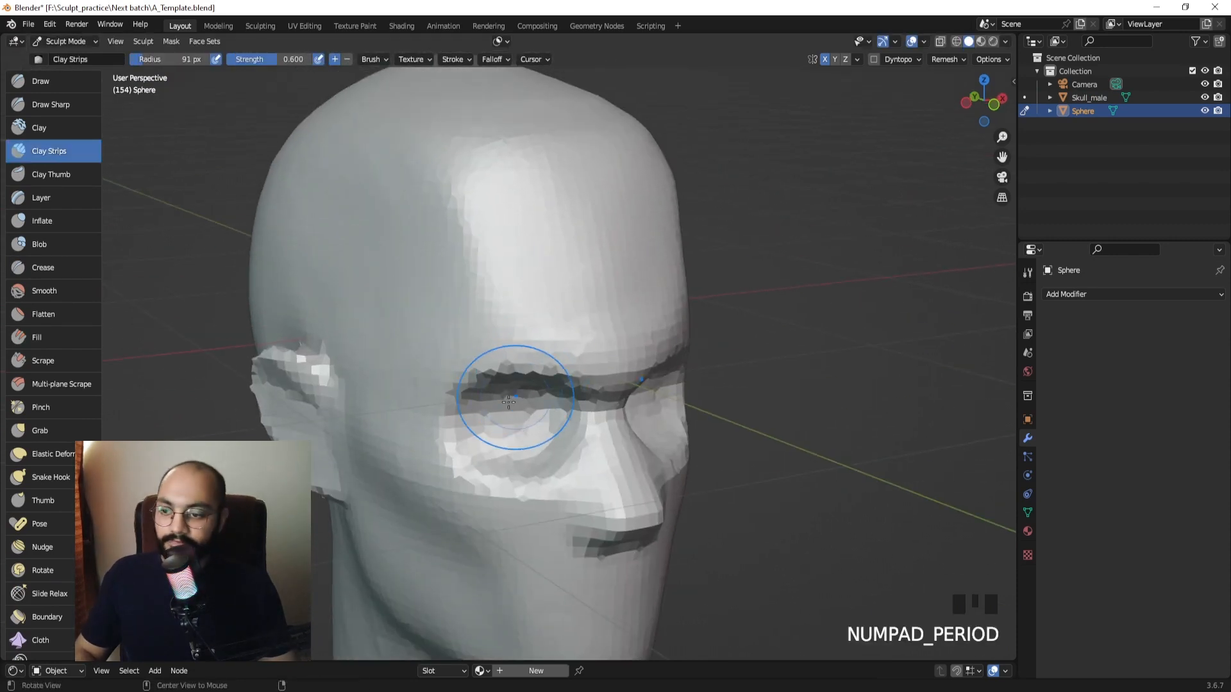
pyautogui.moveTo(508, 402)
pyautogui.keyDown('ctrl'); pyautogui.mouseDown(button='middle')
pyautogui.moveTo(542, 441)
pyautogui.moveTo(531, 437)
pyautogui.mouseUp(button='middle'); pyautogui.keyUp('ctrl')
pyautogui.moveTo(531, 437)
pyautogui.keyDown('shift'); pyautogui.mouseDown(button='middle')
pyautogui.moveTo(545, 404)
pyautogui.moveTo(519, 409)
pyautogui.moveTo(544, 372)
pyautogui.mouseUp(button='middle'); pyautogui.keyUp('shift')
pyautogui.press('f')
pyautogui.click(511, 407)
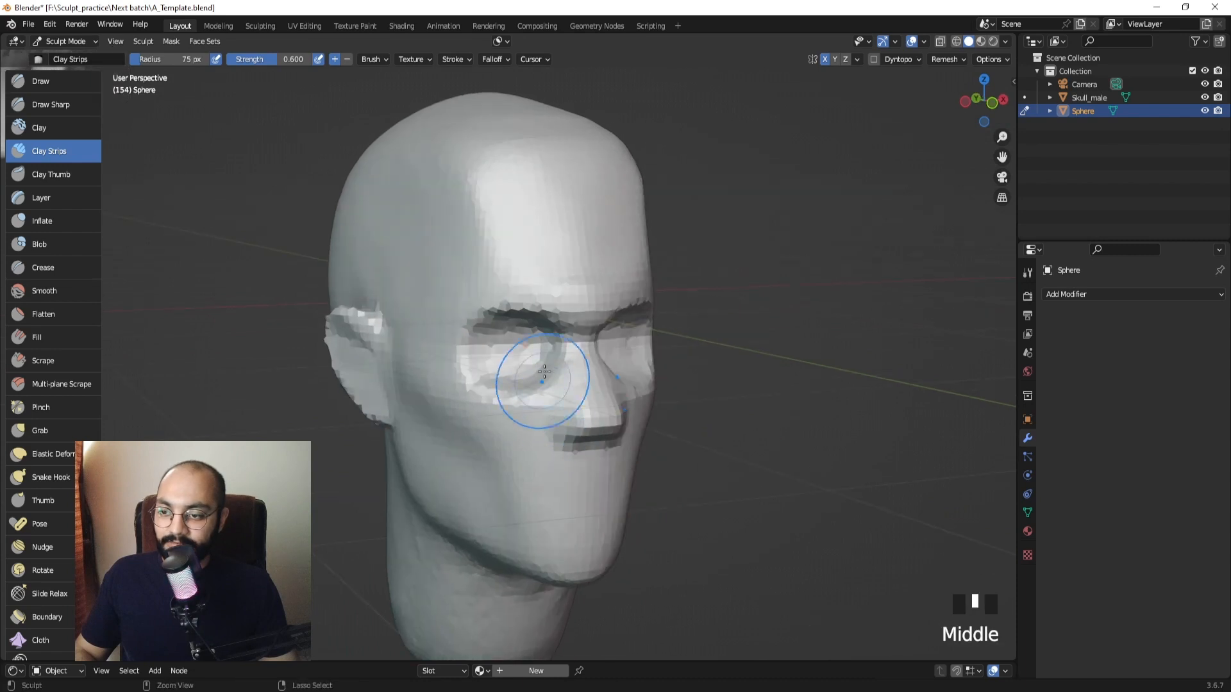
pyautogui.keyDown('ctrl'); pyautogui.moveTo(544, 372); pyautogui.dragTo(541, 365); pyautogui.keyUp('ctrl')
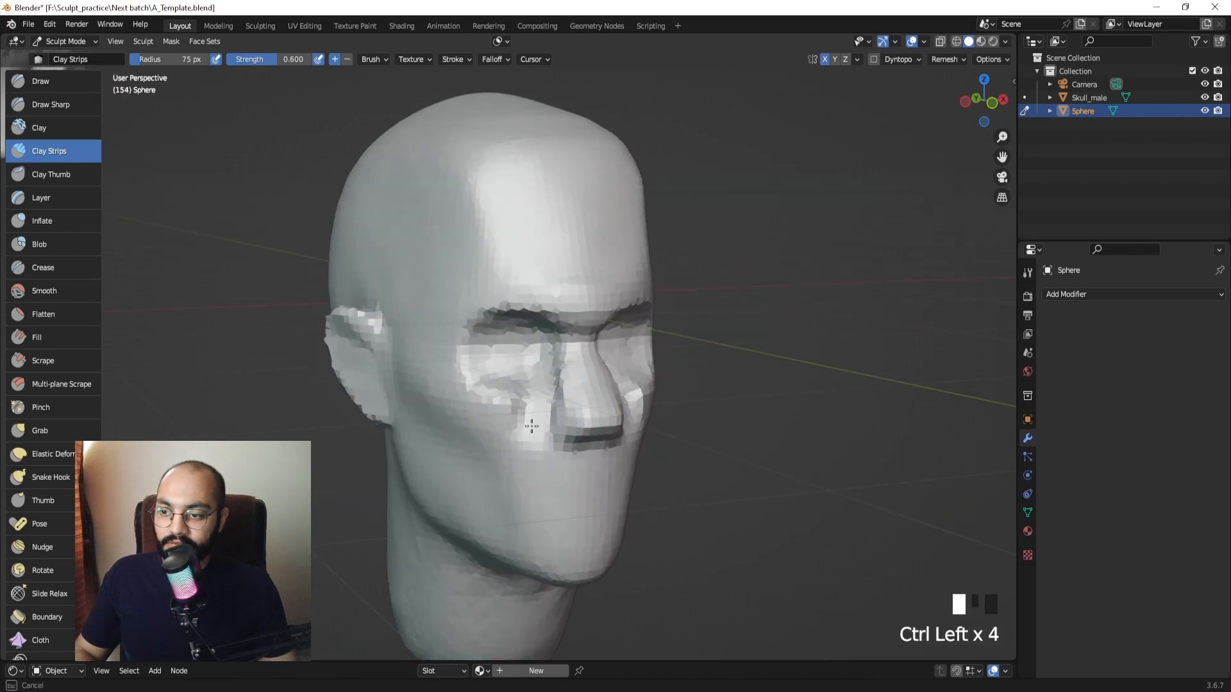
pyautogui.moveTo(520, 452)
pyautogui.mouseDown(button='middle')
pyautogui.moveTo(517, 416)
pyautogui.moveTo(512, 433)
pyautogui.mouseUp(button='middle')
pyautogui.keyDown('ctrl'); pyautogui.moveTo(525, 434); pyautogui.dragTo(510, 481); pyautogui.keyUp('ctrl')
pyautogui.keyDown('ctrl'); pyautogui.moveTo(520, 443); pyautogui.dragTo(494, 490); pyautogui.keyUp('ctrl')
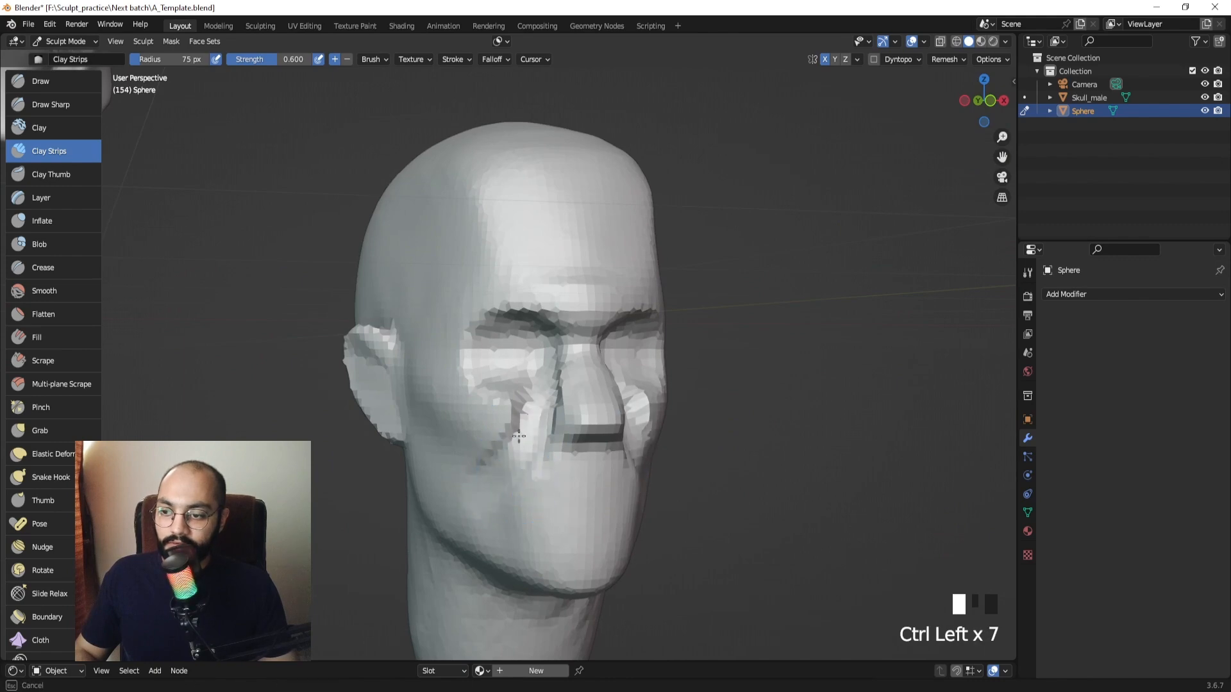
pyautogui.moveTo(491, 482)
pyautogui.mouseDown(button='middle')
pyautogui.moveTo(465, 474)
pyautogui.moveTo(524, 443)
pyautogui.mouseUp(button='middle')
pyautogui.keyDown('ctrl'); pyautogui.moveTo(523, 443); pyautogui.dragTo(527, 439); pyautogui.keyUp('ctrl')
# Examine the carved planes beside the nose from the side and from the front.
pyautogui.moveTo(501, 471); pyautogui.dragTo(640, 411, button='middle')
pyautogui.moveTo(506, 409); pyautogui.dragTo(659, 401, button='middle')
pyautogui.moveTo(475, 385); pyautogui.dragTo(513, 404, button='middle')
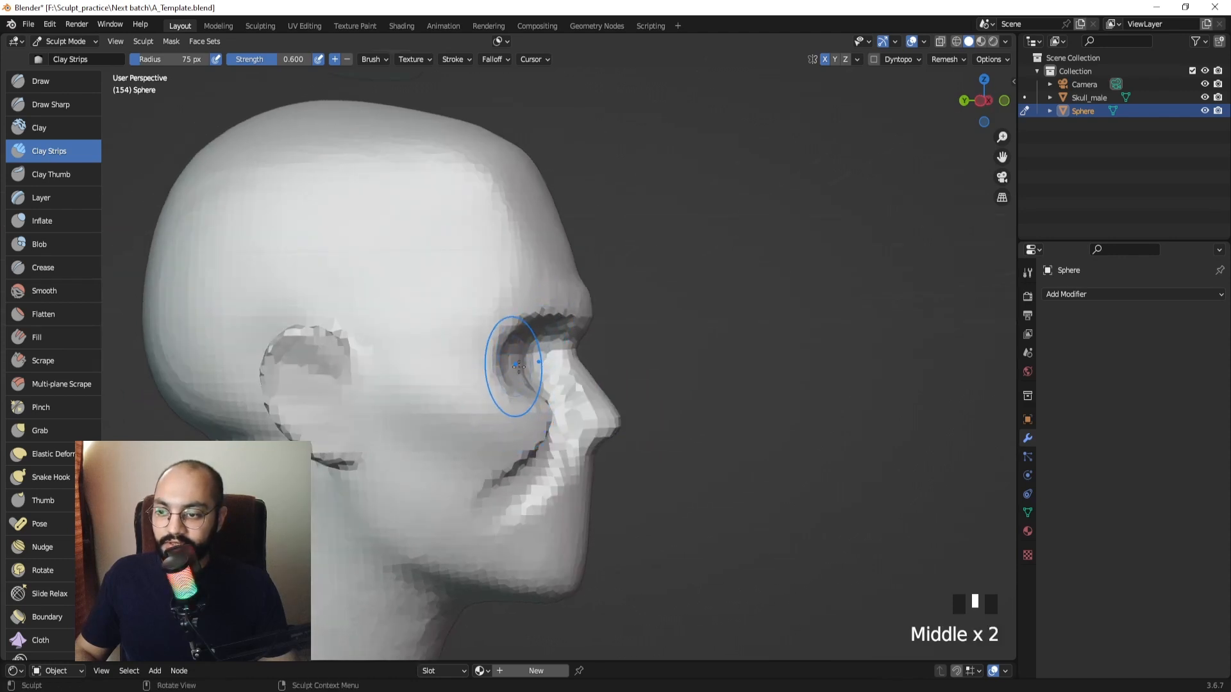
pyautogui.moveTo(568, 404)
pyautogui.mouseDown(button='middle')
pyautogui.moveTo(384, 321)
pyautogui.moveTo(406, 352)
pyautogui.moveTo(526, 411)
pyautogui.moveTo(575, 416)
pyautogui.moveTo(551, 400)
pyautogui.moveTo(590, 511)
pyautogui.moveTo(601, 452)
pyautogui.mouseUp(button='middle')
pyautogui.moveTo(600, 452); pyautogui.dragTo(600, 452)
pyautogui.press('KP_Decimal')
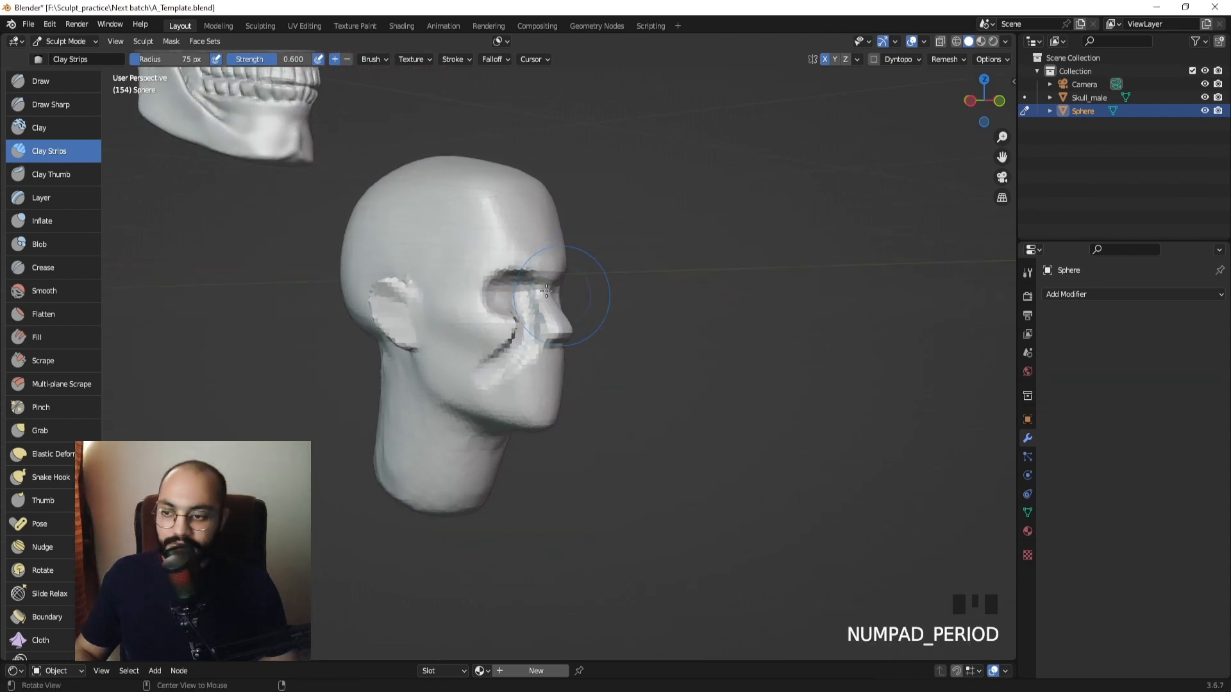
pyautogui.moveTo(546, 291); pyautogui.dragTo(502, 361, button='middle')
pyautogui.keyDown('shift'); pyautogui.moveTo(502, 361); pyautogui.dragTo(470, 371, button='middle'); pyautogui.keyUp('shift')
pyautogui.scroll(5, 527, 382)
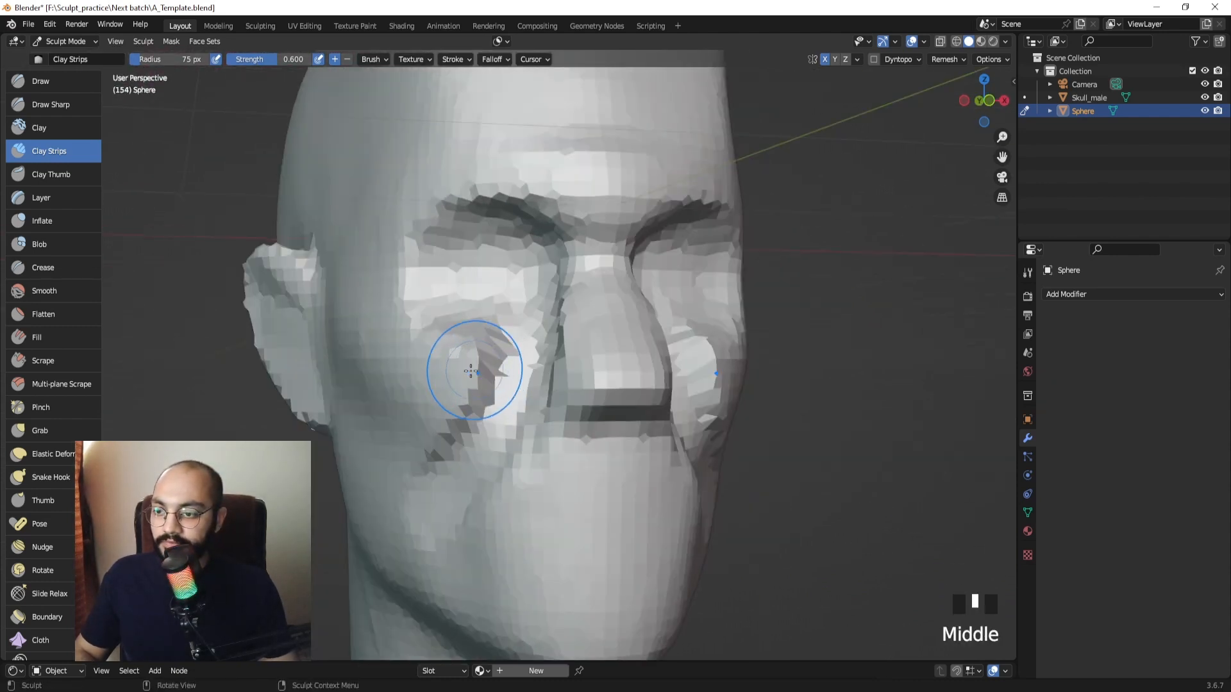
# Carve away the ridge under the eye socket and along the outer cheek with subtractive Clay Strips strokes.
pyautogui.press('f')
pyautogui.click(503, 386)
pyautogui.keyDown('ctrl'); pyautogui.moveTo(483, 352); pyautogui.dragTo(463, 416); pyautogui.keyUp('ctrl')
pyautogui.keyDown('ctrl'); pyautogui.moveTo(476, 367); pyautogui.dragTo(458, 420); pyautogui.keyUp('ctrl')
pyautogui.moveTo(480, 375)
pyautogui.keyDown('ctrl'); pyautogui.mouseDown()
pyautogui.moveTo(455, 441)
pyautogui.moveTo(463, 411)
pyautogui.mouseUp(); pyautogui.keyUp('ctrl')
pyautogui.keyDown('ctrl'); pyautogui.moveTo(452, 344); pyautogui.dragTo(477, 359); pyautogui.keyUp('ctrl')
pyautogui.moveTo(454, 384); pyautogui.dragTo(525, 387, button='middle')
pyautogui.keyDown('ctrl'); pyautogui.moveTo(459, 404); pyautogui.dragTo(443, 446); pyautogui.keyUp('ctrl')
pyautogui.keyDown('ctrl'); pyautogui.moveTo(453, 426); pyautogui.dragTo(431, 467); pyautogui.keyUp('ctrl')
pyautogui.moveTo(442, 443)
pyautogui.mouseDown(button='middle')
pyautogui.moveTo(495, 440)
pyautogui.moveTo(467, 429)
pyautogui.mouseUp(button='middle')
pyautogui.keyDown('ctrl'); pyautogui.moveTo(465, 431); pyautogui.dragTo(461, 444); pyautogui.keyUp('ctrl')
pyautogui.keyDown('ctrl'); pyautogui.moveTo(481, 311); pyautogui.dragTo(480, 343); pyautogui.keyUp('ctrl')
pyautogui.keyDown('ctrl'); pyautogui.moveTo(482, 320); pyautogui.dragTo(488, 359); pyautogui.keyUp('ctrl')
pyautogui.moveTo(516, 386); pyautogui.dragTo(443, 396, button='middle')
# Cut the plane beside the nose and lower cheek back further with subtractive 100 px Clay Strips strokes.
pyautogui.press('f')
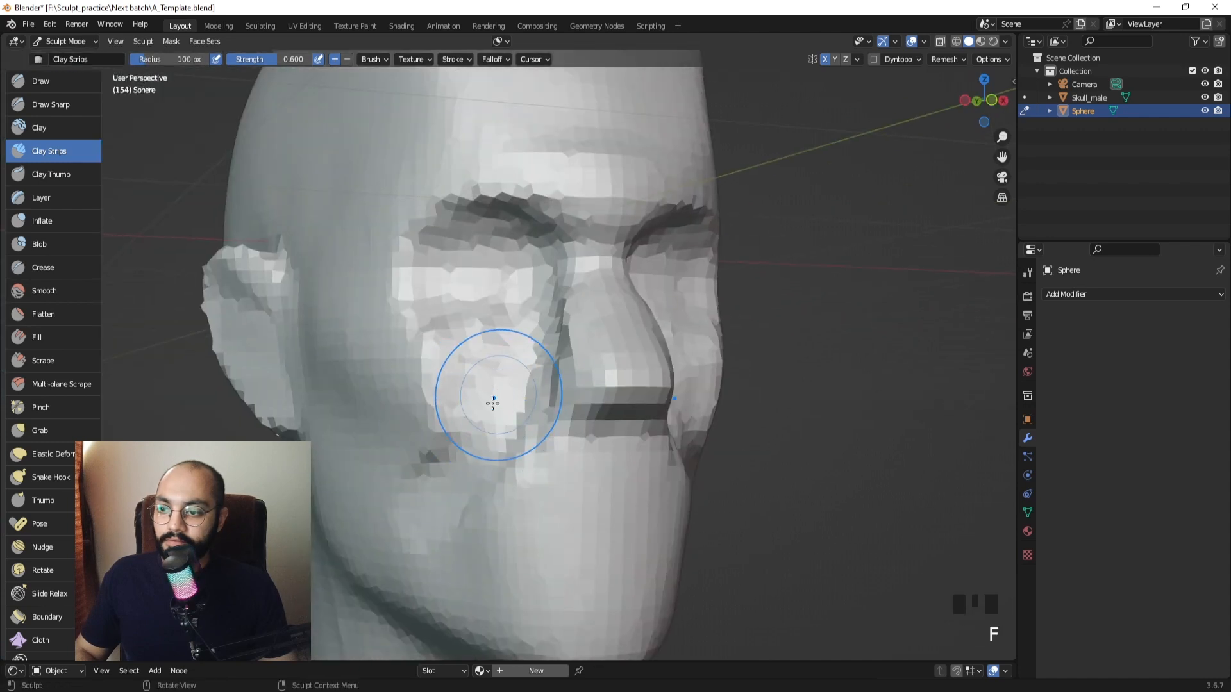
pyautogui.click(495, 404)
pyautogui.keyDown('ctrl'); pyautogui.moveTo(510, 391); pyautogui.dragTo(504, 427); pyautogui.keyUp('ctrl')
pyautogui.keyDown('ctrl'); pyautogui.moveTo(511, 404); pyautogui.dragTo(509, 423); pyautogui.keyUp('ctrl')
pyautogui.keyDown('ctrl'); pyautogui.moveTo(468, 516); pyautogui.dragTo(478, 487); pyautogui.keyUp('ctrl')
pyautogui.keyDown('ctrl'); pyautogui.moveTo(482, 519); pyautogui.dragTo(491, 495); pyautogui.keyUp('ctrl')
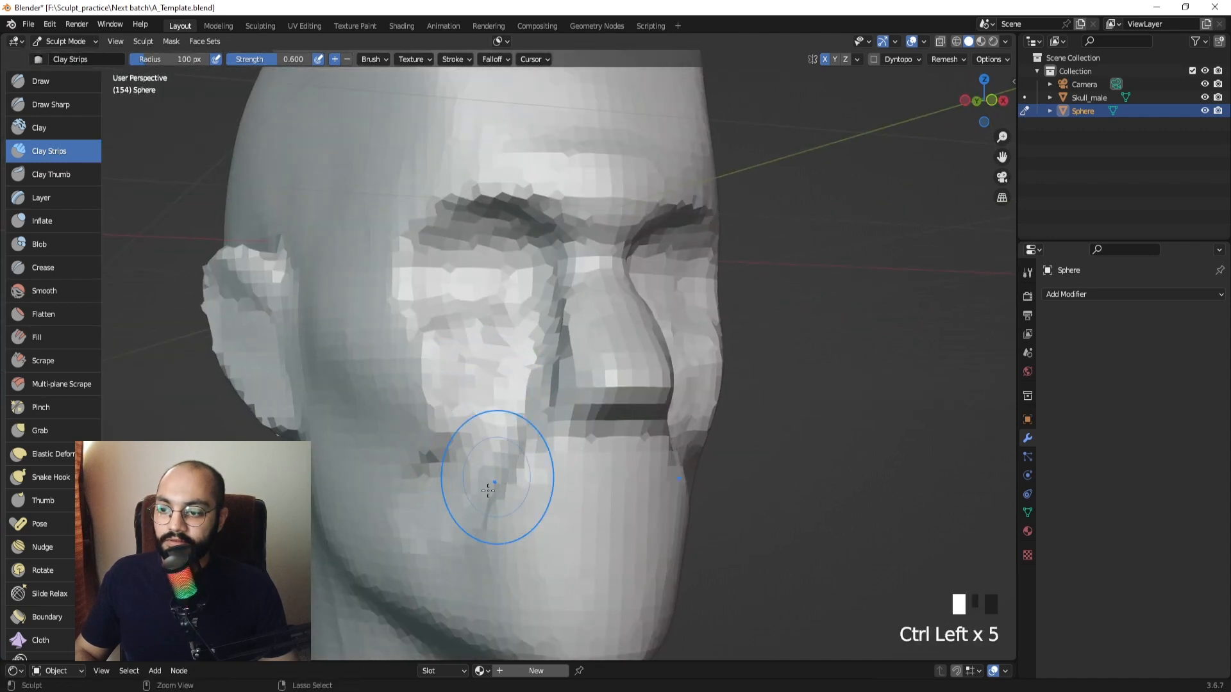
# Smooth the carved cheek planes from beside the nose down towards the jaw.
pyautogui.press('f')
pyautogui.click(526, 363)
pyautogui.keyDown('shift'); pyautogui.moveTo(510, 365); pyautogui.dragTo(483, 453); pyautogui.keyUp('shift')
pyautogui.keyDown('shift'); pyautogui.moveTo(500, 385); pyautogui.dragTo(481, 452); pyautogui.keyUp('shift')
pyautogui.moveTo(457, 456); pyautogui.dragTo(509, 466, button='middle')
pyautogui.press('f')
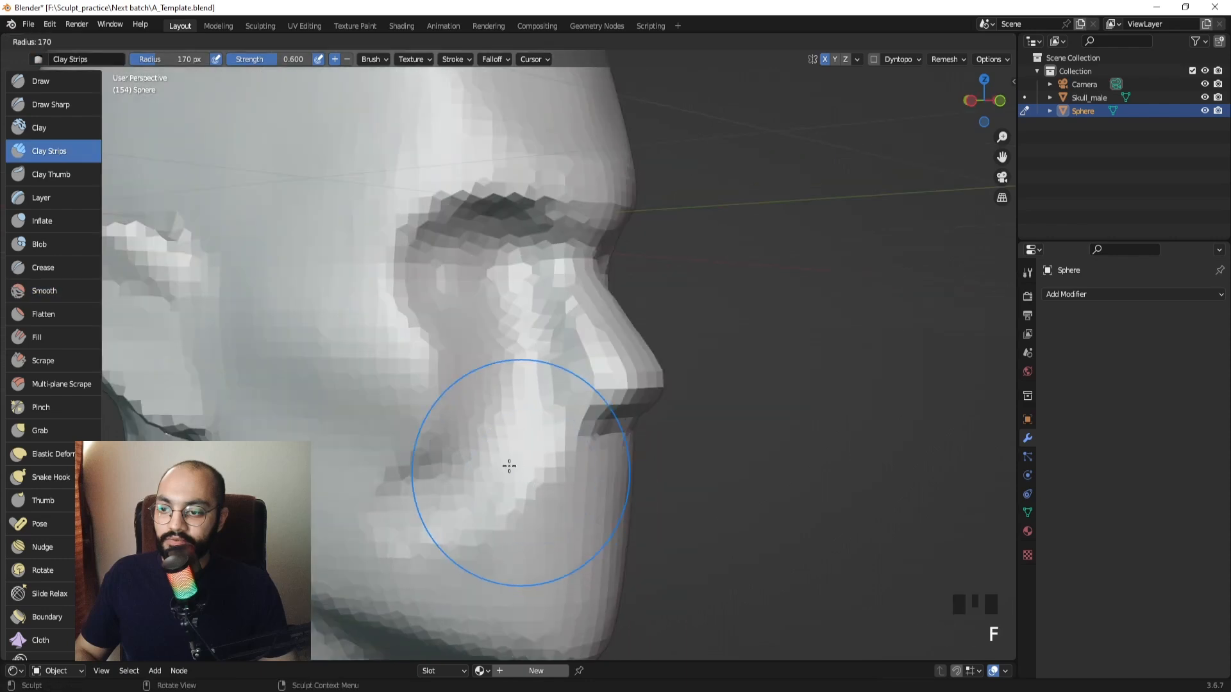
pyautogui.click(486, 468)
pyautogui.keyDown('shift'); pyautogui.moveTo(486, 468); pyautogui.dragTo(443, 504); pyautogui.keyUp('shift')
pyautogui.keyDown('shift'); pyautogui.moveTo(410, 510); pyautogui.dragTo(530, 385); pyautogui.keyUp('shift')
# Soften the cheek beside the mouth area with a 115 px smoothing radius.
pyautogui.scroll(-3, 551, 384)
pyautogui.moveTo(661, 394)
pyautogui.mouseDown(button='middle')
pyautogui.moveTo(562, 404)
pyautogui.moveTo(562, 363)
pyautogui.moveTo(606, 349)
pyautogui.mouseUp(button='middle')
pyautogui.press('f')
pyautogui.click(502, 411)
pyautogui.moveTo(502, 412)
pyautogui.keyDown('shift'); pyautogui.mouseDown()
pyautogui.moveTo(503, 440)
pyautogui.moveTo(511, 410)
pyautogui.mouseUp(); pyautogui.keyUp('shift')
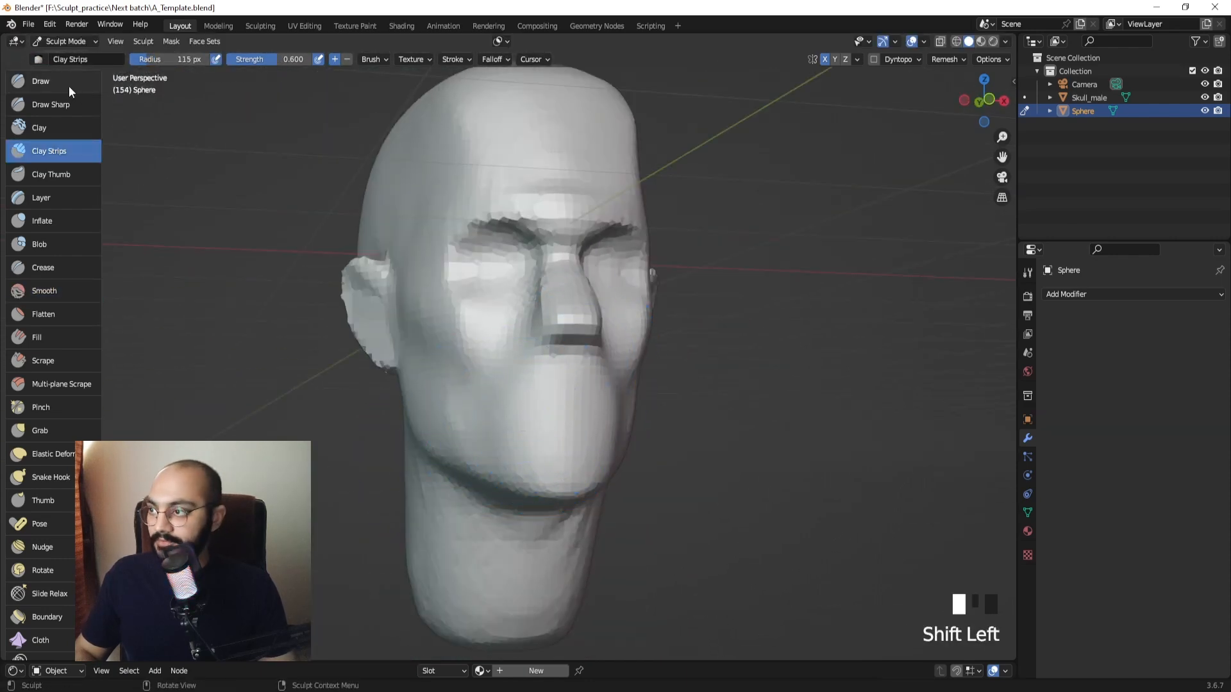
# Carve a groove from the mouth corners across the top of the chin with a 79 px Draw Sharp brush.
pyautogui.click(70, 104)
pyautogui.moveTo(513, 385); pyautogui.dragTo(539, 391, button='middle')
pyautogui.moveTo(539, 391)
pyautogui.keyDown('ctrl'); pyautogui.mouseDown(button='middle')
pyautogui.moveTo(549, 398)
pyautogui.moveTo(536, 425)
pyautogui.mouseUp(button='middle'); pyautogui.keyUp('ctrl')
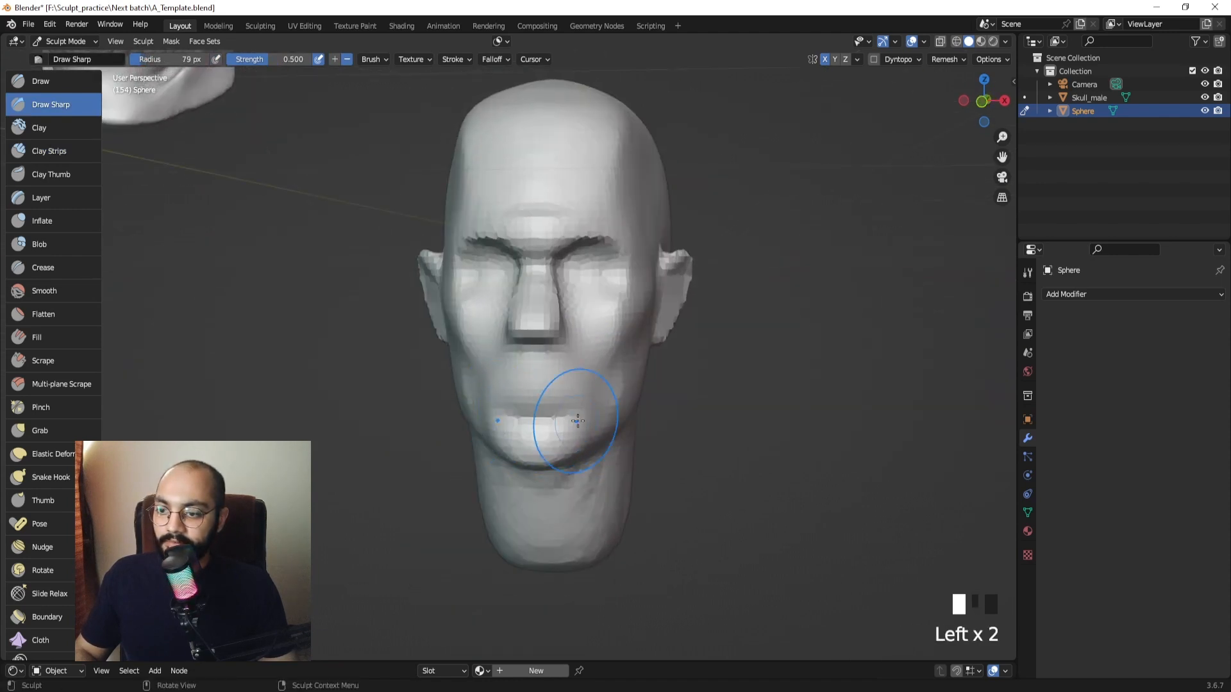
pyautogui.moveTo(605, 388); pyautogui.dragTo(578, 421)
pyautogui.moveTo(637, 417); pyautogui.dragTo(606, 417, button='middle')
pyautogui.moveTo(604, 387); pyautogui.dragTo(564, 424)
pyautogui.moveTo(603, 389); pyautogui.dragTo(563, 424)
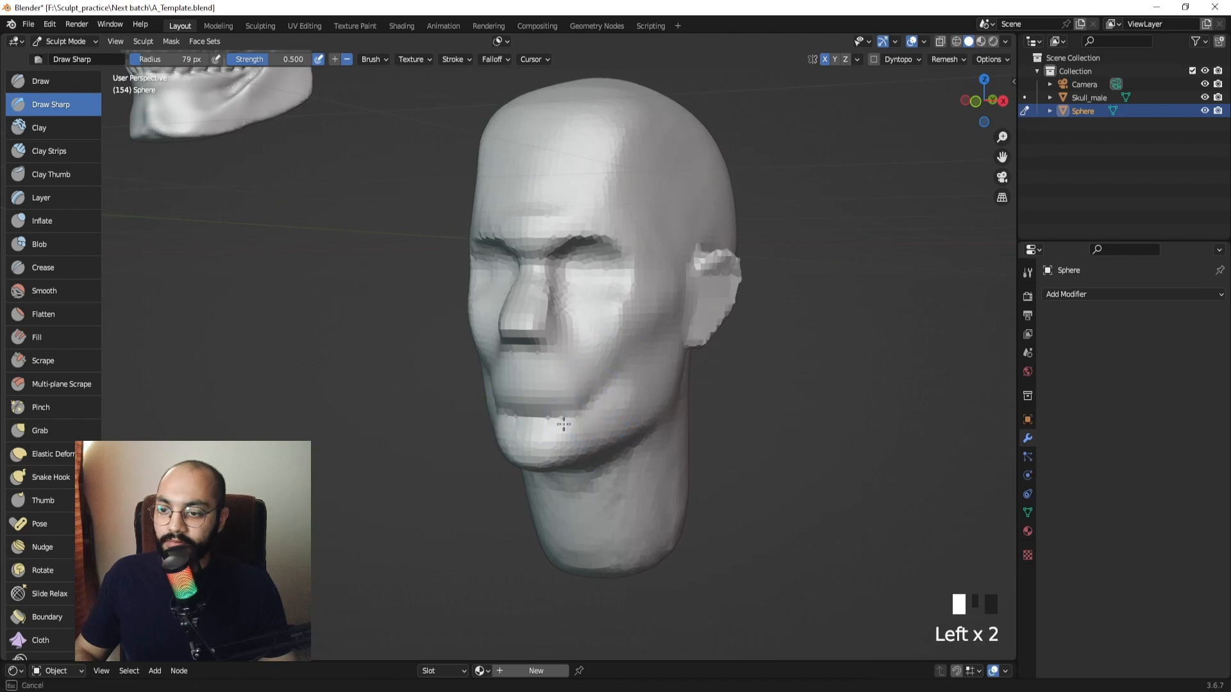
pyautogui.moveTo(563, 424)
pyautogui.mouseDown(button='middle')
pyautogui.moveTo(754, 418)
pyautogui.moveTo(574, 418)
pyautogui.mouseUp(button='middle')
# Smooth the chin groove and the surrounding mouth area into soft planes with a 101 px radius.
pyautogui.keyDown('shift'); pyautogui.moveTo(574, 418); pyautogui.dragTo(570, 423); pyautogui.keyUp('shift')
pyautogui.keyDown('shift'); pyautogui.moveTo(514, 438); pyautogui.dragTo(540, 440); pyautogui.keyUp('shift')
pyautogui.moveTo(541, 440); pyautogui.dragTo(600, 433, button='middle')
pyautogui.keyDown('shift'); pyautogui.moveTo(506, 423); pyautogui.dragTo(497, 431); pyautogui.keyUp('shift')
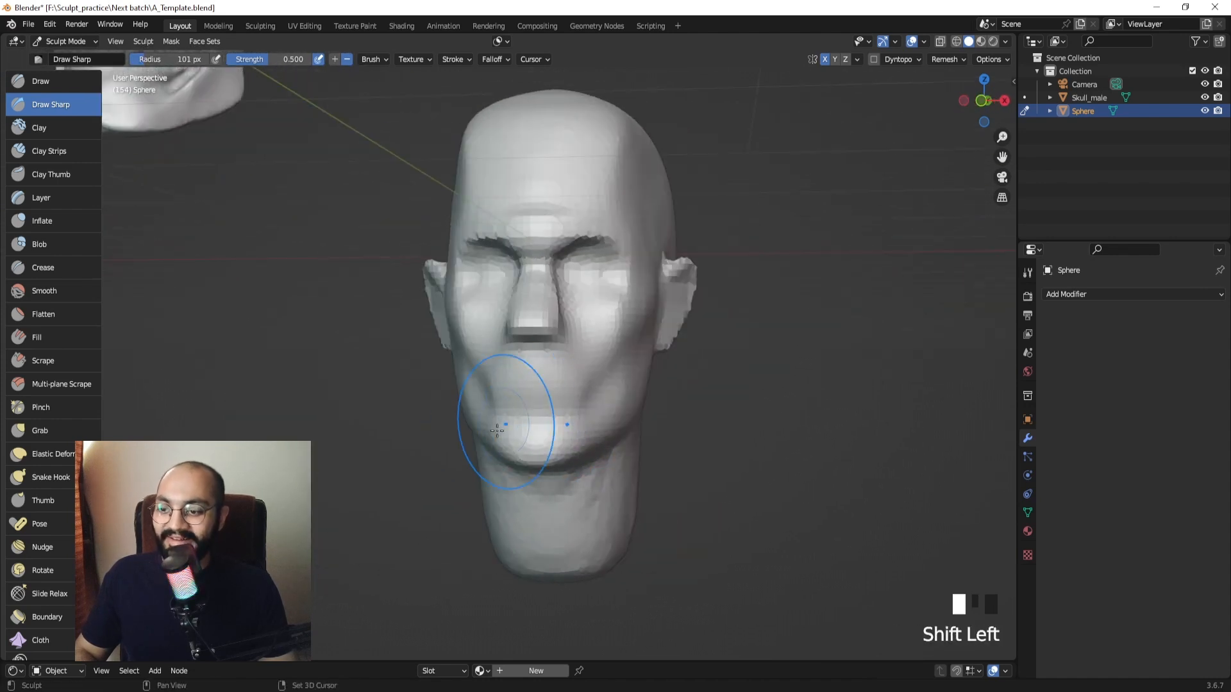
pyautogui.moveTo(497, 431); pyautogui.dragTo(481, 363, button='middle')
pyautogui.keyDown('shift'); pyautogui.moveTo(481, 363); pyautogui.dragTo(495, 412); pyautogui.keyUp('shift')
pyautogui.moveTo(494, 413)
pyautogui.mouseDown(button='middle')
pyautogui.moveTo(640, 431)
pyautogui.moveTo(339, 427)
pyautogui.moveTo(498, 431)
pyautogui.moveTo(411, 436)
pyautogui.moveTo(519, 446)
pyautogui.mouseUp(button='middle')
# Redo the undone sculpt strokes on the face.
pyautogui.hotkey('ctrl', 'shift', 'z')
pyautogui.hotkey('ctrl', 'shift', 'z')
pyautogui.hotkey('ctrl', 'shift', 'z')
pyautogui.hotkey('ctrl', 'shift', 'z')
pyautogui.hotkey('ctrl', 'shift', 'z')
pyautogui.hotkey('ctrl', 'shift', 'z')
pyautogui.hotkey('ctrl', 'shift', 'z')
pyautogui.hotkey('ctrl', 'shift', 'z')
pyautogui.hotkey('ctrl', 'shift', 'z')
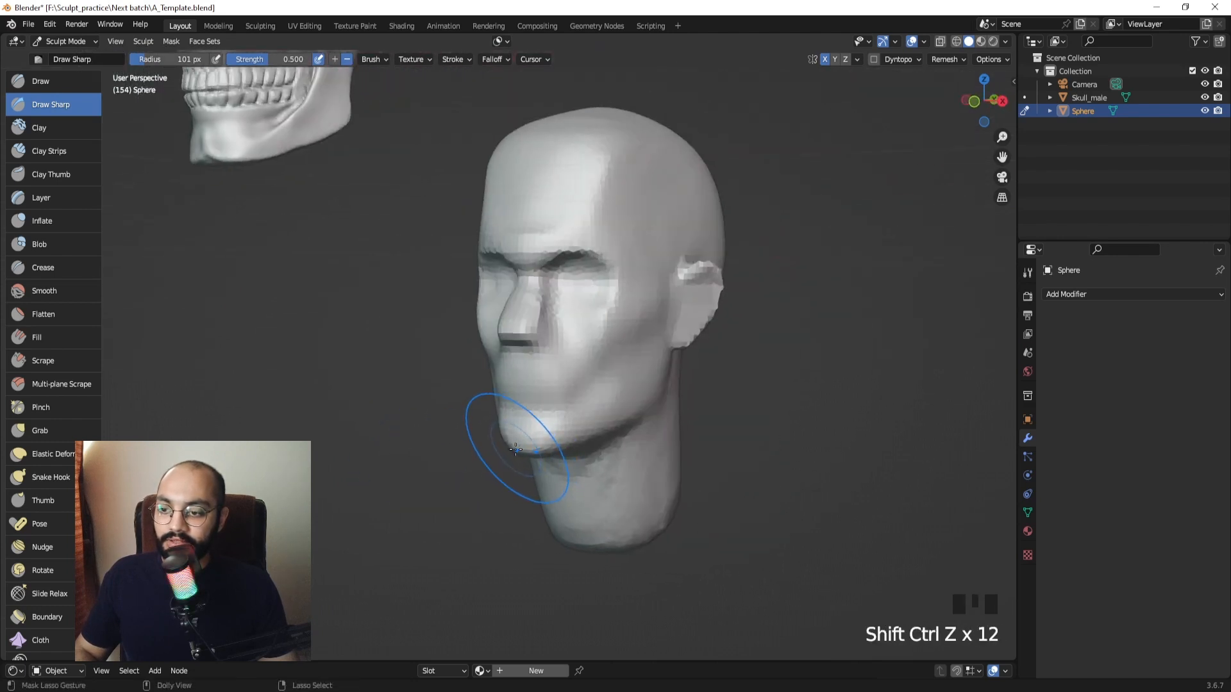
# Examine the painted skull's jaw and teeth from several angles and compare them with the head's lower face.
pyautogui.moveTo(526, 441); pyautogui.dragTo(410, 359, button='middle')
pyautogui.click(387, 306)
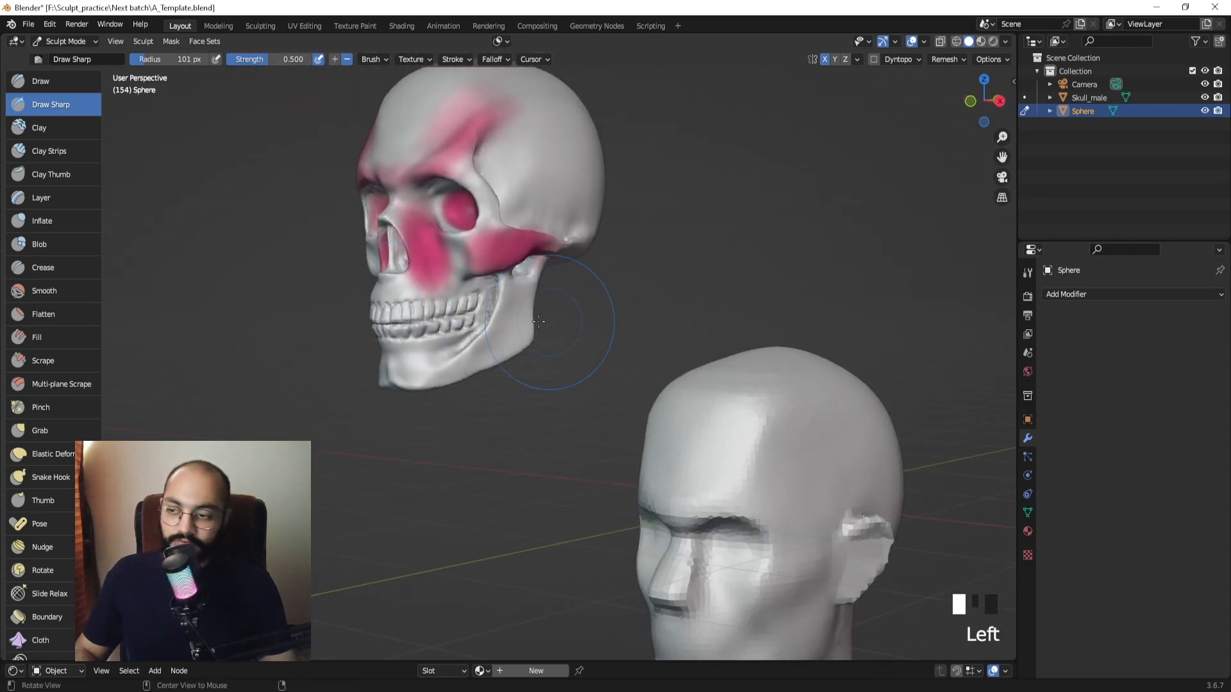
pyautogui.moveTo(538, 322); pyautogui.dragTo(536, 358, button='middle')
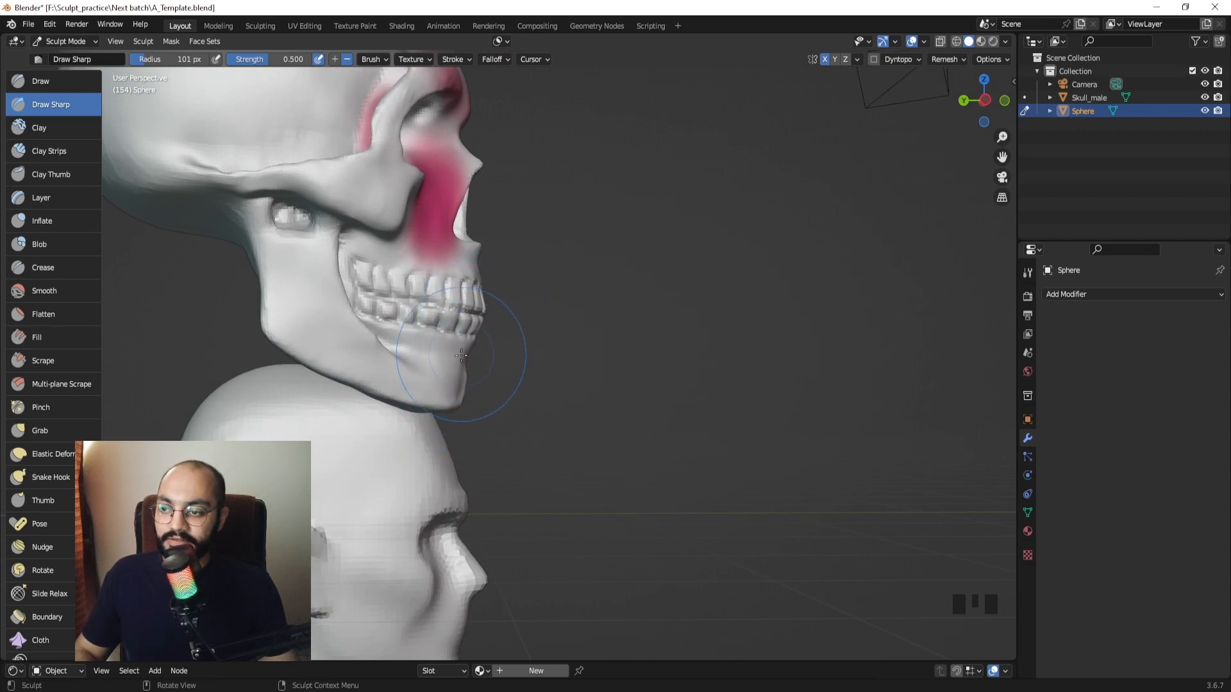
pyautogui.moveTo(461, 356); pyautogui.dragTo(500, 475, button='middle')
pyautogui.click(499, 475)
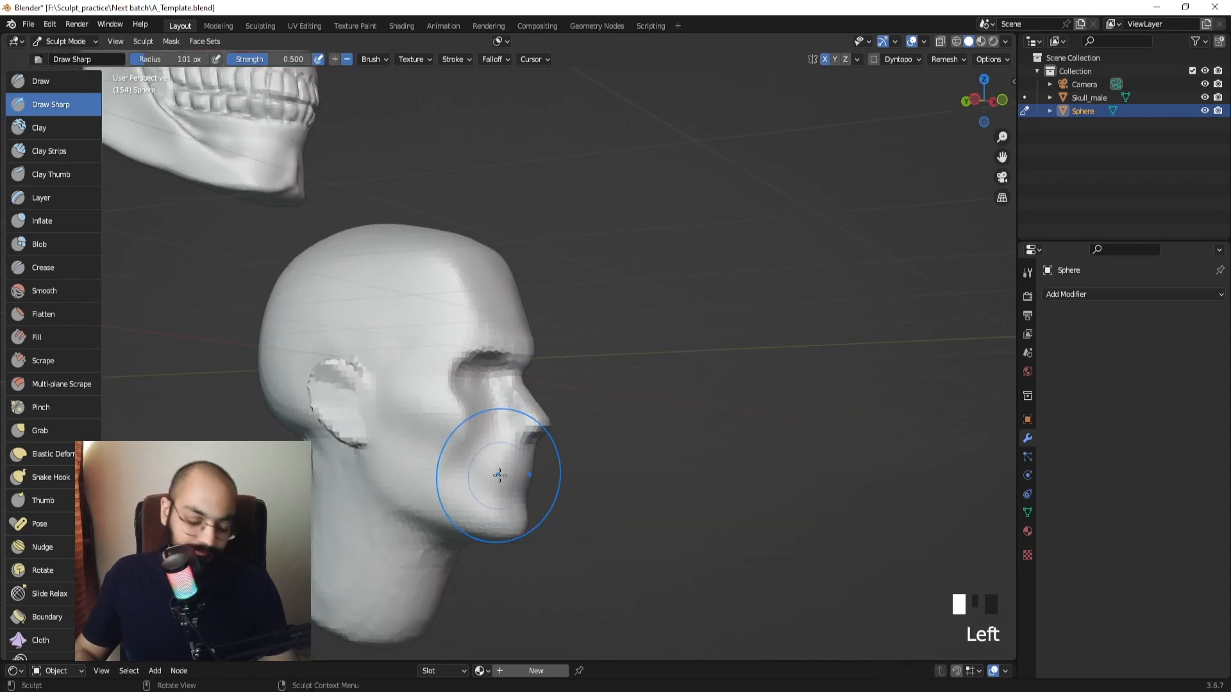
pyautogui.press('KP_Decimal')
pyautogui.moveTo(742, 261); pyautogui.dragTo(642, 288, button='middle')
pyautogui.keyDown('shift'); pyautogui.moveTo(641, 289); pyautogui.dragTo(649, 327, button='middle'); pyautogui.keyUp('shift')
pyautogui.keyDown('shift'); pyautogui.moveTo(649, 327); pyautogui.dragTo(585, 348, button='middle'); pyautogui.keyUp('shift')
pyautogui.scroll(2, 596, 321)
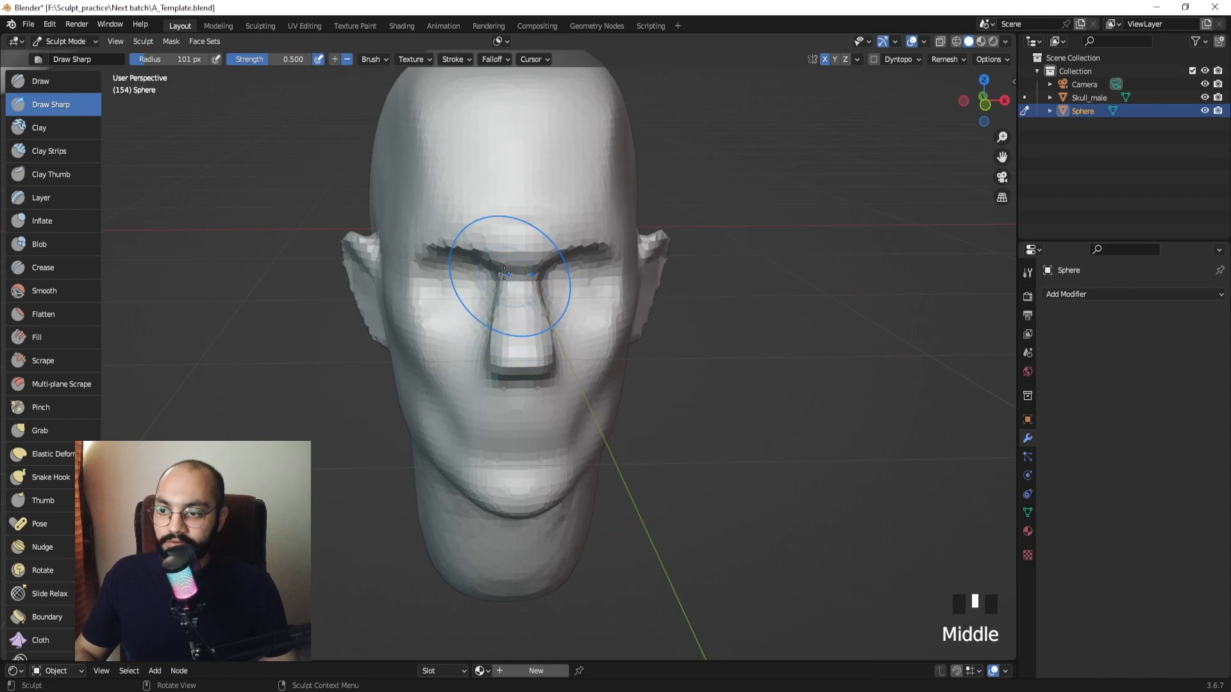
pyautogui.moveTo(504, 273); pyautogui.dragTo(459, 312, button='middle')
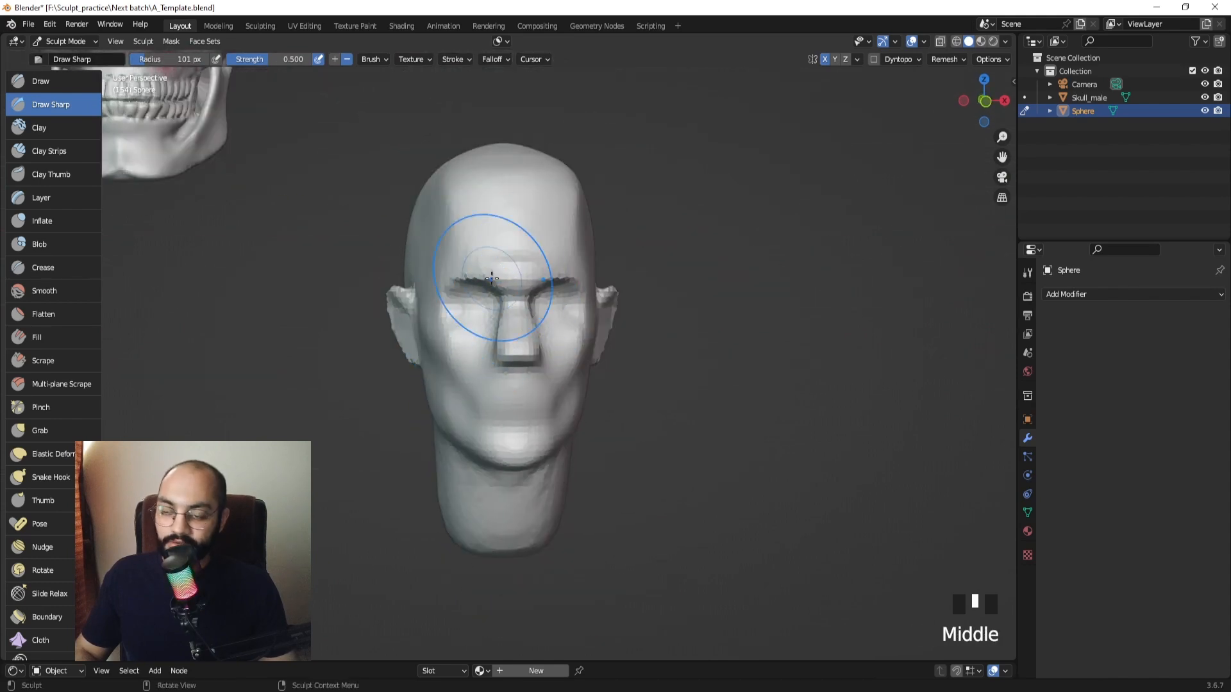
# Narrow the nose symmetrically from front and angled views with a Grab brush of about 98 px radius.
pyautogui.press('KP_1')
pyautogui.keyDown('ctrl'); pyautogui.moveTo(491, 269); pyautogui.dragTo(427, 227, button='middle'); pyautogui.keyUp('ctrl')
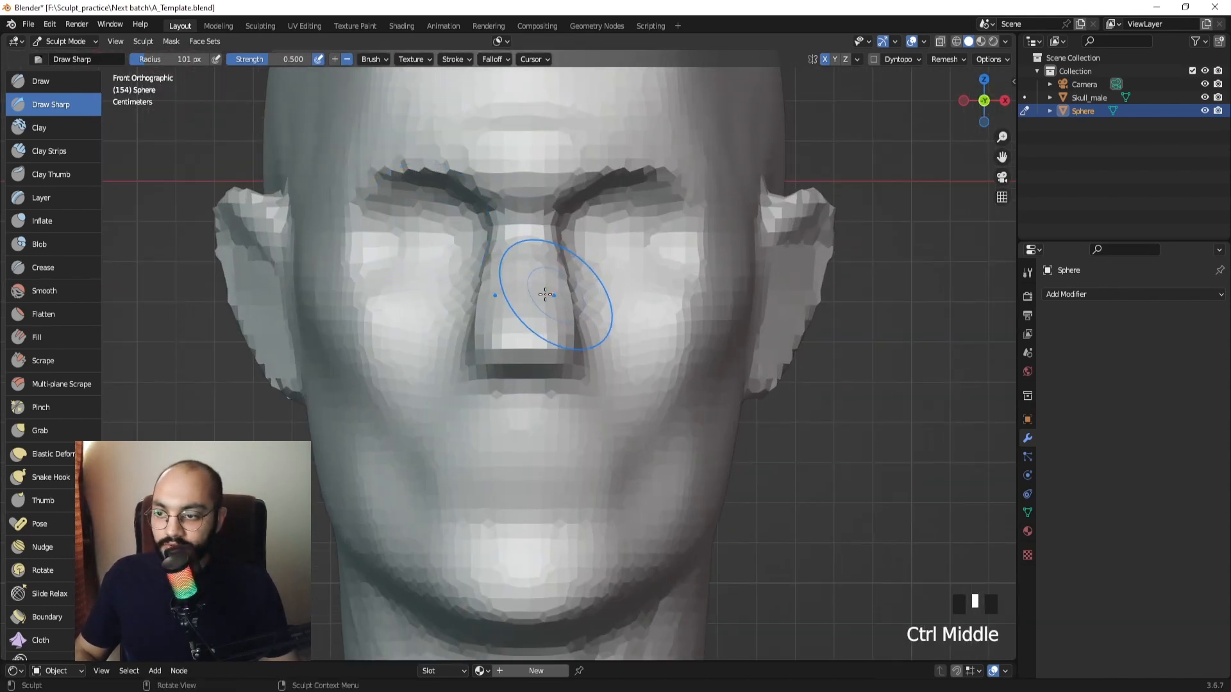
pyautogui.press('g')
pyautogui.press('f')
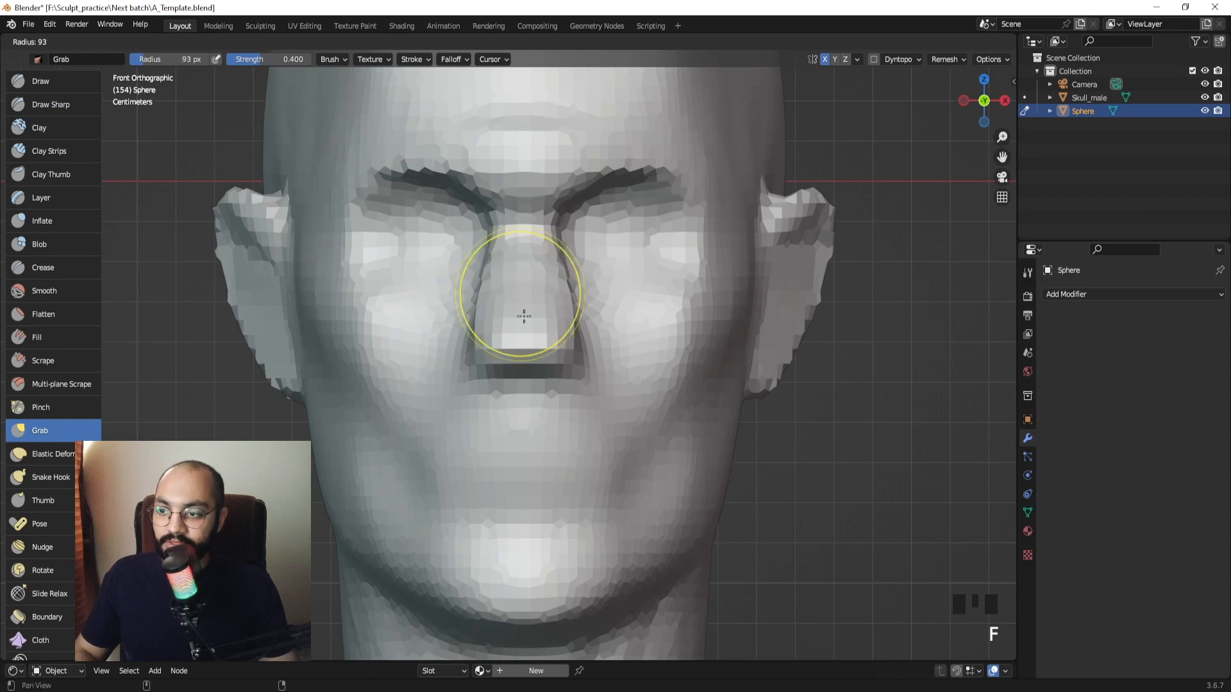
pyautogui.click(514, 307)
pyautogui.moveTo(514, 306); pyautogui.dragTo(574, 321, button='middle')
pyautogui.moveTo(556, 291); pyautogui.dragTo(582, 286)
pyautogui.moveTo(582, 289); pyautogui.dragTo(511, 311, button='middle')
pyautogui.moveTo(509, 353); pyautogui.dragTo(528, 352)
pyautogui.press('KP_1')
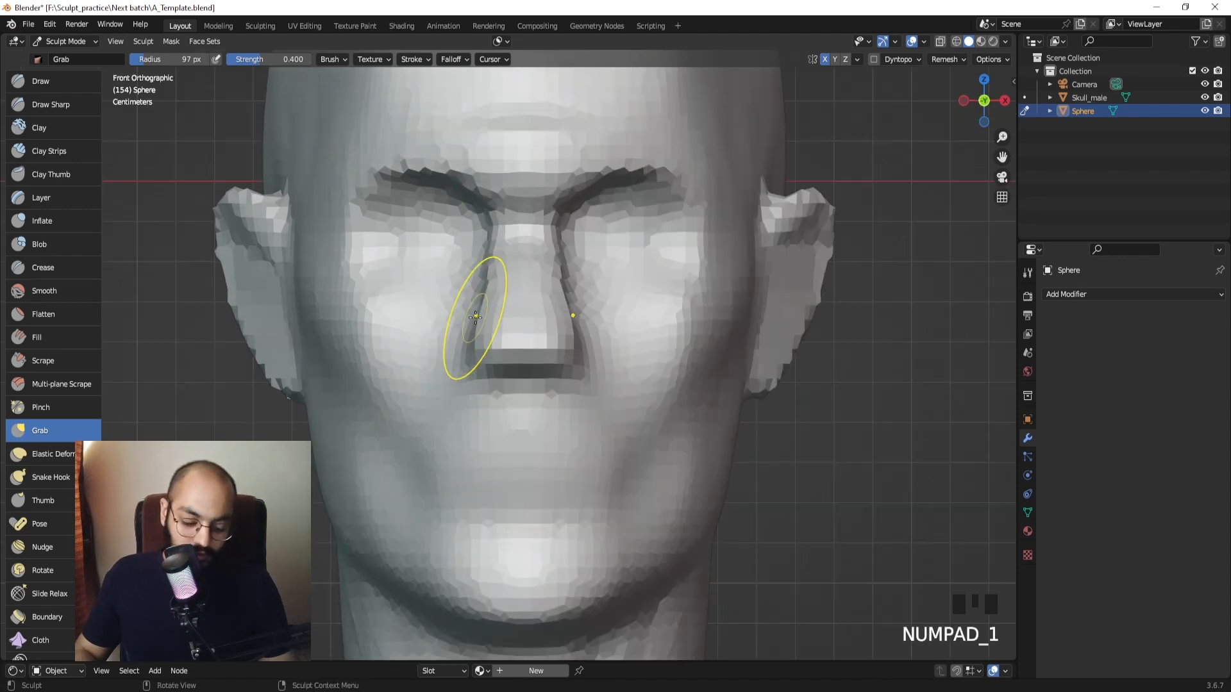
pyautogui.moveTo(494, 263)
pyautogui.mouseDown()
pyautogui.moveTo(523, 260)
pyautogui.moveTo(502, 263)
pyautogui.moveTo(502, 303)
pyautogui.mouseUp()
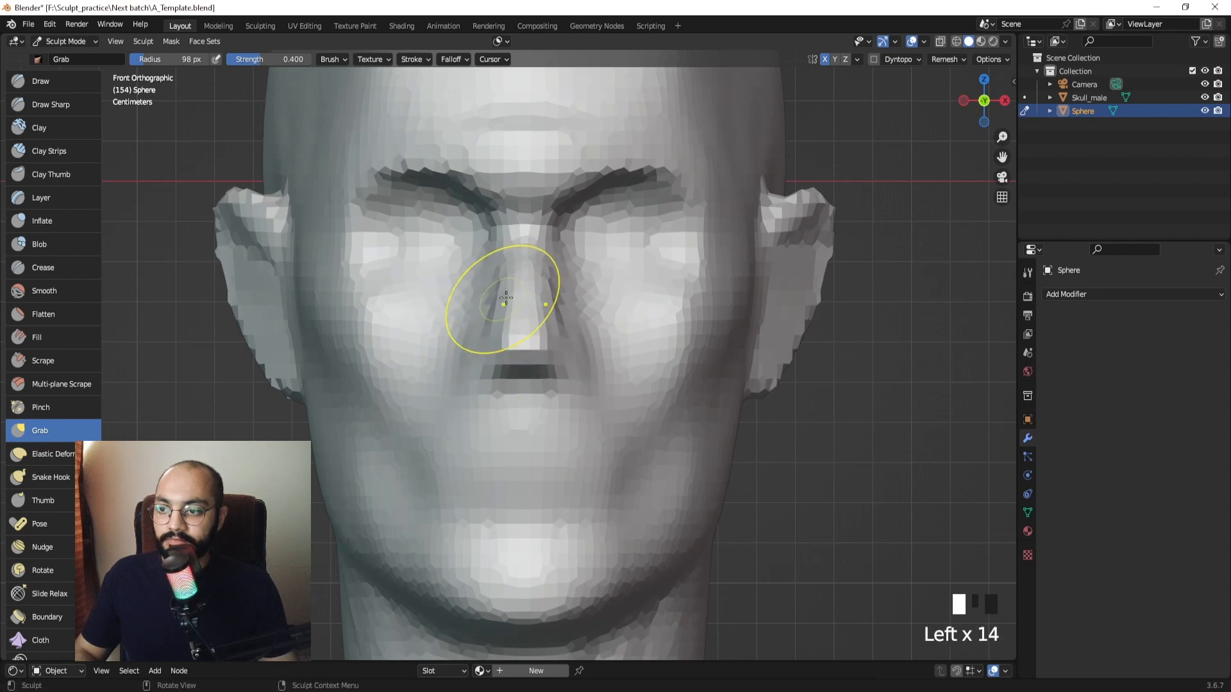
# Smooth the narrowed side planes of the nose.
pyautogui.keyDown('shift'); pyautogui.moveTo(506, 297); pyautogui.dragTo(517, 286); pyautogui.keyUp('shift')
pyautogui.moveTo(513, 324); pyautogui.dragTo(593, 343, button='middle')
pyautogui.keyDown('shift'); pyautogui.moveTo(573, 324); pyautogui.dragTo(569, 343); pyautogui.keyUp('shift')
pyautogui.moveTo(569, 343)
pyautogui.mouseDown(button='middle')
pyautogui.moveTo(606, 331)
pyautogui.moveTo(506, 305)
pyautogui.mouseUp(button='middle')
# Sharpen the edge between the nose bridge and its side plane with a 37 px Draw Sharp brush, undoing unwanted strokes.
pyautogui.click(77, 107)
pyautogui.press('f')
pyautogui.press('f')
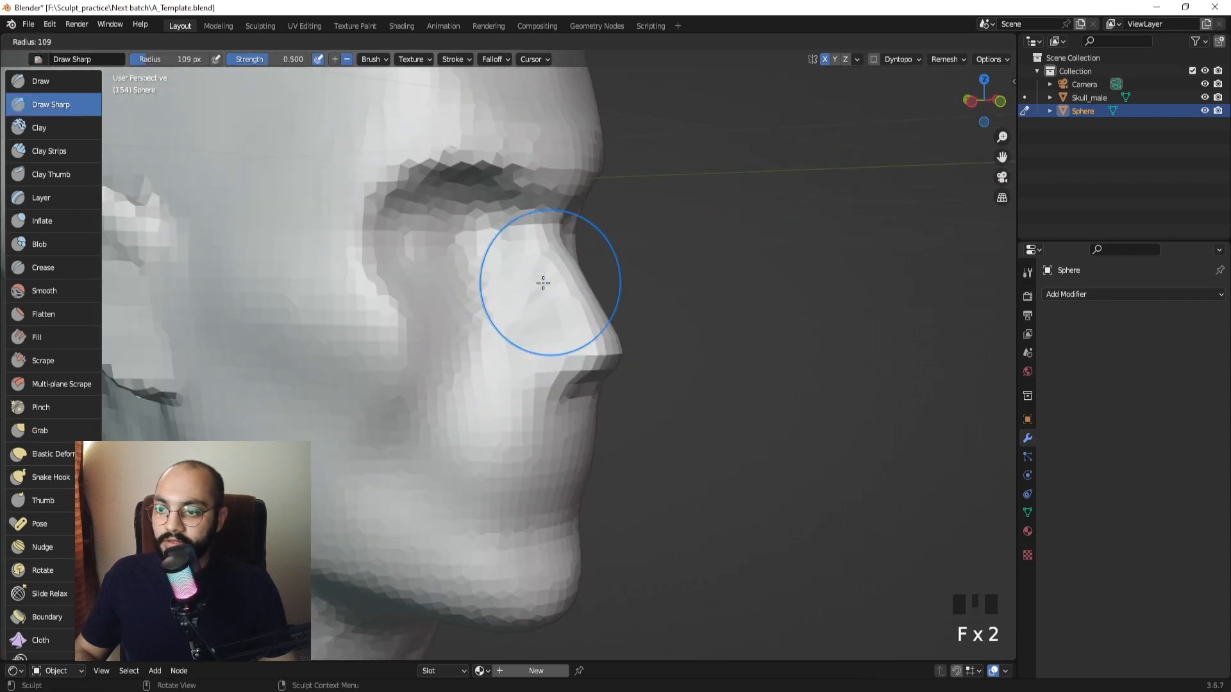
pyautogui.click(539, 282)
pyautogui.keyDown('ctrl'); pyautogui.moveTo(545, 254); pyautogui.dragTo(564, 289); pyautogui.keyUp('ctrl')
pyautogui.keyDown('ctrl'); pyautogui.moveTo(562, 275); pyautogui.dragTo(592, 329); pyautogui.keyUp('ctrl')
pyautogui.hotkey('ctrl', 'z')
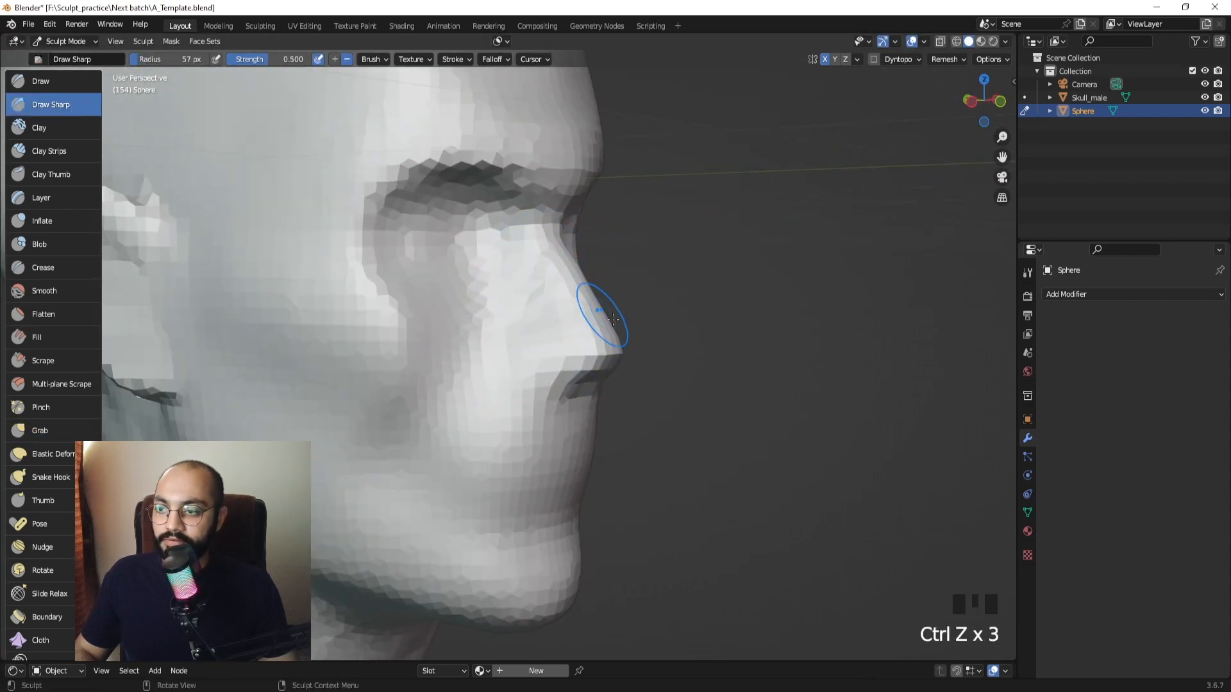
pyautogui.moveTo(613, 320); pyautogui.dragTo(545, 315, button='middle')
pyautogui.press('f')
pyautogui.click(536, 313)
pyautogui.keyDown('ctrl'); pyautogui.moveTo(530, 263); pyautogui.dragTo(549, 362); pyautogui.keyUp('ctrl')
# Build up the nostril wings along the nose's lower edge with the 37 px Draw Sharp brush.
pyautogui.moveTo(554, 386); pyautogui.dragTo(602, 352, button='middle')
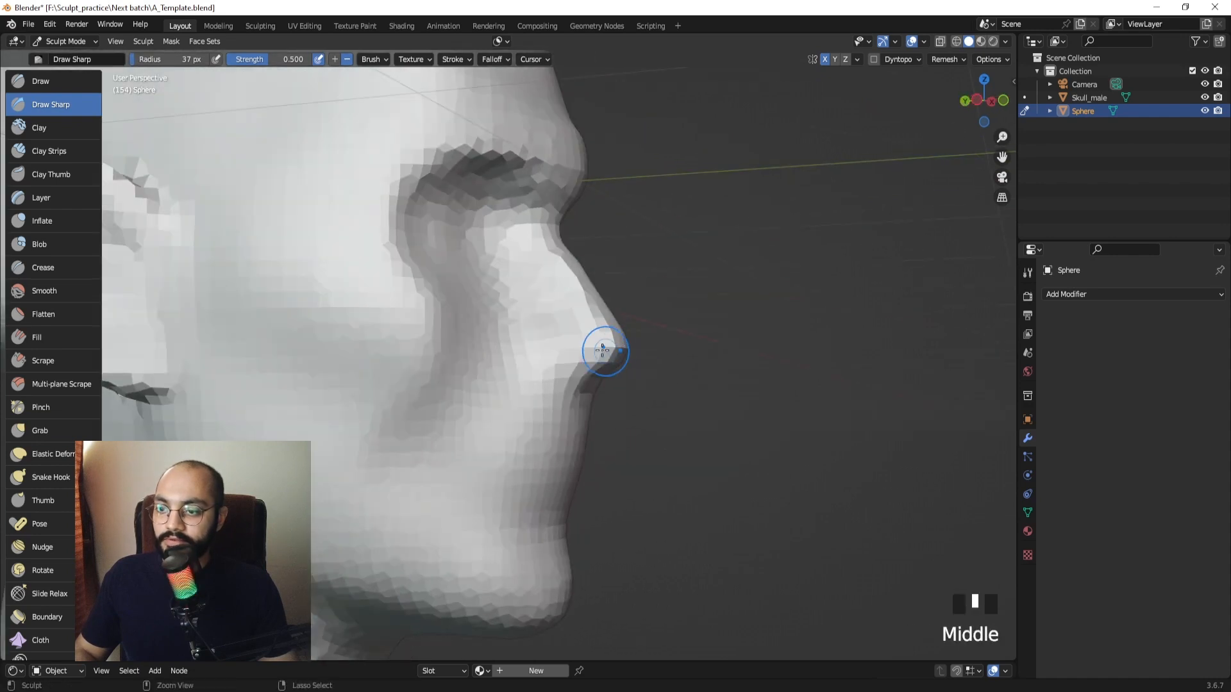
pyautogui.keyDown('ctrl'); pyautogui.moveTo(602, 363); pyautogui.dragTo(563, 378); pyautogui.keyUp('ctrl')
pyautogui.keyDown('ctrl'); pyautogui.moveTo(597, 368); pyautogui.dragTo(545, 381); pyautogui.keyUp('ctrl')
pyautogui.moveTo(577, 379); pyautogui.dragTo(478, 382, button='middle')
pyautogui.keyDown('ctrl'); pyautogui.moveTo(493, 382); pyautogui.dragTo(561, 378); pyautogui.keyUp('ctrl')
pyautogui.moveTo(564, 378); pyautogui.dragTo(536, 380, button='middle')
# Smooth the nose's underside, wings and bridge with a 57 px radius.
pyautogui.press('f')
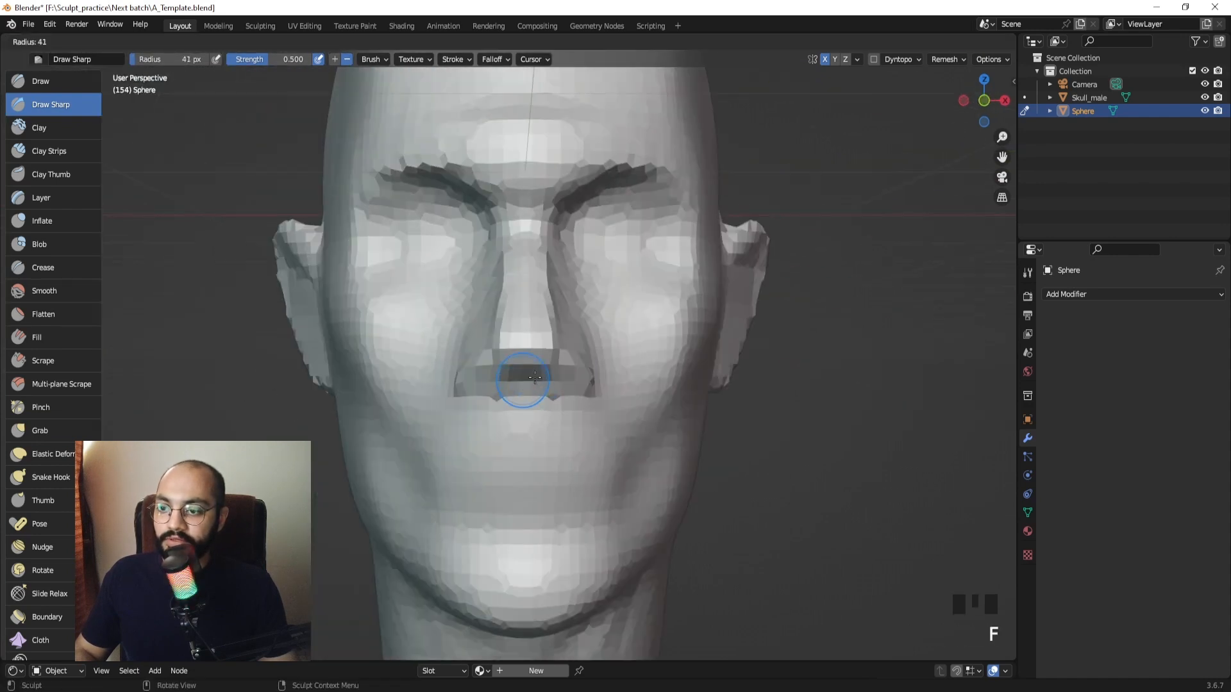
pyautogui.click(555, 378)
pyautogui.keyDown('shift'); pyautogui.moveTo(545, 377); pyautogui.dragTo(495, 380); pyautogui.keyUp('shift')
pyautogui.moveTo(495, 380); pyautogui.dragTo(558, 385, button='middle')
pyautogui.moveTo(527, 311)
pyautogui.keyDown('shift'); pyautogui.mouseDown()
pyautogui.moveTo(516, 379)
pyautogui.moveTo(548, 347)
pyautogui.mouseUp(); pyautogui.keyUp('shift')
pyautogui.moveTo(593, 282); pyautogui.dragTo(539, 287, button='middle')
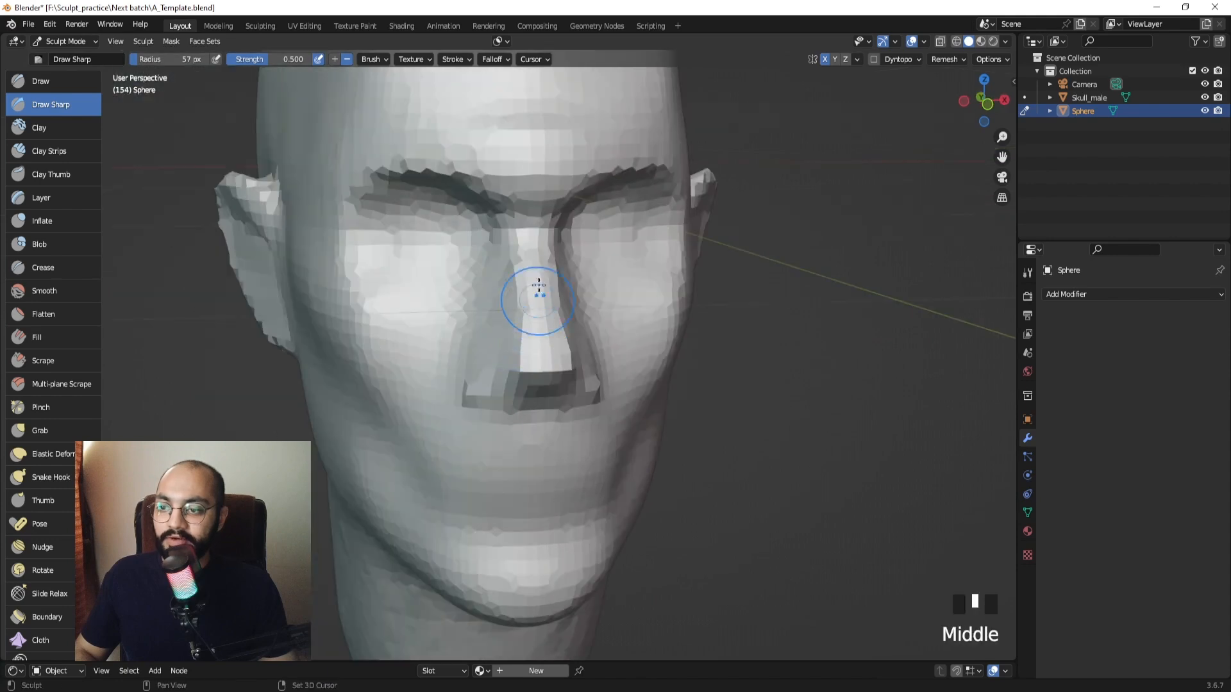
pyautogui.keyDown('shift'); pyautogui.moveTo(539, 289); pyautogui.dragTo(536, 343); pyautogui.keyUp('shift')
# Smooth the area beneath the nose and its base with a 40 px radius.
pyautogui.keyDown('ctrl'); pyautogui.moveTo(536, 344); pyautogui.dragTo(536, 365, button='middle'); pyautogui.keyUp('ctrl')
pyautogui.press('f')
pyautogui.click(513, 357)
pyautogui.keyDown('shift'); pyautogui.moveTo(520, 362); pyautogui.dragTo(535, 389); pyautogui.keyUp('shift')
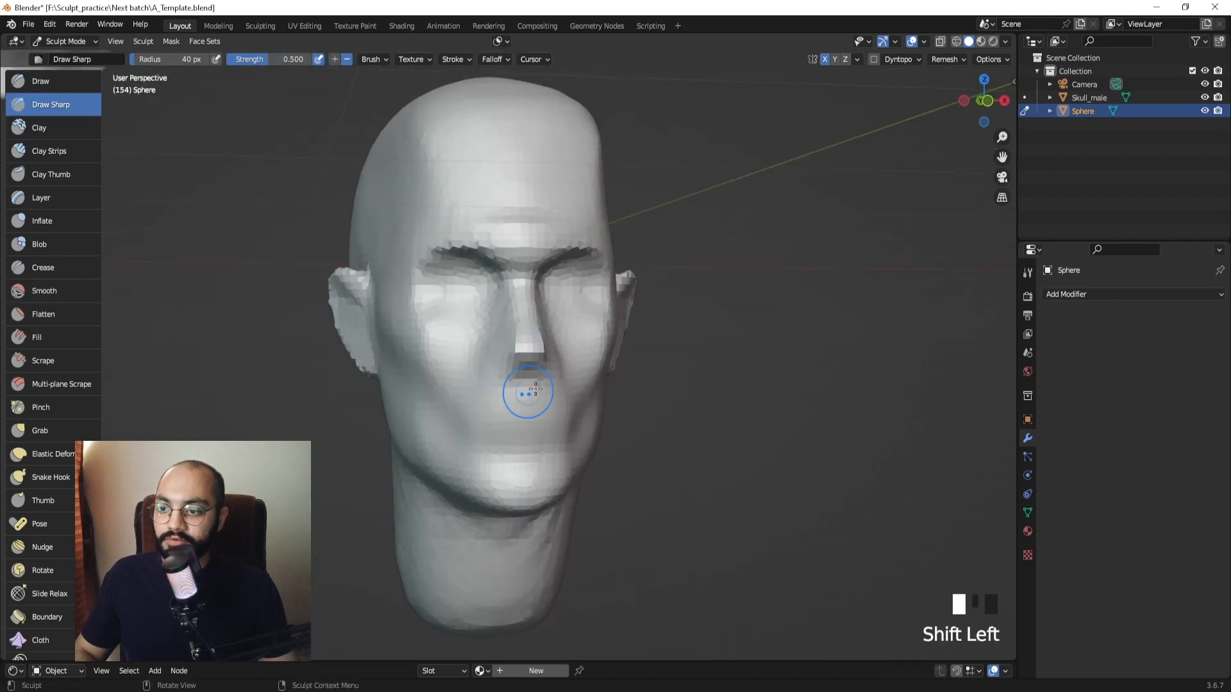
pyautogui.moveTo(536, 390); pyautogui.dragTo(520, 279, button='middle')
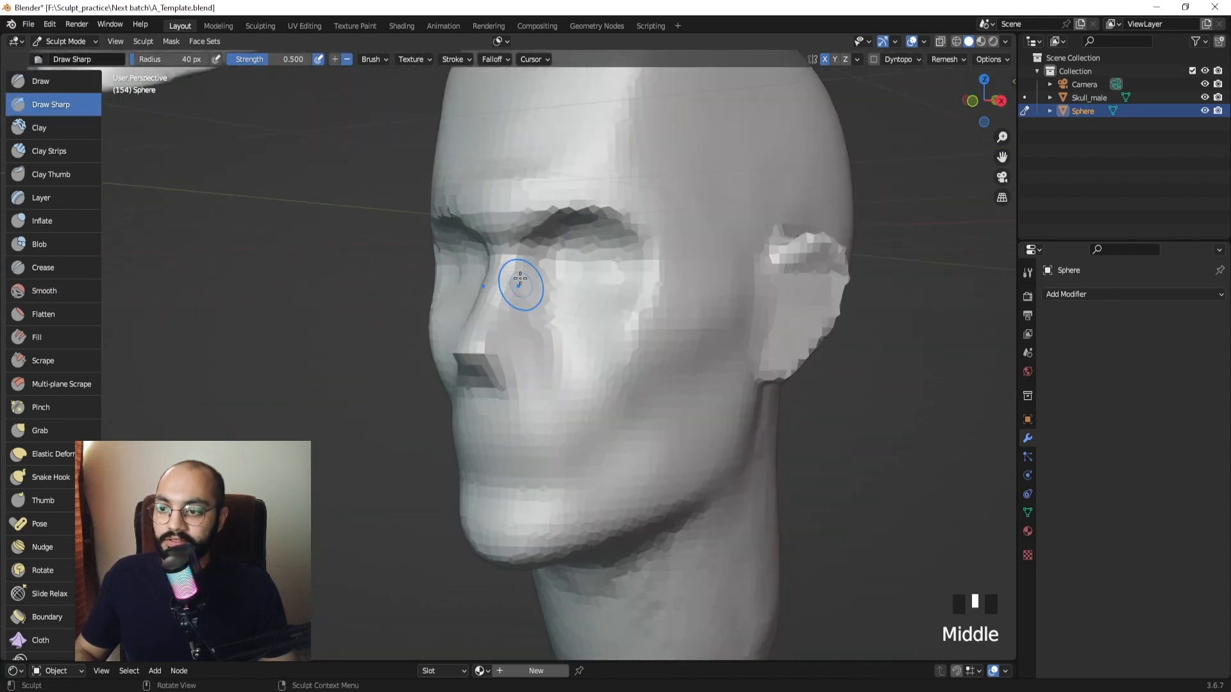
pyautogui.moveTo(495, 365)
pyautogui.mouseDown(button='middle')
pyautogui.moveTo(481, 357)
pyautogui.moveTo(541, 338)
pyautogui.moveTo(522, 257)
pyautogui.moveTo(514, 310)
pyautogui.moveTo(618, 302)
pyautogui.mouseUp(button='middle')
pyautogui.keyDown('shift'); pyautogui.click(525, 357); pyautogui.keyUp('shift')
pyautogui.moveTo(526, 357)
pyautogui.mouseDown(button='middle')
pyautogui.moveTo(489, 349)
pyautogui.moveTo(538, 333)
pyautogui.mouseUp(button='middle')
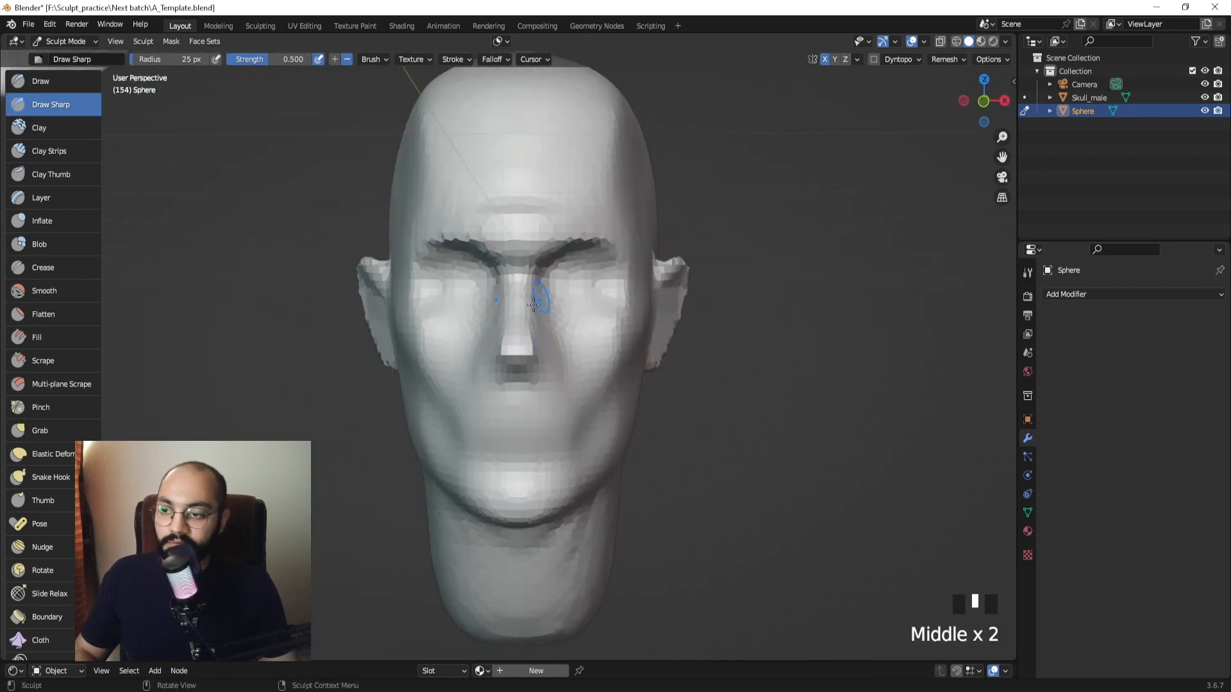
# Switch to the Grab brush with a 52 px radius.
pyautogui.moveTo(534, 304)
pyautogui.keyDown('ctrl'); pyautogui.mouseDown(button='middle')
pyautogui.moveTo(522, 316)
pyautogui.moveTo(615, 317)
pyautogui.moveTo(571, 318)
pyautogui.moveTo(615, 319)
pyautogui.moveTo(589, 334)
pyautogui.mouseUp(button='middle'); pyautogui.keyUp('ctrl')
pyautogui.press('g')
pyautogui.press('f')
pyautogui.click(499, 331)
pyautogui.keyDown('ctrl'); pyautogui.moveTo(590, 333); pyautogui.dragTo(537, 329, button='middle'); pyautogui.keyUp('ctrl')
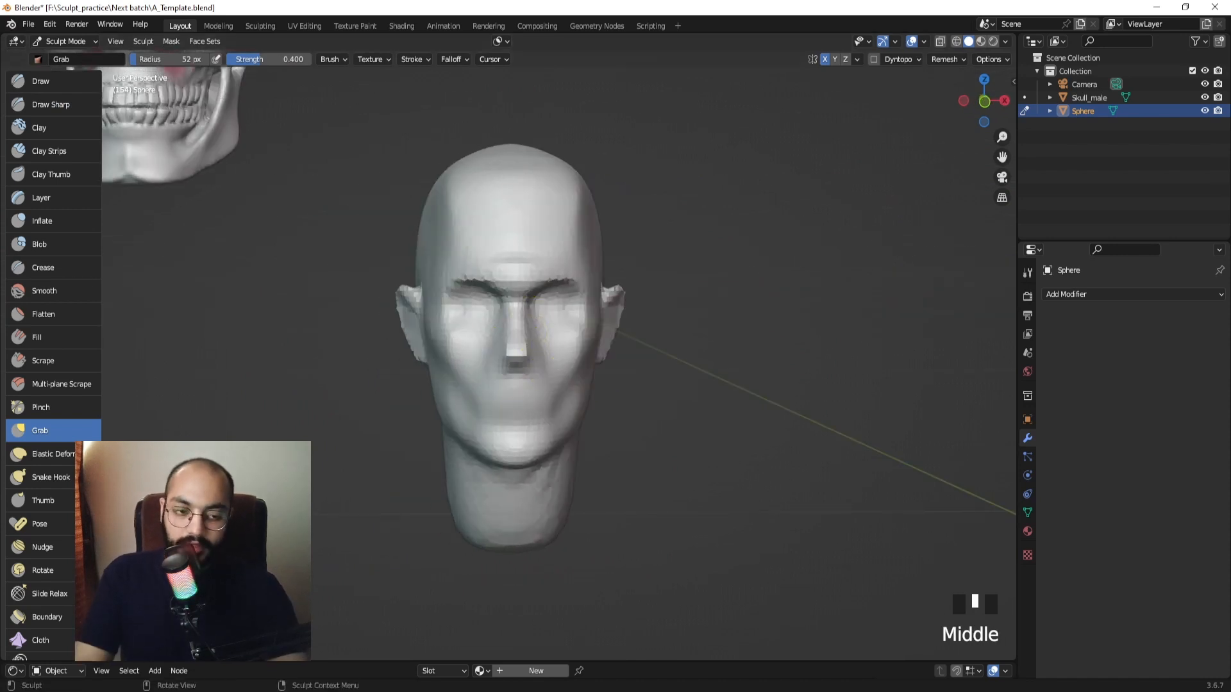
# Examine the nose and profile views on the Course_face_reference board, moving it aside again when done.
pyautogui.moveTo(1230, 178); pyautogui.dragTo(1230, 177)
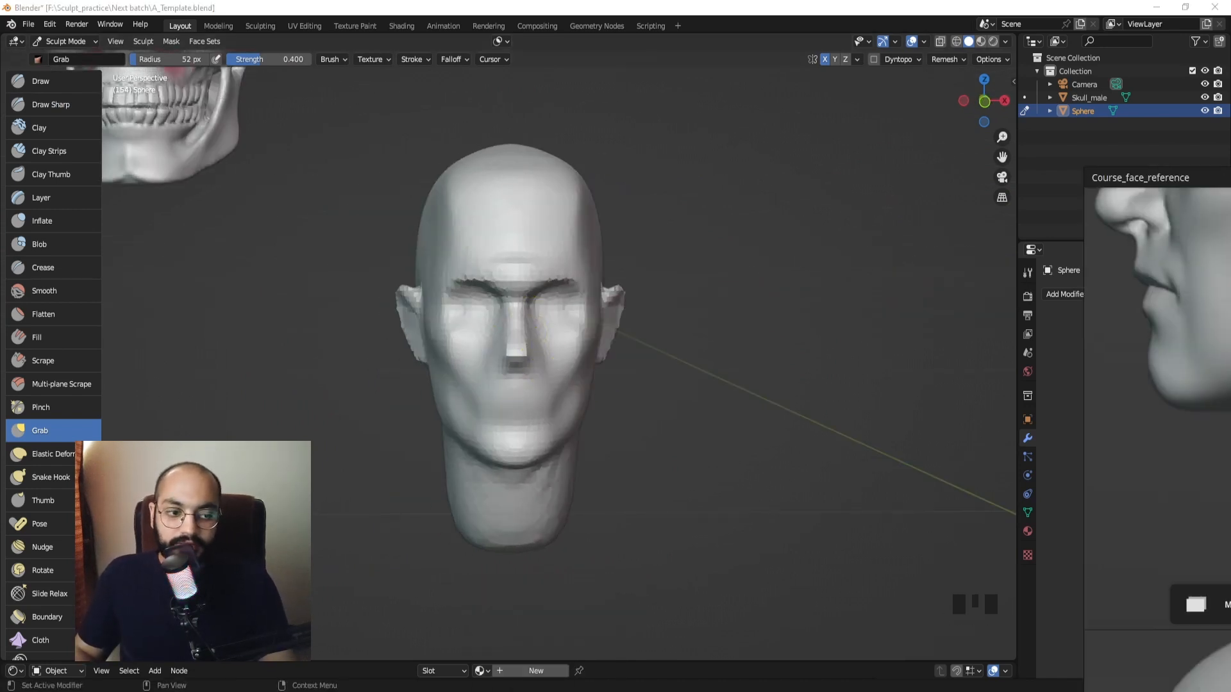
pyautogui.moveTo(1230, 354); pyautogui.dragTo(672, 315, button='right')
pyautogui.scroll(2, 575, 209)
pyautogui.moveTo(576, 209); pyautogui.dragTo(675, 347, button='middle')
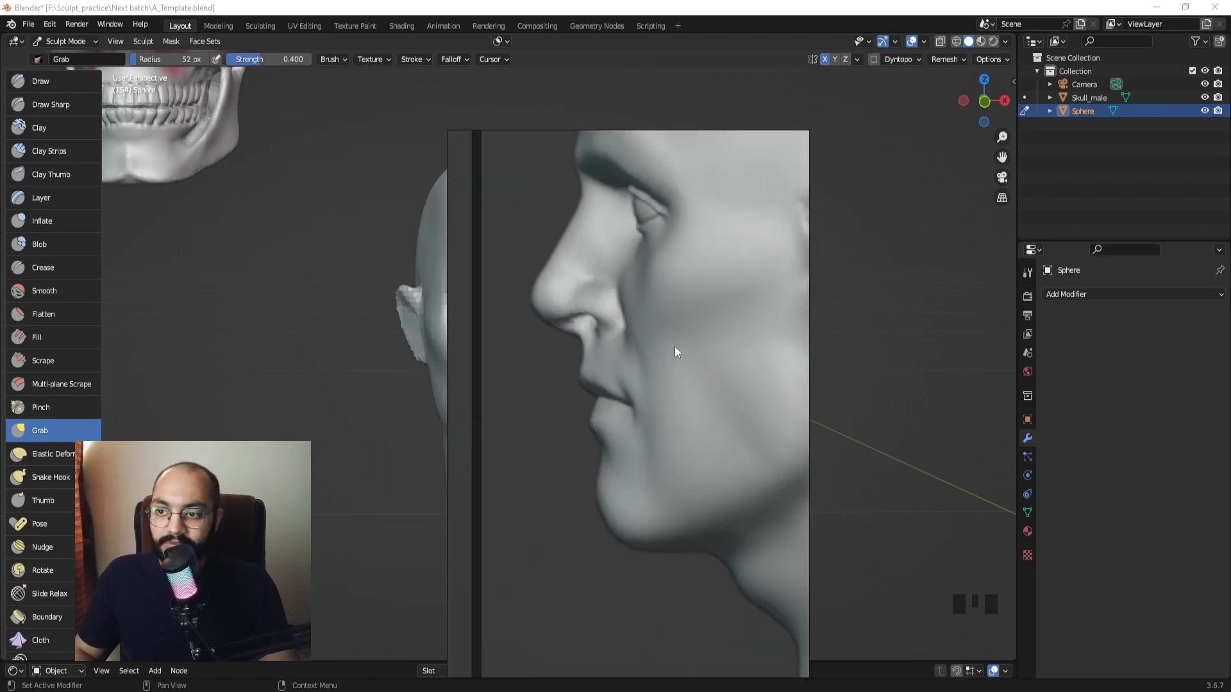
pyautogui.scroll(-4, 636, 324)
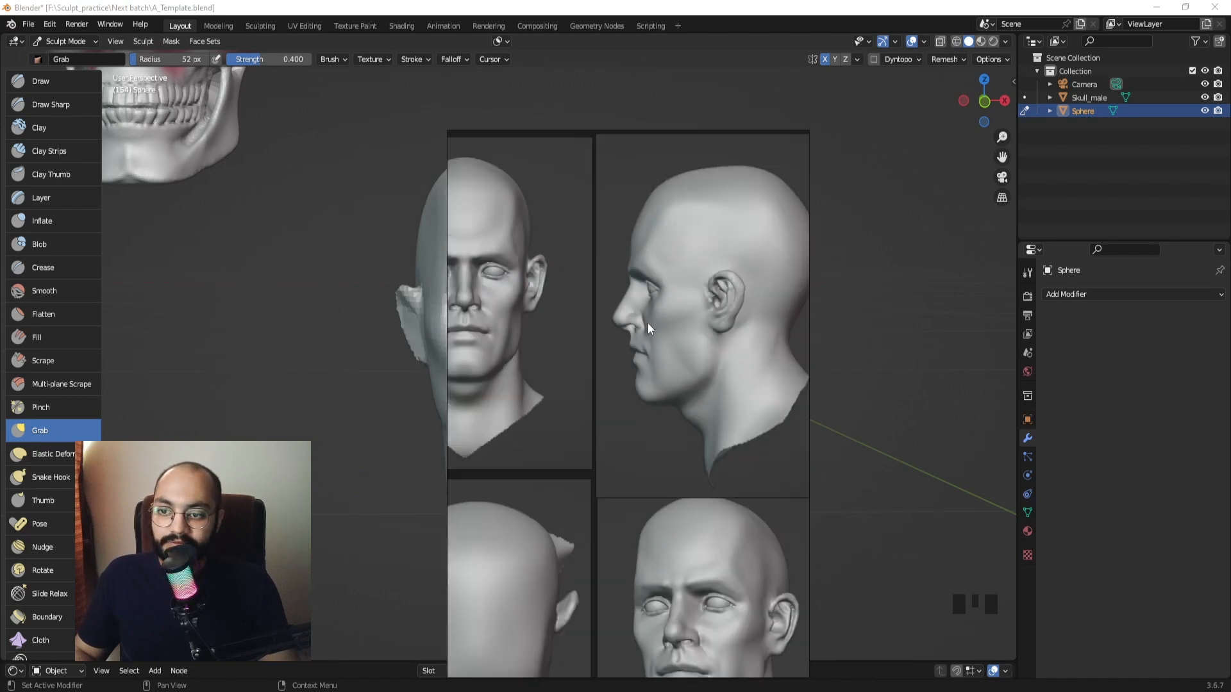
pyautogui.moveTo(635, 338); pyautogui.dragTo(1230, 408, button='right')
pyautogui.moveTo(514, 341); pyautogui.dragTo(514, 340)
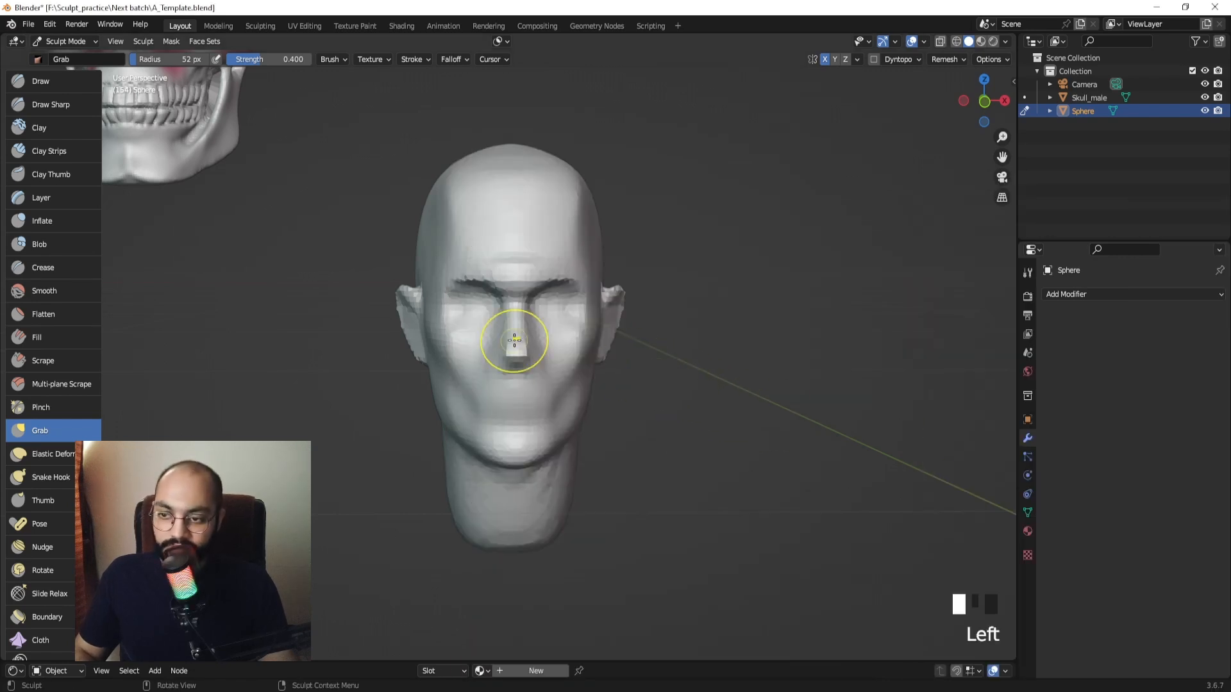
# Reshape the nostril wing and the nose's underside in right profile with the Grab brush, reducing its radius to 81 px.
pyautogui.press('KP_Enter')
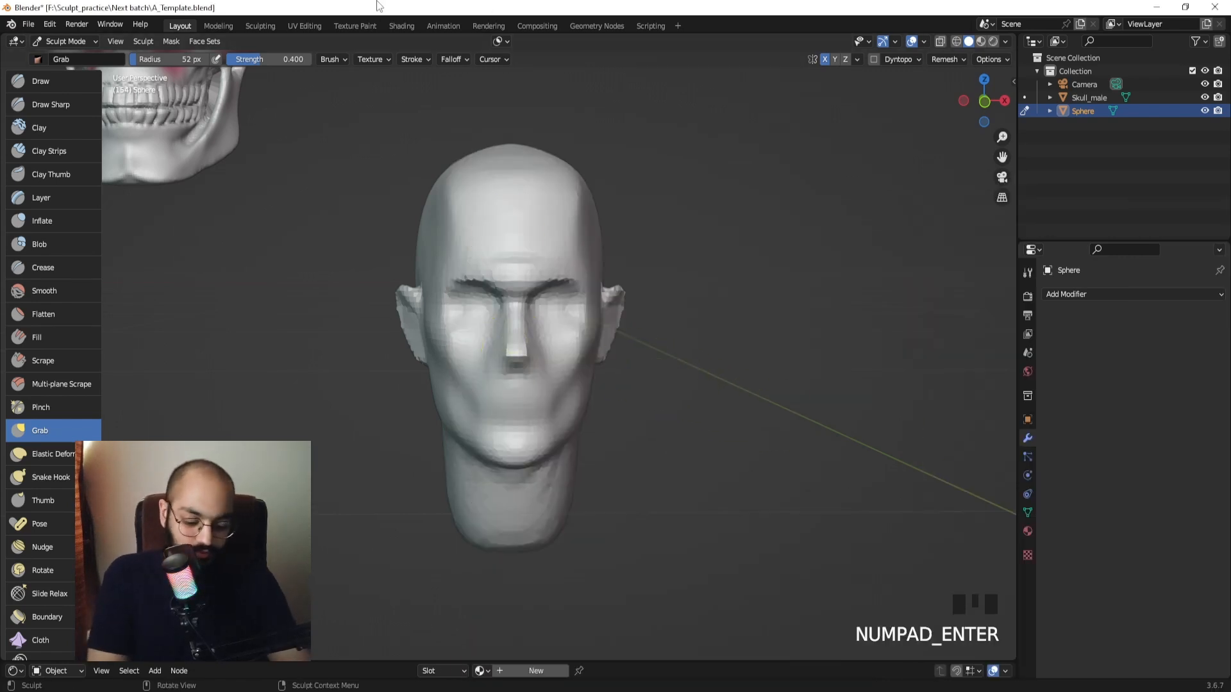
pyautogui.press('KP_3')
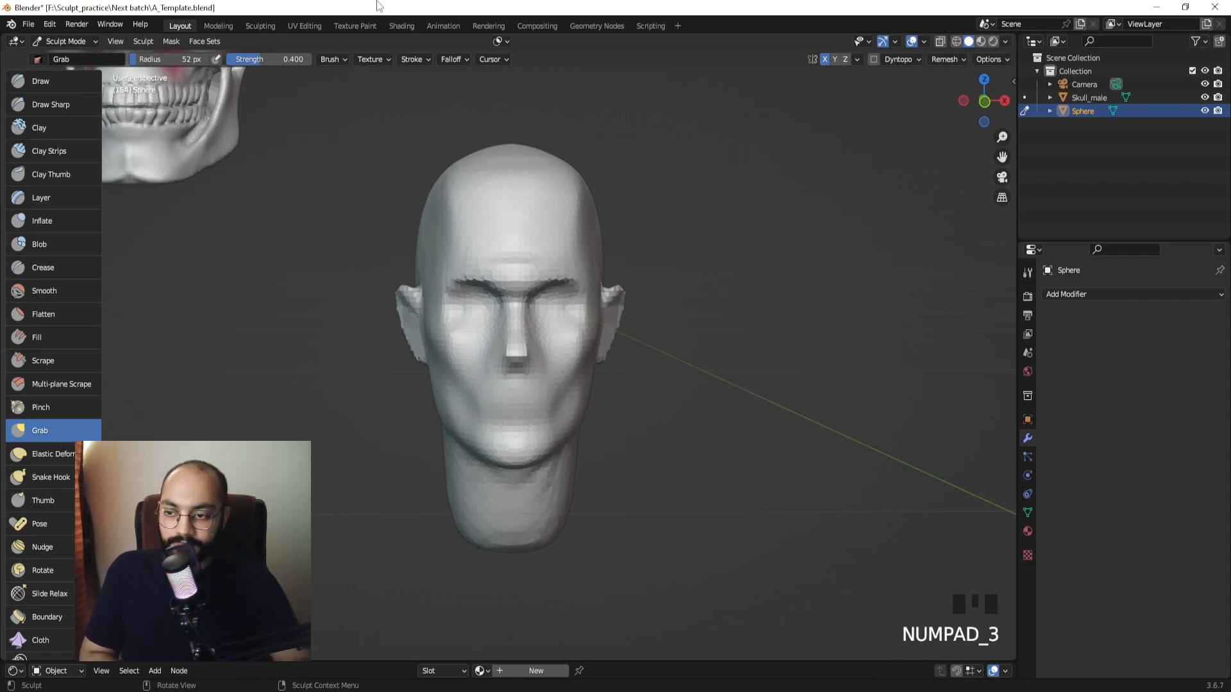
pyautogui.moveTo(533, 390); pyautogui.dragTo(533, 390)
pyautogui.press('KP_3')
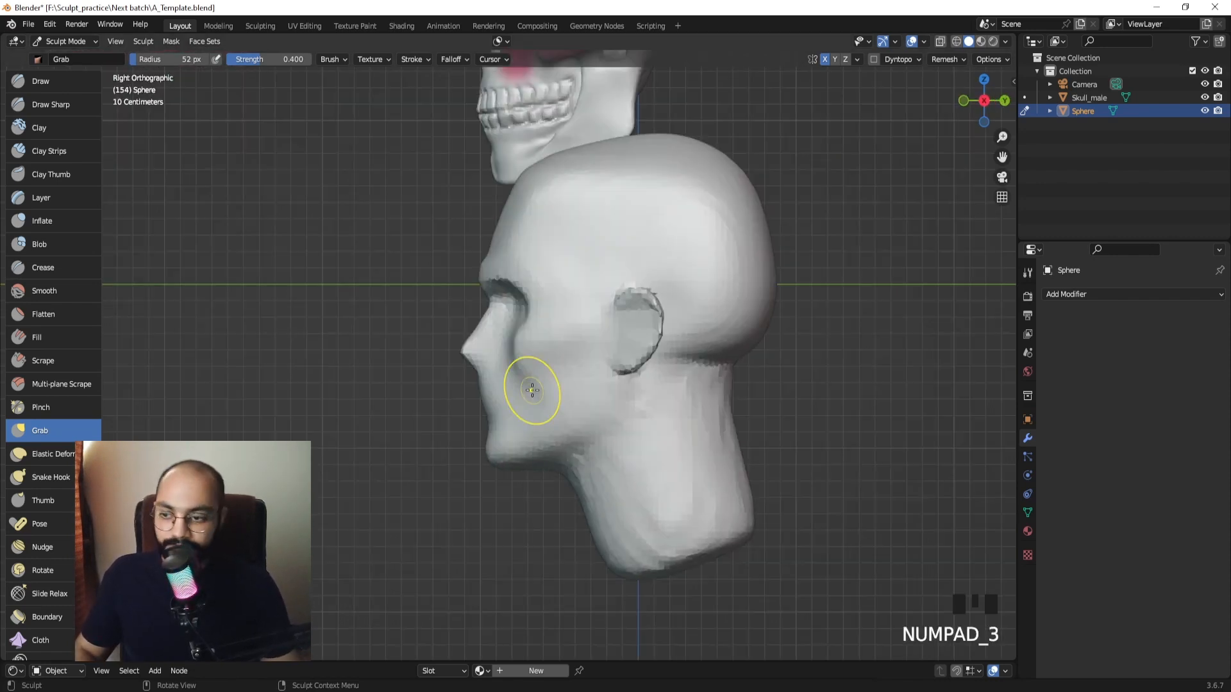
pyautogui.keyDown('ctrl'); pyautogui.moveTo(532, 387); pyautogui.dragTo(503, 361, button='middle'); pyautogui.keyUp('ctrl')
pyautogui.keyDown('ctrl'); pyautogui.moveTo(495, 336); pyautogui.dragTo(493, 341, button='middle'); pyautogui.keyUp('ctrl')
pyautogui.press('f')
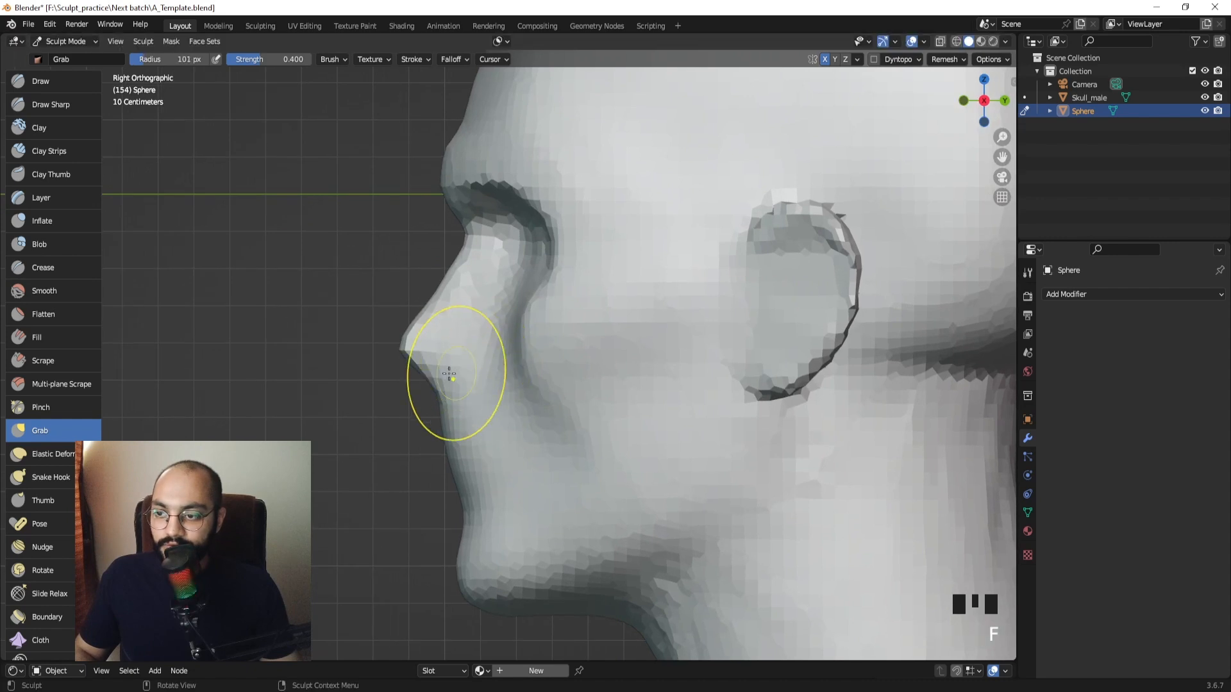
pyautogui.click(452, 365)
pyautogui.press('f')
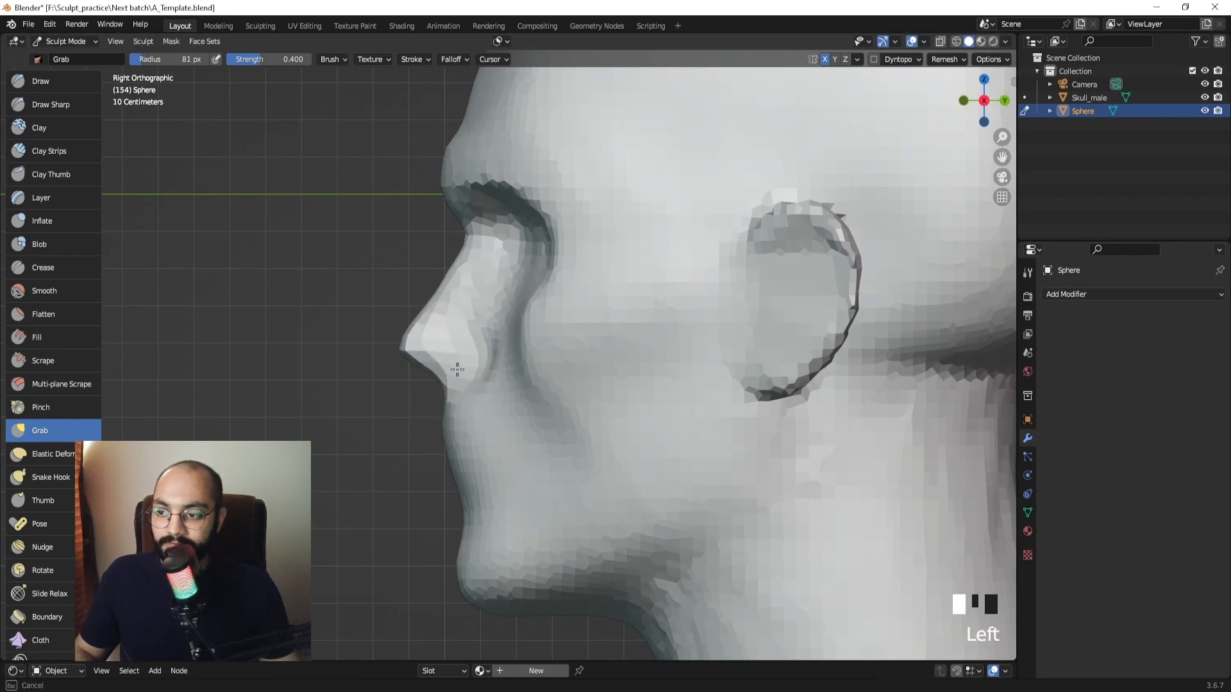
# Deepen the crease where the side of the nose meets the socket and cheek with the 81 px Grab brush.
pyautogui.moveTo(457, 370)
pyautogui.mouseDown(button='middle')
pyautogui.moveTo(646, 365)
pyautogui.moveTo(558, 385)
pyautogui.mouseUp(button='middle')
pyautogui.click(536, 365)
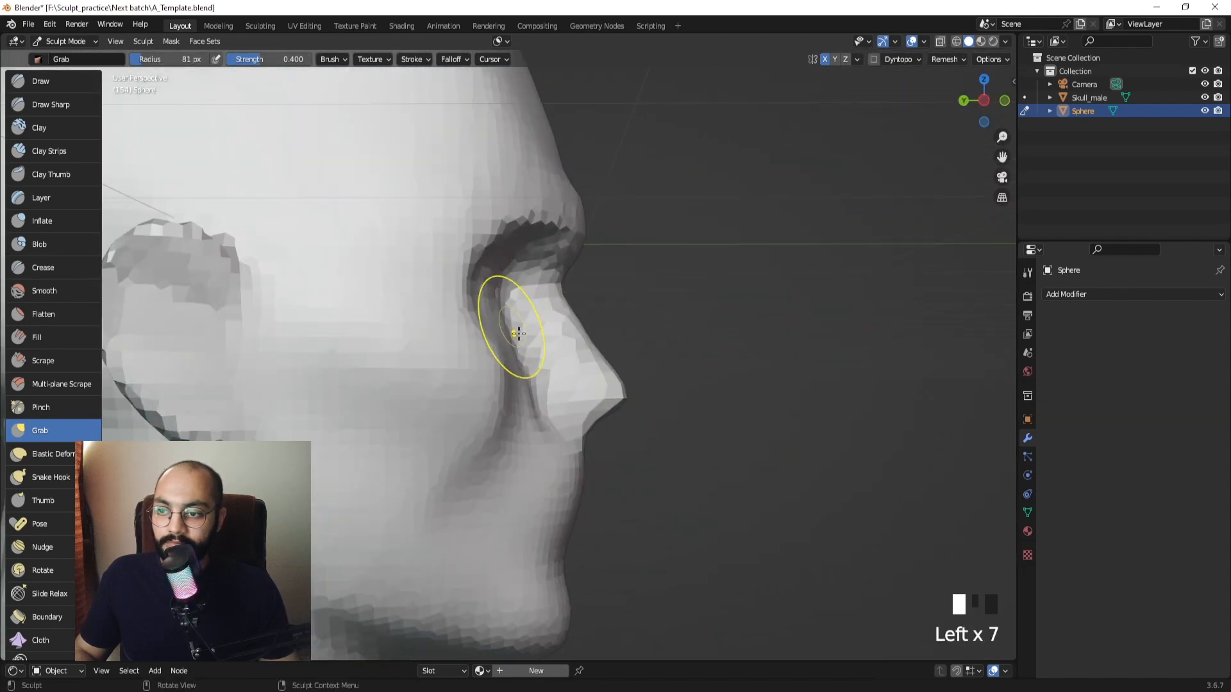
pyautogui.moveTo(540, 383); pyautogui.dragTo(525, 352, button='middle')
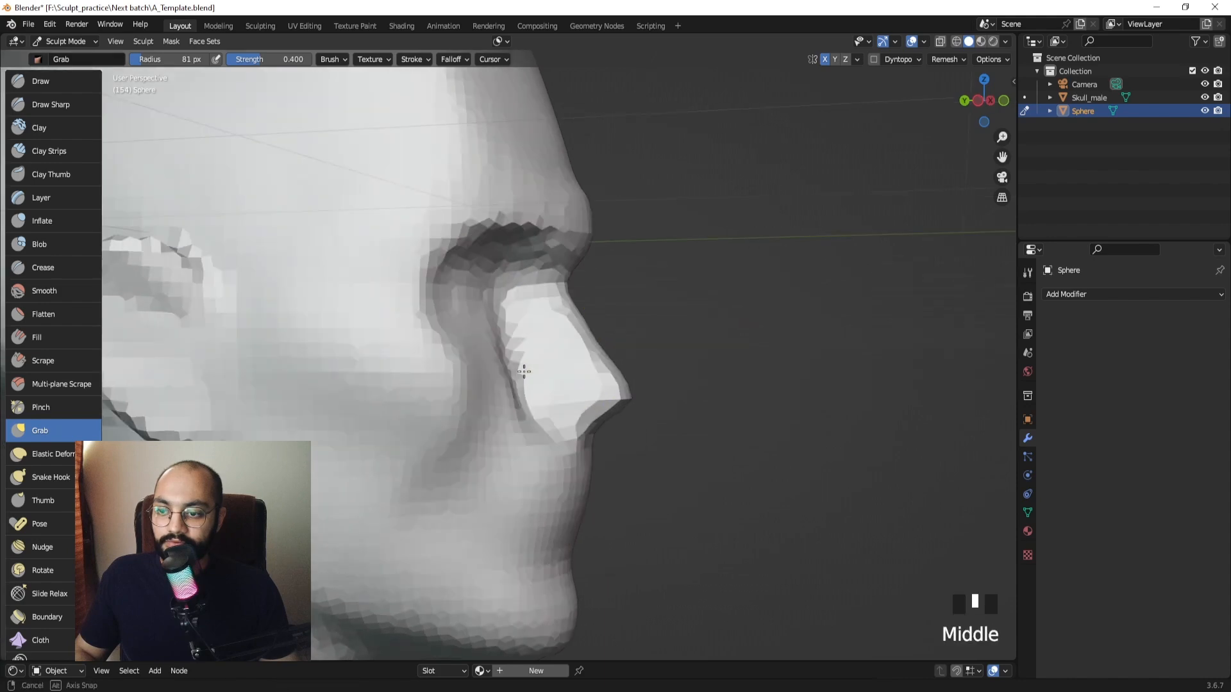
pyautogui.moveTo(525, 352); pyautogui.dragTo(521, 332)
pyautogui.moveTo(563, 317)
pyautogui.mouseDown(button='middle')
pyautogui.moveTo(453, 324)
pyautogui.moveTo(513, 325)
pyautogui.mouseUp(button='middle')
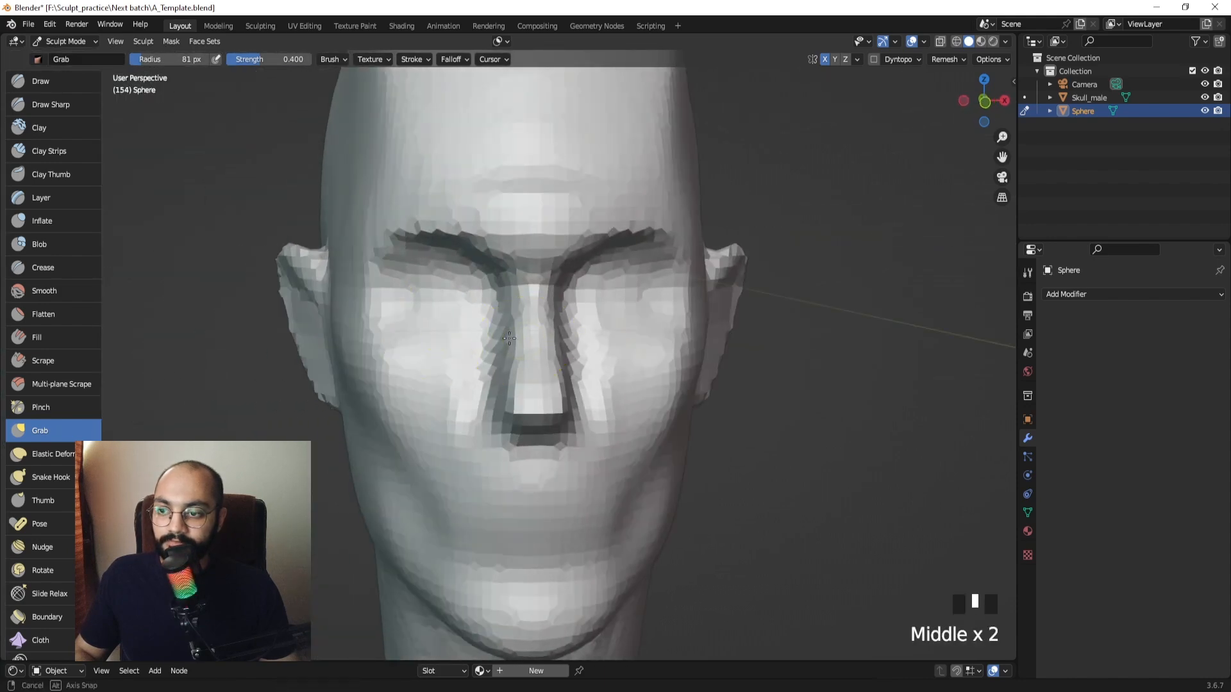
# Smooth the nose's side creases and base with a 71 px radius, nudging the nostril area with Grab.
pyautogui.keyDown('shift'); pyautogui.moveTo(513, 325); pyautogui.dragTo(521, 327); pyautogui.keyUp('shift')
pyautogui.moveTo(521, 328)
pyautogui.mouseDown(button='middle')
pyautogui.moveTo(655, 378)
pyautogui.moveTo(550, 413)
pyautogui.mouseUp(button='middle')
pyautogui.keyDown('shift'); pyautogui.moveTo(550, 412); pyautogui.dragTo(542, 431); pyautogui.keyUp('shift')
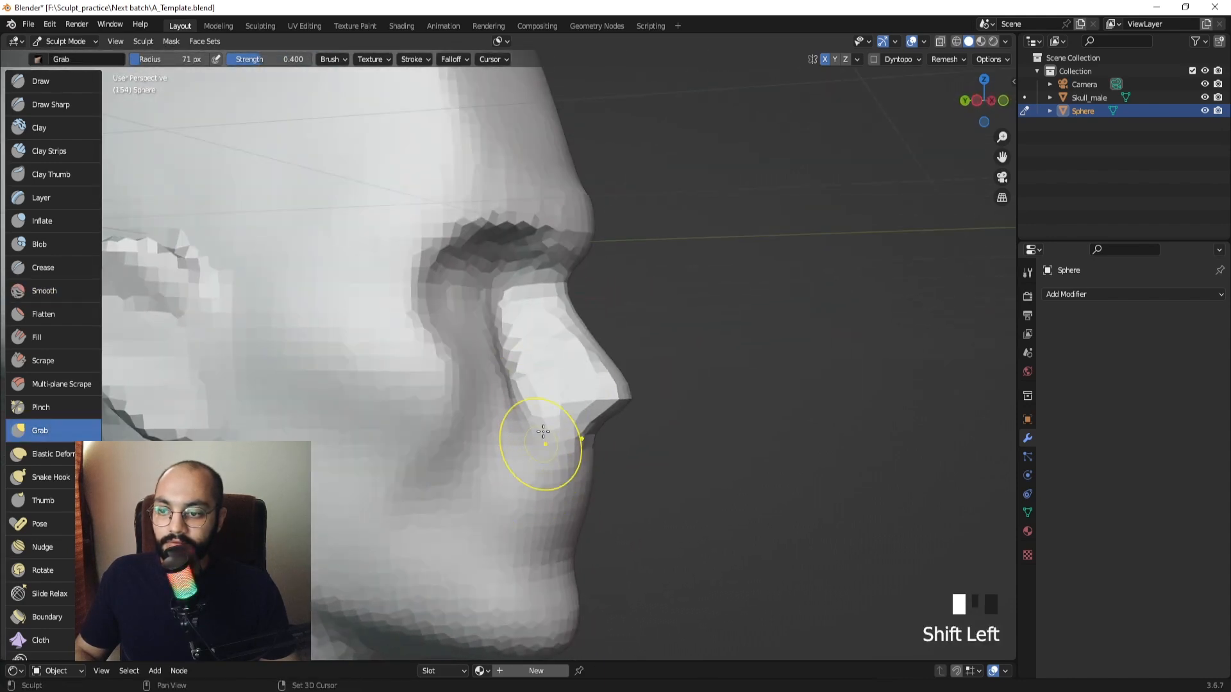
pyautogui.moveTo(541, 432); pyautogui.dragTo(494, 406, button='middle')
pyautogui.keyDown('shift'); pyautogui.moveTo(523, 392); pyautogui.dragTo(532, 389); pyautogui.keyUp('shift')
pyautogui.moveTo(532, 389)
pyautogui.mouseDown(button='middle')
pyautogui.moveTo(473, 324)
pyautogui.moveTo(577, 376)
pyautogui.moveTo(560, 387)
pyautogui.mouseUp(button='middle')
pyautogui.moveTo(559, 387); pyautogui.dragTo(562, 390)
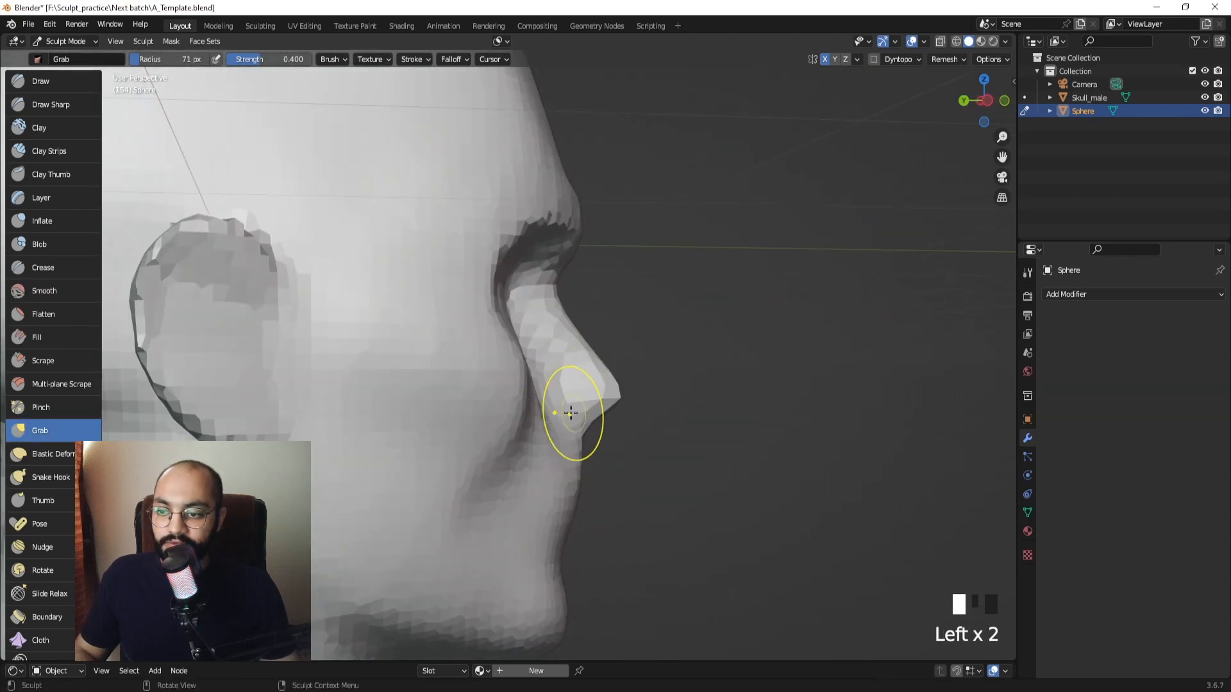
pyautogui.moveTo(548, 362); pyautogui.dragTo(533, 379, button='middle')
pyautogui.keyDown('shift'); pyautogui.moveTo(533, 378); pyautogui.dragTo(535, 381); pyautogui.keyUp('shift')
pyautogui.moveTo(536, 382)
pyautogui.mouseDown(button='middle')
pyautogui.moveTo(453, 412)
pyautogui.moveTo(544, 412)
pyautogui.moveTo(539, 346)
pyautogui.moveTo(494, 316)
pyautogui.moveTo(516, 366)
pyautogui.moveTo(488, 378)
pyautogui.moveTo(502, 371)
pyautogui.moveTo(474, 363)
pyautogui.moveTo(423, 628)
pyautogui.moveTo(449, 359)
pyautogui.moveTo(493, 372)
pyautogui.moveTo(524, 350)
pyautogui.moveTo(520, 307)
pyautogui.moveTo(539, 440)
pyautogui.mouseUp(button='middle')
# Select Clay Strips with a 105 px radius and compare the head with the painted skull.
pyautogui.click(49, 150)
pyautogui.press('f')
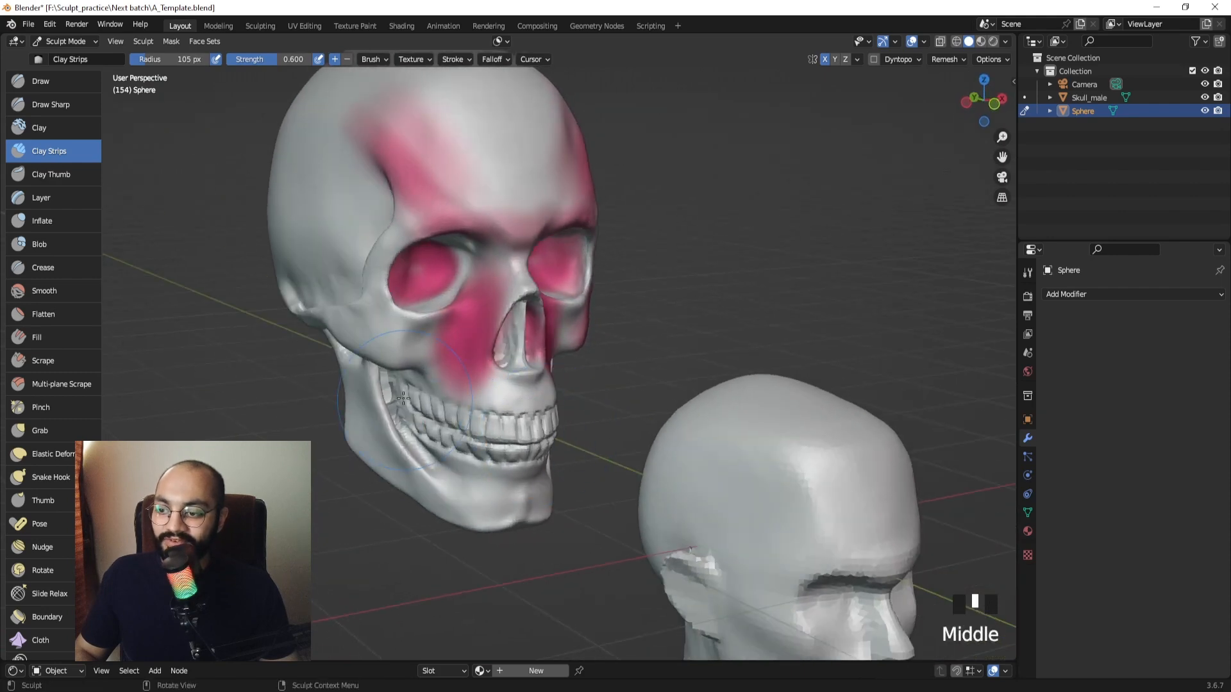
pyautogui.moveTo(403, 398)
pyautogui.mouseDown(button='middle')
pyautogui.moveTo(315, 400)
pyautogui.moveTo(508, 401)
pyautogui.moveTo(599, 489)
pyautogui.moveTo(526, 443)
pyautogui.moveTo(629, 367)
pyautogui.moveTo(701, 371)
pyautogui.moveTo(609, 329)
pyautogui.moveTo(581, 359)
pyautogui.moveTo(559, 301)
pyautogui.moveTo(577, 302)
pyautogui.moveTo(580, 333)
pyautogui.moveTo(699, 345)
pyautogui.moveTo(501, 350)
pyautogui.moveTo(570, 309)
pyautogui.mouseUp(button='middle')
pyautogui.keyDown('shift'); pyautogui.moveTo(529, 346); pyautogui.dragTo(517, 352, button='middle'); pyautogui.keyUp('shift')
# Set a smaller voxel size and remesh the head at a finer resolution.
pyautogui.press('r')
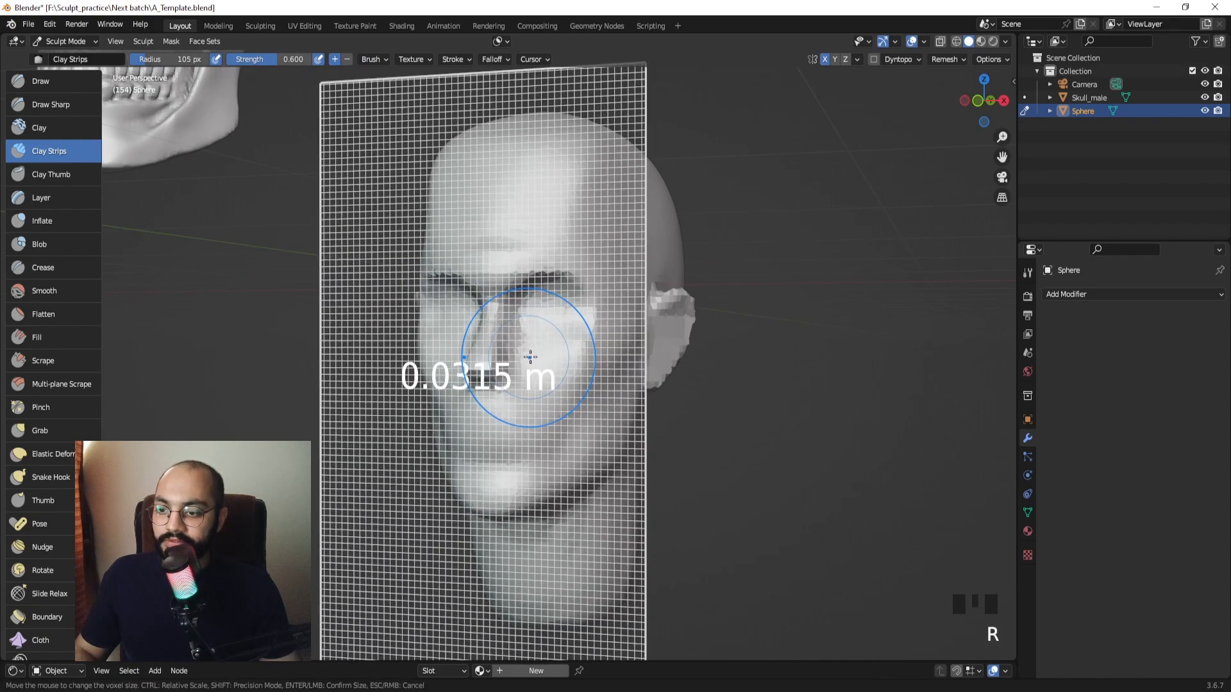
pyautogui.click(542, 358)
pyautogui.press('r')
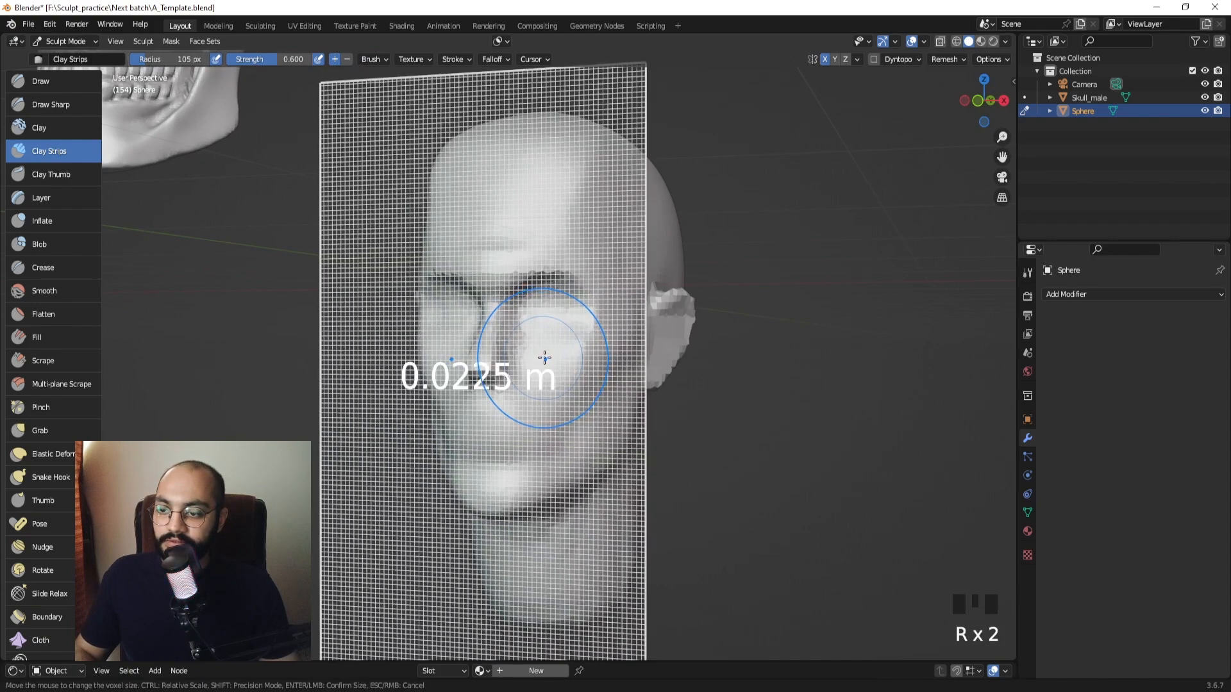
pyautogui.click(542, 354)
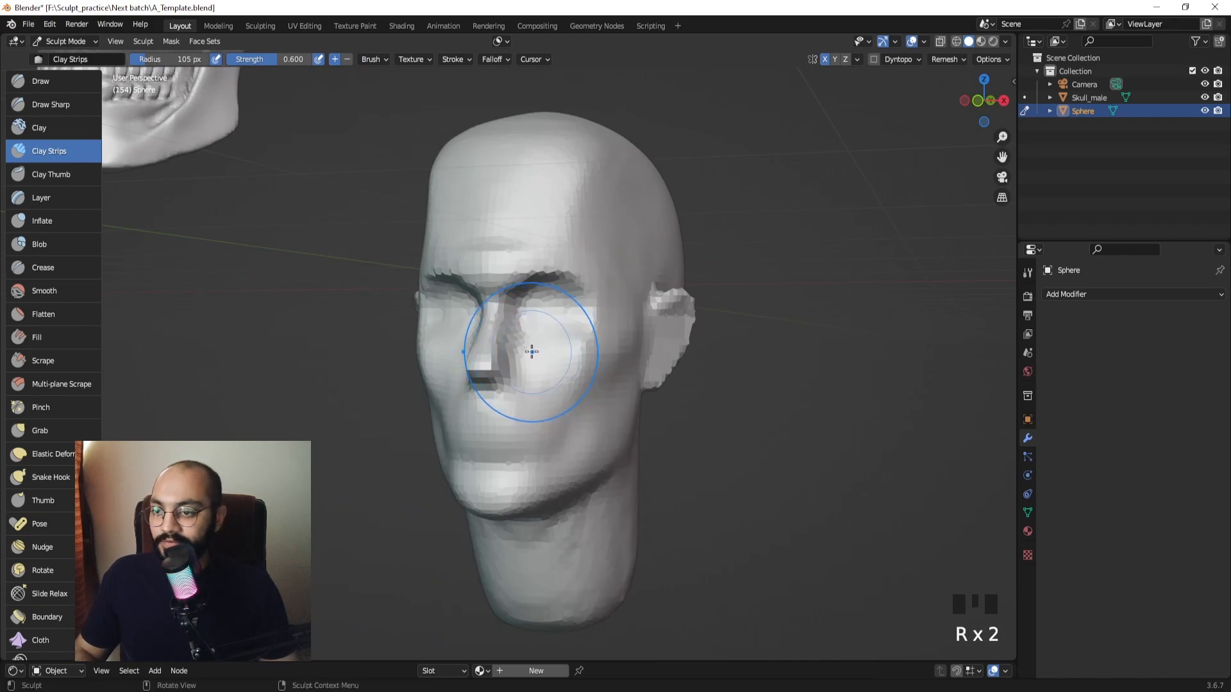
pyautogui.press('r')
pyautogui.click(485, 349)
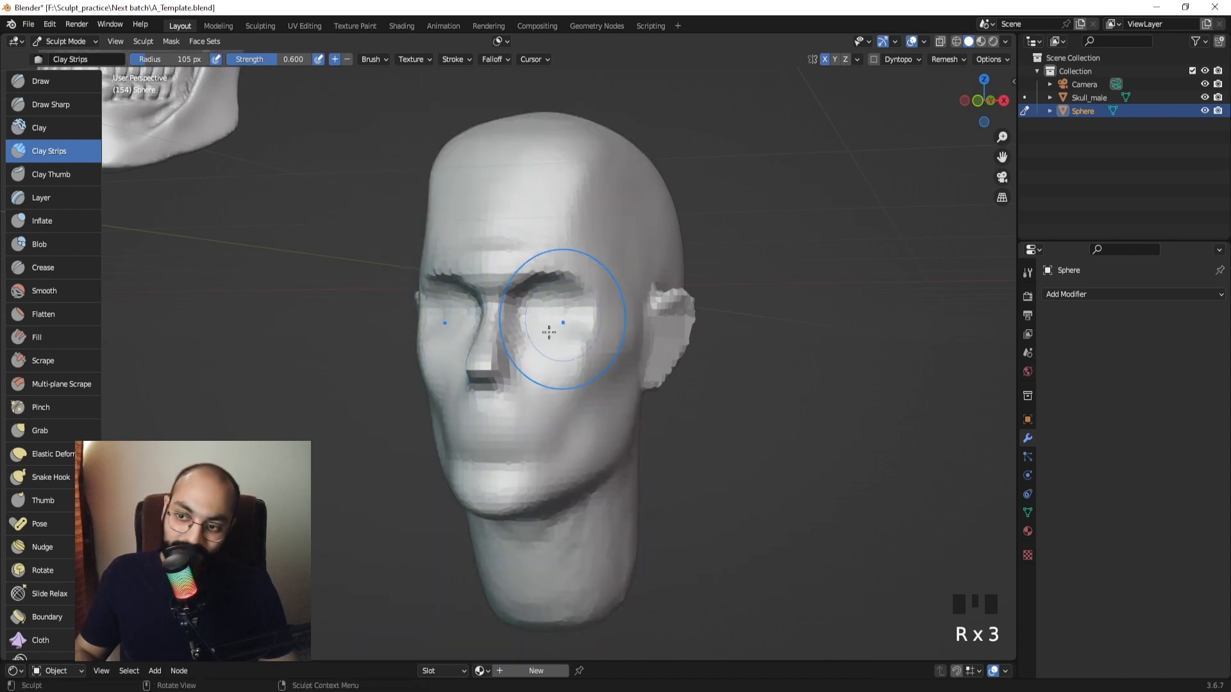
pyautogui.press('r')
pyautogui.click(506, 350)
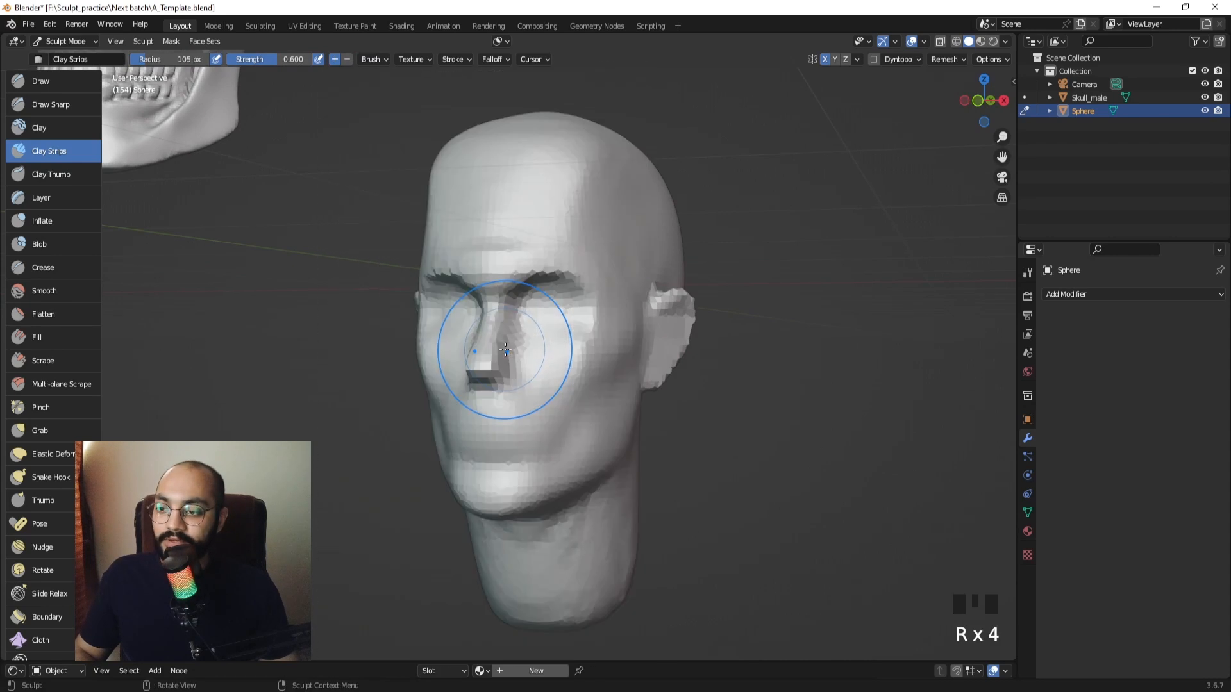
# Select the Draw Sharp brush with a 60 px radius for detailing the ear.
pyautogui.moveTo(540, 353)
pyautogui.mouseDown(button='middle')
pyautogui.moveTo(481, 357)
pyautogui.moveTo(499, 316)
pyautogui.moveTo(594, 322)
pyautogui.mouseUp(button='middle')
pyautogui.click(51, 105)
pyautogui.press('f')
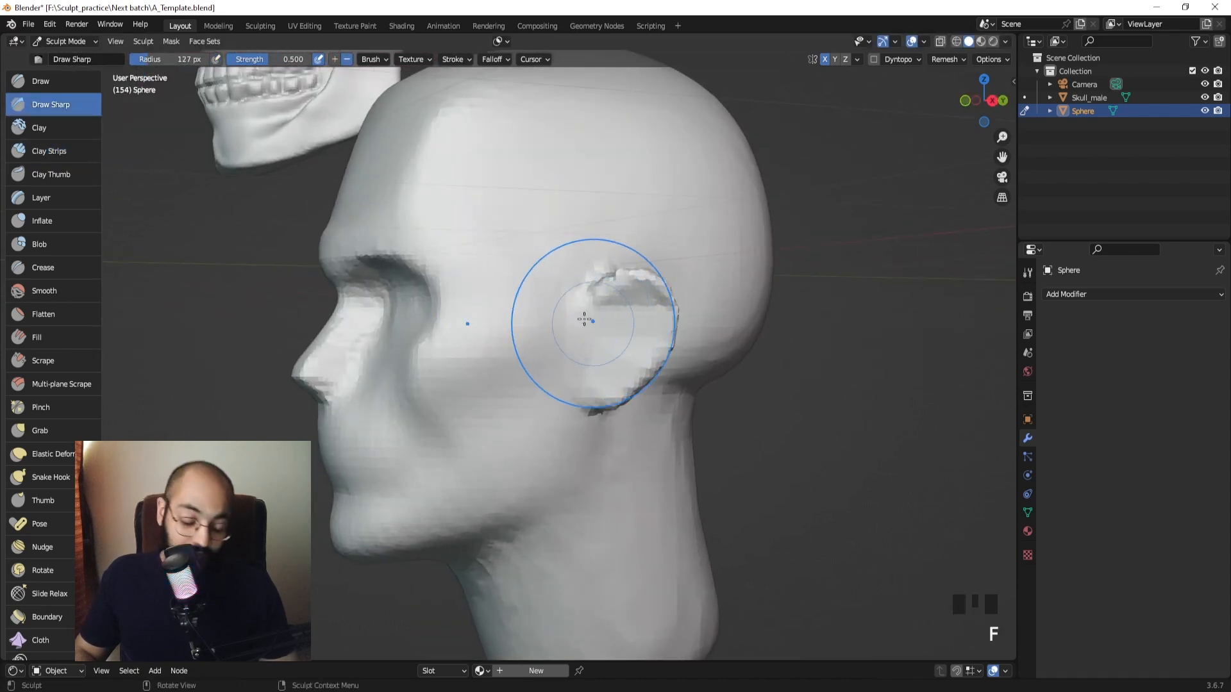
pyautogui.press('KP_Decimal')
pyautogui.moveTo(681, 309)
pyautogui.keyDown('shift'); pyautogui.mouseDown(button='middle')
pyautogui.moveTo(542, 357)
pyautogui.moveTo(463, 410)
pyautogui.mouseUp(button='middle'); pyautogui.keyUp('shift')
pyautogui.press('f')
pyautogui.click(557, 336)
pyautogui.moveTo(610, 348)
pyautogui.keyDown('shift'); pyautogui.mouseDown(button='middle')
pyautogui.moveTo(577, 369)
pyautogui.moveTo(638, 330)
pyautogui.moveTo(524, 327)
pyautogui.mouseUp(button='middle'); pyautogui.keyUp('shift')
pyautogui.moveTo(552, 355); pyautogui.dragTo(526, 296)
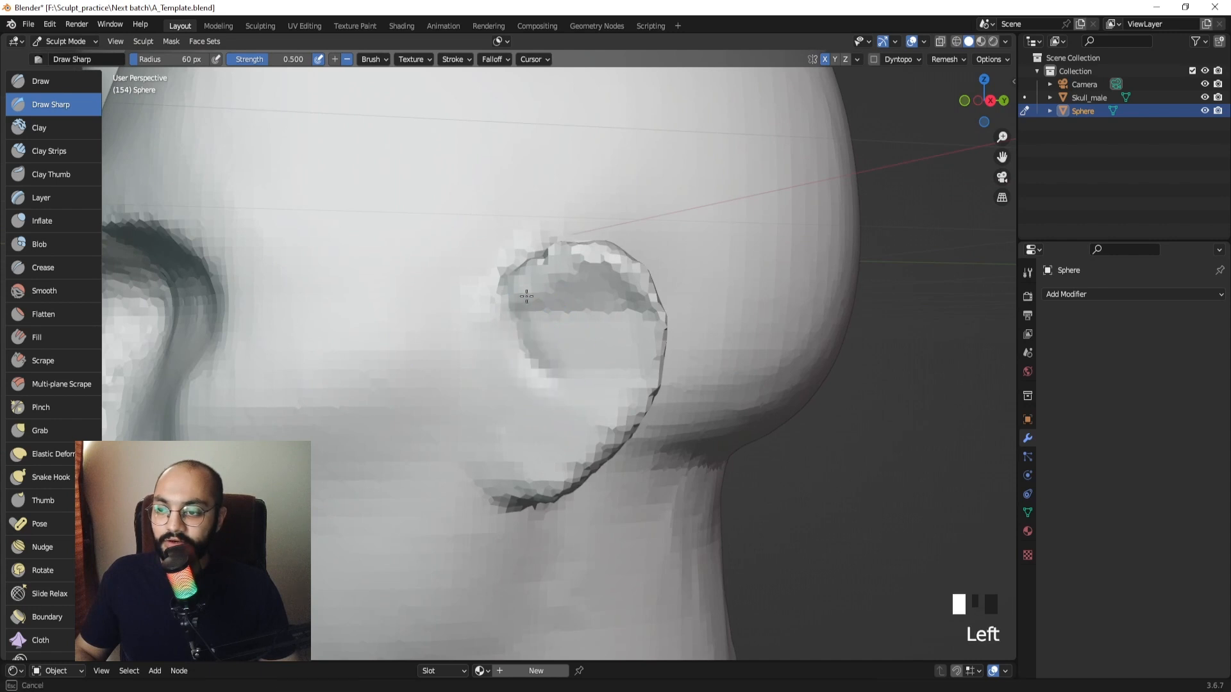
pyautogui.moveTo(641, 351); pyautogui.dragTo(501, 411)
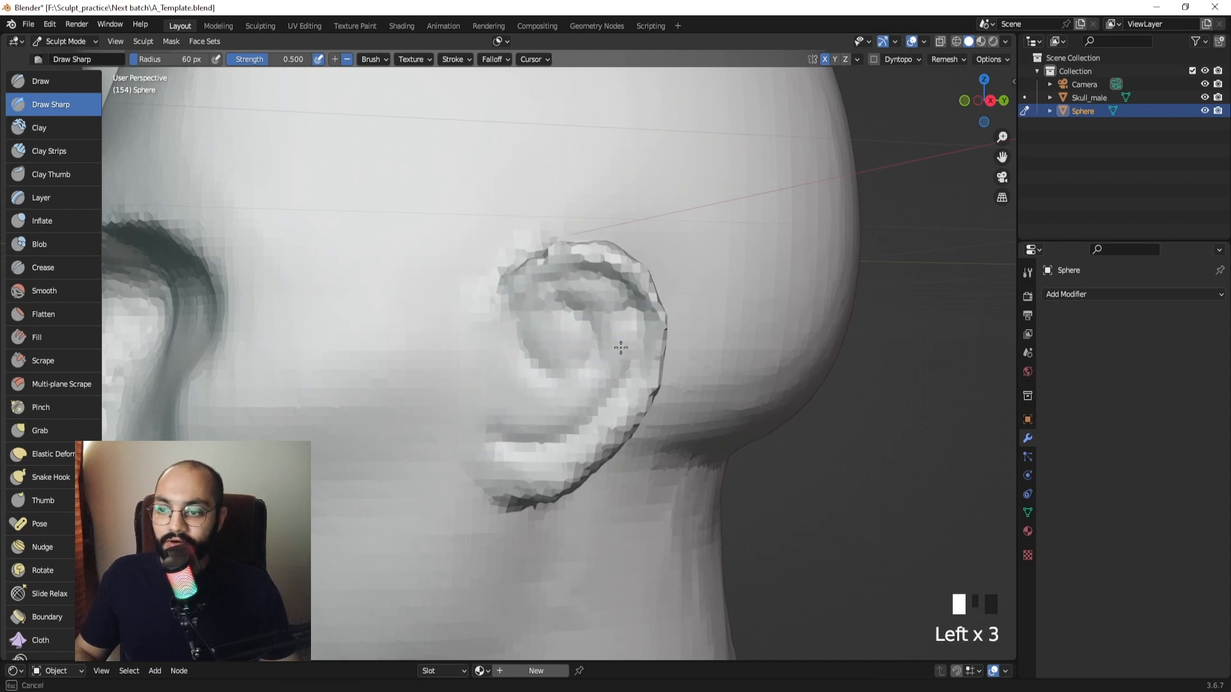
pyautogui.hotkey('ctrl', 'z')
pyautogui.hotkey('ctrl', 'z')
pyautogui.hotkey('ctrl', 'z')
pyautogui.hotkey('ctrl', 'z')
pyautogui.hotkey('ctrl', 'z')
pyautogui.hotkey('ctrl', 'z')
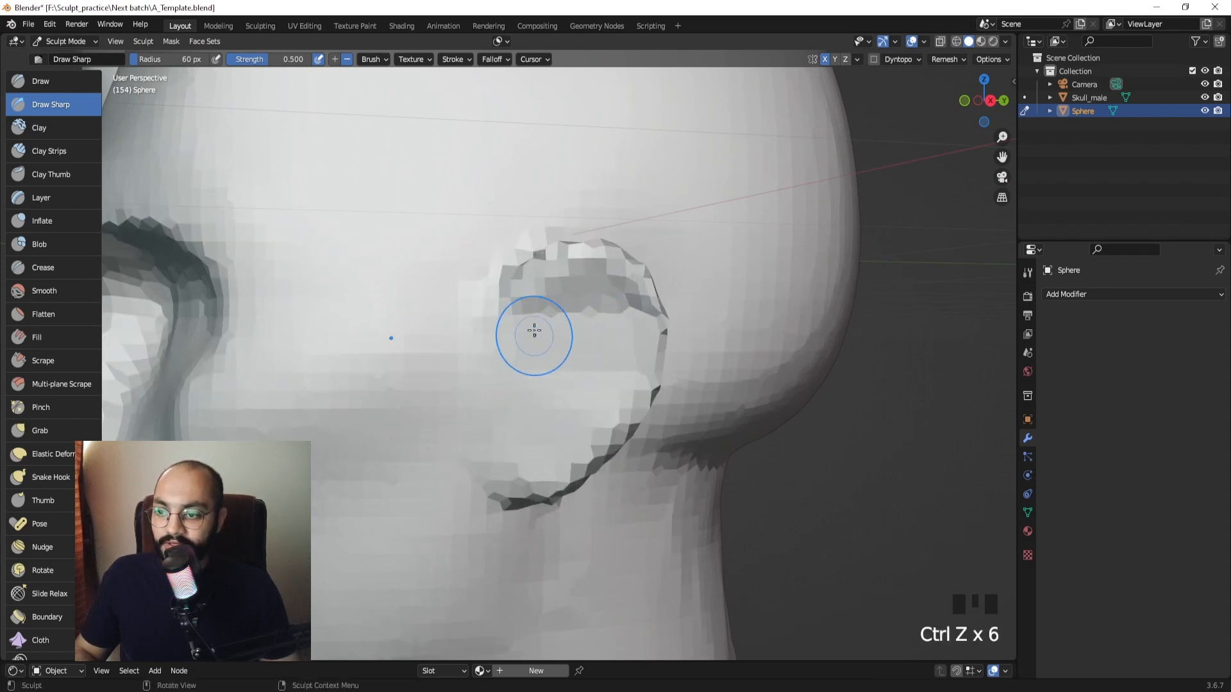
pyautogui.hotkey('ctrl', 'shift', 'z')
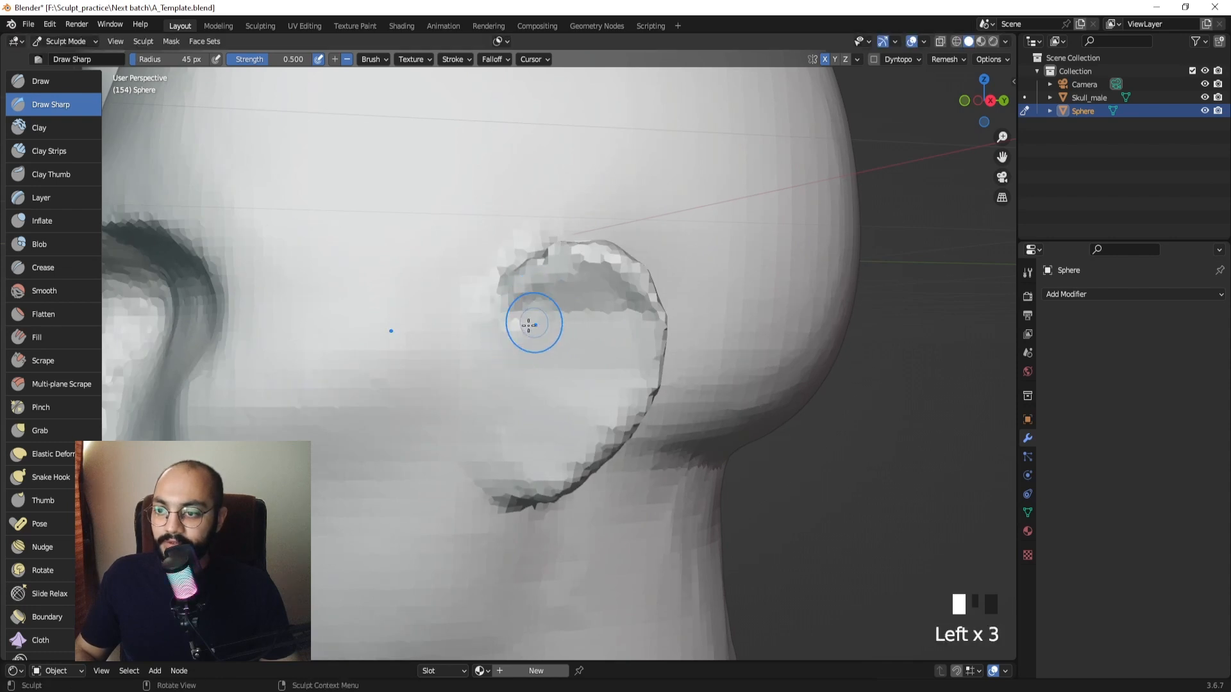
# Carve the groove inside the ear's outer rim and its front edge with Draw Sharp at 45 px.
pyautogui.moveTo(529, 324); pyautogui.dragTo(555, 316, button='middle')
pyautogui.moveTo(555, 316)
pyautogui.mouseDown()
pyautogui.moveTo(614, 277)
pyautogui.moveTo(652, 302)
pyautogui.moveTo(660, 349)
pyautogui.moveTo(631, 411)
pyautogui.moveTo(561, 445)
pyautogui.moveTo(599, 417)
pyautogui.moveTo(664, 310)
pyautogui.mouseUp()
pyautogui.moveTo(581, 297); pyautogui.dragTo(529, 286, button='middle')
pyautogui.moveTo(517, 257)
pyautogui.mouseDown()
pyautogui.moveTo(511, 354)
pyautogui.moveTo(510, 314)
pyautogui.mouseUp()
pyautogui.moveTo(510, 308); pyautogui.dragTo(526, 353)
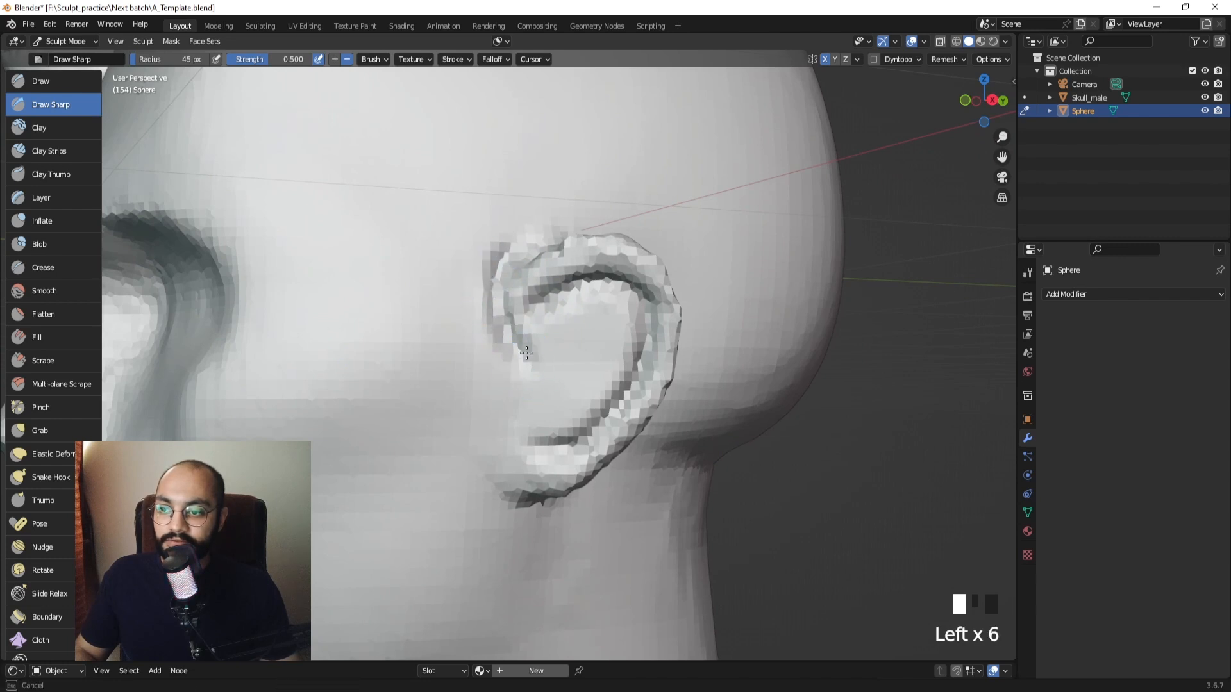
pyautogui.moveTo(521, 246); pyautogui.dragTo(544, 374)
# Deepen the ear canal notch and inner bowl of the ear with short Draw Sharp strokes.
pyautogui.moveTo(550, 380); pyautogui.dragTo(489, 377, button='middle')
pyautogui.moveTo(457, 359); pyautogui.dragTo(460, 392)
pyautogui.moveTo(454, 371); pyautogui.dragTo(460, 393)
pyautogui.moveTo(455, 377); pyautogui.dragTo(460, 395)
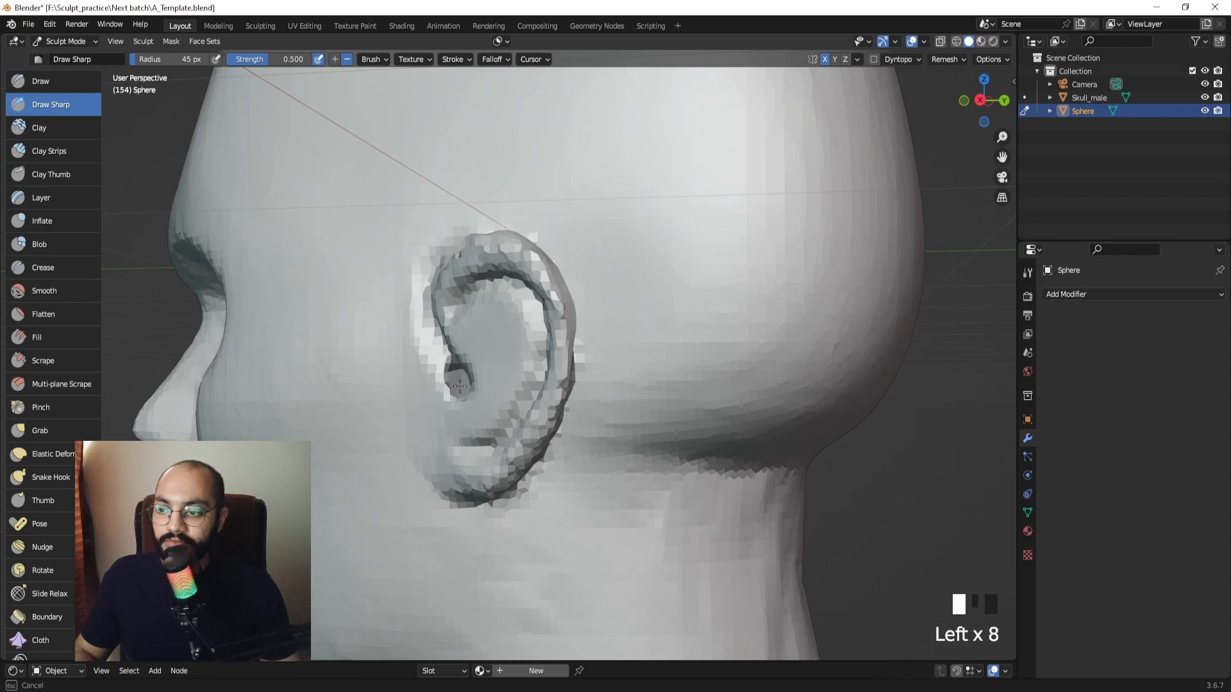
pyautogui.moveTo(460, 385)
pyautogui.mouseDown(button='middle')
pyautogui.moveTo(537, 384)
pyautogui.moveTo(595, 364)
pyautogui.moveTo(574, 370)
pyautogui.mouseUp(button='middle')
pyautogui.click(504, 384)
pyautogui.moveTo(574, 369)
pyautogui.mouseDown()
pyautogui.moveTo(557, 377)
pyautogui.moveTo(564, 385)
pyautogui.mouseUp()
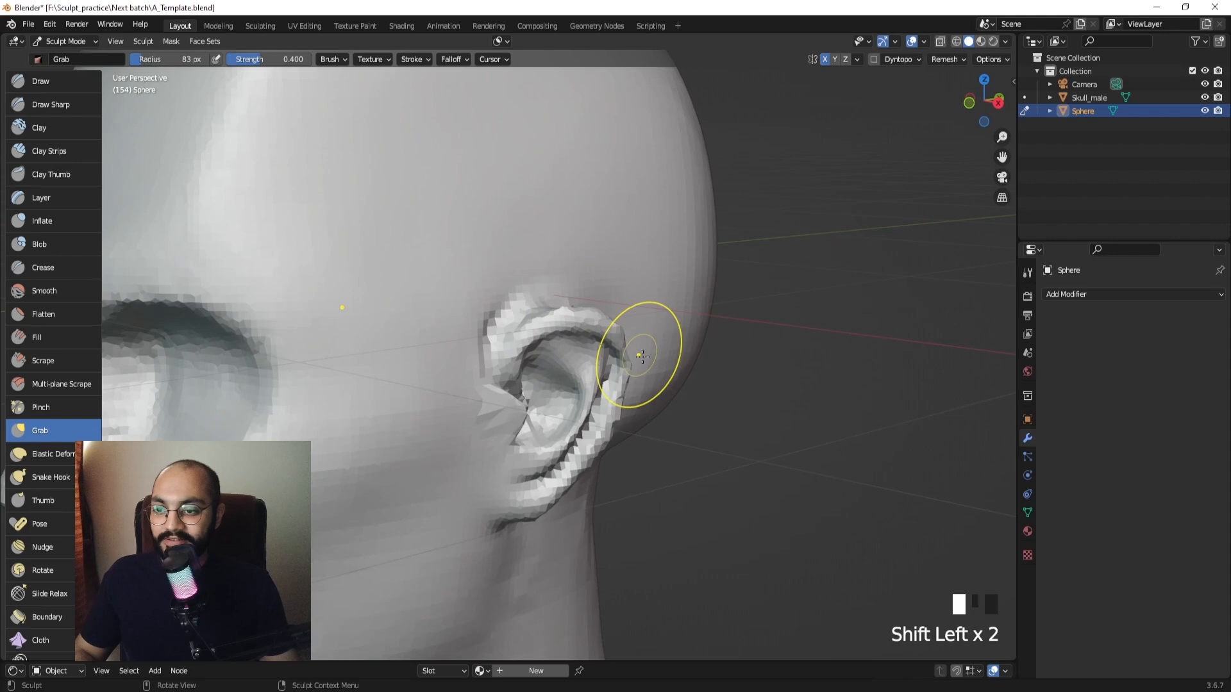
# Smooth the ear's rear rim from its upper part to the lobe at a 58 px radius.
pyautogui.press('f')
pyautogui.click(671, 377)
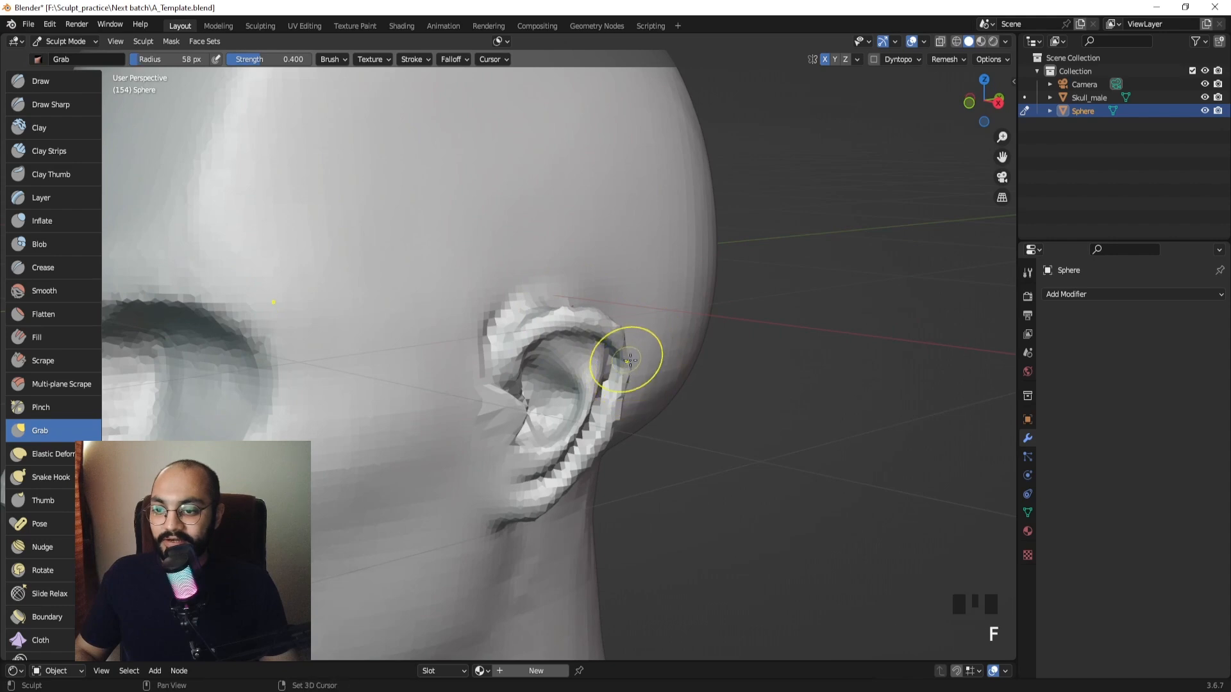
pyautogui.keyDown('shift'); pyautogui.moveTo(632, 359); pyautogui.dragTo(621, 365); pyautogui.keyUp('shift')
pyautogui.keyDown('shift'); pyautogui.moveTo(617, 398); pyautogui.dragTo(597, 456); pyautogui.keyUp('shift')
# Carve the top of the ear where its rim joins the head with Draw Sharp.
pyautogui.moveTo(584, 467)
pyautogui.mouseDown(button='middle')
pyautogui.moveTo(645, 486)
pyautogui.moveTo(479, 301)
pyautogui.moveTo(550, 396)
pyautogui.moveTo(542, 354)
pyautogui.mouseUp(button='middle')
pyautogui.click(38, 105)
pyautogui.moveTo(542, 359); pyautogui.dragTo(537, 377)
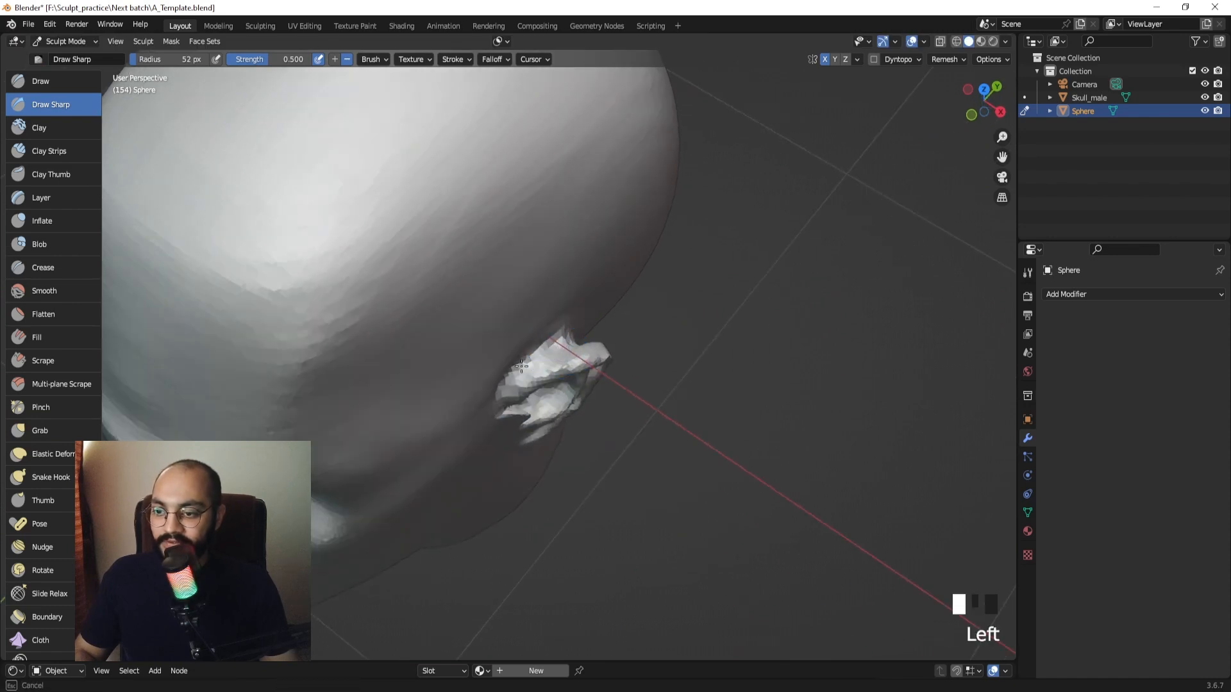
pyautogui.moveTo(537, 377); pyautogui.dragTo(525, 313, button='middle')
pyautogui.press('f')
pyautogui.click(514, 317)
pyautogui.moveTo(512, 340); pyautogui.dragTo(505, 356)
# Enlarge the brush radius and smooth the ear's upper rim and the area behind it.
pyautogui.moveTo(538, 359); pyautogui.dragTo(496, 338, button='middle')
pyautogui.press('f')
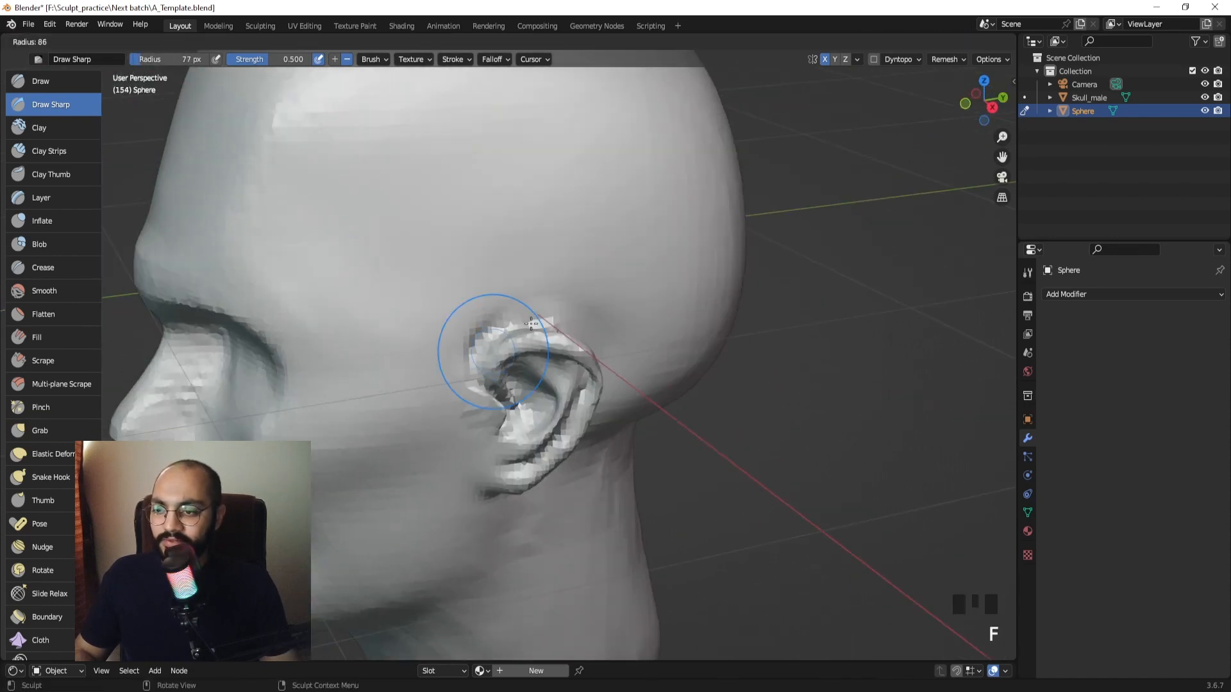
pyautogui.click(537, 323)
pyautogui.keyDown('shift'); pyautogui.moveTo(555, 277); pyautogui.dragTo(595, 307); pyautogui.keyUp('shift')
pyautogui.moveTo(595, 306); pyautogui.dragTo(550, 297, button='middle')
pyautogui.moveTo(574, 334)
pyautogui.keyDown('shift'); pyautogui.mouseDown()
pyautogui.moveTo(611, 378)
pyautogui.moveTo(596, 410)
pyautogui.mouseUp(); pyautogui.keyUp('shift')
# Adjust the side of the nose near the nostril with the Grab brush at 87 px.
pyautogui.moveTo(488, 385); pyautogui.dragTo(680, 372, button='middle')
pyautogui.keyDown('ctrl'); pyautogui.moveTo(513, 321); pyautogui.dragTo(500, 398, button='middle'); pyautogui.keyUp('ctrl')
pyautogui.click(45, 82)
pyautogui.moveTo(398, 385); pyautogui.dragTo(430, 410, button='middle')
pyautogui.moveTo(436, 417)
pyautogui.keyDown('shift'); pyautogui.mouseDown(button='middle')
pyautogui.moveTo(464, 387)
pyautogui.moveTo(500, 378)
pyautogui.mouseUp(button='middle'); pyautogui.keyUp('shift')
pyautogui.moveTo(487, 385)
pyautogui.keyDown('ctrl'); pyautogui.mouseDown(button='middle')
pyautogui.moveTo(473, 340)
pyautogui.moveTo(495, 398)
pyautogui.moveTo(517, 403)
pyautogui.moveTo(524, 423)
pyautogui.mouseUp(button='middle'); pyautogui.keyUp('ctrl')
pyautogui.press('KP_1')
pyautogui.press('g')
pyautogui.press('f')
pyautogui.click(625, 475)
pyautogui.moveTo(625, 475)
pyautogui.mouseDown(button='middle')
pyautogui.moveTo(558, 479)
pyautogui.moveTo(514, 550)
pyautogui.mouseUp(button='middle')
pyautogui.moveTo(514, 513)
pyautogui.mouseDown()
pyautogui.moveTo(522, 522)
pyautogui.moveTo(495, 535)
pyautogui.moveTo(526, 542)
pyautogui.mouseUp()
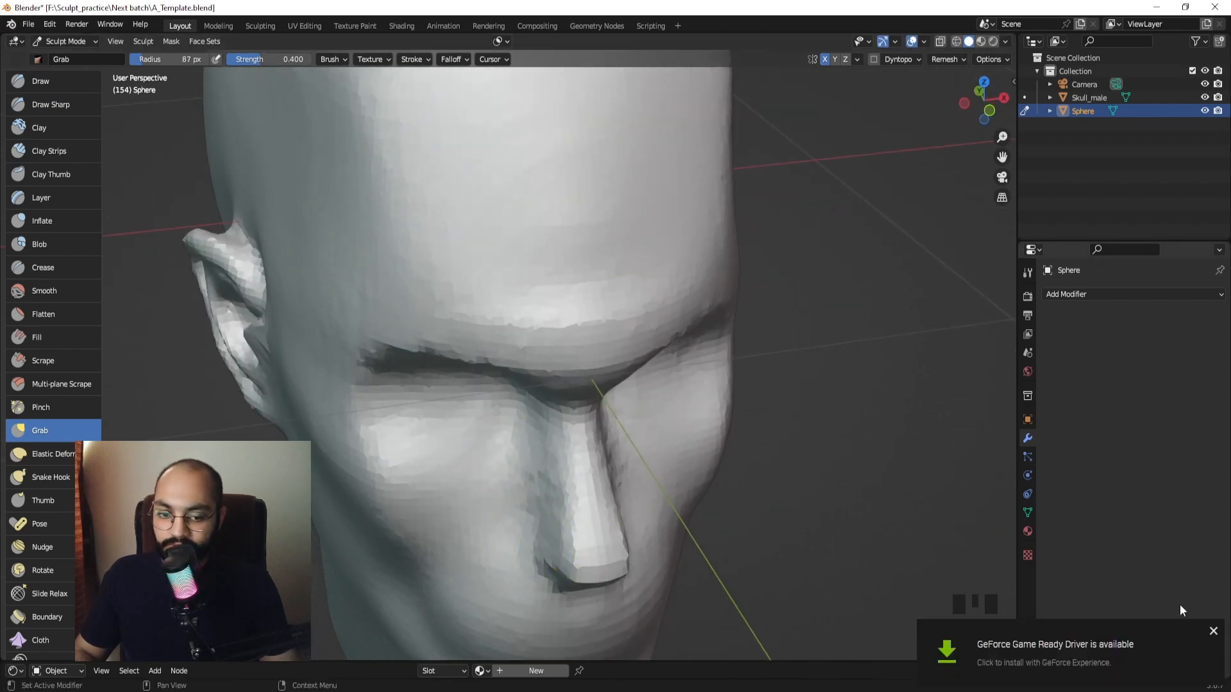
# Reshape the nostril side and adjoining cheek with Grab at 103 px, and smooth the side of the nose.
pyautogui.press('f')
pyautogui.click(651, 498)
pyautogui.moveTo(512, 544); pyautogui.dragTo(505, 552, button='middle')
pyautogui.moveTo(505, 552); pyautogui.dragTo(485, 555)
pyautogui.moveTo(484, 555); pyautogui.dragTo(491, 540)
pyautogui.moveTo(499, 576); pyautogui.dragTo(492, 526)
pyautogui.moveTo(493, 527); pyautogui.dragTo(503, 511)
pyautogui.moveTo(515, 555); pyautogui.dragTo(523, 512, button='middle')
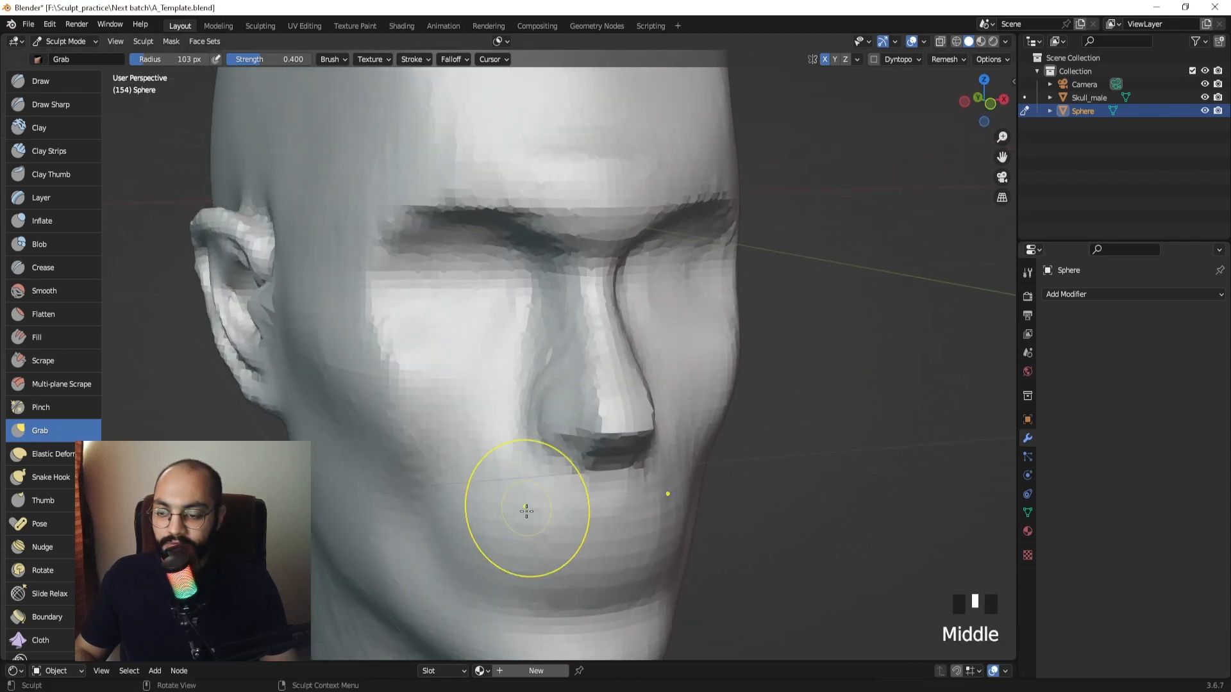
pyautogui.moveTo(538, 475); pyautogui.dragTo(551, 391)
pyautogui.press('f')
pyautogui.click(551, 387)
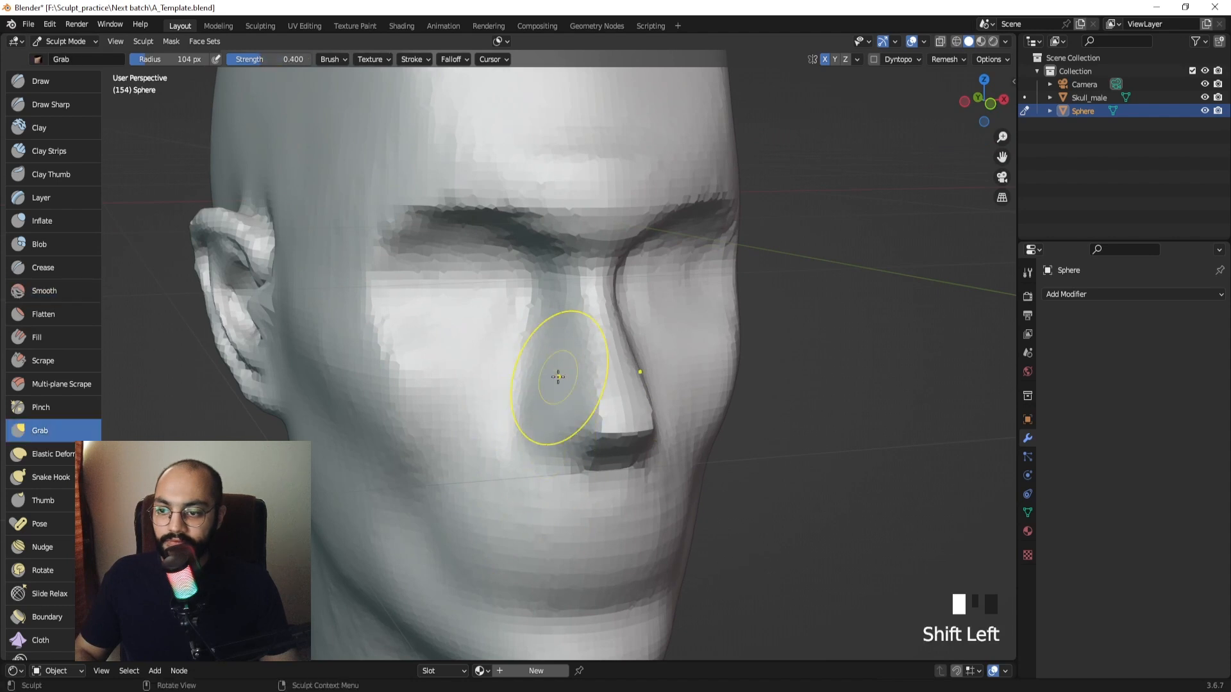
pyautogui.click(39, 128)
pyautogui.moveTo(363, 305); pyautogui.dragTo(493, 304, button='middle')
pyautogui.moveTo(615, 359); pyautogui.dragTo(684, 371, button='middle')
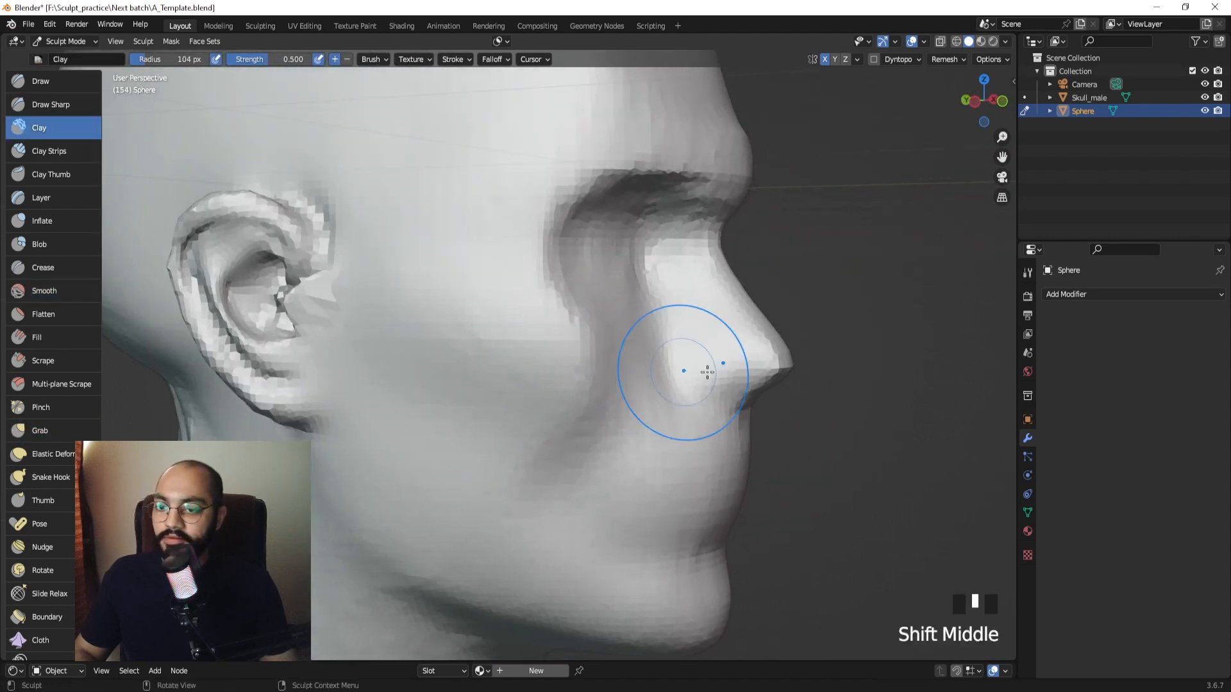
pyautogui.press('f')
pyautogui.click(736, 373)
pyautogui.keyDown('ctrl'); pyautogui.moveTo(725, 377); pyautogui.dragTo(705, 389); pyautogui.keyUp('ctrl')
pyautogui.keyDown('ctrl'); pyautogui.moveTo(736, 378); pyautogui.dragTo(732, 381); pyautogui.keyUp('ctrl')
pyautogui.hotkey('ctrl', 'z')
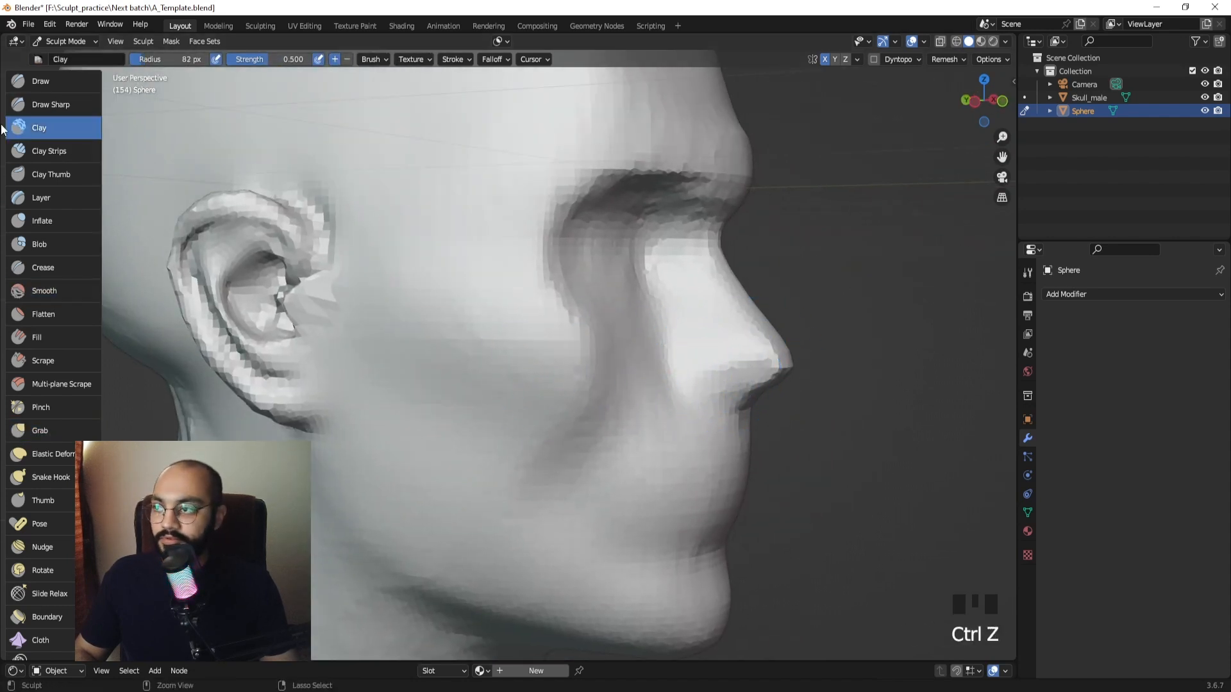
# Build up the nose's lower edge from tip to nostril with inverted Draw Sharp strokes at 45 px.
pyautogui.click(51, 104)
pyautogui.moveTo(737, 378)
pyautogui.keyDown('shift'); pyautogui.mouseDown(button='middle')
pyautogui.moveTo(625, 383)
pyautogui.moveTo(674, 359)
pyautogui.mouseUp(button='middle'); pyautogui.keyUp('shift')
pyautogui.hotkey('ctrl', 'z')
pyautogui.keyDown('ctrl'); pyautogui.moveTo(674, 360); pyautogui.dragTo(641, 370); pyautogui.keyUp('ctrl')
pyautogui.press('f')
pyautogui.click(655, 361)
pyautogui.keyDown('ctrl'); pyautogui.moveTo(673, 364); pyautogui.dragTo(625, 376); pyautogui.keyUp('ctrl')
pyautogui.moveTo(621, 377); pyautogui.dragTo(502, 363, button='middle')
pyautogui.keyDown('ctrl'); pyautogui.moveTo(414, 357); pyautogui.dragTo(454, 366); pyautogui.keyUp('ctrl')
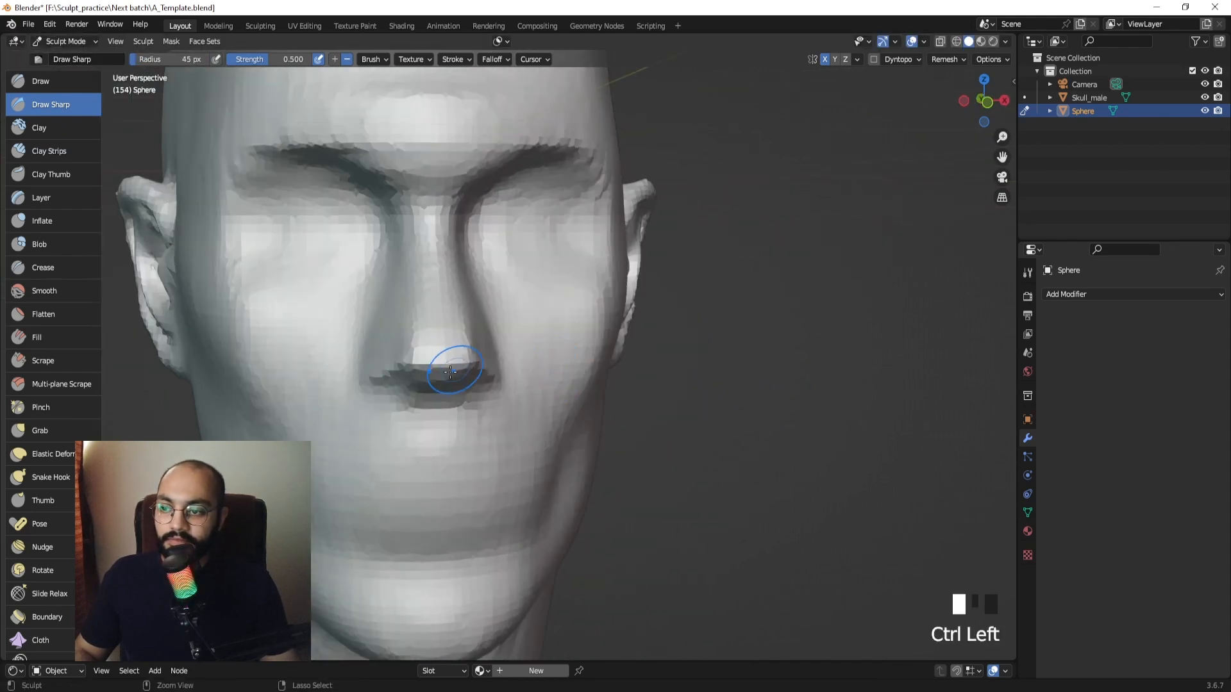
# Define the edges of the nose tip with inverted Draw Sharp strokes, redoing one stroke and enlarging the radius to 69 px.
pyautogui.moveTo(452, 367); pyautogui.dragTo(411, 374, button='middle')
pyautogui.keyDown('ctrl'); pyautogui.moveTo(406, 374); pyautogui.dragTo(434, 359); pyautogui.keyUp('ctrl')
pyautogui.moveTo(433, 359); pyautogui.dragTo(381, 340, button='middle')
pyautogui.hotkey('ctrl', 'z')
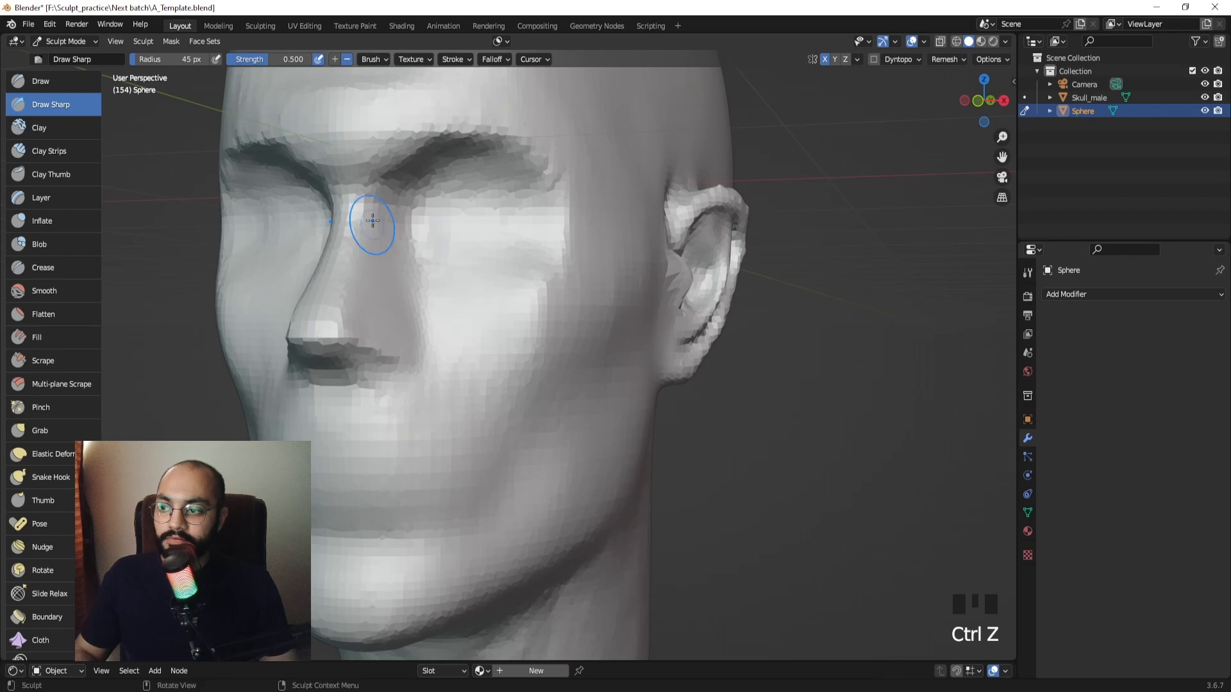
pyautogui.keyDown('ctrl'); pyautogui.moveTo(305, 326); pyautogui.dragTo(353, 330); pyautogui.keyUp('ctrl')
pyautogui.moveTo(362, 321); pyautogui.dragTo(382, 330, button='middle')
pyautogui.press('f')
pyautogui.click(392, 227)
pyautogui.keyDown('ctrl'); pyautogui.moveTo(327, 337); pyautogui.dragTo(365, 332); pyautogui.keyUp('ctrl')
pyautogui.moveTo(379, 328); pyautogui.dragTo(437, 327, button='middle')
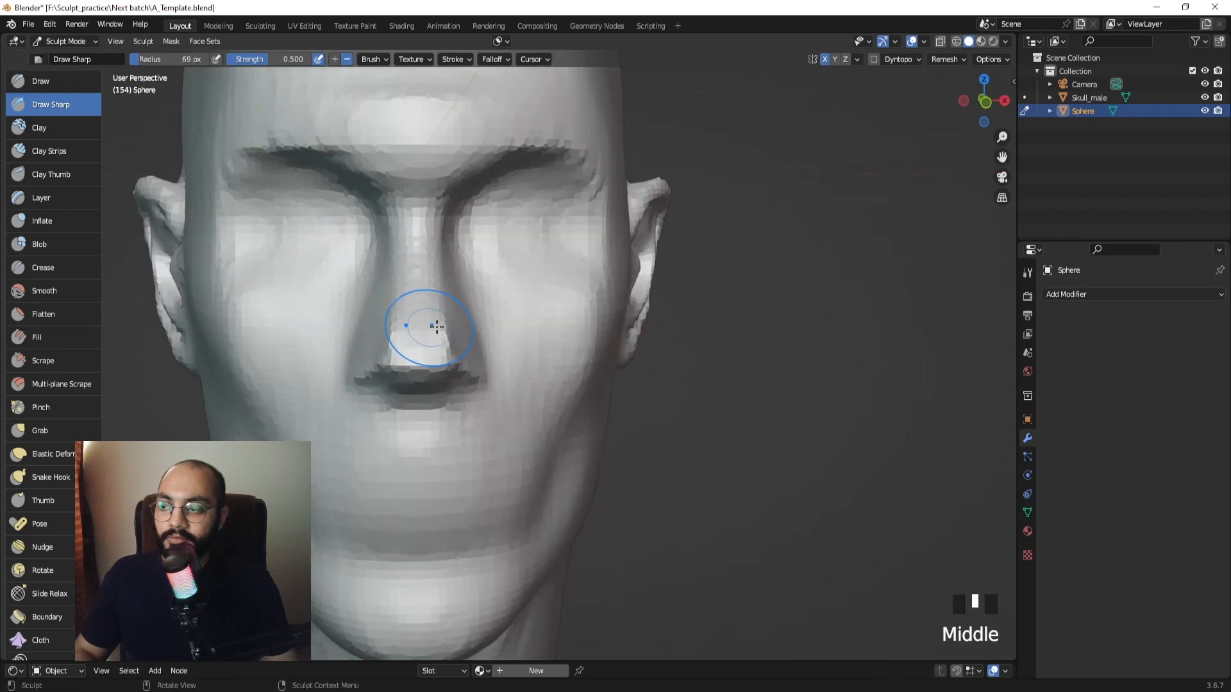
# Smooth the side, tip and underside of the nose, reducing the brush radius to 52 px.
pyautogui.keyDown('shift'); pyautogui.moveTo(389, 291); pyautogui.dragTo(386, 333); pyautogui.keyUp('shift')
pyautogui.moveTo(387, 335); pyautogui.dragTo(448, 349, button='middle')
pyautogui.keyDown('shift'); pyautogui.moveTo(442, 359); pyautogui.dragTo(454, 377); pyautogui.keyUp('shift')
pyautogui.moveTo(488, 375); pyautogui.dragTo(463, 338, button='middle')
pyautogui.press('f')
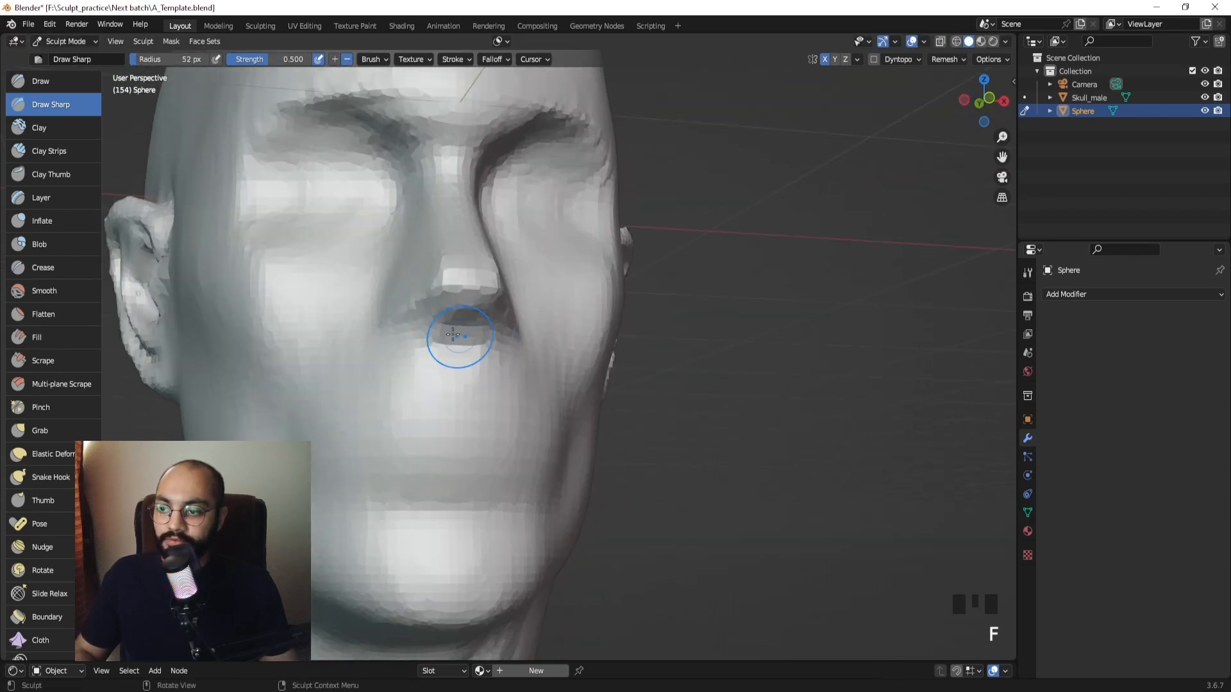
pyautogui.click(480, 337)
pyautogui.keyDown('shift'); pyautogui.moveTo(452, 320); pyautogui.dragTo(475, 314); pyautogui.keyUp('shift')
pyautogui.keyDown('shift'); pyautogui.moveTo(449, 316); pyautogui.dragTo(481, 309); pyautogui.keyUp('shift')
# Carve the nostril's lower edge and the crease around its wing with Draw Sharp at 52 px.
pyautogui.moveTo(480, 309); pyautogui.dragTo(426, 353, button='middle')
pyautogui.press('KP_1')
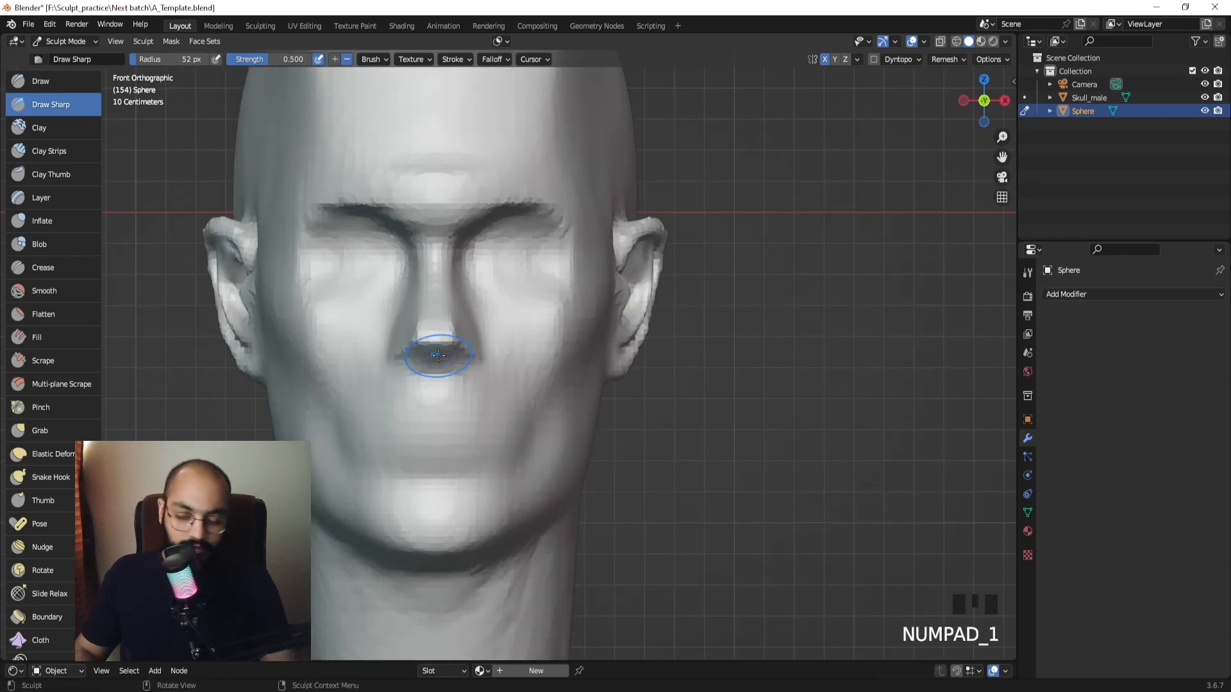
pyautogui.keyDown('shift'); pyautogui.moveTo(293, 356); pyautogui.dragTo(391, 355, button='middle'); pyautogui.keyUp('shift')
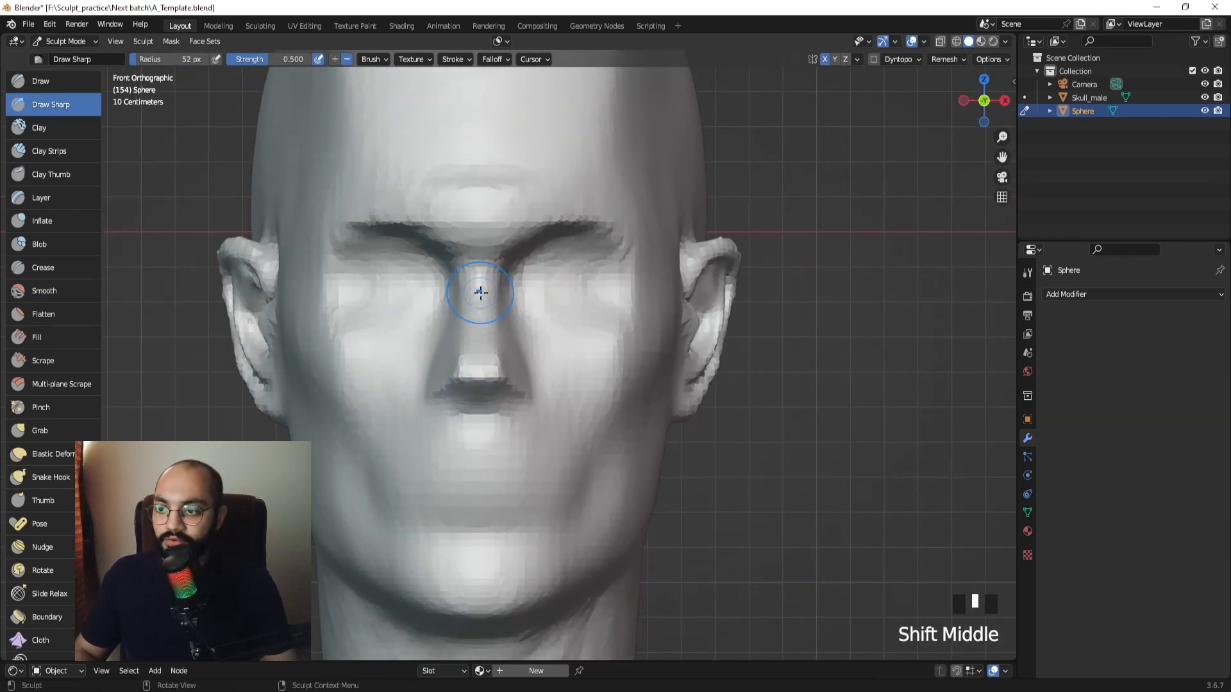
pyautogui.moveTo(517, 361); pyautogui.dragTo(552, 352, button='middle')
pyautogui.moveTo(608, 423); pyautogui.dragTo(560, 424)
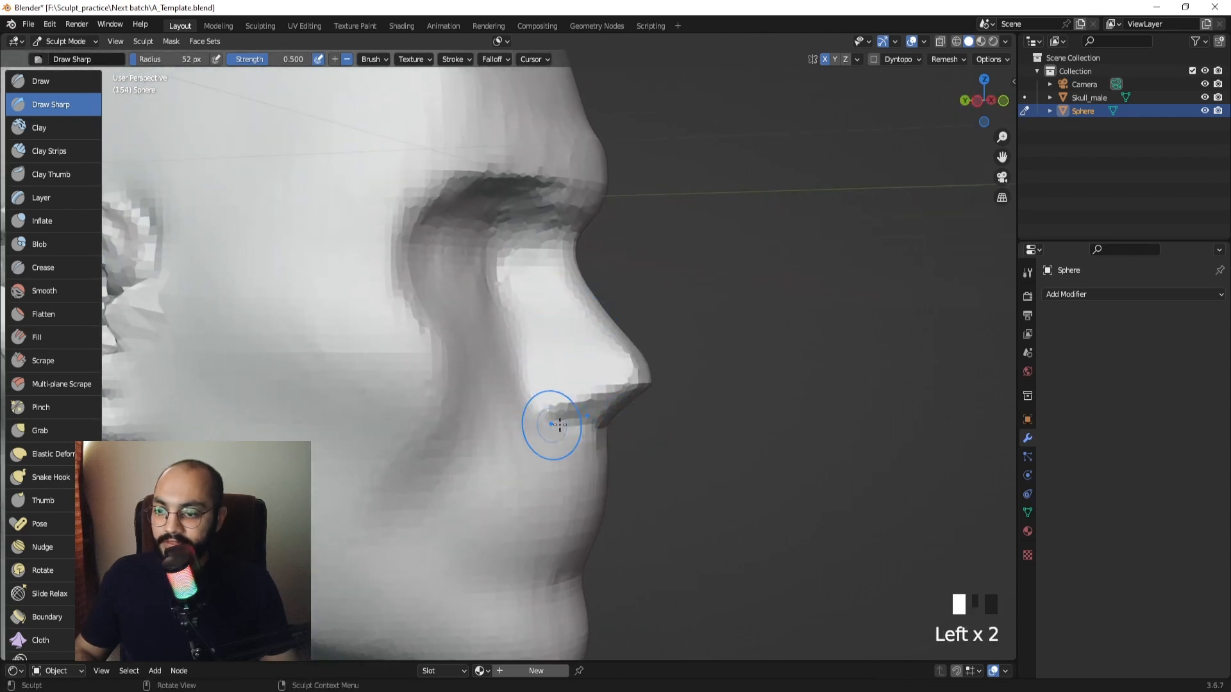
pyautogui.keyDown('ctrl'); pyautogui.moveTo(516, 379); pyautogui.dragTo(519, 367, button='middle'); pyautogui.keyUp('ctrl')
pyautogui.moveTo(555, 426); pyautogui.dragTo(528, 383)
pyautogui.moveTo(529, 383); pyautogui.dragTo(557, 370)
# Extend the nostril wing crease diagonally down into the cheek with repeated Draw Sharp strokes.
pyautogui.moveTo(545, 375); pyautogui.dragTo(486, 445, button='middle')
pyautogui.moveTo(487, 445); pyautogui.dragTo(467, 445)
pyautogui.moveTo(467, 445); pyautogui.dragTo(469, 447)
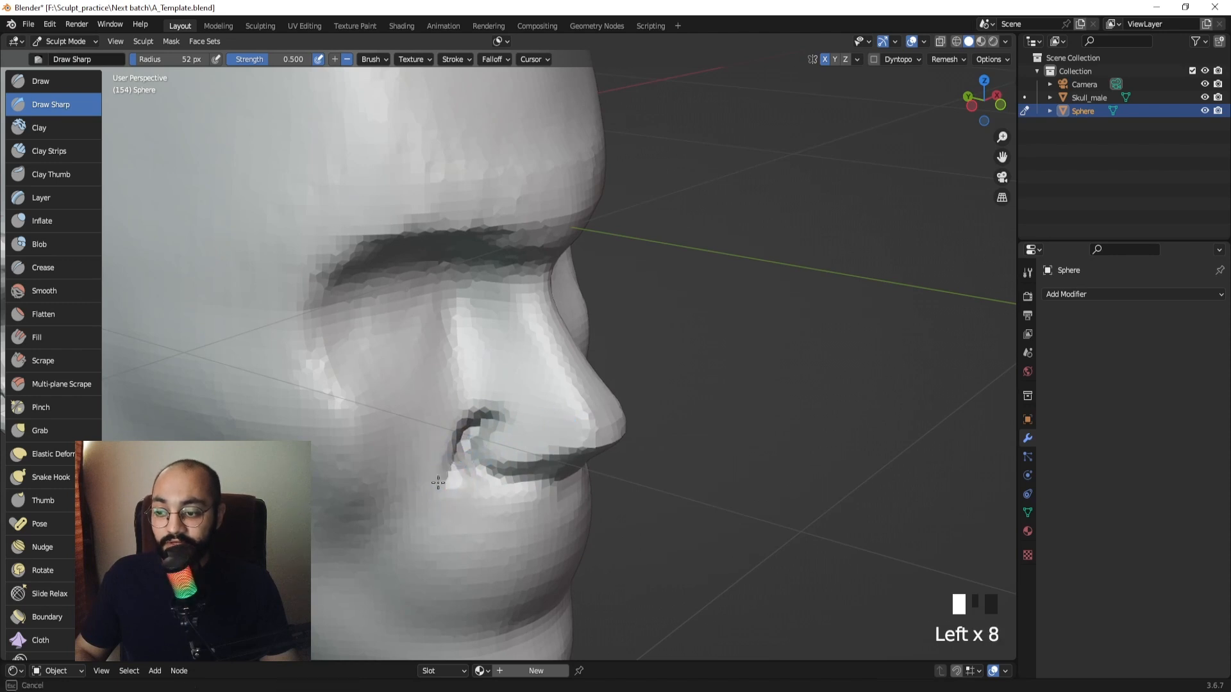
pyautogui.moveTo(438, 483); pyautogui.dragTo(430, 495)
pyautogui.moveTo(458, 444); pyautogui.dragTo(425, 494)
pyautogui.moveTo(451, 449); pyautogui.dragTo(399, 525)
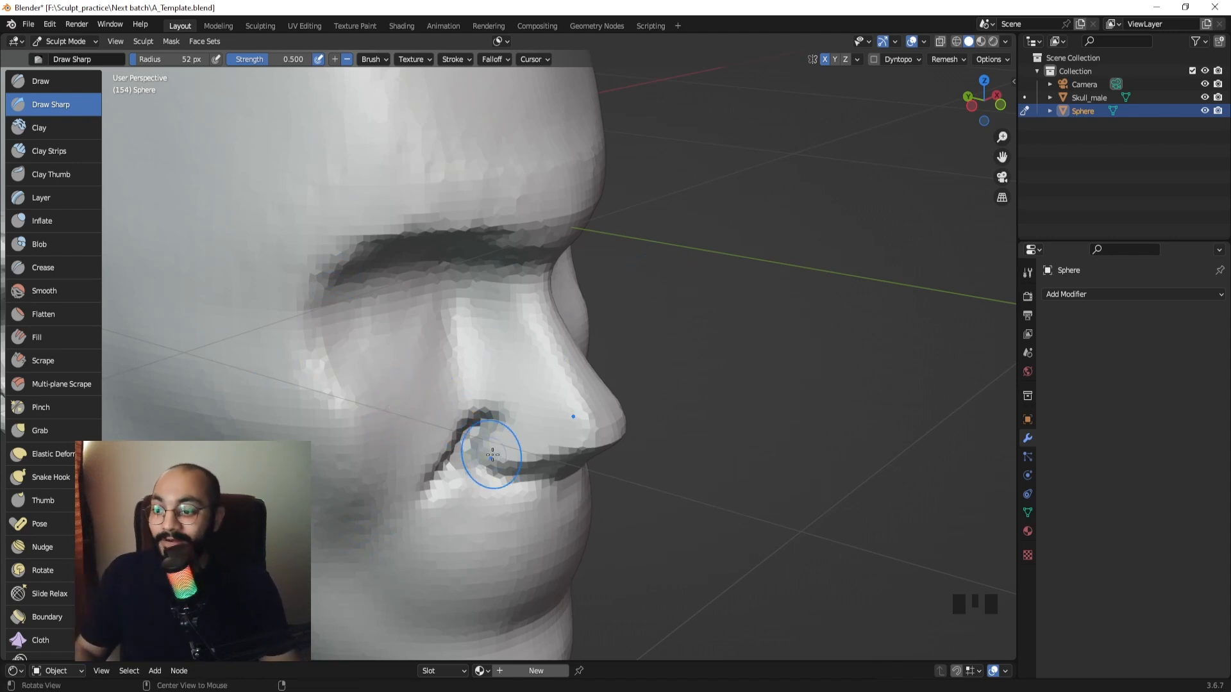
# Recut the crease behind the nostril wing with Draw Sharp at 33 px and smooth it.
pyautogui.moveTo(493, 454)
pyautogui.mouseDown(button='middle')
pyautogui.moveTo(475, 433)
pyautogui.moveTo(494, 432)
pyautogui.mouseUp(button='middle')
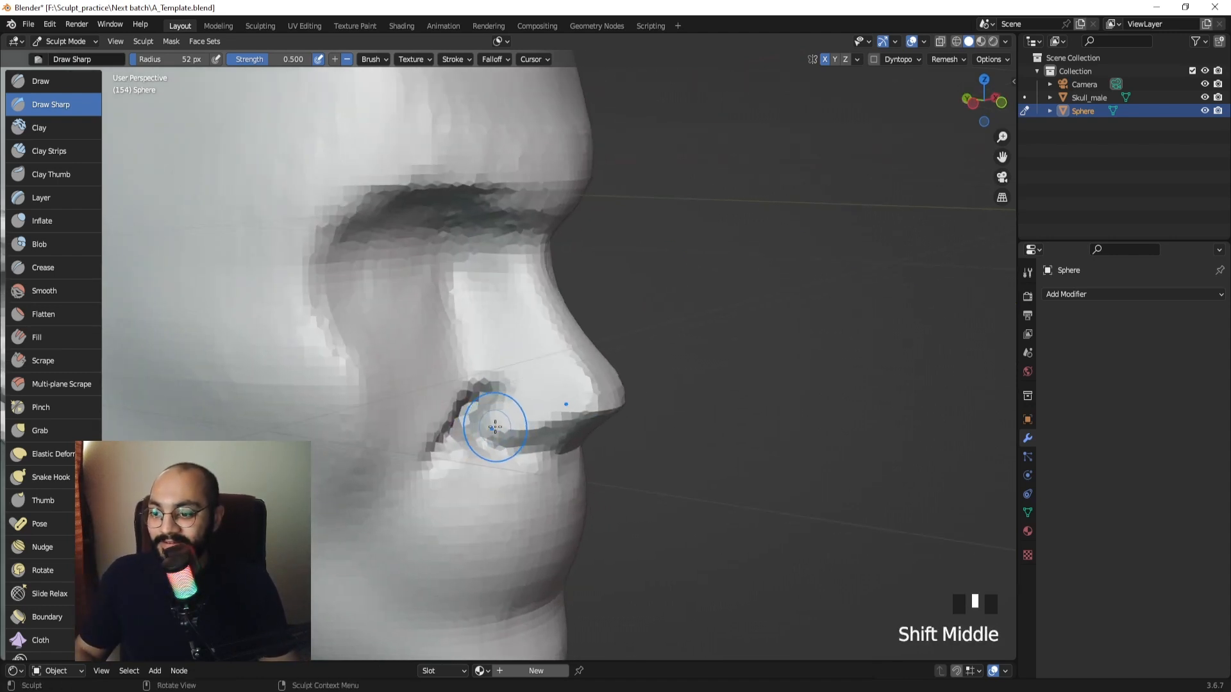
pyautogui.press('f')
pyautogui.moveTo(466, 418); pyautogui.dragTo(436, 477)
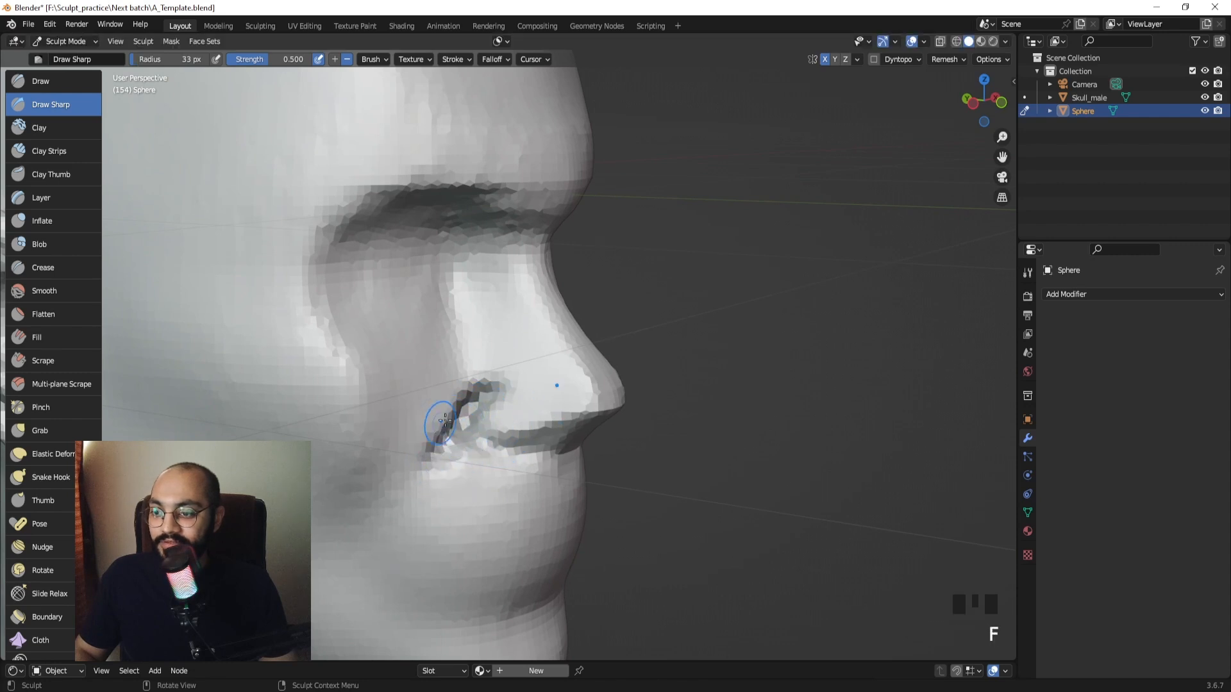
pyautogui.keyDown('shift'); pyautogui.moveTo(454, 398); pyautogui.dragTo(445, 448); pyautogui.keyUp('shift')
pyautogui.moveTo(445, 448); pyautogui.dragTo(520, 454, button='middle')
pyautogui.keyDown('shift'); pyautogui.moveTo(544, 428); pyautogui.dragTo(545, 428); pyautogui.keyUp('shift')
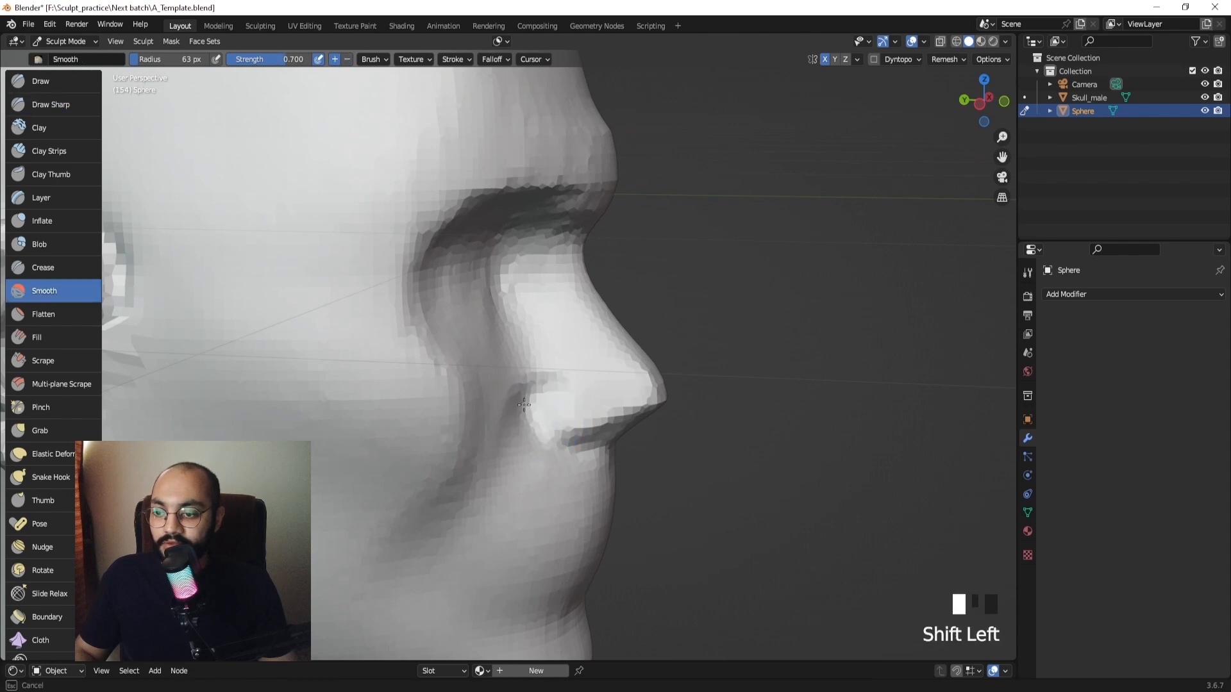
# Smooth the cheek end of the crease below the nostril wing, reducing the radius to 39 px.
pyautogui.moveTo(545, 429); pyautogui.dragTo(490, 432, button='middle')
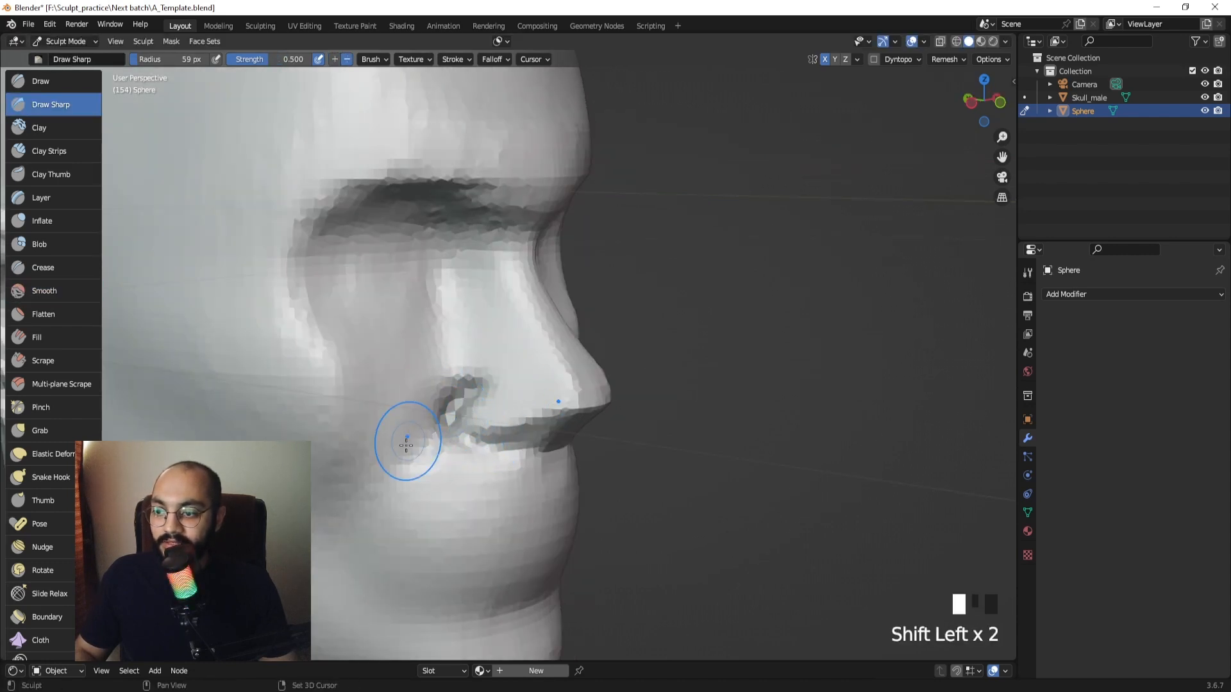
pyautogui.keyDown('shift'); pyautogui.moveTo(406, 444); pyautogui.dragTo(409, 449); pyautogui.keyUp('shift')
pyautogui.keyDown('shift'); pyautogui.moveTo(410, 449); pyautogui.dragTo(412, 454); pyautogui.keyUp('shift')
pyautogui.moveTo(413, 454)
pyautogui.mouseDown(button='middle')
pyautogui.moveTo(542, 440)
pyautogui.moveTo(503, 445)
pyautogui.mouseUp(button='middle')
pyautogui.press('f')
pyautogui.moveTo(503, 445)
pyautogui.keyDown('shift'); pyautogui.mouseDown()
pyautogui.moveTo(467, 467)
pyautogui.moveTo(482, 460)
pyautogui.mouseUp(); pyautogui.keyUp('shift')
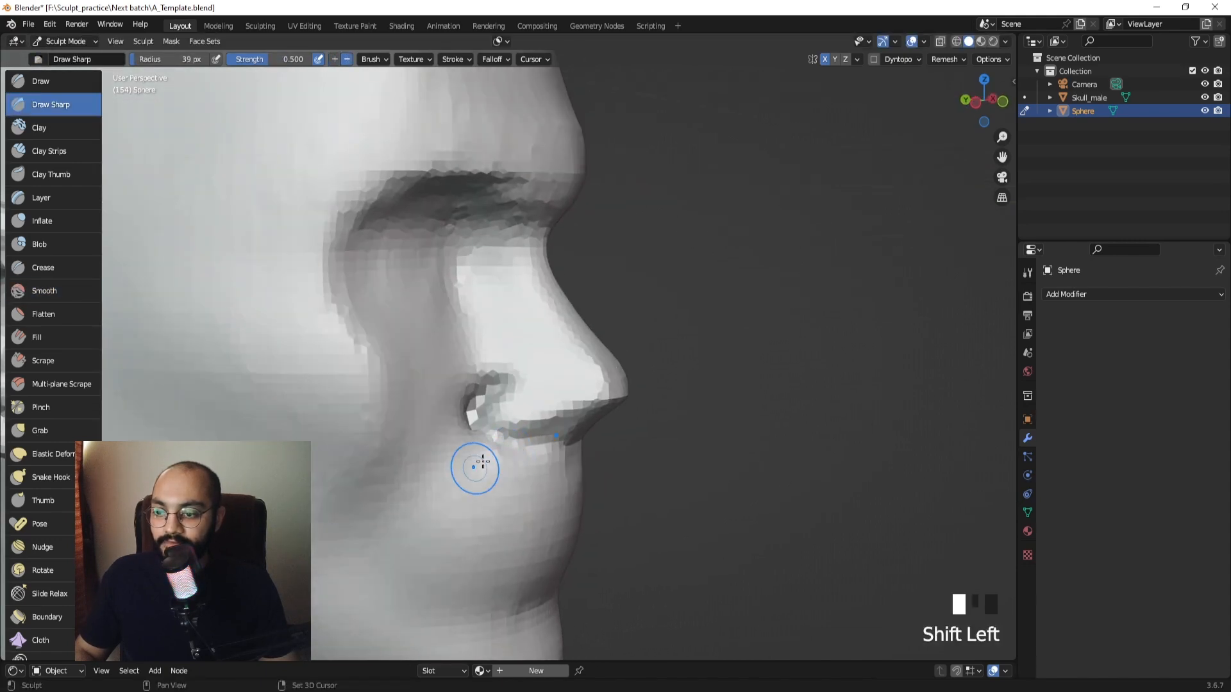
# Deepen the upper curve of the nostril wing with Draw Sharp at 55 px.
pyautogui.moveTo(482, 460)
pyautogui.mouseDown(button='middle')
pyautogui.moveTo(255, 440)
pyautogui.moveTo(472, 440)
pyautogui.mouseUp(button='middle')
pyautogui.moveTo(472, 440)
pyautogui.keyDown('ctrl'); pyautogui.mouseDown(button='middle')
pyautogui.moveTo(473, 398)
pyautogui.moveTo(511, 425)
pyautogui.mouseUp(button='middle'); pyautogui.keyUp('ctrl')
pyautogui.press('f')
pyautogui.click(495, 404)
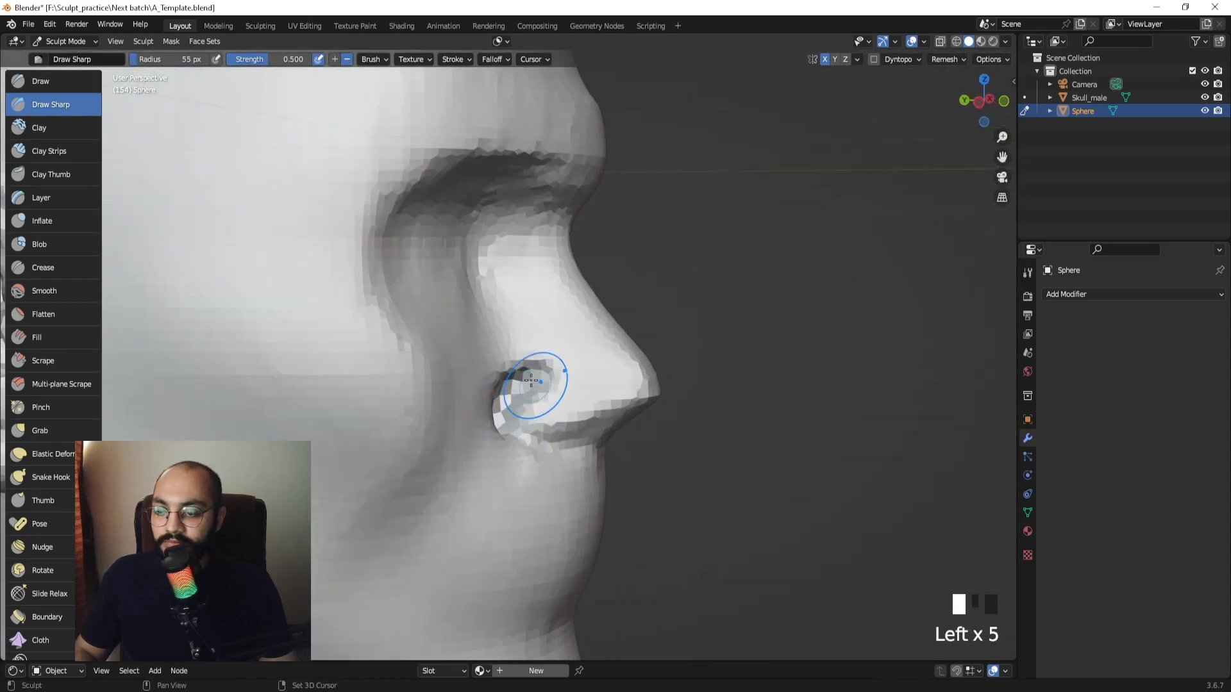
# Sharpen the crease around the nostril wing using the Crease brush at 66 px.
pyautogui.click(52, 269)
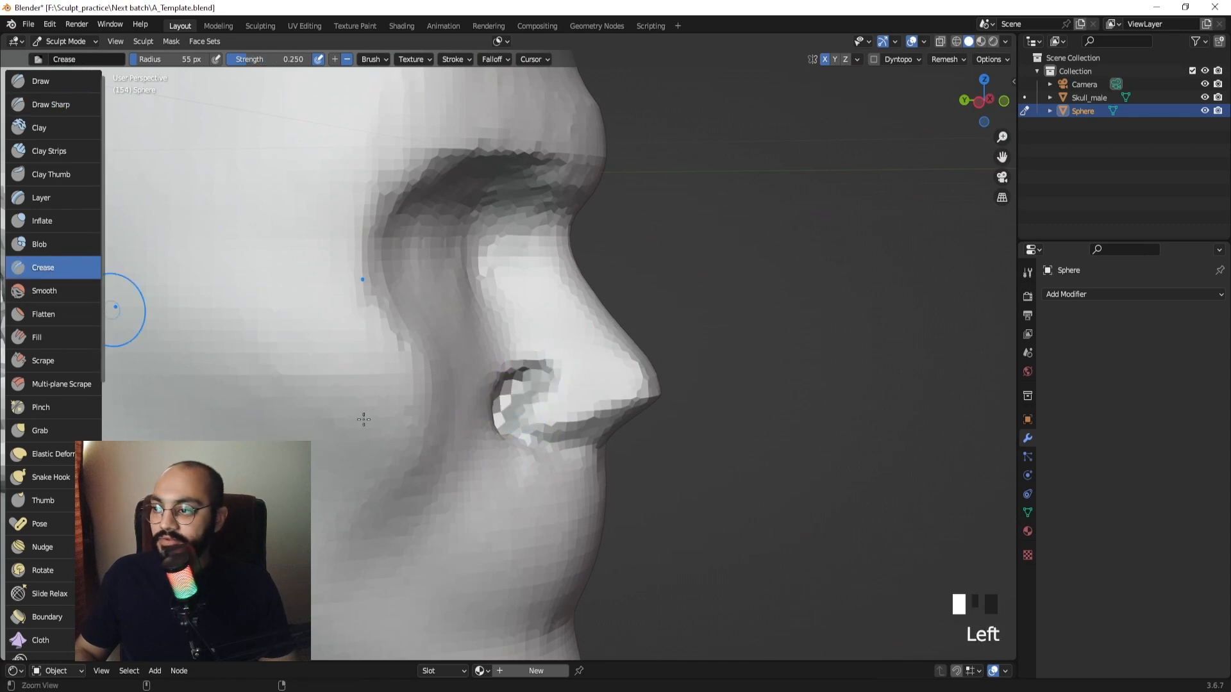
pyautogui.press('f')
pyautogui.click(503, 412)
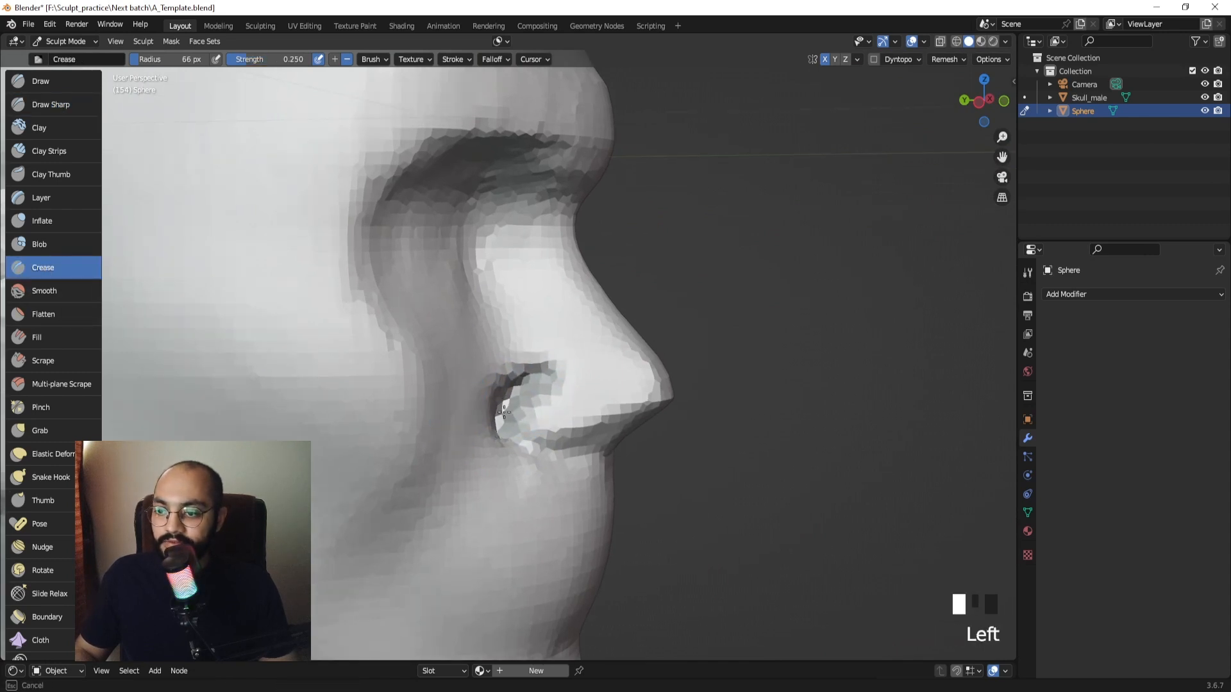
pyautogui.moveTo(503, 413); pyautogui.dragTo(520, 385)
# Build up the cheek diagonally from beside the nose with Clay Strips at 135 px.
pyautogui.moveTo(521, 447)
pyautogui.mouseDown(button='middle')
pyautogui.moveTo(399, 352)
pyautogui.moveTo(366, 398)
pyautogui.moveTo(478, 367)
pyautogui.moveTo(498, 385)
pyautogui.mouseUp(button='middle')
pyautogui.click(71, 173)
pyautogui.click(70, 151)
pyautogui.press('f')
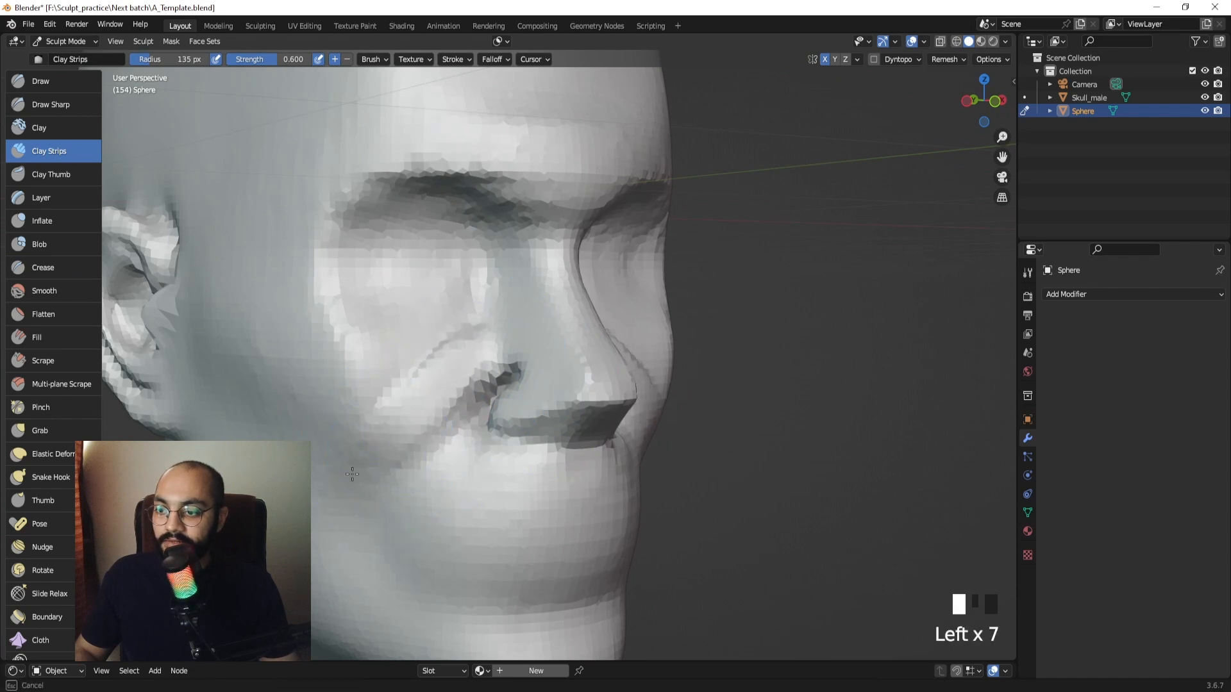
# Smooth the built-up cheeks beside the nose and down toward the jaw.
pyautogui.keyDown('shift'); pyautogui.moveTo(425, 440); pyautogui.dragTo(385, 467); pyautogui.keyUp('shift')
pyautogui.moveTo(385, 467); pyautogui.dragTo(508, 398, button='middle')
pyautogui.keyDown('shift'); pyautogui.moveTo(564, 359); pyautogui.dragTo(578, 349); pyautogui.keyUp('shift')
pyautogui.moveTo(578, 348); pyautogui.dragTo(533, 364, button='middle')
pyautogui.keyDown('ctrl'); pyautogui.moveTo(534, 364); pyautogui.dragTo(526, 409, button='middle'); pyautogui.keyUp('ctrl')
pyautogui.moveTo(526, 409)
pyautogui.mouseDown(button='middle')
pyautogui.moveTo(473, 410)
pyautogui.moveTo(522, 412)
pyautogui.mouseUp(button='middle')
pyautogui.keyDown('shift'); pyautogui.moveTo(410, 431); pyautogui.dragTo(391, 439); pyautogui.keyUp('shift')
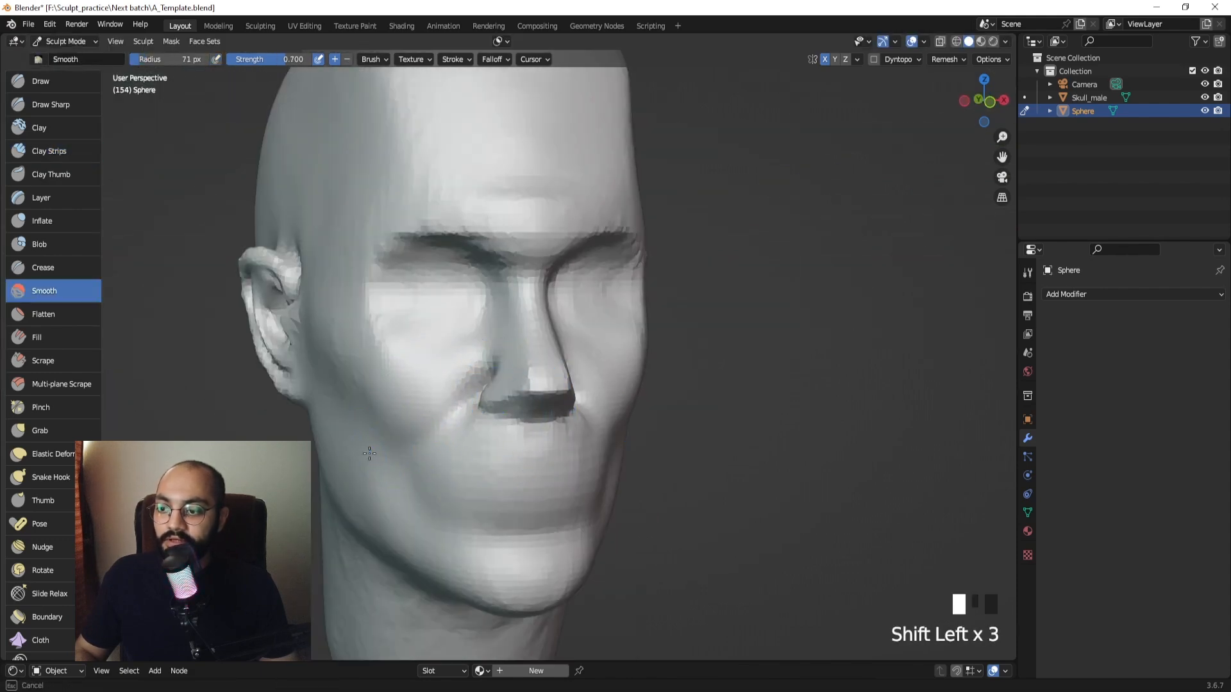
# Reshape the nose tip and its underside in the right-side profile with the Grab brush at 124 and 113 px.
pyautogui.moveTo(370, 454)
pyautogui.mouseDown(button='middle')
pyautogui.moveTo(532, 414)
pyautogui.moveTo(359, 415)
pyautogui.moveTo(552, 418)
pyautogui.moveTo(594, 379)
pyautogui.moveTo(564, 379)
pyautogui.moveTo(522, 345)
pyautogui.moveTo(618, 398)
pyautogui.mouseUp(button='middle')
pyautogui.press('f')
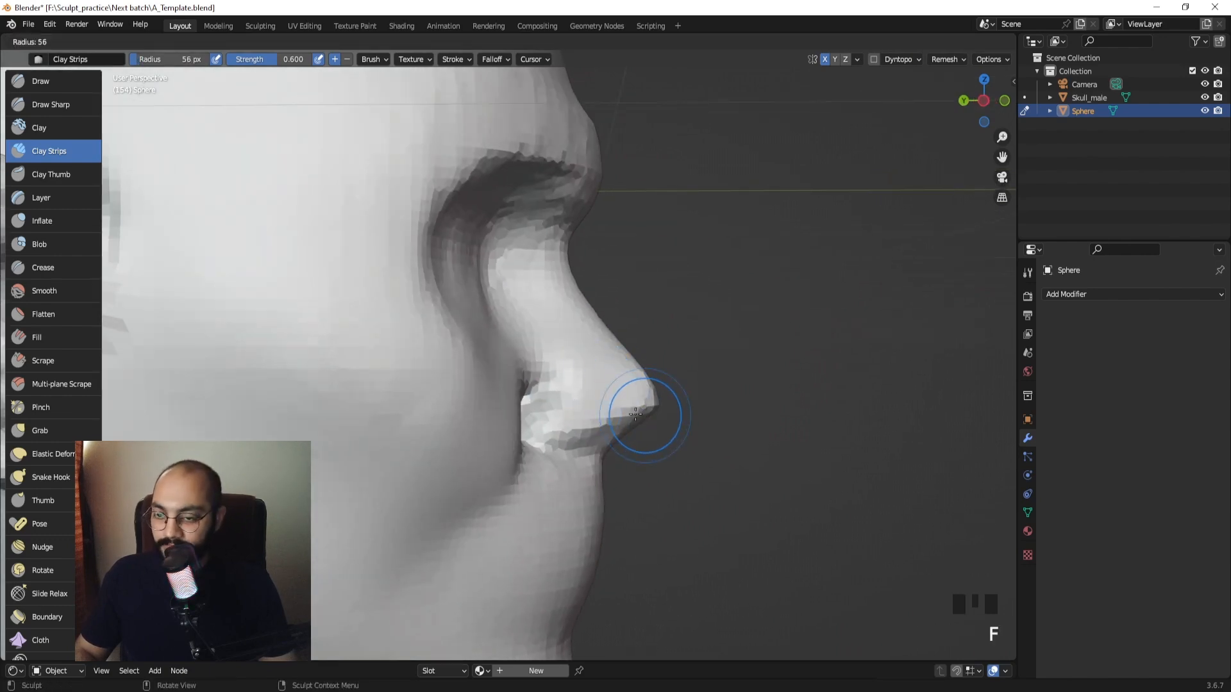
pyautogui.click(649, 416)
pyautogui.press('g')
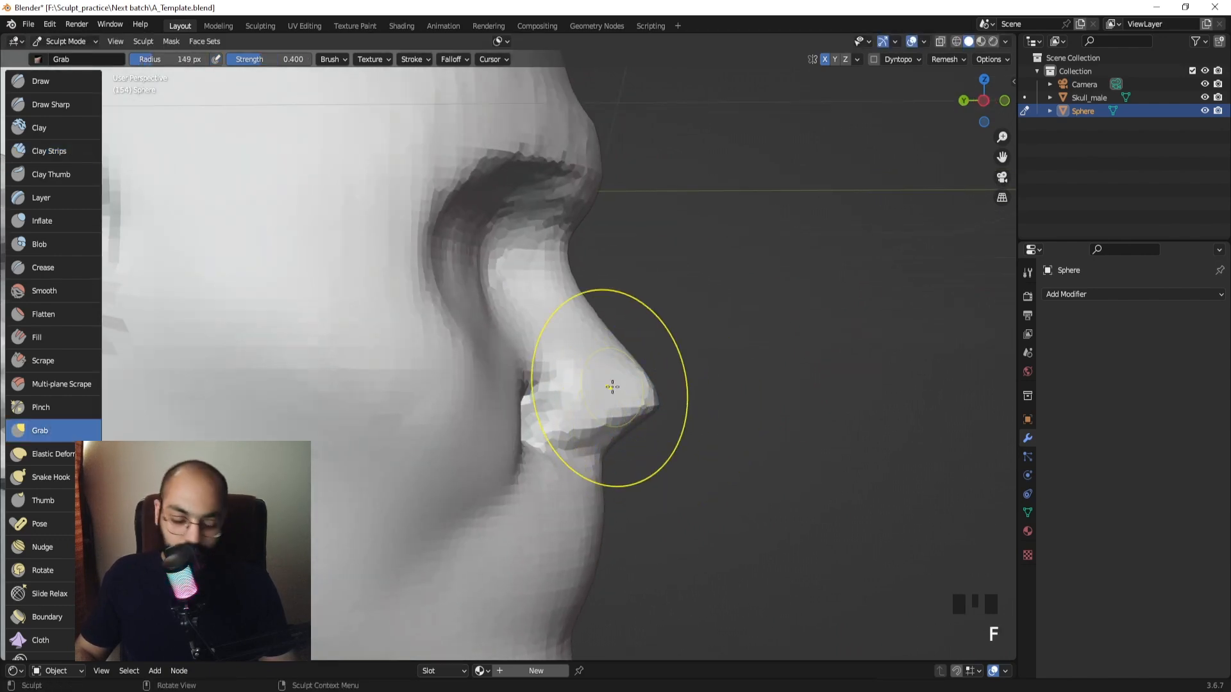
pyautogui.press('KP_3')
pyautogui.keyDown('shift'); pyautogui.moveTo(339, 363); pyautogui.dragTo(408, 361, button='middle'); pyautogui.keyUp('shift')
pyautogui.press('f')
pyautogui.click(398, 419)
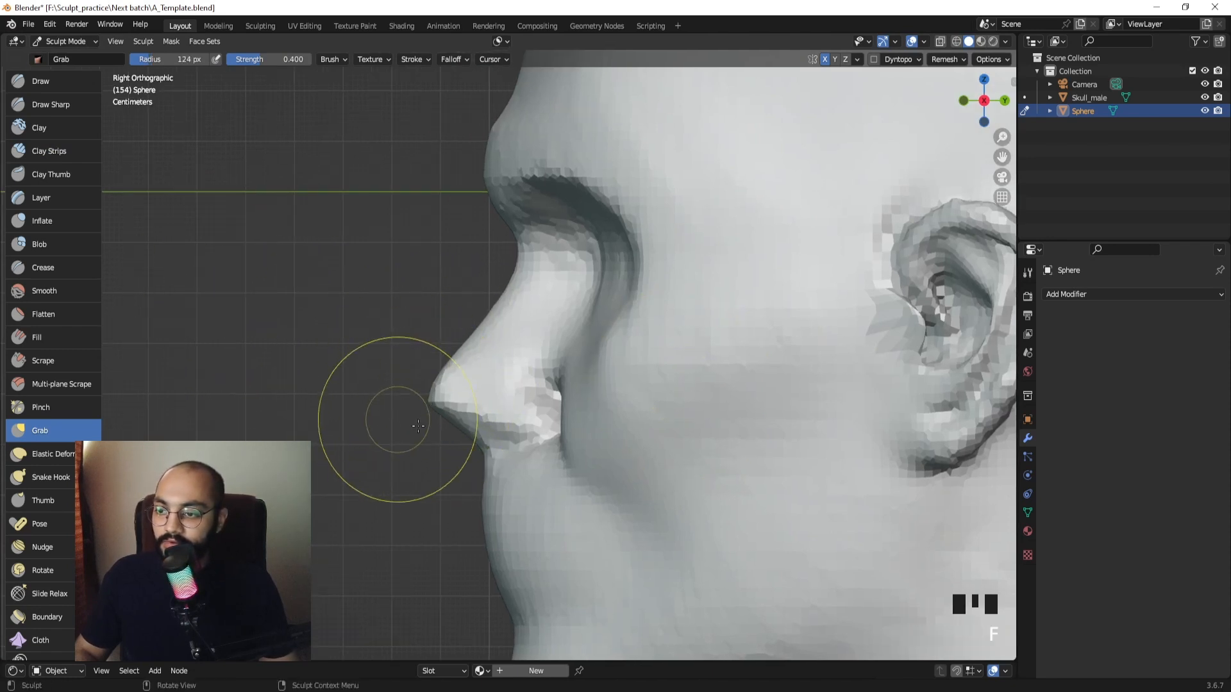
pyautogui.moveTo(459, 432); pyautogui.dragTo(452, 440)
pyautogui.moveTo(455, 370); pyautogui.dragTo(467, 372)
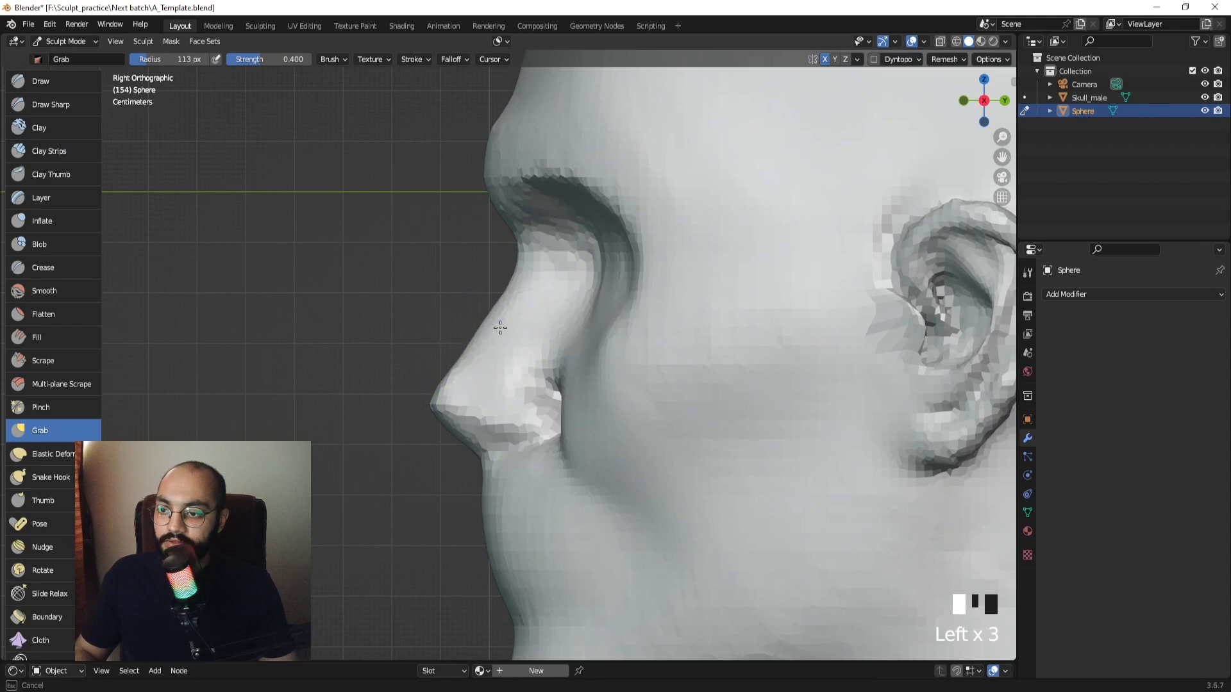
# Adjust the profile of the nose bridge above the tip with the Grab brush at 105 px.
pyautogui.press('f')
pyautogui.moveTo(500, 328); pyautogui.dragTo(480, 341)
pyautogui.click(506, 308)
pyautogui.moveTo(482, 342)
pyautogui.mouseDown(button='middle')
pyautogui.moveTo(608, 368)
pyautogui.moveTo(634, 350)
pyautogui.moveTo(545, 319)
pyautogui.mouseUp(button='middle')
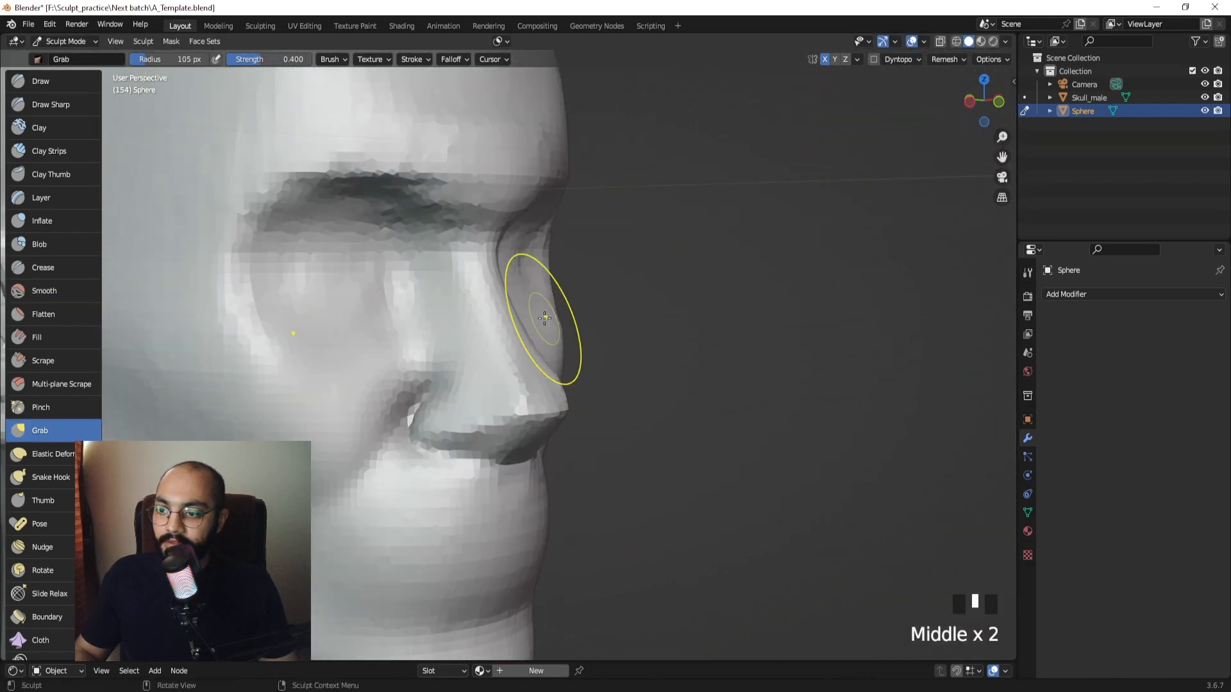
# Round out the nose tip with the Clay brush and reshape the lower nose with Grab.
pyautogui.click(32, 126)
pyautogui.moveTo(462, 365)
pyautogui.mouseDown(button='middle')
pyautogui.moveTo(494, 376)
pyautogui.moveTo(445, 352)
pyautogui.moveTo(507, 359)
pyautogui.moveTo(551, 346)
pyautogui.moveTo(466, 312)
pyautogui.moveTo(473, 359)
pyautogui.moveTo(531, 362)
pyautogui.moveTo(406, 454)
pyautogui.mouseUp(button='middle')
pyautogui.press('c')
pyautogui.press('g')
pyautogui.moveTo(406, 454)
pyautogui.mouseDown()
pyautogui.moveTo(437, 487)
pyautogui.moveTo(457, 480)
pyautogui.mouseUp()
pyautogui.moveTo(457, 481)
pyautogui.mouseDown(button='middle')
pyautogui.moveTo(579, 500)
pyautogui.moveTo(490, 467)
pyautogui.moveTo(517, 407)
pyautogui.moveTo(445, 412)
pyautogui.mouseUp(button='middle')
pyautogui.press('f')
pyautogui.click(517, 406)
# Flatten the rounded nose tip slightly using the Scrape brush at 61 px.
pyautogui.click(39, 363)
pyautogui.press('f')
pyautogui.press('f')
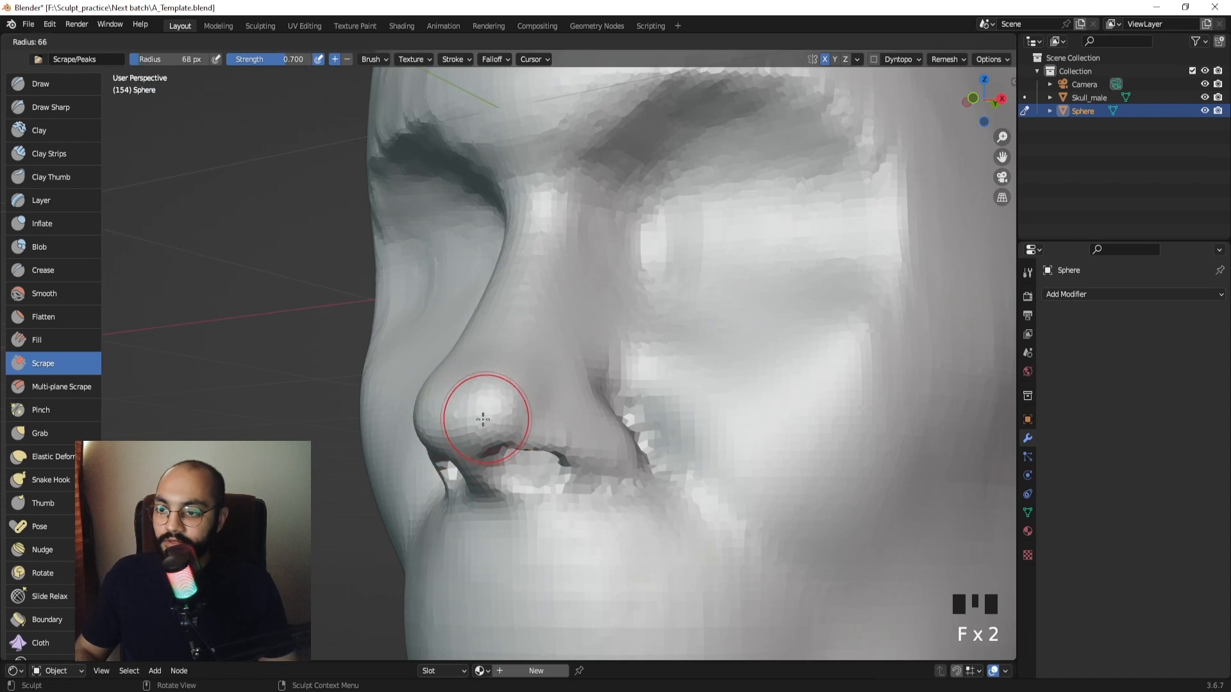
pyautogui.click(482, 436)
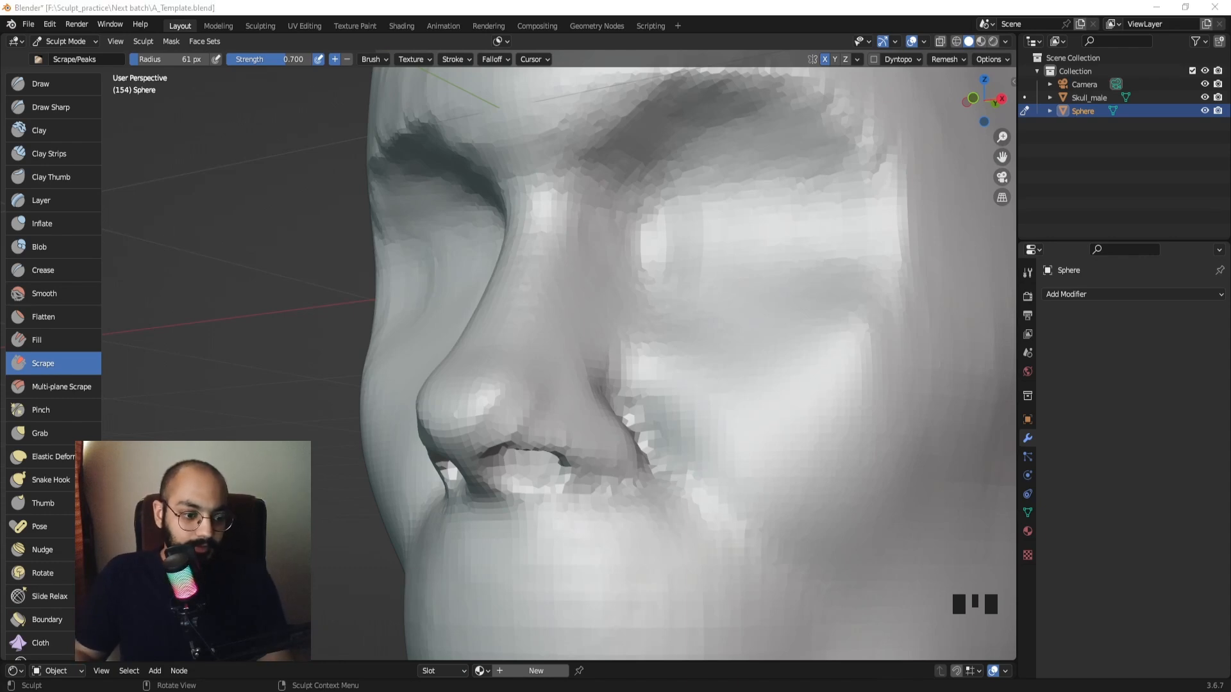
# Switch to the reference board and study the nasal bone and cartilage diagram against the male portraits.
pyautogui.moveTo(1230, 359); pyautogui.dragTo(768, 386, button='right')
pyautogui.scroll(4, 670, 407)
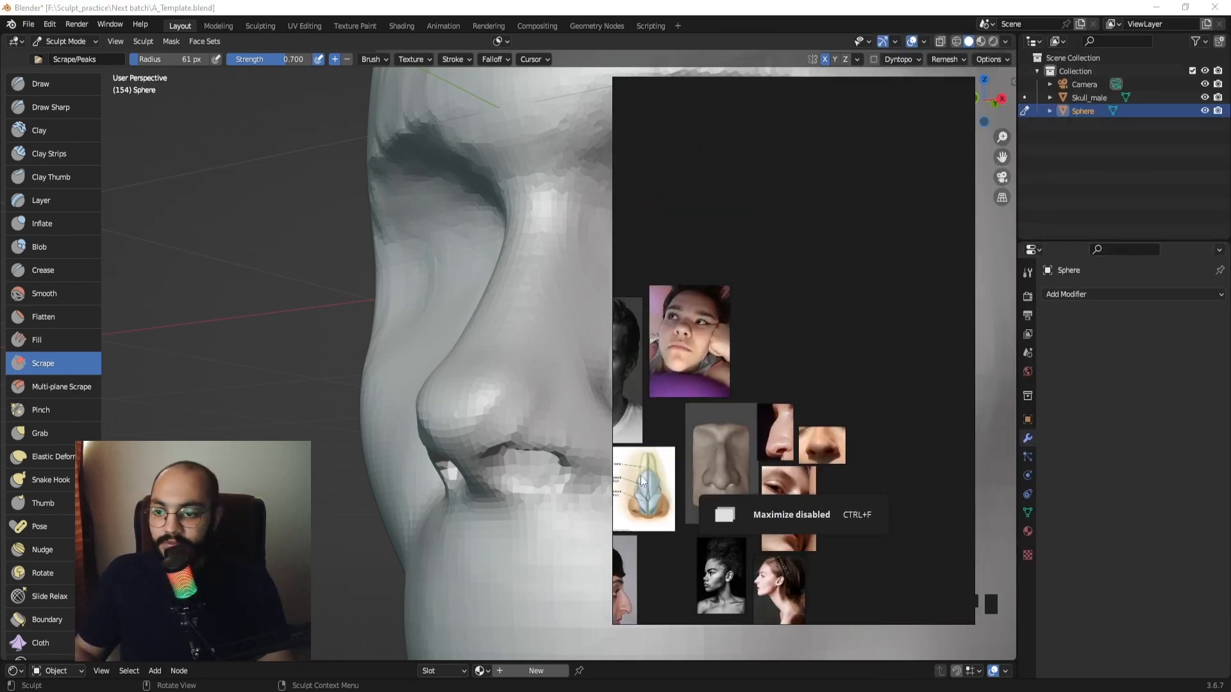
pyautogui.moveTo(641, 477); pyautogui.dragTo(797, 320, button='middle')
pyautogui.scroll(5, 795, 323)
pyautogui.moveTo(772, 362); pyautogui.dragTo(833, 318, button='middle')
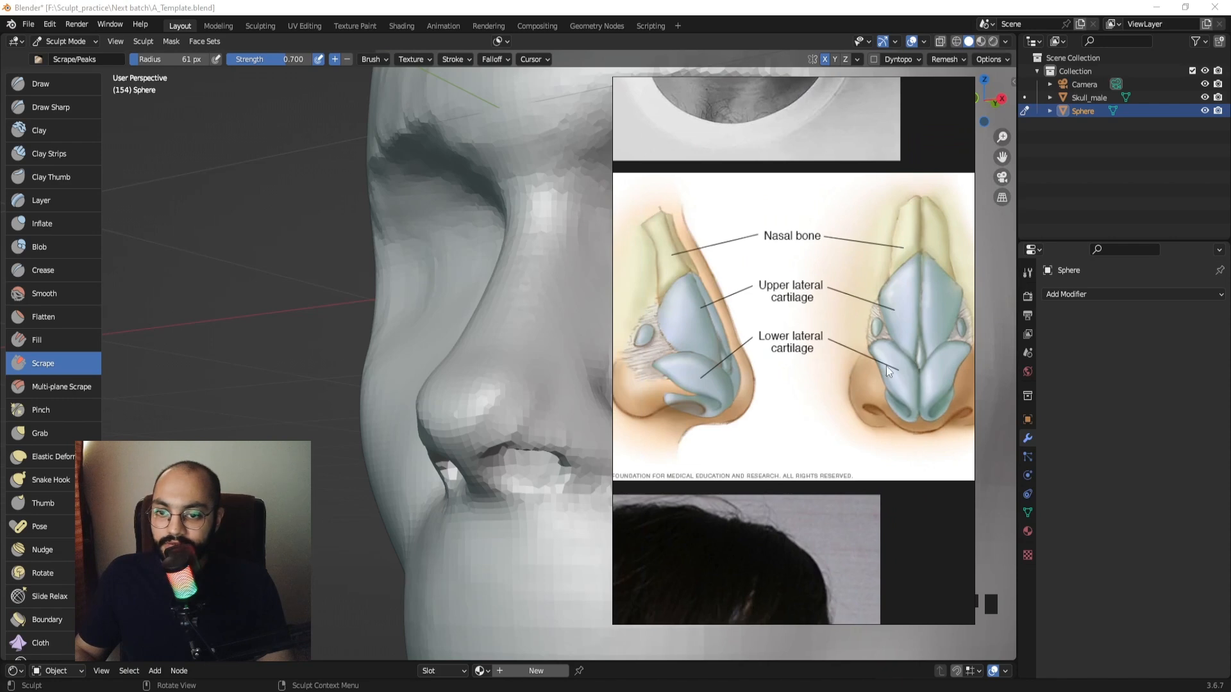
pyautogui.scroll(-5, 887, 342)
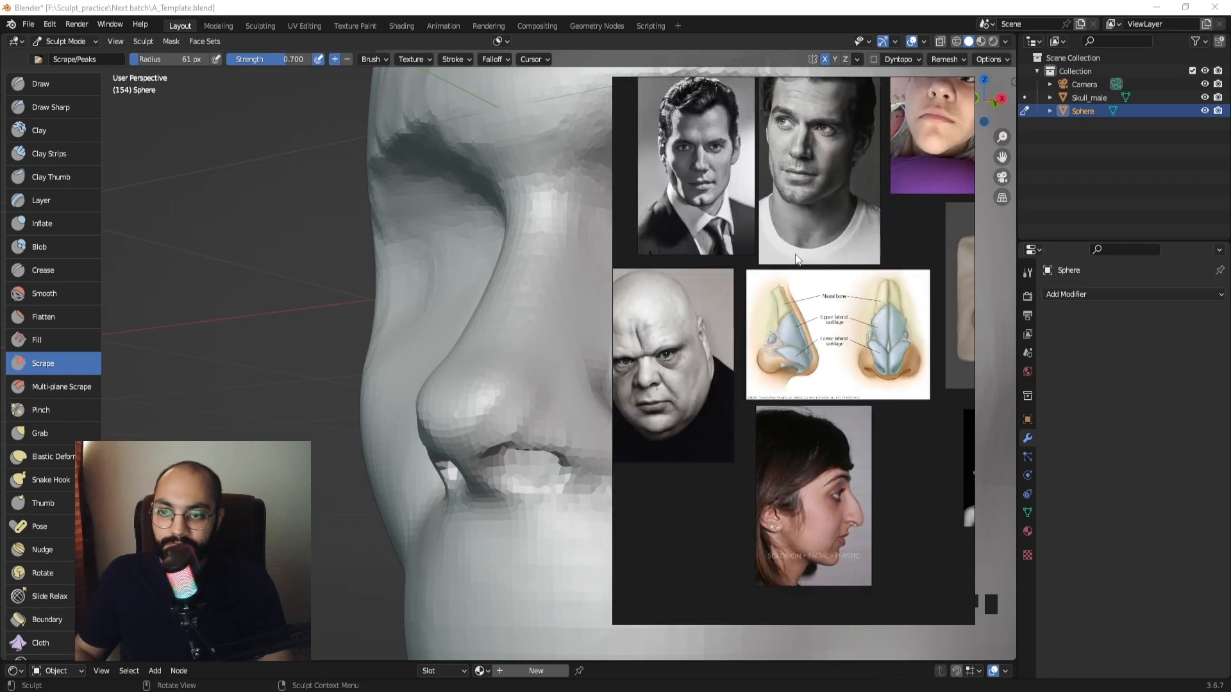
pyautogui.moveTo(791, 253); pyautogui.dragTo(827, 392, button='middle')
pyautogui.moveTo(917, 504); pyautogui.dragTo(860, 444, button='middle')
pyautogui.scroll(3, 860, 430)
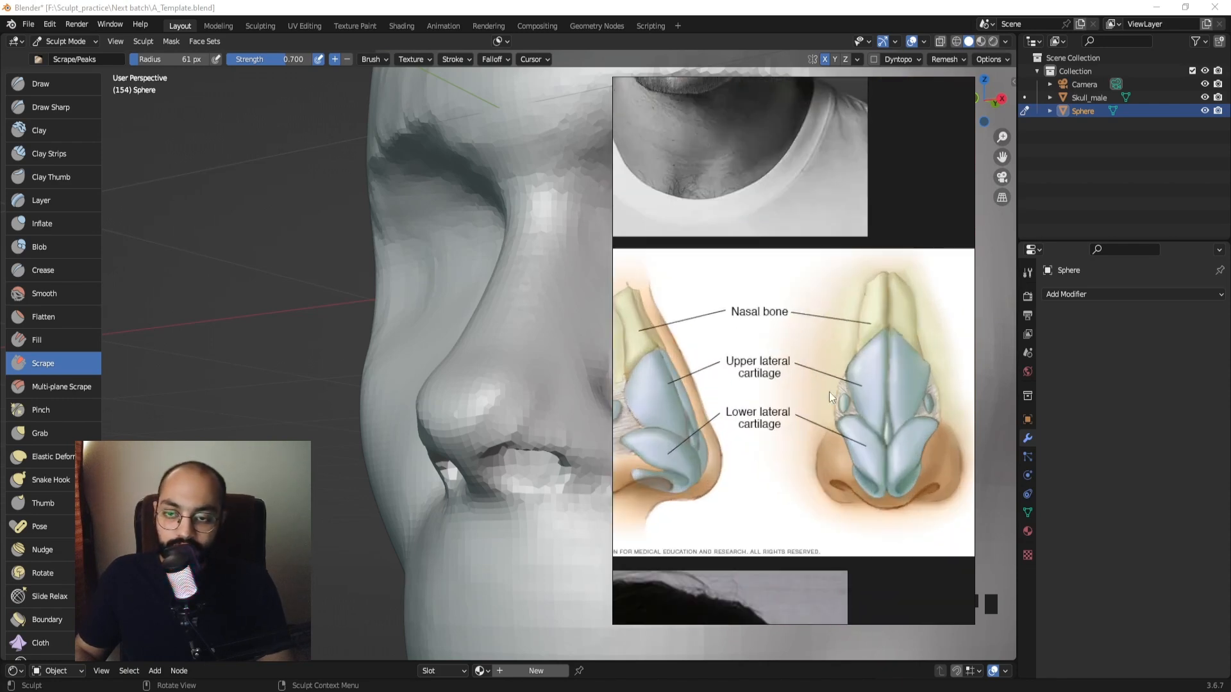
pyautogui.moveTo(829, 392); pyautogui.dragTo(831, 504, button='middle')
pyautogui.scroll(4, 822, 417)
pyautogui.scroll(-3, 779, 314)
# Examine the nose planes in the front-facing male portrait, then return to Blender.
pyautogui.moveTo(705, 343); pyautogui.dragTo(845, 361)
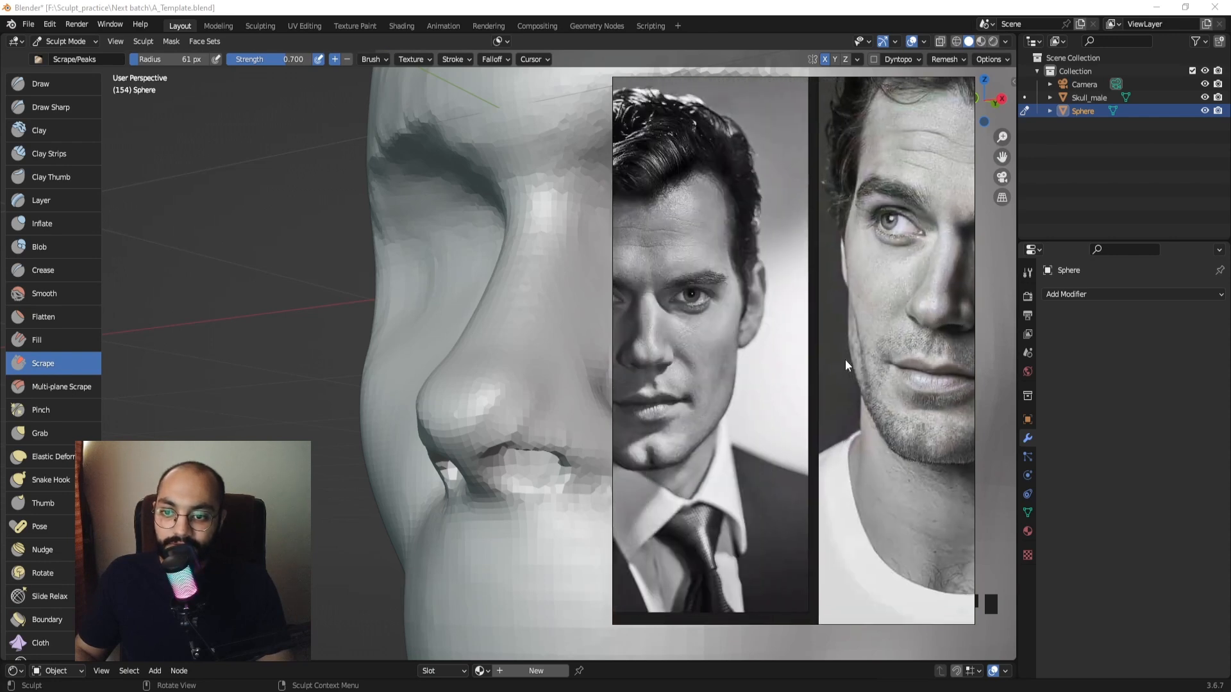
pyautogui.scroll(-1, 843, 360)
pyautogui.moveTo(754, 355); pyautogui.dragTo(803, 357, button='middle')
pyautogui.scroll(5, 802, 358)
pyautogui.moveTo(714, 302); pyautogui.dragTo(784, 380, button='middle')
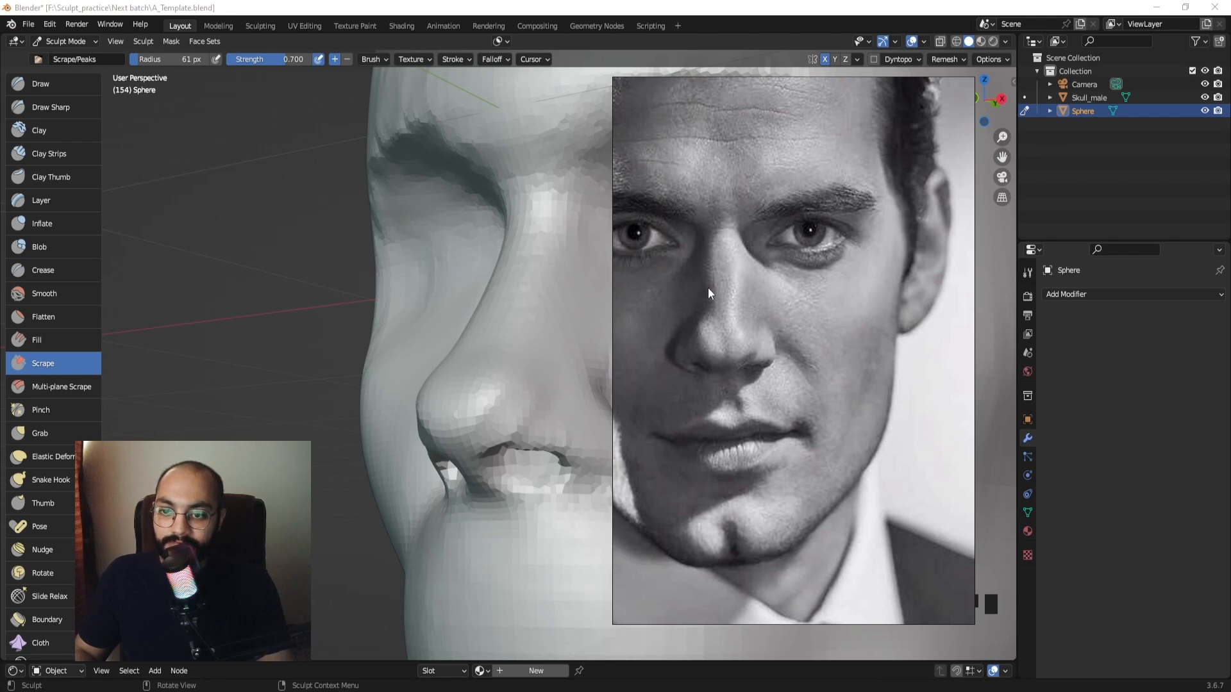
pyautogui.scroll(-4, 721, 244)
pyautogui.scroll(-1, 882, 414)
pyautogui.hotkey('alt', 'Tab')
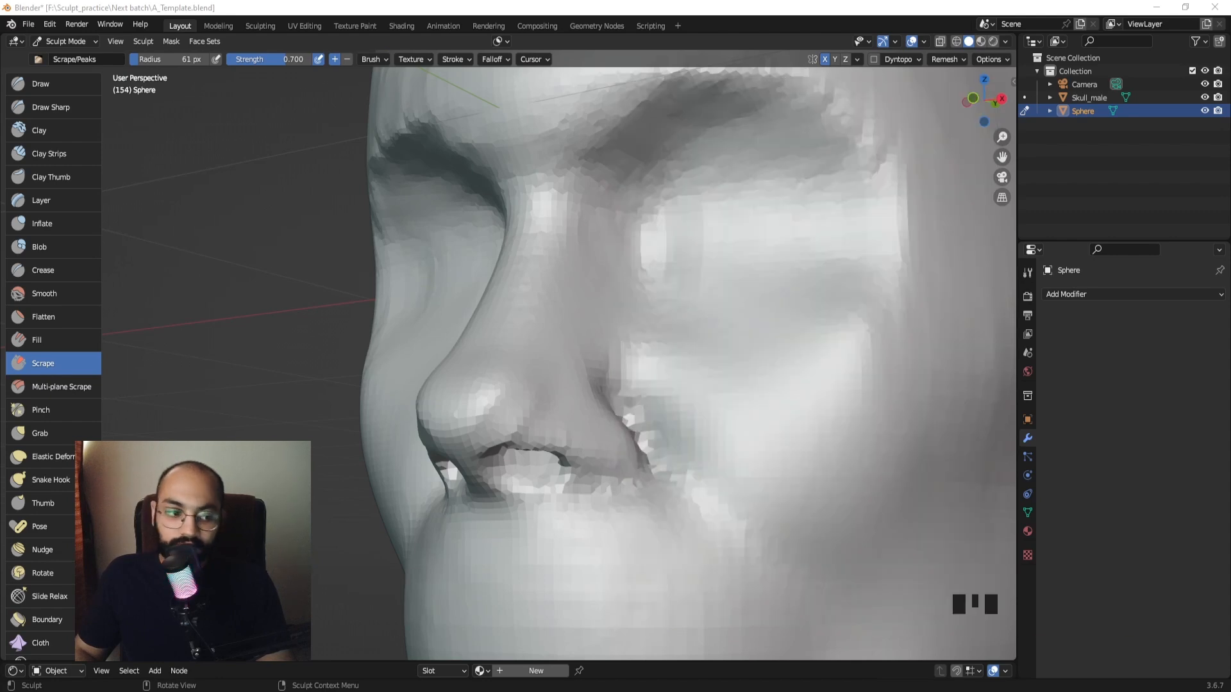
# Scrape the side of the nose tip just above the nostril with the 61 px brush.
pyautogui.click(440, 345)
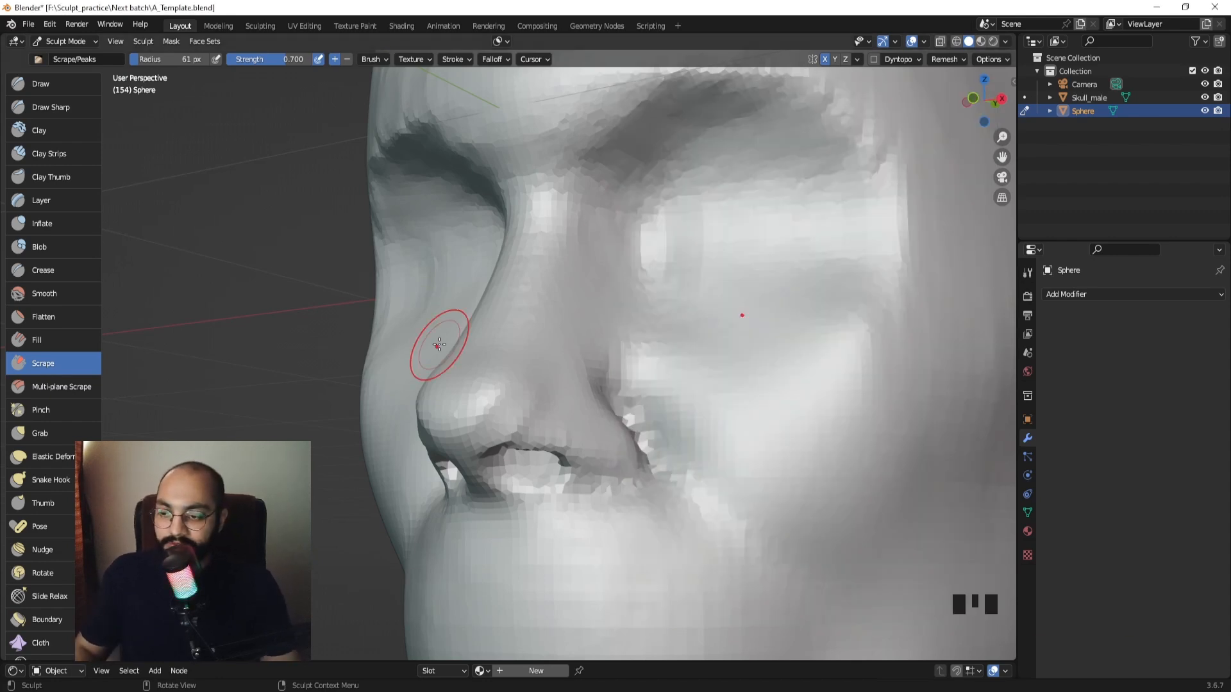
pyautogui.moveTo(440, 345); pyautogui.dragTo(577, 347, button='middle')
pyautogui.click(548, 403)
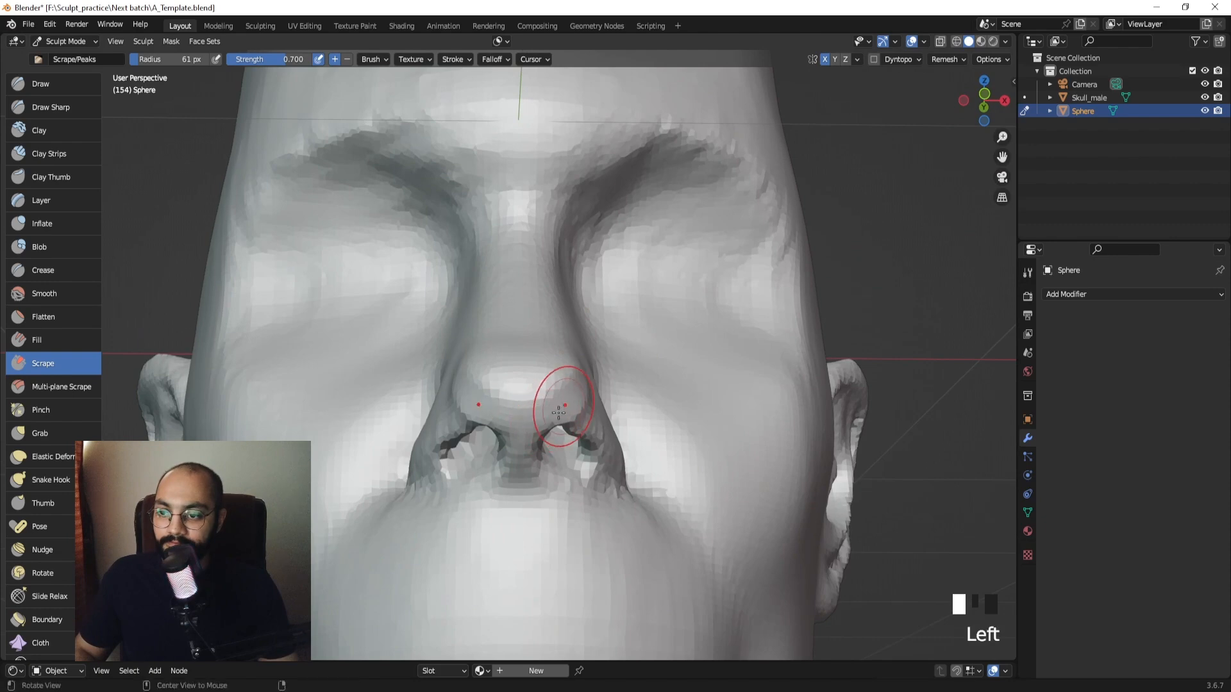
pyautogui.keyDown('ctrl'); pyautogui.moveTo(559, 412); pyautogui.dragTo(550, 320, button='middle'); pyautogui.keyUp('ctrl')
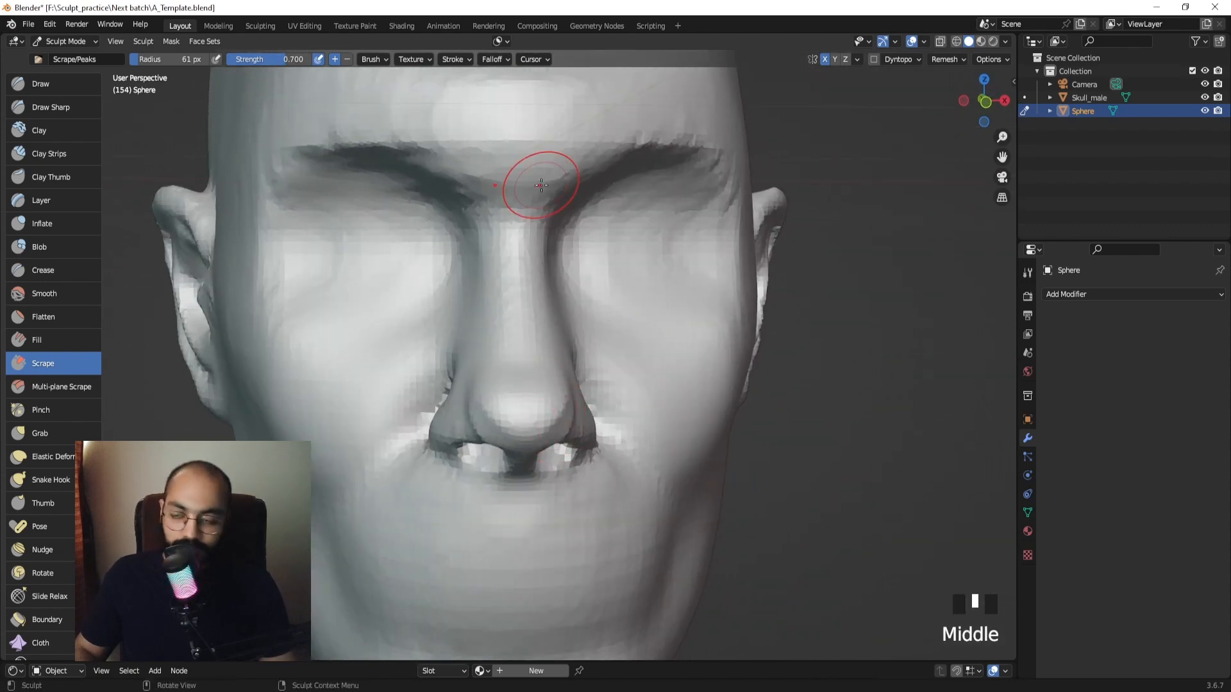
# Refine the width of the nose bridge and sides in front view with the Grab brush at 94 and 86 px.
pyautogui.press('KP_1')
pyautogui.click(36, 433)
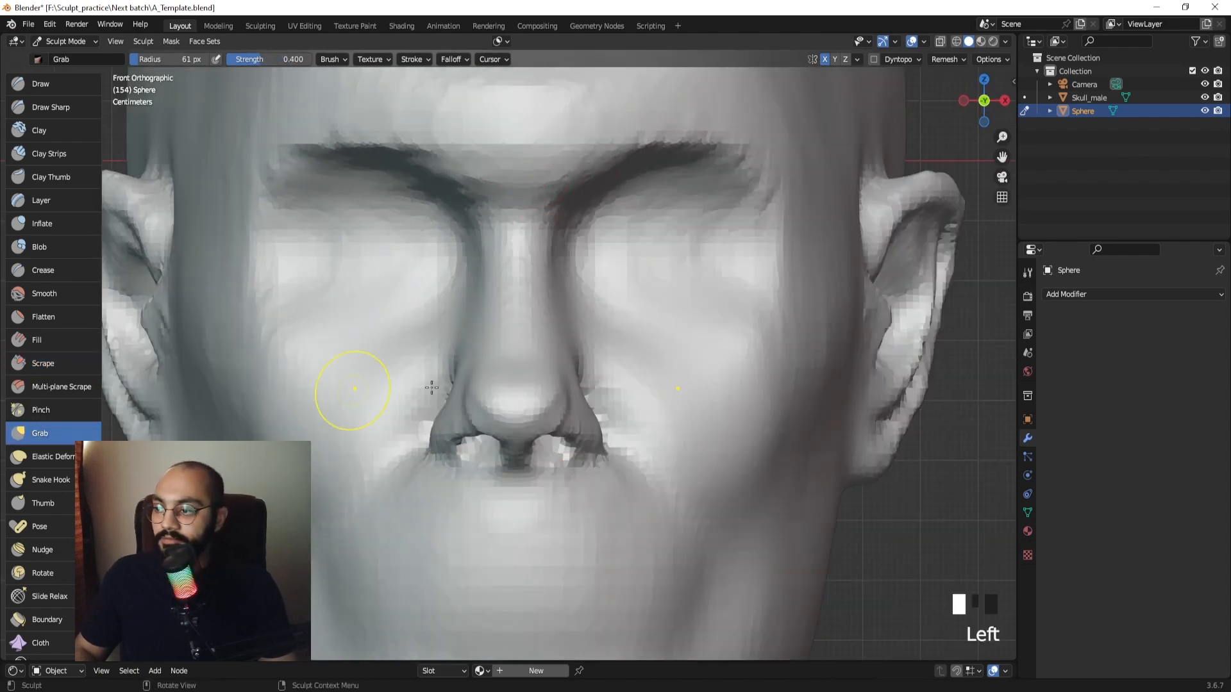
pyautogui.moveTo(344, 399)
pyautogui.keyDown('ctrl'); pyautogui.mouseDown(button='middle')
pyautogui.moveTo(514, 357)
pyautogui.moveTo(525, 373)
pyautogui.mouseUp(button='middle'); pyautogui.keyUp('ctrl')
pyautogui.press('f')
pyautogui.click(517, 345)
pyautogui.moveTo(465, 308); pyautogui.dragTo(477, 313)
pyautogui.keyDown('ctrl'); pyautogui.moveTo(508, 348); pyautogui.dragTo(482, 401, button='middle'); pyautogui.keyUp('ctrl')
pyautogui.moveTo(489, 403); pyautogui.dragTo(479, 402)
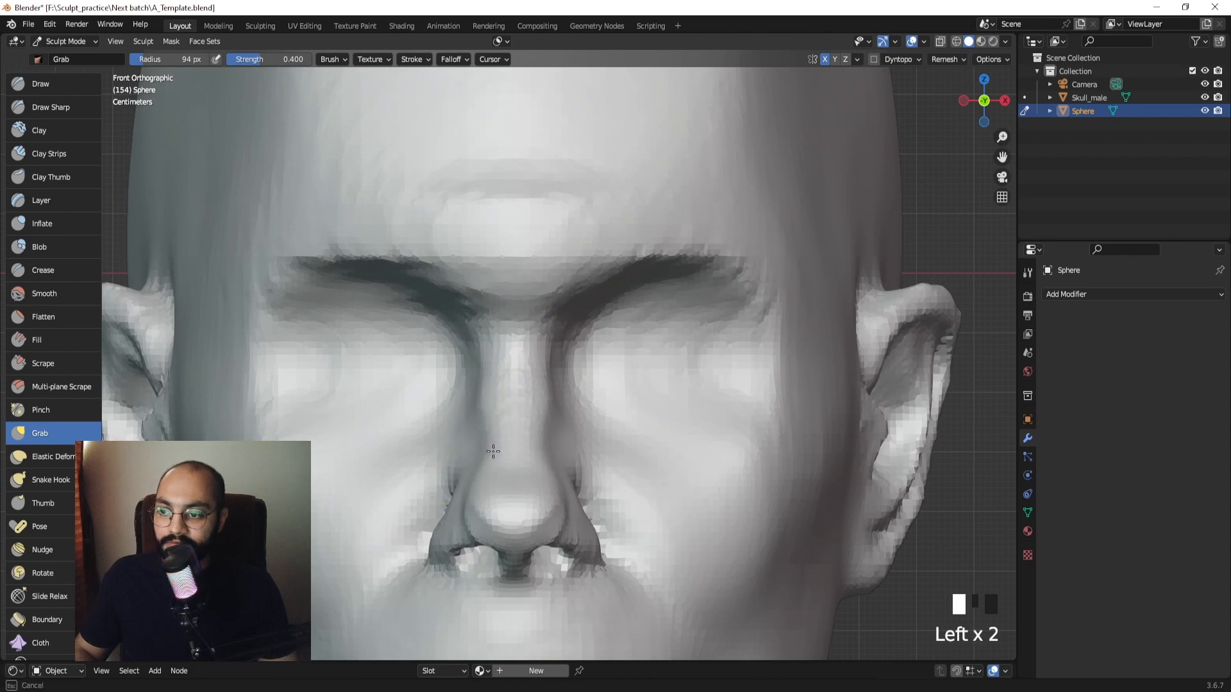
pyautogui.keyDown('shift'); pyautogui.moveTo(508, 460); pyautogui.dragTo(524, 437, button='middle'); pyautogui.keyUp('shift')
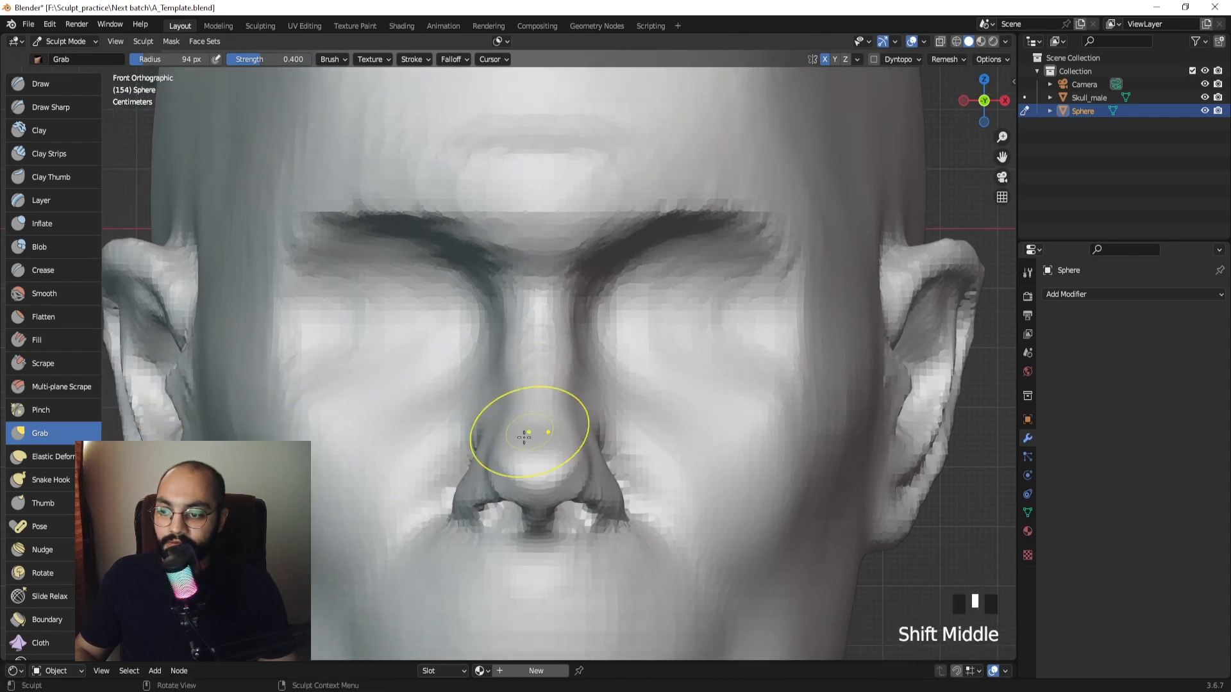
pyautogui.moveTo(492, 444); pyautogui.dragTo(501, 448)
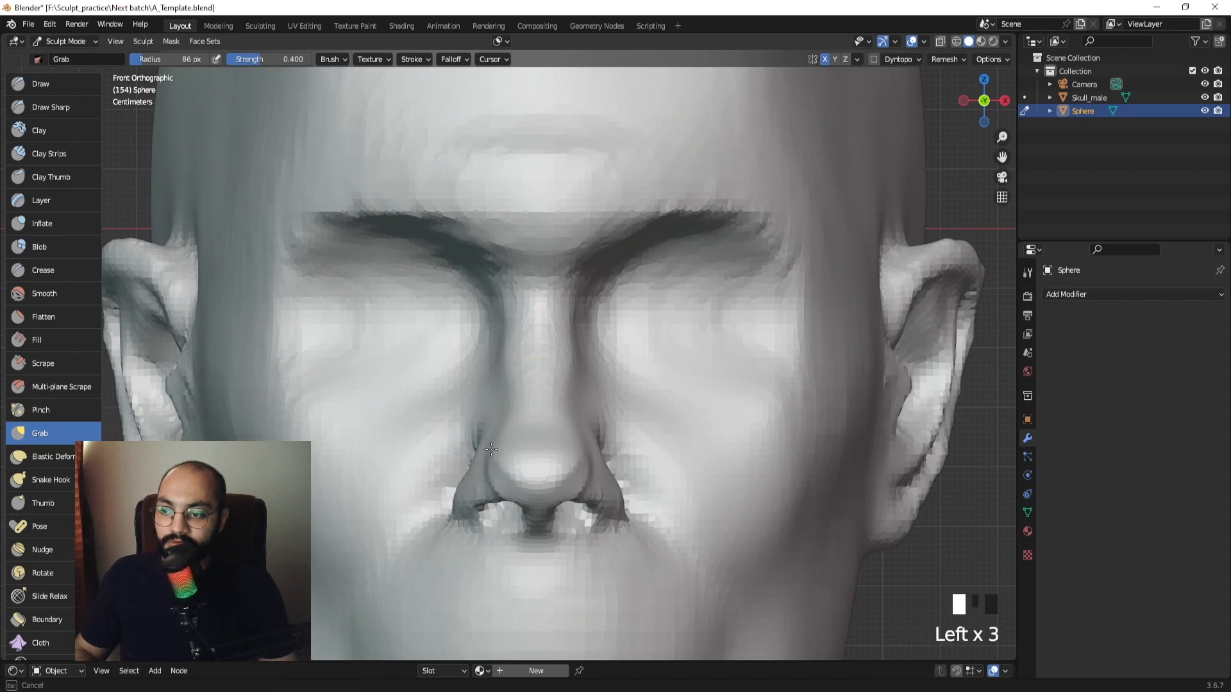
# Pull the nostril rim's rear end backward toward the wing in right-side view with Grab at 111 and 100 px.
pyautogui.moveTo(523, 496); pyautogui.dragTo(609, 470, button='middle')
pyautogui.moveTo(586, 475); pyautogui.dragTo(423, 476, button='middle')
pyautogui.keyDown('ctrl'); pyautogui.moveTo(503, 456); pyautogui.dragTo(475, 474, button='middle'); pyautogui.keyUp('ctrl')
pyautogui.press('f')
pyautogui.click(519, 462)
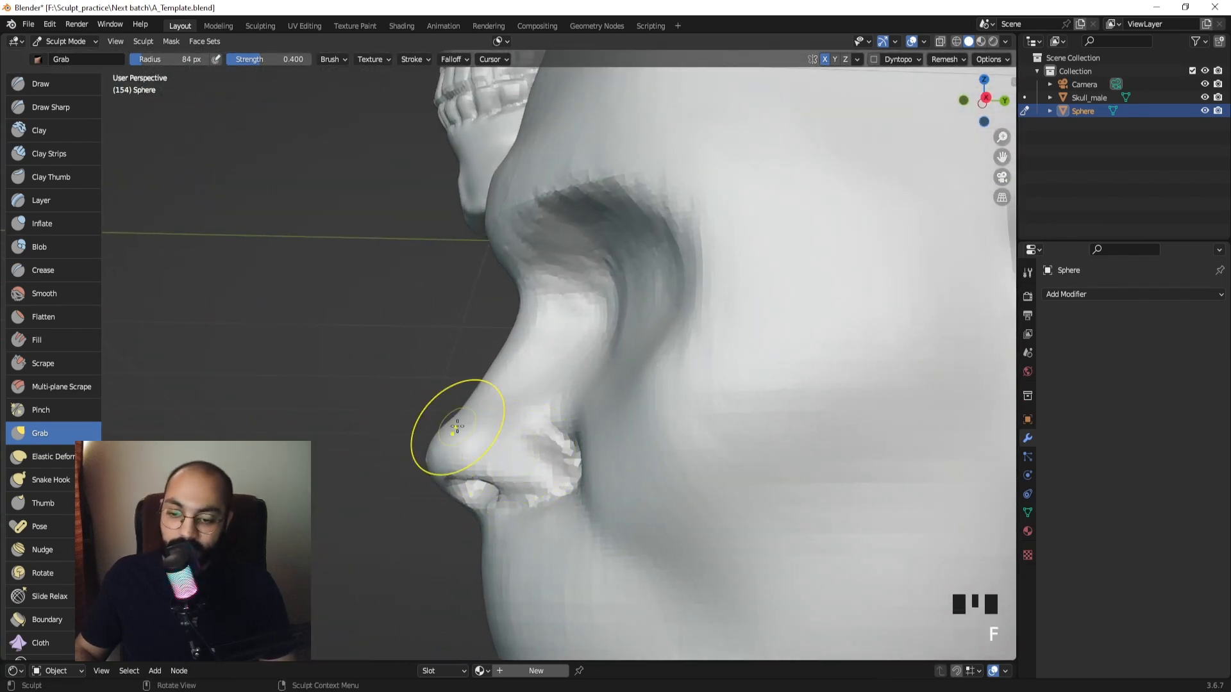
pyautogui.press('KP_3')
pyautogui.keyDown('ctrl'); pyautogui.moveTo(455, 420); pyautogui.dragTo(524, 410, button='middle'); pyautogui.keyUp('ctrl')
pyautogui.keyDown('shift'); pyautogui.moveTo(475, 538); pyautogui.dragTo(522, 467, button='middle'); pyautogui.keyUp('shift')
pyautogui.press('f')
pyautogui.press('f')
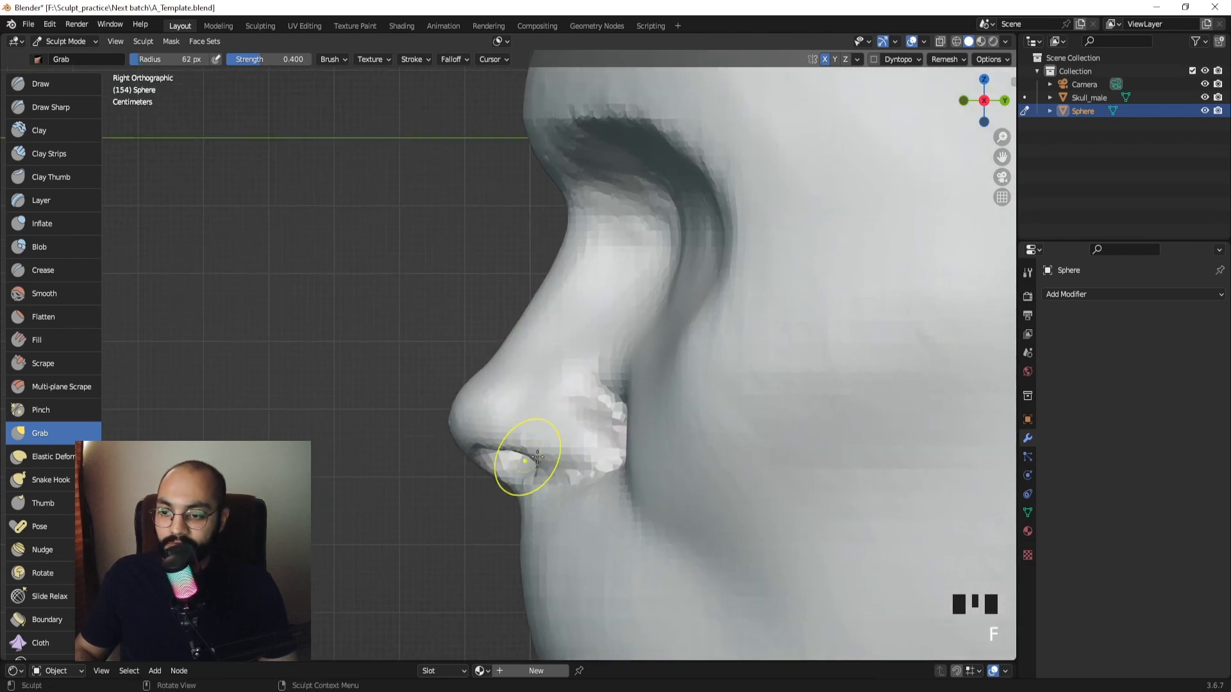
pyautogui.click(569, 457)
pyautogui.click(566, 454)
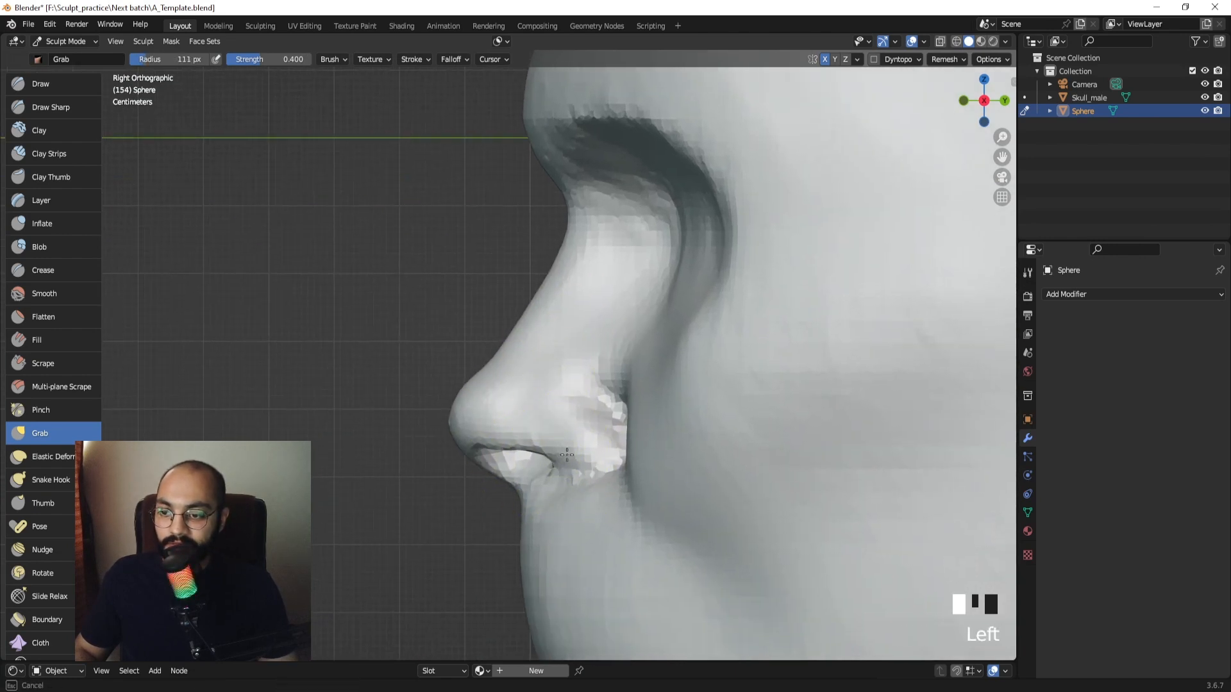
pyautogui.press('f')
pyautogui.click(569, 448)
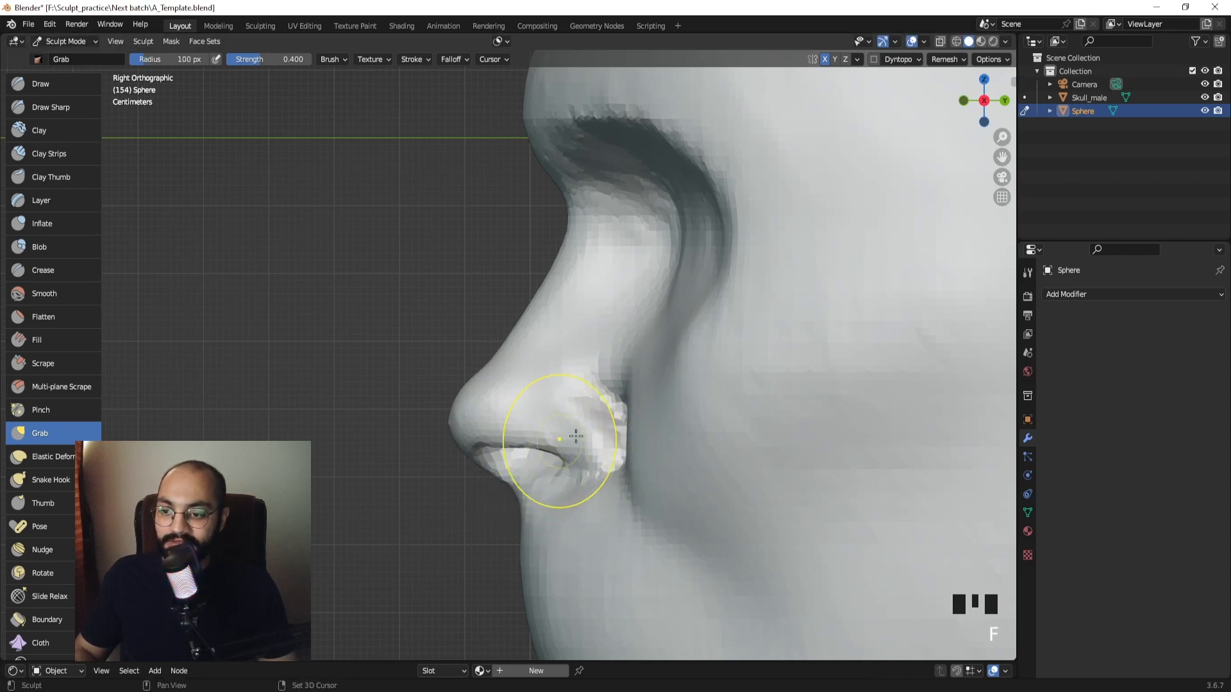
# Smooth the rough nostril wing and adjust its shape with the Grab brush at 80 px.
pyautogui.keyDown('shift'); pyautogui.click(576, 436); pyautogui.keyUp('shift')
pyautogui.keyDown('shift'); pyautogui.click(576, 436); pyautogui.keyUp('shift')
pyautogui.moveTo(577, 442); pyautogui.dragTo(486, 428, button='middle')
pyautogui.click(395, 417)
pyautogui.moveTo(396, 418)
pyautogui.mouseDown(button='middle')
pyautogui.moveTo(440, 451)
pyautogui.moveTo(530, 382)
pyautogui.moveTo(490, 406)
pyautogui.moveTo(445, 502)
pyautogui.moveTo(541, 435)
pyautogui.moveTo(640, 408)
pyautogui.mouseUp(button='middle')
pyautogui.click(489, 454)
pyautogui.click(490, 405)
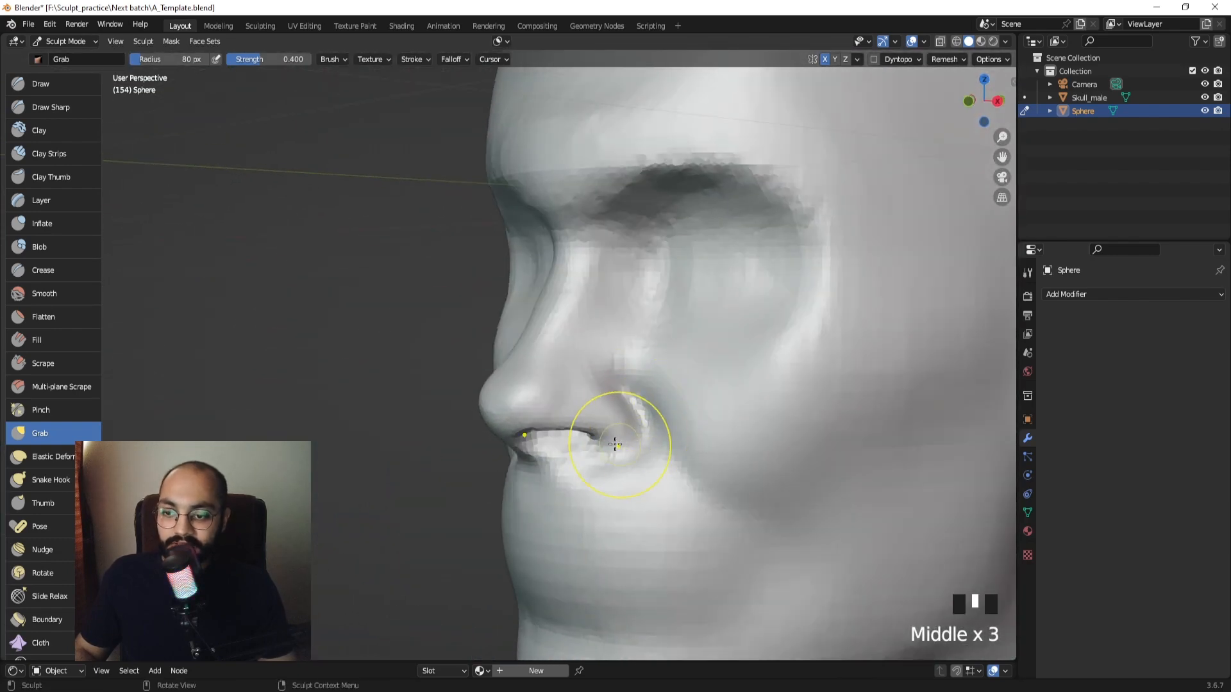
# Define the crease around the nostril wing with the Draw Sharp brush at 59 px.
pyautogui.click(57, 108)
pyautogui.moveTo(507, 410)
pyautogui.keyDown('ctrl'); pyautogui.mouseDown(button='middle')
pyautogui.moveTo(522, 391)
pyautogui.moveTo(547, 434)
pyautogui.mouseUp(button='middle'); pyautogui.keyUp('ctrl')
pyautogui.press('f')
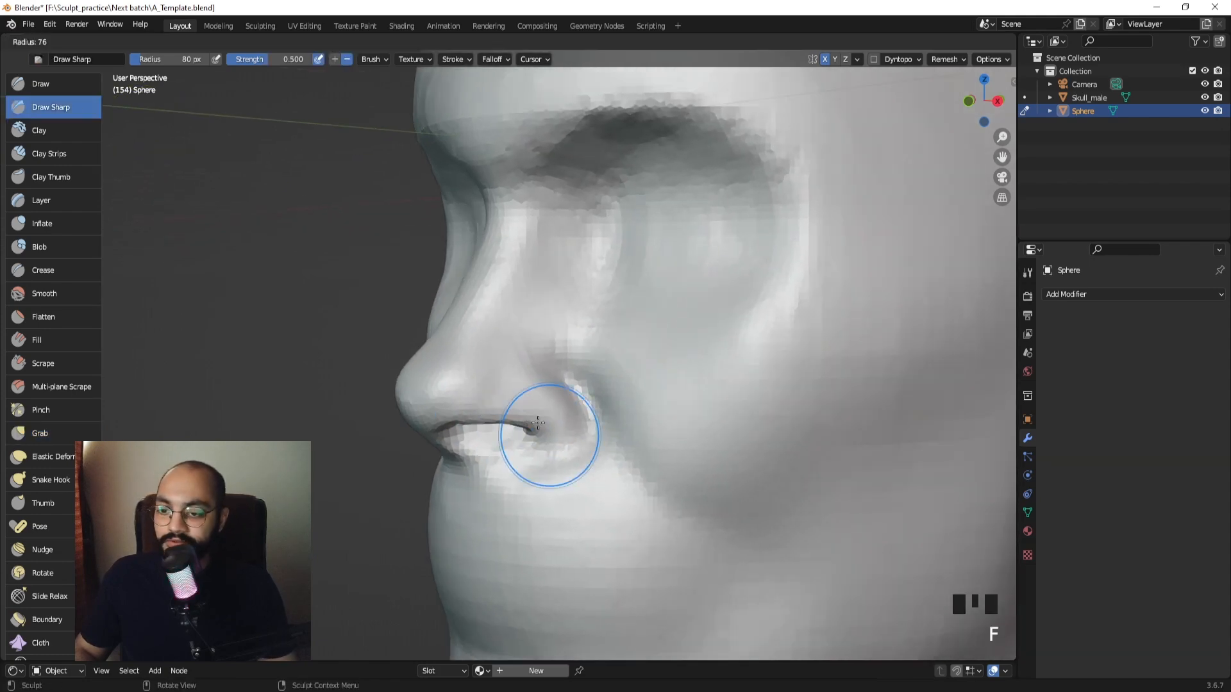
pyautogui.click(571, 412)
pyautogui.moveTo(573, 409); pyautogui.dragTo(575, 406)
# Build out the nostril rim from the wing toward the nose tip with inverted Draw Sharp strokes.
pyautogui.moveTo(566, 435); pyautogui.dragTo(546, 393, button='middle')
pyautogui.moveTo(463, 381)
pyautogui.mouseDown(button='middle')
pyautogui.moveTo(455, 411)
pyautogui.moveTo(569, 406)
pyautogui.moveTo(552, 384)
pyautogui.mouseUp(button='middle')
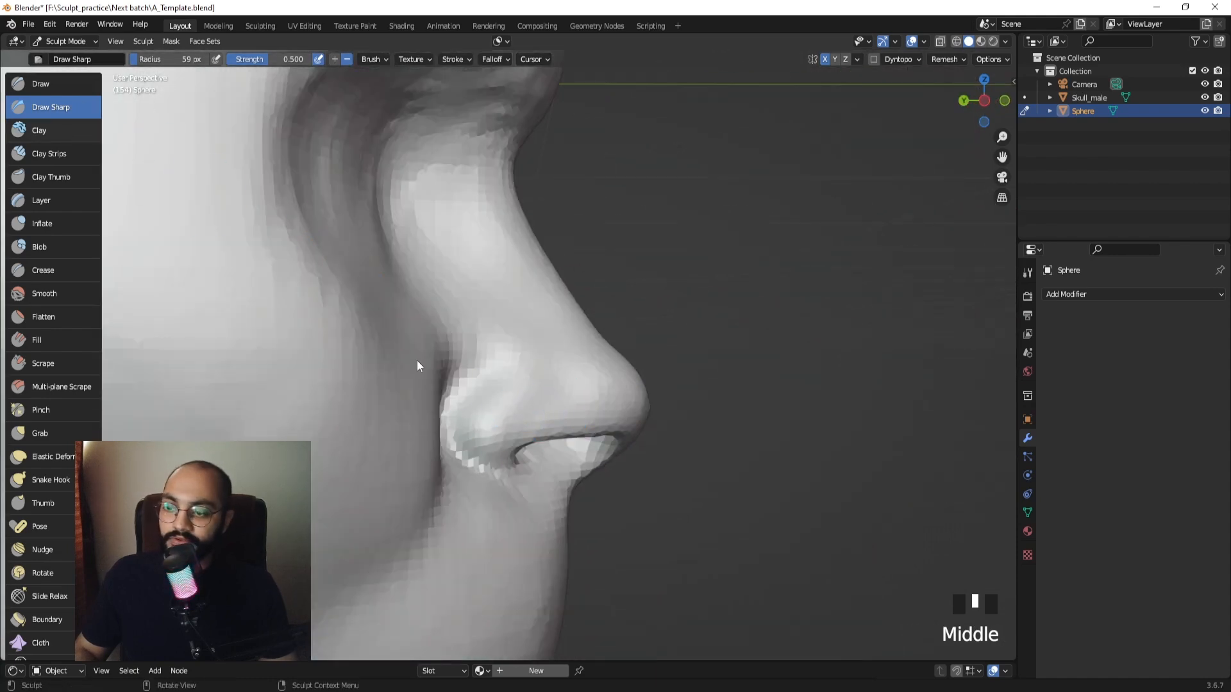
pyautogui.keyDown('ctrl'); pyautogui.moveTo(482, 449); pyautogui.dragTo(489, 443); pyautogui.keyUp('ctrl')
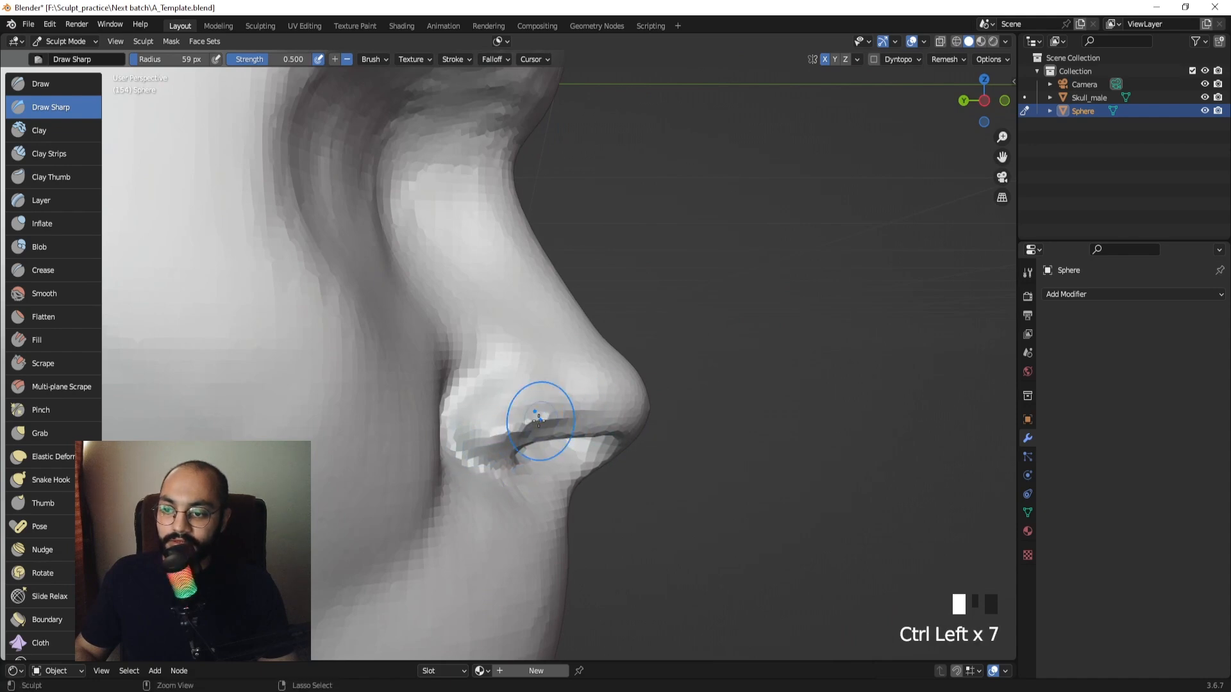
pyautogui.moveTo(539, 420)
pyautogui.mouseDown(button='middle')
pyautogui.moveTo(545, 385)
pyautogui.moveTo(474, 388)
pyautogui.mouseUp(button='middle')
pyautogui.keyDown('ctrl'); pyautogui.moveTo(475, 388); pyautogui.dragTo(491, 388); pyautogui.keyUp('ctrl')
pyautogui.keyDown('ctrl'); pyautogui.moveTo(494, 388); pyautogui.dragTo(511, 392); pyautogui.keyUp('ctrl')
pyautogui.moveTo(535, 398); pyautogui.dragTo(519, 426, button='middle')
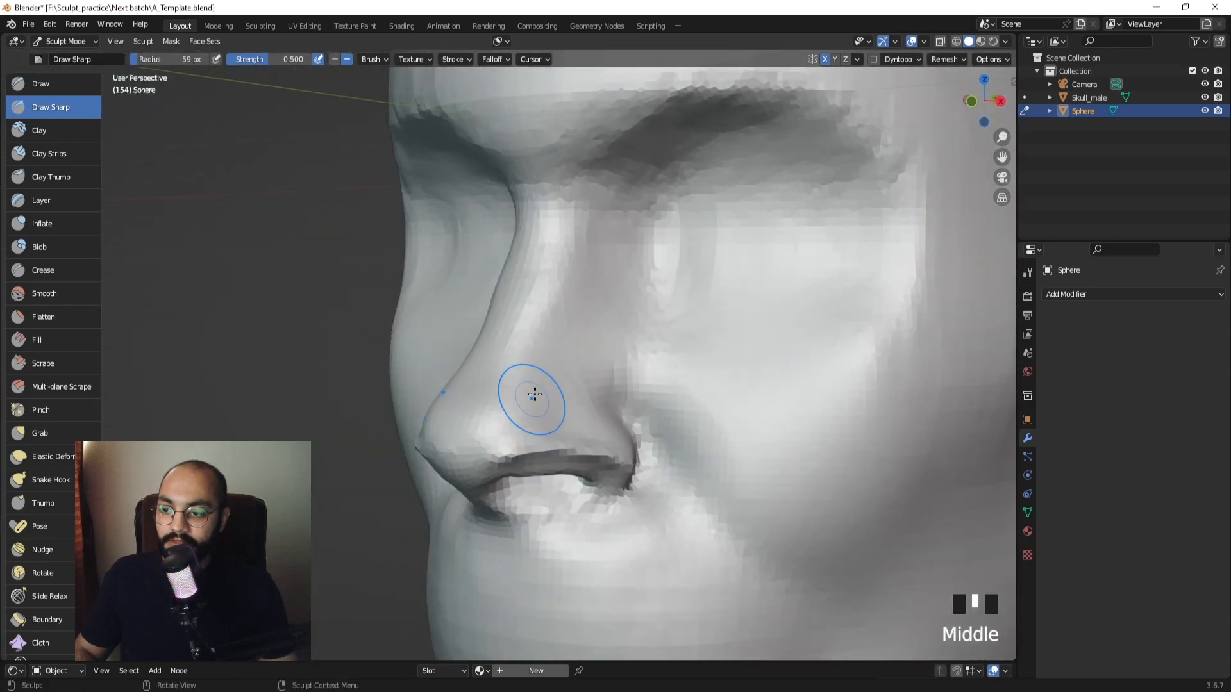
pyautogui.moveTo(527, 393)
pyautogui.keyDown('ctrl'); pyautogui.mouseDown()
pyautogui.moveTo(536, 385)
pyautogui.moveTo(536, 400)
pyautogui.mouseUp(); pyautogui.keyUp('ctrl')
pyautogui.moveTo(495, 467); pyautogui.dragTo(530, 413, button='middle')
pyautogui.keyDown('ctrl'); pyautogui.moveTo(517, 431); pyautogui.dragTo(548, 426); pyautogui.keyUp('ctrl')
pyautogui.moveTo(513, 433)
pyautogui.keyDown('ctrl'); pyautogui.mouseDown()
pyautogui.moveTo(558, 428)
pyautogui.moveTo(503, 436)
pyautogui.mouseUp(); pyautogui.keyUp('ctrl')
pyautogui.keyDown('ctrl'); pyautogui.moveTo(499, 439); pyautogui.dragTo(478, 446); pyautogui.keyUp('ctrl')
# Smooth the built-up nostril rim and adjust its edge with the Grab brush at 60 px.
pyautogui.moveTo(471, 452); pyautogui.dragTo(560, 467, button='middle')
pyautogui.moveTo(486, 430); pyautogui.dragTo(532, 448, button='middle')
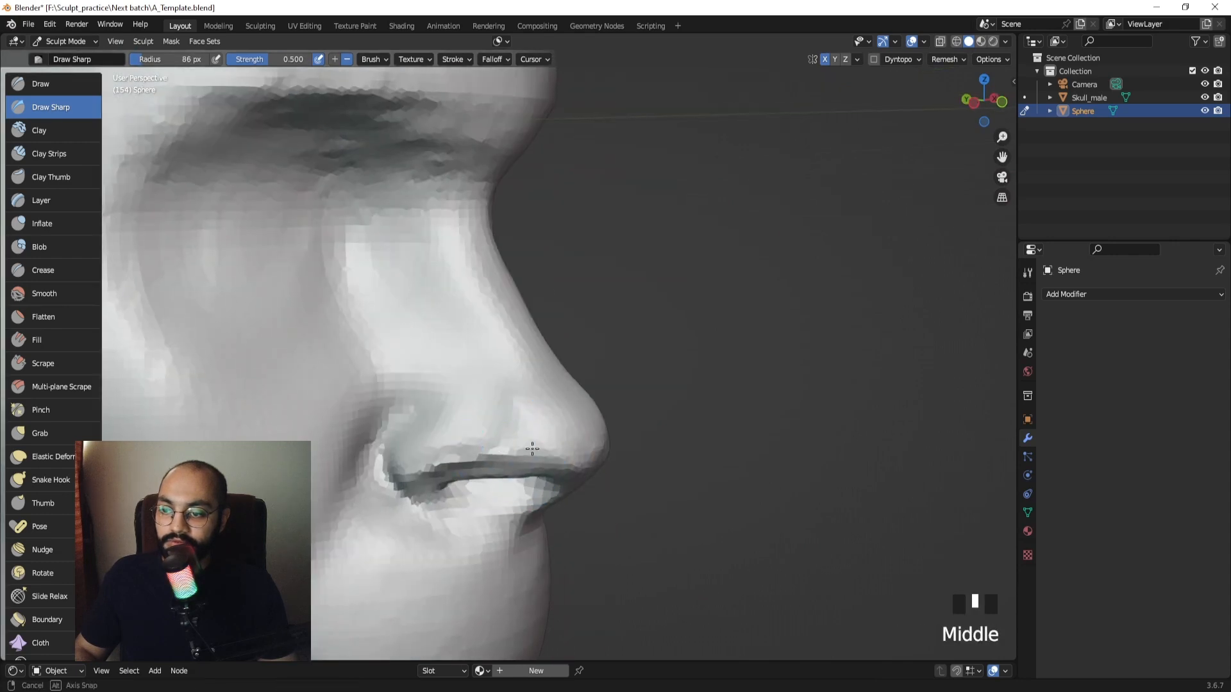
pyautogui.keyDown('shift'); pyautogui.moveTo(477, 447); pyautogui.dragTo(448, 465); pyautogui.keyUp('shift')
pyautogui.keyDown('shift'); pyautogui.moveTo(442, 472); pyautogui.dragTo(420, 482); pyautogui.keyUp('shift')
pyautogui.moveTo(539, 444)
pyautogui.keyDown('ctrl'); pyautogui.mouseDown(button='middle')
pyautogui.moveTo(493, 418)
pyautogui.moveTo(508, 448)
pyautogui.moveTo(580, 453)
pyautogui.mouseUp(button='middle'); pyautogui.keyUp('ctrl')
pyautogui.press('g')
pyautogui.click(513, 446)
pyautogui.keyDown('shift'); pyautogui.moveTo(485, 449); pyautogui.dragTo(490, 453); pyautogui.keyUp('shift')
# Crease the upper boundary of the nostril wing at 37 px and smooth its front end.
pyautogui.moveTo(489, 453)
pyautogui.mouseDown(button='middle')
pyautogui.moveTo(528, 432)
pyautogui.moveTo(562, 435)
pyautogui.moveTo(513, 447)
pyautogui.moveTo(545, 443)
pyautogui.moveTo(481, 426)
pyautogui.moveTo(256, 295)
pyautogui.moveTo(137, 275)
pyautogui.mouseUp(button='middle')
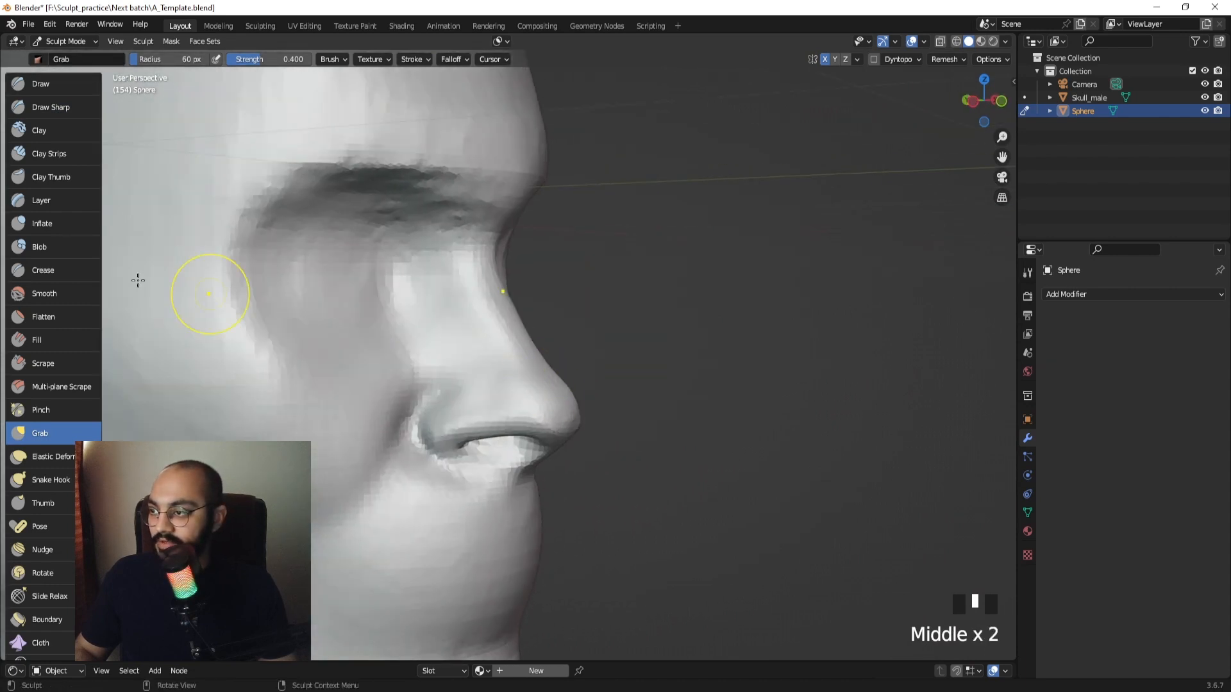
pyautogui.click(43, 270)
pyautogui.moveTo(137, 318)
pyautogui.mouseDown(button='middle')
pyautogui.moveTo(474, 392)
pyautogui.moveTo(427, 405)
pyautogui.mouseUp(button='middle')
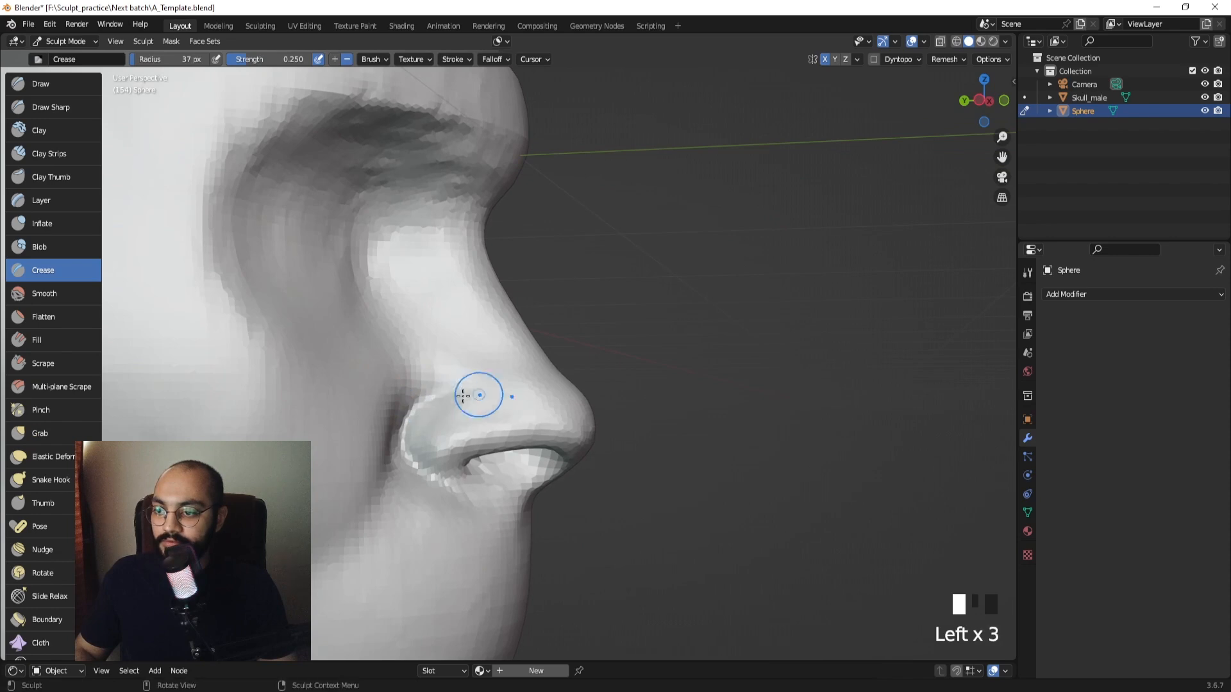
pyautogui.moveTo(463, 423)
pyautogui.mouseDown(button='middle')
pyautogui.moveTo(348, 421)
pyautogui.moveTo(469, 416)
pyautogui.mouseUp(button='middle')
pyautogui.keyDown('shift'); pyautogui.moveTo(455, 389); pyautogui.dragTo(443, 385); pyautogui.keyUp('shift')
pyautogui.moveTo(413, 393); pyautogui.dragTo(442, 395, button='middle')
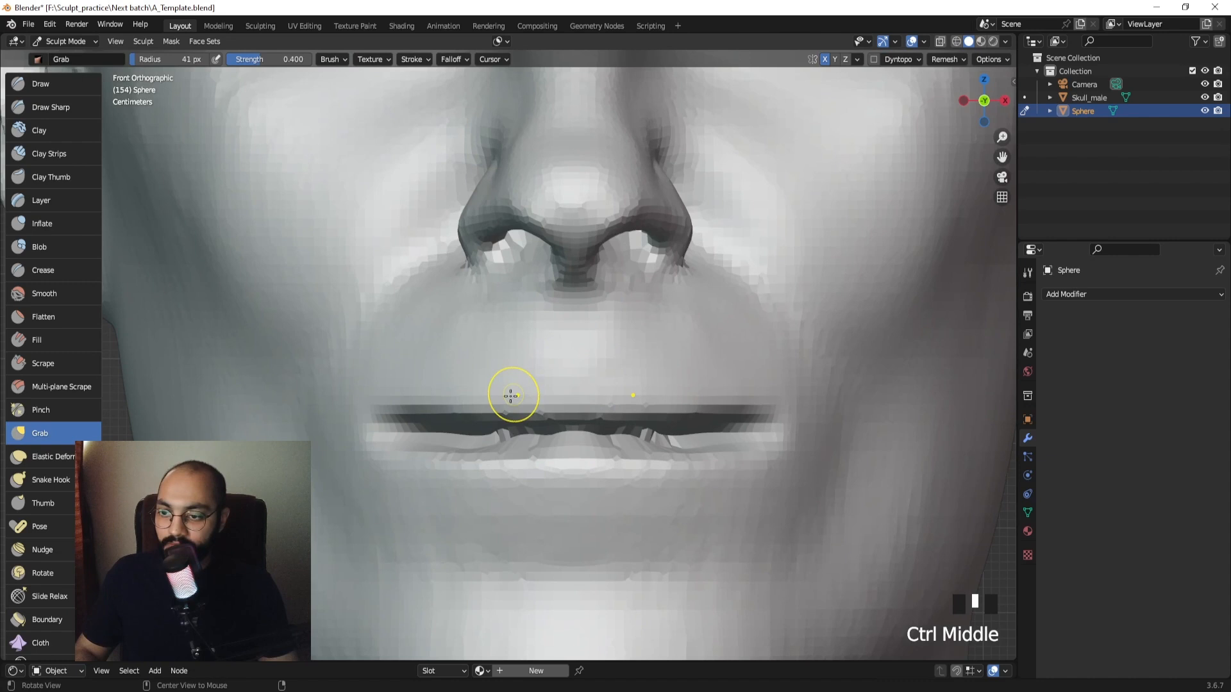
# Pull the upper lip's edge into a cupid's-bow curve in front view with the Grab brush at 75 px.
pyautogui.press('f')
pyautogui.click(565, 410)
pyautogui.moveTo(547, 412)
pyautogui.mouseDown()
pyautogui.moveTo(552, 337)
pyautogui.moveTo(545, 347)
pyautogui.mouseUp()
pyautogui.click(513, 395)
pyautogui.moveTo(513, 395)
pyautogui.mouseDown()
pyautogui.moveTo(514, 355)
pyautogui.moveTo(459, 394)
pyautogui.mouseUp()
pyautogui.moveTo(451, 411); pyautogui.dragTo(448, 396)
pyautogui.moveTo(440, 409); pyautogui.dragTo(443, 412)
pyautogui.press('f')
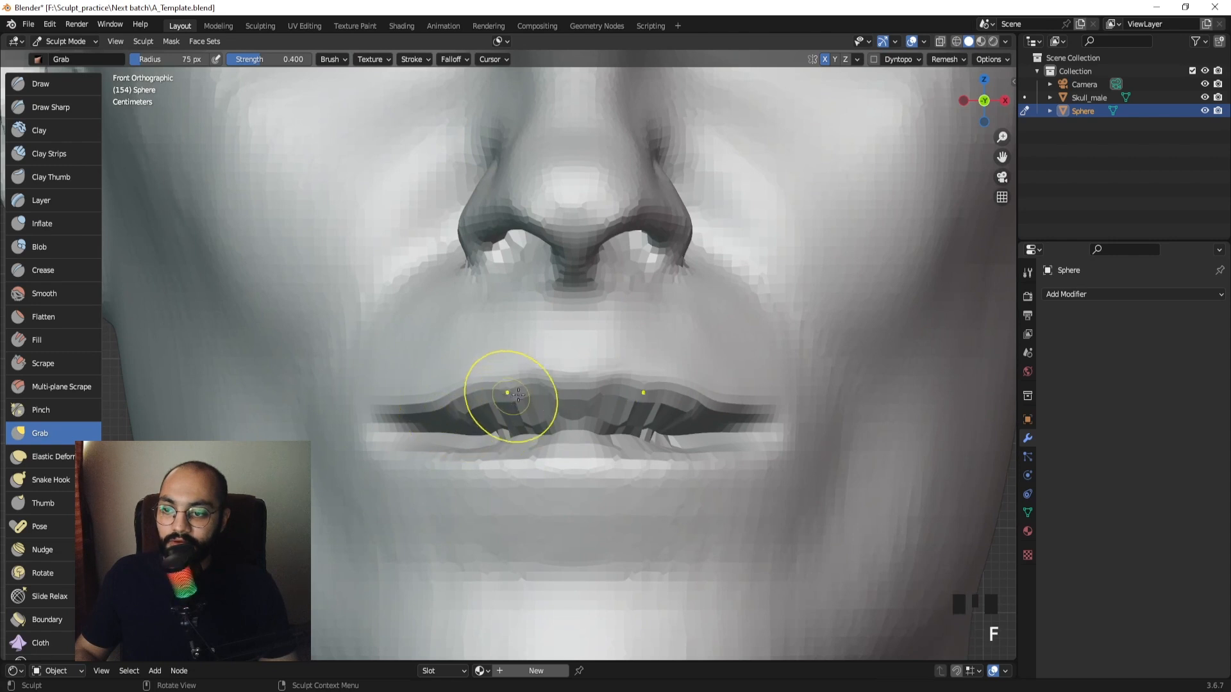
pyautogui.click(509, 386)
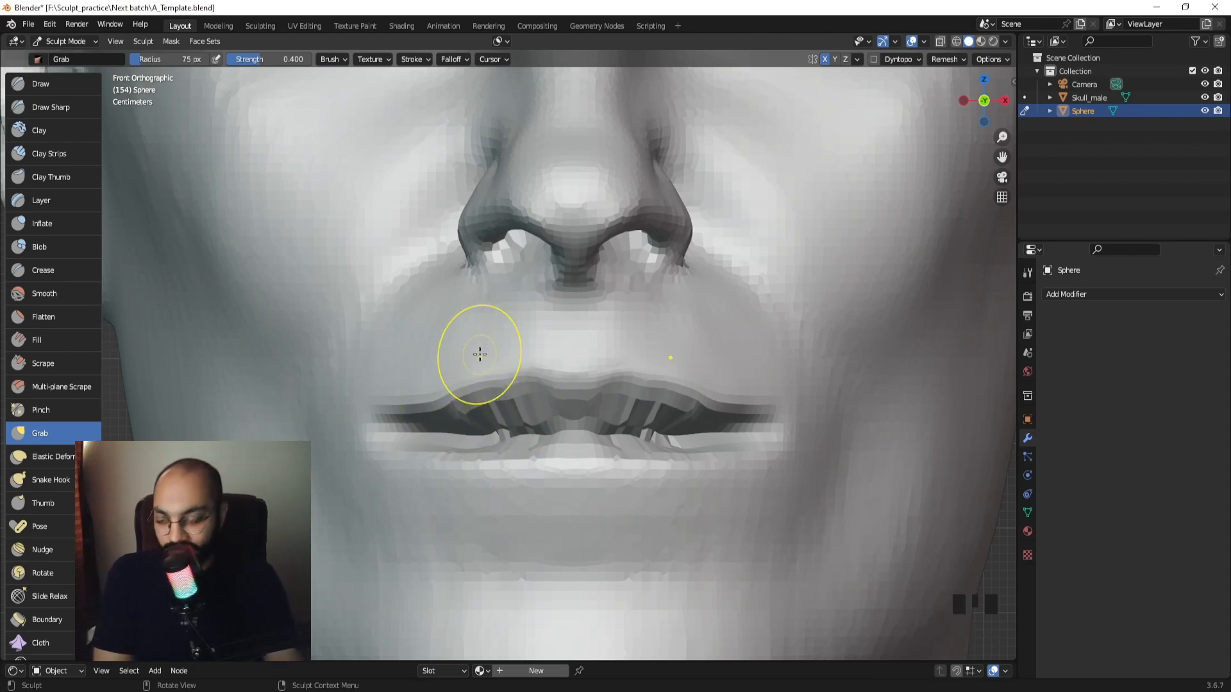
# Capture an 893 x 670 px screenshot region around the nose and mouth for annotation.
pyautogui.press('F12')
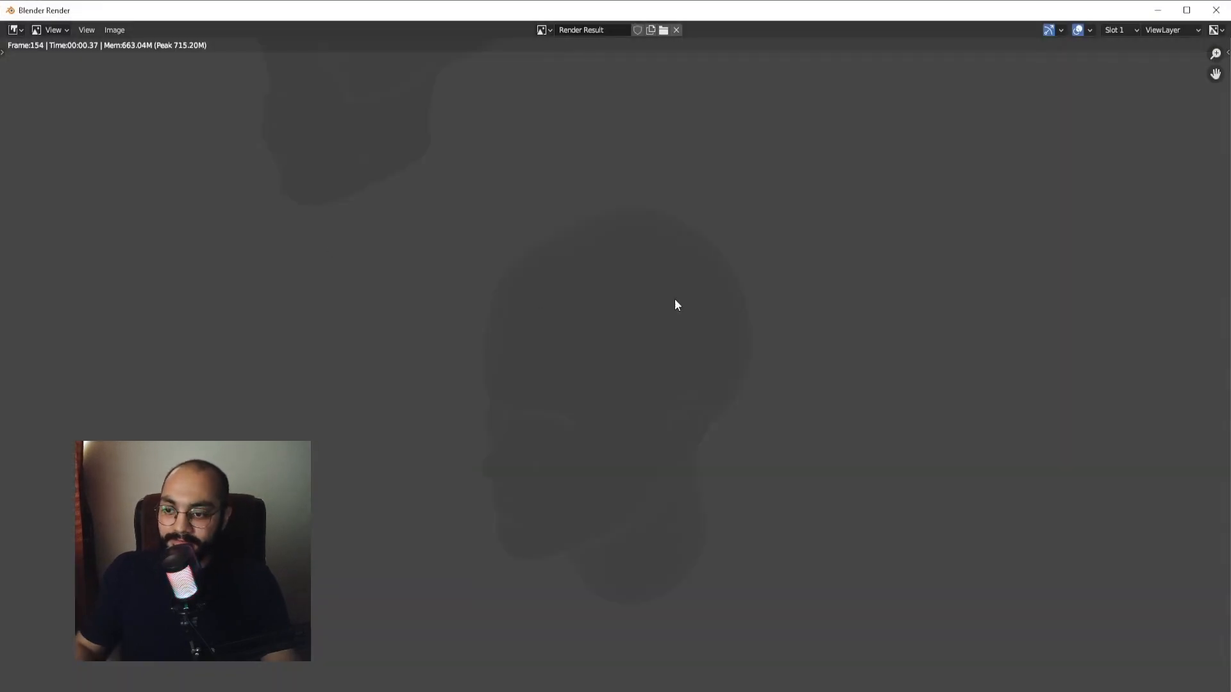
pyautogui.click(1154, 8)
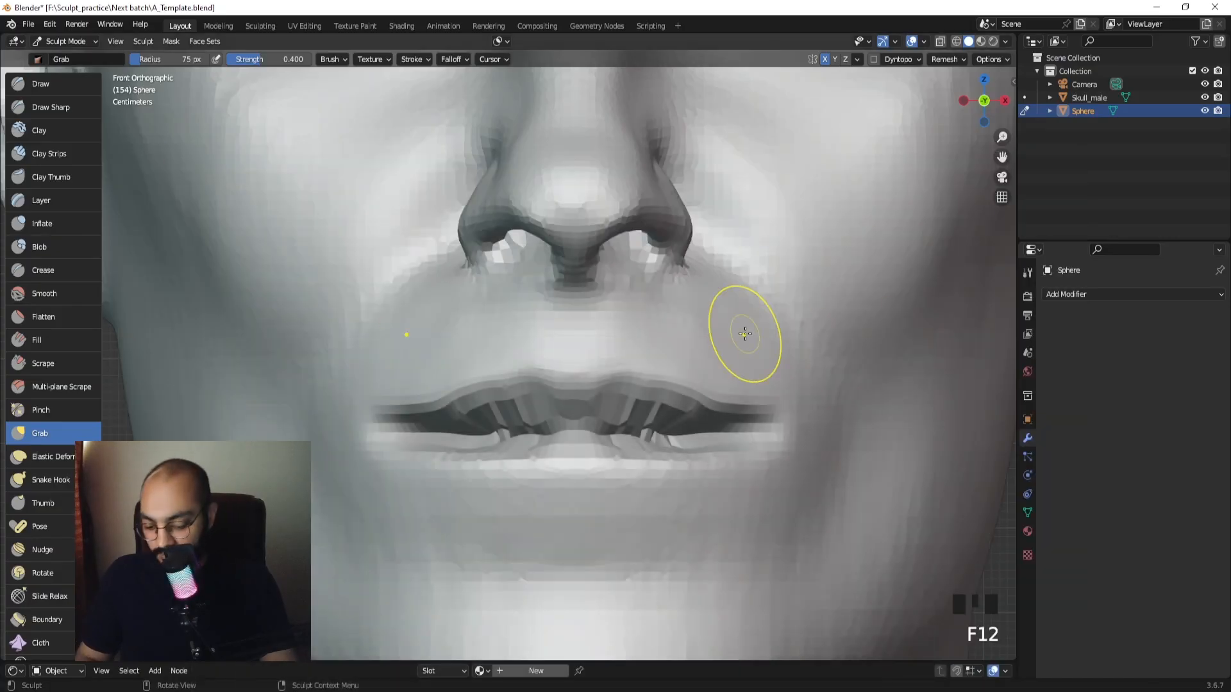
pyautogui.press('ctrl+Print')
pyautogui.moveTo(302, 201)
pyautogui.mouseDown()
pyautogui.moveTo(805, 566)
pyautogui.moveTo(869, 621)
pyautogui.moveTo(874, 647)
pyautogui.mouseUp()
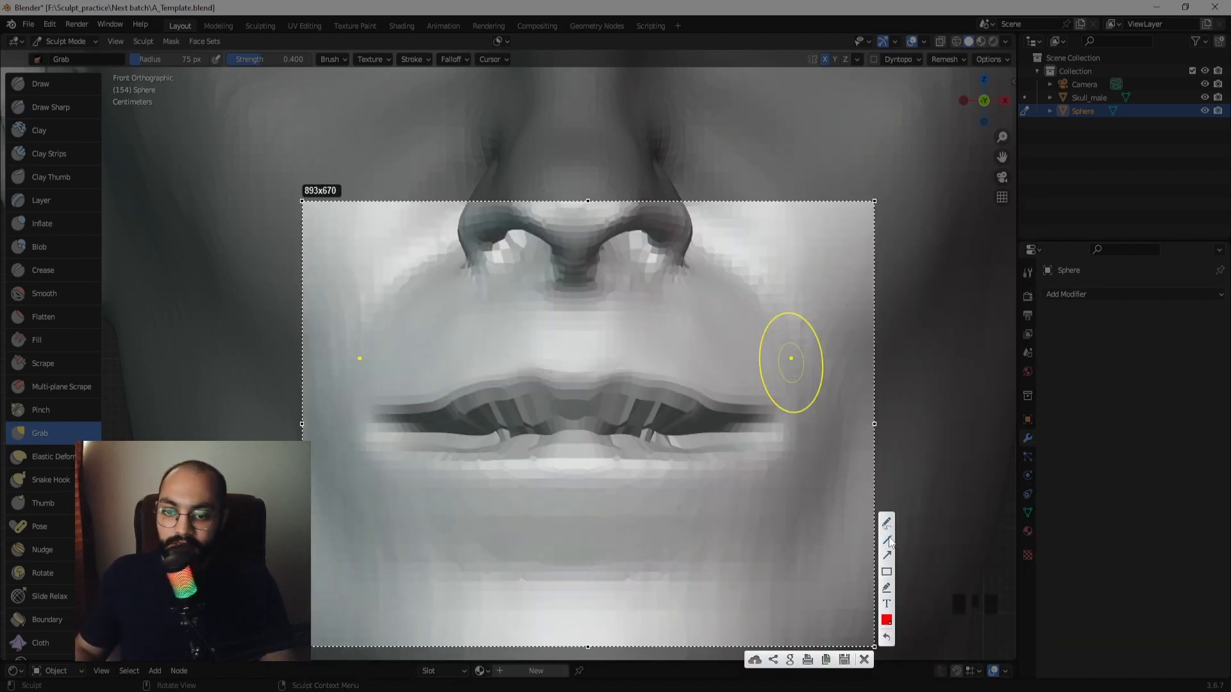
pyautogui.moveTo(372, 413); pyautogui.dragTo(526, 357)
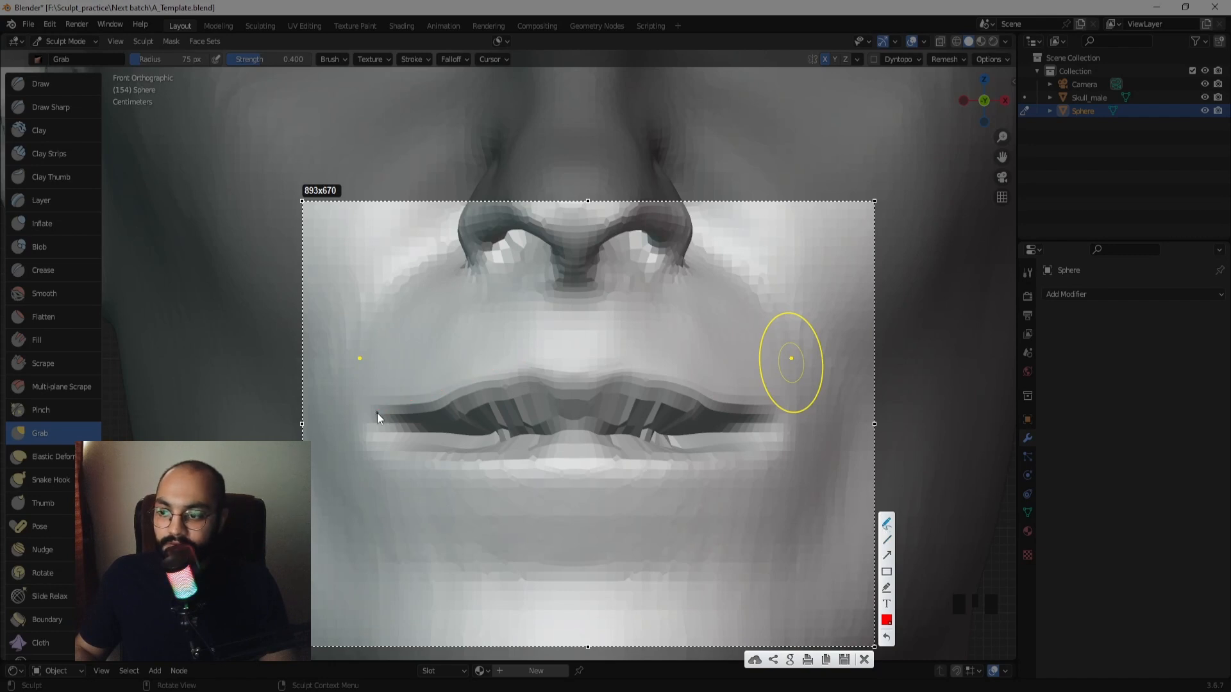
pyautogui.moveTo(377, 412); pyautogui.dragTo(485, 382)
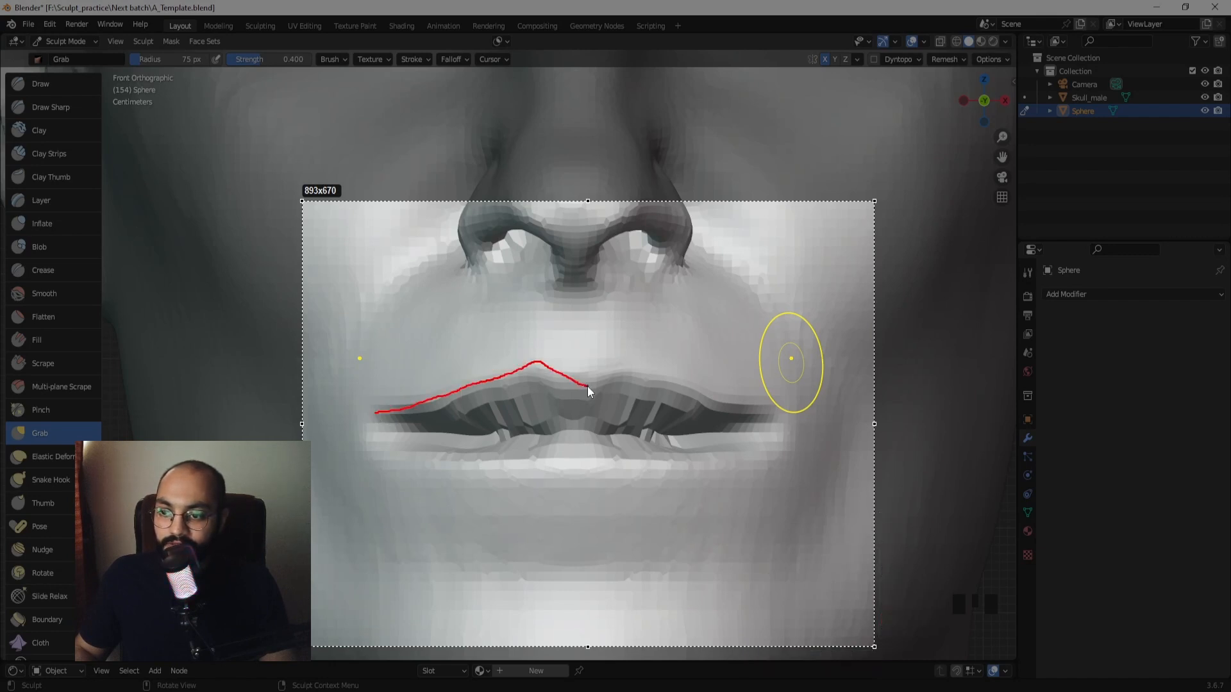
pyautogui.moveTo(588, 386); pyautogui.dragTo(625, 359)
pyautogui.hotkey('ctrl', 'z')
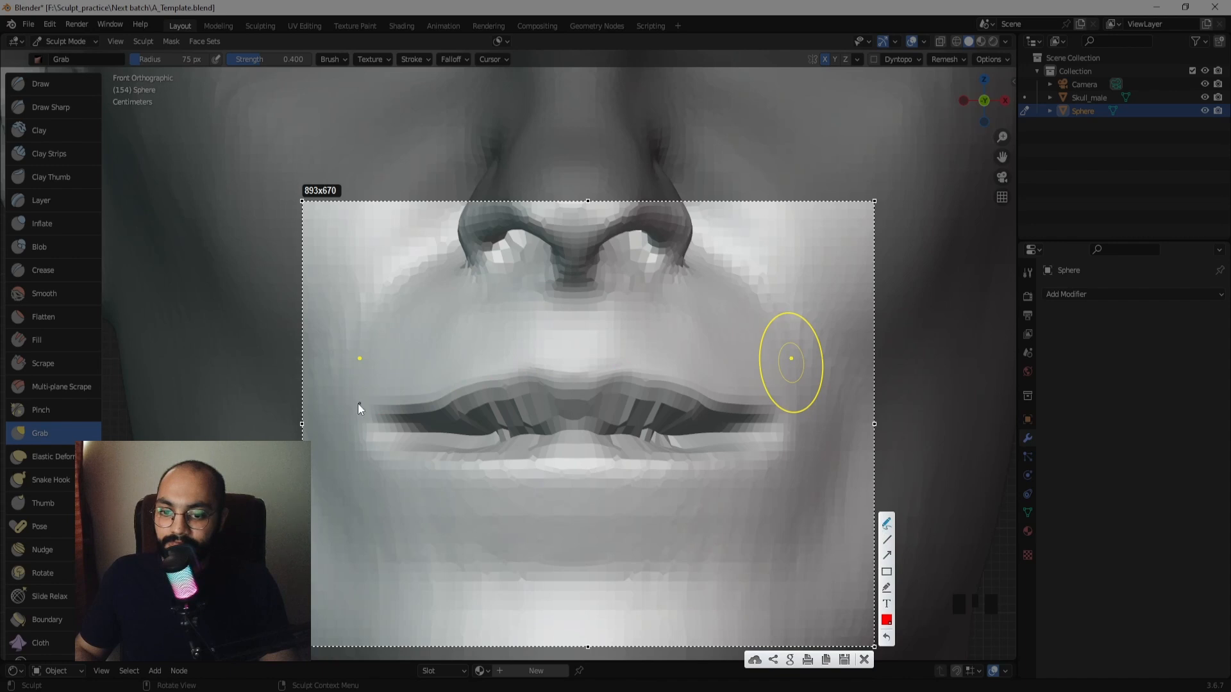
# Trace the outlines of the upper and lower lips, including the line between them, freehand in red on the screen capture.
pyautogui.moveTo(385, 410); pyautogui.dragTo(385, 411)
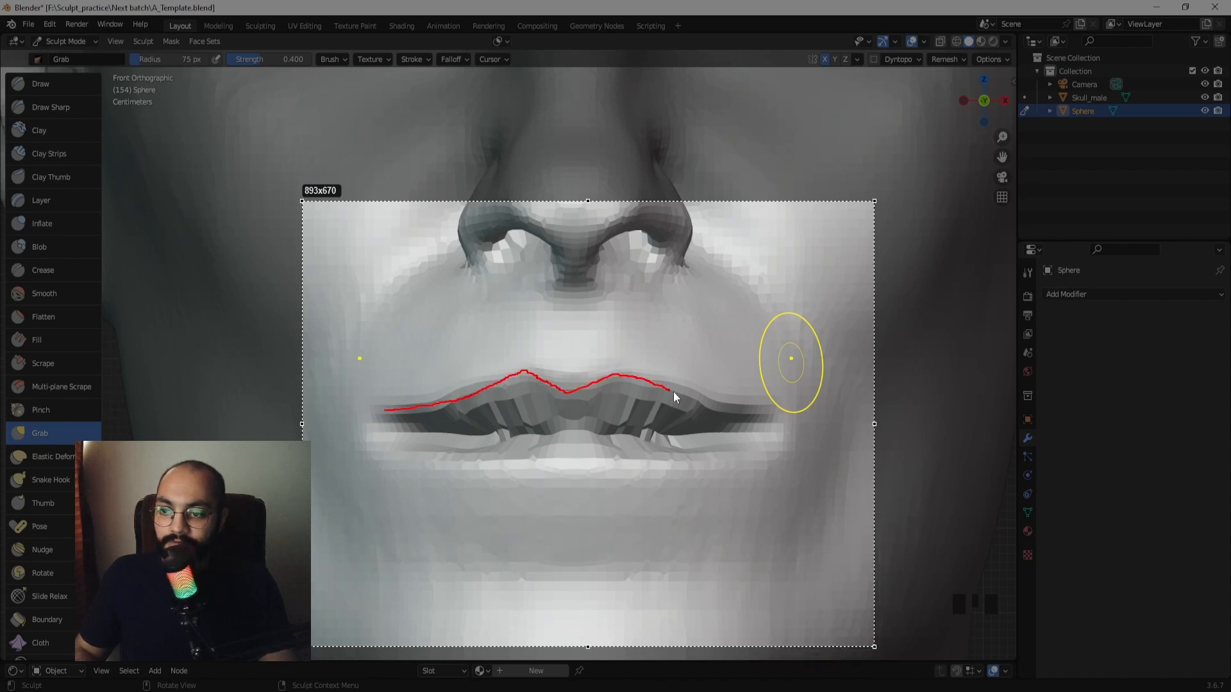
pyautogui.moveTo(738, 409); pyautogui.dragTo(765, 413)
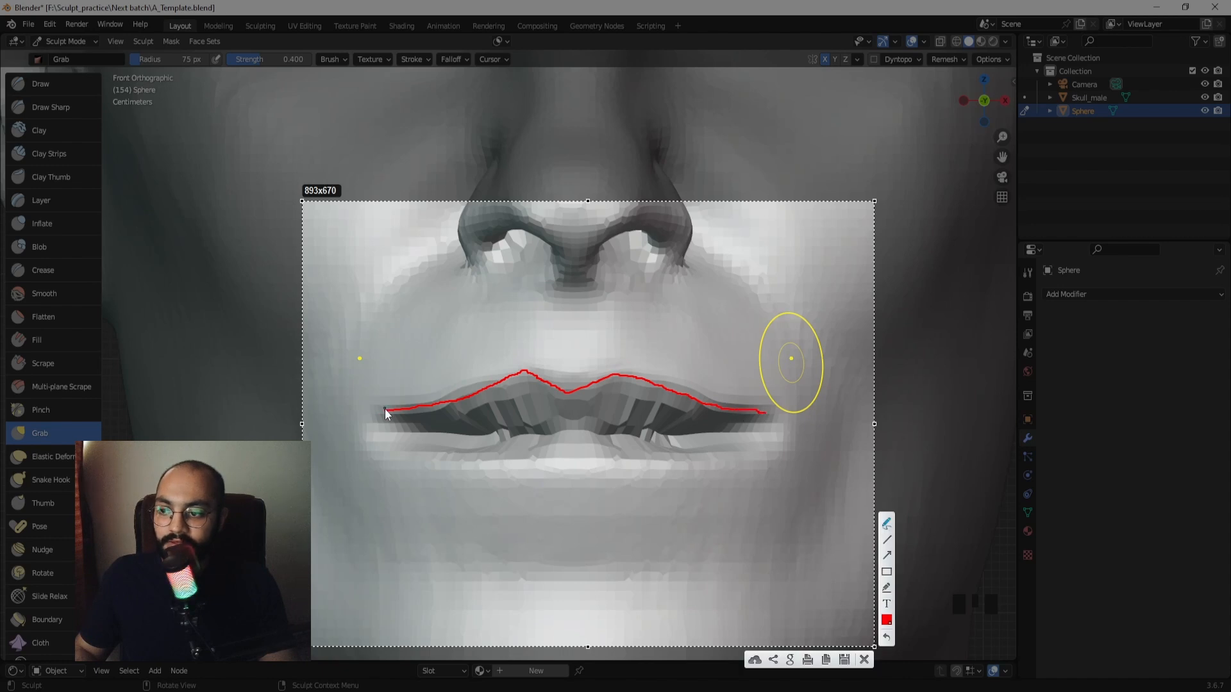
pyautogui.moveTo(384, 410); pyautogui.dragTo(396, 414)
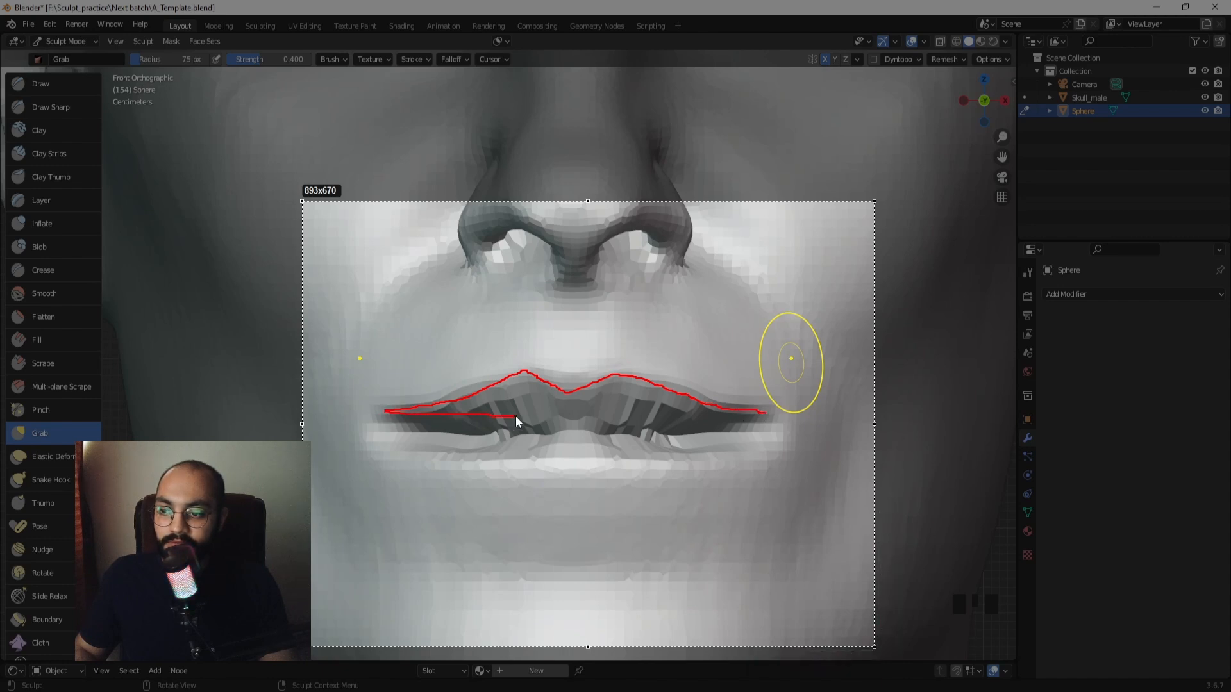
pyautogui.moveTo(624, 414); pyautogui.dragTo(767, 414)
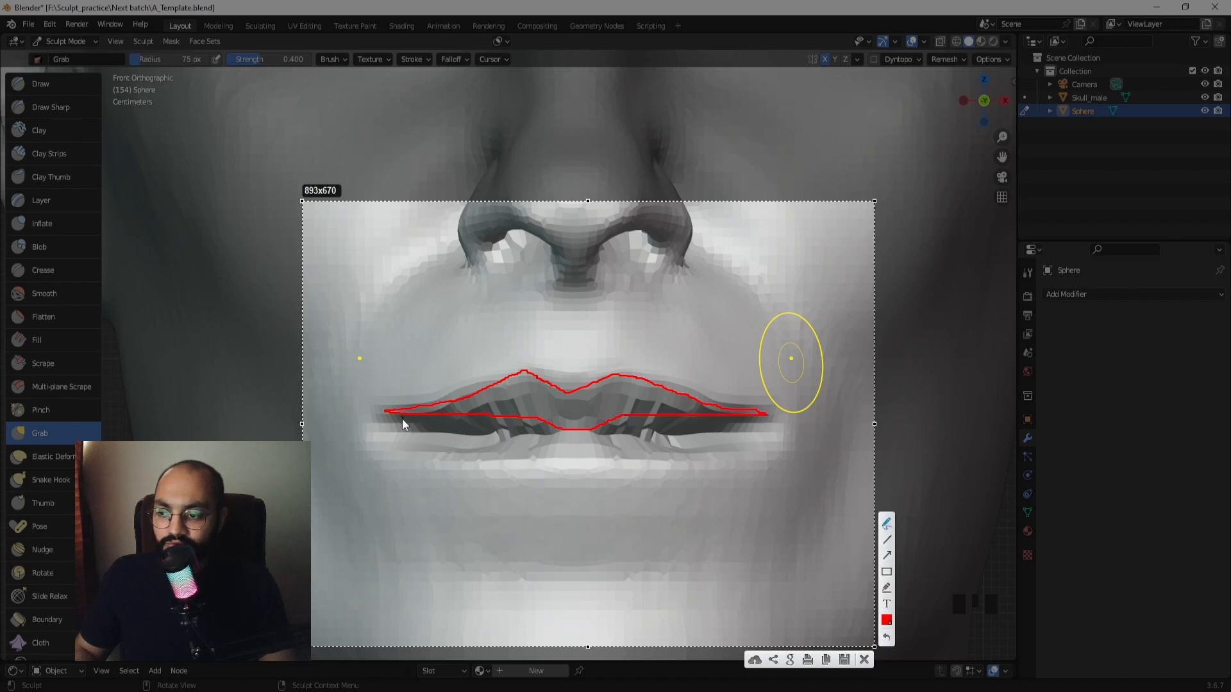
pyautogui.moveTo(386, 413); pyautogui.dragTo(436, 452)
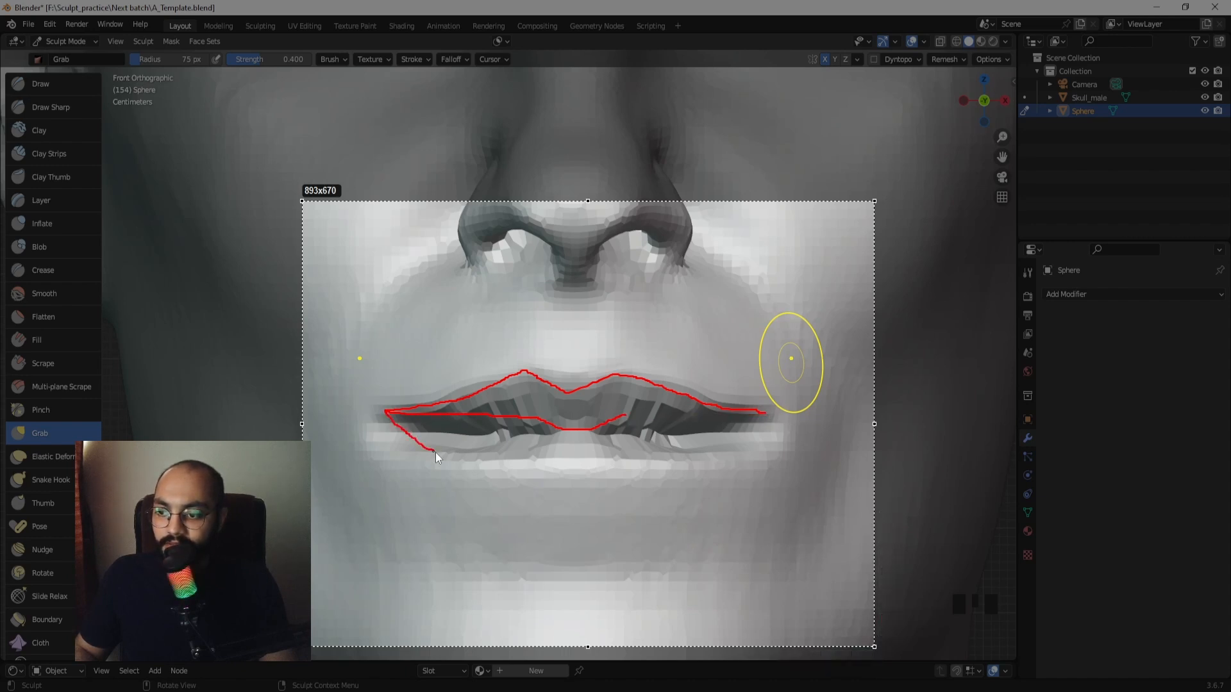
pyautogui.moveTo(700, 463); pyautogui.dragTo(771, 416)
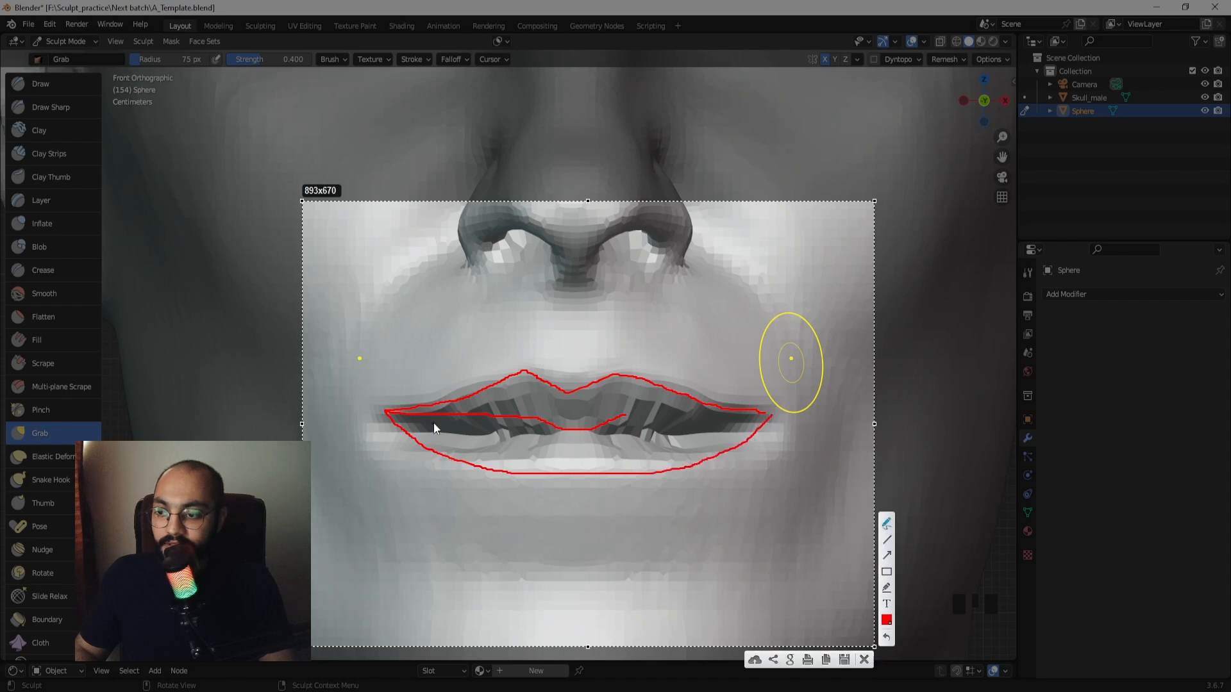
# Mark the area under the lower lip's corner with short diagonal red strokes on the capture, and discard the capture.
pyautogui.moveTo(434, 423)
pyautogui.mouseDown()
pyautogui.moveTo(349, 488)
pyautogui.moveTo(395, 490)
pyautogui.mouseUp()
pyautogui.moveTo(478, 444)
pyautogui.mouseDown()
pyautogui.moveTo(426, 511)
pyautogui.moveTo(471, 490)
pyautogui.moveTo(465, 505)
pyautogui.mouseUp()
pyautogui.moveTo(511, 454); pyautogui.dragTo(440, 540)
pyautogui.moveTo(461, 444); pyautogui.dragTo(426, 425)
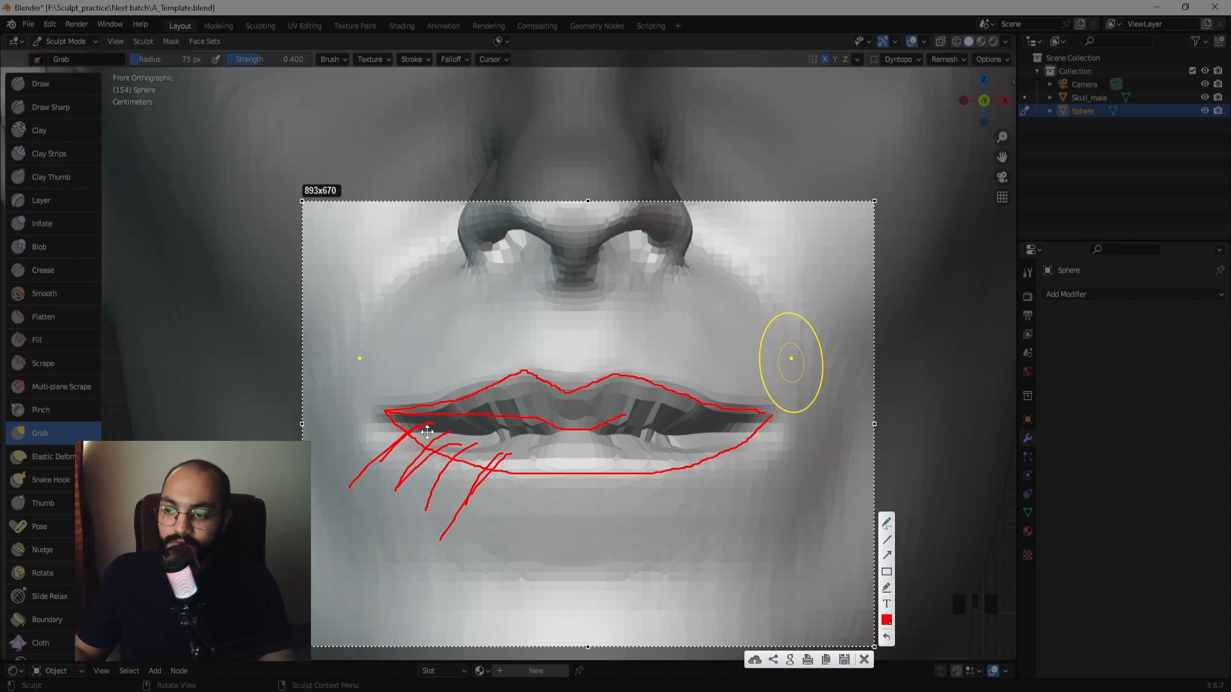
pyautogui.press('Escape')
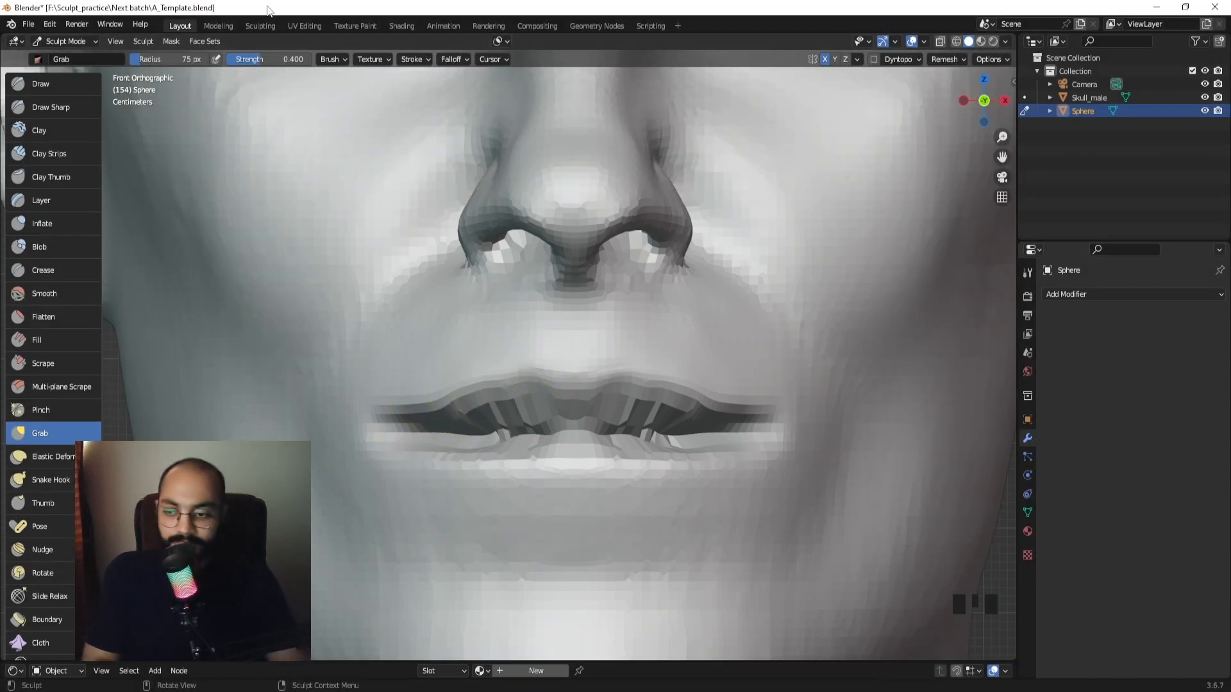
# Reshape the peaks of the upper lip with small Grab brush strokes at a radius of about 77 px.
pyautogui.press('f')
pyautogui.click(433, 398)
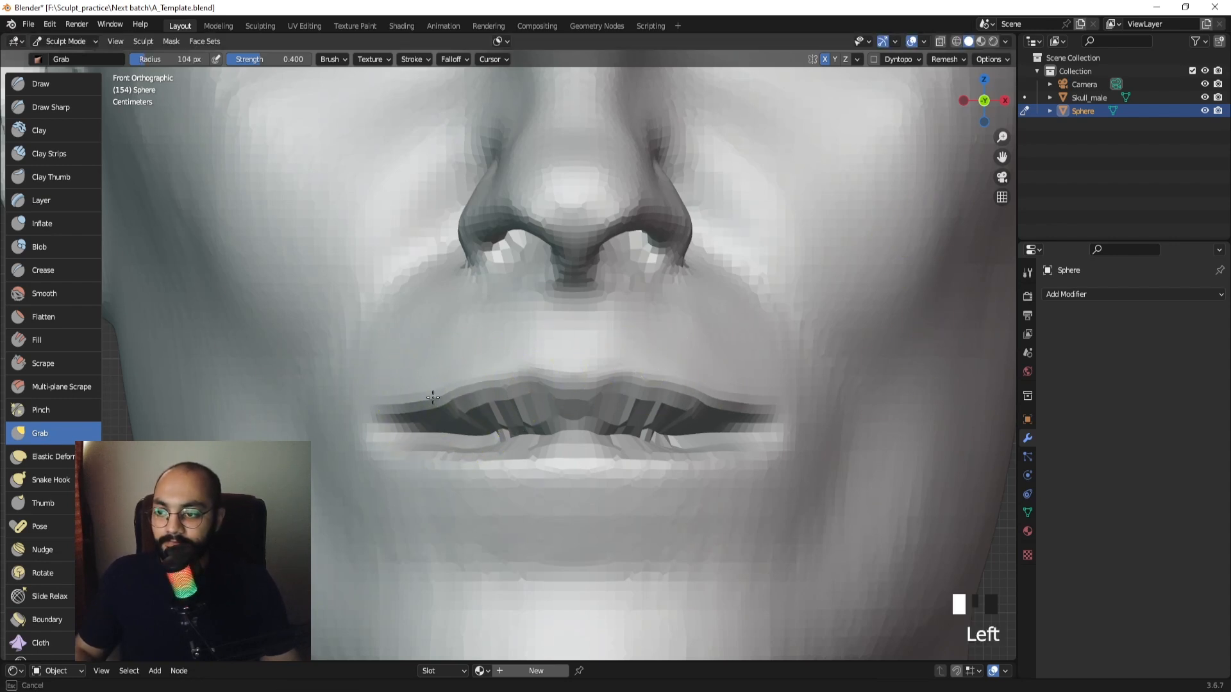
pyautogui.click(434, 388)
pyautogui.press('f')
pyautogui.click(511, 377)
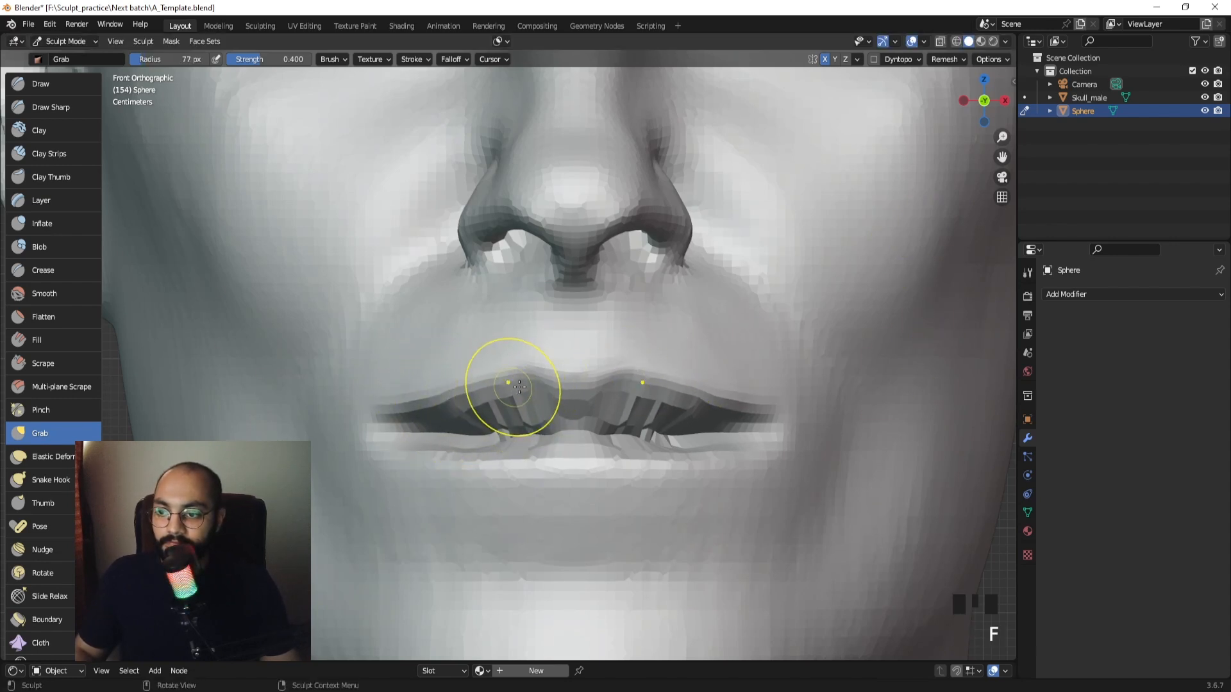
pyautogui.moveTo(520, 387); pyautogui.dragTo(520, 387)
pyautogui.moveTo(513, 390); pyautogui.dragTo(507, 389)
pyautogui.moveTo(497, 394)
pyautogui.mouseDown()
pyautogui.moveTo(484, 397)
pyautogui.moveTo(511, 387)
pyautogui.mouseUp()
# Adjust the upper lip's slope between its peak and the mouth corner using the Grab brush at 84 px radius.
pyautogui.press('f')
pyautogui.click(511, 386)
pyautogui.moveTo(502, 386); pyautogui.dragTo(482, 395)
pyautogui.moveTo(472, 394); pyautogui.dragTo(470, 397)
pyautogui.moveTo(459, 396); pyautogui.dragTo(495, 407)
# Carve the philtrum groove between the nose and upper lip with the Draw Sharp brush at 78 px radius, and smooth it.
pyautogui.moveTo(494, 407)
pyautogui.mouseDown(button='middle')
pyautogui.moveTo(628, 413)
pyautogui.moveTo(515, 408)
pyautogui.mouseUp(button='middle')
pyautogui.click(85, 105)
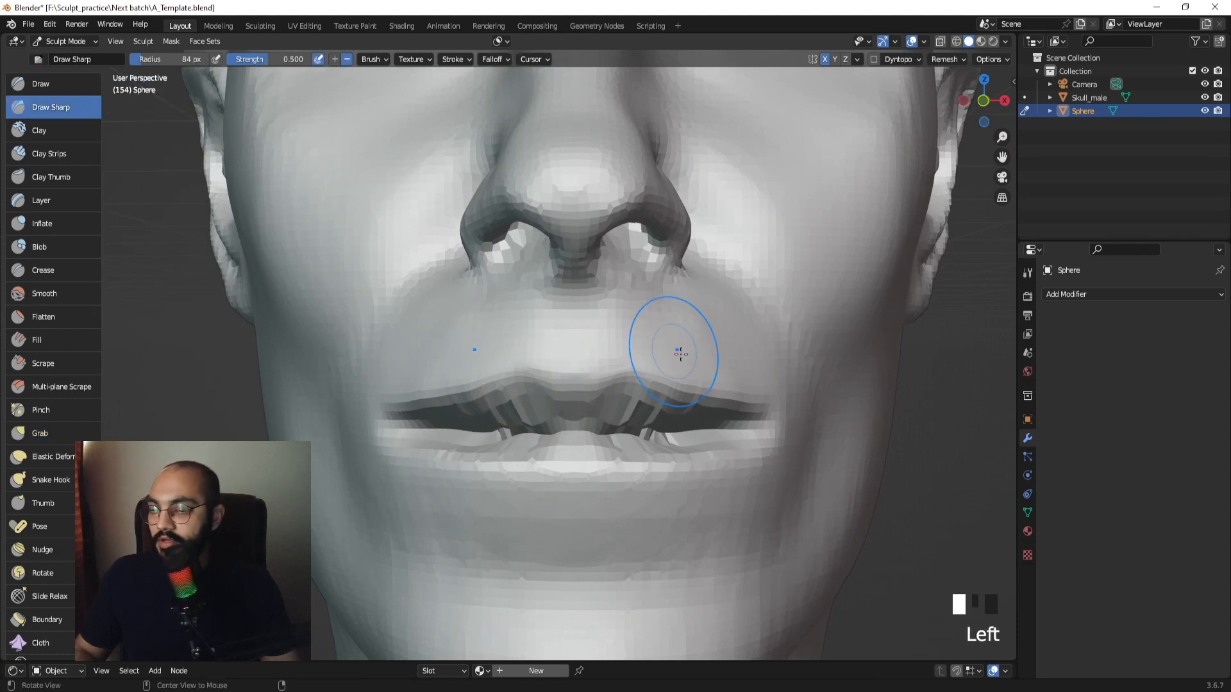
pyautogui.moveTo(679, 354); pyautogui.dragTo(554, 345, button='middle')
pyautogui.press('f')
pyautogui.click(554, 344)
pyautogui.moveTo(553, 298); pyautogui.dragTo(545, 355)
pyautogui.doubleClick(566, 347)
pyautogui.moveTo(577, 342)
pyautogui.mouseDown(button='middle')
pyautogui.moveTo(566, 346)
pyautogui.moveTo(600, 356)
pyautogui.moveTo(564, 317)
pyautogui.moveTo(569, 340)
pyautogui.mouseUp(button='middle')
pyautogui.keyDown('shift'); pyautogui.click(567, 361); pyautogui.keyUp('shift')
pyautogui.click(563, 351)
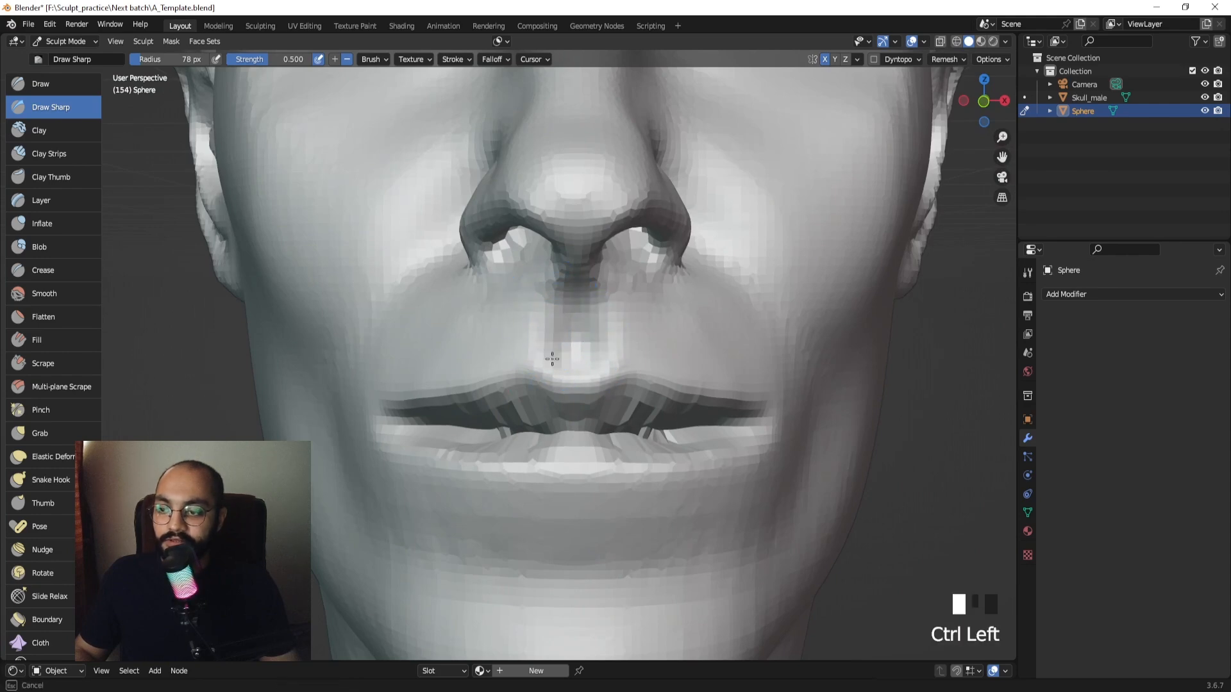
# Carve away the side of the lower lip near the mouth corner with subtractive Clay Strips strokes at 124 px radius.
pyautogui.moveTo(576, 383); pyautogui.dragTo(640, 355, button='middle')
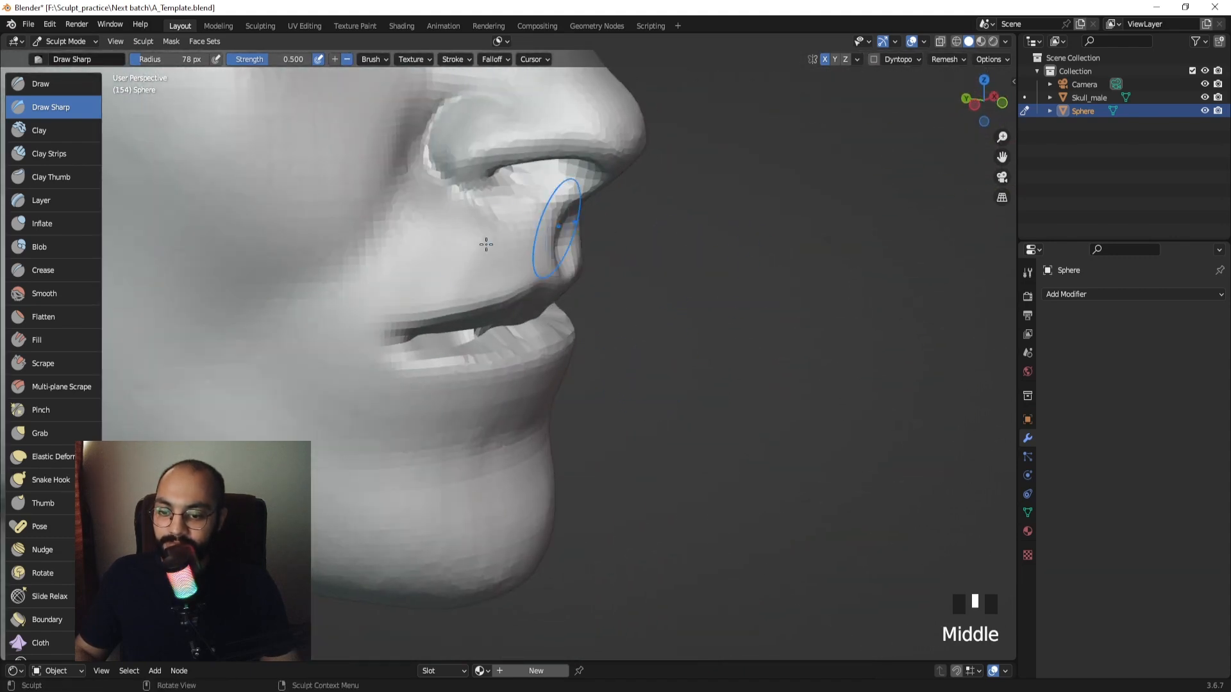
pyautogui.click(47, 158)
pyautogui.moveTo(478, 378)
pyautogui.keyDown('ctrl'); pyautogui.mouseDown(button='middle')
pyautogui.moveTo(481, 352)
pyautogui.moveTo(477, 362)
pyautogui.mouseUp(button='middle'); pyautogui.keyUp('ctrl')
pyautogui.press('f')
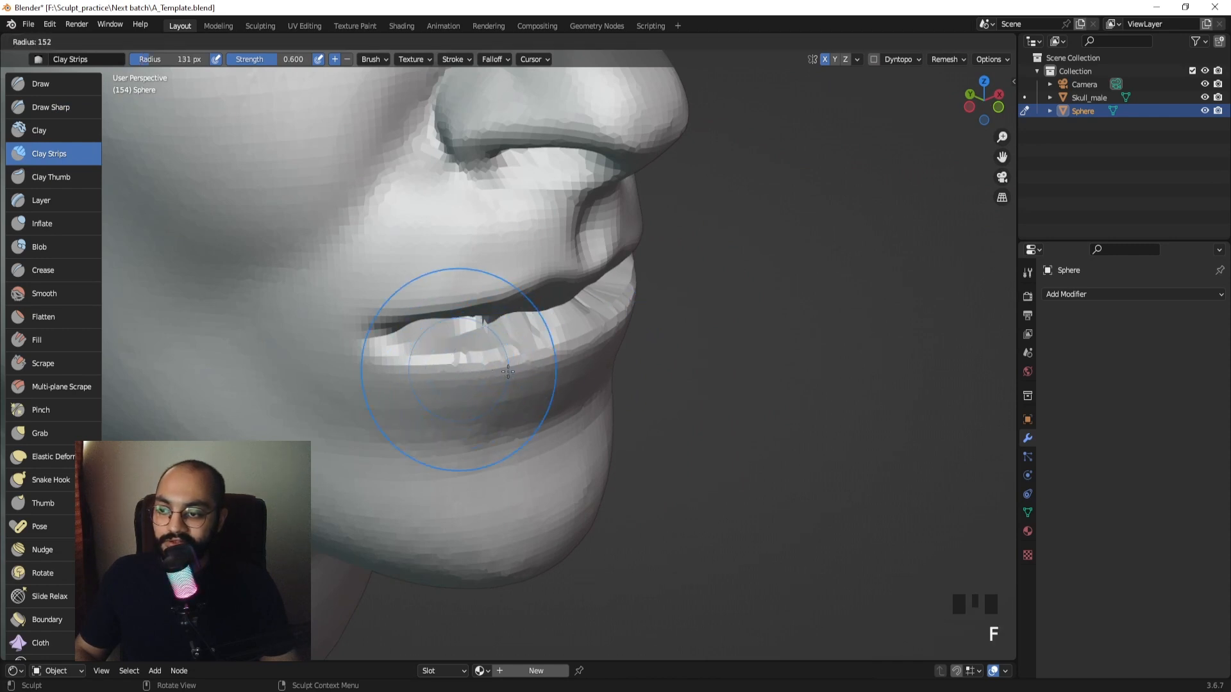
pyautogui.click(560, 369)
pyautogui.keyDown('ctrl'); pyautogui.moveTo(415, 357); pyautogui.dragTo(494, 357); pyautogui.keyUp('ctrl')
pyautogui.moveTo(436, 358)
pyautogui.keyDown('ctrl'); pyautogui.mouseDown()
pyautogui.moveTo(461, 355)
pyautogui.moveTo(410, 359)
pyautogui.moveTo(501, 364)
pyautogui.mouseUp(); pyautogui.keyUp('ctrl')
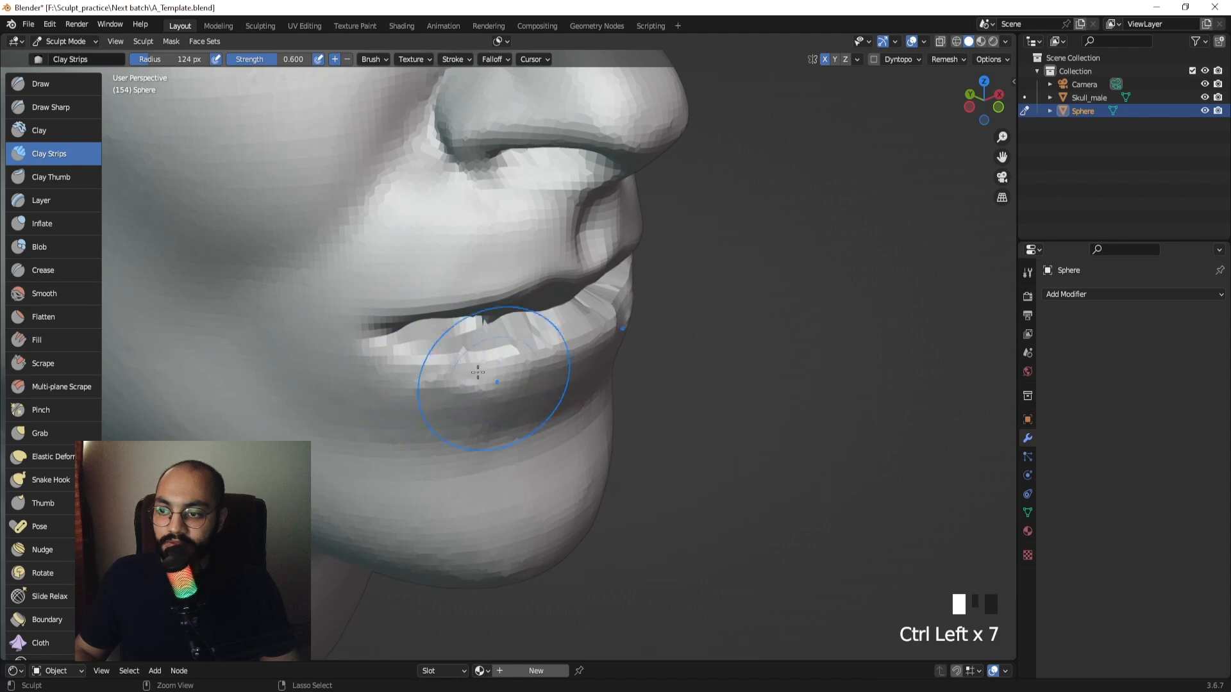
pyautogui.keyDown('ctrl'); pyautogui.moveTo(423, 371); pyautogui.dragTo(471, 385); pyautogui.keyUp('ctrl')
pyautogui.moveTo(429, 369)
pyautogui.keyDown('ctrl'); pyautogui.mouseDown()
pyautogui.moveTo(478, 387)
pyautogui.moveTo(451, 353)
pyautogui.mouseUp(); pyautogui.keyUp('ctrl')
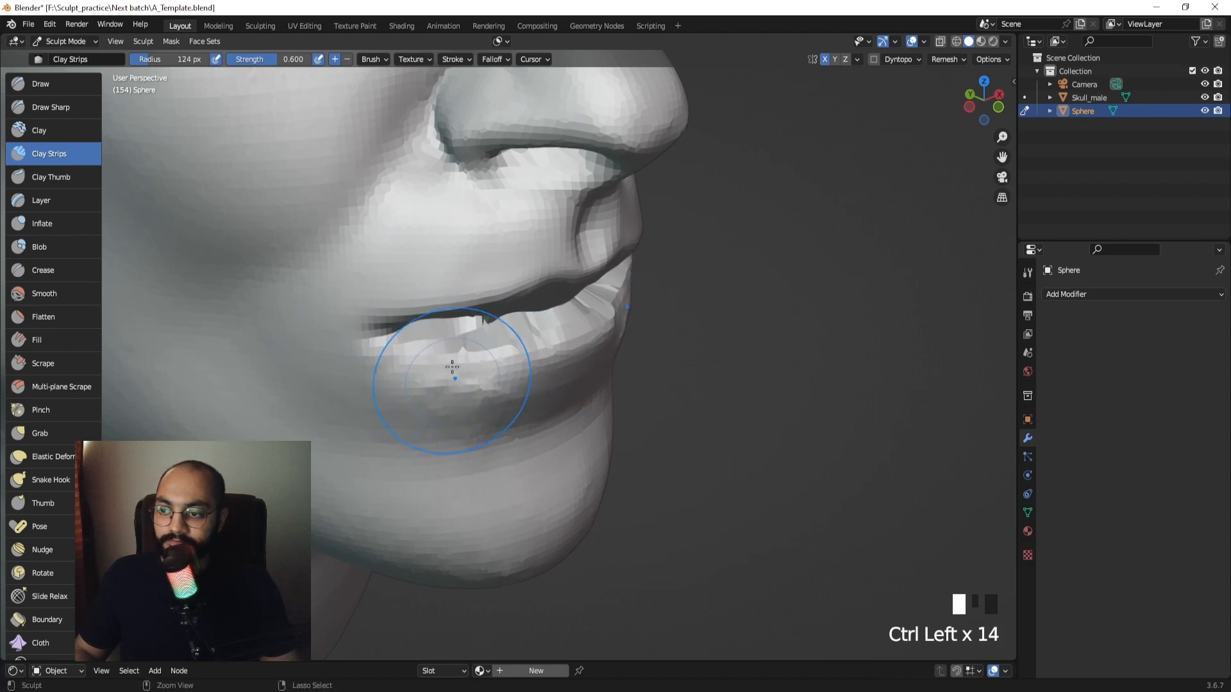
# Smooth the carved surface below the lower lip, from the mouth corner toward the middle.
pyautogui.moveTo(495, 395); pyautogui.dragTo(489, 379, button='middle')
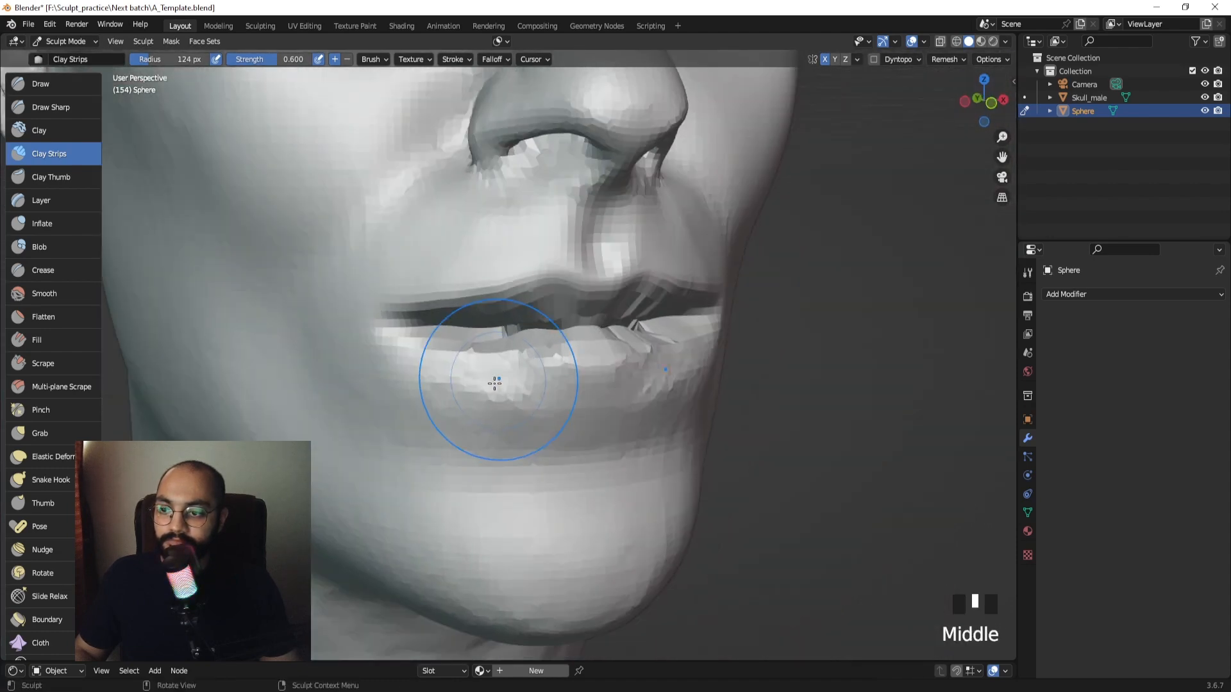
pyautogui.moveTo(490, 379)
pyautogui.keyDown('shift'); pyautogui.mouseDown()
pyautogui.moveTo(511, 409)
pyautogui.moveTo(442, 384)
pyautogui.mouseUp(); pyautogui.keyUp('shift')
pyautogui.moveTo(443, 383); pyautogui.dragTo(574, 402, button='middle')
pyautogui.keyDown('shift'); pyautogui.moveTo(575, 402); pyautogui.dragTo(585, 398); pyautogui.keyUp('shift')
# Capture the mouth in right side view, mark the facing directions of both lips with red arrows, and discard the capture.
pyautogui.moveTo(586, 398); pyautogui.dragTo(636, 332, button='middle')
pyautogui.press('KP_3')
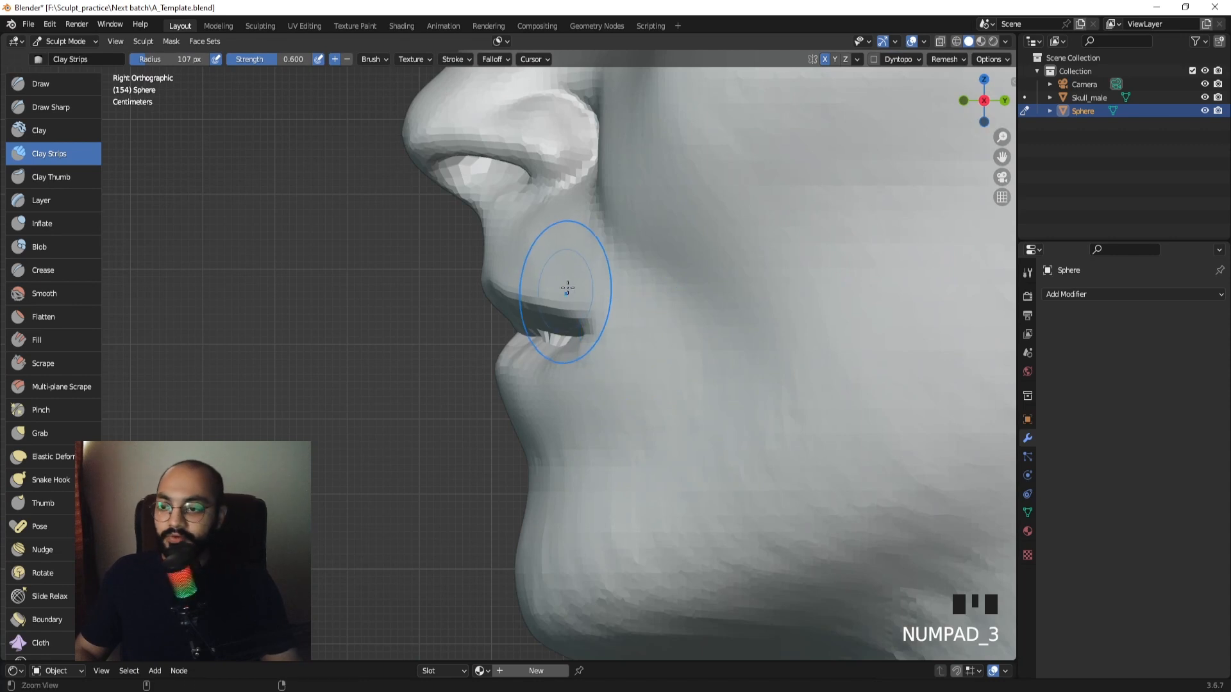
pyautogui.keyDown('ctrl'); pyautogui.moveTo(566, 291); pyautogui.dragTo(564, 275, button='middle'); pyautogui.keyUp('ctrl')
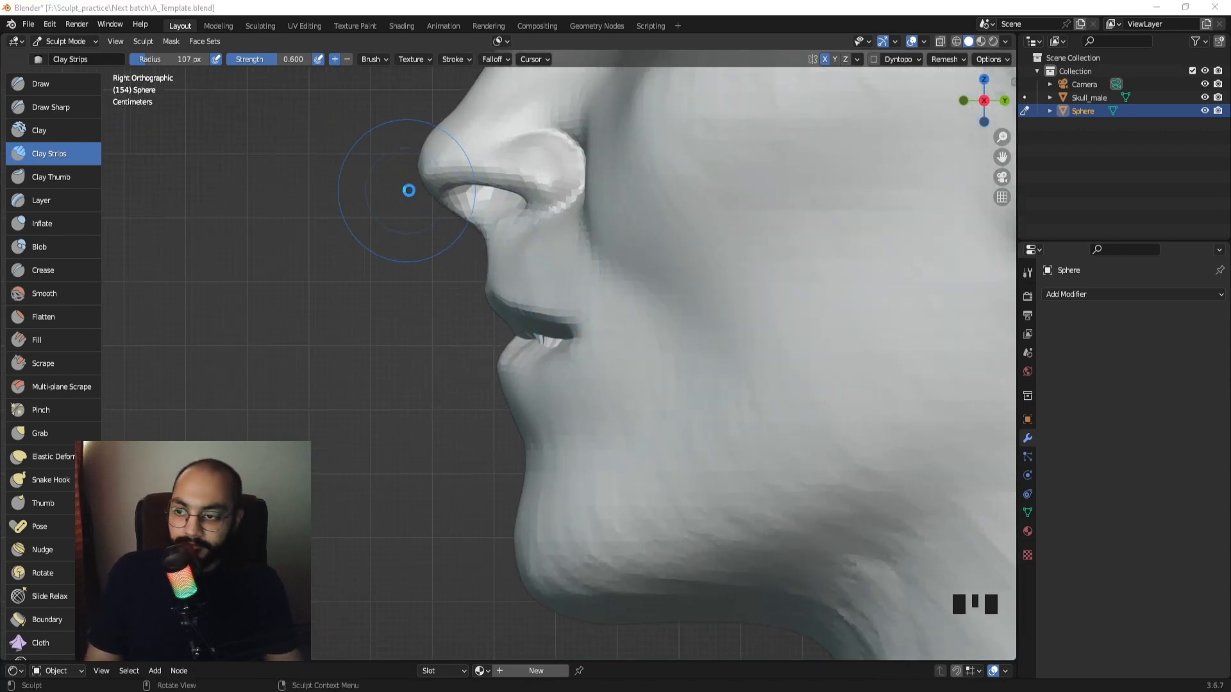
pyautogui.press('Print')
pyautogui.moveTo(432, 200); pyautogui.dragTo(684, 563)
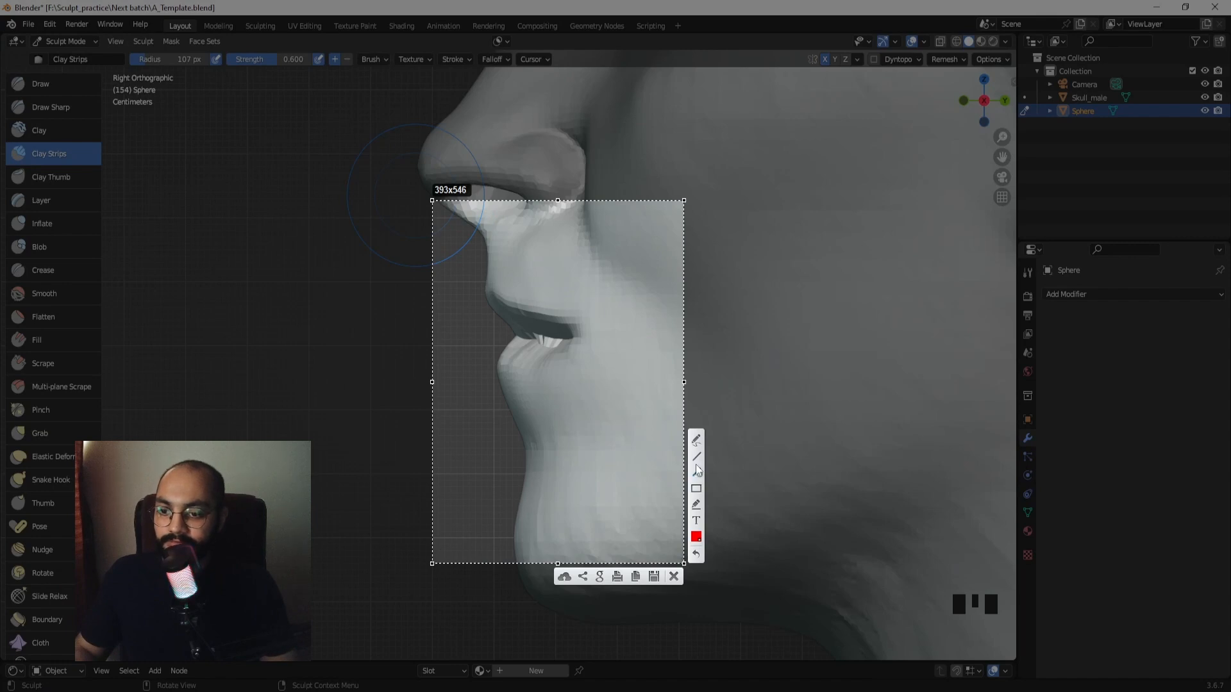
pyautogui.moveTo(511, 314); pyautogui.dragTo(440, 364)
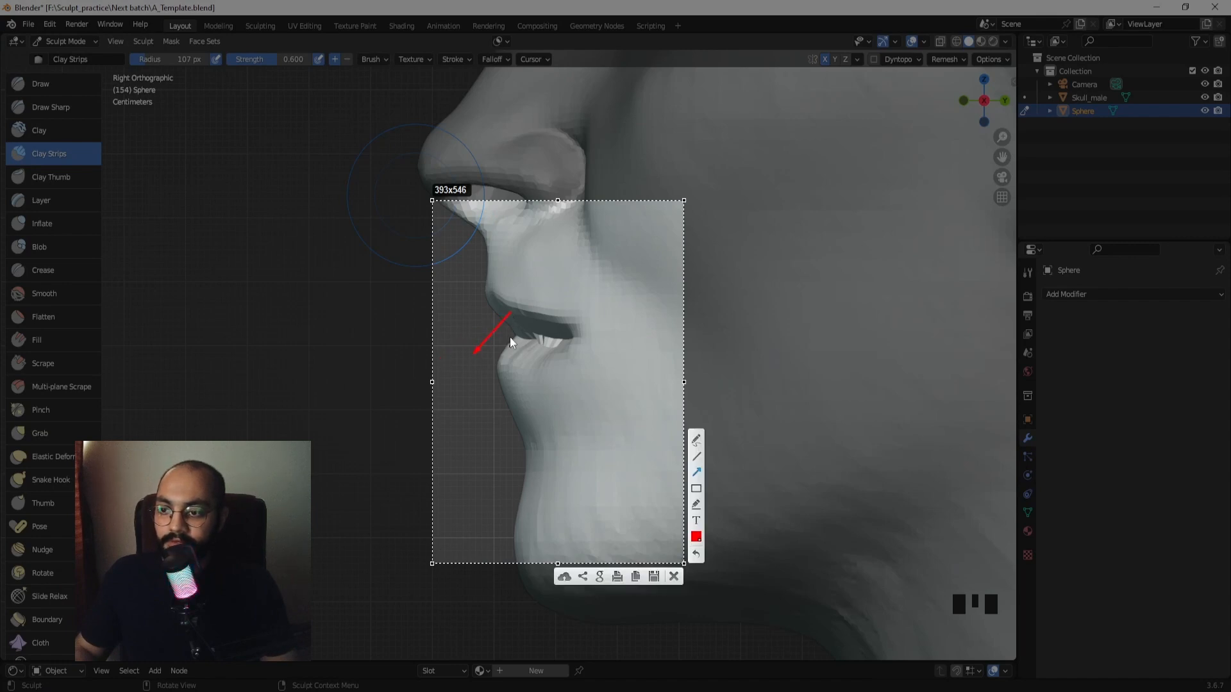
pyautogui.moveTo(518, 354); pyautogui.dragTo(463, 305)
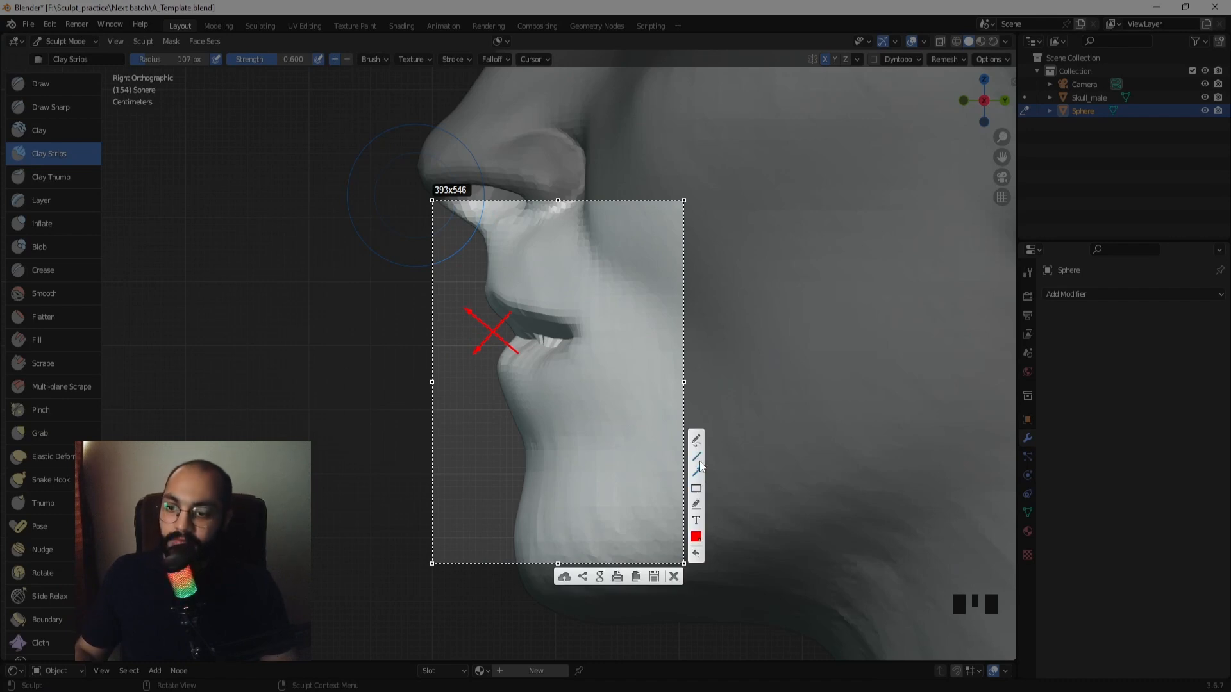
pyautogui.press('Escape')
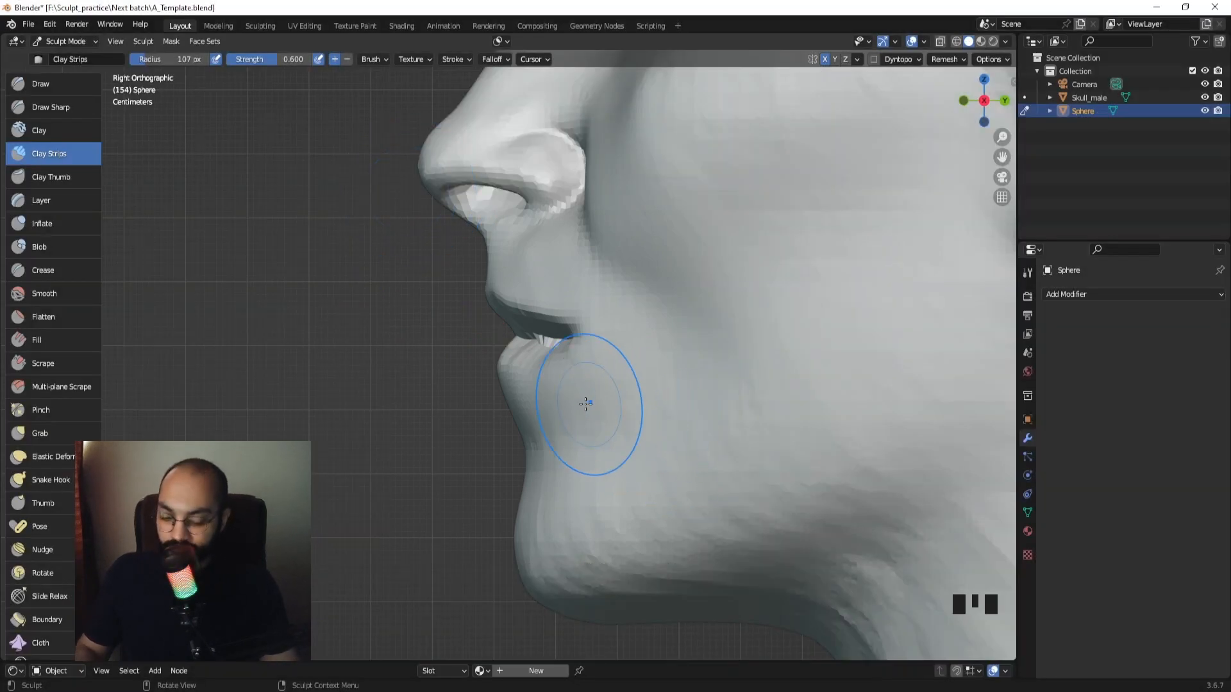
# Capture the mouth profile again, draw a slanted red line along the front of both lips, and discard the capture.
pyautogui.press('Print')
pyautogui.moveTo(422, 211)
pyautogui.mouseDown()
pyautogui.moveTo(660, 417)
pyautogui.moveTo(704, 524)
pyautogui.mouseUp()
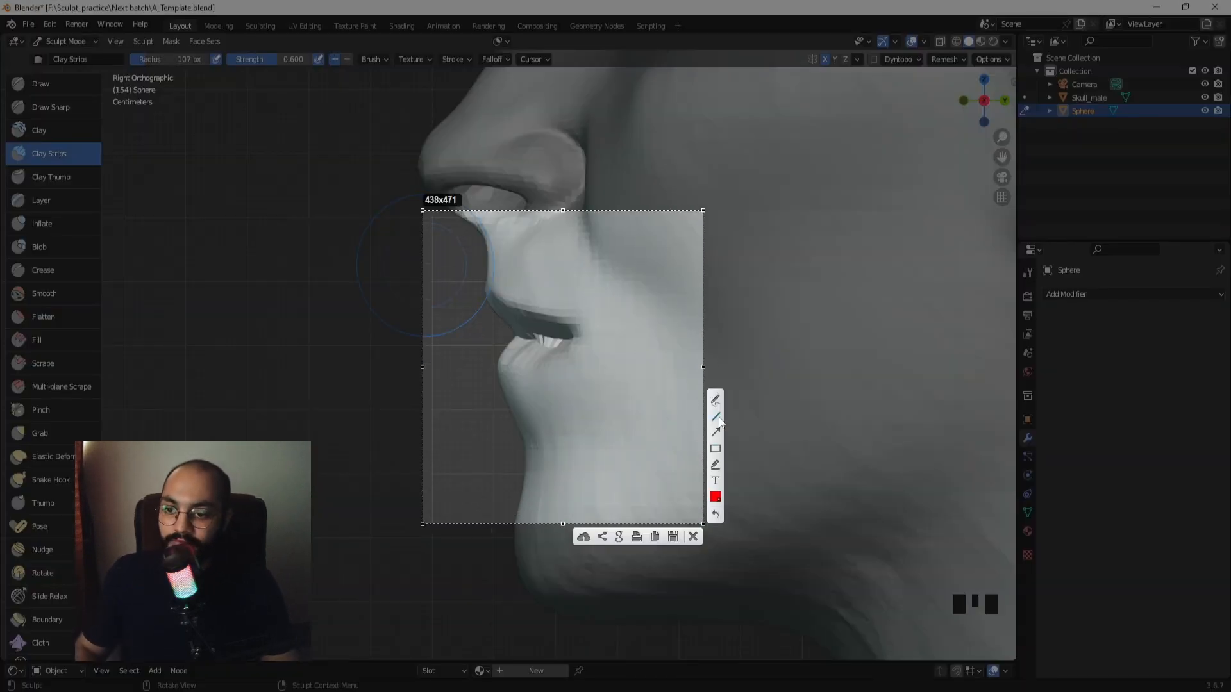
pyautogui.moveTo(466, 270); pyautogui.dragTo(531, 424)
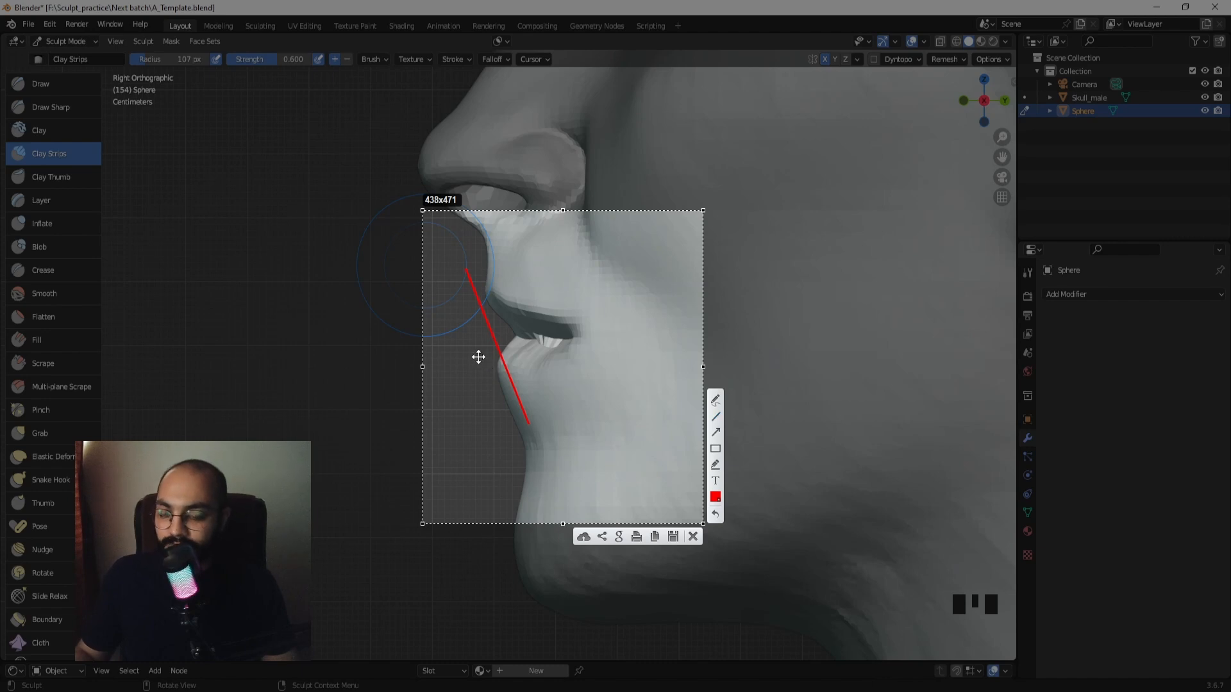
pyautogui.press('Escape')
# Mask the lower lip and chin with the Mask brush at 98 px radius, and invert the mask to leave that area editable.
pyautogui.moveTo(550, 264)
pyautogui.mouseDown(button='middle')
pyautogui.moveTo(592, 377)
pyautogui.moveTo(533, 448)
pyautogui.moveTo(556, 407)
pyautogui.mouseUp(button='middle')
pyautogui.press('m')
pyautogui.press('f')
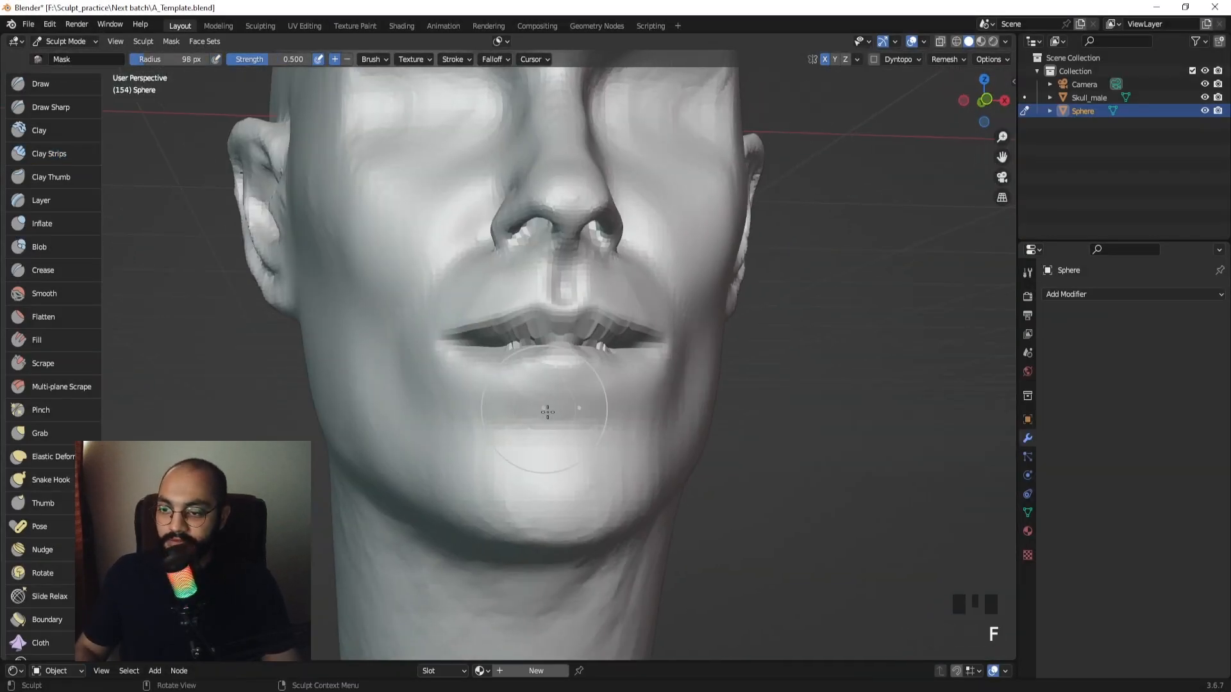
pyautogui.click(622, 392)
pyautogui.moveTo(622, 393); pyautogui.dragTo(506, 396)
pyautogui.moveTo(505, 395); pyautogui.dragTo(553, 394, button='middle')
pyautogui.moveTo(552, 394)
pyautogui.mouseDown()
pyautogui.moveTo(465, 394)
pyautogui.moveTo(402, 440)
pyautogui.moveTo(553, 446)
pyautogui.moveTo(408, 470)
pyautogui.moveTo(444, 427)
pyautogui.moveTo(537, 439)
pyautogui.mouseUp()
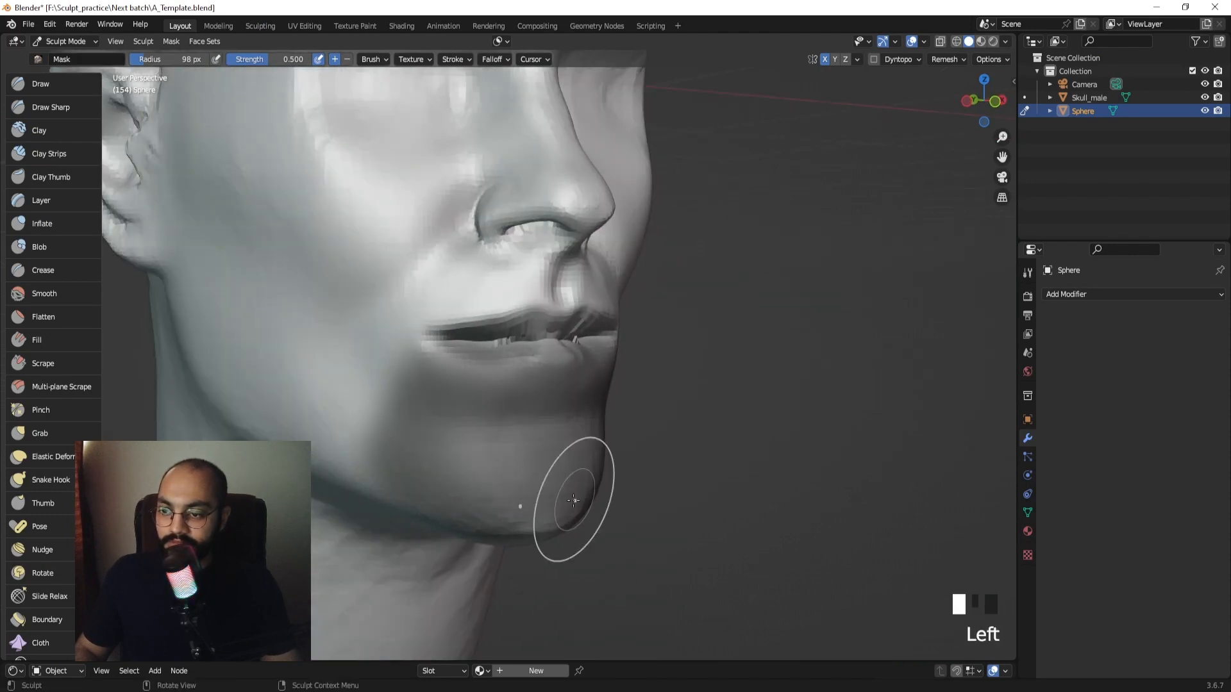
pyautogui.moveTo(574, 498); pyautogui.dragTo(514, 389)
pyautogui.moveTo(539, 470); pyautogui.dragTo(472, 431, button='middle')
pyautogui.hotkey('ctrl', 'i')
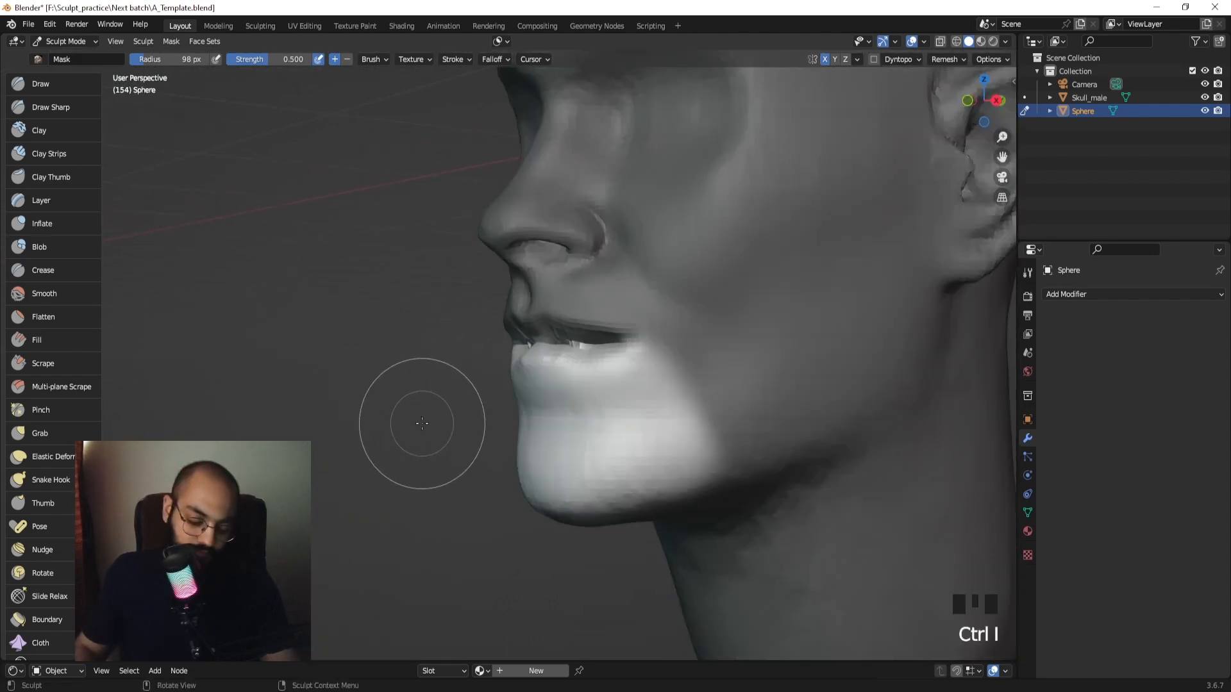
# Pull the unmasked lower lip and chin backward in right side view with the Grab brush at 360 px radius.
pyautogui.press('KP_3')
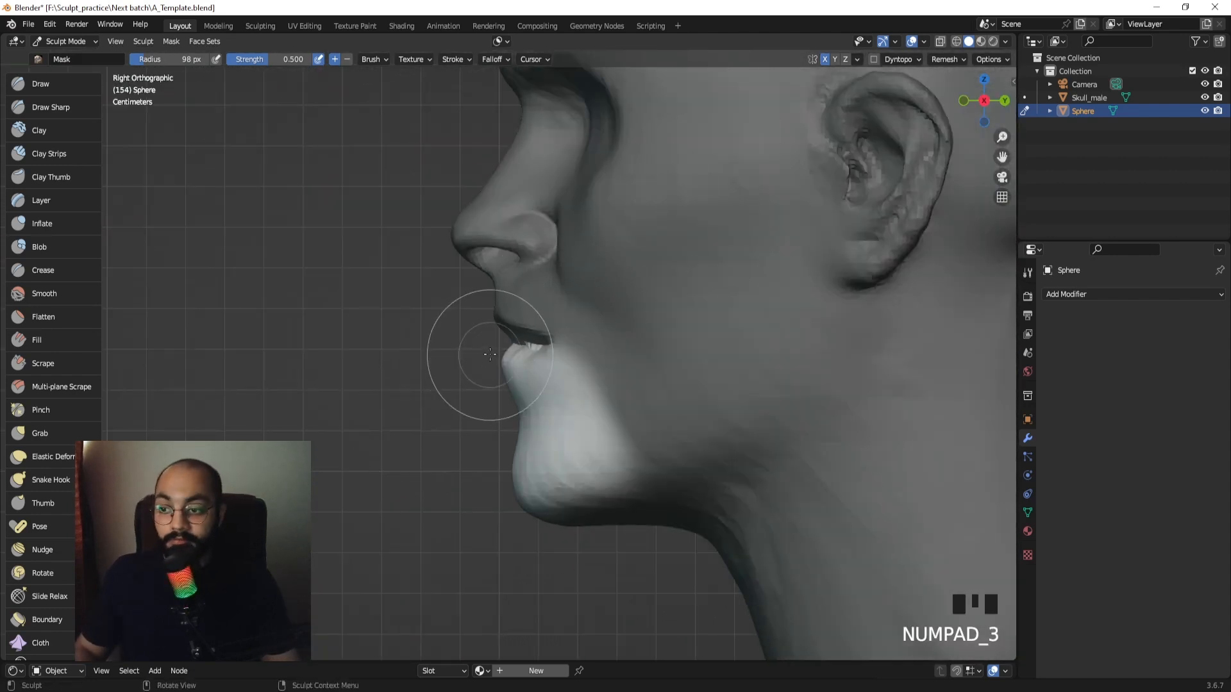
pyautogui.press('g')
pyautogui.press('f')
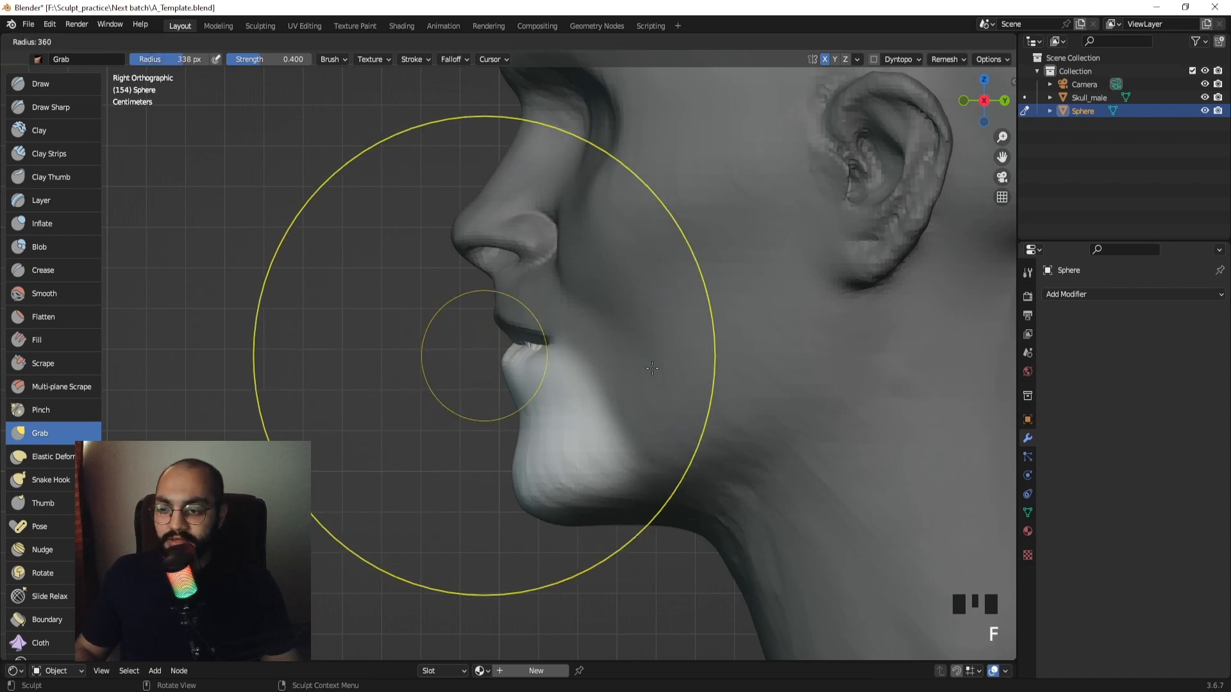
pyautogui.click(714, 355)
pyautogui.keyDown('ctrl'); pyautogui.moveTo(593, 338); pyautogui.dragTo(580, 409, button='middle'); pyautogui.keyUp('ctrl')
pyautogui.moveTo(522, 409); pyautogui.dragTo(545, 403)
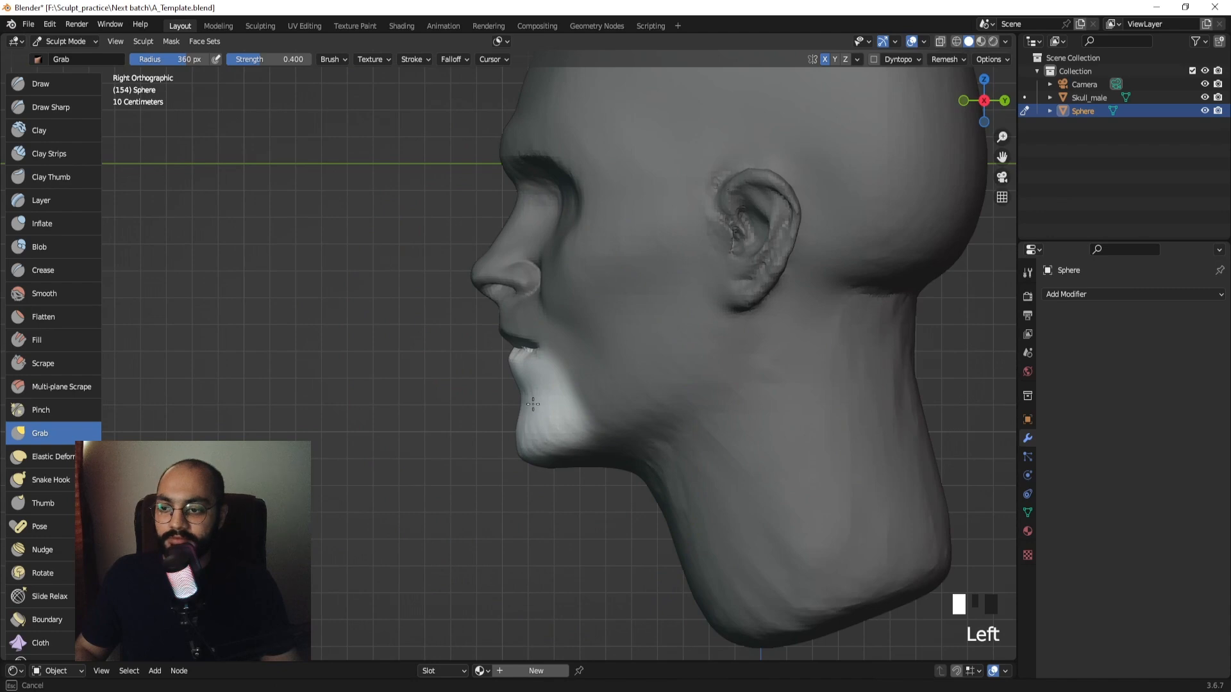
# Clear the mask and adjust the side curvature of the mouth from below the chin using the Grab brush at 257 px radius.
pyautogui.moveTo(536, 405)
pyautogui.mouseDown(button='middle')
pyautogui.moveTo(818, 410)
pyautogui.moveTo(593, 310)
pyautogui.moveTo(590, 384)
pyautogui.moveTo(529, 358)
pyautogui.moveTo(577, 311)
pyautogui.moveTo(478, 370)
pyautogui.moveTo(521, 412)
pyautogui.moveTo(499, 473)
pyautogui.moveTo(509, 358)
pyautogui.moveTo(497, 345)
pyautogui.mouseUp(button='middle')
pyautogui.keyDown('alt'); pyautogui.middleClick(529, 357); pyautogui.keyUp('alt')
pyautogui.moveTo(497, 374); pyautogui.dragTo(497, 375)
pyautogui.click(487, 374)
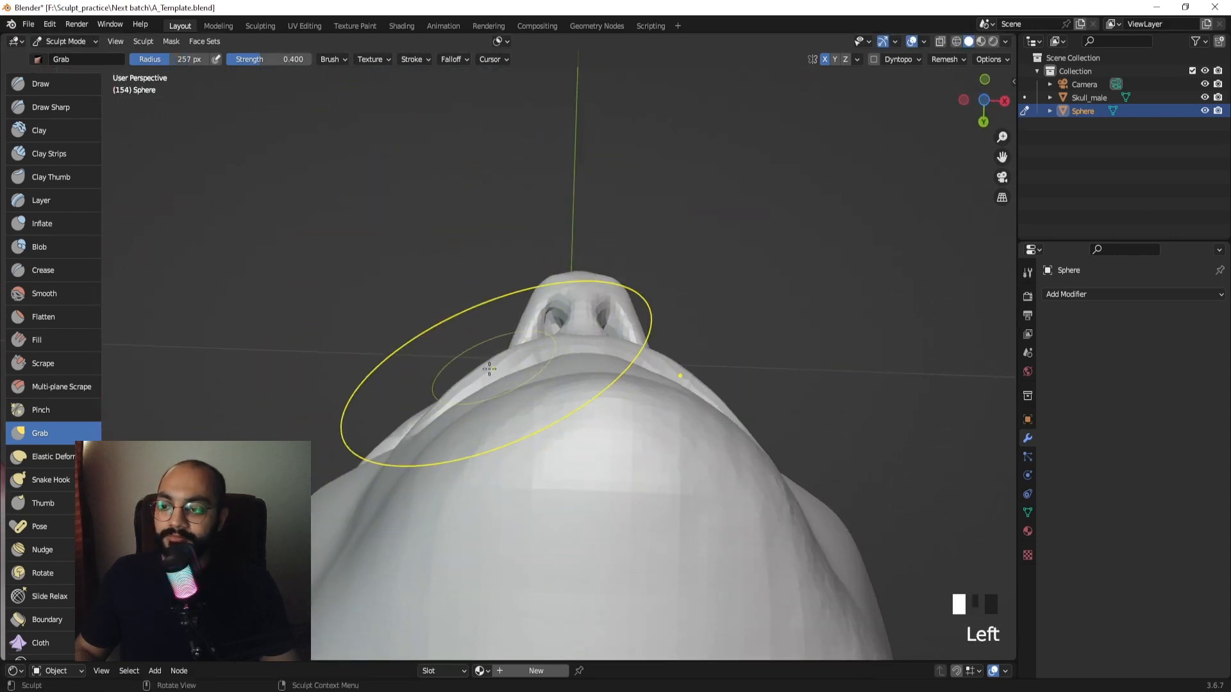
# Compare the skull's dental arch from below and reshape the sides of the mouth to its curve with the Grab brush at 273 px radius.
pyautogui.press('f')
pyautogui.keyDown('ctrl'); pyautogui.moveTo(495, 362); pyautogui.dragTo(497, 410, button='middle'); pyautogui.keyUp('ctrl')
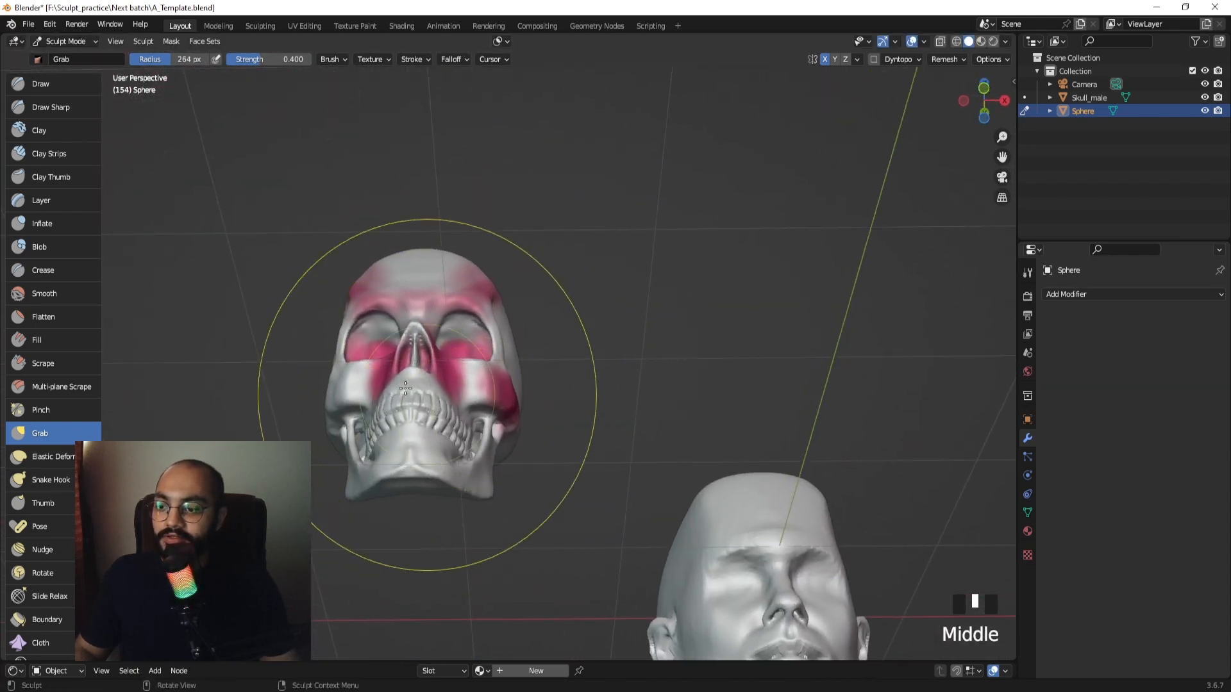
pyautogui.moveTo(447, 468); pyautogui.dragTo(481, 391, button='middle')
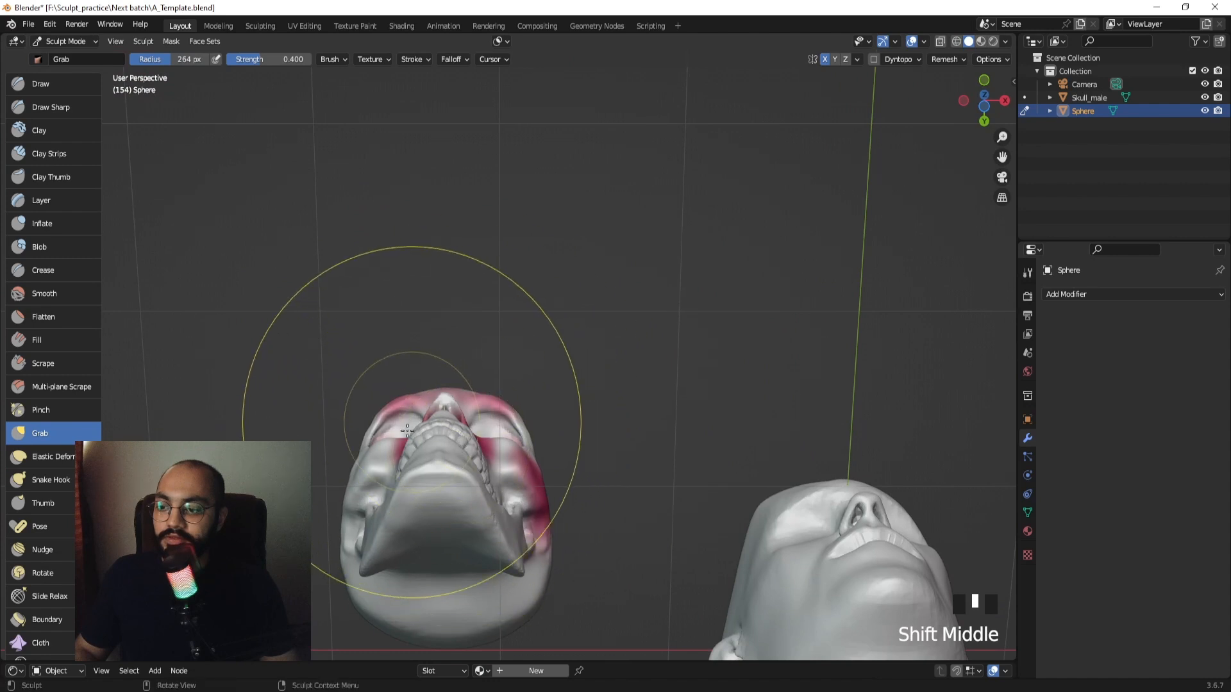
pyautogui.keyDown('shift'); pyautogui.moveTo(703, 427); pyautogui.dragTo(705, 430, button='middle'); pyautogui.keyUp('shift')
pyautogui.click(862, 616)
pyautogui.press('KP_Decimal')
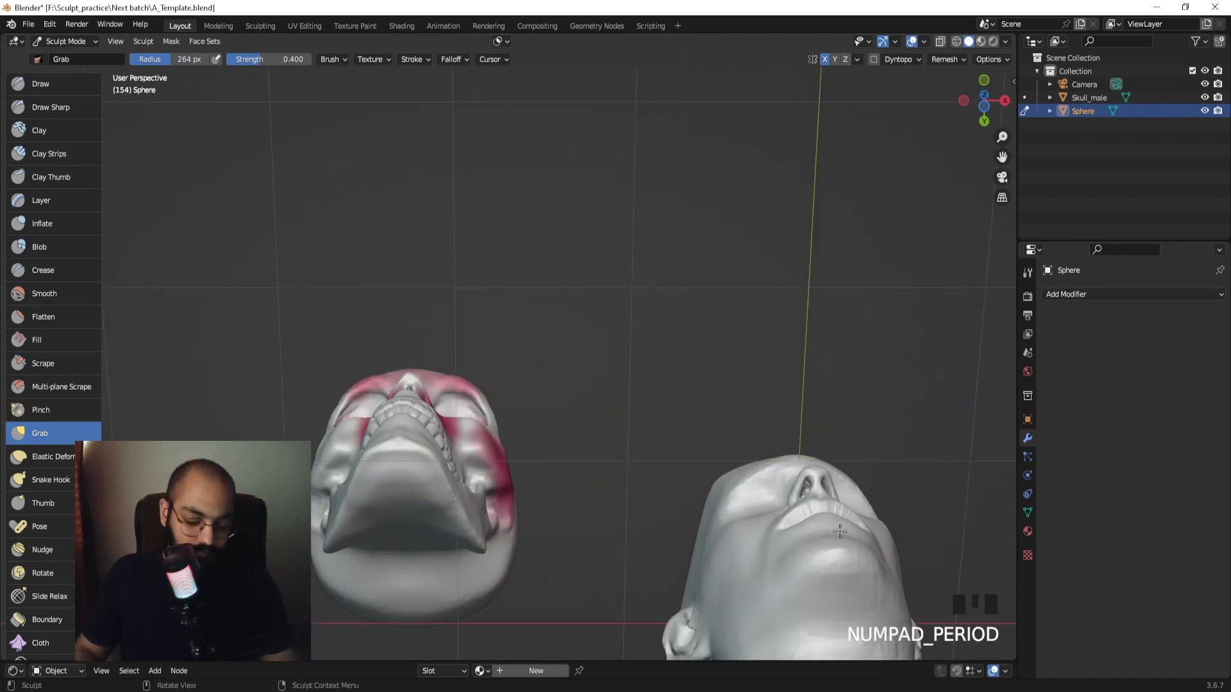
pyautogui.keyDown('ctrl'); pyautogui.moveTo(840, 531); pyautogui.dragTo(556, 320, button='middle'); pyautogui.keyUp('ctrl')
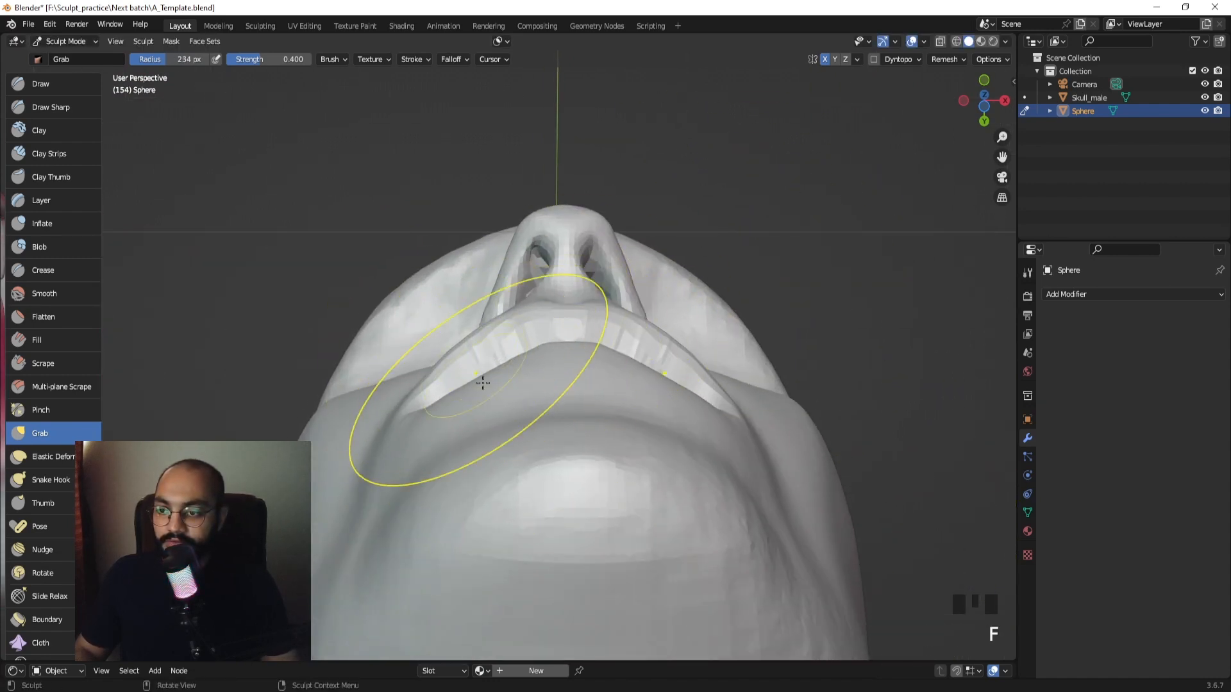
pyautogui.click(562, 370)
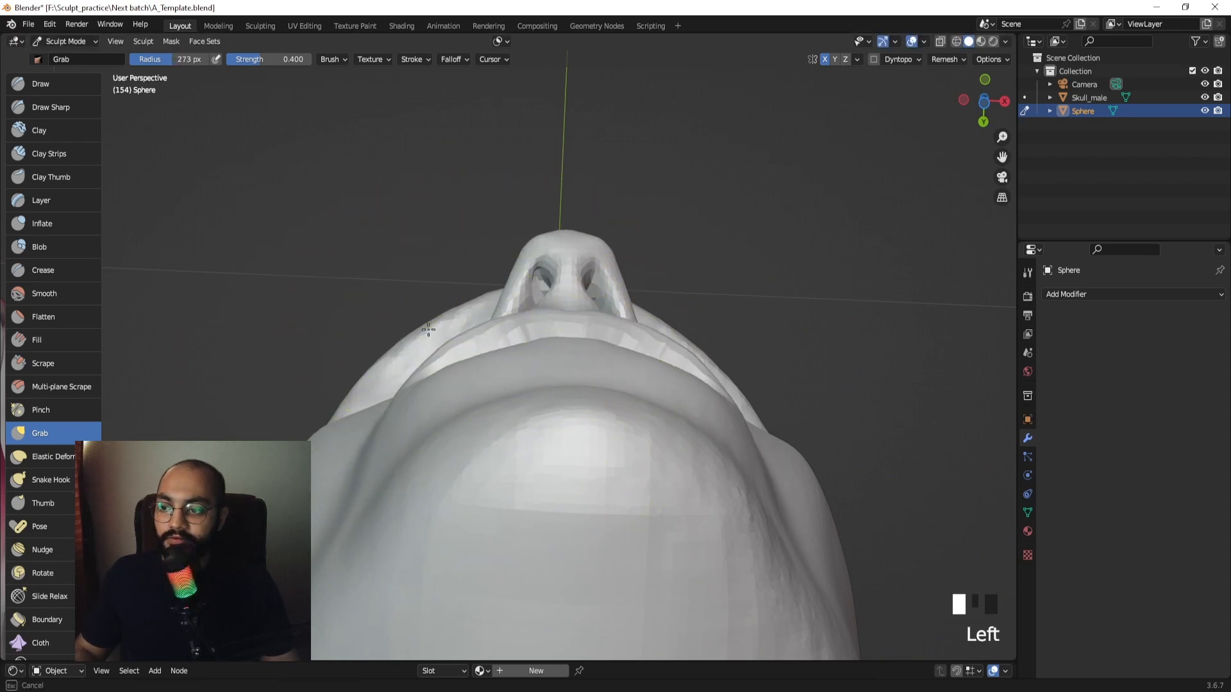
pyautogui.moveTo(449, 301); pyautogui.dragTo(549, 462, button='middle')
pyautogui.moveTo(549, 397)
pyautogui.keyDown('ctrl'); pyautogui.mouseDown(button='middle')
pyautogui.moveTo(536, 445)
pyautogui.moveTo(561, 417)
pyautogui.moveTo(458, 386)
pyautogui.moveTo(508, 398)
pyautogui.moveTo(412, 439)
pyautogui.moveTo(558, 398)
pyautogui.moveTo(526, 327)
pyautogui.moveTo(563, 363)
pyautogui.mouseUp(button='middle'); pyautogui.keyUp('ctrl')
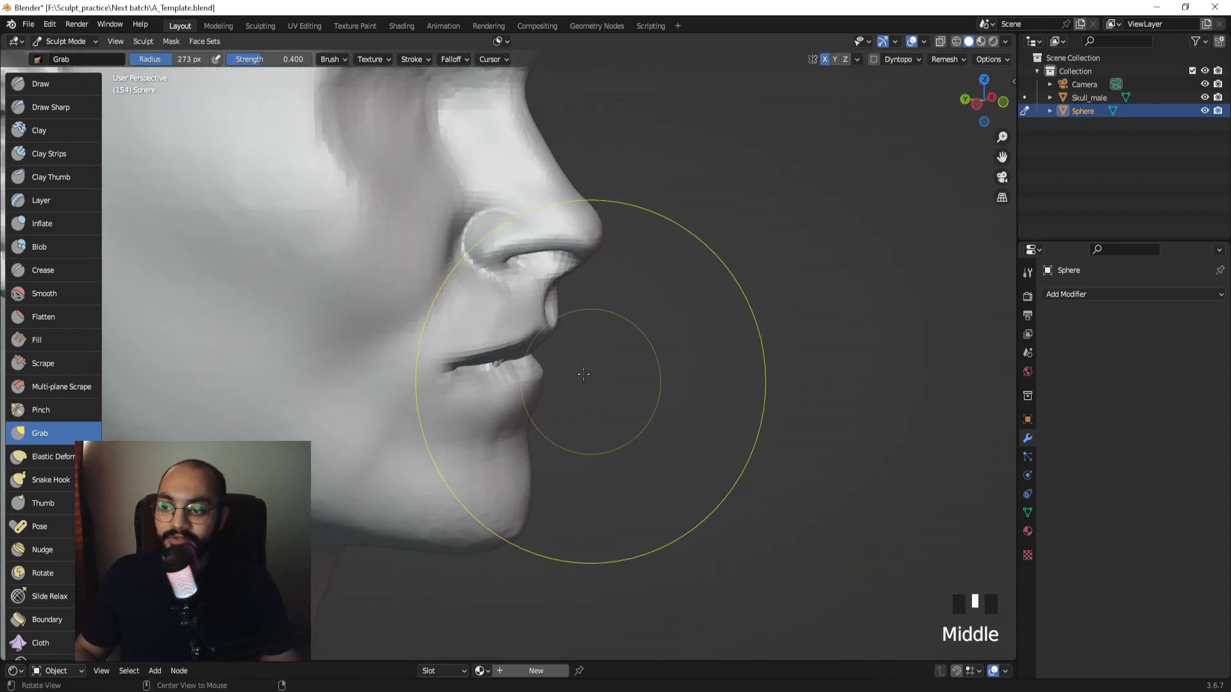
pyautogui.moveTo(441, 362)
pyautogui.mouseDown(button='middle')
pyautogui.moveTo(564, 385)
pyautogui.moveTo(475, 364)
pyautogui.moveTo(561, 359)
pyautogui.mouseUp(button='middle')
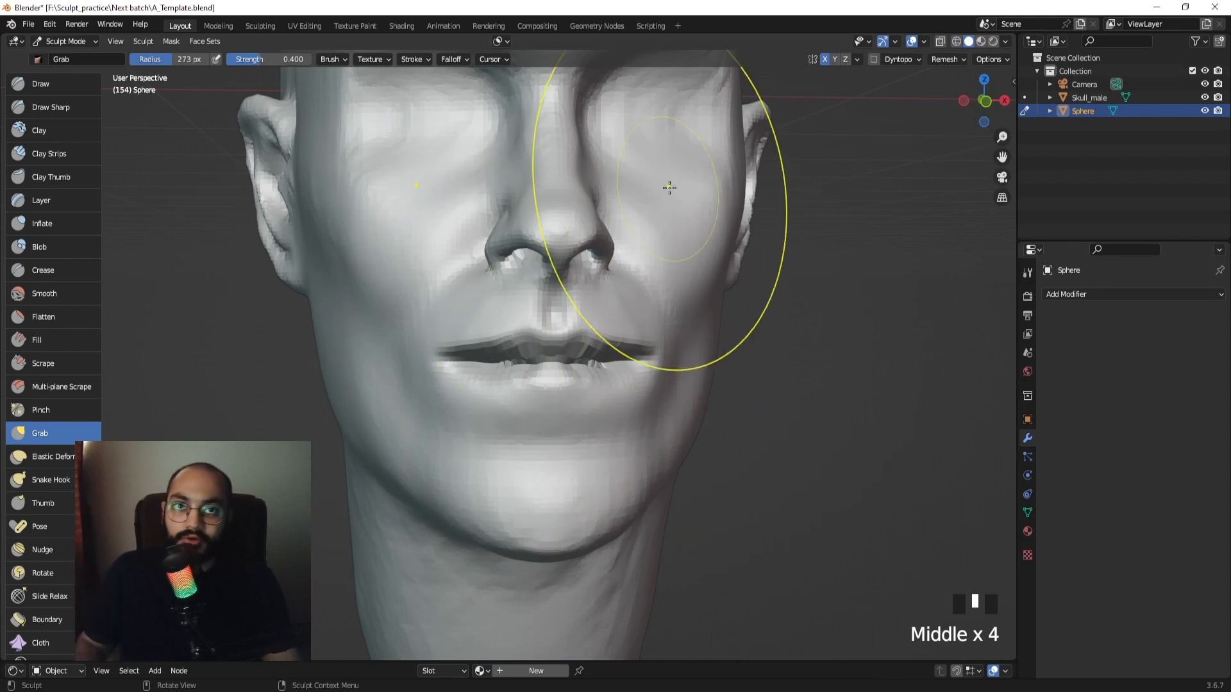
# Adjust the mouth corner in right side view with the Grab brush at 150 px and 127 px radius.
pyautogui.moveTo(511, 368)
pyautogui.keyDown('ctrl'); pyautogui.mouseDown(button='middle')
pyautogui.moveTo(539, 385)
pyautogui.moveTo(609, 378)
pyautogui.moveTo(497, 348)
pyautogui.moveTo(533, 388)
pyautogui.moveTo(584, 353)
pyautogui.moveTo(587, 363)
pyautogui.moveTo(546, 372)
pyautogui.moveTo(540, 360)
pyautogui.mouseUp(button='middle'); pyautogui.keyUp('ctrl')
pyautogui.press('KP_3')
pyautogui.press('f')
pyautogui.click(449, 369)
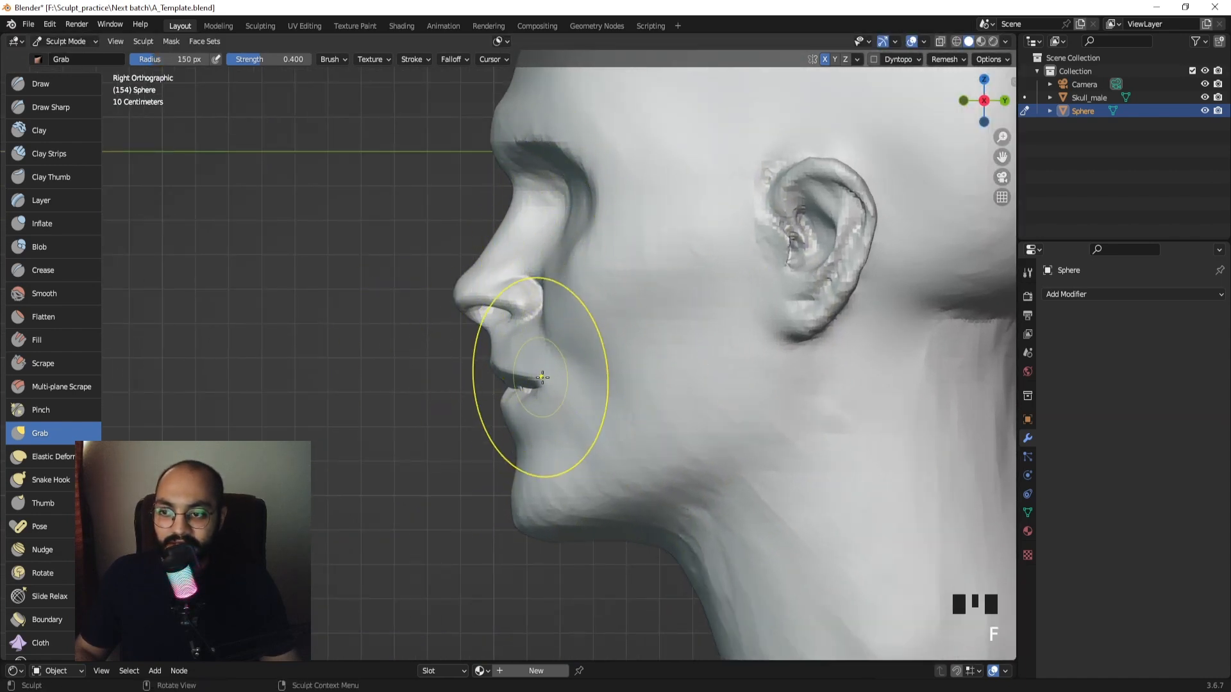
pyautogui.keyDown('ctrl'); pyautogui.moveTo(555, 374); pyautogui.dragTo(543, 397, button='middle'); pyautogui.keyUp('ctrl')
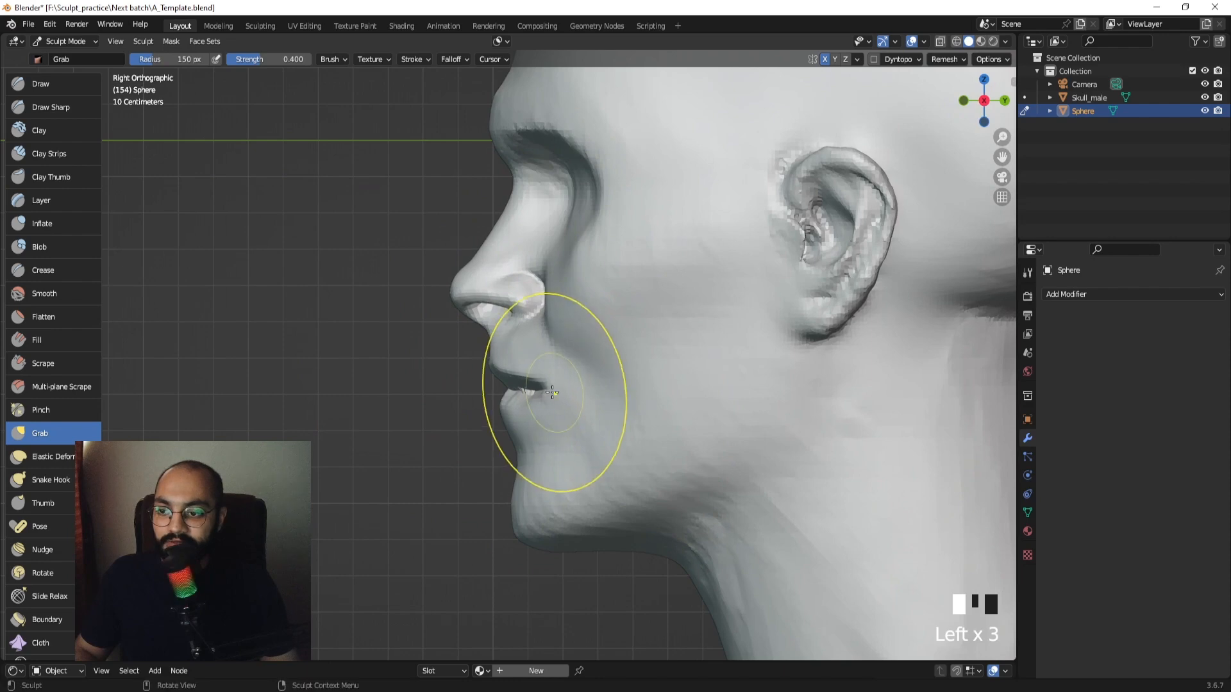
pyautogui.press('f')
pyautogui.click(540, 390)
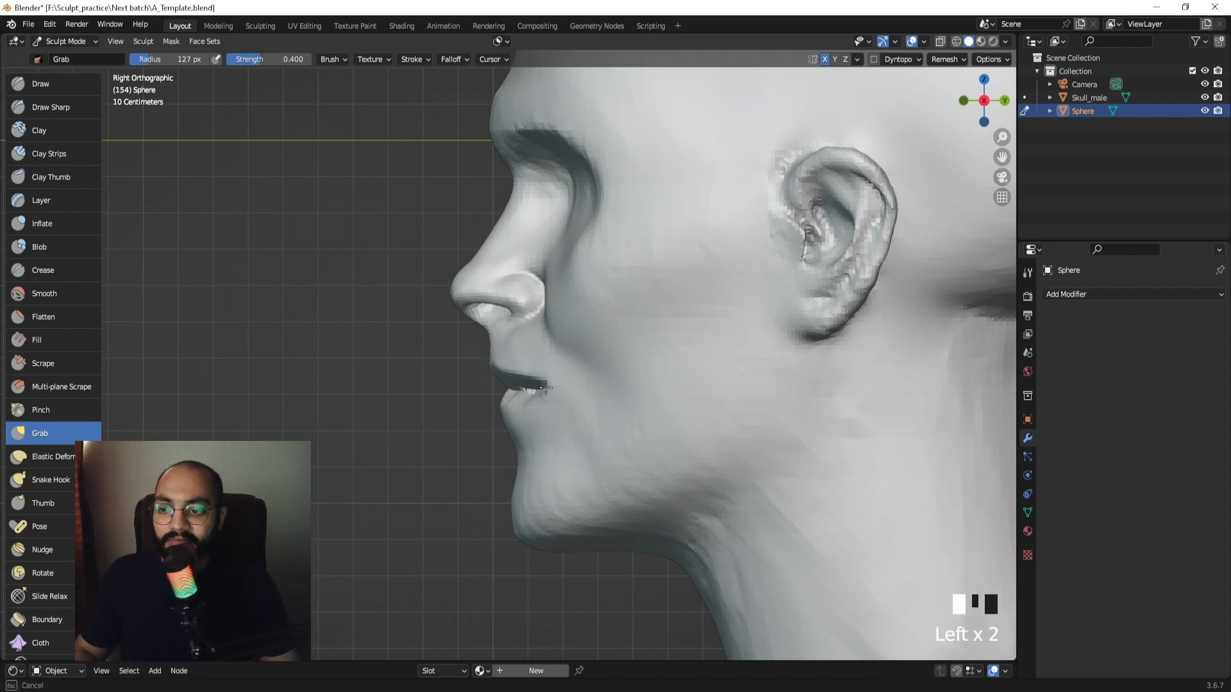
# Refine the lip curvature near the mouth corners from below the chin using the Grab brush at 156 px radius.
pyautogui.moveTo(546, 387)
pyautogui.mouseDown(button='middle')
pyautogui.moveTo(674, 289)
pyautogui.moveTo(480, 350)
pyautogui.moveTo(490, 372)
pyautogui.mouseUp(button='middle')
pyautogui.click(480, 387)
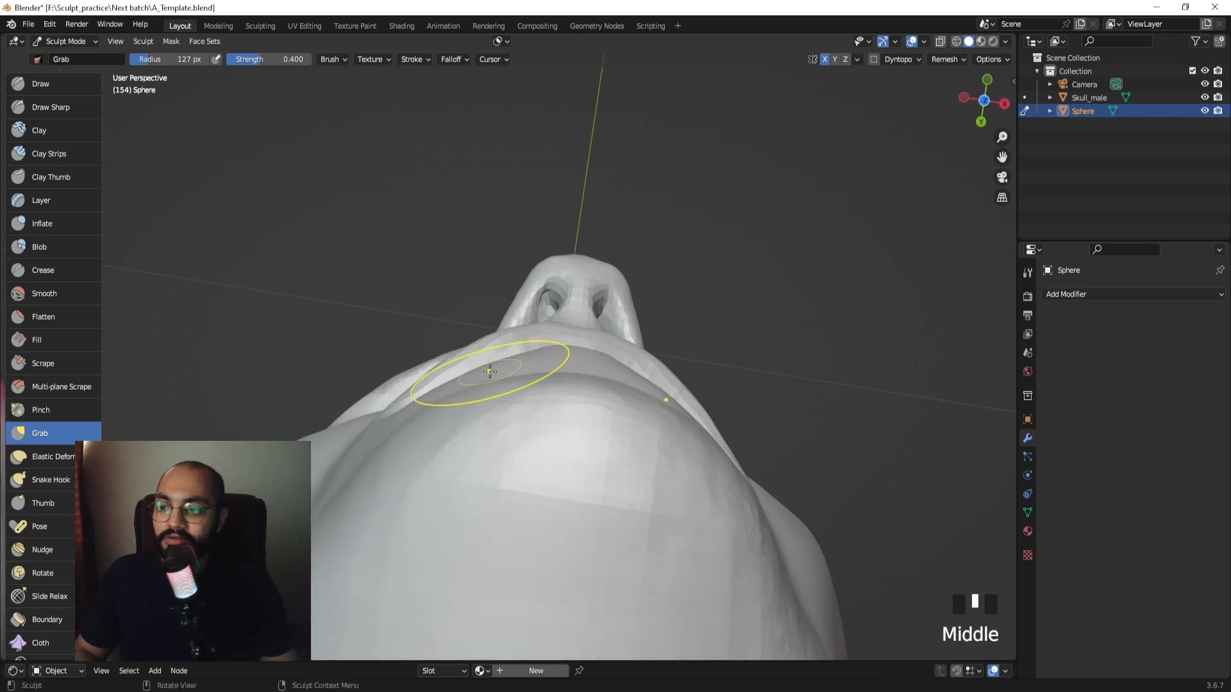
pyautogui.press('f')
pyautogui.click(502, 362)
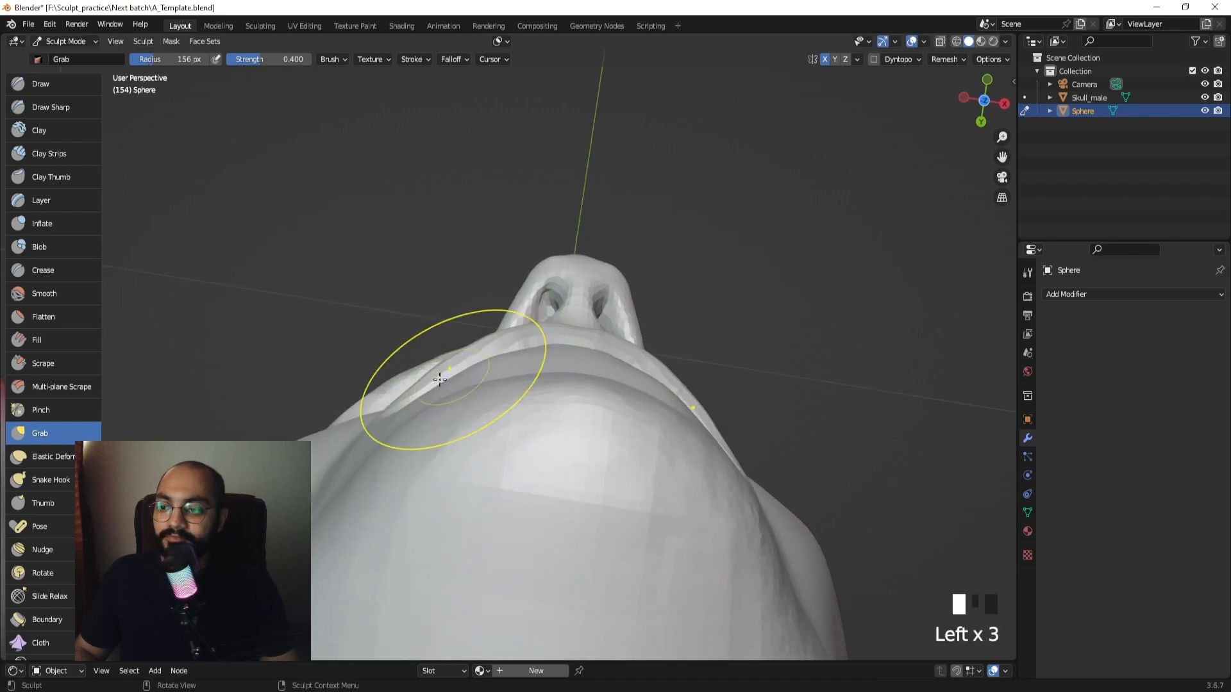
pyautogui.moveTo(390, 416); pyautogui.dragTo(536, 418, button='middle')
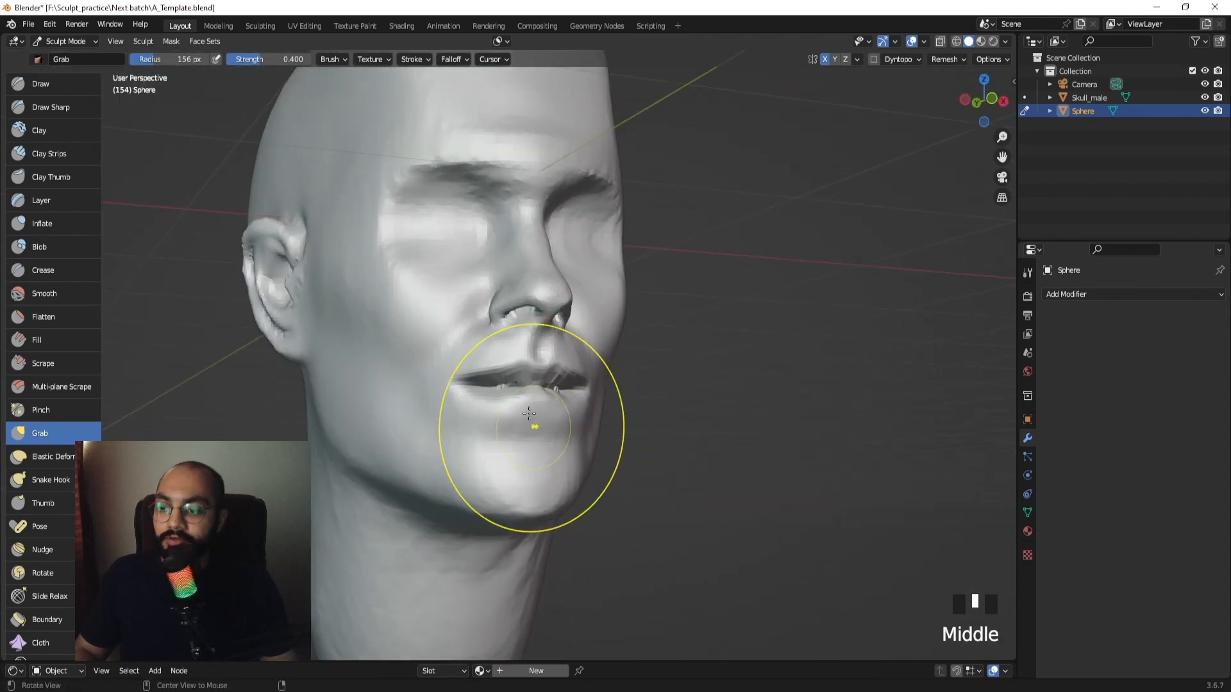
# Pull the mouth corners slightly downward in front view with the Grab brush at 173 px radius, undoing and redoing the first attempt.
pyautogui.press('KP_1')
pyautogui.keyDown('ctrl'); pyautogui.moveTo(421, 294); pyautogui.dragTo(541, 369, button='middle'); pyautogui.keyUp('ctrl')
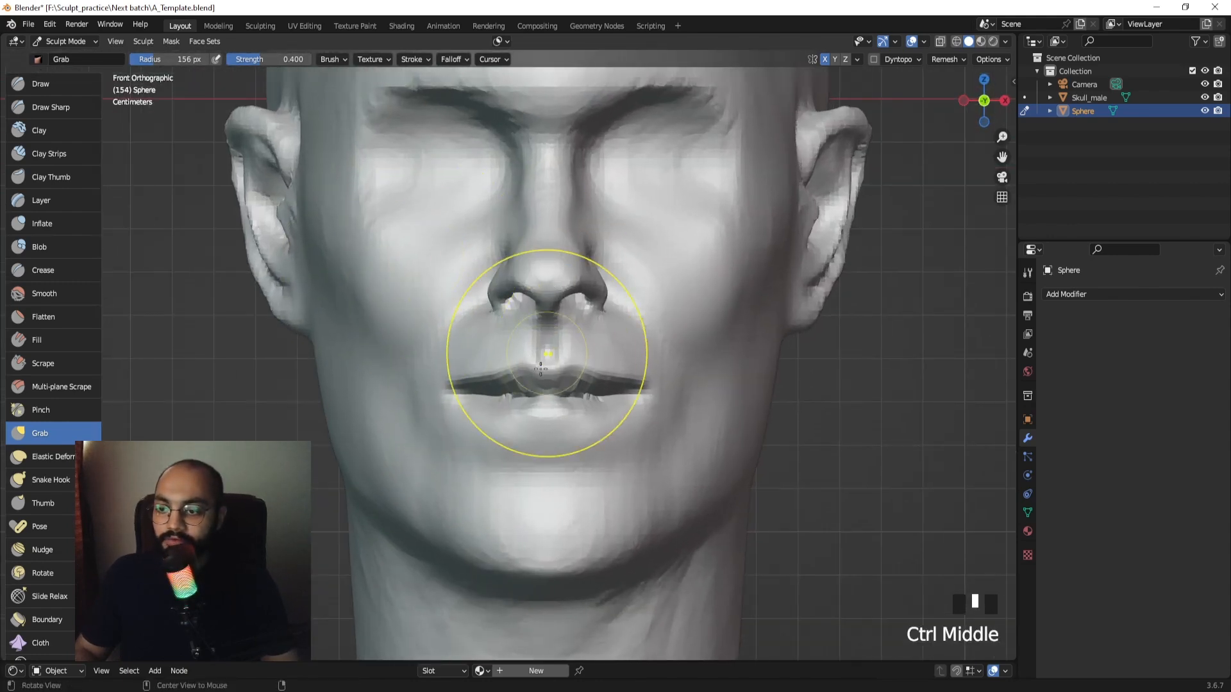
pyautogui.keyDown('ctrl'); pyautogui.moveTo(603, 404); pyautogui.dragTo(554, 359, button='middle'); pyautogui.keyUp('ctrl')
pyautogui.keyDown('ctrl'); pyautogui.moveTo(537, 400); pyautogui.dragTo(455, 413, button='middle'); pyautogui.keyUp('ctrl')
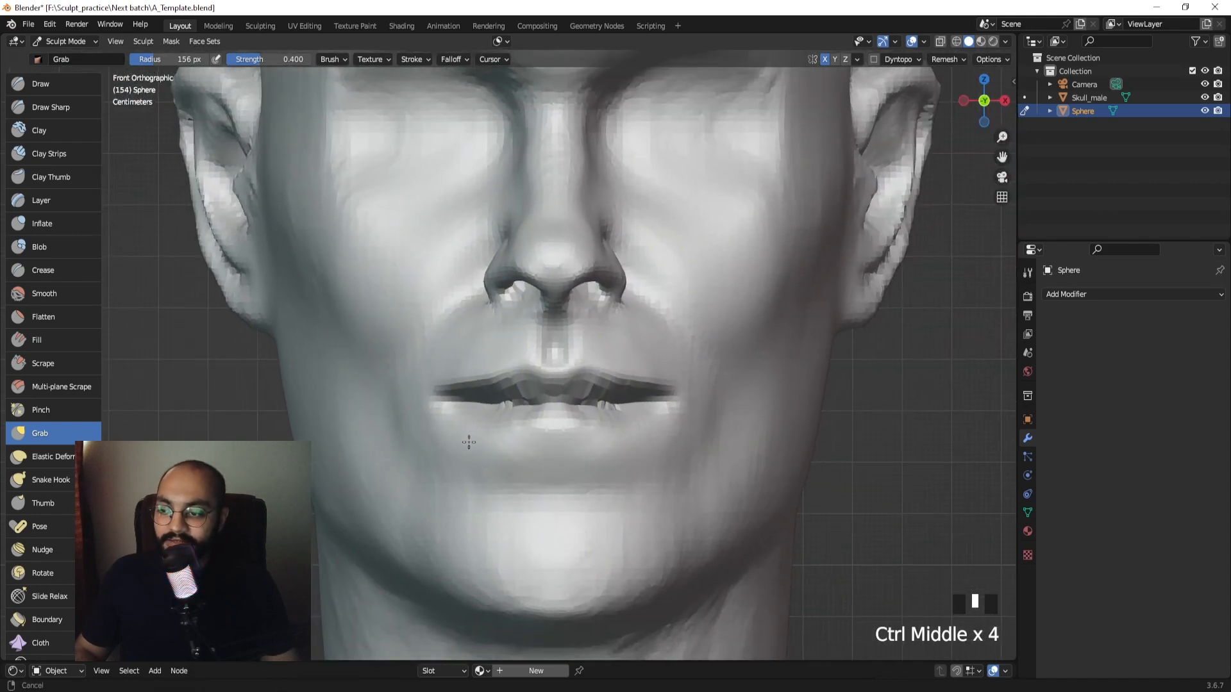
pyautogui.click(431, 395)
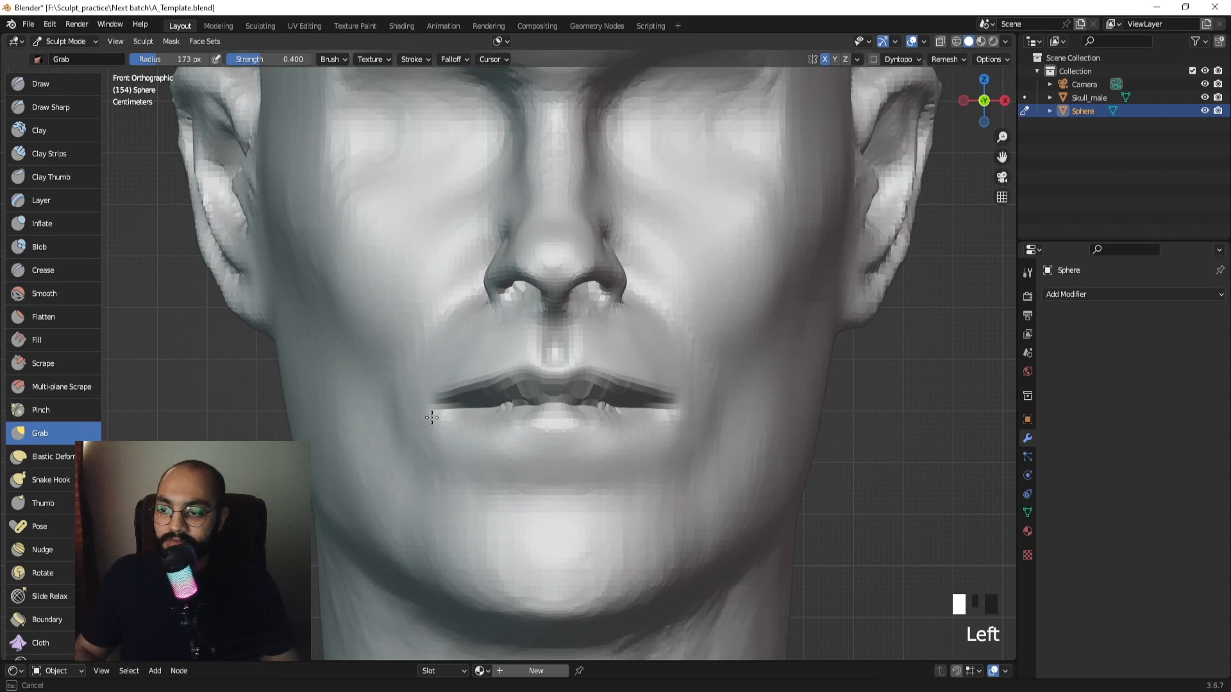
pyautogui.hotkey('ctrl', 'z')
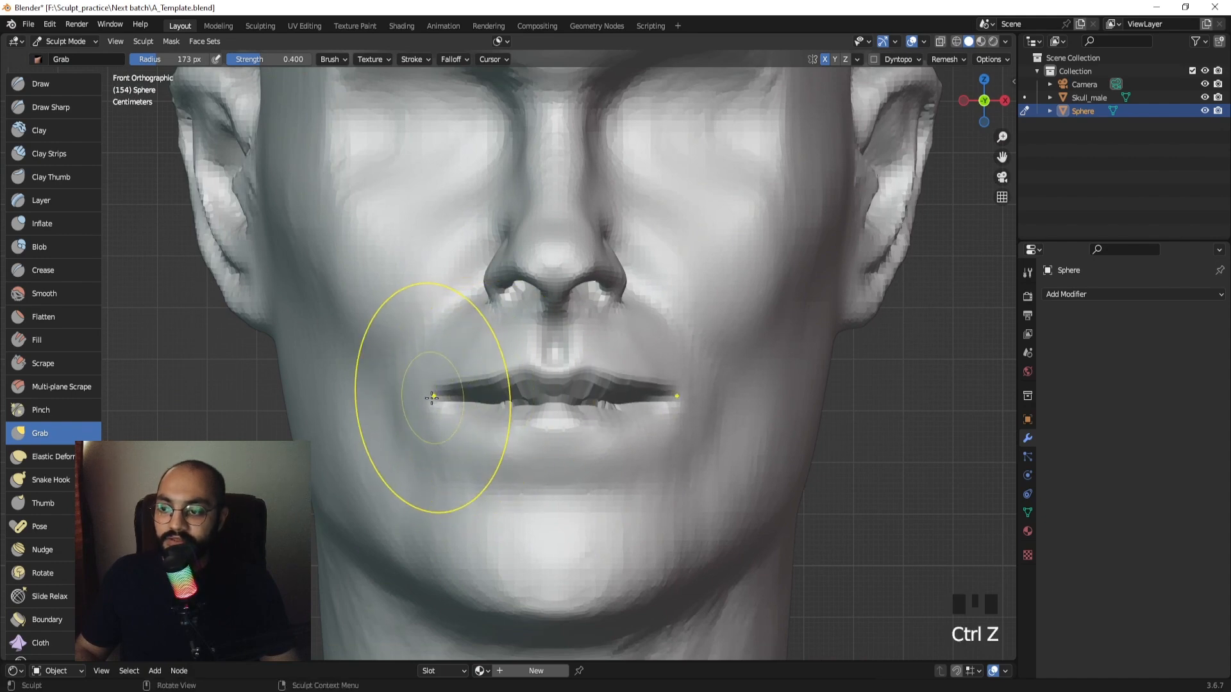
pyautogui.moveTo(431, 398); pyautogui.dragTo(428, 393)
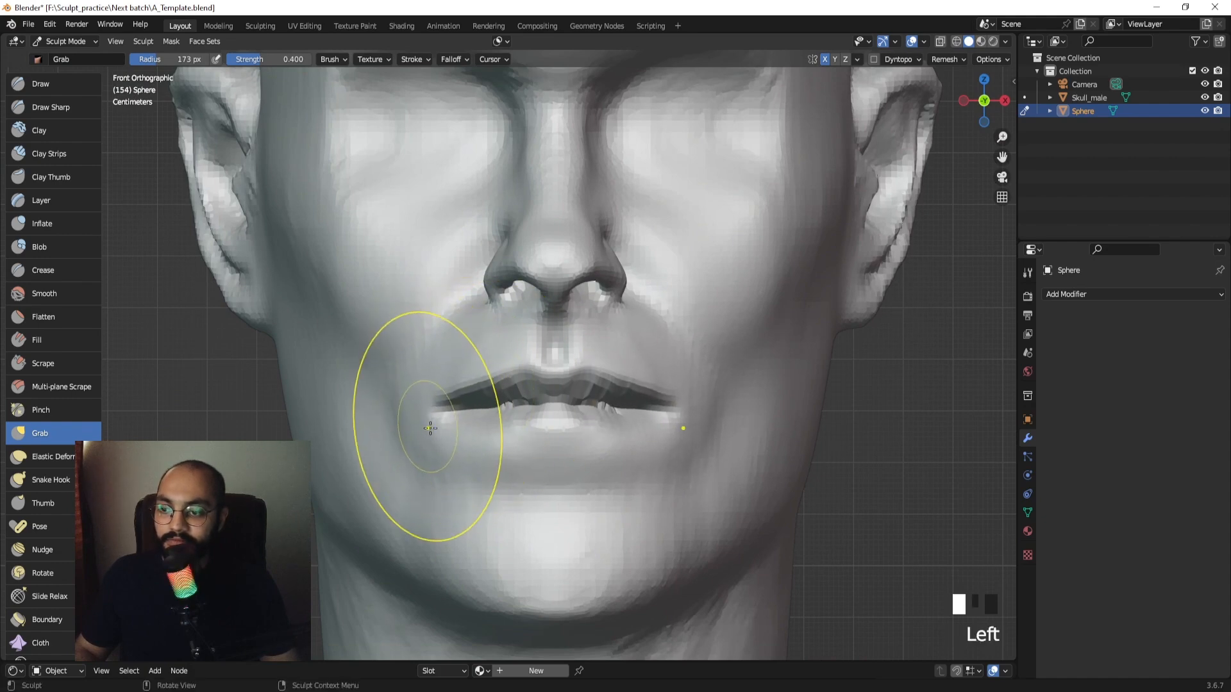
pyautogui.moveTo(430, 428); pyautogui.dragTo(481, 428, button='middle')
pyautogui.keyDown('ctrl'); pyautogui.moveTo(481, 428); pyautogui.dragTo(467, 399, button='middle'); pyautogui.keyUp('ctrl')
pyautogui.moveTo(467, 398); pyautogui.dragTo(497, 408, button='middle')
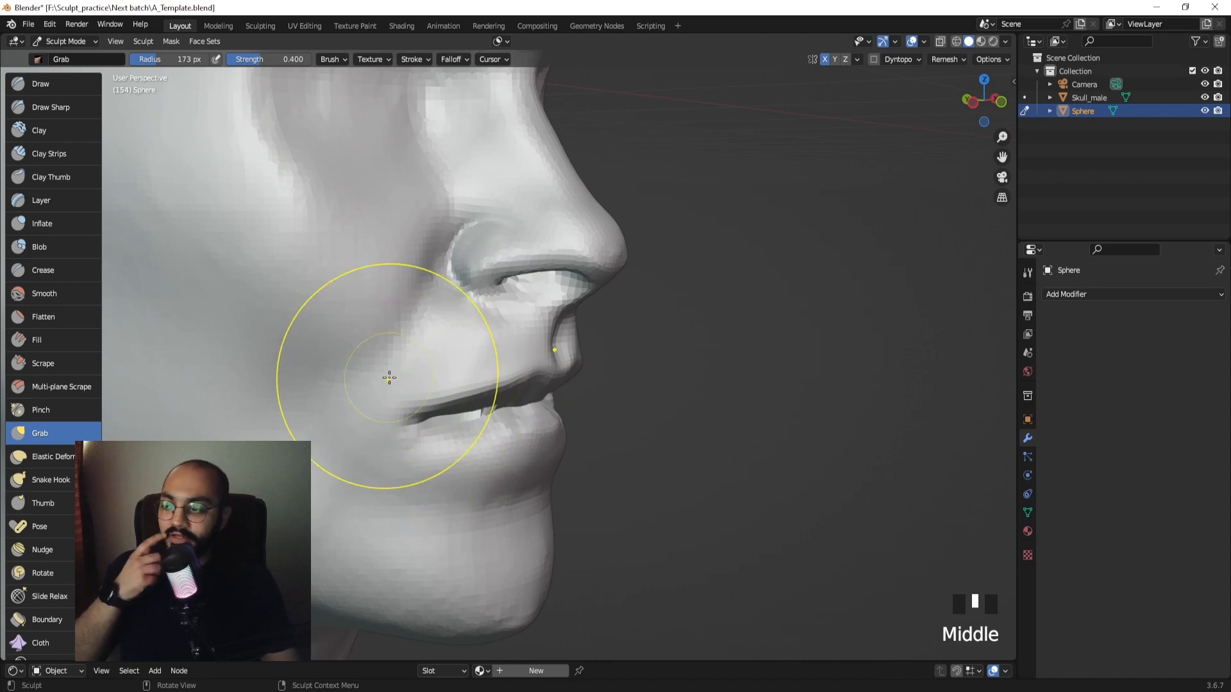
# Build up a short vertical ridge beside the mouth corner with the Clay Strips brush at 58 px radius.
pyautogui.click(58, 153)
pyautogui.press('f')
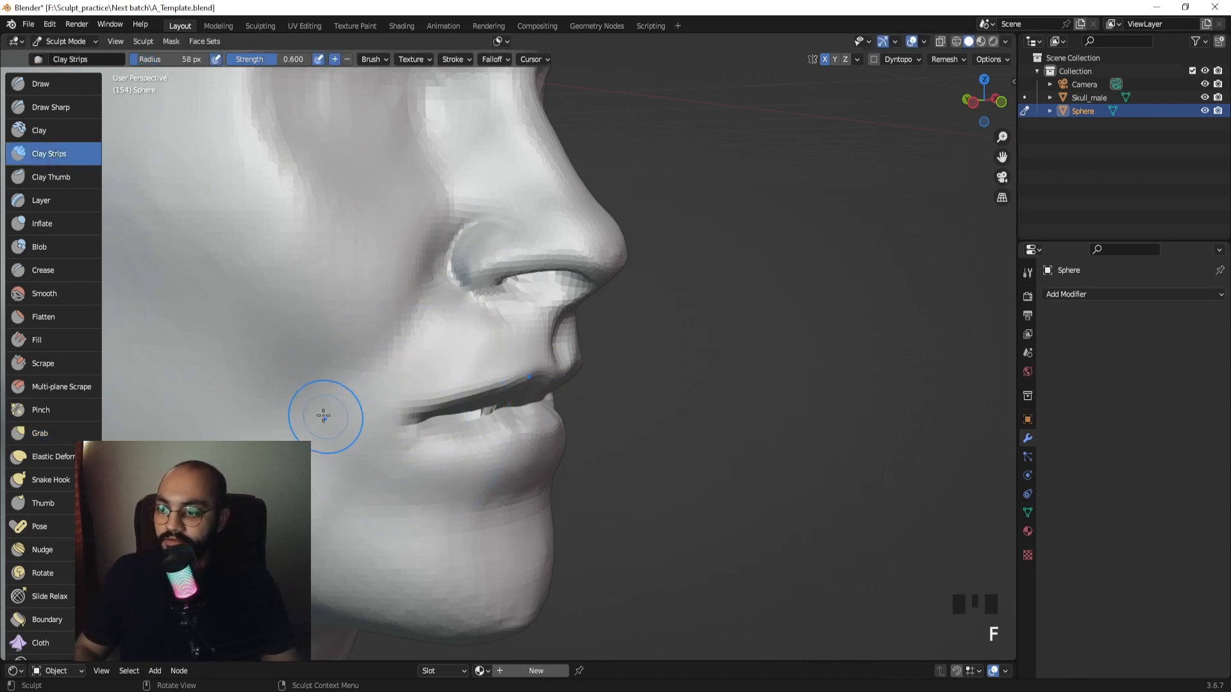
pyautogui.click(322, 412)
pyautogui.moveTo(322, 412)
pyautogui.keyDown('ctrl'); pyautogui.mouseDown(button='middle')
pyautogui.moveTo(399, 408)
pyautogui.moveTo(451, 382)
pyautogui.mouseUp(button='middle'); pyautogui.keyUp('ctrl')
pyautogui.moveTo(419, 389); pyautogui.dragTo(413, 435)
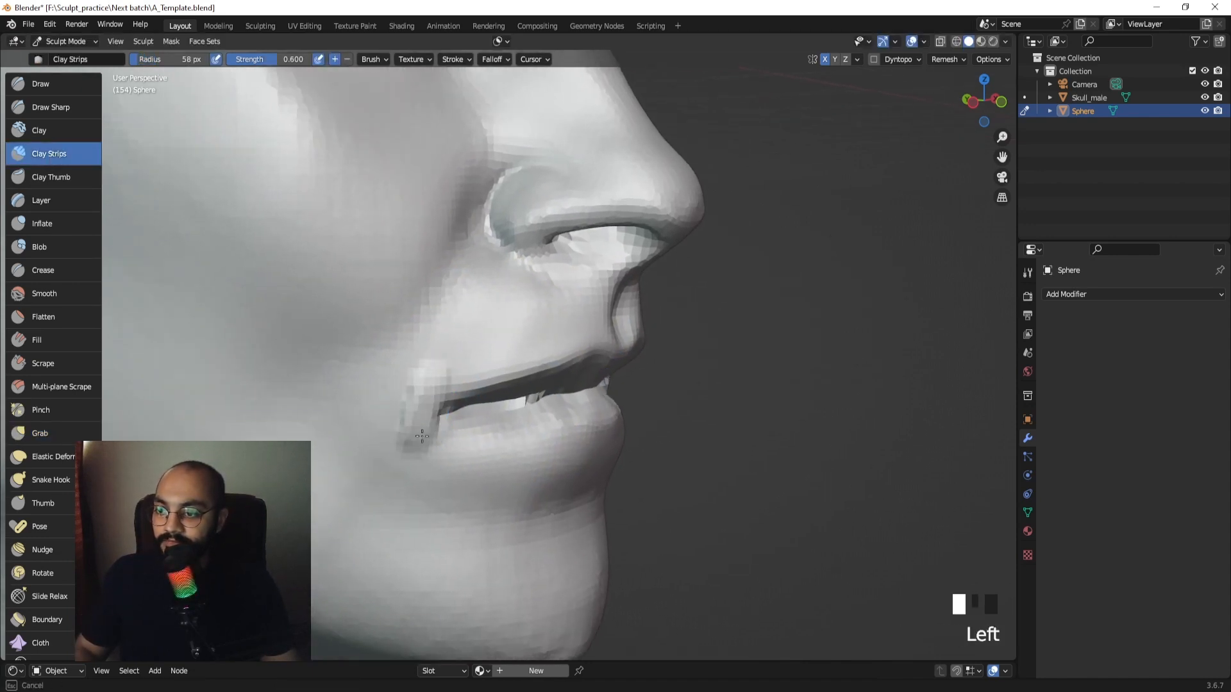
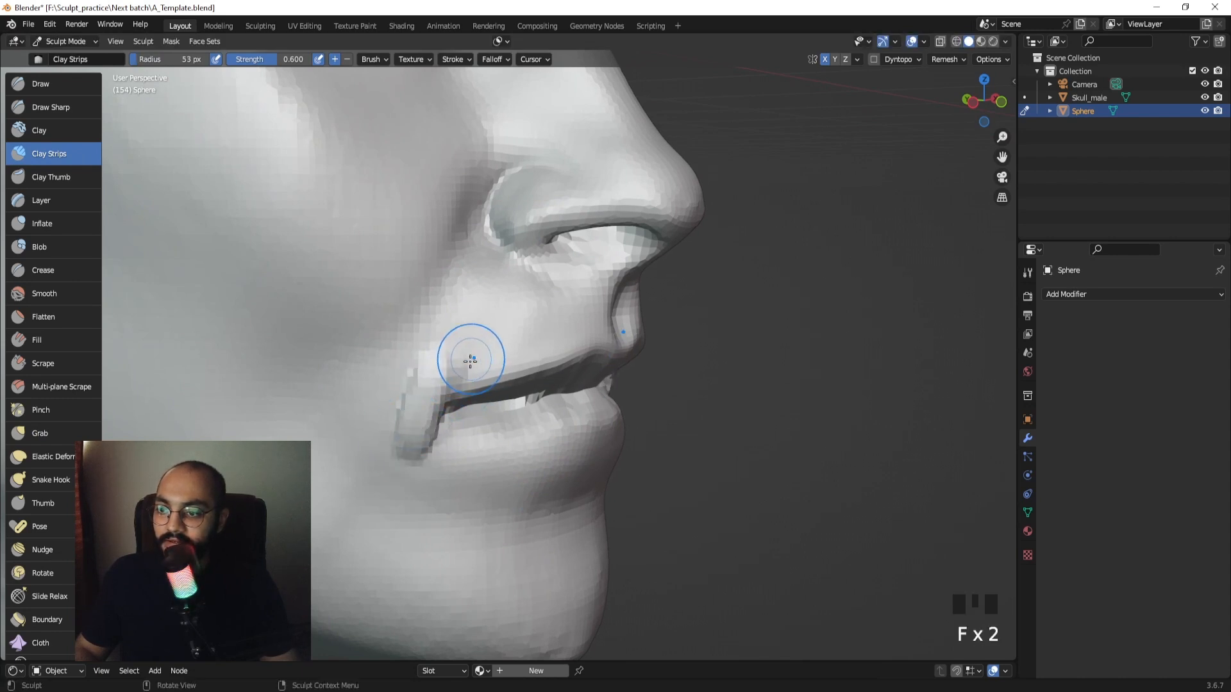
# Smooth the added clay around the mouth corner and beneath it into the cheek at 106 px radius.
pyautogui.moveTo(479, 369)
pyautogui.mouseDown(button='middle')
pyautogui.moveTo(397, 366)
pyautogui.moveTo(470, 360)
pyautogui.mouseUp(button='middle')
pyautogui.press('f')
pyautogui.click(499, 356)
pyautogui.keyDown('shift'); pyautogui.moveTo(484, 350); pyautogui.dragTo(411, 388); pyautogui.keyUp('shift')
pyautogui.moveTo(410, 388)
pyautogui.keyDown('shift'); pyautogui.mouseDown()
pyautogui.moveTo(395, 441)
pyautogui.moveTo(412, 399)
pyautogui.mouseUp(); pyautogui.keyUp('shift')
pyautogui.keyDown('shift'); pyautogui.click(412, 398); pyautogui.keyUp('shift')
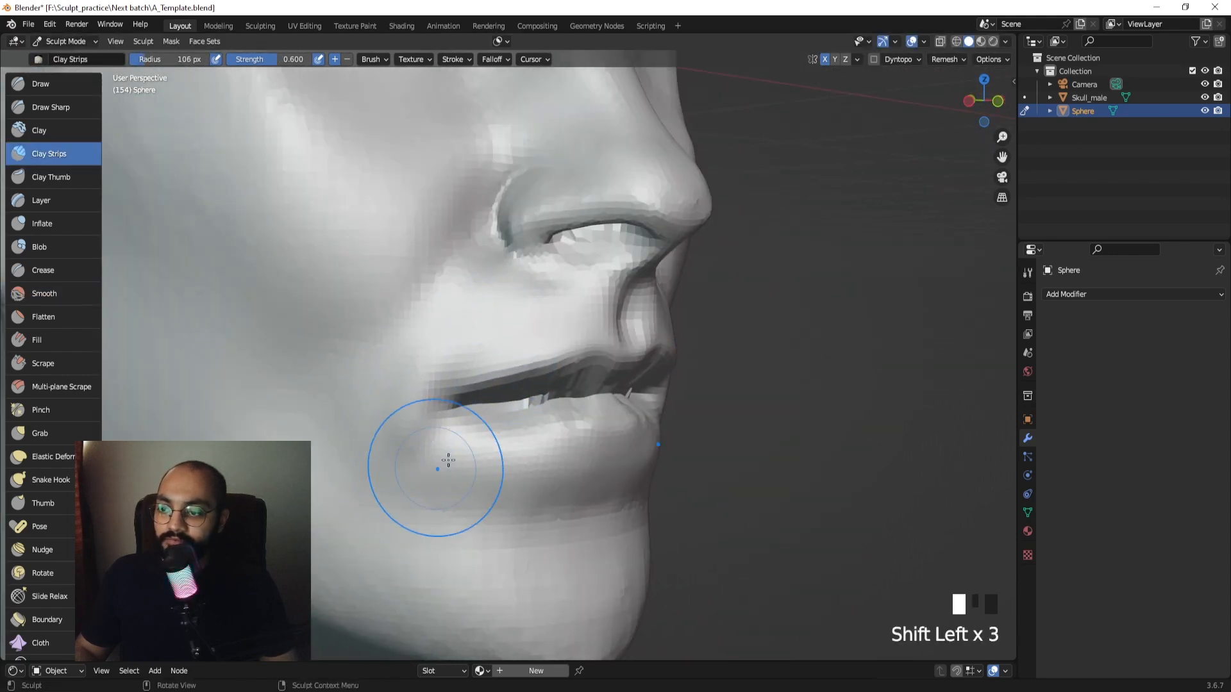
pyautogui.moveTo(412, 399)
pyautogui.mouseDown(button='middle')
pyautogui.moveTo(487, 411)
pyautogui.moveTo(413, 431)
pyautogui.mouseUp(button='middle')
pyautogui.keyDown('shift'); pyautogui.moveTo(412, 431); pyautogui.dragTo(411, 458); pyautogui.keyUp('shift')
pyautogui.moveTo(411, 459)
pyautogui.keyDown('ctrl'); pyautogui.mouseDown(button='middle')
pyautogui.moveTo(502, 457)
pyautogui.moveTo(449, 411)
pyautogui.moveTo(453, 371)
pyautogui.moveTo(471, 361)
pyautogui.mouseUp(button='middle'); pyautogui.keyUp('ctrl')
# Carve a crease at the mouth corner with the Crease brush at 45 px radius.
pyautogui.press('f')
pyautogui.click(43, 270)
pyautogui.press('f')
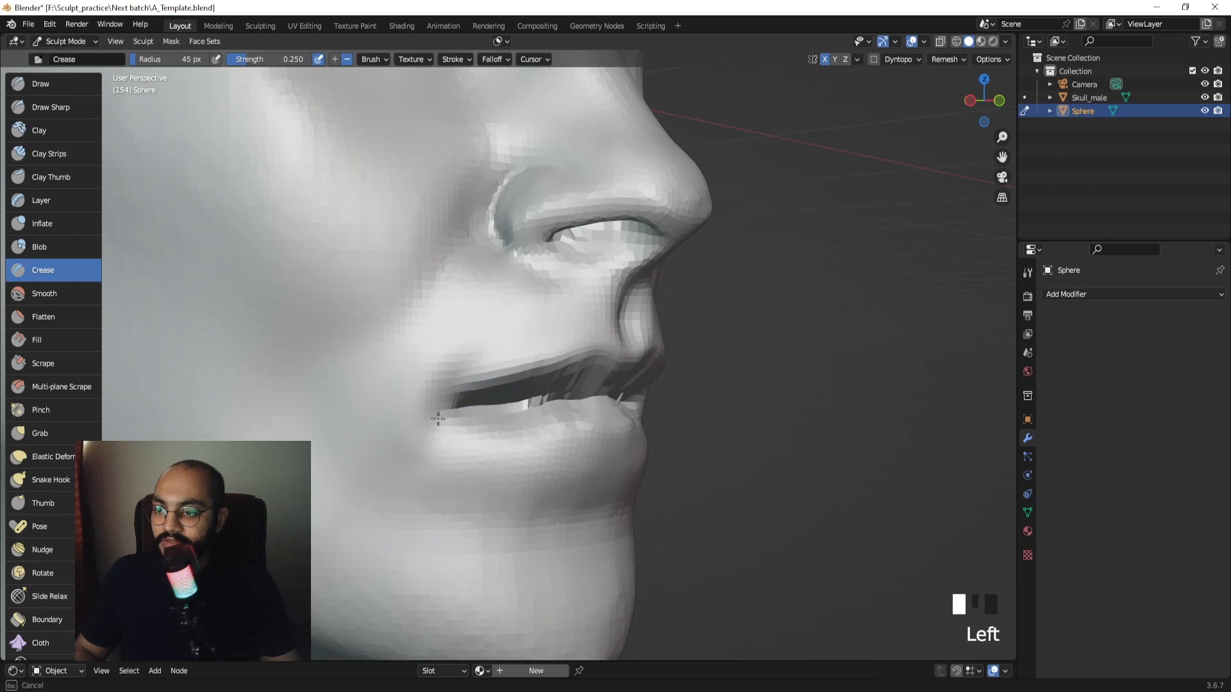
pyautogui.moveTo(483, 409); pyautogui.dragTo(466, 381, button='middle')
pyautogui.moveTo(466, 381); pyautogui.dragTo(449, 421)
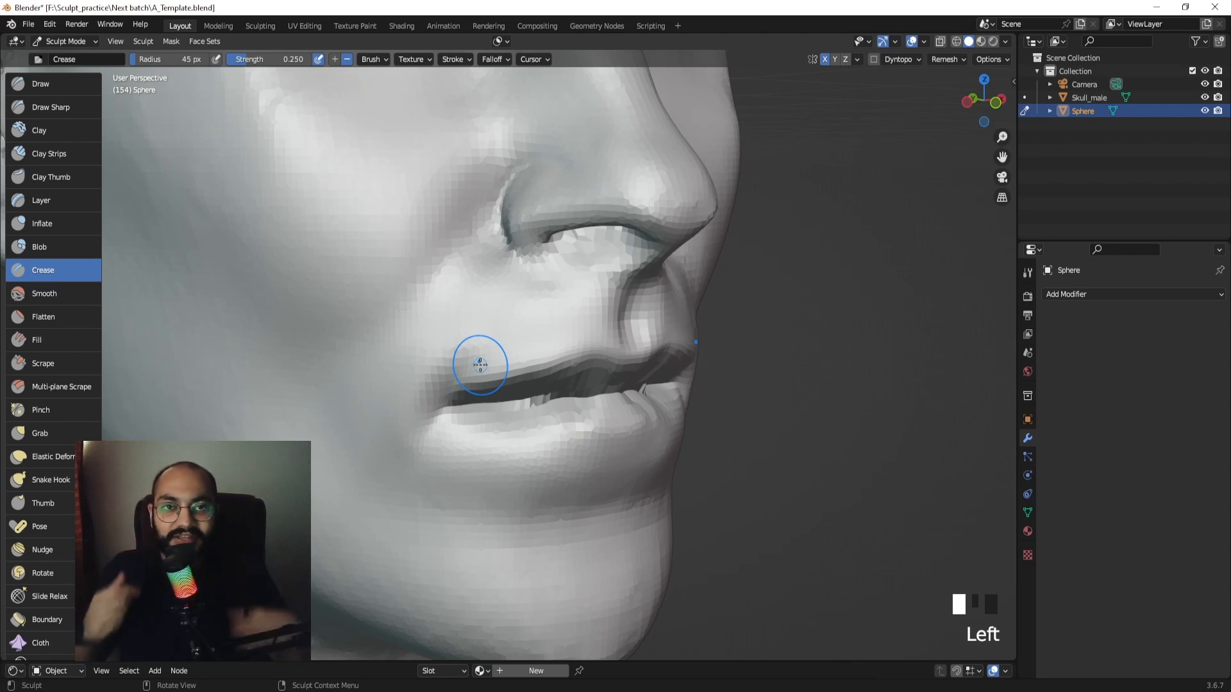
# Sharpen the upper edge of the lower lip along the mouth opening with the Crease brush at 44 px radius.
pyautogui.keyDown('ctrl'); pyautogui.moveTo(500, 429); pyautogui.dragTo(448, 362, button='middle'); pyautogui.keyUp('ctrl')
pyautogui.moveTo(483, 409); pyautogui.dragTo(441, 428, button='middle')
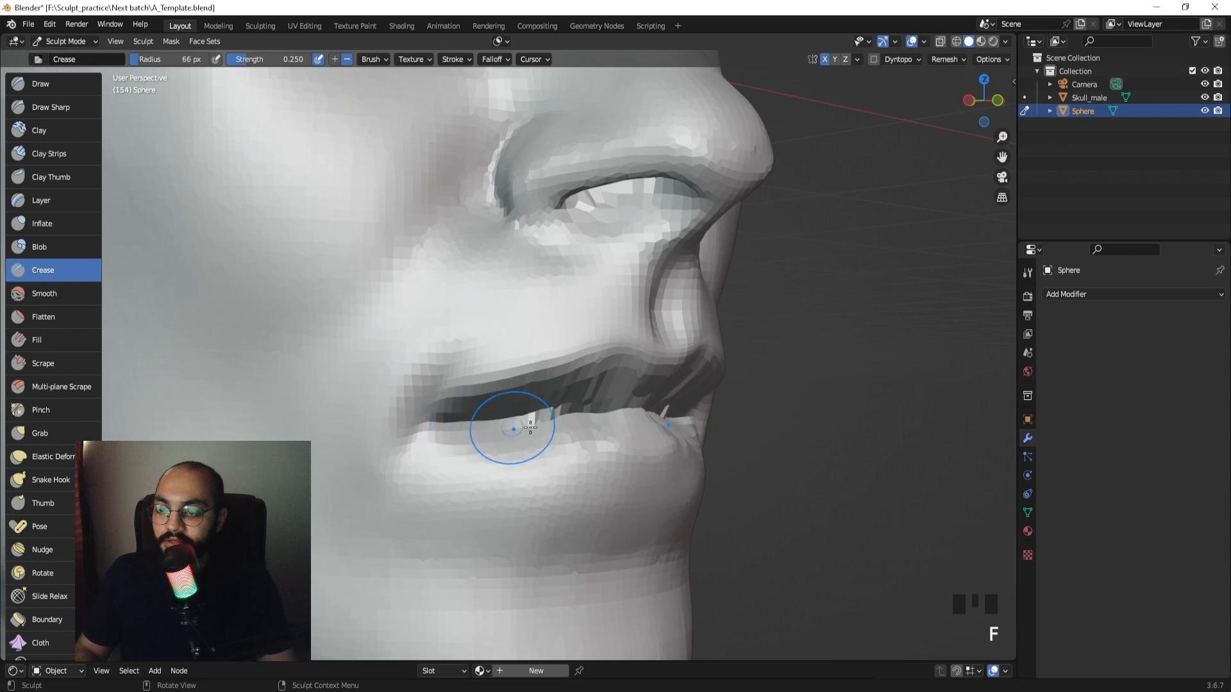
pyautogui.moveTo(530, 427); pyautogui.dragTo(477, 424, button='middle')
pyautogui.press('f')
pyautogui.click(452, 421)
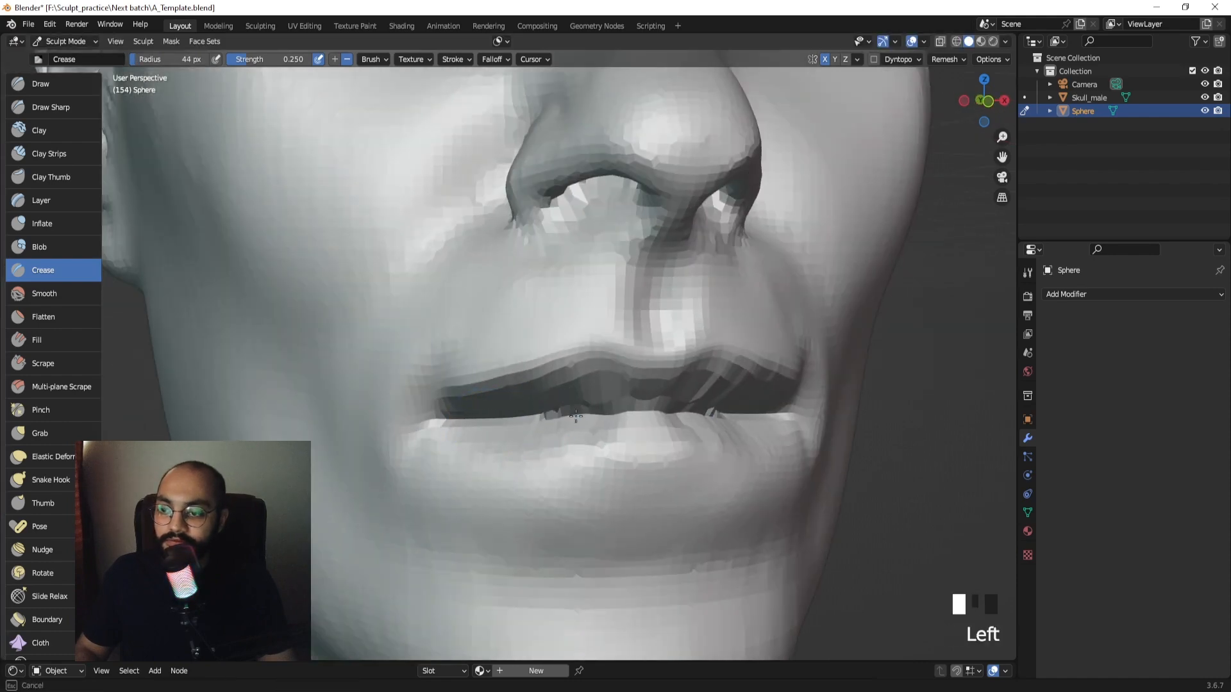
pyautogui.moveTo(484, 418); pyautogui.dragTo(564, 415)
pyautogui.moveTo(584, 414)
pyautogui.mouseDown(button='middle')
pyautogui.moveTo(541, 412)
pyautogui.moveTo(586, 423)
pyautogui.mouseUp(button='middle')
pyautogui.moveTo(585, 422); pyautogui.dragTo(555, 424)
pyautogui.moveTo(555, 424)
pyautogui.keyDown('ctrl'); pyautogui.mouseDown(button='middle')
pyautogui.moveTo(564, 396)
pyautogui.moveTo(552, 417)
pyautogui.moveTo(542, 341)
pyautogui.mouseUp(button='middle'); pyautogui.keyUp('ctrl')
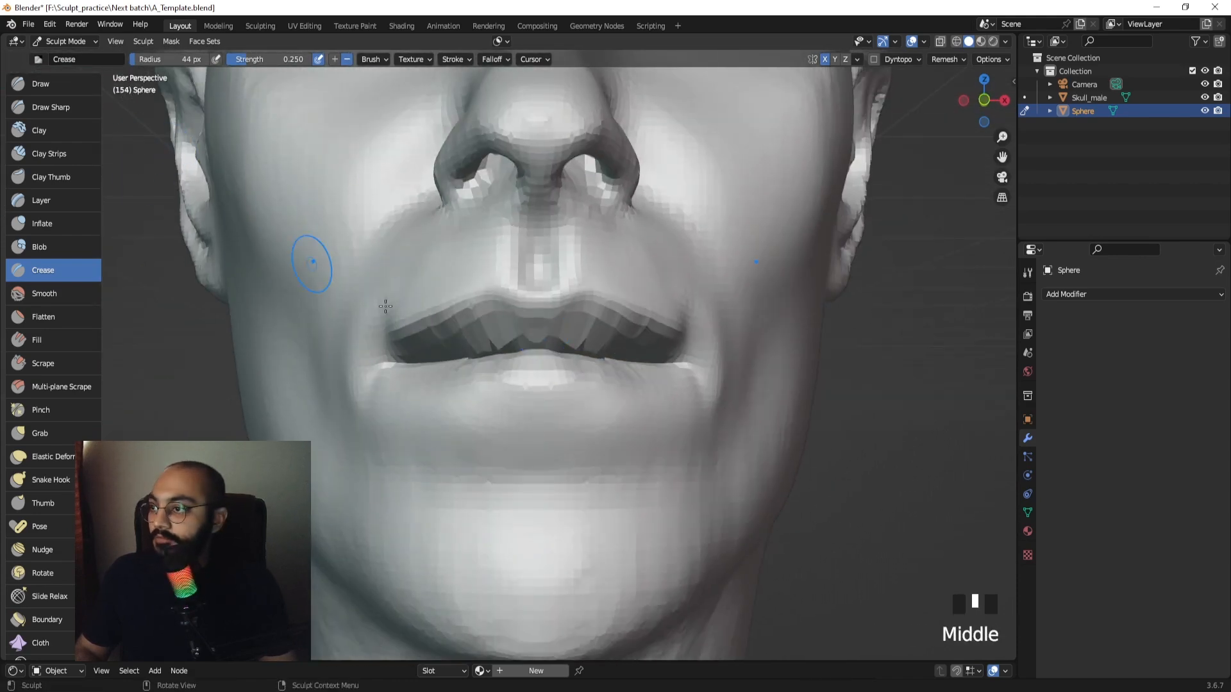
# Raise a ridge along the front of the lower lip with the inverted Draw Sharp brush at 91 px radius.
pyautogui.moveTo(386, 306); pyautogui.dragTo(610, 313, button='middle')
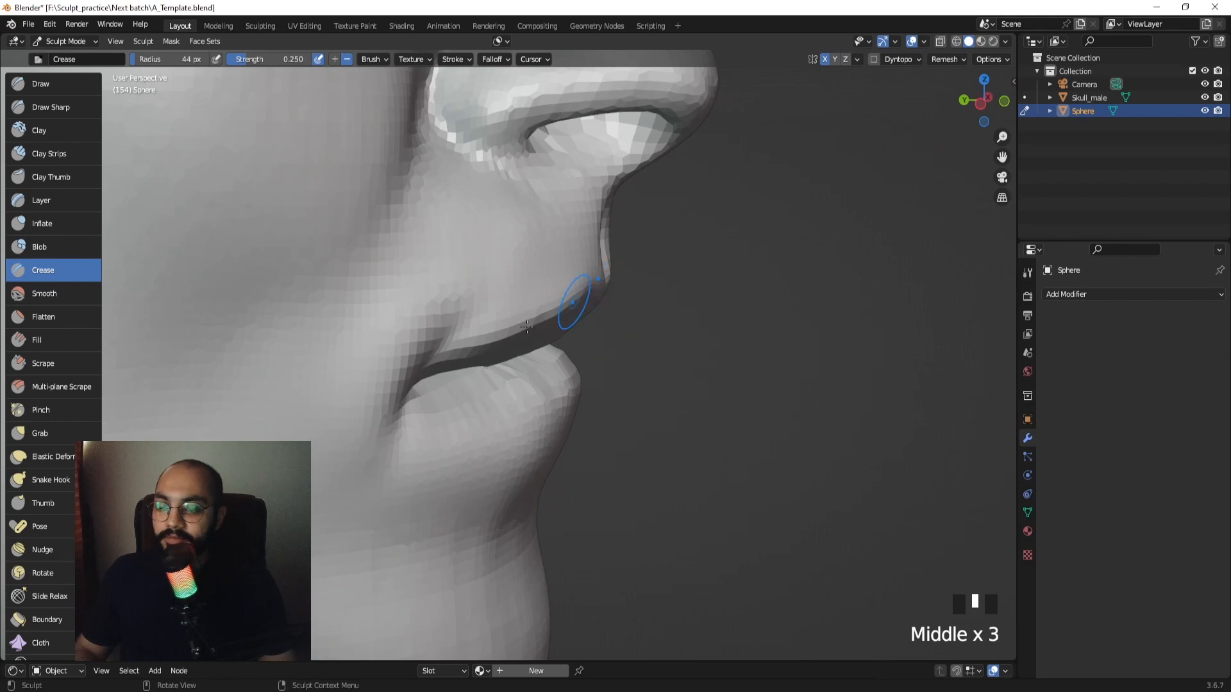
pyautogui.moveTo(527, 327)
pyautogui.mouseDown(button='middle')
pyautogui.moveTo(489, 388)
pyautogui.moveTo(554, 402)
pyautogui.moveTo(546, 385)
pyautogui.mouseUp(button='middle')
pyautogui.click(34, 109)
pyautogui.press('f')
pyautogui.click(582, 402)
pyautogui.moveTo(547, 385)
pyautogui.mouseDown(button='middle')
pyautogui.moveTo(540, 425)
pyautogui.moveTo(506, 413)
pyautogui.mouseUp(button='middle')
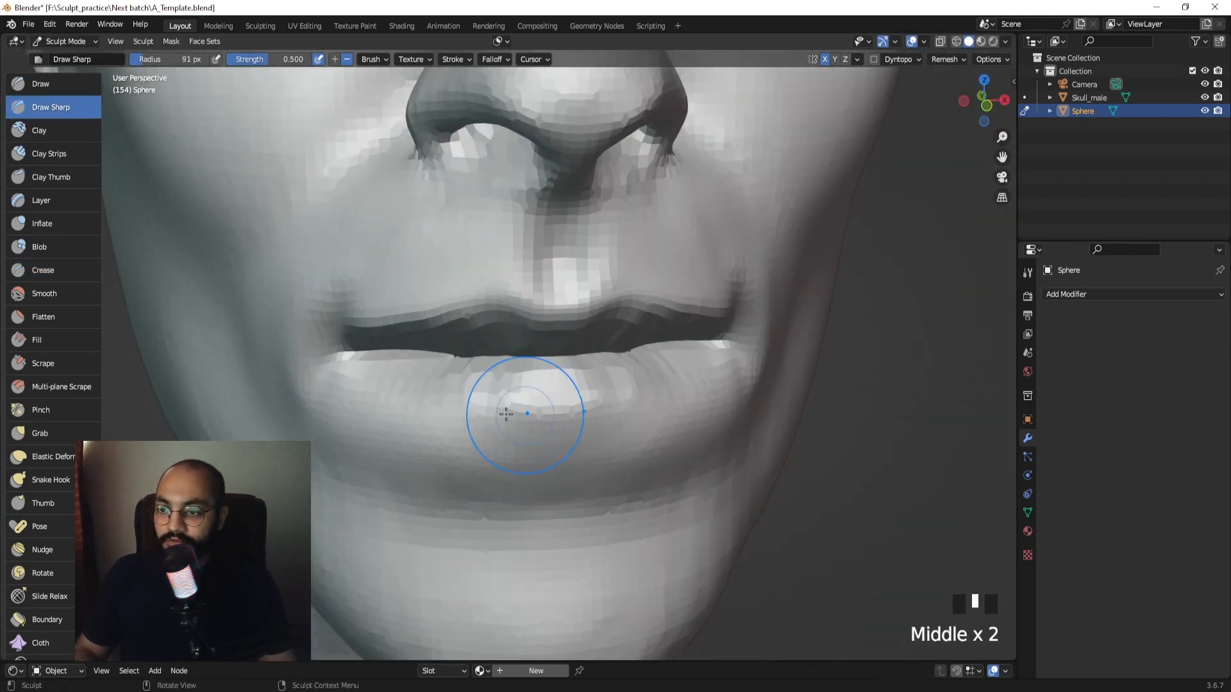
pyautogui.moveTo(583, 427); pyautogui.dragTo(628, 406, button='middle')
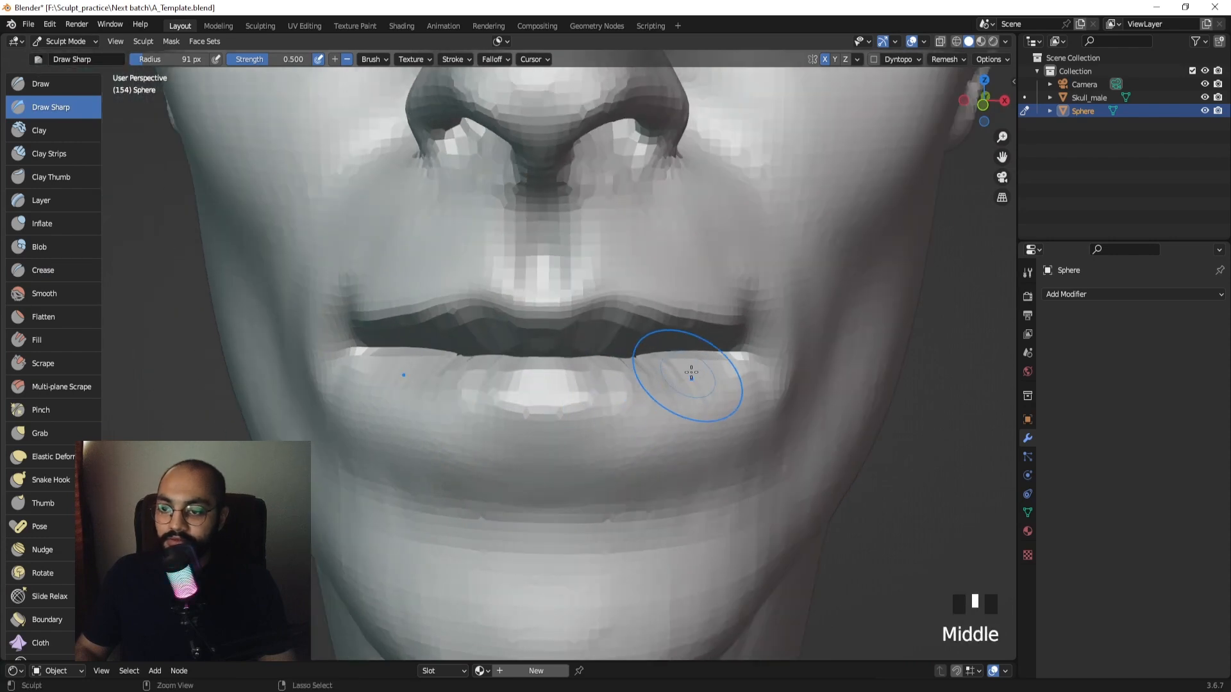
pyautogui.keyDown('ctrl'); pyautogui.moveTo(685, 386); pyautogui.dragTo(674, 411); pyautogui.keyUp('ctrl')
pyautogui.moveTo(622, 408)
pyautogui.mouseDown(button='middle')
pyautogui.moveTo(539, 402)
pyautogui.moveTo(581, 403)
pyautogui.mouseUp(button='middle')
pyautogui.keyDown('ctrl'); pyautogui.moveTo(529, 401); pyautogui.dragTo(487, 413); pyautogui.keyUp('ctrl')
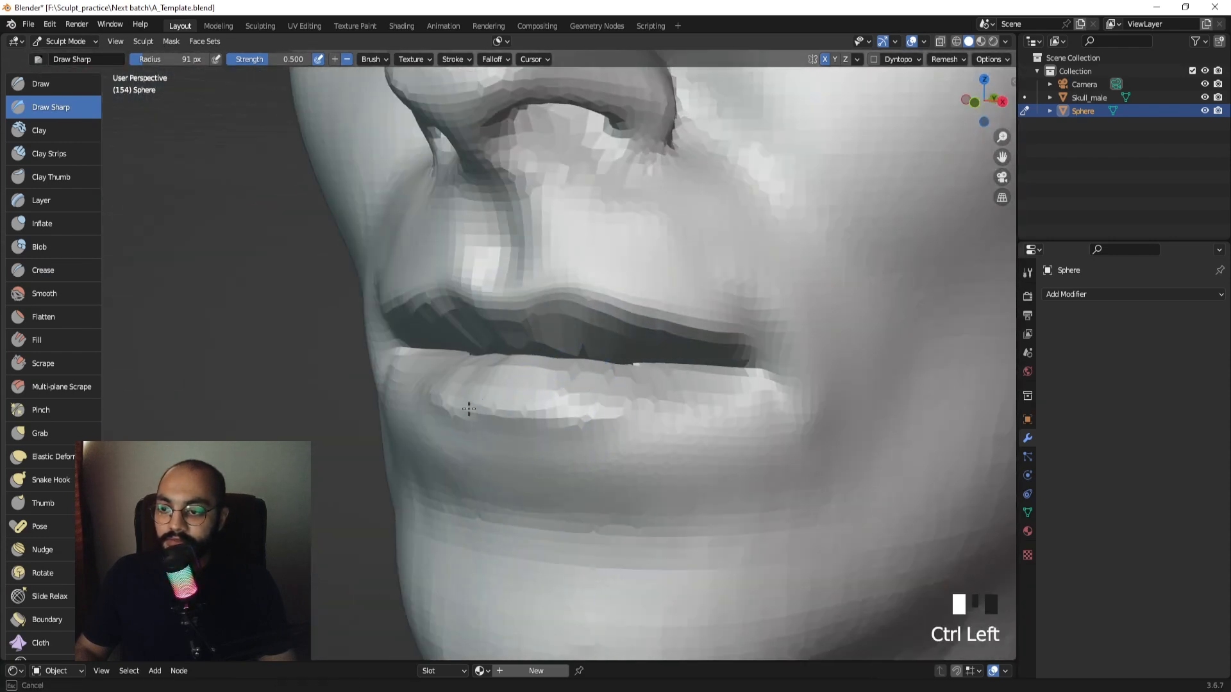
# Smooth the raised ridge across the lower lip, reducing the brush radius to 71 px for the center.
pyautogui.moveTo(481, 414); pyautogui.dragTo(543, 423, button='middle')
pyautogui.keyDown('shift'); pyautogui.moveTo(538, 420); pyautogui.dragTo(516, 417); pyautogui.keyUp('shift')
pyautogui.keyDown('shift'); pyautogui.moveTo(538, 418); pyautogui.dragTo(500, 415); pyautogui.keyUp('shift')
pyautogui.moveTo(500, 415); pyautogui.dragTo(542, 413, button='middle')
pyautogui.keyDown('shift'); pyautogui.moveTo(516, 408); pyautogui.dragTo(540, 418); pyautogui.keyUp('shift')
pyautogui.moveTo(540, 418)
pyautogui.mouseDown(button='middle')
pyautogui.moveTo(621, 418)
pyautogui.moveTo(567, 372)
pyautogui.moveTo(554, 390)
pyautogui.mouseUp(button='middle')
pyautogui.press('f')
pyautogui.click(541, 393)
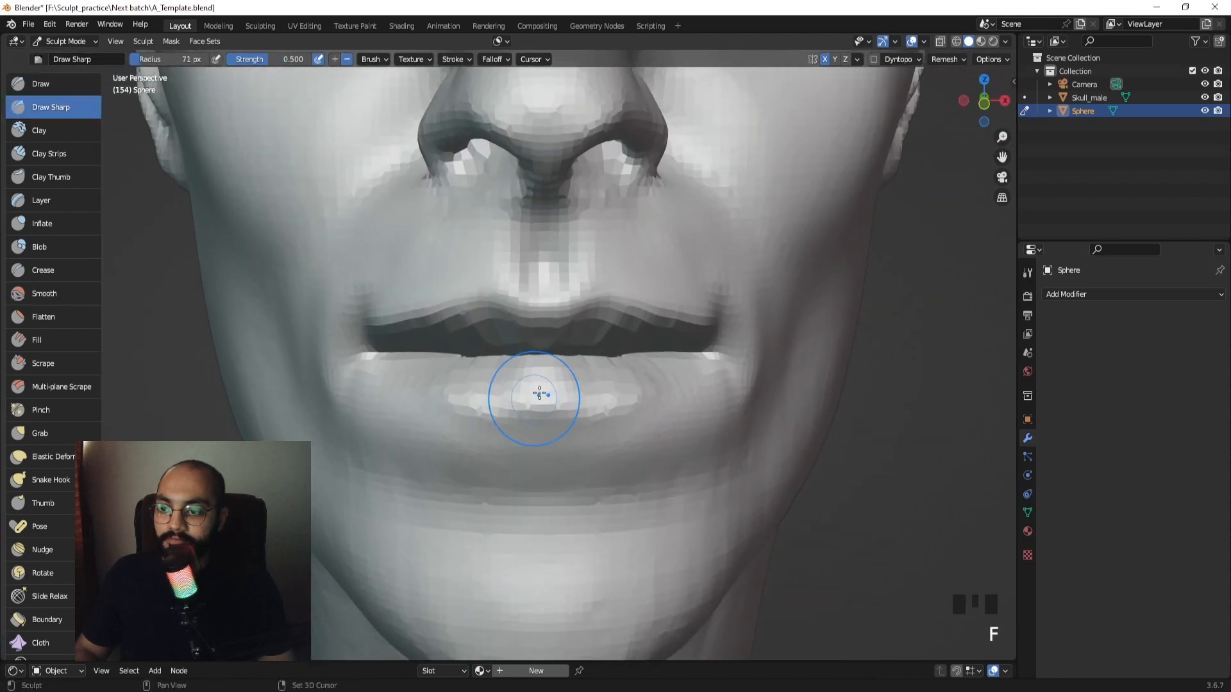
pyautogui.keyDown('shift'); pyautogui.moveTo(541, 394); pyautogui.dragTo(543, 411); pyautogui.keyUp('shift')
# Raise the lower lip's upper edge on both sides of its center with the Grab brush at 140 to 174 px radius.
pyautogui.moveTo(544, 413)
pyautogui.mouseDown(button='middle')
pyautogui.moveTo(542, 391)
pyautogui.moveTo(558, 404)
pyautogui.moveTo(530, 412)
pyautogui.moveTo(536, 358)
pyautogui.mouseUp(button='middle')
pyautogui.press('KP_1')
pyautogui.press('g')
pyautogui.press('f')
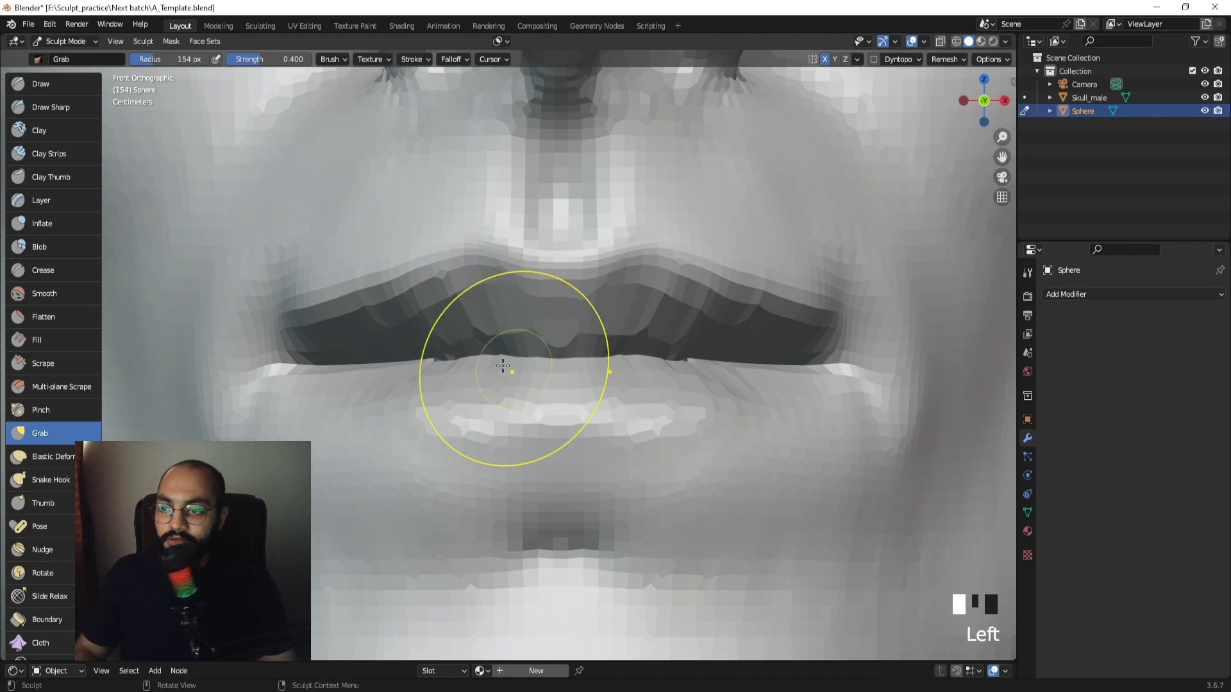
pyautogui.press('f')
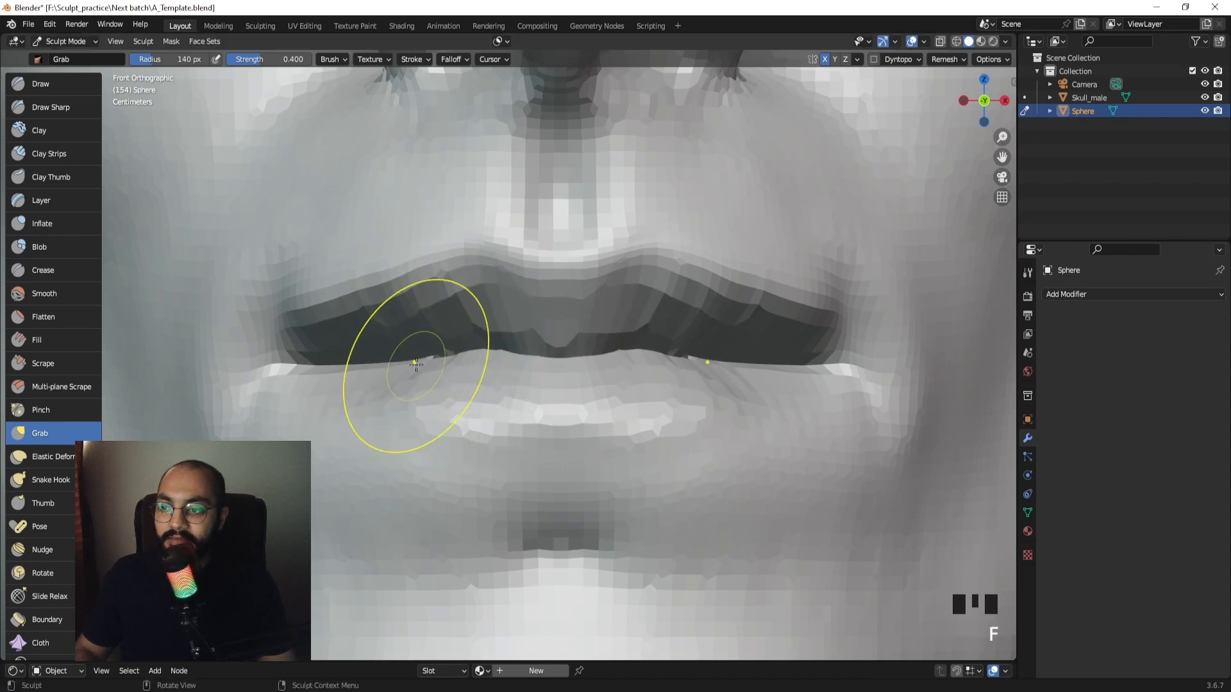
pyautogui.click(411, 347)
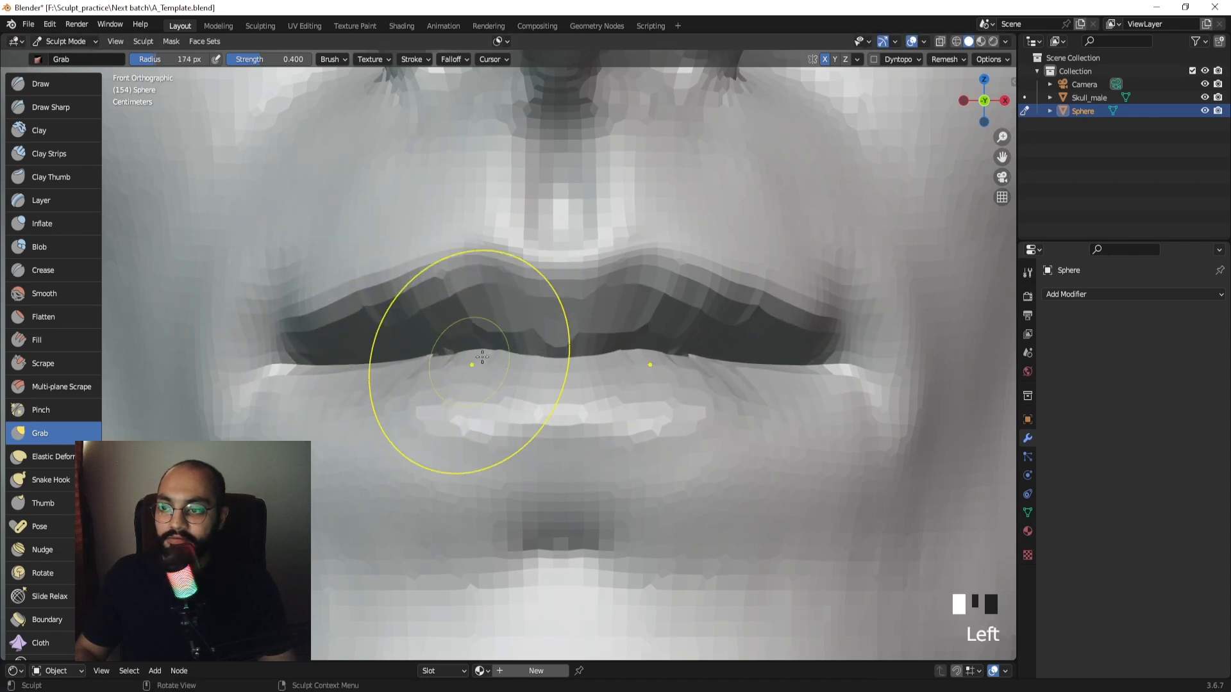
pyautogui.keyDown('ctrl'); pyautogui.moveTo(483, 357); pyautogui.dragTo(577, 404, button='middle'); pyautogui.keyUp('ctrl')
pyautogui.moveTo(577, 404)
pyautogui.mouseDown(button='middle')
pyautogui.moveTo(532, 385)
pyautogui.moveTo(530, 366)
pyautogui.moveTo(550, 366)
pyautogui.moveTo(497, 356)
pyautogui.moveTo(550, 378)
pyautogui.moveTo(592, 318)
pyautogui.moveTo(581, 289)
pyautogui.mouseUp(button='middle')
# Select the Clay Strips brush and smooth the chin surface below the lower lip at 78 px radius.
pyautogui.click(37, 153)
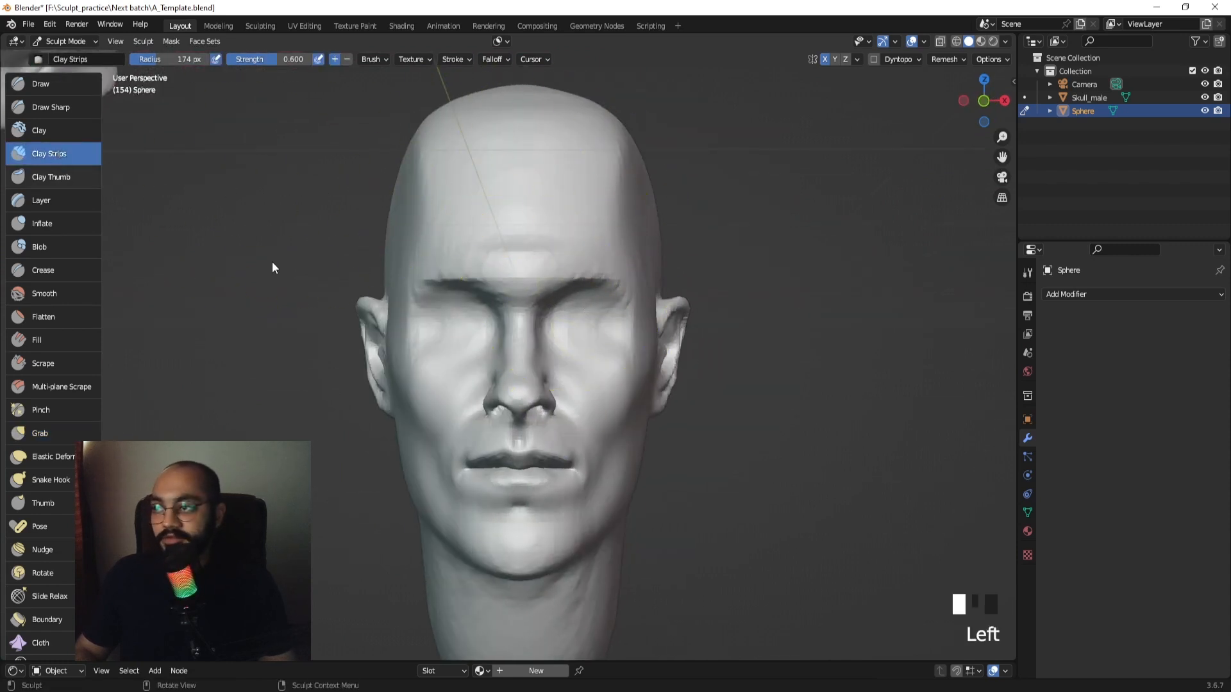
pyautogui.press('f')
pyautogui.click(475, 338)
pyautogui.moveTo(483, 332)
pyautogui.mouseDown(button='middle')
pyautogui.moveTo(601, 377)
pyautogui.moveTo(537, 418)
pyautogui.mouseUp(button='middle')
pyautogui.moveTo(506, 506)
pyautogui.keyDown('ctrl'); pyautogui.mouseDown(button='middle')
pyautogui.moveTo(523, 371)
pyautogui.moveTo(527, 387)
pyautogui.mouseUp(button='middle'); pyautogui.keyUp('ctrl')
pyautogui.press('f')
pyautogui.click(505, 388)
pyautogui.keyDown('shift'); pyautogui.moveTo(506, 385); pyautogui.dragTo(538, 391); pyautogui.keyUp('shift')
pyautogui.keyDown('shift'); pyautogui.moveTo(529, 388); pyautogui.dragTo(544, 405); pyautogui.keyUp('shift')
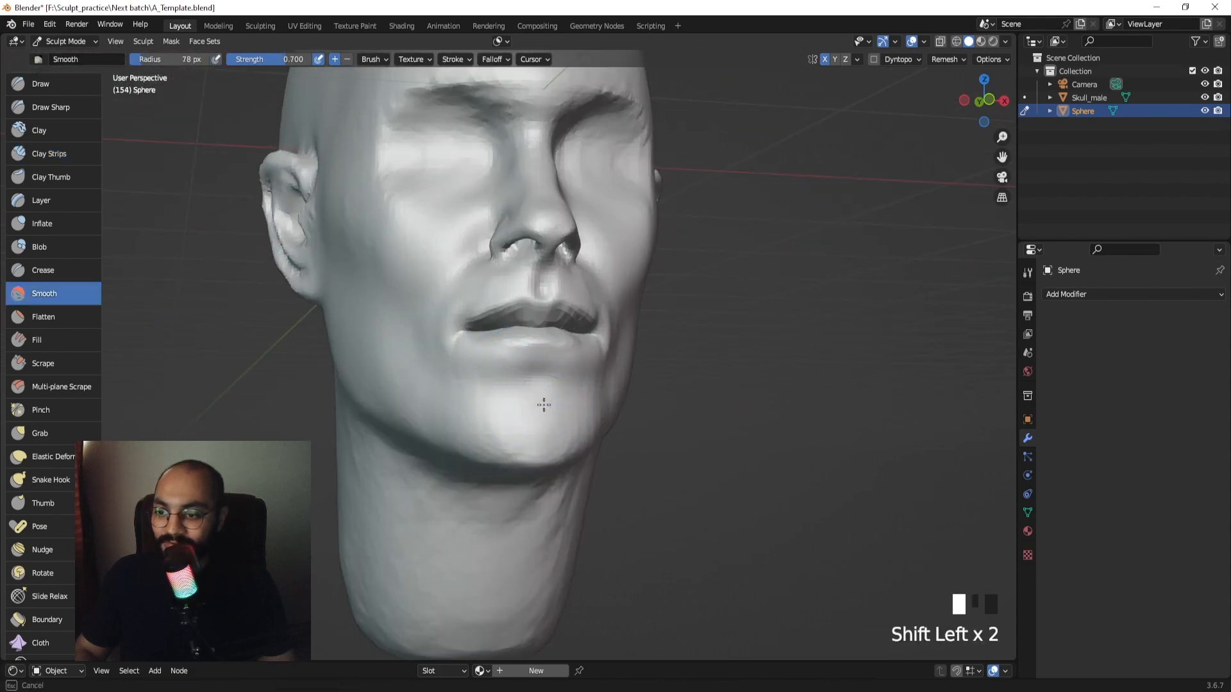
pyautogui.moveTo(538, 406)
pyautogui.mouseDown(button='middle')
pyautogui.moveTo(458, 402)
pyautogui.moveTo(511, 410)
pyautogui.mouseUp(button='middle')
# Try to build up clay in the eye sockets with the Clay Strips brush at 78 px radius.
pyautogui.keyDown('shift'); pyautogui.moveTo(523, 253); pyautogui.dragTo(503, 403, button='middle'); pyautogui.keyUp('shift')
pyautogui.moveTo(463, 304)
pyautogui.keyDown('shift'); pyautogui.mouseDown(button='middle')
pyautogui.moveTo(508, 379)
pyautogui.moveTo(511, 367)
pyautogui.mouseUp(button='middle'); pyautogui.keyUp('shift')
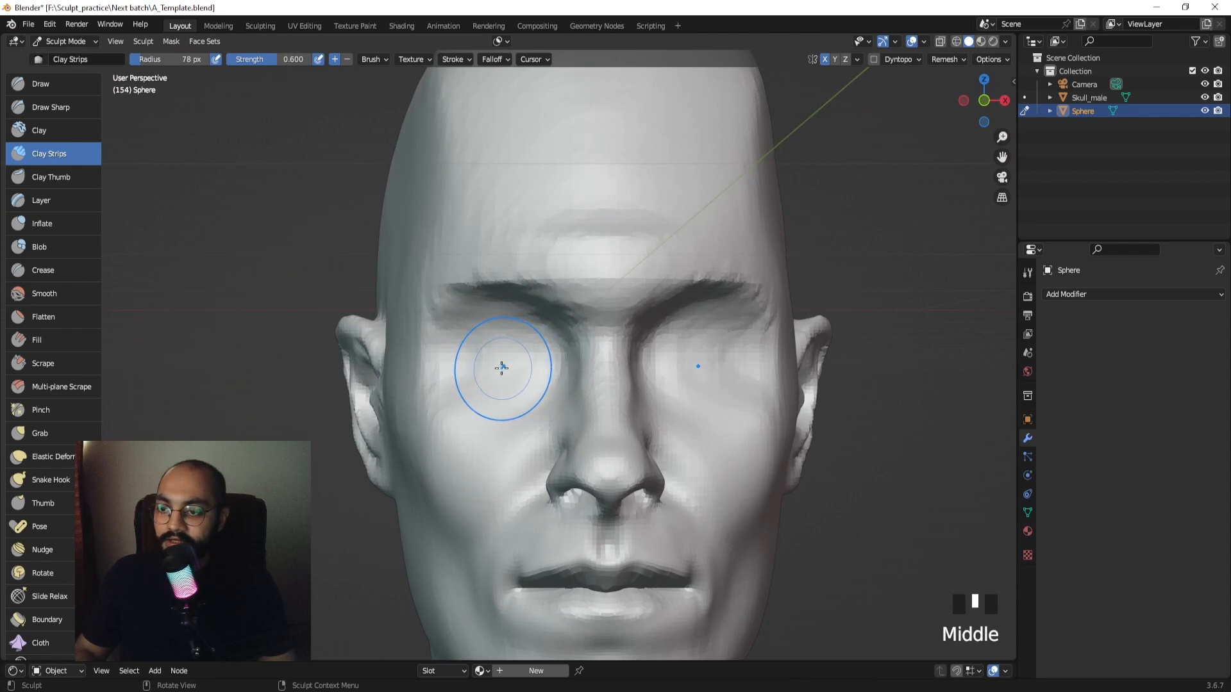
pyautogui.moveTo(502, 367)
pyautogui.mouseDown()
pyautogui.moveTo(501, 379)
pyautogui.moveTo(482, 355)
pyautogui.moveTo(508, 367)
pyautogui.moveTo(483, 352)
pyautogui.moveTo(495, 359)
pyautogui.mouseUp()
pyautogui.hotkey('ctrl', 'z')
pyautogui.press('f')
pyautogui.click(482, 367)
pyautogui.press('f')
pyautogui.click(511, 365)
pyautogui.hotkey('ctrl', 'z')
# Build up round eyeball volumes in the eye sockets with the Clay Strips brush at 88 px radius.
pyautogui.press('f')
pyautogui.click(517, 360)
pyautogui.moveTo(494, 360)
pyautogui.mouseDown(button='middle')
pyautogui.moveTo(531, 375)
pyautogui.moveTo(642, 374)
pyautogui.moveTo(503, 368)
pyautogui.mouseUp(button='middle')
pyautogui.moveTo(505, 369)
pyautogui.mouseDown()
pyautogui.moveTo(524, 365)
pyautogui.moveTo(515, 339)
pyautogui.mouseUp()
pyautogui.moveTo(515, 340)
pyautogui.mouseDown(button='middle')
pyautogui.moveTo(530, 257)
pyautogui.moveTo(539, 308)
pyautogui.moveTo(513, 334)
pyautogui.moveTo(598, 363)
pyautogui.moveTo(513, 328)
pyautogui.mouseUp(button='middle')
pyautogui.moveTo(513, 329); pyautogui.dragTo(513, 328)
pyautogui.moveTo(525, 394)
pyautogui.mouseDown()
pyautogui.moveTo(497, 385)
pyautogui.moveTo(494, 401)
pyautogui.mouseUp()
pyautogui.moveTo(494, 401)
pyautogui.mouseDown(button='middle')
pyautogui.moveTo(494, 378)
pyautogui.moveTo(504, 387)
pyautogui.mouseUp(button='middle')
pyautogui.moveTo(504, 386); pyautogui.dragTo(458, 325)
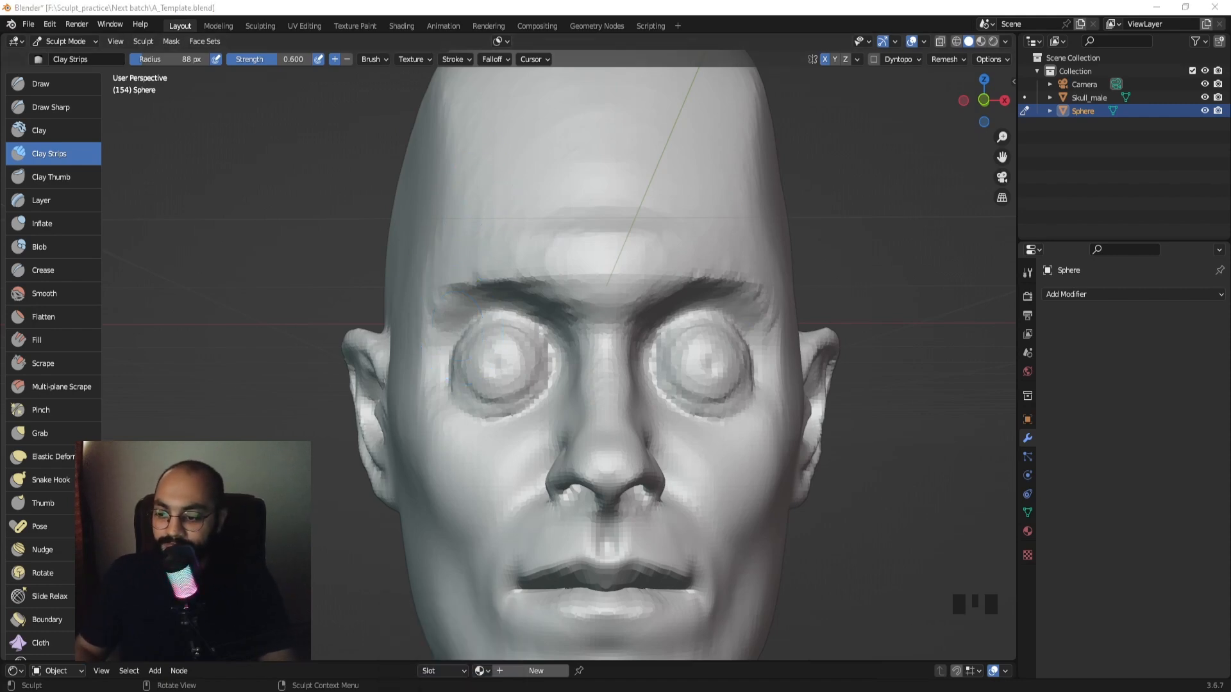
# Examine the brow, eyelid and eye shapes in the male head sculpt and the woman's portrait references in the reference board.
pyautogui.moveTo(1229, 398); pyautogui.dragTo(539, 433, button='right')
pyautogui.scroll(5, 591, 231)
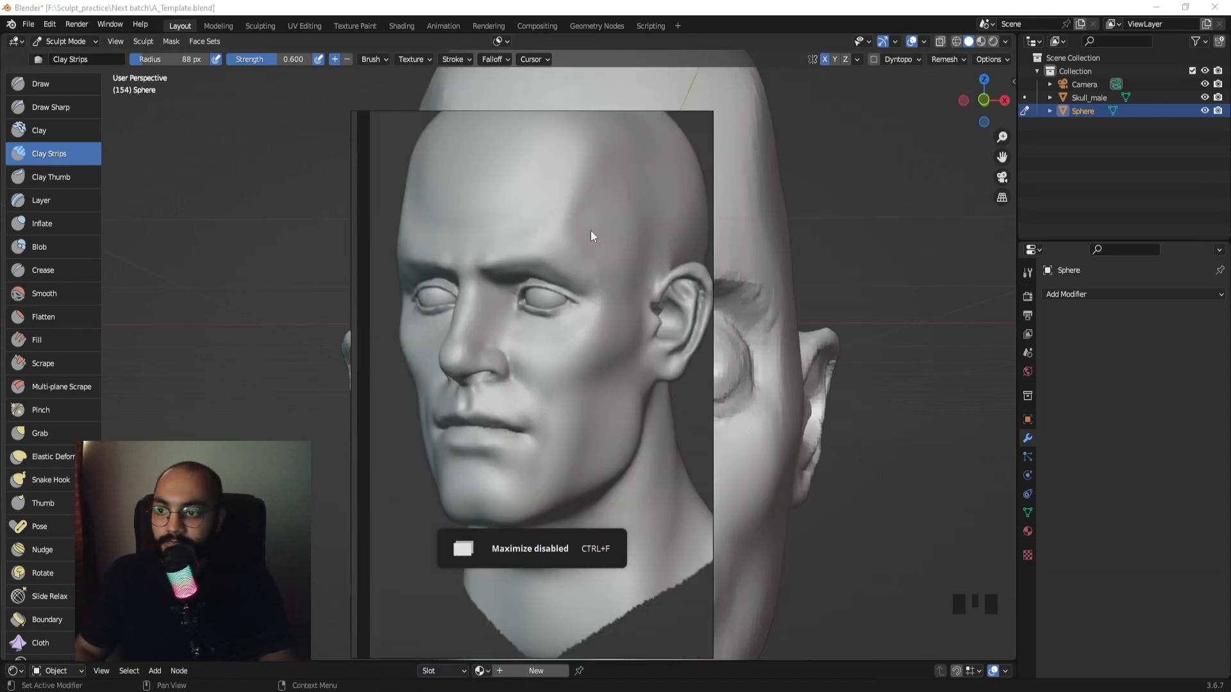
pyautogui.scroll(4, 571, 295)
pyautogui.moveTo(574, 313); pyautogui.dragTo(591, 300, button='middle')
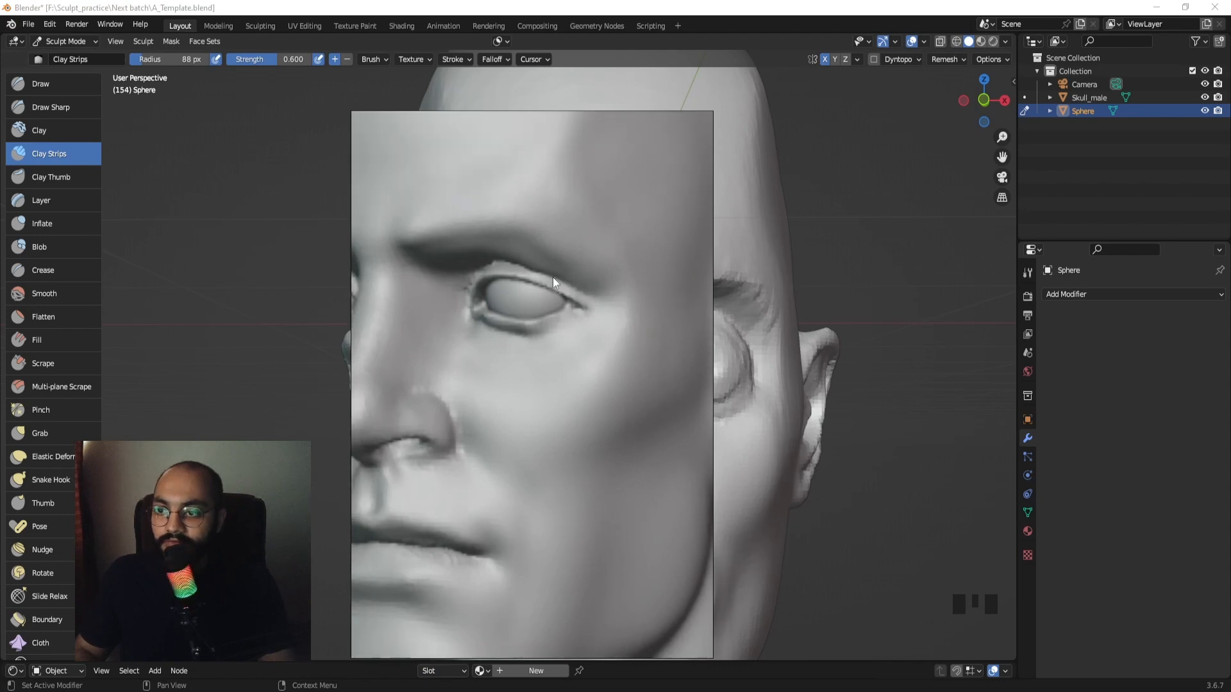
pyautogui.scroll(-8, 553, 277)
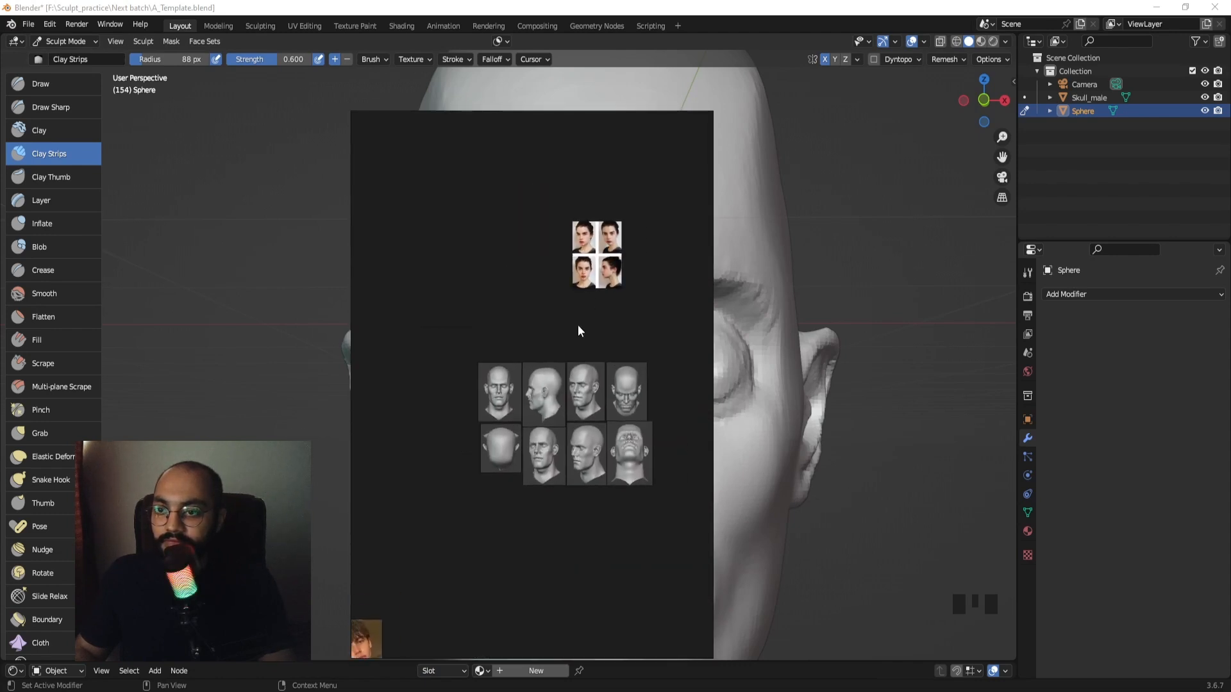
pyautogui.scroll(10, 529, 383)
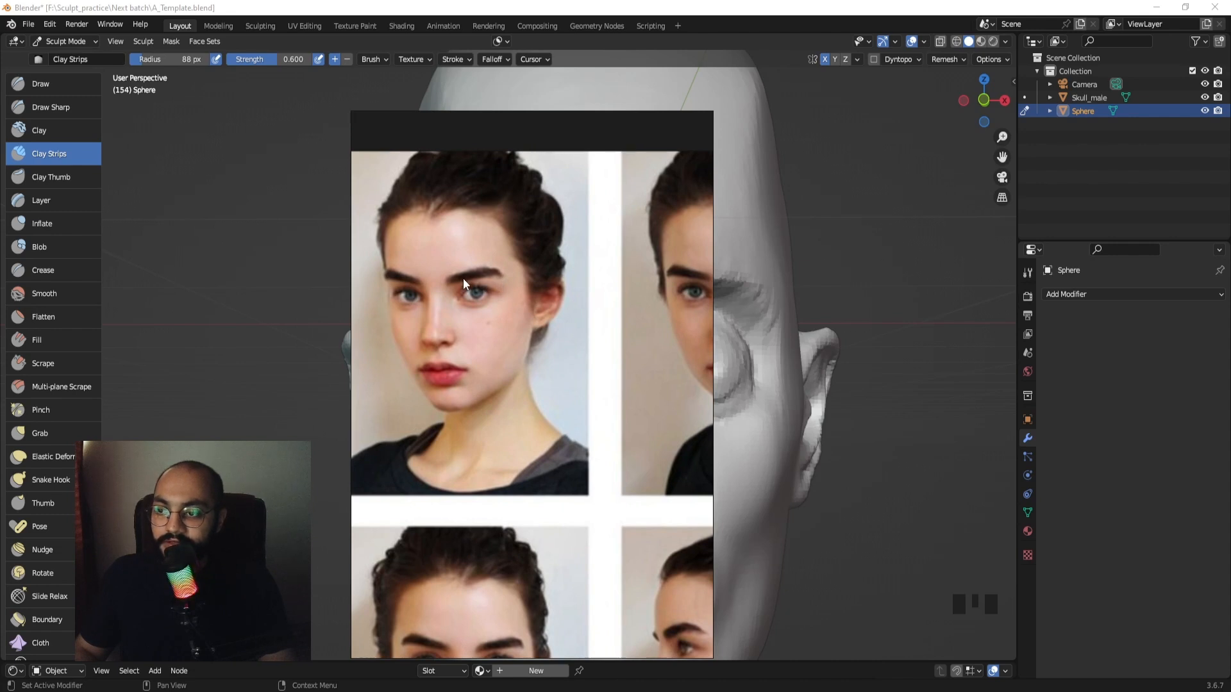
pyautogui.moveTo(513, 586); pyautogui.dragTo(538, 381, button='middle')
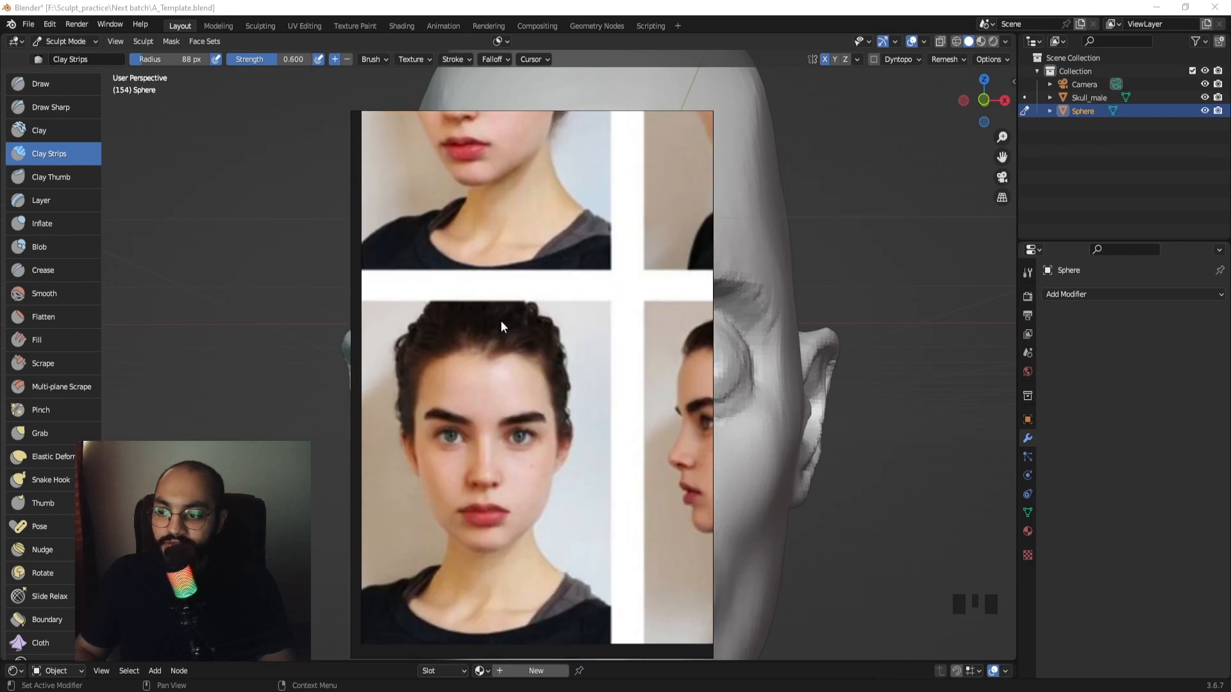
pyautogui.scroll(-3, 549, 428)
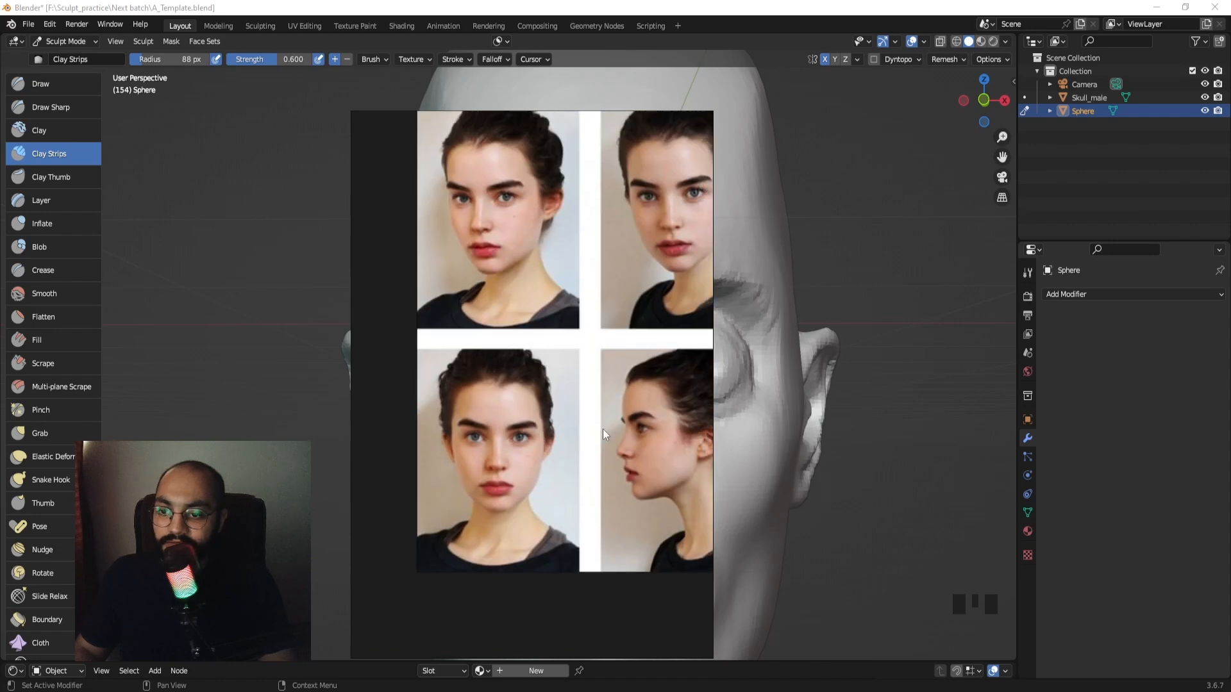
pyautogui.scroll(5, 634, 210)
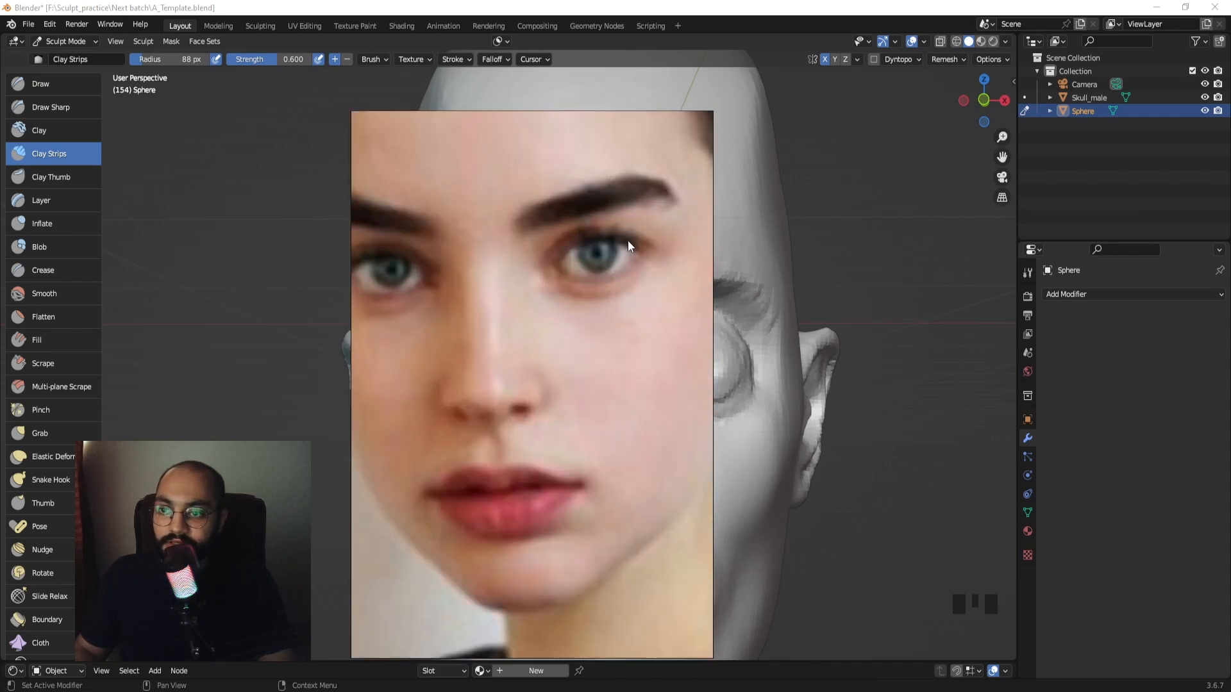
pyautogui.scroll(-8, 626, 234)
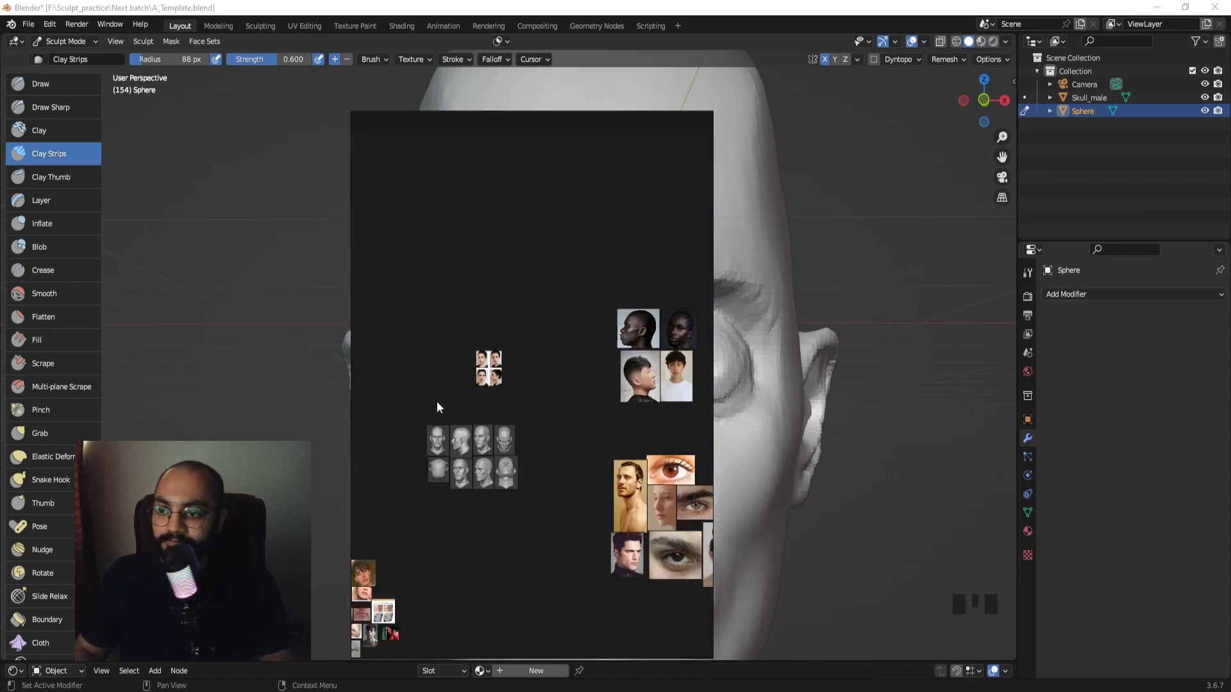
# Compare the eye area across the black-and-white male portrait, the female profile photo and the head sculpt references.
pyautogui.scroll(8, 593, 329)
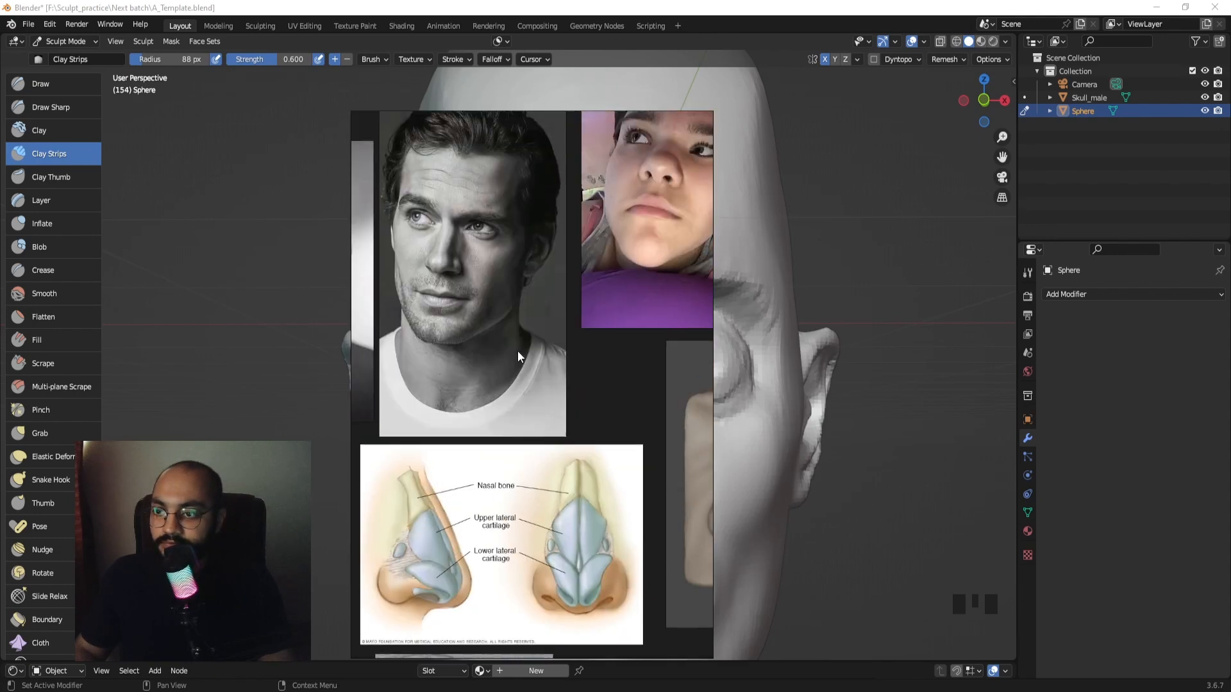
pyautogui.scroll(2, 469, 255)
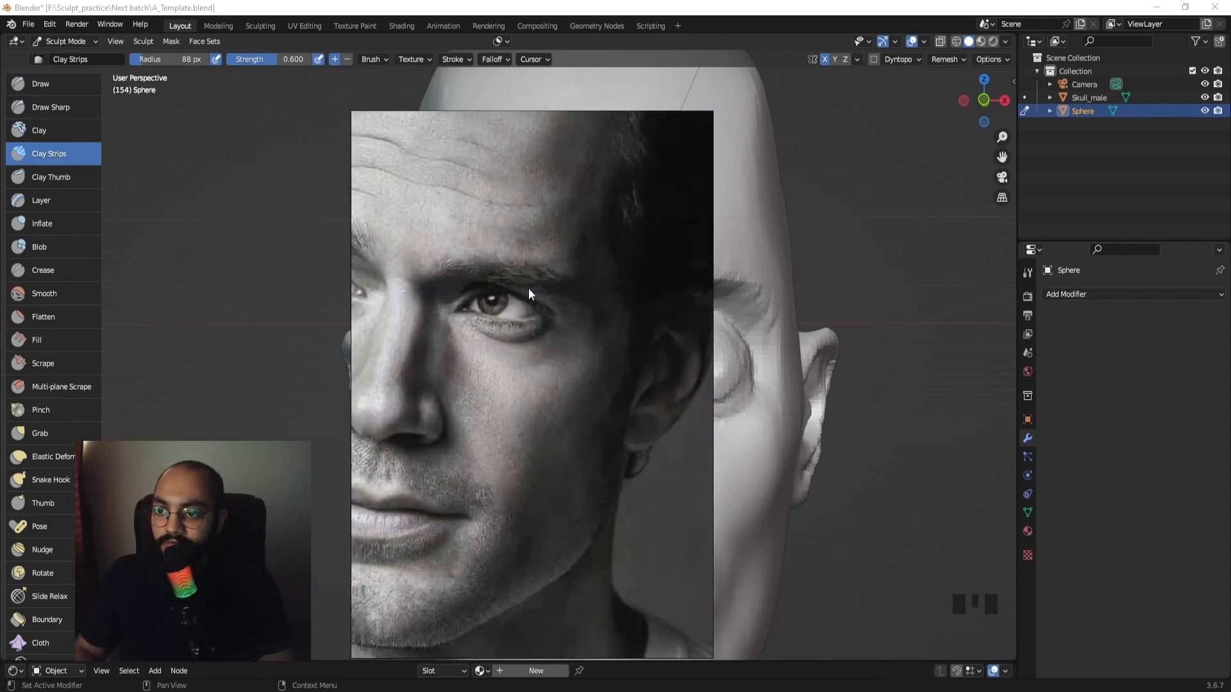
pyautogui.scroll(-5, 462, 284)
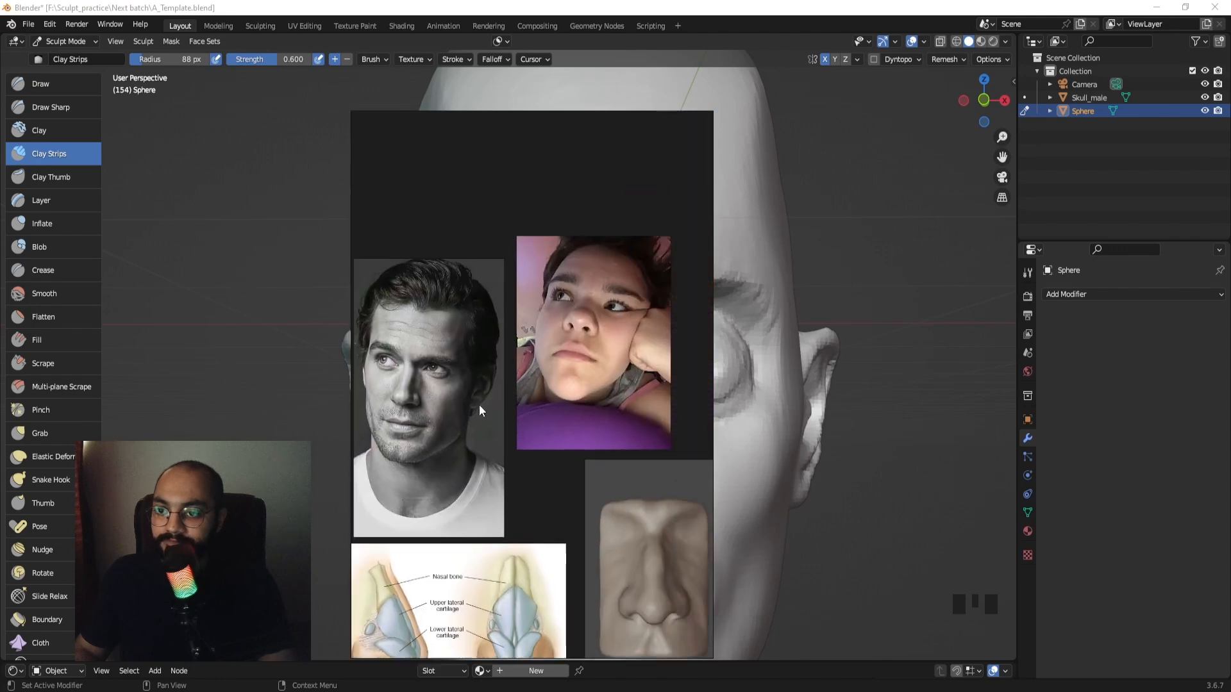
pyautogui.scroll(5, 522, 378)
pyautogui.scroll(-5, 522, 379)
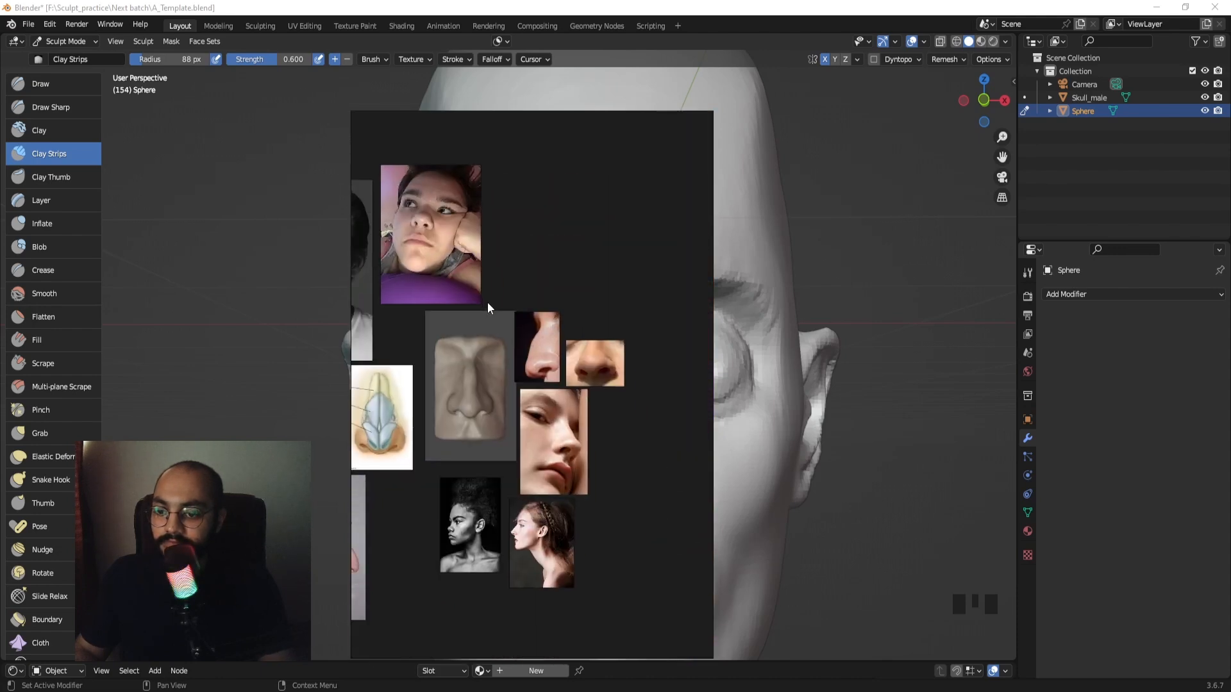
pyautogui.scroll(6, 506, 452)
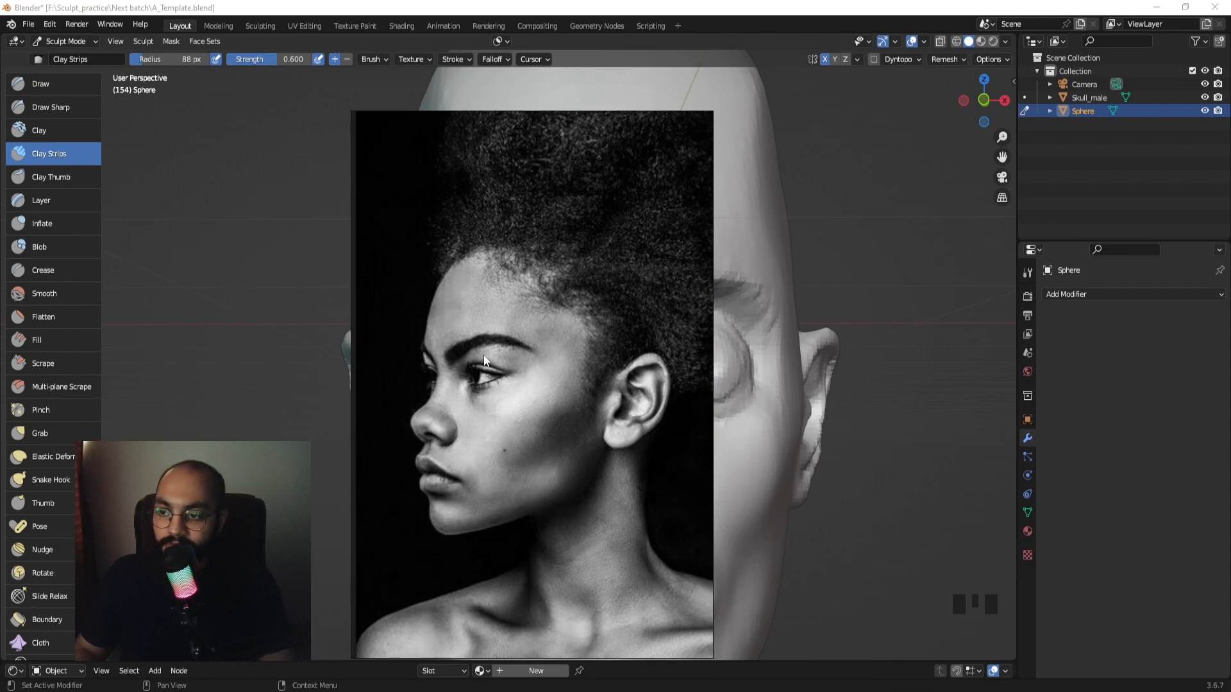
pyautogui.scroll(-5, 485, 362)
pyautogui.scroll(-4, 559, 378)
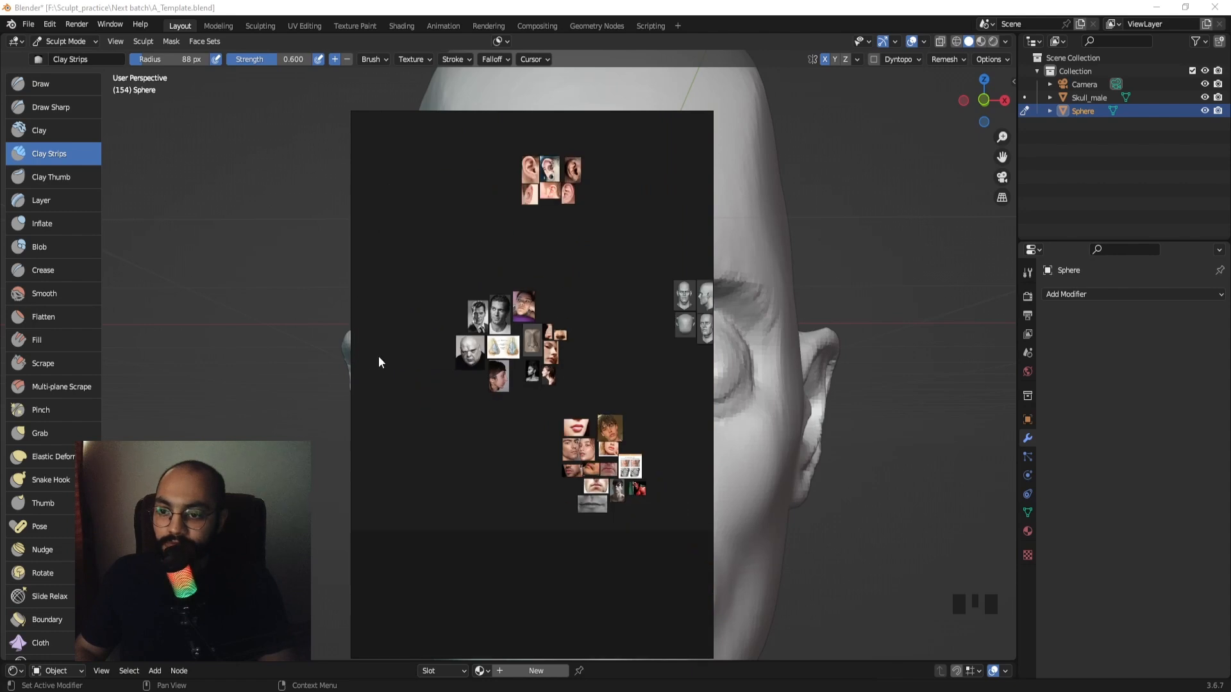
pyautogui.moveTo(608, 324); pyautogui.dragTo(433, 354, button='middle')
pyautogui.scroll(7, 511, 351)
pyautogui.moveTo(599, 341); pyautogui.dragTo(388, 435, button='middle')
pyautogui.scroll(-1, 388, 435)
pyautogui.scroll(-3, 420, 426)
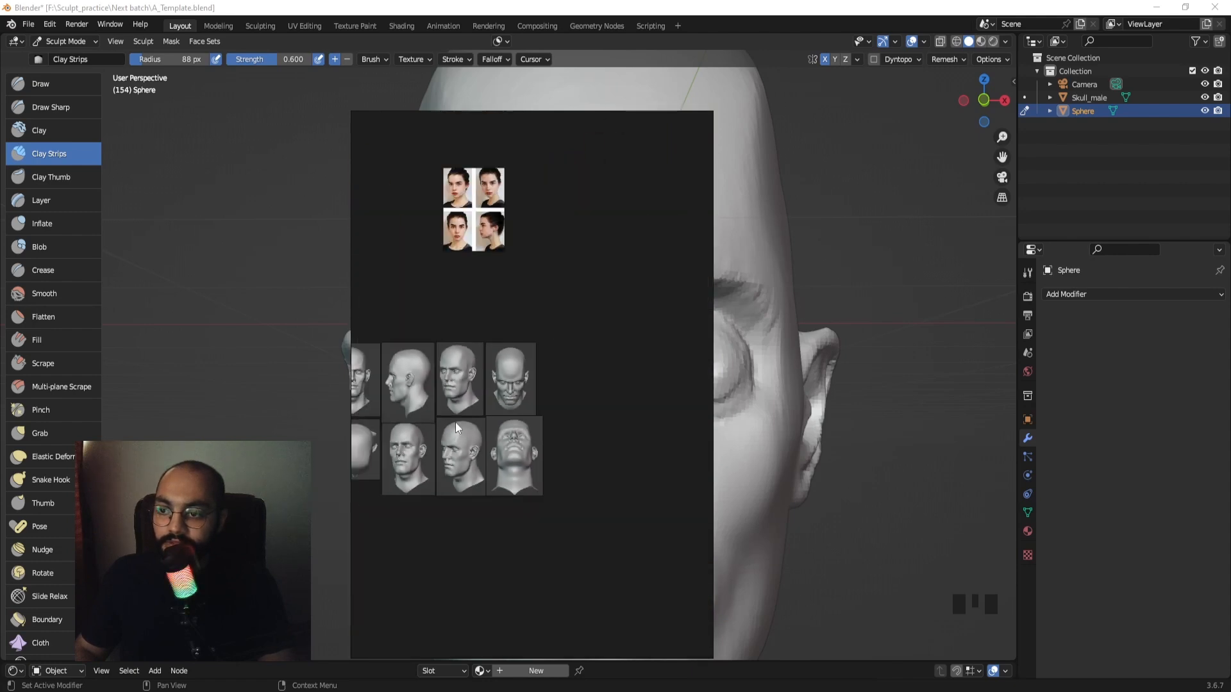
pyautogui.hotkey('ctrl', 'm')
# Build up the upper eyelid fold between the brow and the eyeball with the Clay Strips brush at 88 px radius.
pyautogui.moveTo(721, 436); pyautogui.dragTo(605, 99, button='middle')
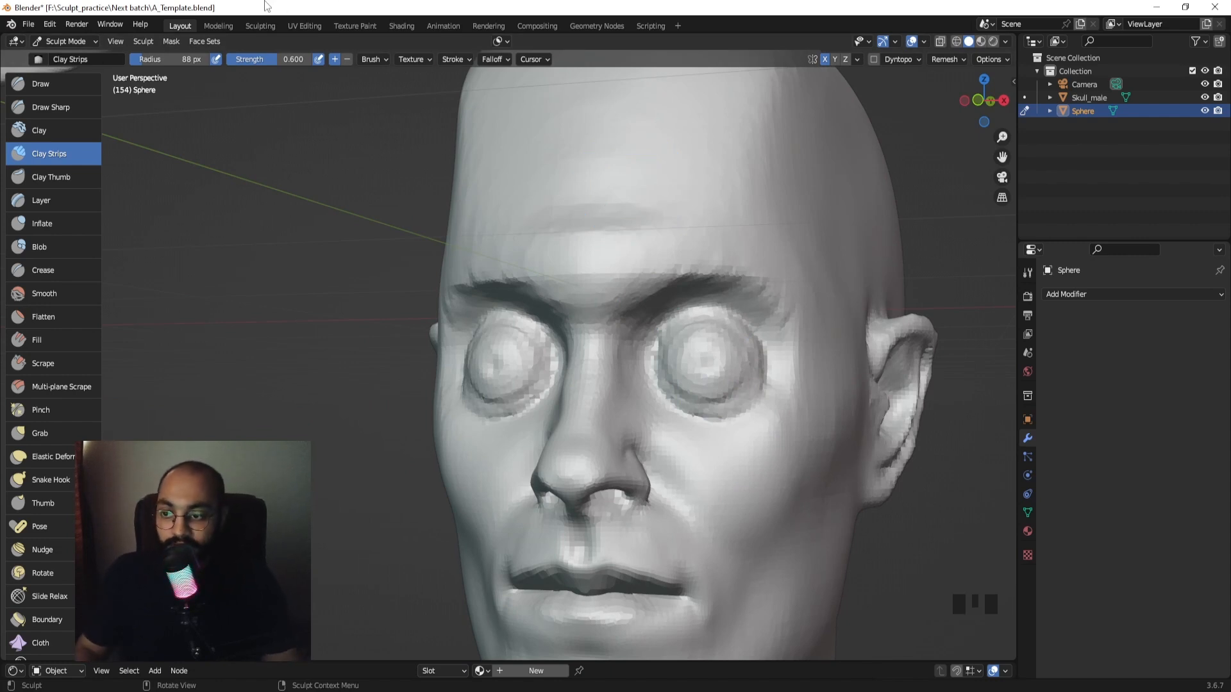
pyautogui.moveTo(619, 365)
pyautogui.mouseDown(button='middle')
pyautogui.moveTo(508, 357)
pyautogui.moveTo(509, 248)
pyautogui.moveTo(464, 302)
pyautogui.moveTo(473, 289)
pyautogui.mouseUp(button='middle')
pyautogui.moveTo(472, 289)
pyautogui.mouseDown()
pyautogui.moveTo(413, 323)
pyautogui.moveTo(532, 291)
pyautogui.moveTo(437, 302)
pyautogui.mouseUp()
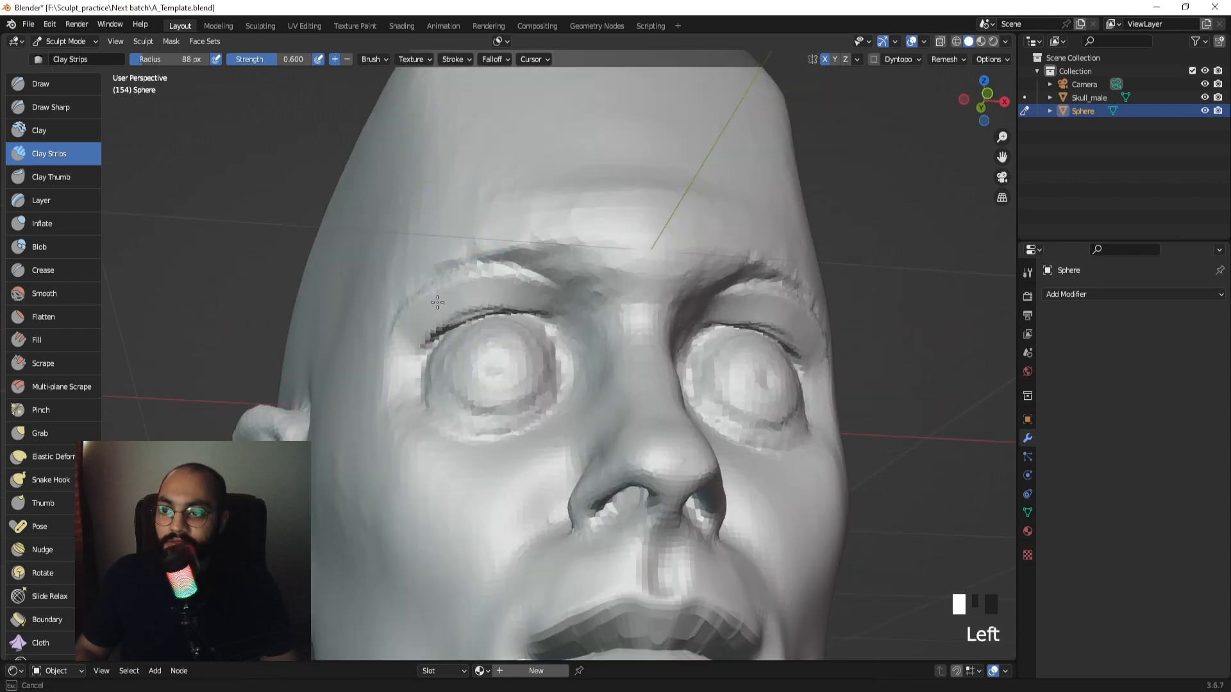
pyautogui.moveTo(438, 302); pyautogui.dragTo(481, 316, button='middle')
pyautogui.moveTo(481, 317); pyautogui.dragTo(448, 296)
pyautogui.moveTo(449, 296)
pyautogui.mouseDown(button='middle')
pyautogui.moveTo(501, 308)
pyautogui.moveTo(487, 306)
pyautogui.mouseUp(button='middle')
pyautogui.moveTo(487, 306); pyautogui.dragTo(429, 302)
pyautogui.moveTo(416, 298); pyautogui.dragTo(562, 305, button='middle')
pyautogui.moveTo(478, 313); pyautogui.dragTo(478, 286, button='middle')
pyautogui.moveTo(479, 286); pyautogui.dragTo(489, 292)
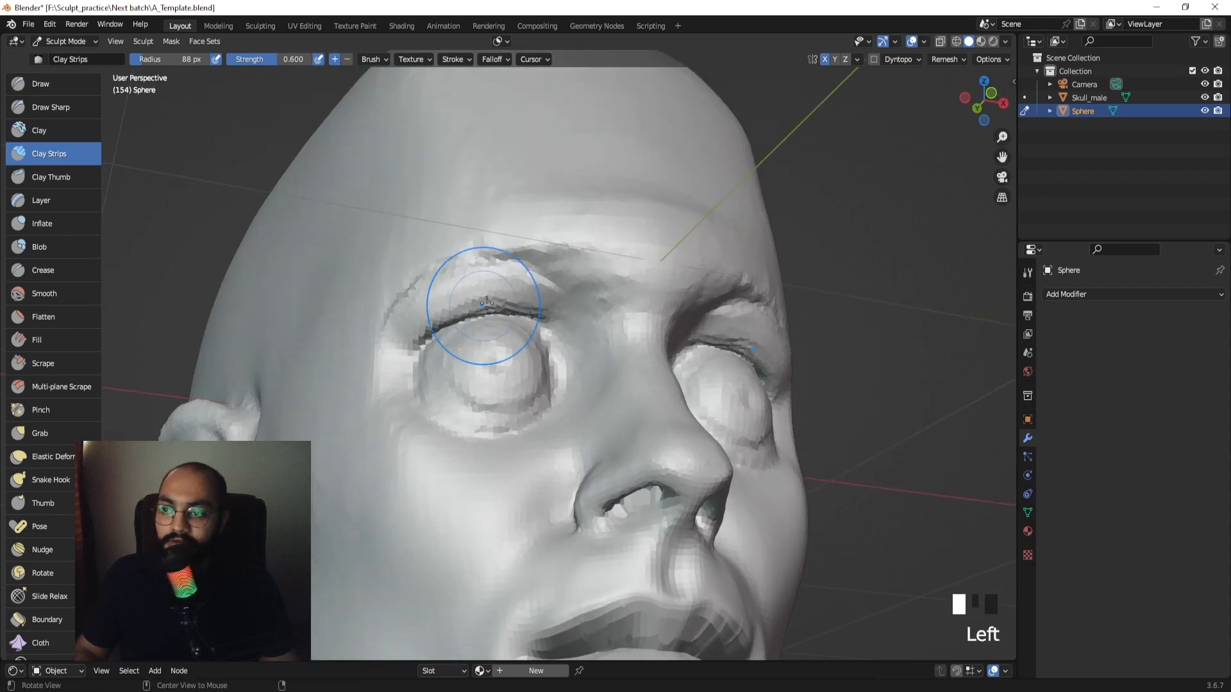
# Smooth the eyeball mound and blend its edges into the surrounding eye socket.
pyautogui.moveTo(487, 303); pyautogui.dragTo(481, 384, button='middle')
pyautogui.keyDown('shift'); pyautogui.moveTo(481, 385); pyautogui.dragTo(493, 372); pyautogui.keyUp('shift')
pyautogui.keyDown('shift'); pyautogui.moveTo(484, 359); pyautogui.dragTo(474, 354); pyautogui.keyUp('shift')
pyautogui.moveTo(473, 352); pyautogui.dragTo(445, 359, button='middle')
pyautogui.keyDown('shift'); pyautogui.moveTo(445, 359); pyautogui.dragTo(443, 362); pyautogui.keyUp('shift')
pyautogui.moveTo(414, 359); pyautogui.dragTo(466, 359, button='middle')
pyautogui.keyDown('shift'); pyautogui.moveTo(456, 344); pyautogui.dragTo(471, 354); pyautogui.keyUp('shift')
# Try to carve the eye line from the front view with the Draw Sharp brush at 75 px radius.
pyautogui.keyDown('ctrl'); pyautogui.moveTo(555, 353); pyautogui.dragTo(577, 391, button='middle'); pyautogui.keyUp('ctrl')
pyautogui.moveTo(708, 366)
pyautogui.mouseDown(button='middle')
pyautogui.moveTo(660, 359)
pyautogui.moveTo(635, 376)
pyautogui.moveTo(664, 355)
pyautogui.mouseUp(button='middle')
pyautogui.press('KP_1')
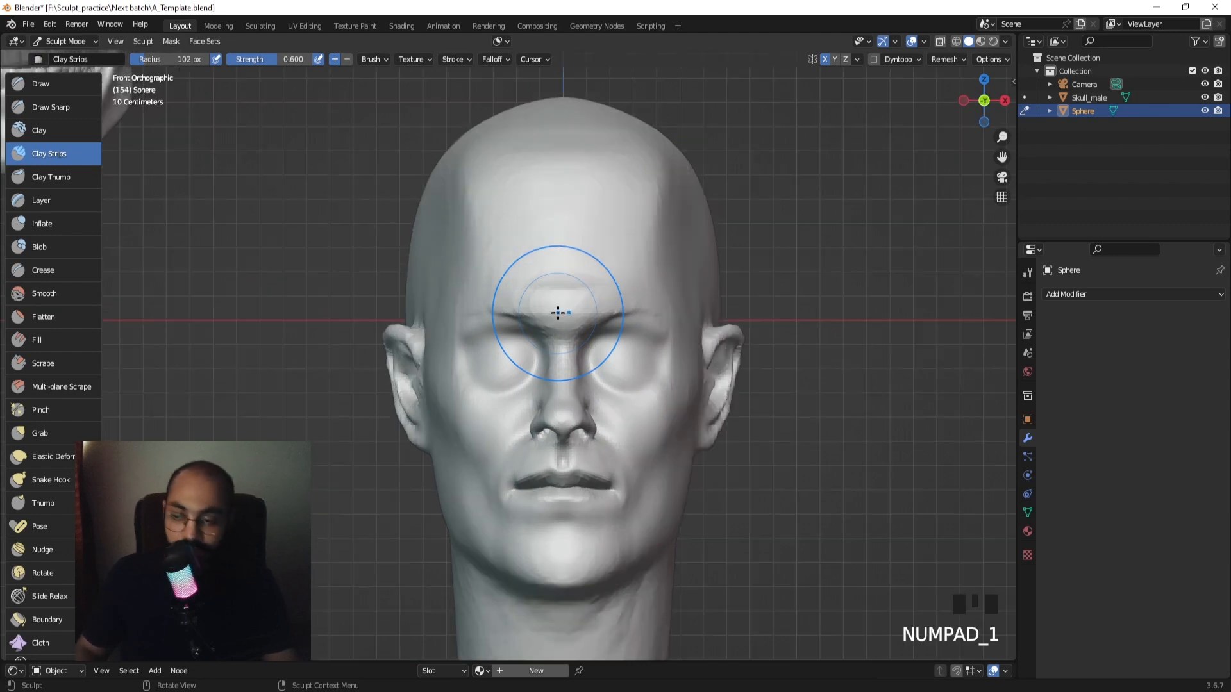
pyautogui.keyDown('ctrl'); pyautogui.moveTo(744, 377); pyautogui.dragTo(744, 346, button='middle'); pyautogui.keyUp('ctrl')
pyautogui.click(35, 106)
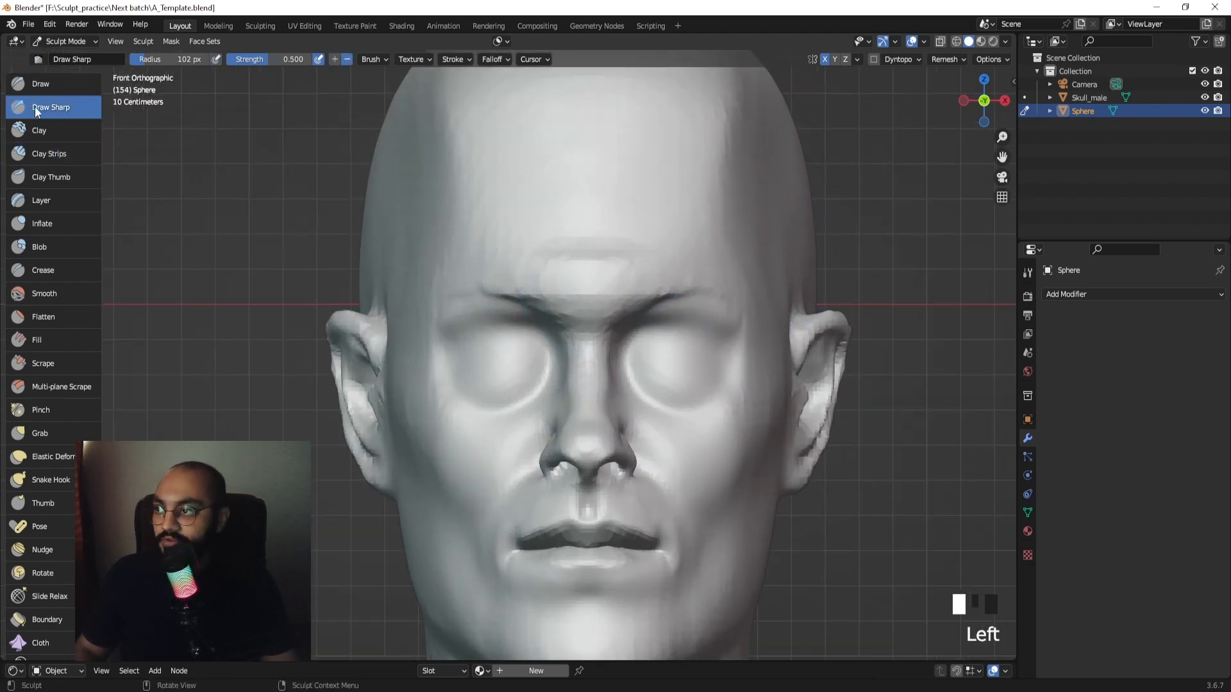
pyautogui.keyDown('shift'); pyautogui.moveTo(571, 359); pyautogui.dragTo(542, 361, button='middle'); pyautogui.keyUp('shift')
pyautogui.press('f')
pyautogui.click(447, 365)
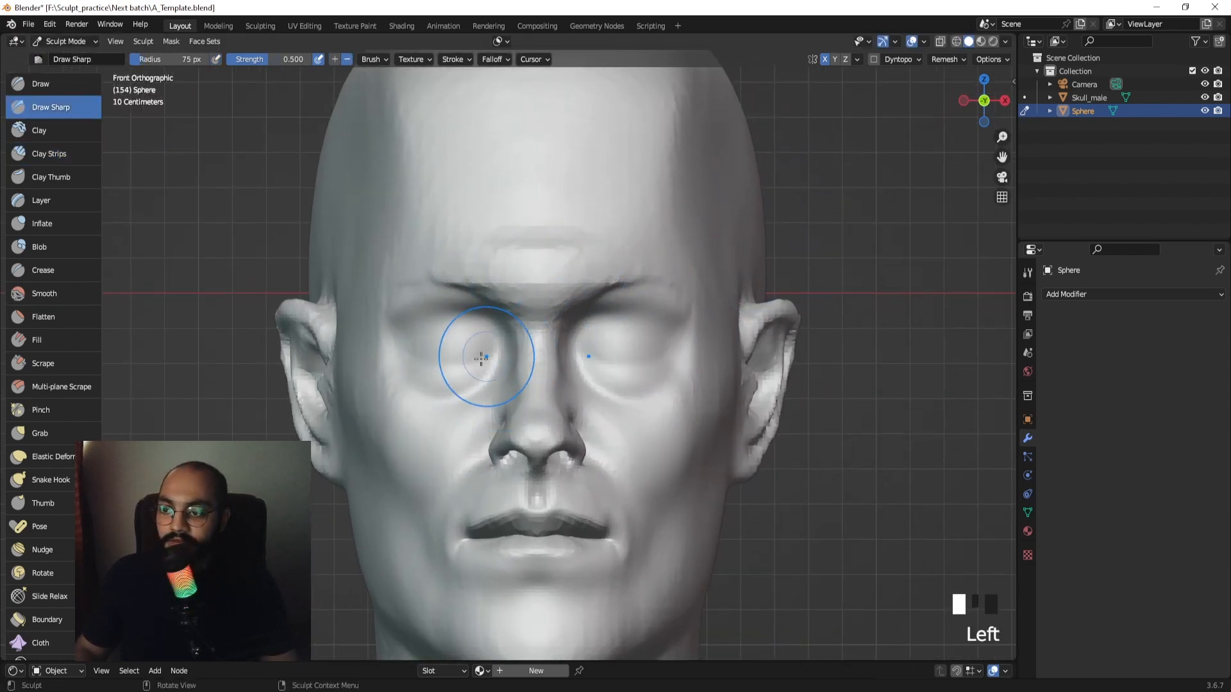
pyautogui.keyDown('ctrl'); pyautogui.moveTo(545, 389); pyautogui.dragTo(509, 358, button='middle'); pyautogui.keyUp('ctrl')
pyautogui.click(388, 353)
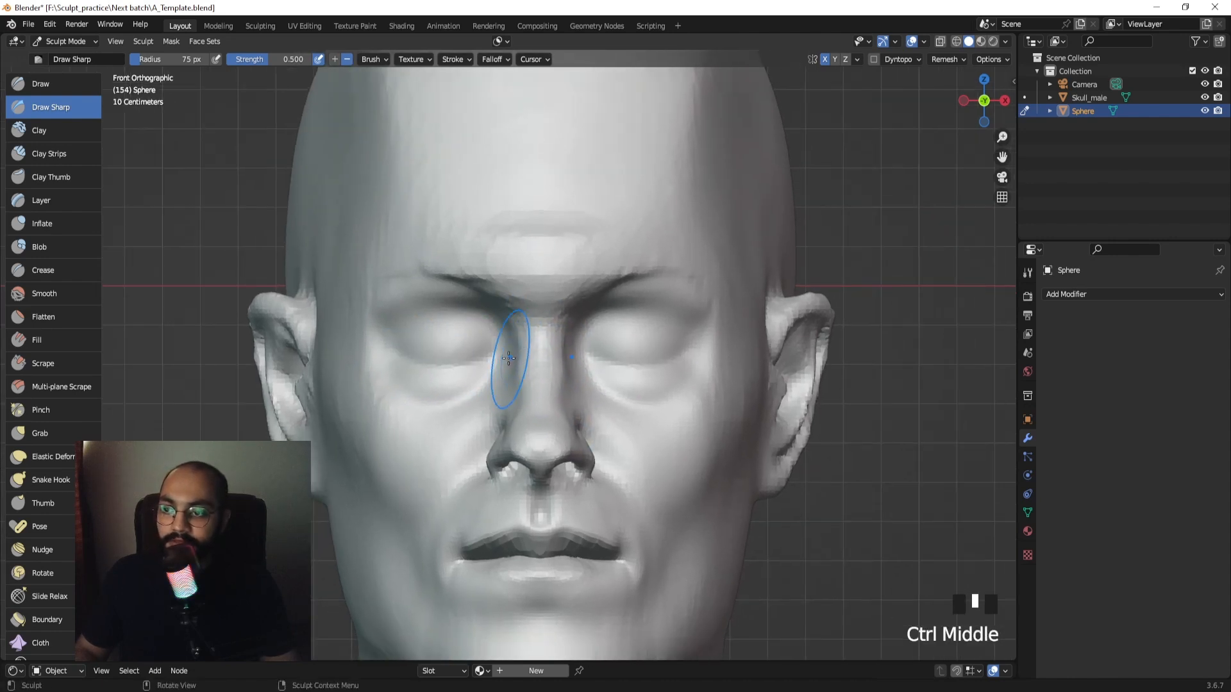
pyautogui.moveTo(496, 352); pyautogui.dragTo(544, 364)
pyautogui.hotkey('ctrl', 'z')
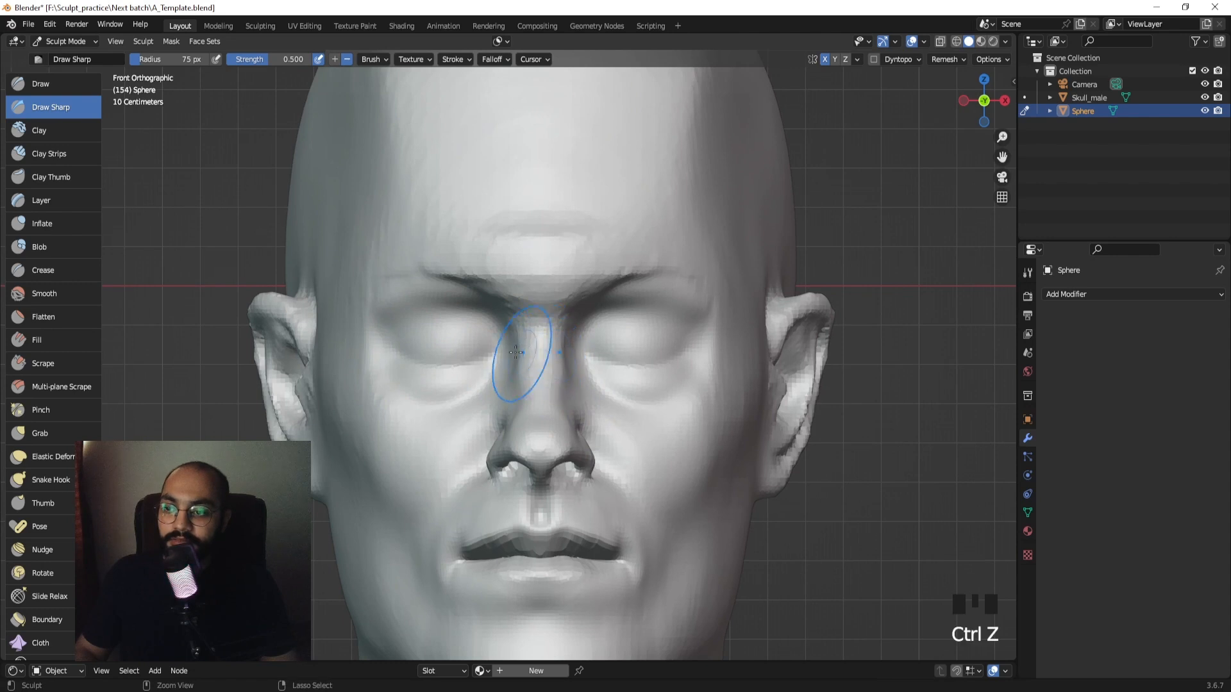
# Try another Draw Sharp stroke over the eye mound, keeping the 75 px radius.
pyautogui.moveTo(528, 347)
pyautogui.keyDown('ctrl'); pyautogui.mouseDown(button='middle')
pyautogui.moveTo(506, 349)
pyautogui.moveTo(517, 358)
pyautogui.mouseUp(button='middle'); pyautogui.keyUp('ctrl')
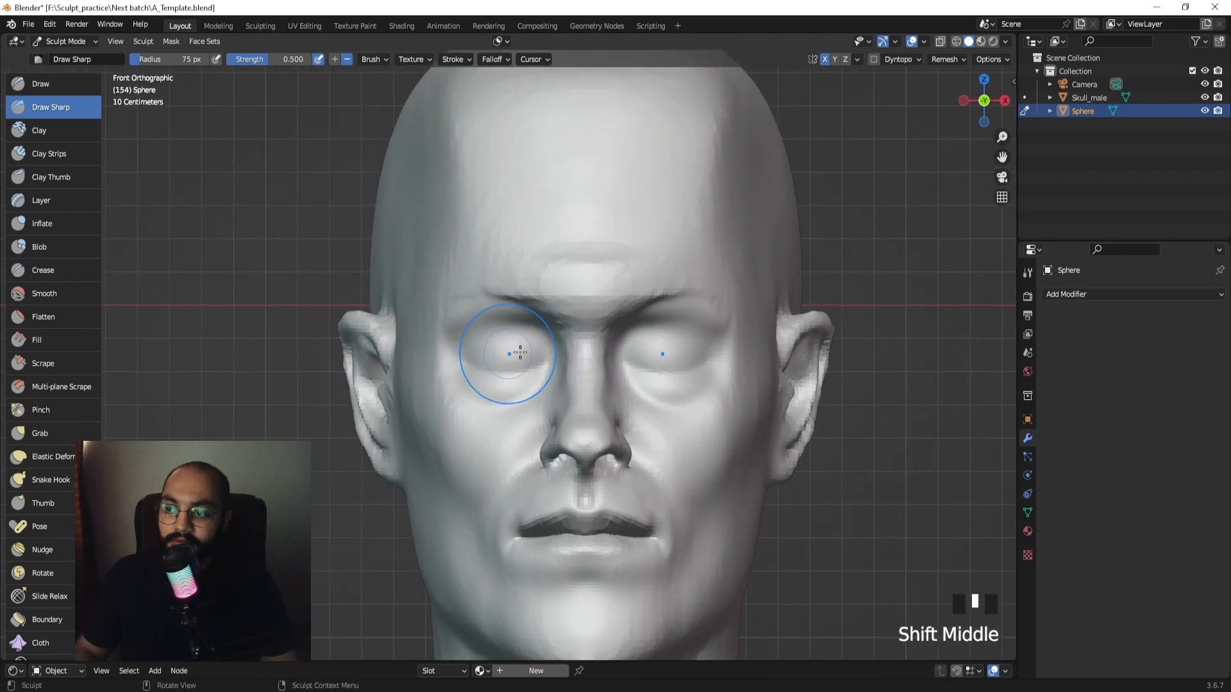
pyautogui.keyDown('ctrl'); pyautogui.moveTo(696, 328); pyautogui.dragTo(472, 366, button='middle'); pyautogui.keyUp('ctrl')
pyautogui.moveTo(471, 367)
pyautogui.mouseDown()
pyautogui.moveTo(461, 362)
pyautogui.moveTo(470, 352)
pyautogui.mouseUp()
pyautogui.hotkey('ctrl', 'z')
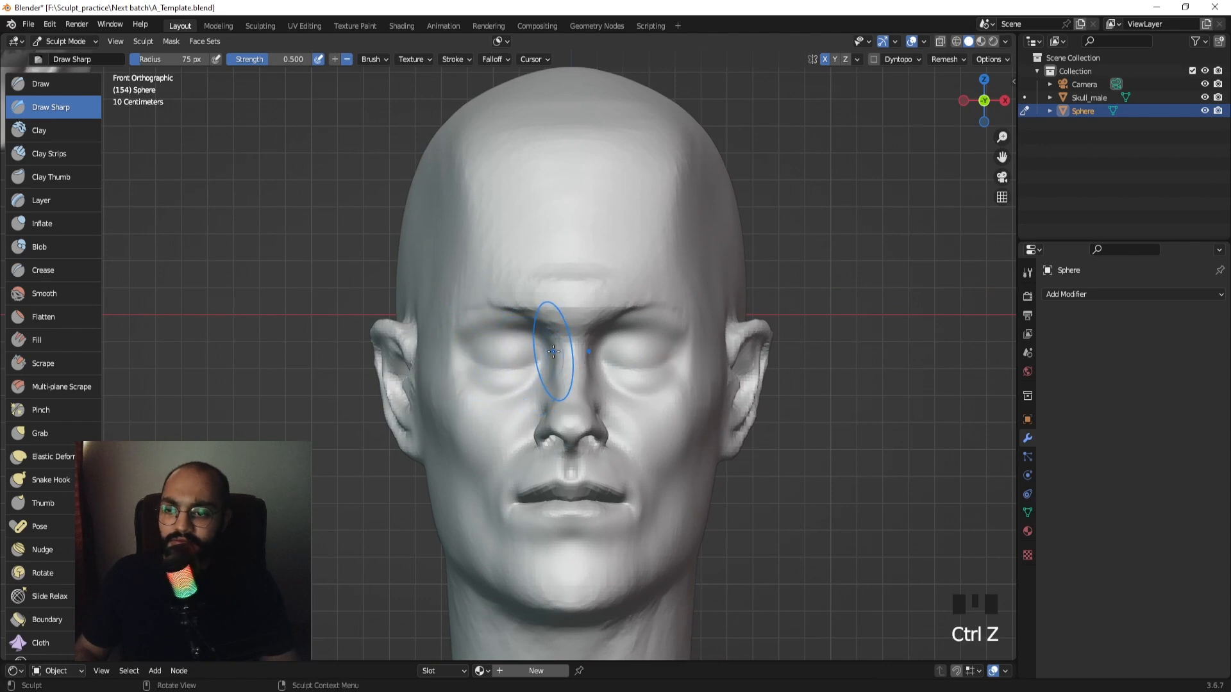
# Switch to the Grab brush and set its radius to 192 px.
pyautogui.press('g')
pyautogui.press('f')
pyautogui.click(665, 360)
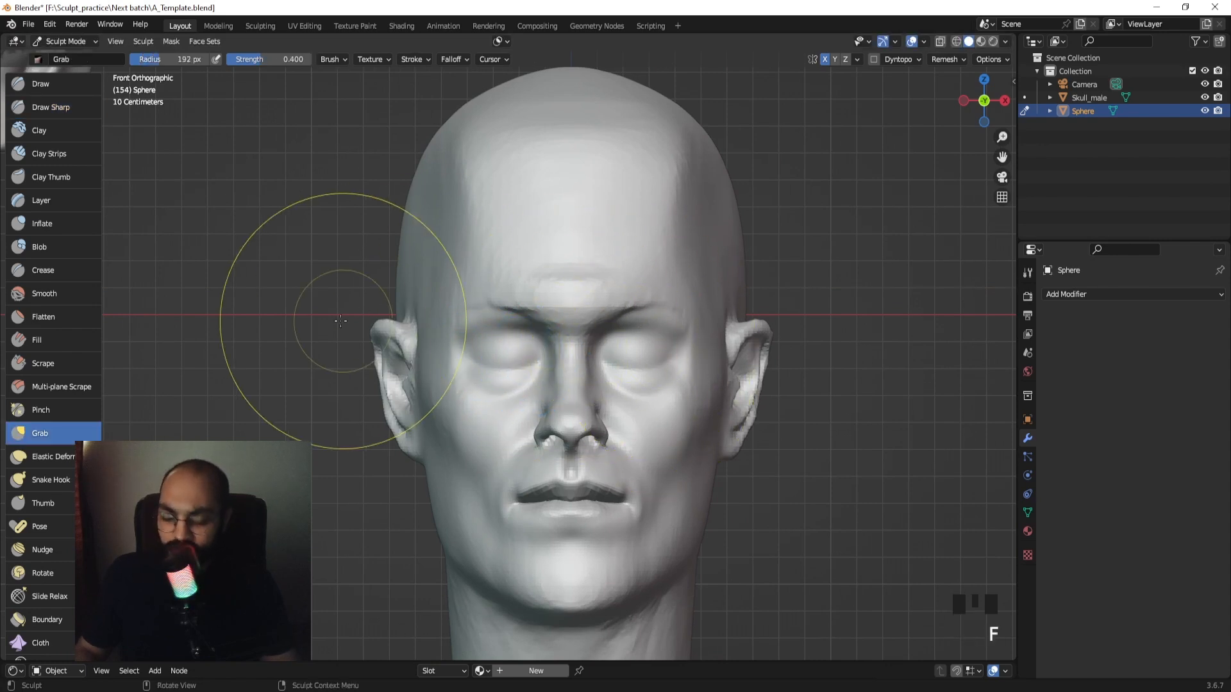
# Mark straight lines along the eye level on a temporary screen capture to compare the eye widths with the head's width.
pyautogui.press('Print')
pyautogui.moveTo(363, 225); pyautogui.dragTo(783, 523)
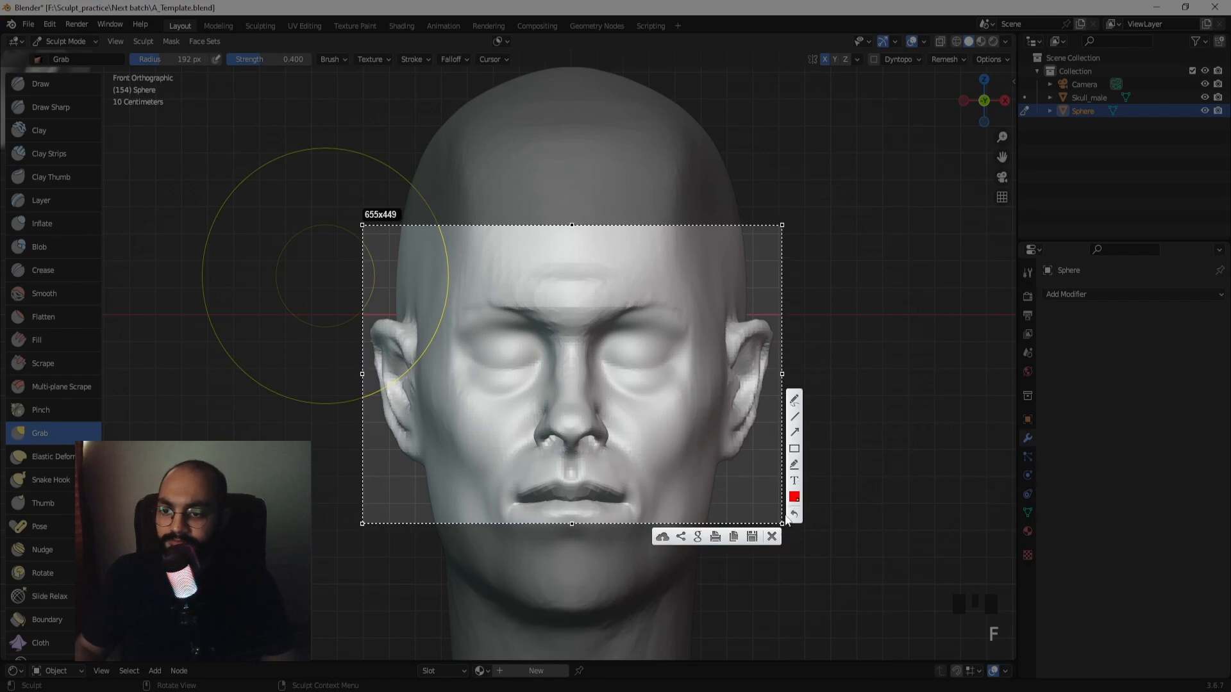
pyautogui.moveTo(598, 358); pyautogui.dragTo(675, 359)
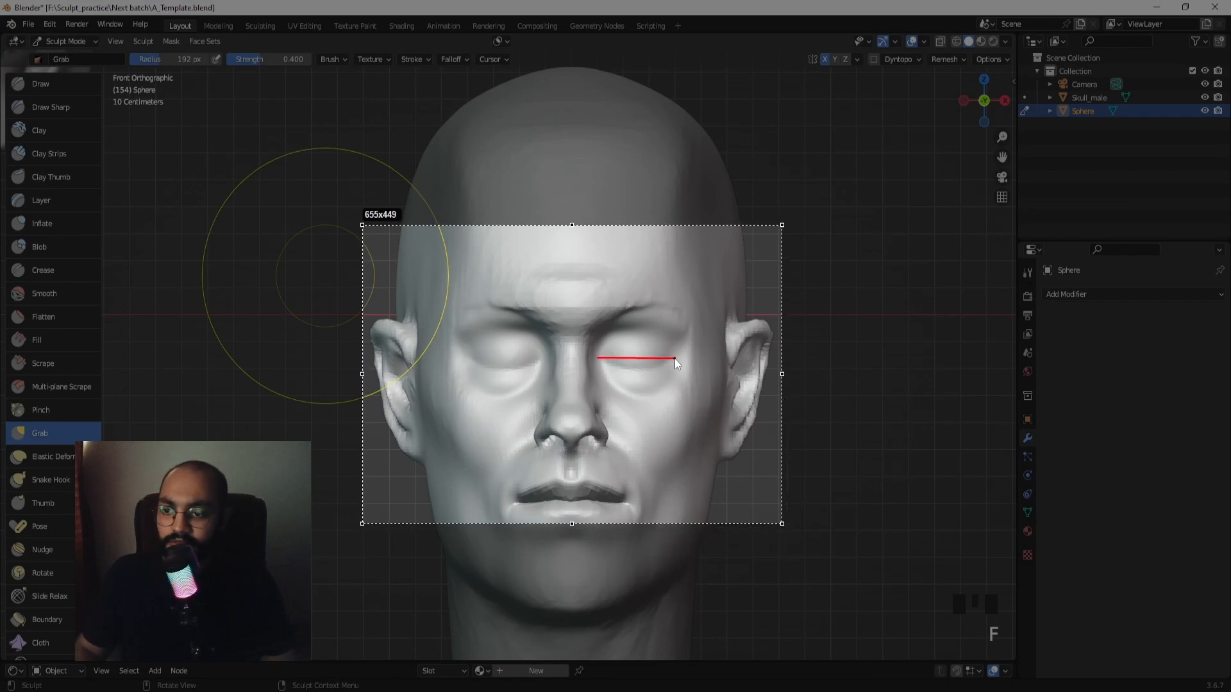
pyautogui.moveTo(600, 356); pyautogui.dragTo(407, 357)
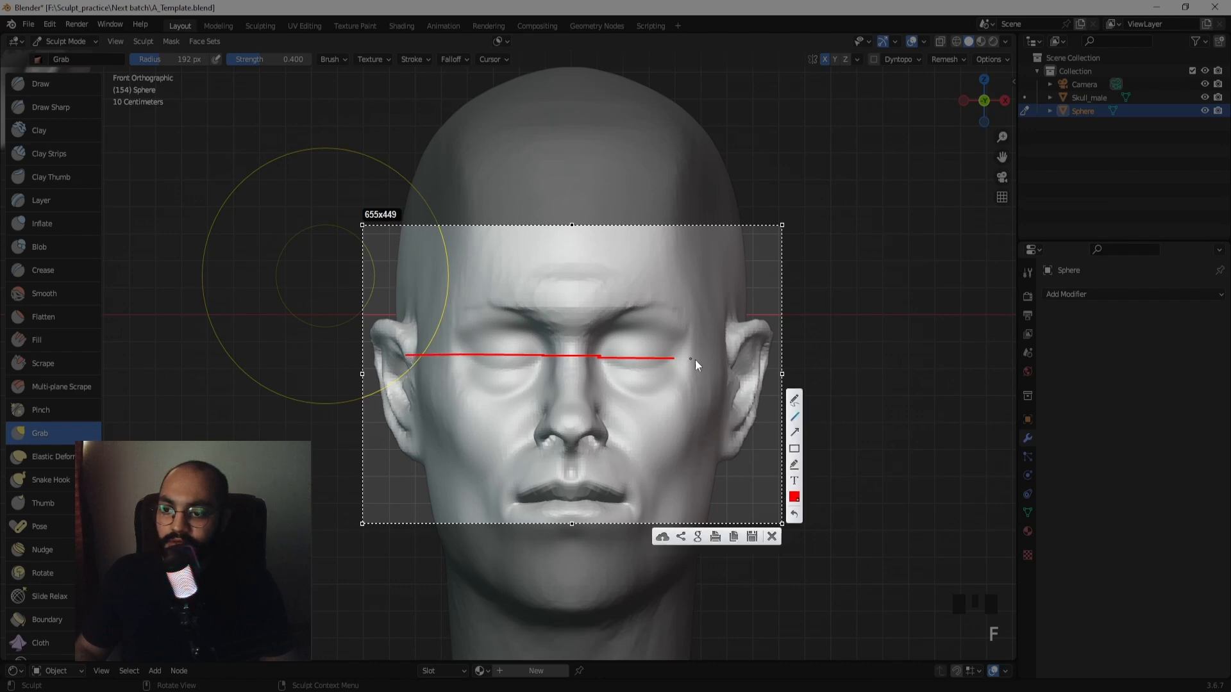
pyautogui.moveTo(675, 358); pyautogui.dragTo(741, 357)
pyautogui.press('Escape')
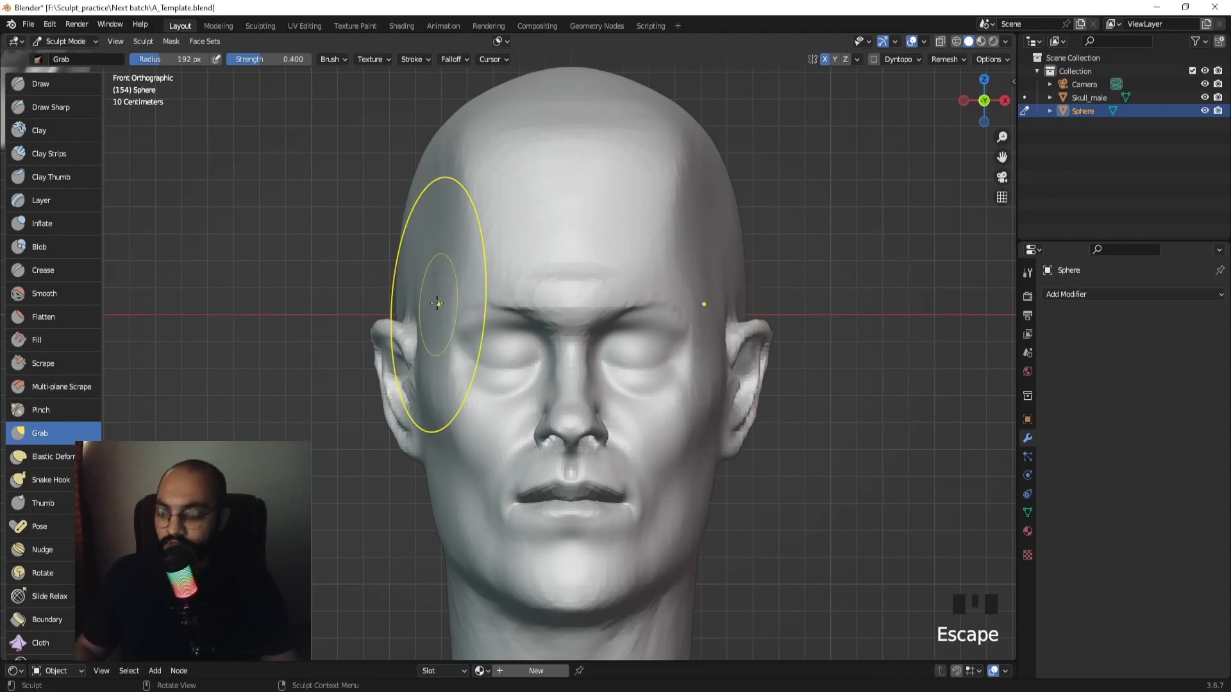
# Narrow the sides of the head from the front view with the Grab brush at 451 px radius.
pyautogui.press('f')
pyautogui.click(532, 300)
pyautogui.moveTo(468, 301); pyautogui.dragTo(478, 304)
pyautogui.press('f')
pyautogui.click(552, 309)
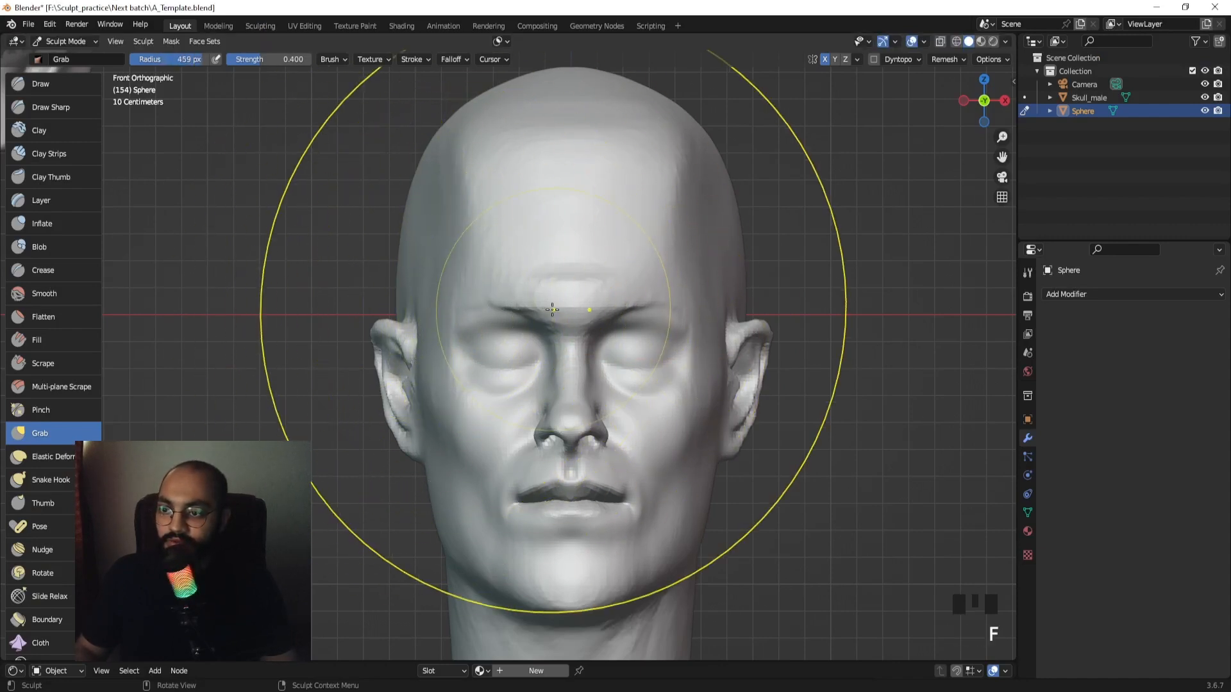
pyautogui.scroll(-2, 505, 349)
pyautogui.press('f')
pyautogui.click(530, 348)
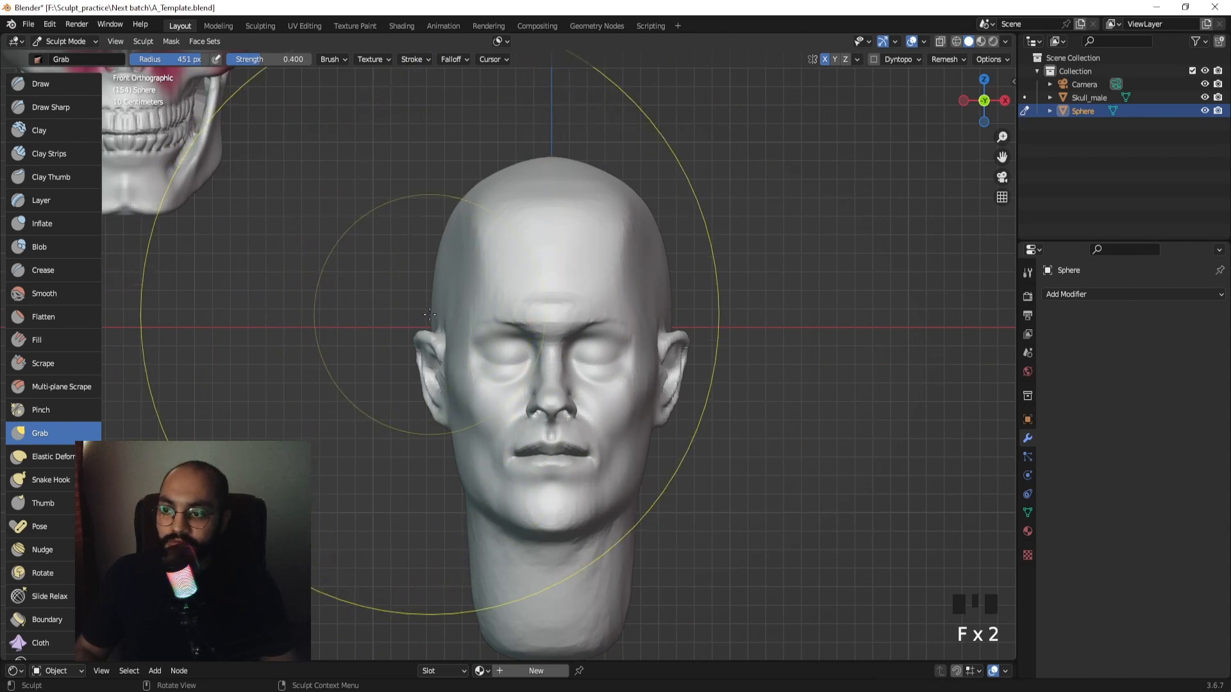
pyautogui.moveTo(433, 314); pyautogui.dragTo(432, 314)
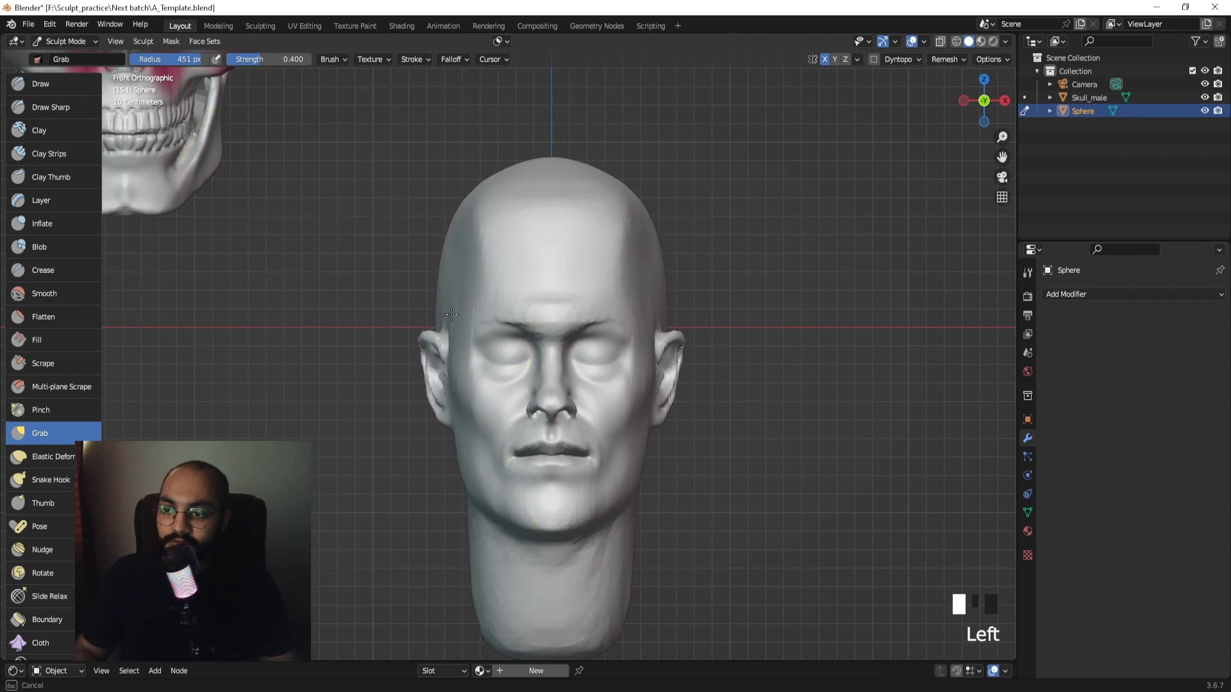
# Pull the temples slightly further inward with the Grab brush at 363 px radius.
pyautogui.press('f')
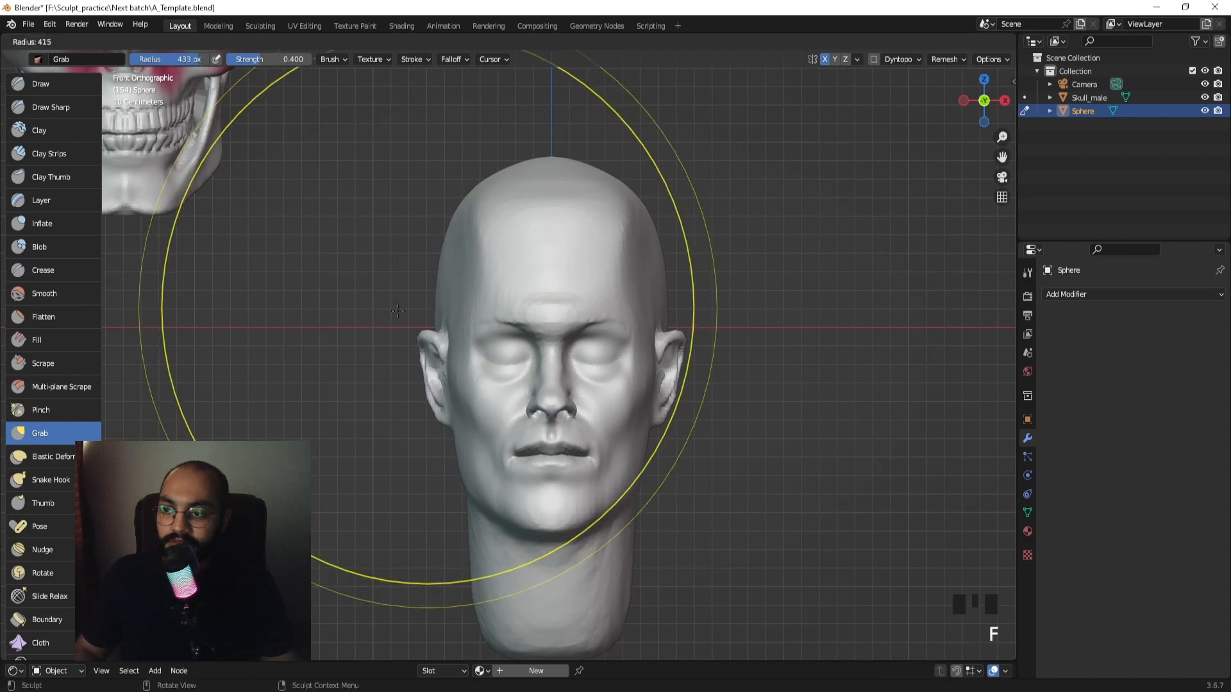
pyautogui.click(435, 309)
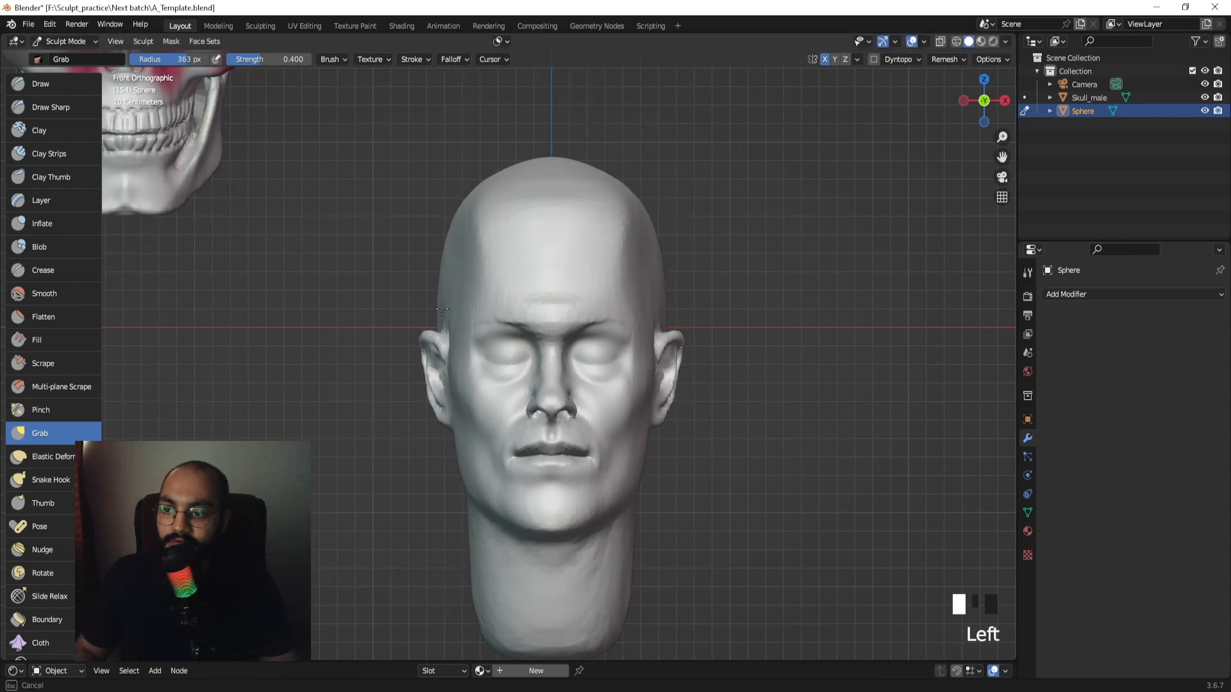
pyautogui.moveTo(442, 309); pyautogui.dragTo(502, 339, button='middle')
# Pull in the lower back of the skull from the side view with the Grab brush at 210 px radius.
pyautogui.press('KP_3')
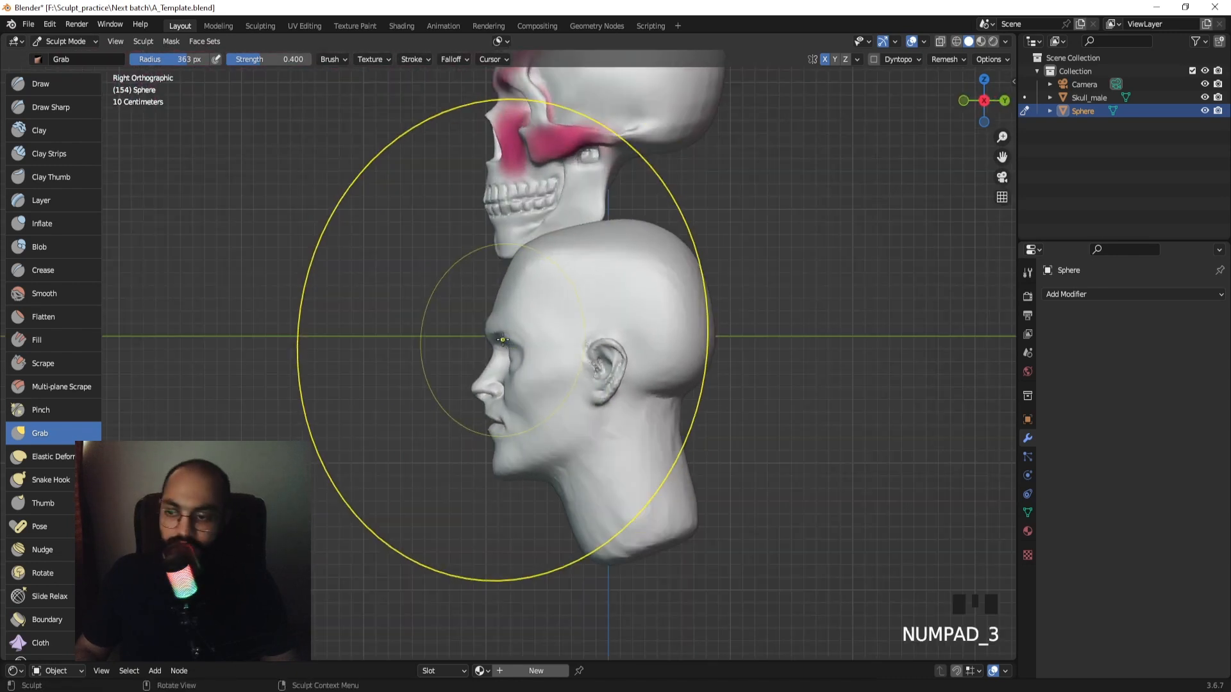
pyautogui.moveTo(821, 359)
pyautogui.keyDown('ctrl'); pyautogui.mouseDown(button='middle')
pyautogui.moveTo(836, 335)
pyautogui.moveTo(768, 340)
pyautogui.mouseUp(button='middle'); pyautogui.keyUp('ctrl')
pyautogui.press('f')
pyautogui.click(577, 366)
pyautogui.press('f')
pyautogui.click(665, 372)
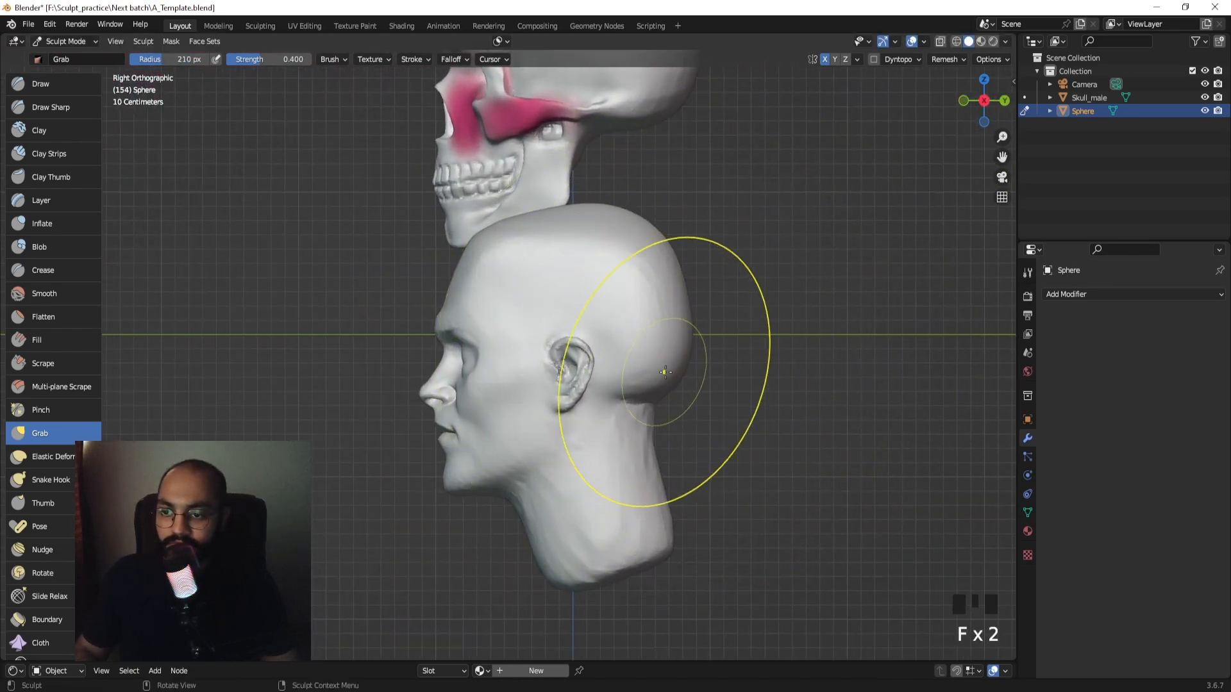
pyautogui.click(664, 372)
pyautogui.hotkey('ctrl', 'z')
pyautogui.moveTo(663, 372)
pyautogui.keyDown('shift'); pyautogui.mouseDown()
pyautogui.moveTo(653, 373)
pyautogui.moveTo(658, 401)
pyautogui.mouseUp(); pyautogui.keyUp('shift')
pyautogui.moveTo(677, 393); pyautogui.dragTo(671, 380)
pyautogui.moveTo(679, 371); pyautogui.dragTo(663, 360)
# Lift the base of the skull above the nape from behind with the Grab brush at 138 px radius.
pyautogui.press('f')
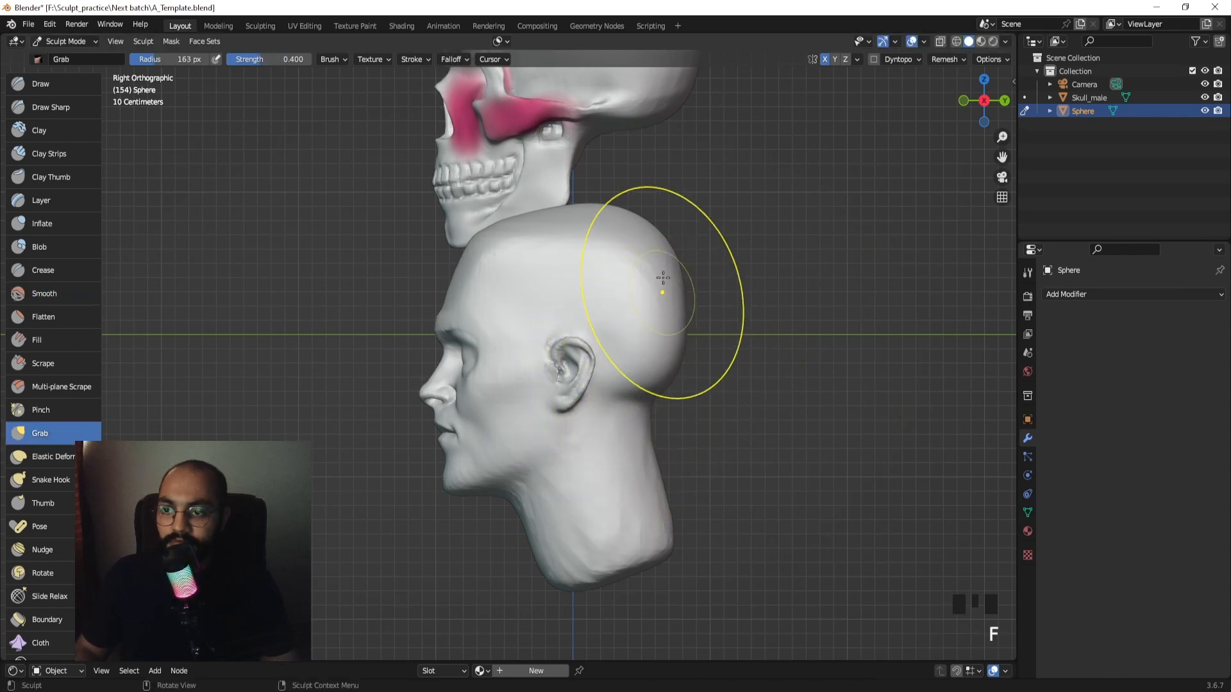
pyautogui.keyDown('shift'); pyautogui.click(652, 363); pyautogui.keyUp('shift')
pyautogui.moveTo(652, 363)
pyautogui.mouseDown(button='middle')
pyautogui.moveTo(580, 426)
pyautogui.moveTo(495, 369)
pyautogui.moveTo(470, 399)
pyautogui.mouseUp(button='middle')
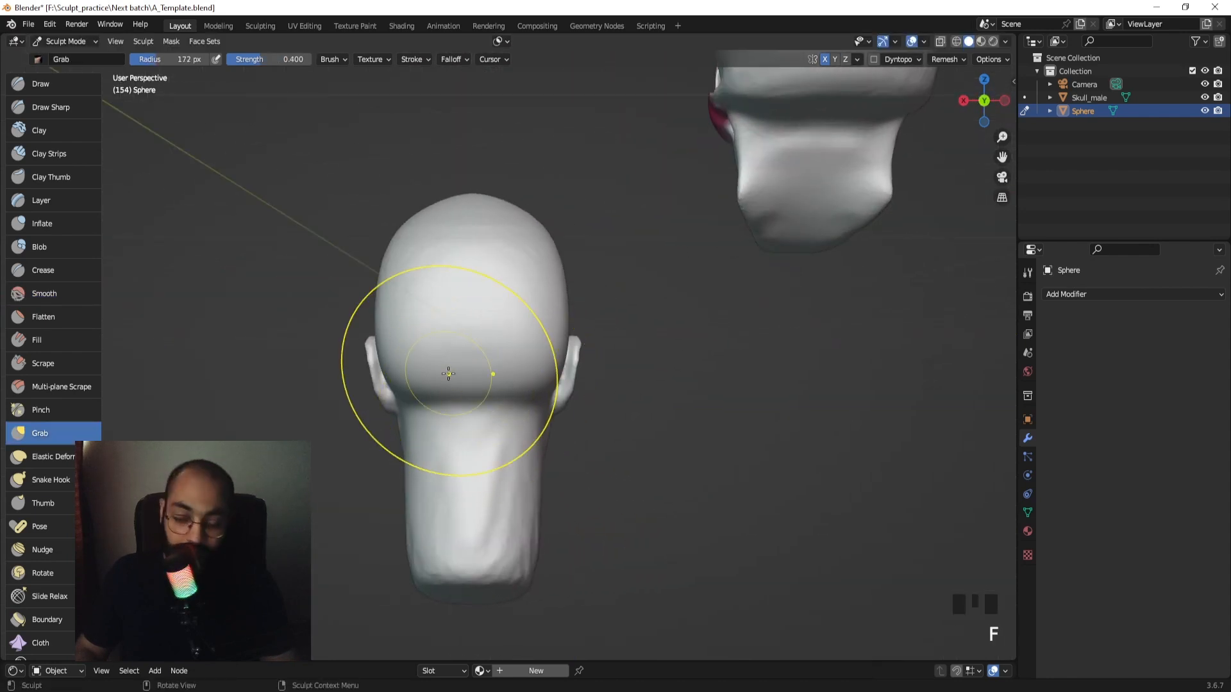
pyautogui.moveTo(432, 363)
pyautogui.mouseDown(button='middle')
pyautogui.moveTo(468, 387)
pyautogui.moveTo(460, 402)
pyautogui.mouseUp(button='middle')
pyautogui.press('f')
pyautogui.click(436, 411)
pyautogui.moveTo(451, 441); pyautogui.dragTo(452, 420)
pyautogui.moveTo(457, 454); pyautogui.dragTo(455, 433)
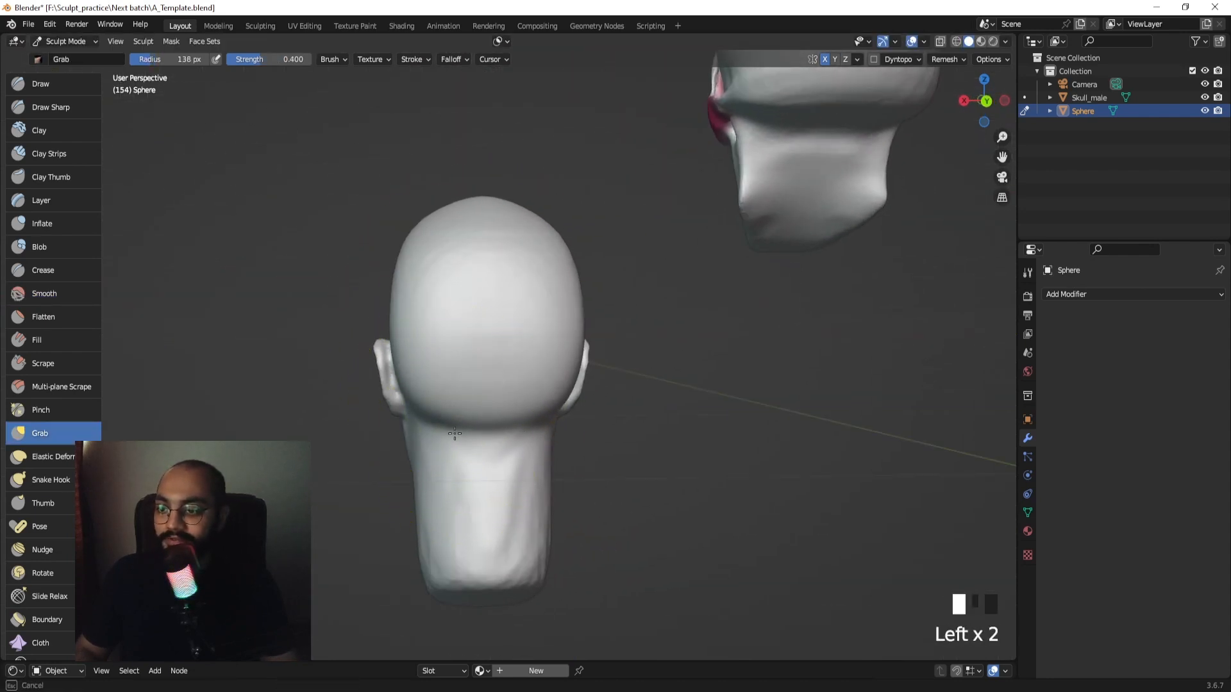
# Smooth the transition between the back of the skull and the neck at 105 px radius.
pyautogui.moveTo(455, 433); pyautogui.dragTo(494, 407, button='middle')
pyautogui.press('f')
pyautogui.click(473, 404)
pyautogui.moveTo(484, 410)
pyautogui.keyDown('shift'); pyautogui.mouseDown()
pyautogui.moveTo(535, 359)
pyautogui.moveTo(529, 379)
pyautogui.mouseUp(); pyautogui.keyUp('shift')
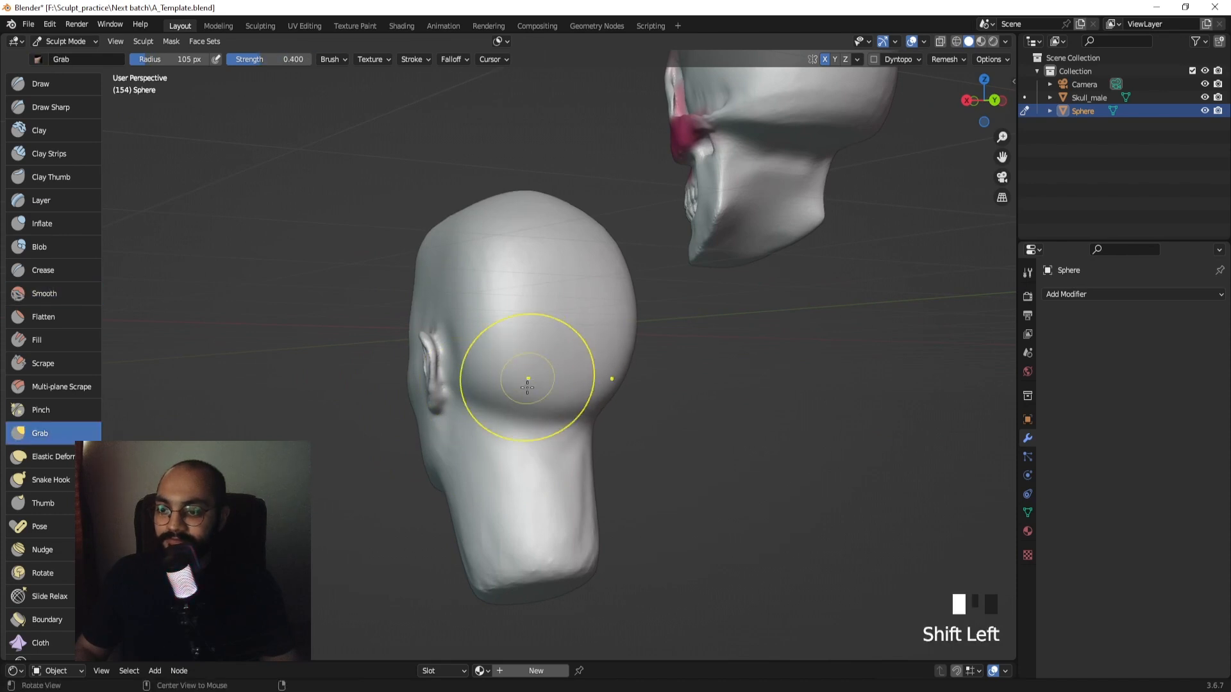
pyautogui.moveTo(527, 378); pyautogui.dragTo(646, 371, button='middle')
pyautogui.keyDown('shift'); pyautogui.moveTo(631, 388); pyautogui.dragTo(628, 398); pyautogui.keyUp('shift')
pyautogui.moveTo(645, 395); pyautogui.dragTo(551, 408, button='middle')
pyautogui.moveTo(545, 404)
pyautogui.keyDown('shift'); pyautogui.mouseDown()
pyautogui.moveTo(468, 362)
pyautogui.moveTo(513, 352)
pyautogui.mouseUp(); pyautogui.keyUp('shift')
pyautogui.moveTo(539, 340); pyautogui.dragTo(606, 347, button='middle')
pyautogui.keyDown('shift'); pyautogui.moveTo(596, 359); pyautogui.dragTo(571, 359); pyautogui.keyUp('shift')
pyautogui.moveTo(632, 385); pyautogui.dragTo(564, 398, button='middle')
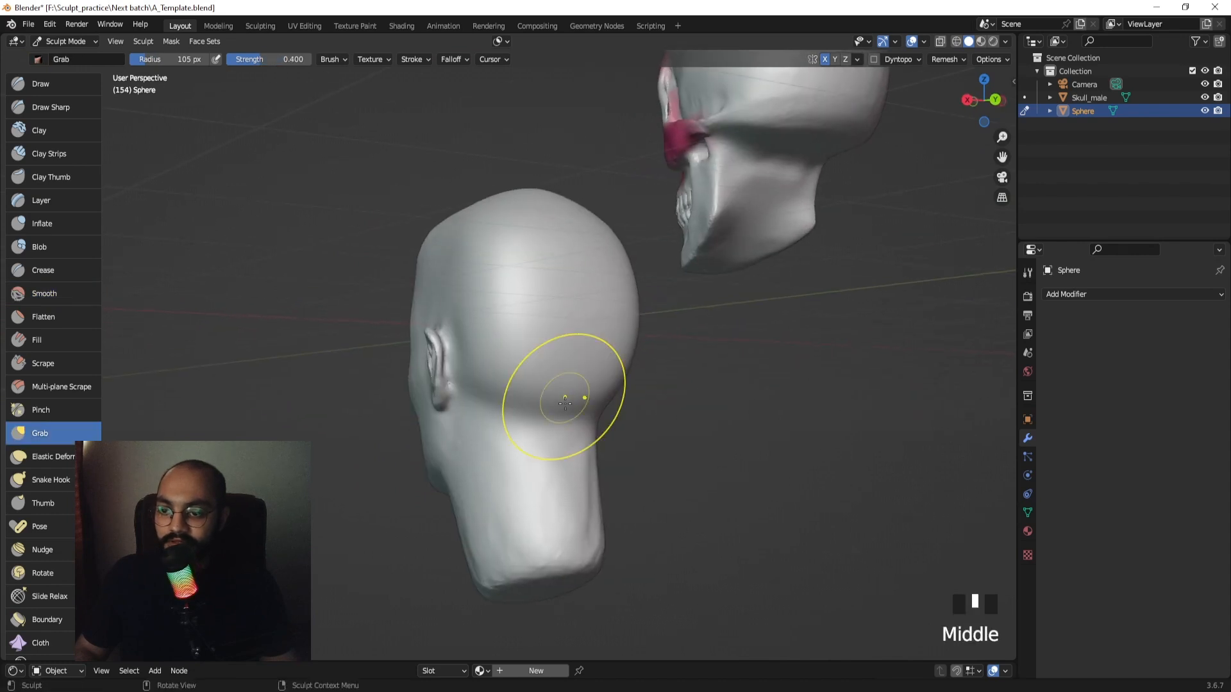
# Smooth the skull base and the upper back of the head at 99 px radius.
pyautogui.press('f')
pyautogui.keyDown('shift'); pyautogui.moveTo(565, 398); pyautogui.dragTo(539, 388); pyautogui.keyUp('shift')
pyautogui.moveTo(539, 384); pyautogui.dragTo(452, 388, button='middle')
pyautogui.keyDown('shift'); pyautogui.moveTo(452, 392); pyautogui.dragTo(463, 398); pyautogui.keyUp('shift')
pyautogui.moveTo(463, 398); pyautogui.dragTo(495, 335, button='middle')
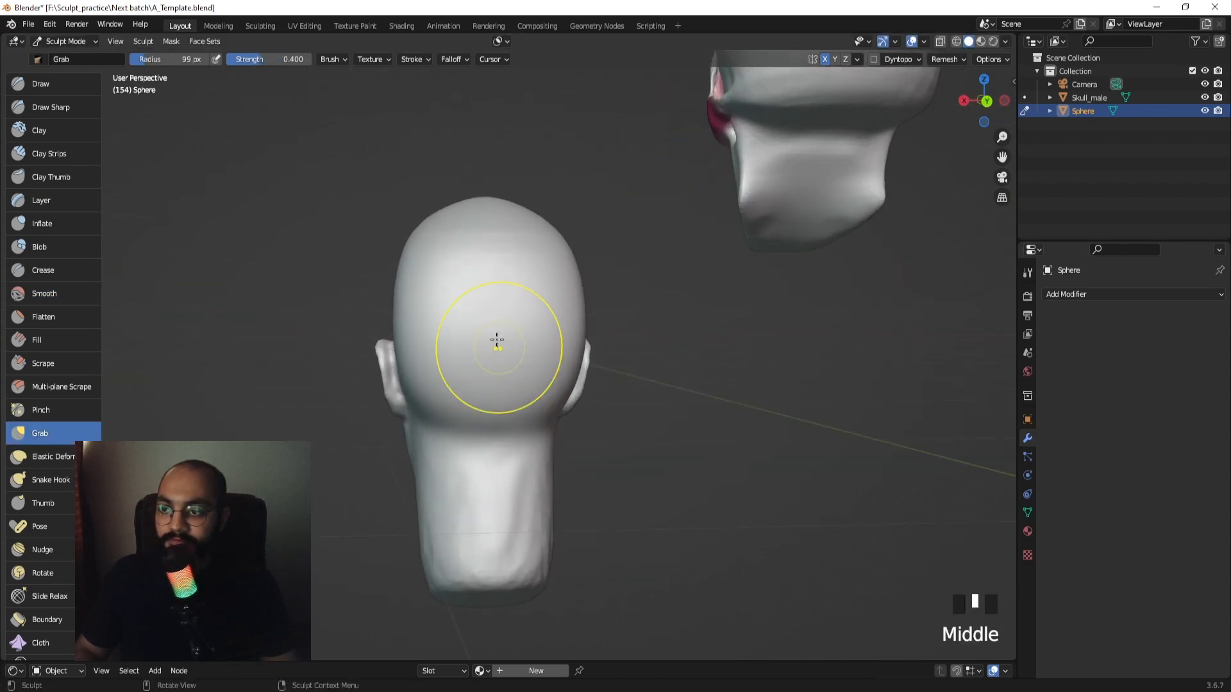
pyautogui.keyDown('shift'); pyautogui.moveTo(506, 257); pyautogui.dragTo(514, 253); pyautogui.keyUp('shift')
pyautogui.moveTo(514, 252); pyautogui.dragTo(593, 318, button='middle')
pyautogui.keyDown('shift'); pyautogui.moveTo(596, 321); pyautogui.dragTo(598, 322); pyautogui.keyUp('shift')
pyautogui.press('g')
pyautogui.moveTo(598, 322)
pyautogui.mouseDown(button='middle')
pyautogui.moveTo(649, 335)
pyautogui.moveTo(600, 308)
pyautogui.mouseUp(button='middle')
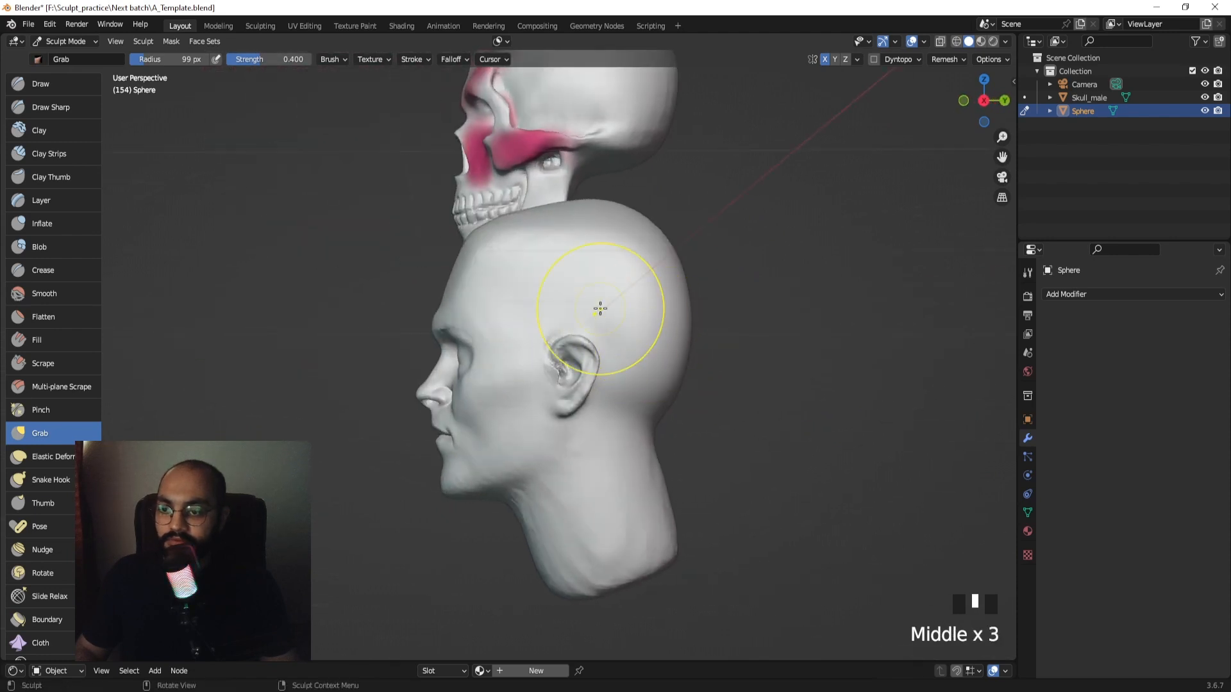
# Round the crown and upper back of the skull from the side view with the Grab brush at 237 px radius.
pyautogui.press('KP_3')
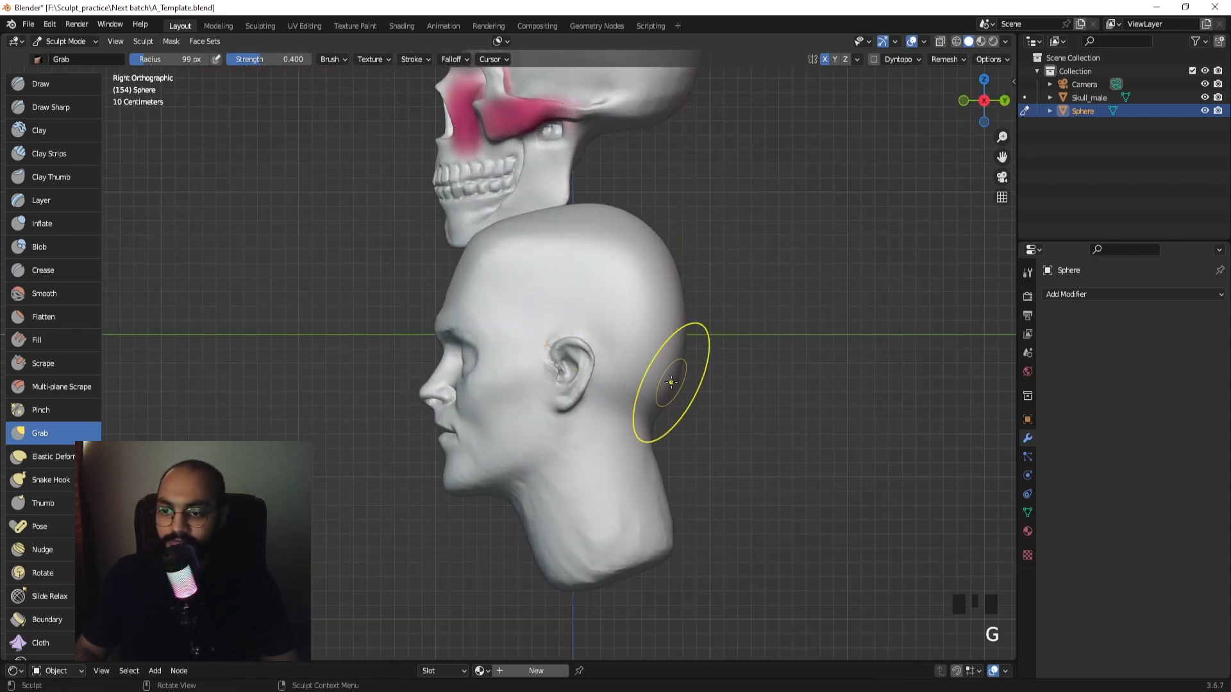
pyautogui.press('f')
pyautogui.hotkey('ctrl', 'z')
pyautogui.press('f')
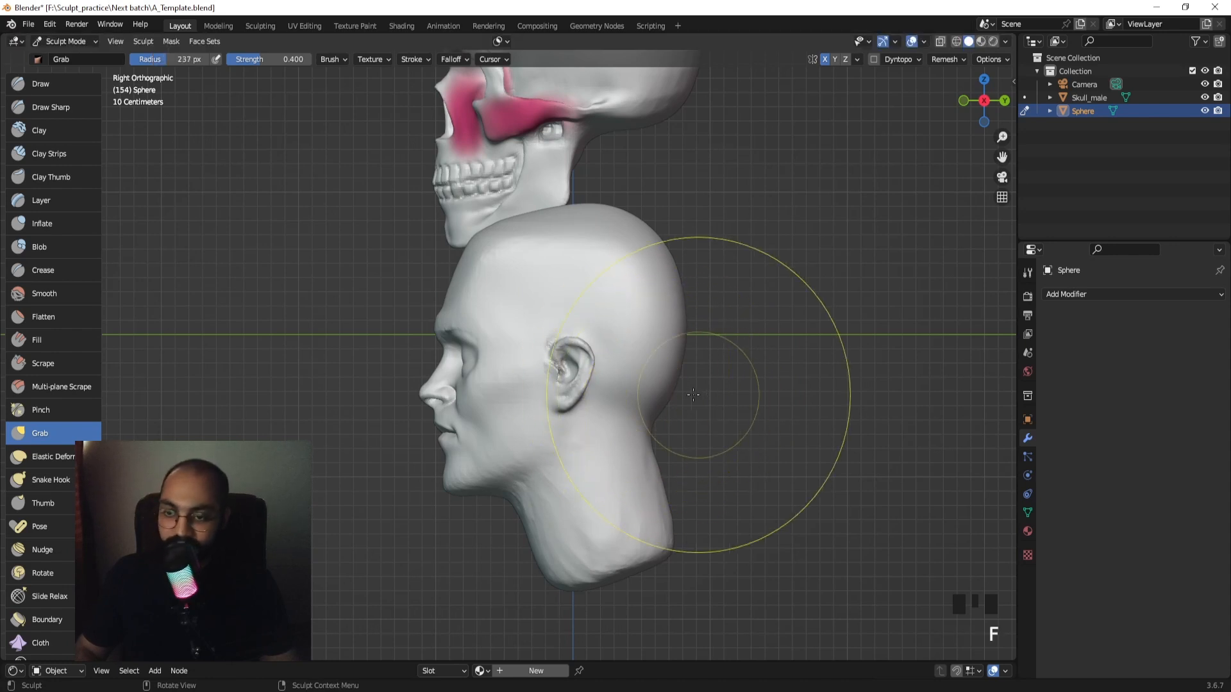
pyautogui.click(638, 414)
pyautogui.moveTo(660, 234); pyautogui.dragTo(644, 240)
pyautogui.moveTo(632, 222); pyautogui.dragTo(638, 239)
pyautogui.moveTo(654, 262); pyautogui.dragTo(658, 293)
# Pull in the lower back of the skull and even out its side profile with the Grab brush at 237 px radius.
pyautogui.moveTo(672, 351); pyautogui.dragTo(661, 359)
pyautogui.moveTo(662, 384); pyautogui.dragTo(653, 394)
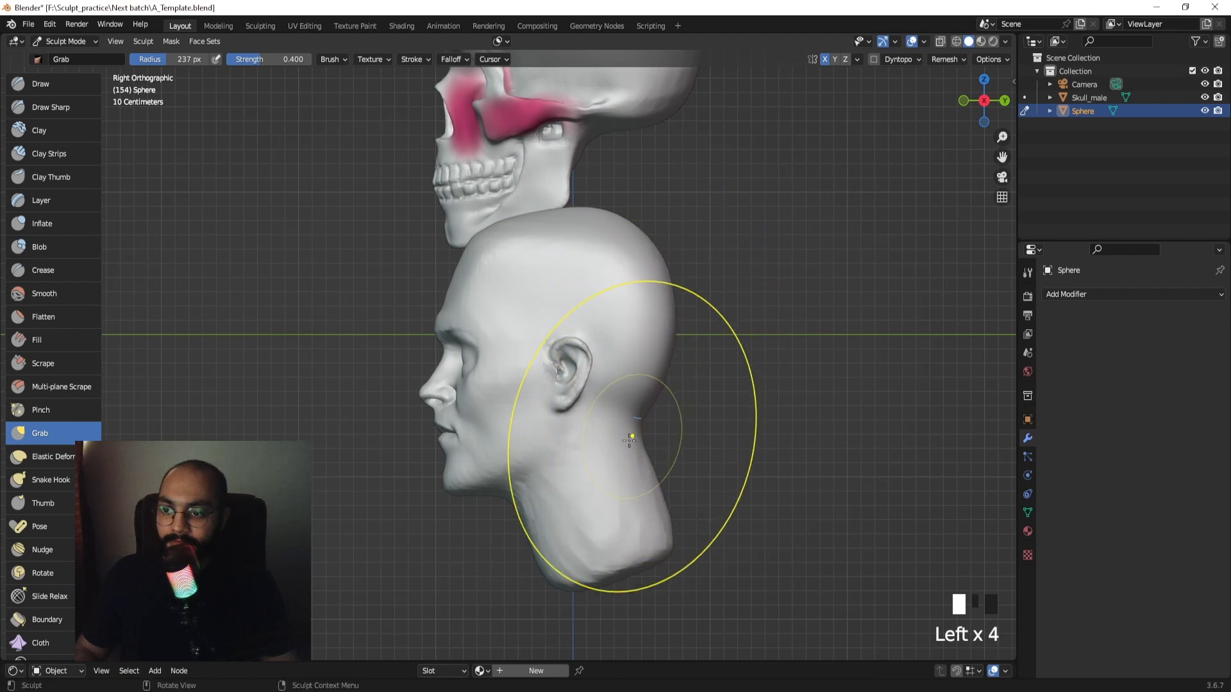
pyautogui.moveTo(648, 290); pyautogui.dragTo(655, 335)
pyautogui.moveTo(643, 284); pyautogui.dragTo(633, 288)
pyautogui.moveTo(608, 311); pyautogui.dragTo(656, 317)
# Round the rear of the skull and its lower sides from behind with the Grab brush.
pyautogui.moveTo(657, 316); pyautogui.dragTo(569, 467, button='middle')
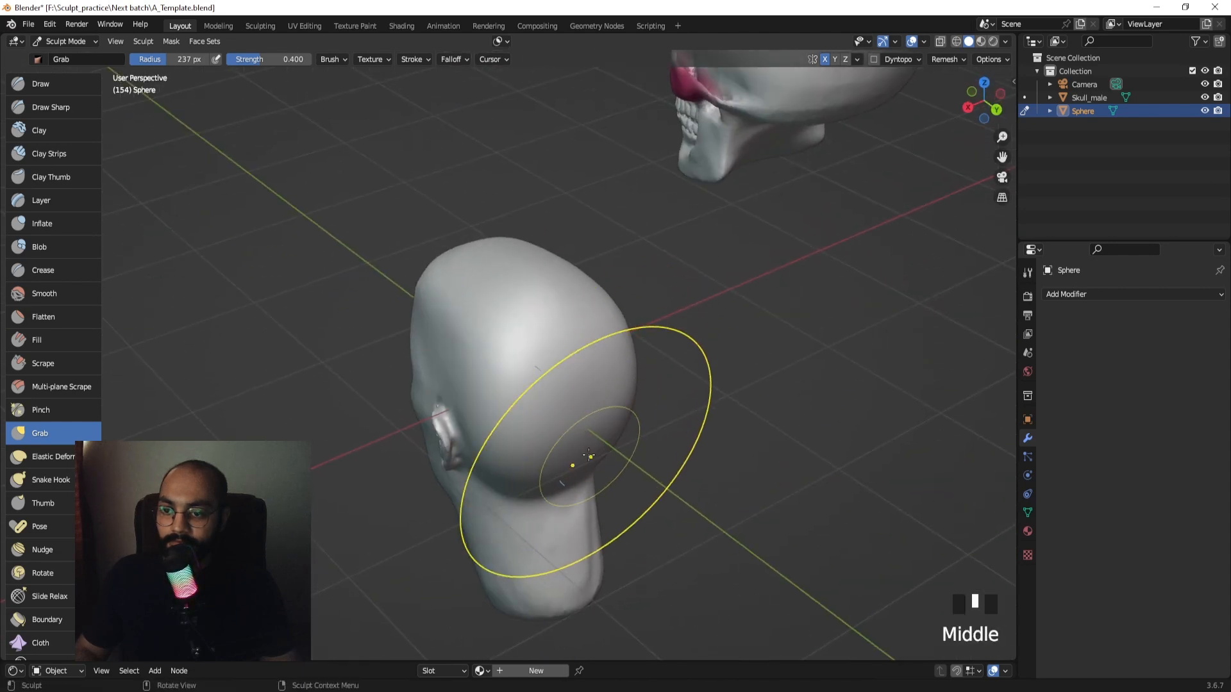
pyautogui.moveTo(569, 467); pyautogui.dragTo(586, 448)
pyautogui.moveTo(582, 445); pyautogui.dragTo(633, 463, button='middle')
pyautogui.moveTo(627, 463); pyautogui.dragTo(610, 444)
pyautogui.moveTo(610, 445); pyautogui.dragTo(524, 510, button='middle')
pyautogui.press('d')
pyautogui.moveTo(473, 524); pyautogui.dragTo(498, 539)
pyautogui.moveTo(418, 494)
pyautogui.mouseDown()
pyautogui.moveTo(430, 492)
pyautogui.moveTo(426, 512)
pyautogui.mouseUp()
pyautogui.press('f')
pyautogui.click(498, 527)
# Smooth the crown and the back of the skull at 150 px radius.
pyautogui.moveTo(426, 511)
pyautogui.mouseDown(button='middle')
pyautogui.moveTo(579, 359)
pyautogui.moveTo(627, 379)
pyautogui.moveTo(652, 365)
pyautogui.moveTo(623, 391)
pyautogui.mouseUp(button='middle')
pyautogui.press('f')
pyautogui.click(656, 325)
pyautogui.keyDown('shift'); pyautogui.moveTo(603, 286); pyautogui.dragTo(608, 288); pyautogui.keyUp('shift')
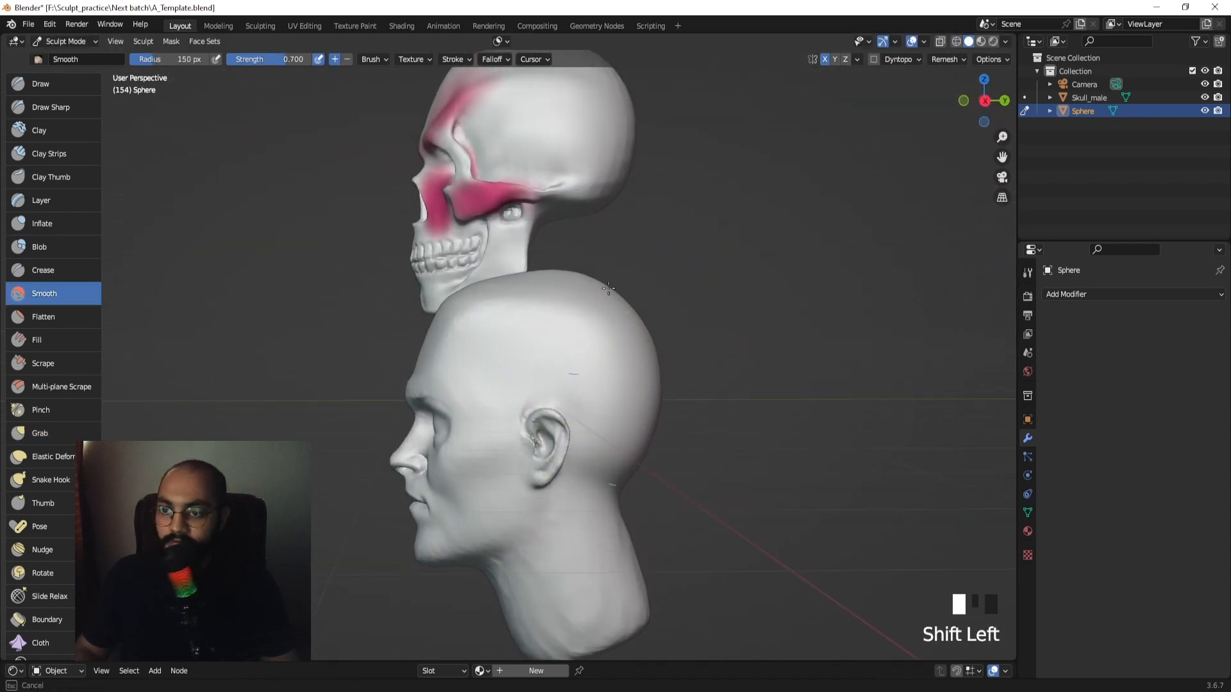
pyautogui.moveTo(609, 288)
pyautogui.mouseDown(button='middle')
pyautogui.moveTo(605, 395)
pyautogui.moveTo(506, 411)
pyautogui.mouseUp(button='middle')
pyautogui.keyDown('shift'); pyautogui.moveTo(507, 410); pyautogui.dragTo(502, 412); pyautogui.keyUp('shift')
pyautogui.moveTo(503, 412); pyautogui.dragTo(468, 462, button='middle')
pyautogui.keyDown('shift'); pyautogui.moveTo(467, 462); pyautogui.dragTo(459, 443); pyautogui.keyUp('shift')
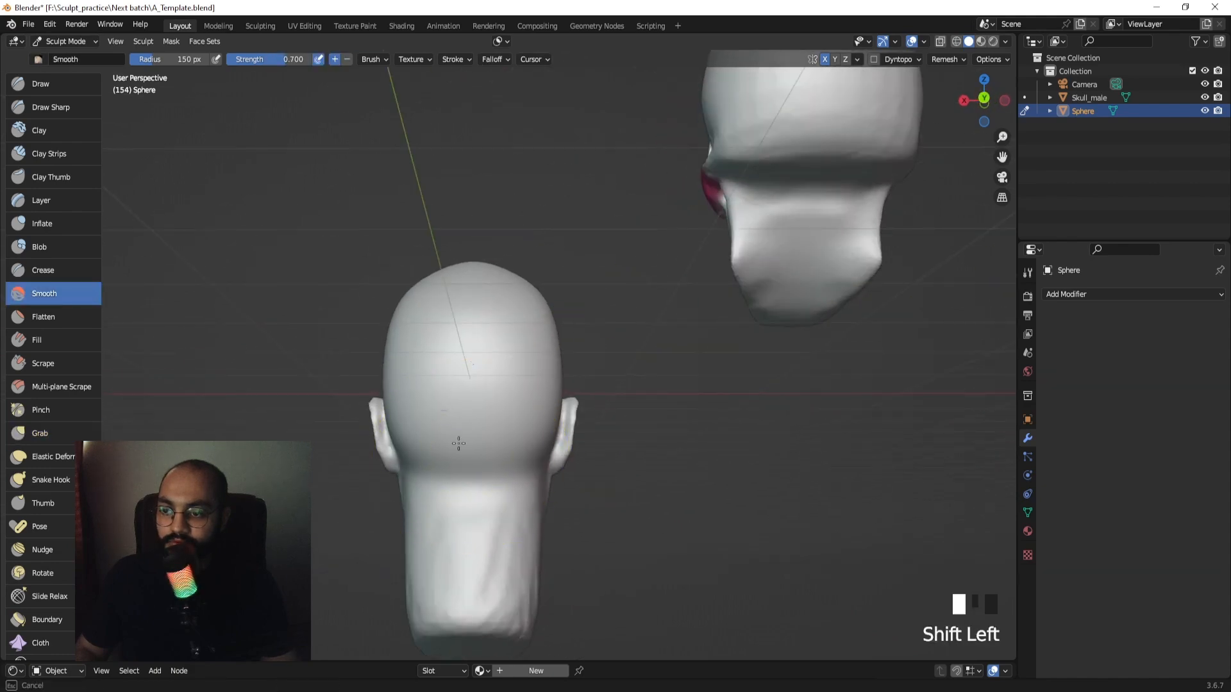
# Smooth the back, side and front of the neck at 150 px radius.
pyautogui.keyDown('shift'); pyautogui.moveTo(467, 607); pyautogui.dragTo(469, 606); pyautogui.keyUp('shift')
pyautogui.moveTo(469, 605); pyautogui.dragTo(610, 530, button='middle')
pyautogui.keyDown('shift'); pyautogui.moveTo(610, 530); pyautogui.dragTo(564, 564); pyautogui.keyUp('shift')
pyautogui.moveTo(564, 565)
pyautogui.mouseDown(button='middle')
pyautogui.moveTo(569, 588)
pyautogui.moveTo(596, 606)
pyautogui.mouseUp(button='middle')
pyautogui.keyDown('shift'); pyautogui.moveTo(596, 606); pyautogui.dragTo(567, 607); pyautogui.keyUp('shift')
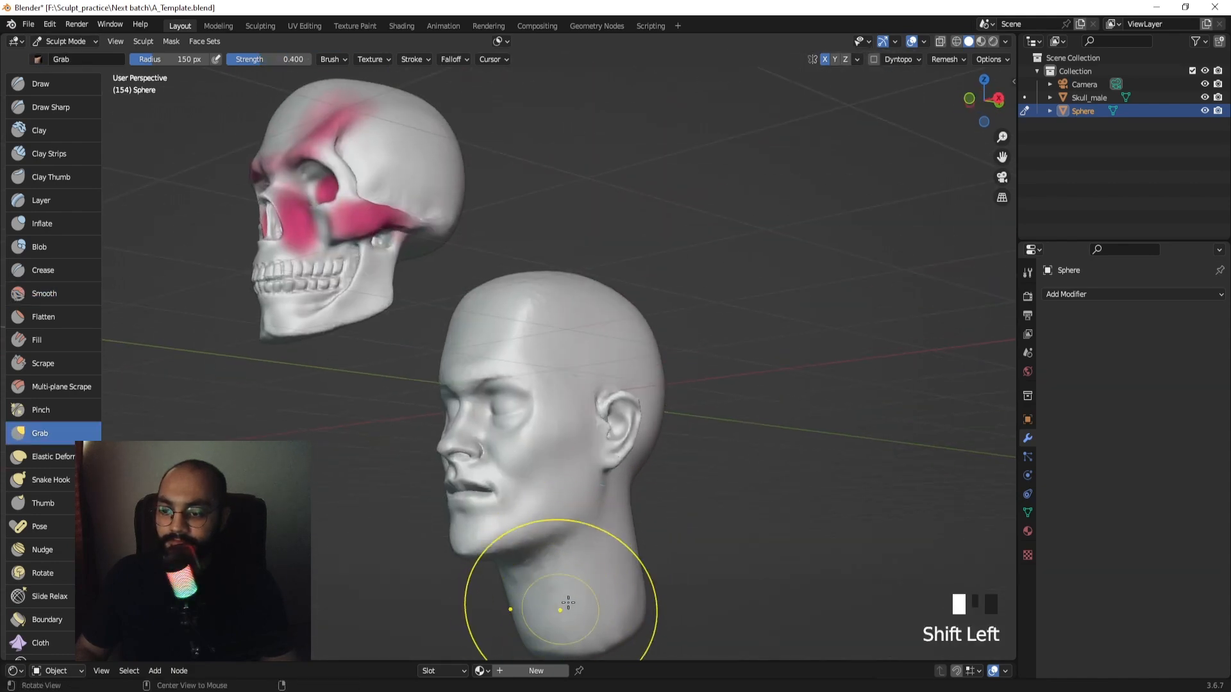
# Build up the underside of the jaw with the Clay Strips brush at 115 px and 123 px radius, and smooth it.
pyautogui.moveTo(566, 607)
pyautogui.mouseDown(button='middle')
pyautogui.moveTo(540, 507)
pyautogui.moveTo(575, 440)
pyautogui.moveTo(538, 522)
pyautogui.moveTo(539, 460)
pyautogui.moveTo(526, 449)
pyautogui.mouseUp(button='middle')
pyautogui.click(49, 154)
pyautogui.moveTo(487, 340)
pyautogui.mouseDown(button='middle')
pyautogui.moveTo(500, 366)
pyautogui.moveTo(489, 433)
pyautogui.moveTo(524, 388)
pyautogui.moveTo(500, 379)
pyautogui.mouseUp(button='middle')
pyautogui.press('f')
pyautogui.click(477, 379)
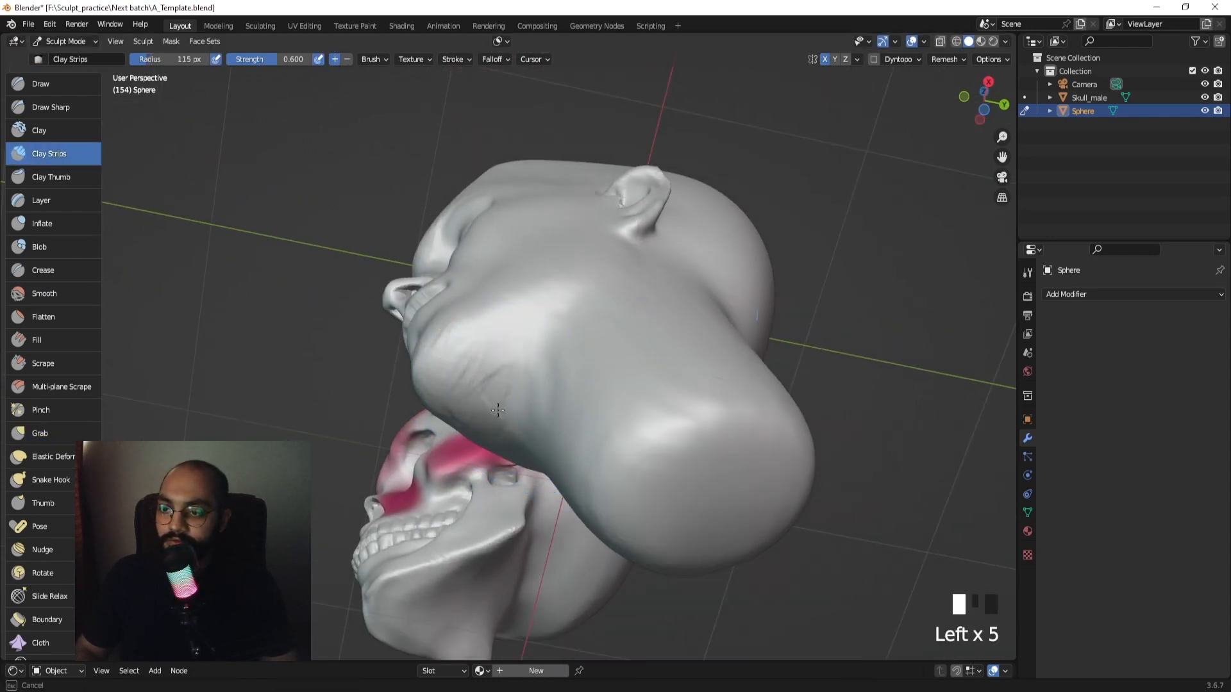
pyautogui.press('f')
pyautogui.click(489, 364)
pyautogui.moveTo(478, 384)
pyautogui.mouseDown()
pyautogui.moveTo(488, 362)
pyautogui.moveTo(494, 385)
pyautogui.moveTo(501, 366)
pyautogui.mouseUp()
pyautogui.moveTo(500, 359); pyautogui.dragTo(515, 439, button='middle')
pyautogui.keyDown('shift'); pyautogui.moveTo(491, 513); pyautogui.dragTo(471, 542); pyautogui.keyUp('shift')
# Raise the chin's lower edge from the front view with the Grab brush at 126 px radius and smooth it.
pyautogui.moveTo(471, 542); pyautogui.dragTo(552, 510, button='middle')
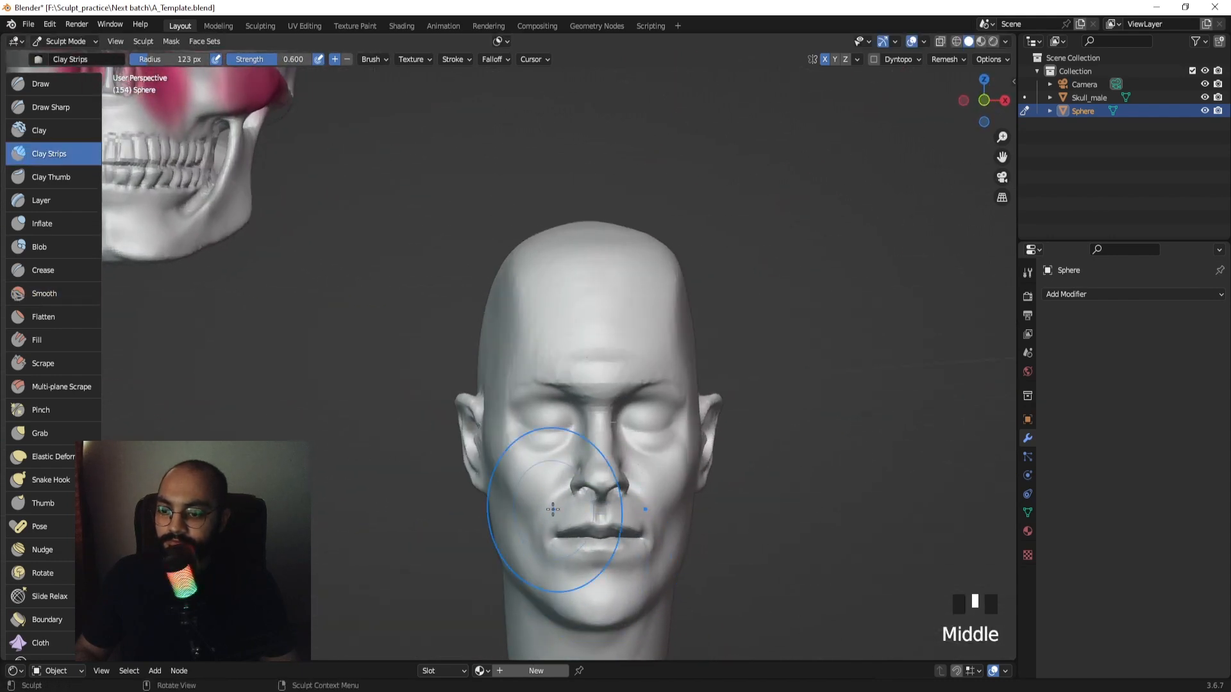
pyautogui.press('KP_1')
pyautogui.moveTo(494, 549)
pyautogui.keyDown('shift'); pyautogui.mouseDown(button='middle')
pyautogui.moveTo(536, 261)
pyautogui.moveTo(564, 454)
pyautogui.moveTo(508, 460)
pyautogui.mouseUp(button='middle'); pyautogui.keyUp('shift')
pyautogui.press('g')
pyautogui.press('f')
pyautogui.click(502, 476)
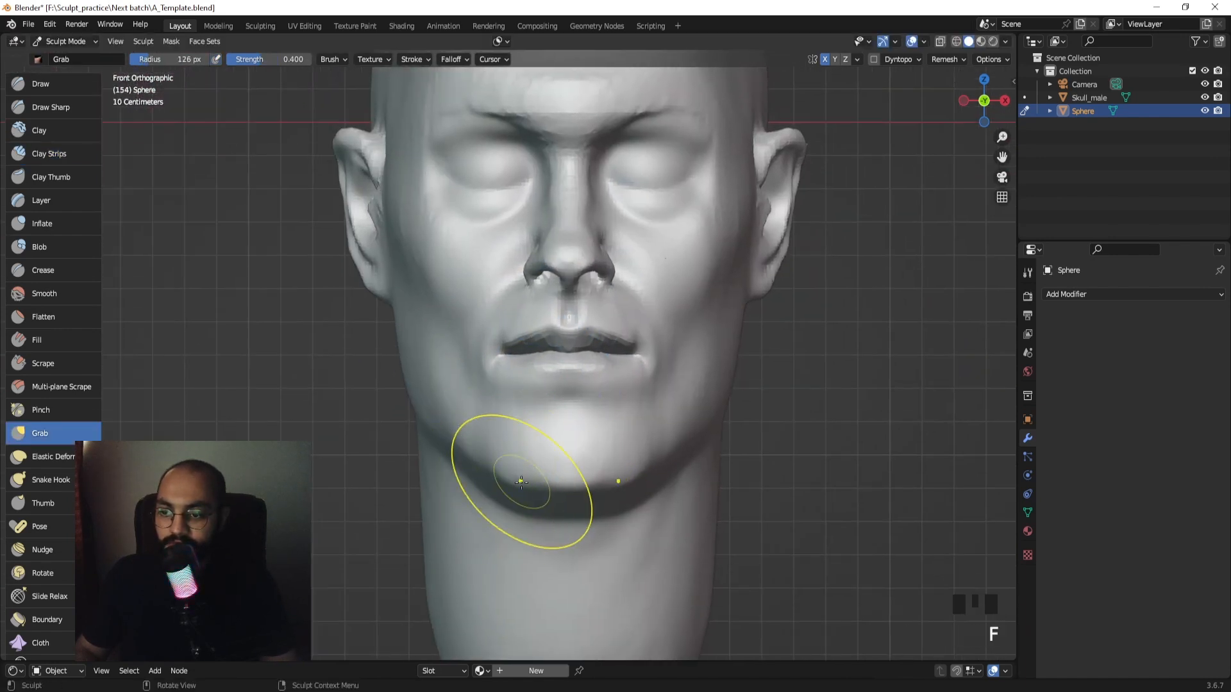
pyautogui.moveTo(521, 481)
pyautogui.mouseDown()
pyautogui.moveTo(544, 467)
pyautogui.moveTo(526, 470)
pyautogui.mouseUp()
pyautogui.keyDown('shift'); pyautogui.moveTo(527, 470); pyautogui.dragTo(508, 473); pyautogui.keyUp('shift')
# Define the front of the chin with the Draw Sharp brush at 76 px radius and smooth along the jaw edge.
pyautogui.moveTo(508, 472)
pyautogui.mouseDown(button='middle')
pyautogui.moveTo(627, 495)
pyautogui.moveTo(535, 481)
pyautogui.mouseUp(button='middle')
pyautogui.press('f')
pyautogui.press('f')
pyautogui.click(646, 501)
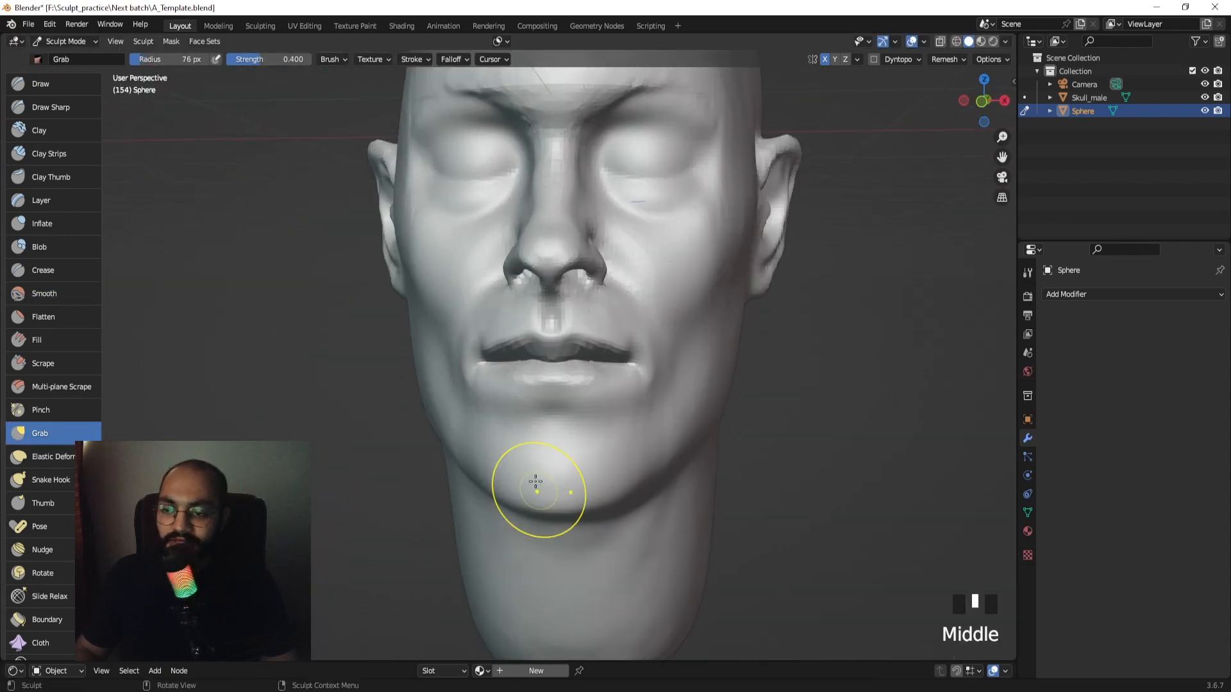
pyautogui.click(37, 110)
pyautogui.moveTo(577, 398)
pyautogui.keyDown('shift'); pyautogui.mouseDown(button='middle')
pyautogui.moveTo(570, 338)
pyautogui.moveTo(564, 374)
pyautogui.mouseUp(button='middle'); pyautogui.keyUp('shift')
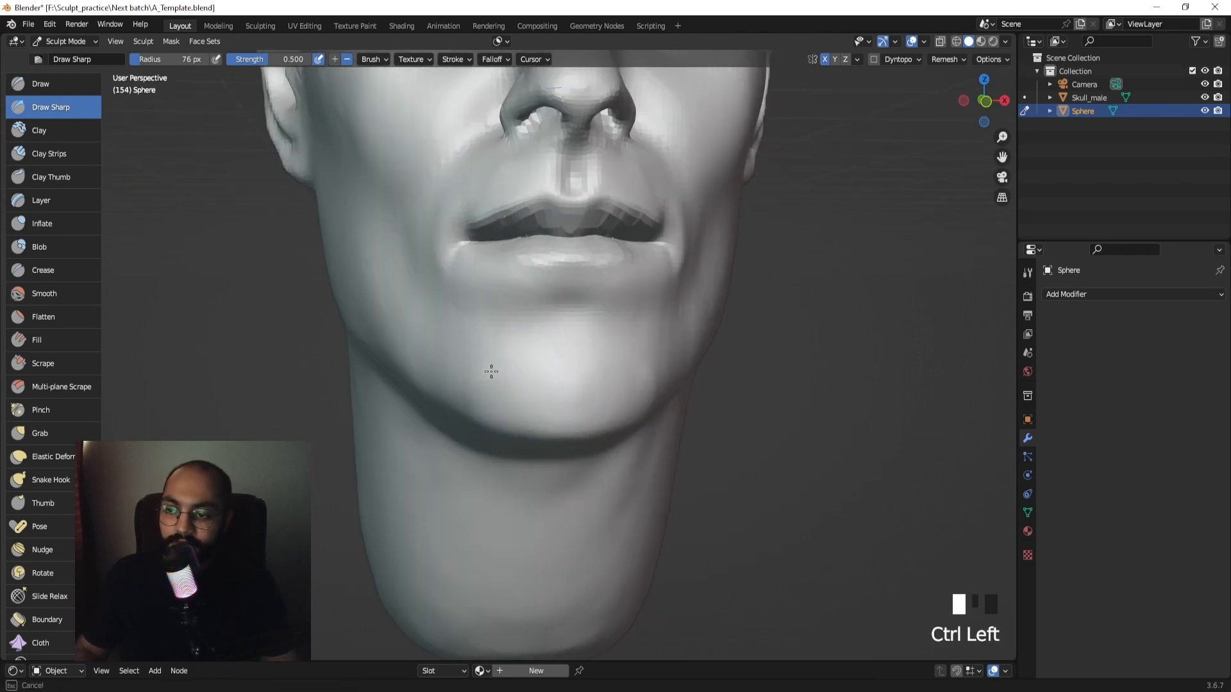
pyautogui.moveTo(507, 411)
pyautogui.mouseDown(button='middle')
pyautogui.moveTo(398, 408)
pyautogui.moveTo(465, 409)
pyautogui.mouseUp(button='middle')
pyautogui.press('f')
pyautogui.click(475, 404)
pyautogui.keyDown('shift'); pyautogui.moveTo(436, 412); pyautogui.dragTo(411, 414); pyautogui.keyUp('shift')
# Smooth the front and underside of the chin at 93 px radius.
pyautogui.moveTo(417, 414); pyautogui.dragTo(494, 409, button='middle')
pyautogui.press('f')
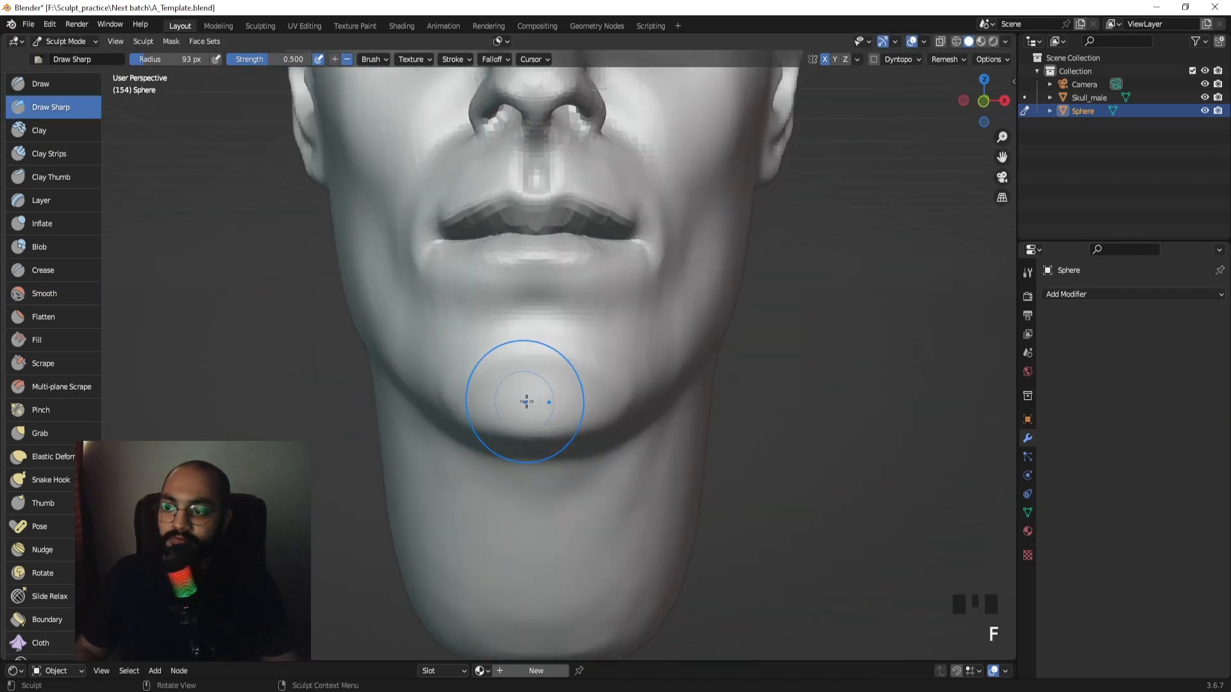
pyautogui.click(525, 402)
pyautogui.keyDown('shift'); pyautogui.moveTo(523, 401); pyautogui.dragTo(475, 388); pyautogui.keyUp('shift')
pyautogui.moveTo(553, 411)
pyautogui.mouseDown(button='middle')
pyautogui.moveTo(703, 411)
pyautogui.moveTo(681, 413)
pyautogui.mouseUp(button='middle')
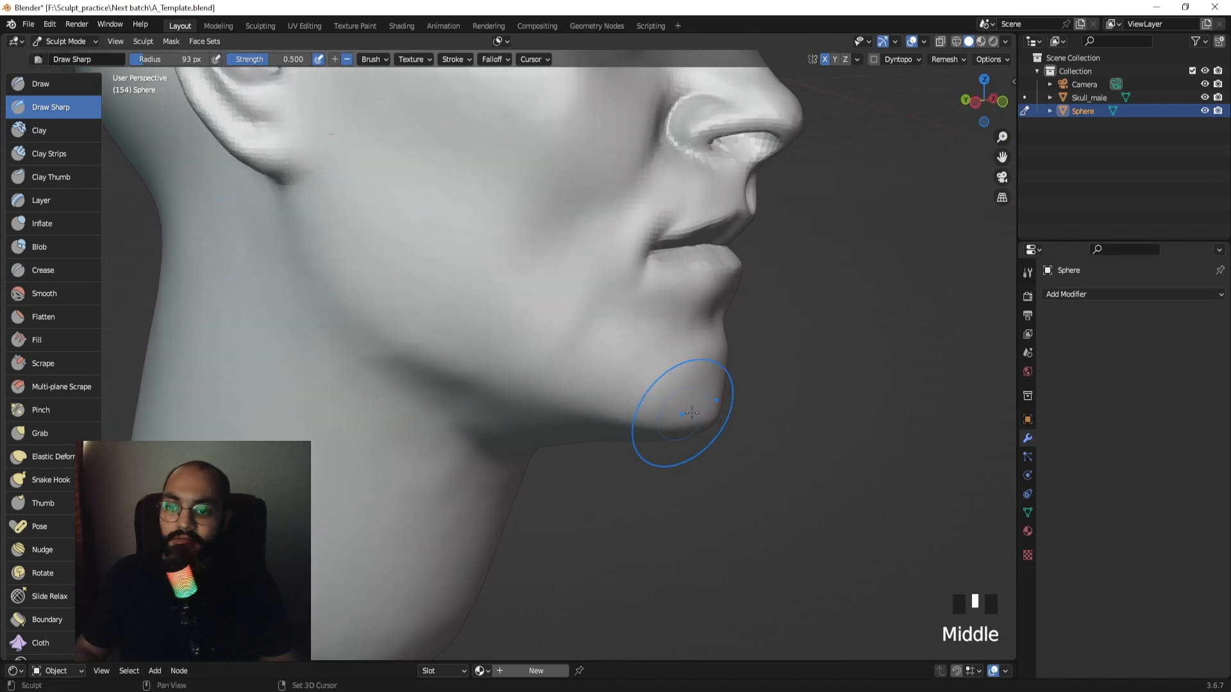
pyautogui.keyDown('shift'); pyautogui.moveTo(687, 413); pyautogui.dragTo(718, 423); pyautogui.keyUp('shift')
# Sharpen the chin's side with an inverted Draw Sharp stroke at 74 px radius and soften the surrounding chin surface.
pyautogui.moveTo(672, 420); pyautogui.dragTo(613, 418, button='middle')
pyautogui.moveTo(617, 417)
pyautogui.keyDown('ctrl'); pyautogui.mouseDown()
pyautogui.moveTo(703, 389)
pyautogui.moveTo(631, 389)
pyautogui.mouseUp(); pyautogui.keyUp('ctrl')
pyautogui.moveTo(641, 387)
pyautogui.keyDown('shift'); pyautogui.mouseDown()
pyautogui.moveTo(610, 418)
pyautogui.moveTo(619, 424)
pyautogui.mouseUp(); pyautogui.keyUp('shift')
pyautogui.keyDown('shift'); pyautogui.moveTo(632, 430); pyautogui.dragTo(663, 437); pyautogui.keyUp('shift')
pyautogui.moveTo(663, 437); pyautogui.dragTo(598, 432, button='middle')
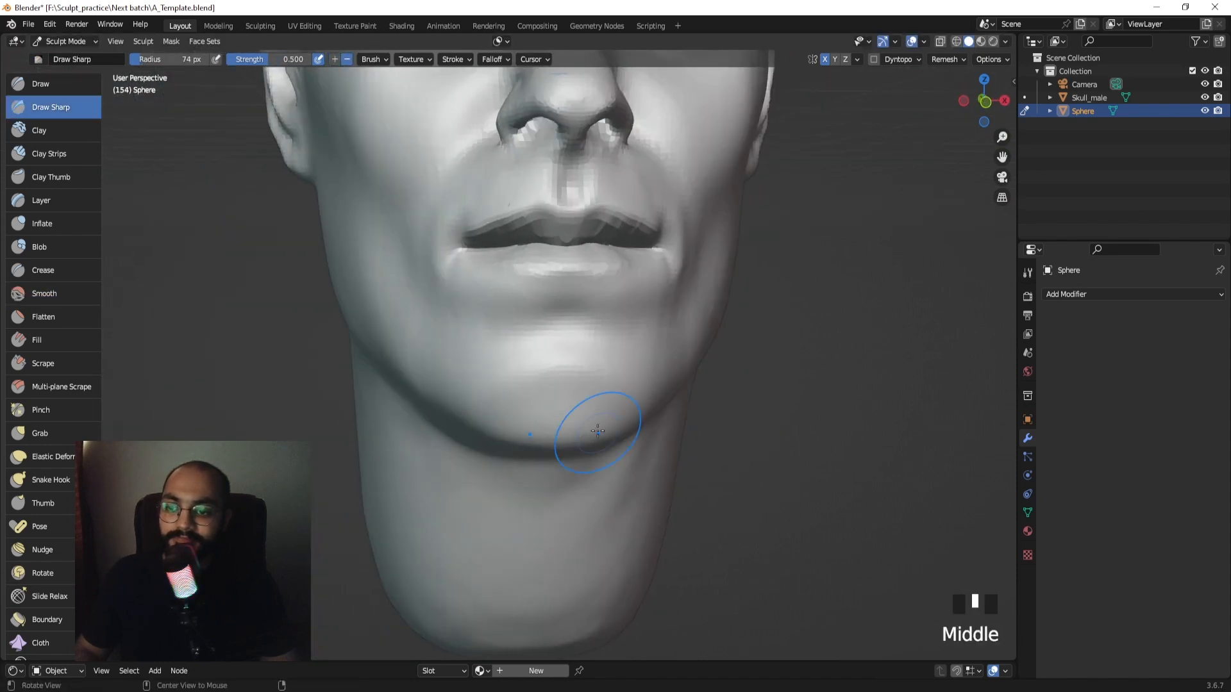
pyautogui.keyDown('shift'); pyautogui.moveTo(488, 397); pyautogui.dragTo(521, 417); pyautogui.keyUp('shift')
# Smooth the centre of the chin at 45 px radius.
pyautogui.moveTo(527, 420)
pyautogui.keyDown('ctrl'); pyautogui.mouseDown(button='middle')
pyautogui.moveTo(538, 473)
pyautogui.moveTo(509, 449)
pyautogui.moveTo(497, 410)
pyautogui.mouseUp(button='middle'); pyautogui.keyUp('ctrl')
pyautogui.moveTo(507, 398)
pyautogui.keyDown('ctrl'); pyautogui.mouseDown(button='middle')
pyautogui.moveTo(520, 344)
pyautogui.moveTo(545, 378)
pyautogui.mouseUp(button='middle'); pyautogui.keyUp('ctrl')
pyautogui.press('f')
pyautogui.click(502, 386)
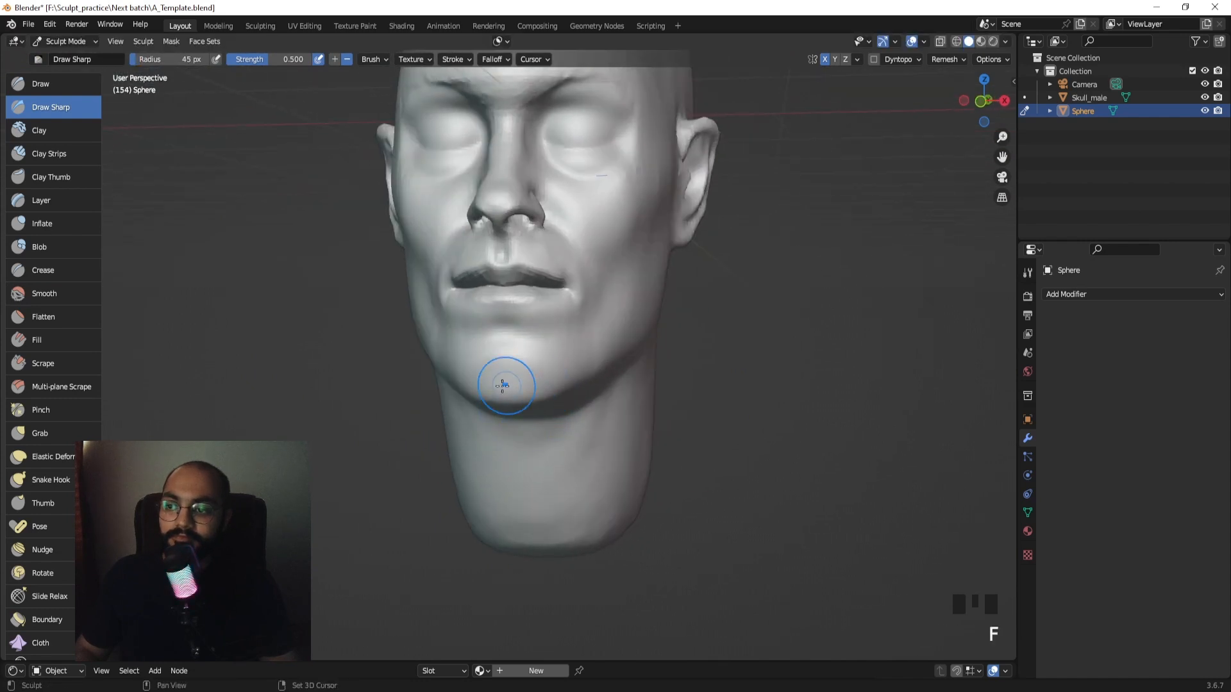
pyautogui.keyDown('shift'); pyautogui.moveTo(503, 386); pyautogui.dragTo(521, 394); pyautogui.keyUp('shift')
pyautogui.moveTo(513, 390)
pyautogui.keyDown('shift'); pyautogui.mouseDown()
pyautogui.moveTo(499, 387)
pyautogui.moveTo(513, 397)
pyautogui.mouseUp(); pyautogui.keyUp('shift')
# Carve the lower centre of the chin with the Draw Sharp brush at 57 px radius.
pyautogui.moveTo(516, 399)
pyautogui.mouseDown(button='middle')
pyautogui.moveTo(556, 409)
pyautogui.moveTo(538, 366)
pyautogui.mouseUp(button='middle')
pyautogui.press('f')
pyautogui.click(537, 367)
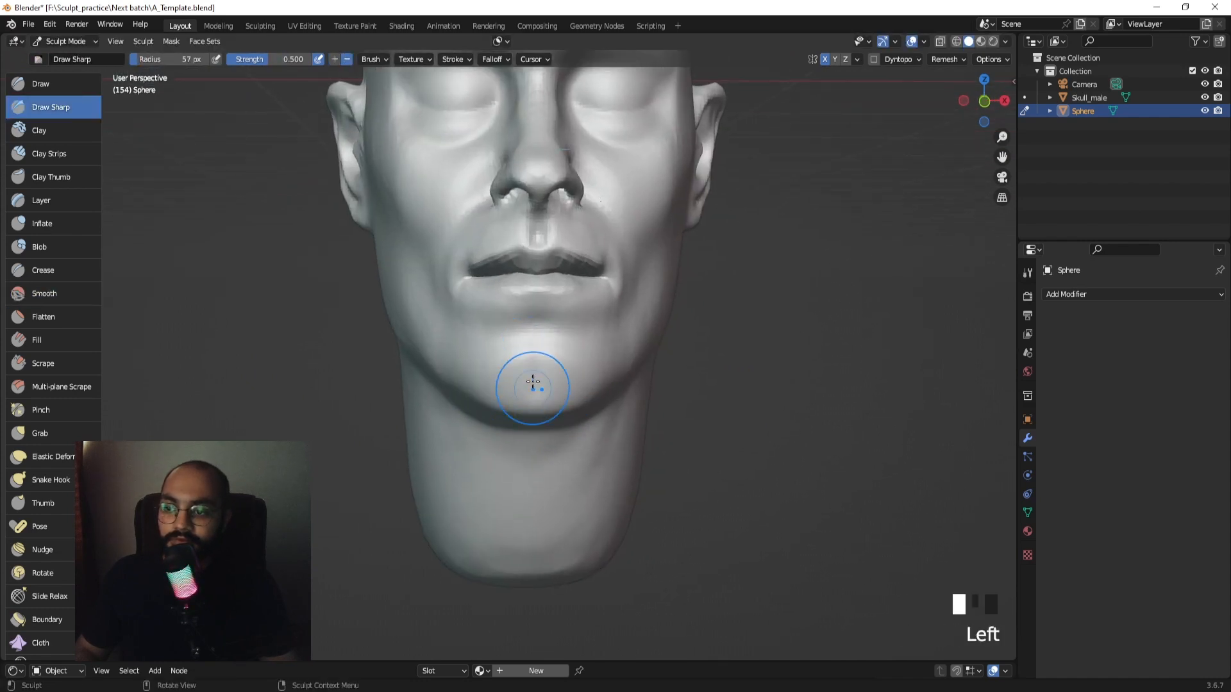
pyautogui.moveTo(527, 421); pyautogui.dragTo(529, 408)
pyautogui.moveTo(529, 407)
pyautogui.mouseDown(button='middle')
pyautogui.moveTo(541, 350)
pyautogui.moveTo(540, 396)
pyautogui.mouseUp(button='middle')
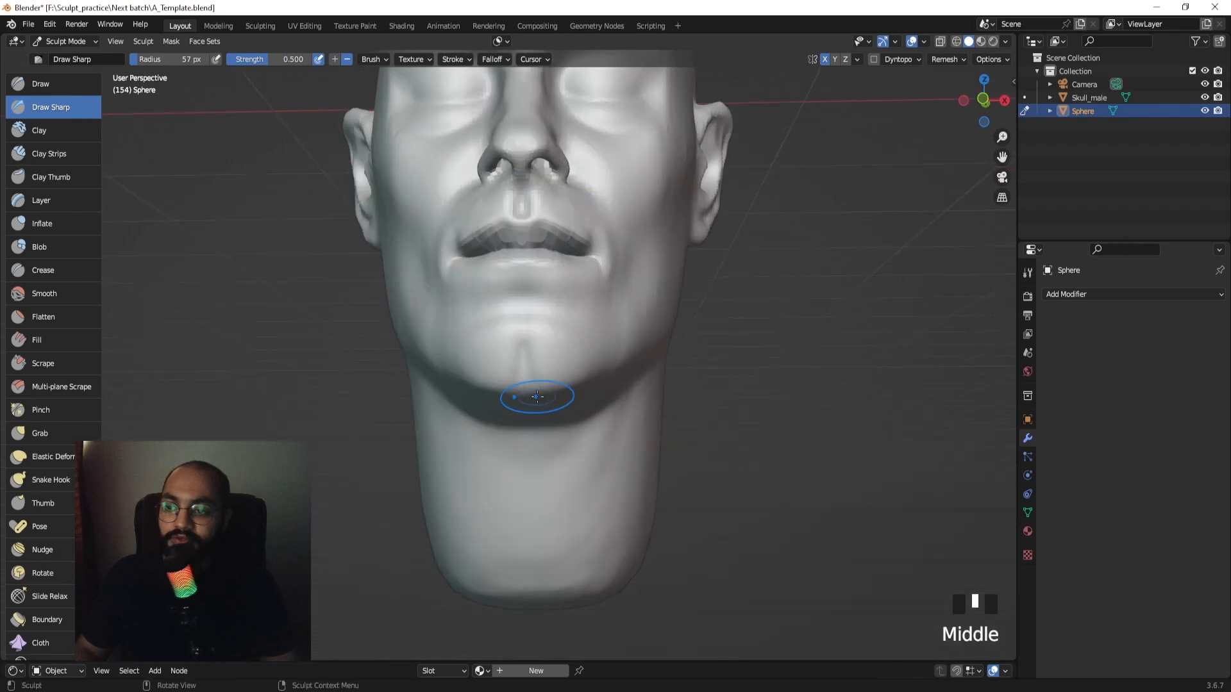
# Smooth the centre, lower edge and underside of the chin at 63 px radius.
pyautogui.press('f')
pyautogui.click(539, 385)
pyautogui.keyDown('shift'); pyautogui.moveTo(526, 367); pyautogui.dragTo(511, 355); pyautogui.keyUp('shift')
pyautogui.moveTo(513, 359); pyautogui.dragTo(524, 405, button='middle')
pyautogui.keyDown('shift'); pyautogui.moveTo(525, 405); pyautogui.dragTo(541, 423); pyautogui.keyUp('shift')
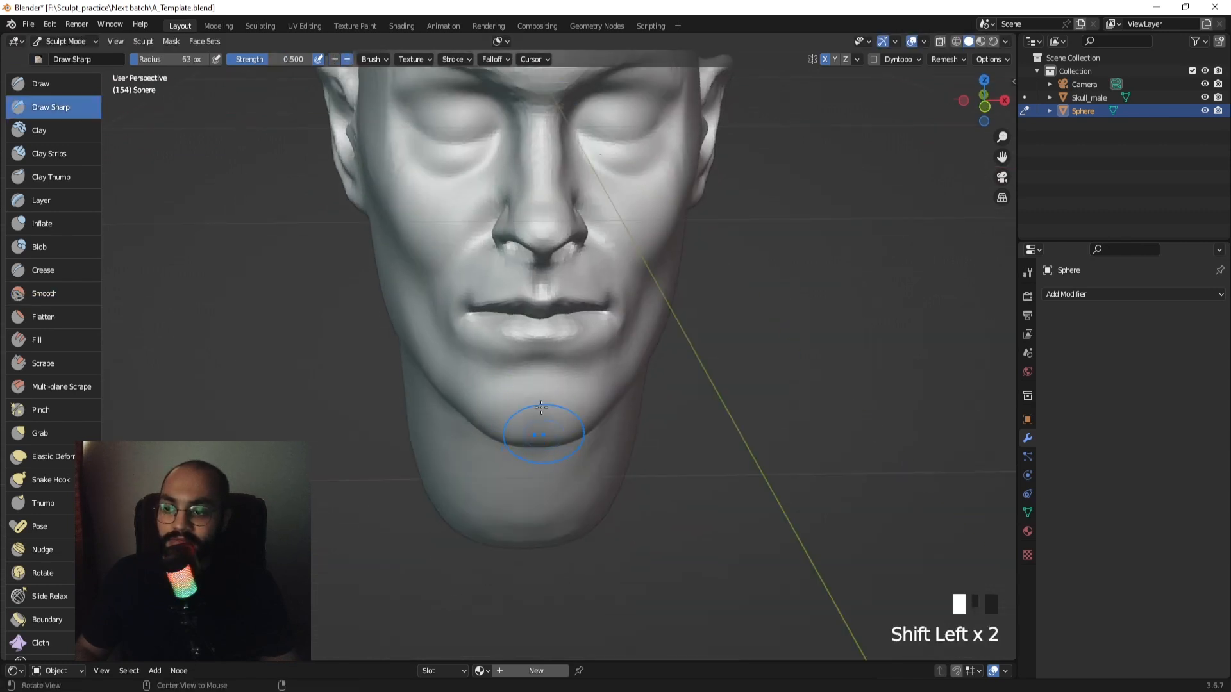
pyautogui.moveTo(541, 423); pyautogui.dragTo(542, 388, button='middle')
pyautogui.keyDown('shift'); pyautogui.moveTo(543, 416); pyautogui.dragTo(544, 448); pyautogui.keyUp('shift')
# Soften the side of the chin and its transition into the jaw with smoothing strokes at 63 px radius.
pyautogui.moveTo(543, 447)
pyautogui.mouseDown(button='middle')
pyautogui.moveTo(463, 391)
pyautogui.moveTo(495, 384)
pyautogui.mouseUp(button='middle')
pyautogui.keyDown('shift'); pyautogui.moveTo(461, 372); pyautogui.dragTo(441, 359); pyautogui.keyUp('shift')
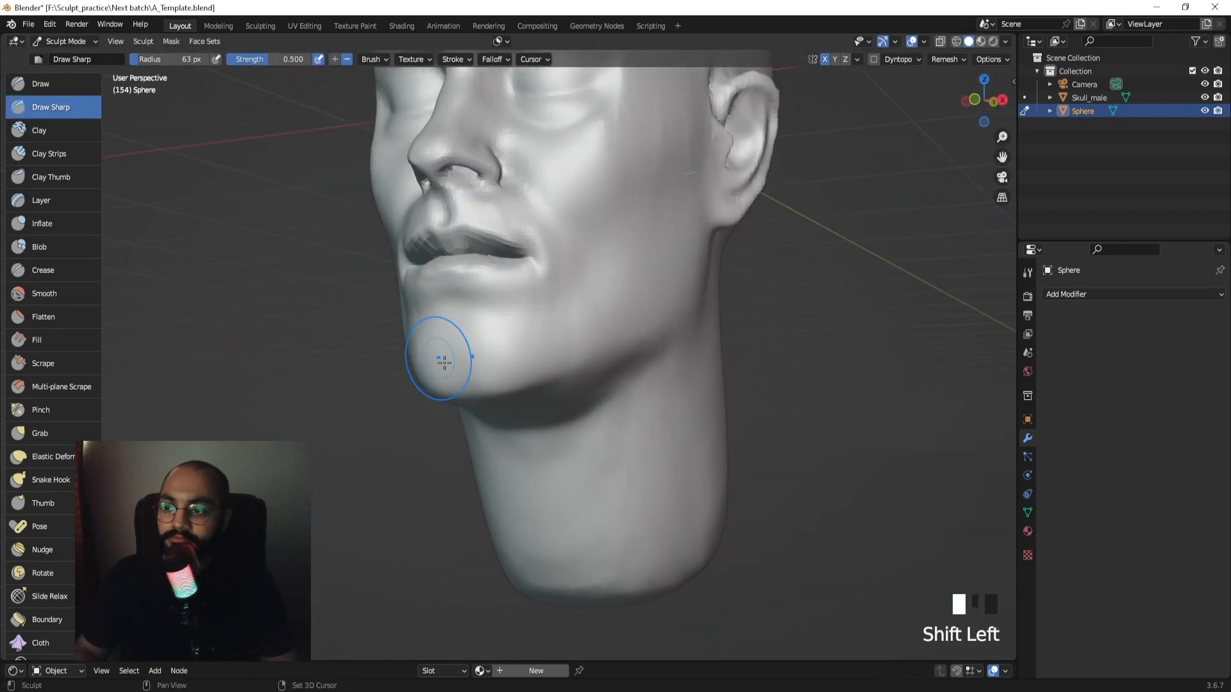
pyautogui.moveTo(443, 360); pyautogui.dragTo(488, 368, button='middle')
pyautogui.moveTo(482, 371)
pyautogui.keyDown('shift'); pyautogui.mouseDown()
pyautogui.moveTo(467, 374)
pyautogui.moveTo(493, 385)
pyautogui.mouseUp(); pyautogui.keyUp('shift')
pyautogui.moveTo(527, 354)
pyautogui.keyDown('ctrl'); pyautogui.mouseDown(button='middle')
pyautogui.moveTo(534, 389)
pyautogui.moveTo(493, 380)
pyautogui.mouseUp(button='middle'); pyautogui.keyUp('ctrl')
pyautogui.keyDown('shift'); pyautogui.moveTo(493, 380); pyautogui.dragTo(513, 443, button='middle'); pyautogui.keyUp('shift')
pyautogui.moveTo(513, 423); pyautogui.dragTo(553, 429, button='middle')
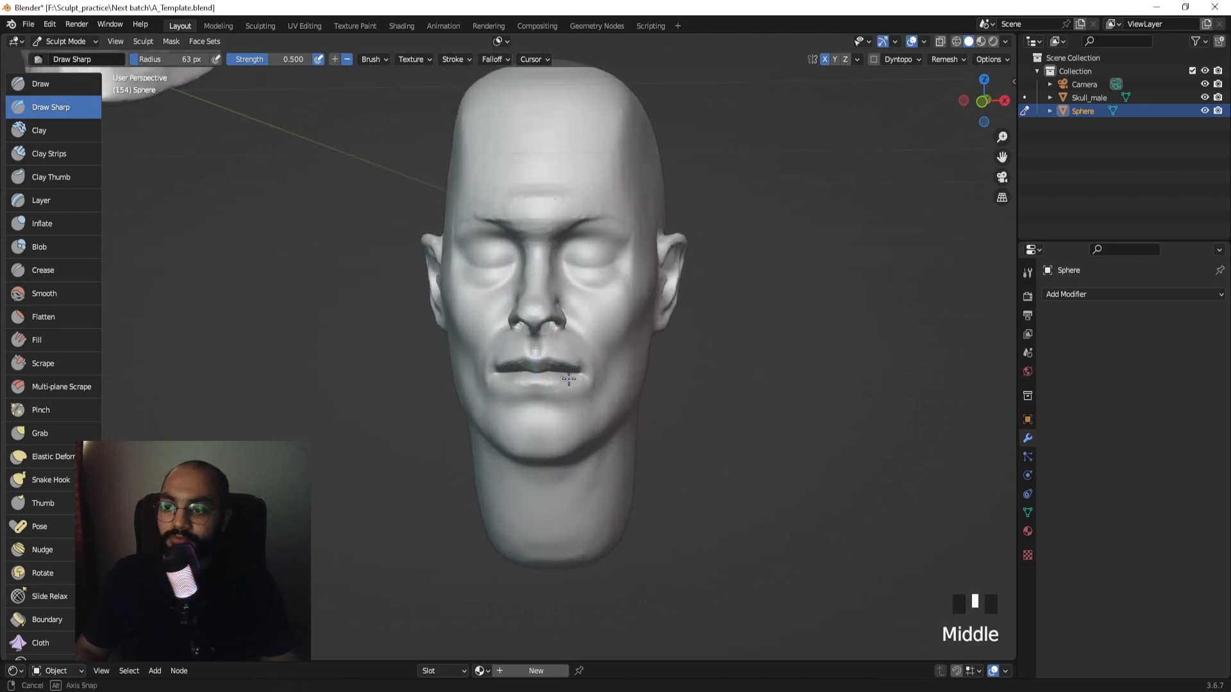
# Build up the fold between the brow and the upper eyelid with Clay Strips, starting at 100 px radius, and smooth it.
pyautogui.moveTo(572, 359)
pyautogui.keyDown('shift'); pyautogui.mouseDown(button='middle')
pyautogui.moveTo(599, 421)
pyautogui.moveTo(578, 349)
pyautogui.mouseUp(button='middle'); pyautogui.keyUp('shift')
pyautogui.keyDown('shift'); pyautogui.moveTo(570, 334); pyautogui.dragTo(601, 337, button='middle'); pyautogui.keyUp('shift')
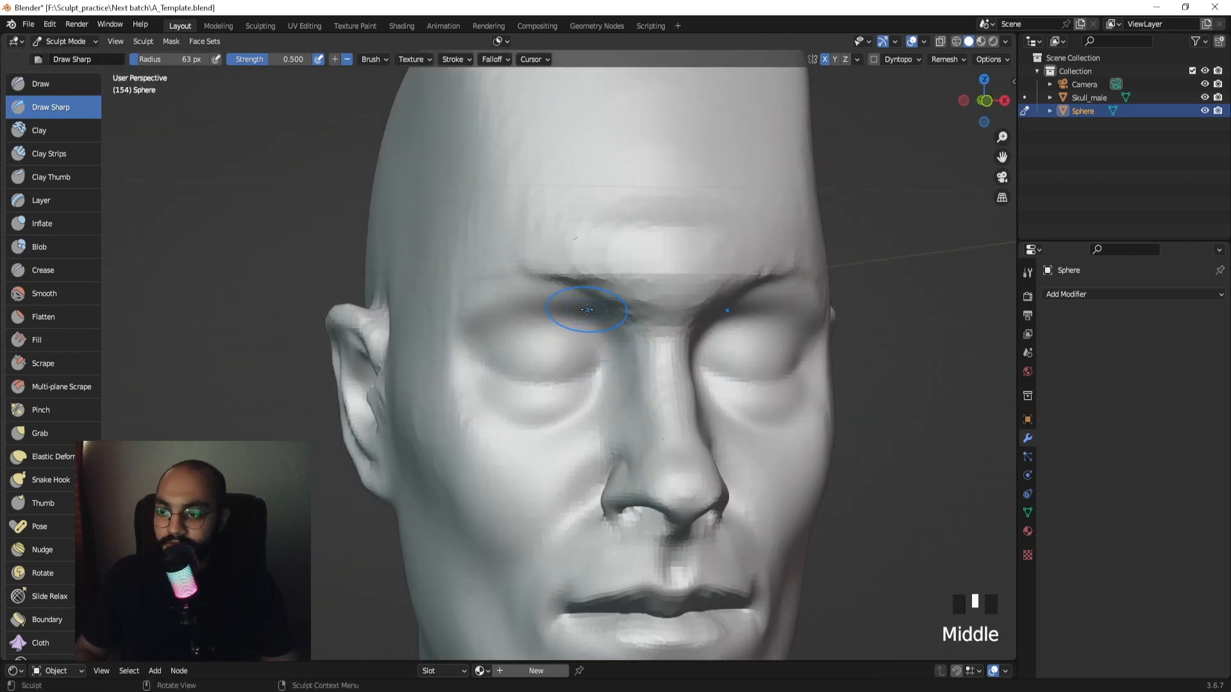
pyautogui.click(55, 161)
pyautogui.moveTo(522, 393)
pyautogui.keyDown('ctrl'); pyautogui.mouseDown(button='middle')
pyautogui.moveTo(558, 344)
pyautogui.moveTo(522, 325)
pyautogui.moveTo(493, 345)
pyautogui.moveTo(517, 362)
pyautogui.moveTo(481, 357)
pyautogui.moveTo(506, 309)
pyautogui.mouseUp(button='middle'); pyautogui.keyUp('ctrl')
pyautogui.press('f')
pyautogui.click(515, 302)
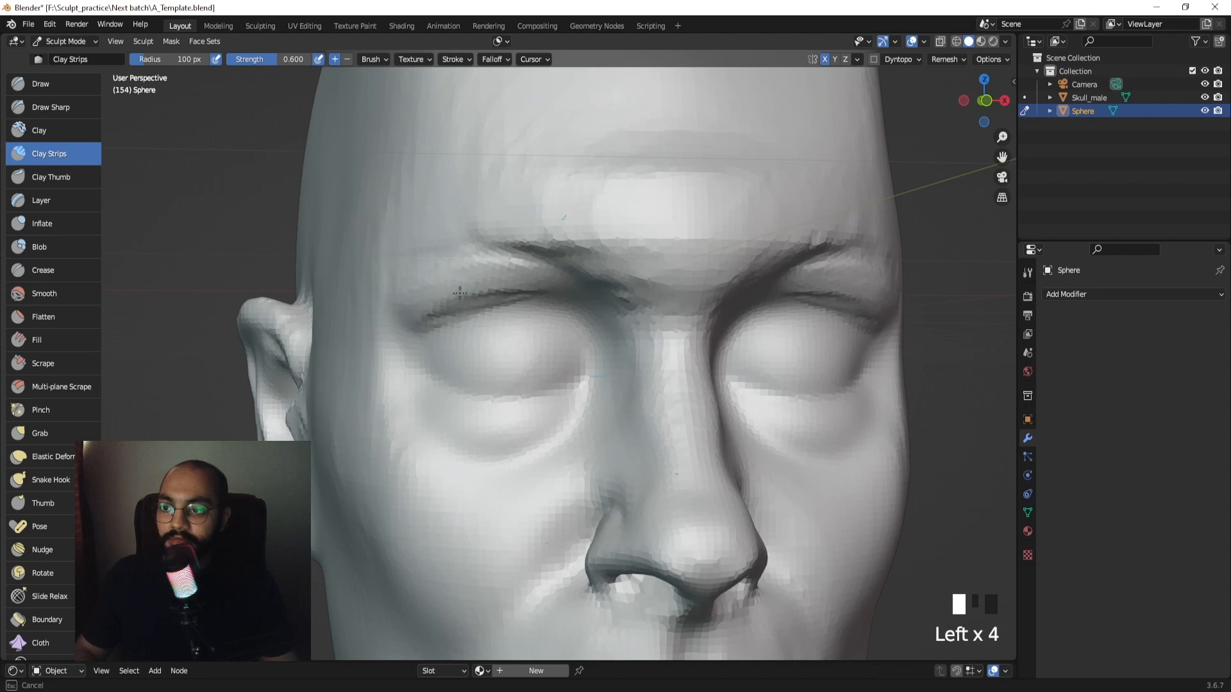
pyautogui.press('f')
pyautogui.moveTo(432, 309)
pyautogui.mouseDown()
pyautogui.moveTo(449, 314)
pyautogui.moveTo(474, 285)
pyautogui.mouseUp()
pyautogui.click(500, 330)
pyautogui.keyDown('shift'); pyautogui.moveTo(474, 285); pyautogui.dragTo(545, 279); pyautogui.keyUp('shift')
pyautogui.moveTo(570, 286)
pyautogui.mouseDown(button='middle')
pyautogui.moveTo(530, 297)
pyautogui.moveTo(550, 404)
pyautogui.moveTo(639, 389)
pyautogui.moveTo(554, 379)
pyautogui.moveTo(551, 291)
pyautogui.mouseUp(button='middle')
# Try a Draw Sharp stroke across the closed eye.
pyautogui.click(82, 114)
pyautogui.scroll(3, 481, 398)
pyautogui.press('f')
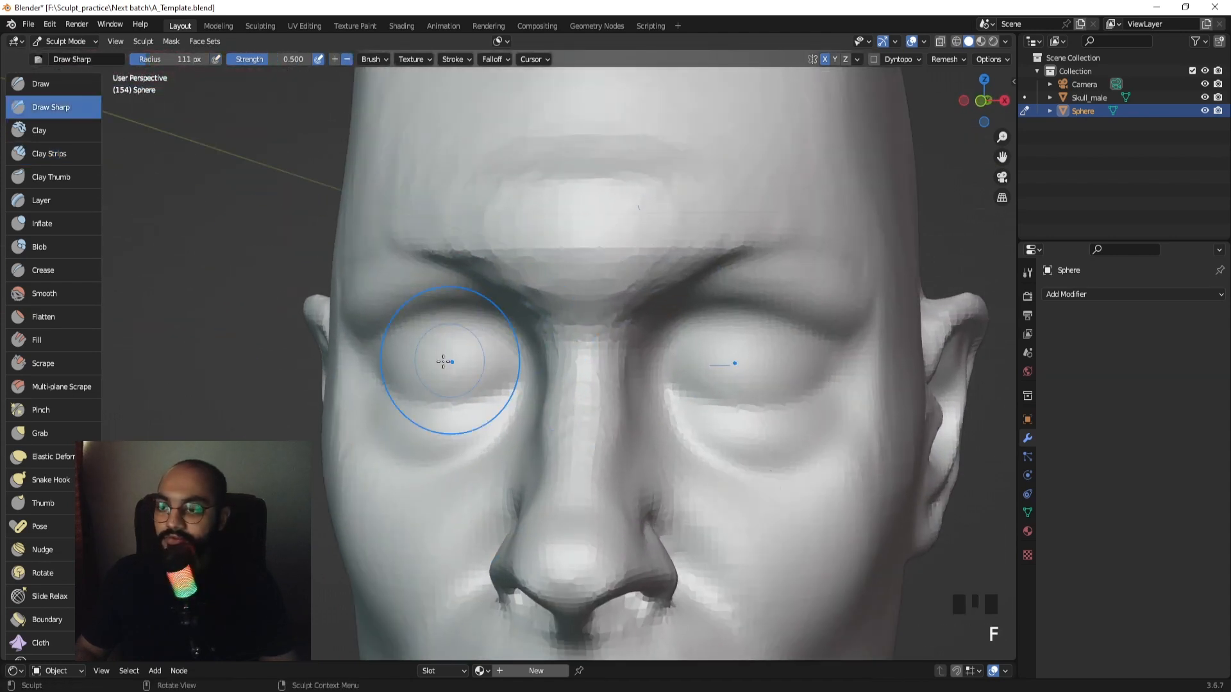
pyautogui.moveTo(497, 386); pyautogui.dragTo(471, 385, button='middle')
pyautogui.moveTo(443, 380); pyautogui.dragTo(516, 378)
pyautogui.moveTo(528, 366)
pyautogui.keyDown('ctrl'); pyautogui.mouseDown(button='middle')
pyautogui.moveTo(520, 385)
pyautogui.moveTo(536, 412)
pyautogui.moveTo(580, 346)
pyautogui.moveTo(651, 417)
pyautogui.moveTo(554, 422)
pyautogui.mouseUp(button='middle'); pyautogui.keyUp('ctrl')
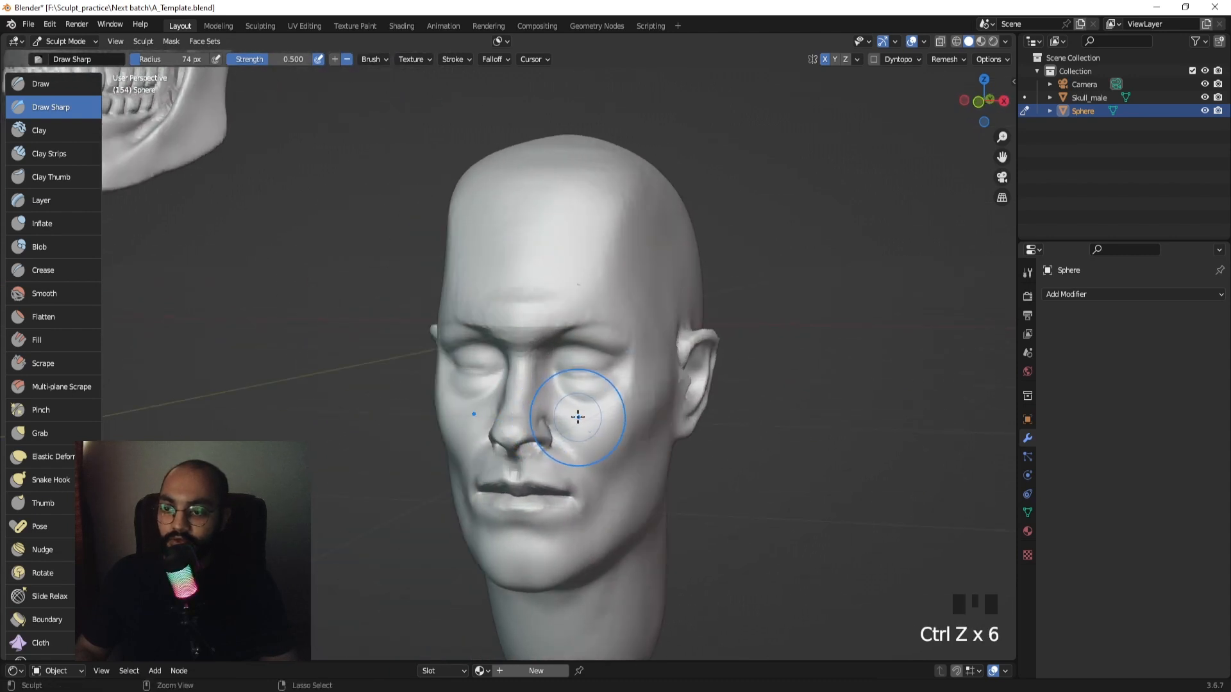
# Adjust the cheek below the eye from underneath with the Grab brush at 110 px radius, and reduce the radius to 88 px.
pyautogui.keyDown('ctrl'); pyautogui.moveTo(570, 411); pyautogui.dragTo(570, 359, button='middle'); pyautogui.keyUp('ctrl')
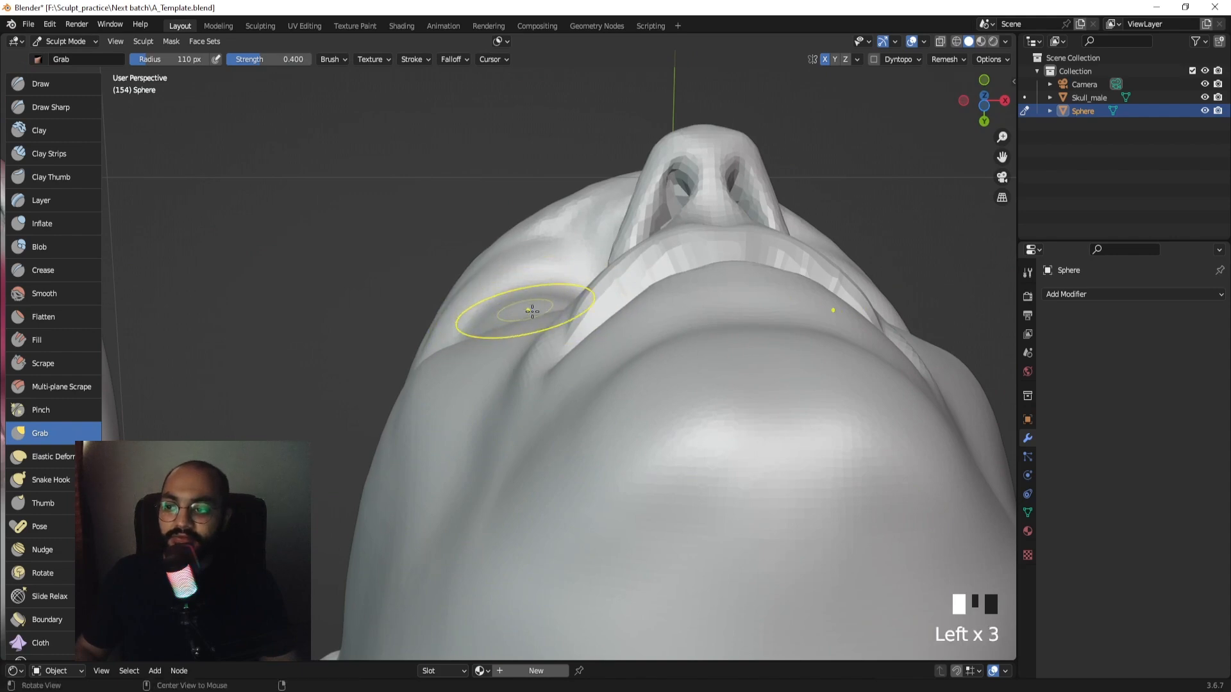
pyautogui.moveTo(533, 311)
pyautogui.mouseDown(button='middle')
pyautogui.moveTo(588, 451)
pyautogui.moveTo(606, 433)
pyautogui.mouseUp(button='middle')
pyautogui.press('f')
pyautogui.press('f')
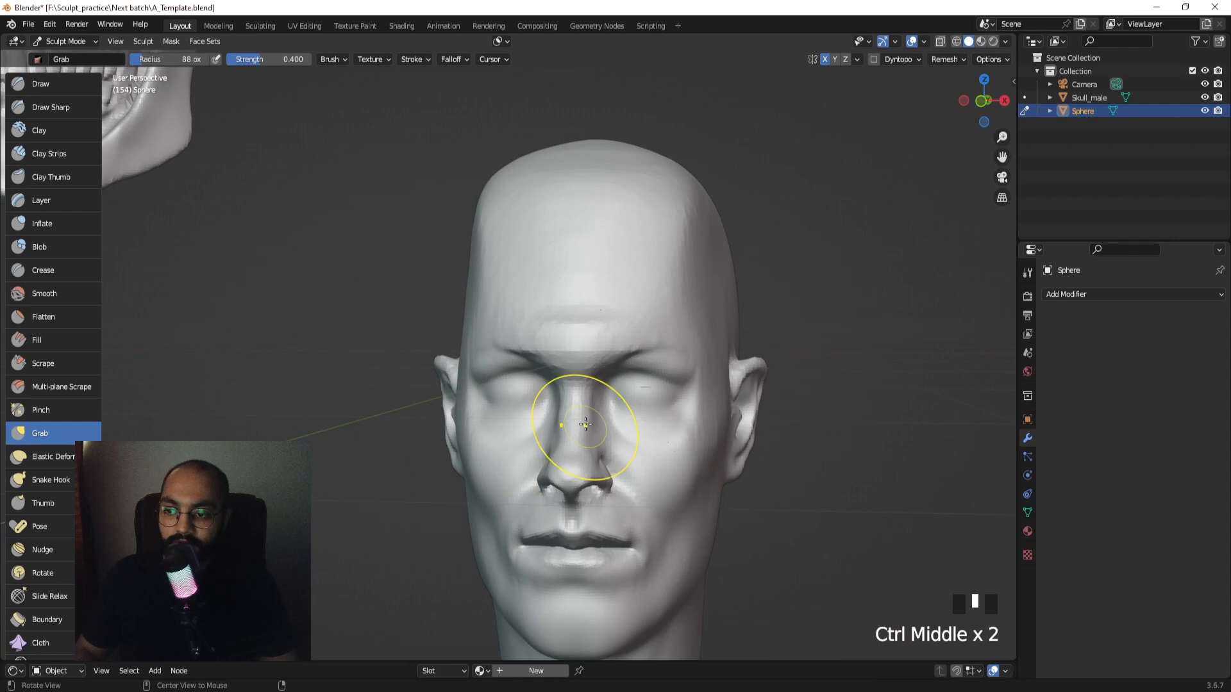
# Adjust the voxel size and remesh the head for eye detailing.
pyautogui.keyDown('shift'); pyautogui.moveTo(563, 412); pyautogui.dragTo(606, 323, button='middle'); pyautogui.keyUp('shift')
pyautogui.hotkey('ctrl', 'r')
pyautogui.keyDown('shift'); pyautogui.moveTo(606, 323); pyautogui.dragTo(585, 440, button='middle'); pyautogui.keyUp('shift')
pyautogui.press('r')
pyautogui.click(577, 349)
pyautogui.press('r')
pyautogui.click(573, 349)
pyautogui.press('r')
pyautogui.click(592, 396)
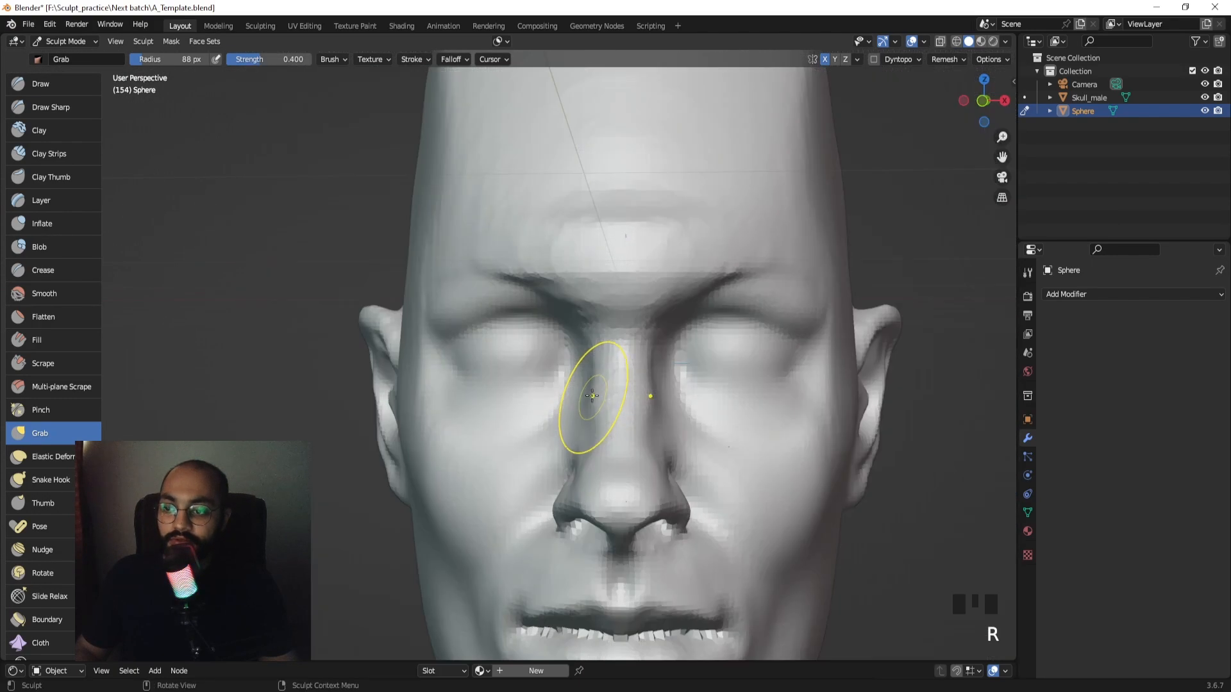
pyautogui.hotkey('ctrl', 'r')
# Undo the trial strokes near the outer eye corner and raise the upper eyelid edge with inverted Draw Sharp strokes at 71 px radius.
pyautogui.keyDown('ctrl'); pyautogui.moveTo(581, 363); pyautogui.dragTo(163, 114, button='middle'); pyautogui.keyUp('ctrl')
pyautogui.click(66, 107)
pyautogui.keyDown('ctrl'); pyautogui.moveTo(410, 340); pyautogui.dragTo(417, 310, button='middle'); pyautogui.keyUp('ctrl')
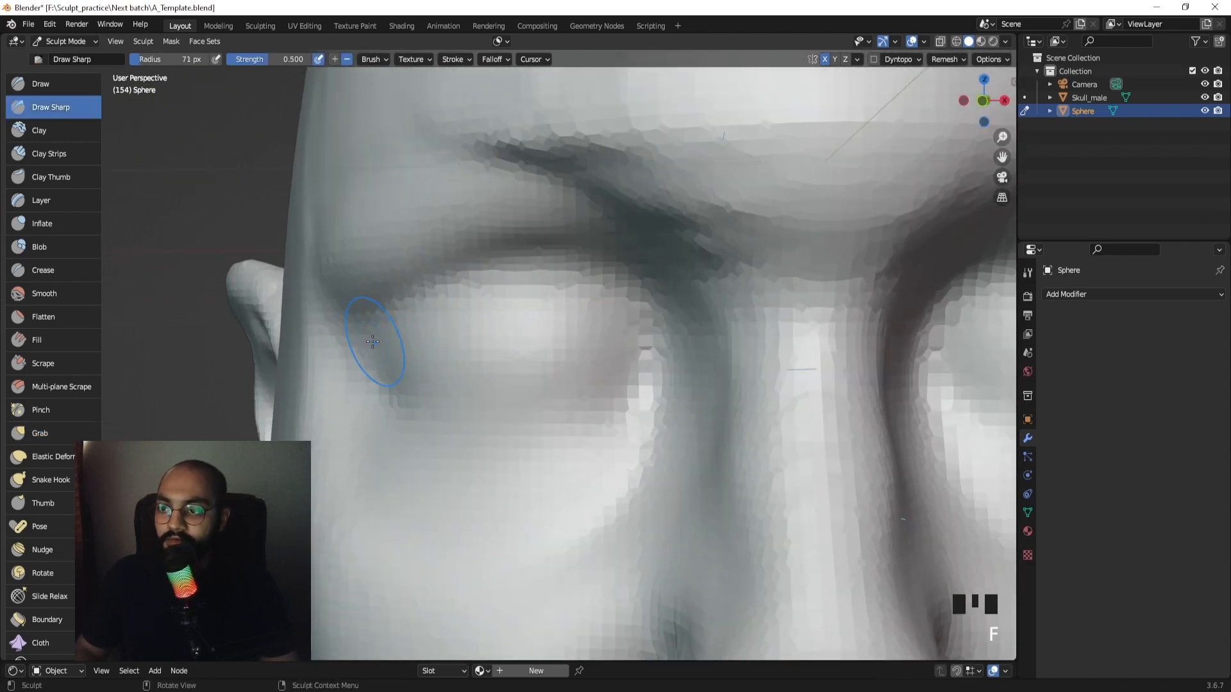
pyautogui.hotkey('ctrl', 'z')
pyautogui.hotkey('ctrl', 'z')
pyautogui.hotkey('ctrl', 'z')
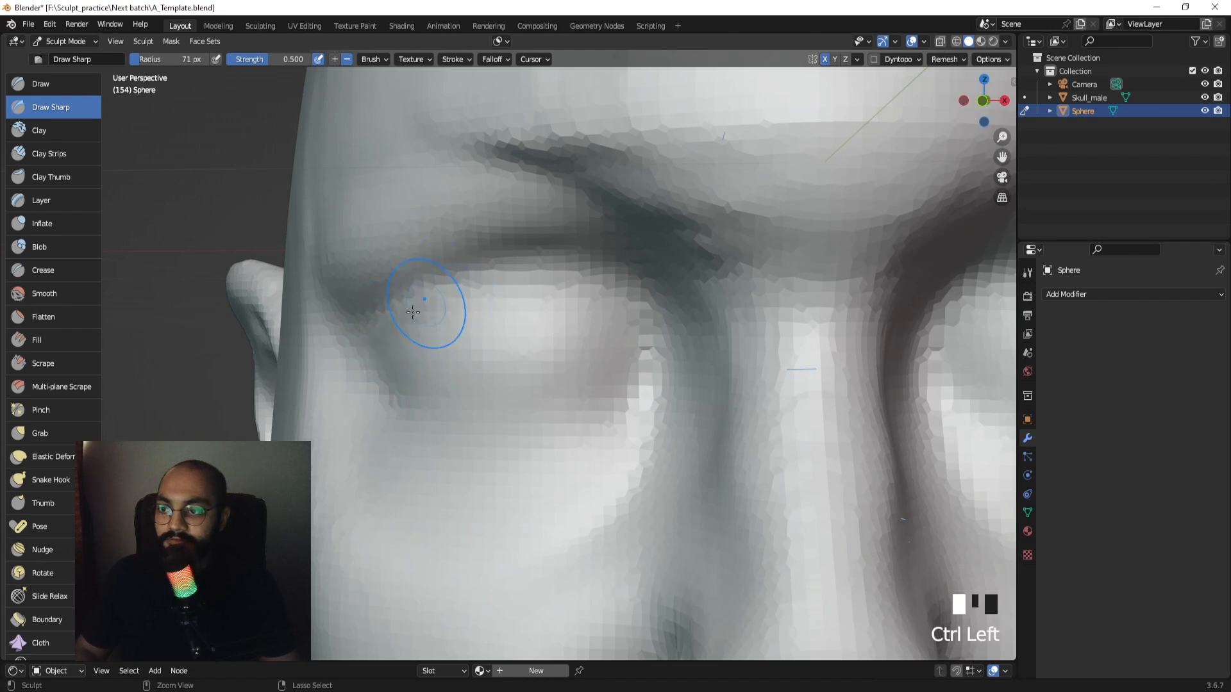
pyautogui.keyDown('ctrl'); pyautogui.moveTo(490, 285); pyautogui.dragTo(564, 295); pyautogui.keyUp('ctrl')
pyautogui.keyDown('ctrl'); pyautogui.moveTo(551, 295); pyautogui.dragTo(590, 302); pyautogui.keyUp('ctrl')
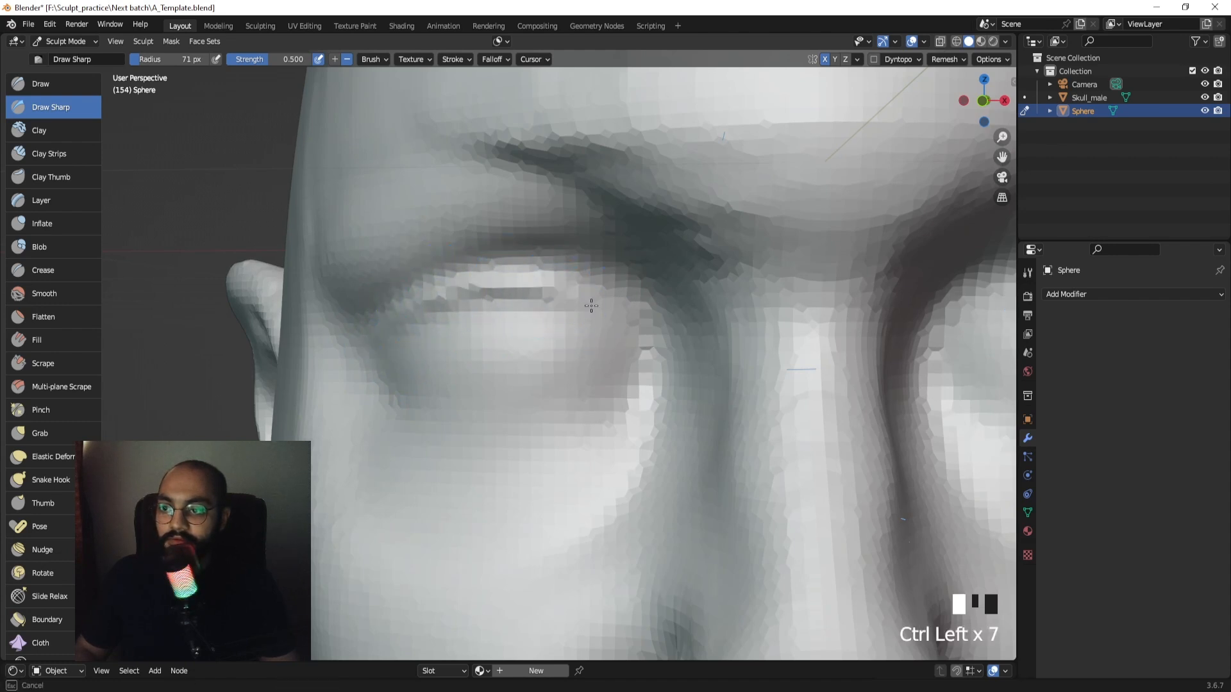
pyautogui.press('KP_1')
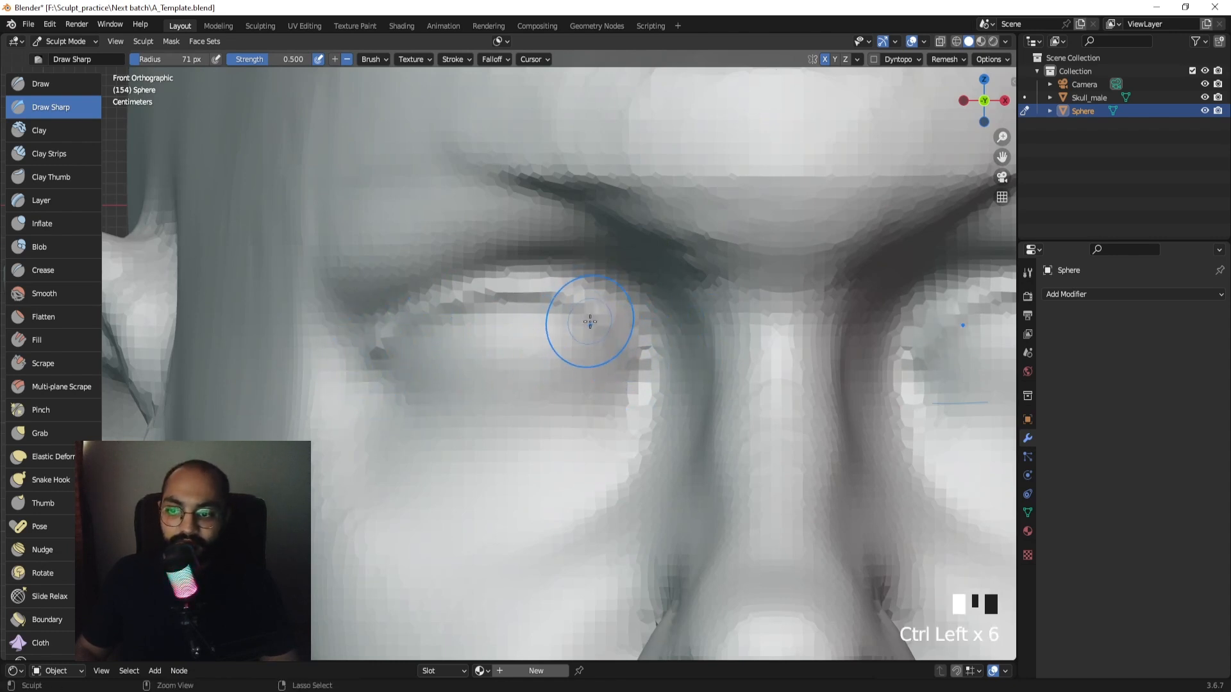
pyautogui.keyDown('ctrl'); pyautogui.moveTo(590, 322); pyautogui.dragTo(624, 330); pyautogui.keyUp('ctrl')
# Extend the raised upper eyelid edge past the outer eye corner with inverted Draw Sharp strokes at 80 px radius.
pyautogui.moveTo(620, 352); pyautogui.dragTo(545, 346, button='middle')
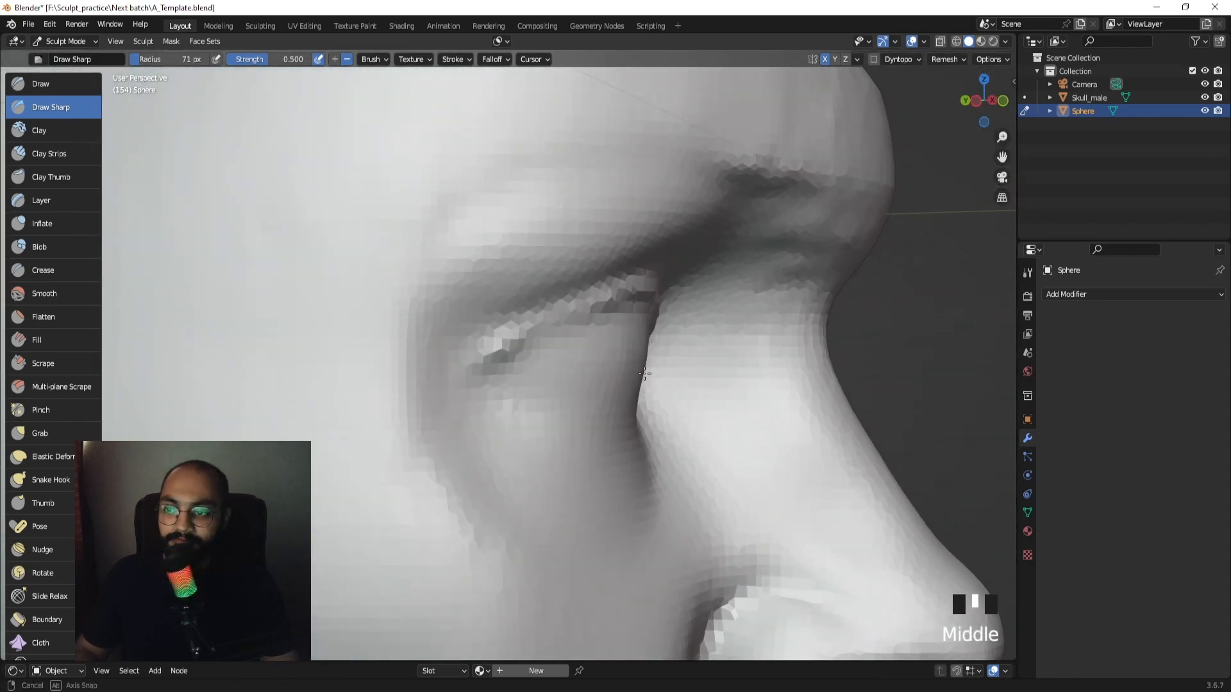
pyautogui.press('f')
pyautogui.keyDown('ctrl'); pyautogui.moveTo(535, 332); pyautogui.dragTo(433, 383); pyautogui.keyUp('ctrl')
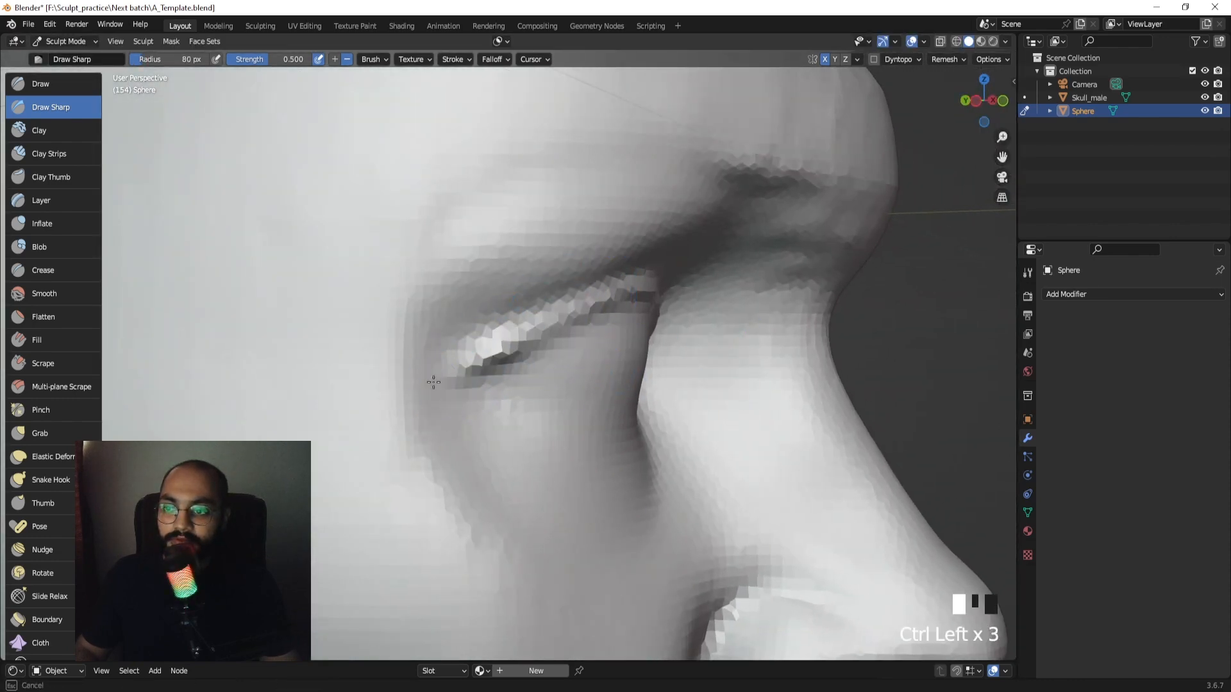
pyautogui.keyDown('ctrl'); pyautogui.moveTo(539, 339); pyautogui.dragTo(515, 348); pyautogui.keyUp('ctrl')
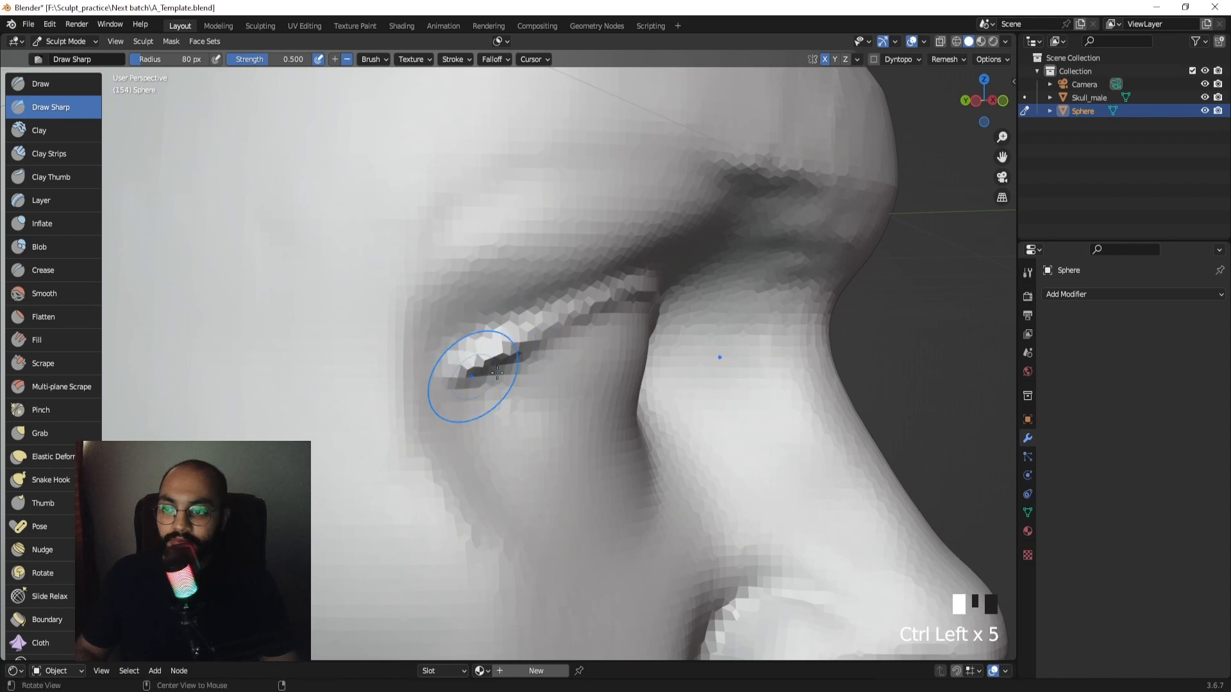
# Raise the lower eyelid edge from the outer to the inner eye corner with inverted Draw Sharp strokes at 78 px radius.
pyautogui.moveTo(497, 373); pyautogui.dragTo(411, 341, button='middle')
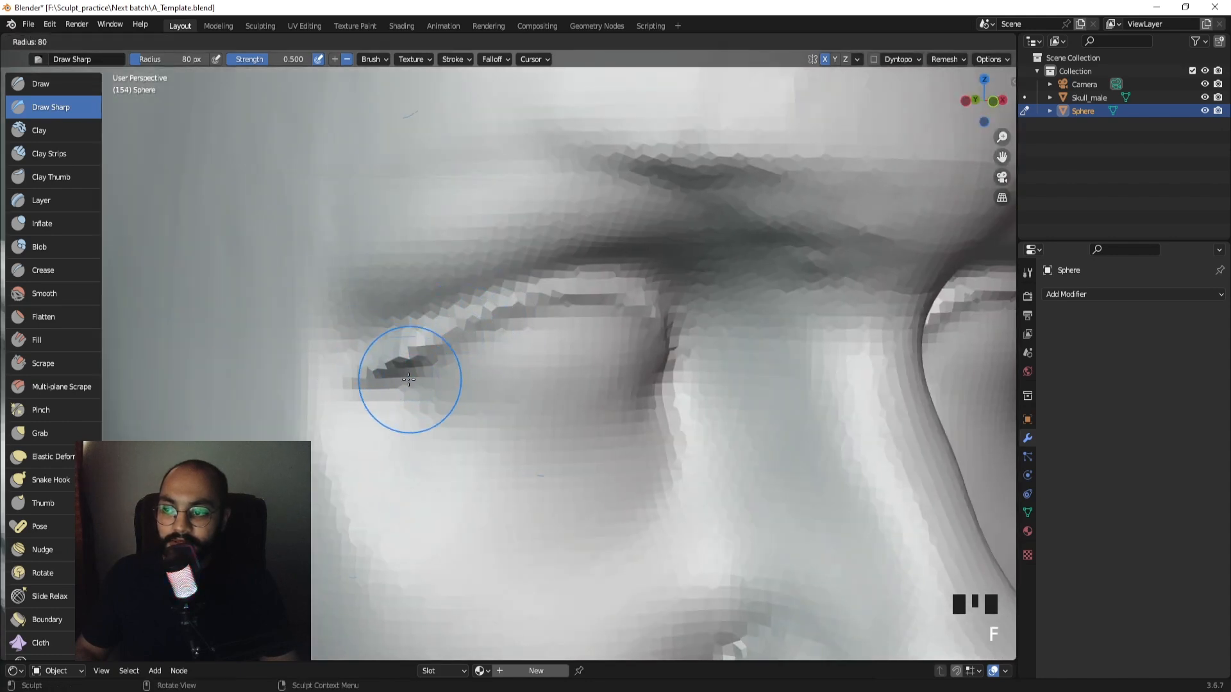
pyautogui.keyDown('ctrl'); pyautogui.moveTo(398, 369); pyautogui.dragTo(483, 406); pyautogui.keyUp('ctrl')
pyautogui.moveTo(527, 411); pyautogui.dragTo(495, 361, button='middle')
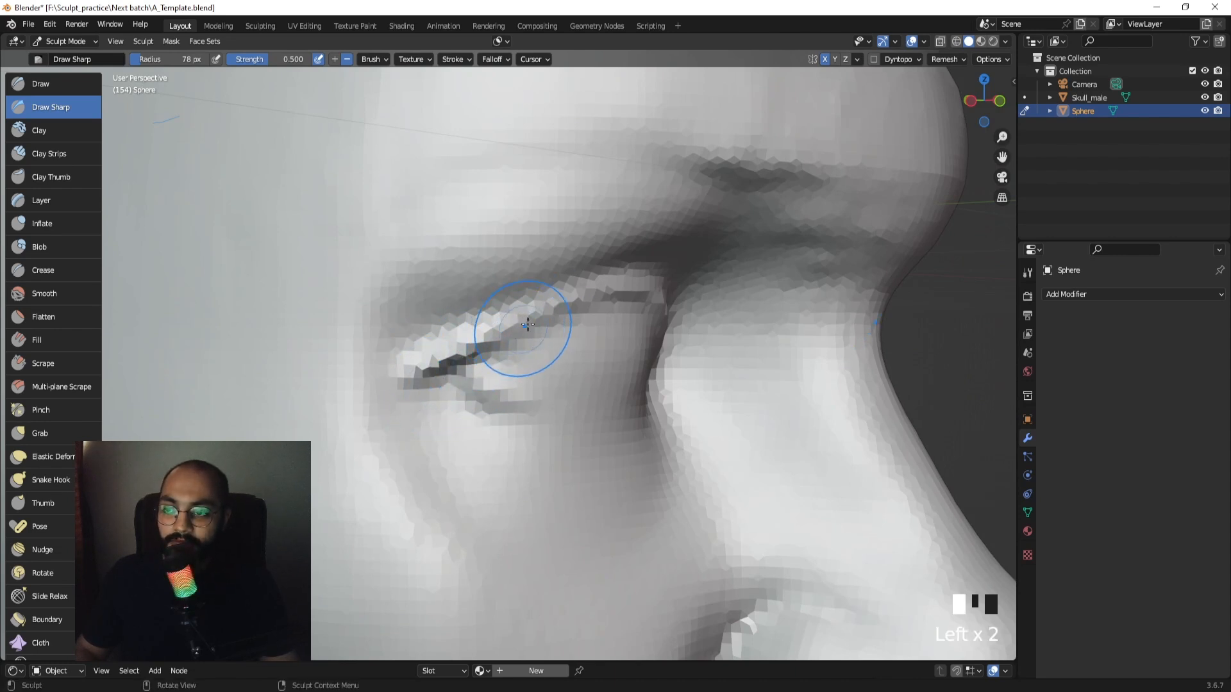
pyautogui.moveTo(507, 369); pyautogui.dragTo(439, 398, button='middle')
pyautogui.keyDown('ctrl'); pyautogui.moveTo(417, 399); pyautogui.dragTo(622, 391); pyautogui.keyUp('ctrl')
# Try to hollow out the eye opening between the lids with Draw Sharp strokes at 78 px radius.
pyautogui.keyDown('ctrl'); pyautogui.moveTo(545, 359); pyautogui.dragTo(545, 462, button='middle'); pyautogui.keyUp('ctrl')
pyautogui.moveTo(506, 385)
pyautogui.mouseDown(button='middle')
pyautogui.moveTo(612, 388)
pyautogui.moveTo(525, 391)
pyautogui.mouseUp(button='middle')
pyautogui.keyDown('ctrl'); pyautogui.moveTo(545, 410); pyautogui.dragTo(564, 378, button='middle'); pyautogui.keyUp('ctrl')
pyautogui.keyDown('shift'); pyautogui.moveTo(565, 378); pyautogui.dragTo(543, 311, button='middle'); pyautogui.keyUp('shift')
pyautogui.keyDown('shift'); pyautogui.moveTo(556, 375); pyautogui.dragTo(537, 300, button='middle'); pyautogui.keyUp('shift')
pyautogui.moveTo(430, 331); pyautogui.dragTo(431, 330)
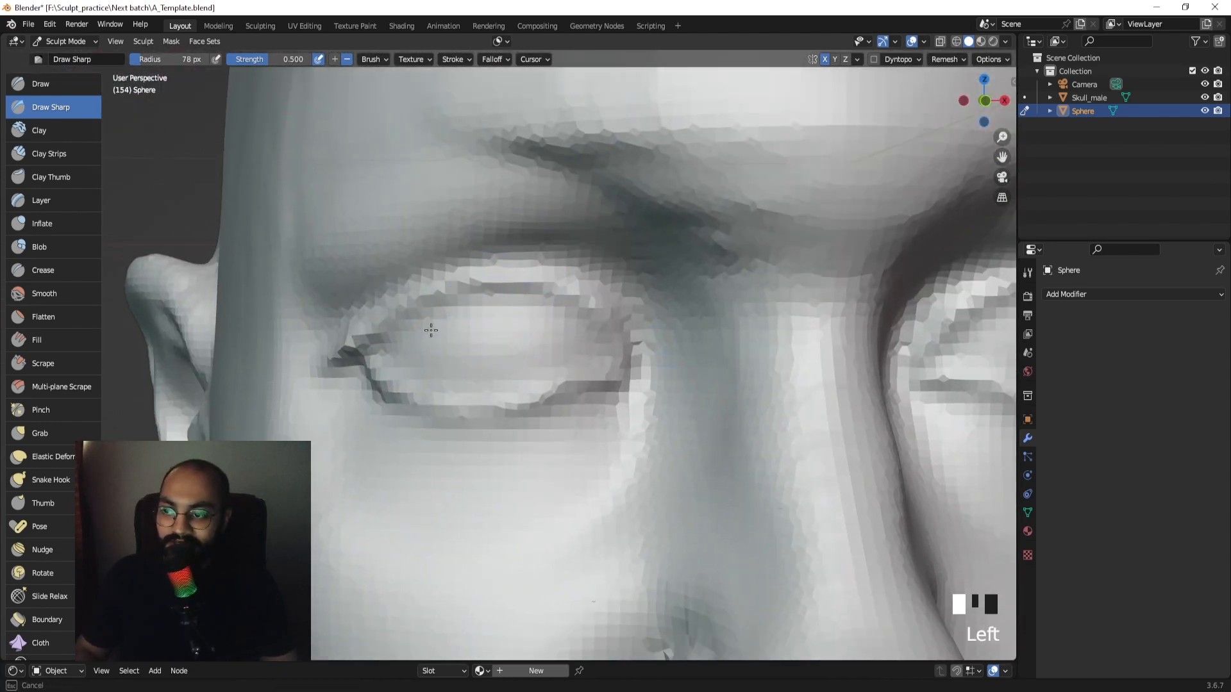
pyautogui.moveTo(449, 299); pyautogui.dragTo(580, 305)
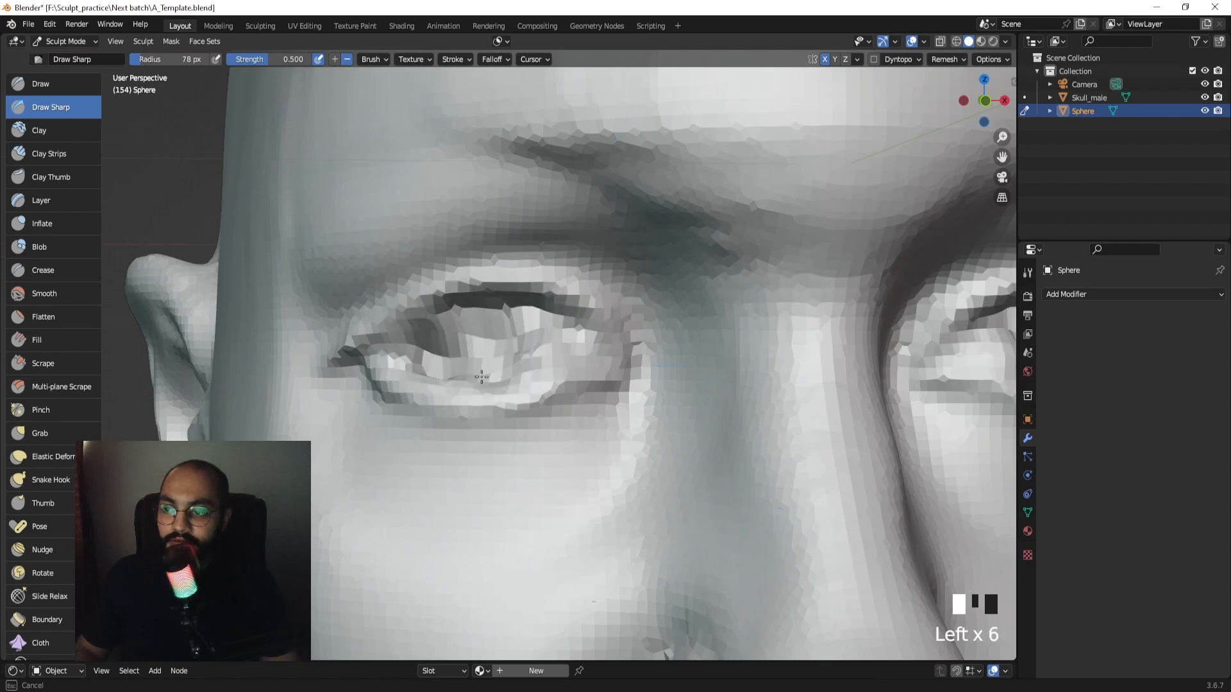
pyautogui.moveTo(565, 350); pyautogui.dragTo(521, 357)
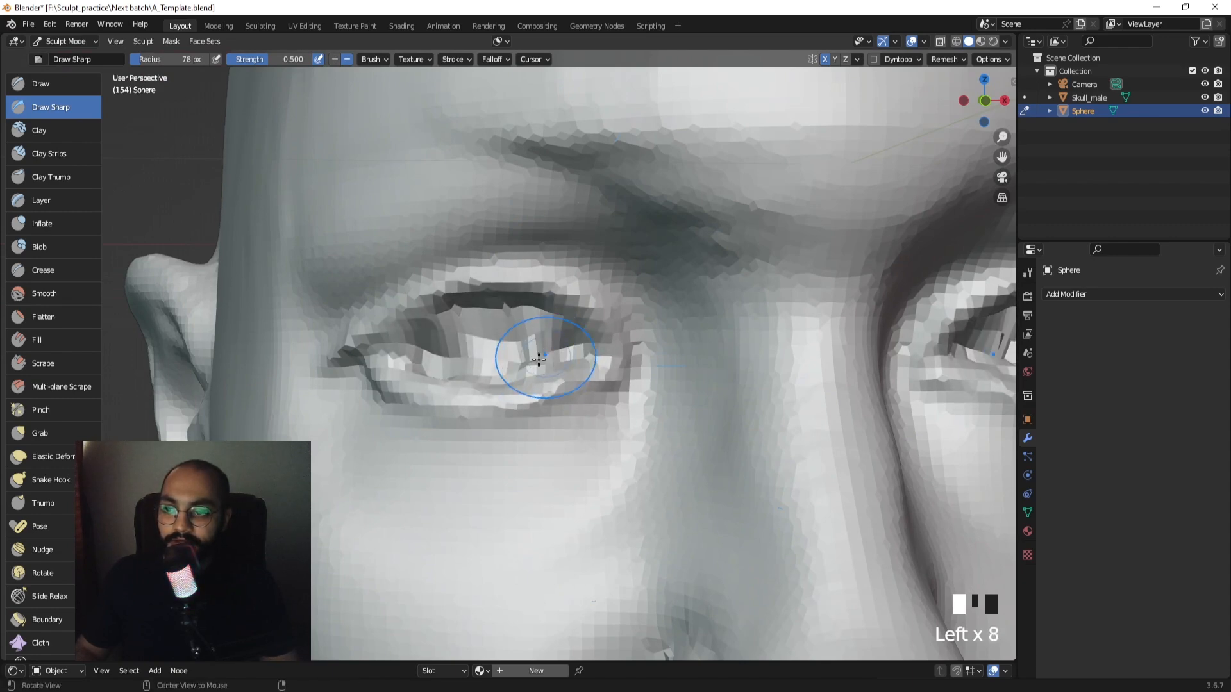
pyautogui.moveTo(522, 357)
pyautogui.mouseDown(button='middle')
pyautogui.moveTo(597, 364)
pyautogui.moveTo(461, 356)
pyautogui.mouseUp(button='middle')
pyautogui.moveTo(461, 356); pyautogui.dragTo(390, 351)
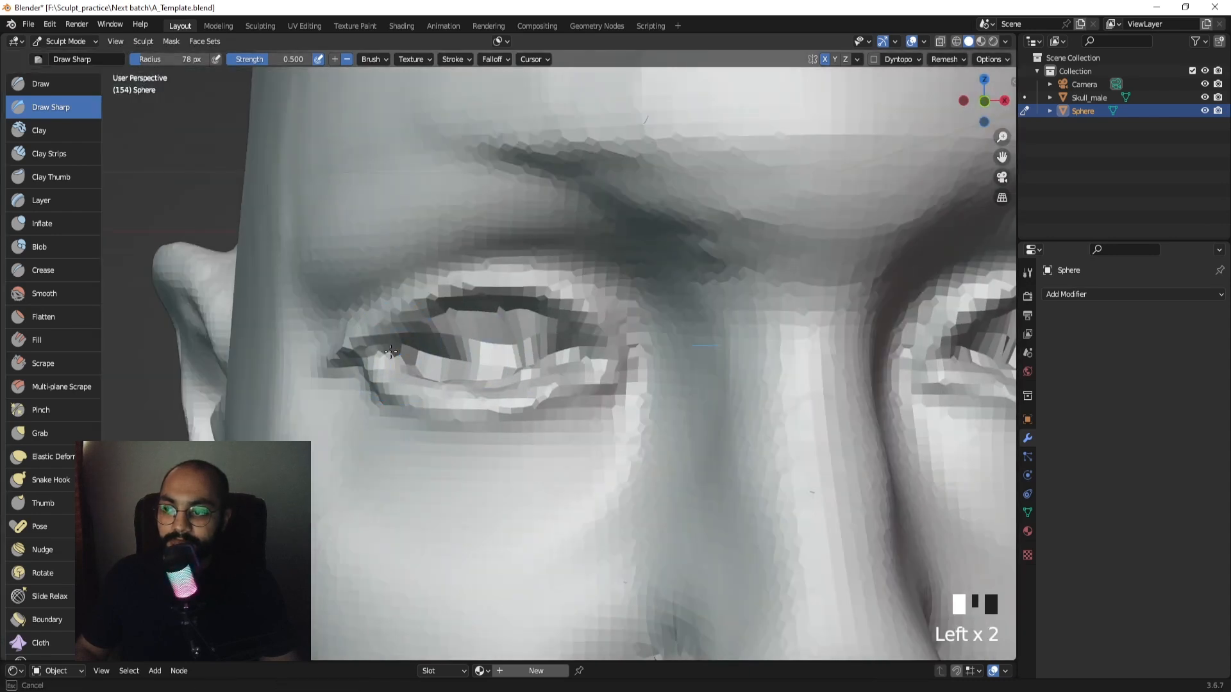
# Undo the strokes that hollowed the eye opening, keeping the eyelid edges.
pyautogui.hotkey('ctrl', 'z')
pyautogui.hotkey('ctrl', 'z')
pyautogui.hotkey('ctrl', 'z')
pyautogui.hotkey('ctrl', 'z')
pyautogui.hotkey('ctrl', 'z')
pyautogui.hotkey('ctrl', 'z')
pyautogui.hotkey('ctrl', 'z')
pyautogui.hotkey('ctrl', 'z')
pyautogui.hotkey('ctrl', 'z')
pyautogui.hotkey('ctrl', 'z')
pyautogui.hotkey('ctrl', 'z')
pyautogui.hotkey('ctrl', 'z')
pyautogui.hotkey('ctrl', 'z')
pyautogui.hotkey('ctrl', 'z')
pyautogui.hotkey('ctrl', 'z')
pyautogui.hotkey('ctrl', 'z')
pyautogui.hotkey('ctrl', 'z')
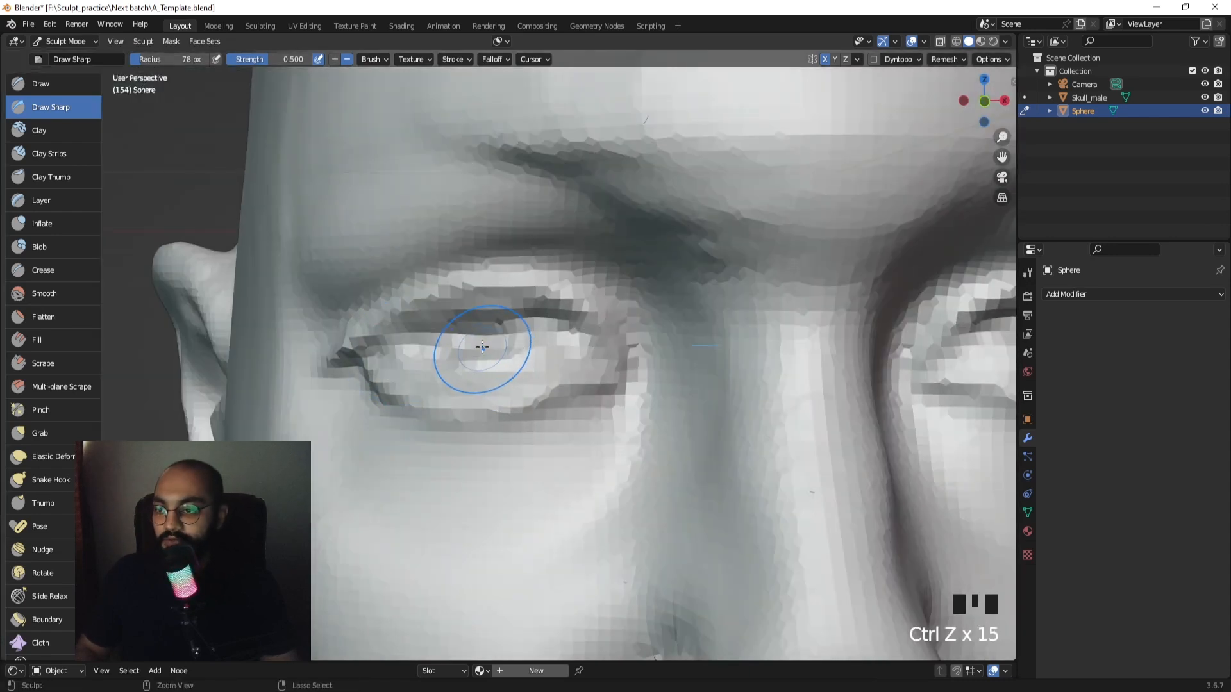
pyautogui.hotkey('ctrl', 'z')
pyautogui.hotkey('ctrl', 'z')
pyautogui.hotkey('ctrl', 'z')
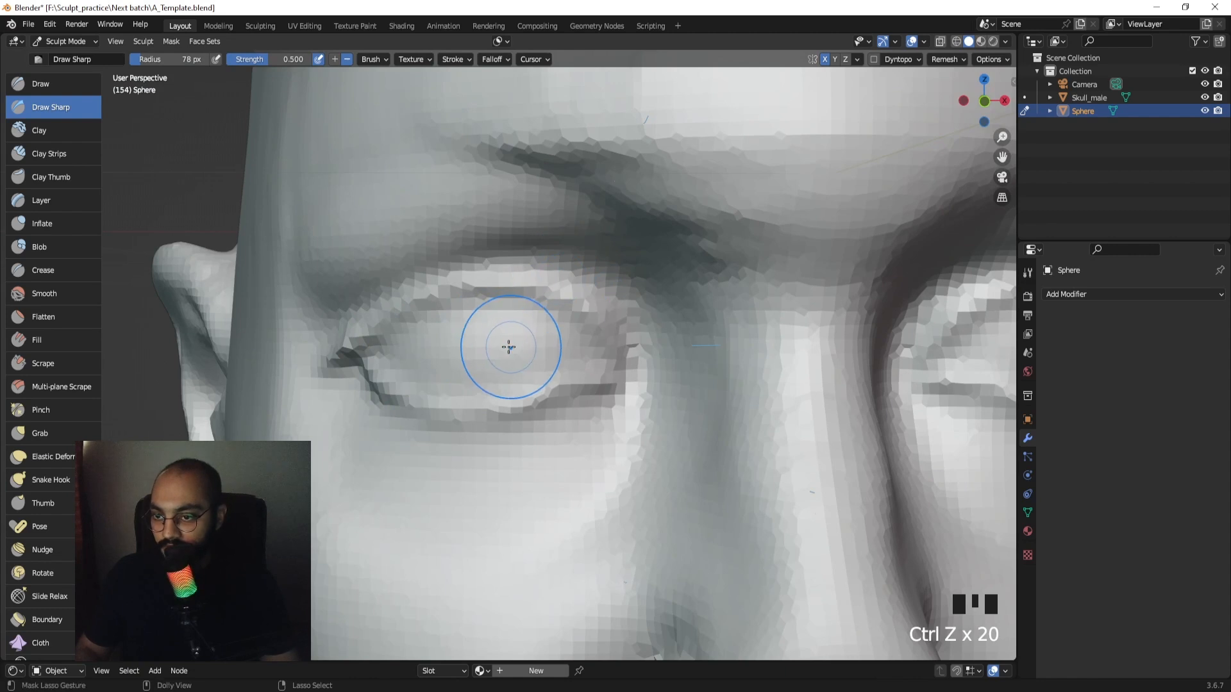
pyautogui.hotkey('ctrl', 'shift', 'z')
# Mask the eye surface between the lids with the Mask brush at 32 px radius and invert the mask.
pyautogui.press('m')
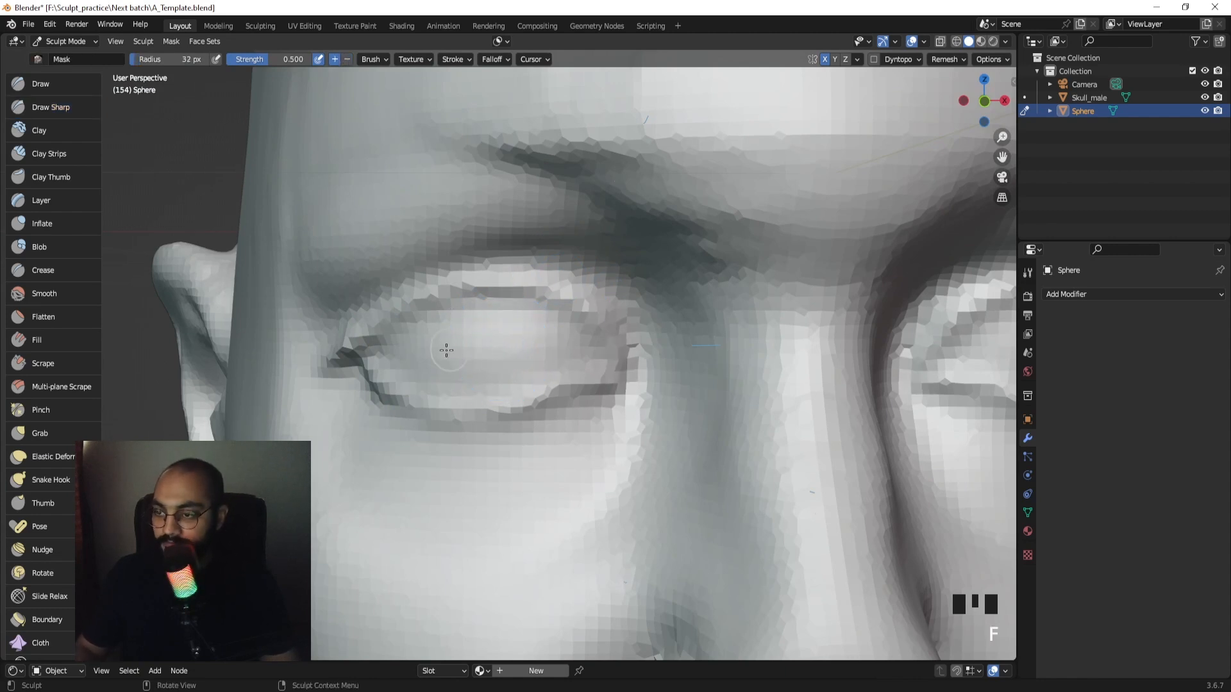
pyautogui.moveTo(417, 350); pyautogui.dragTo(390, 348)
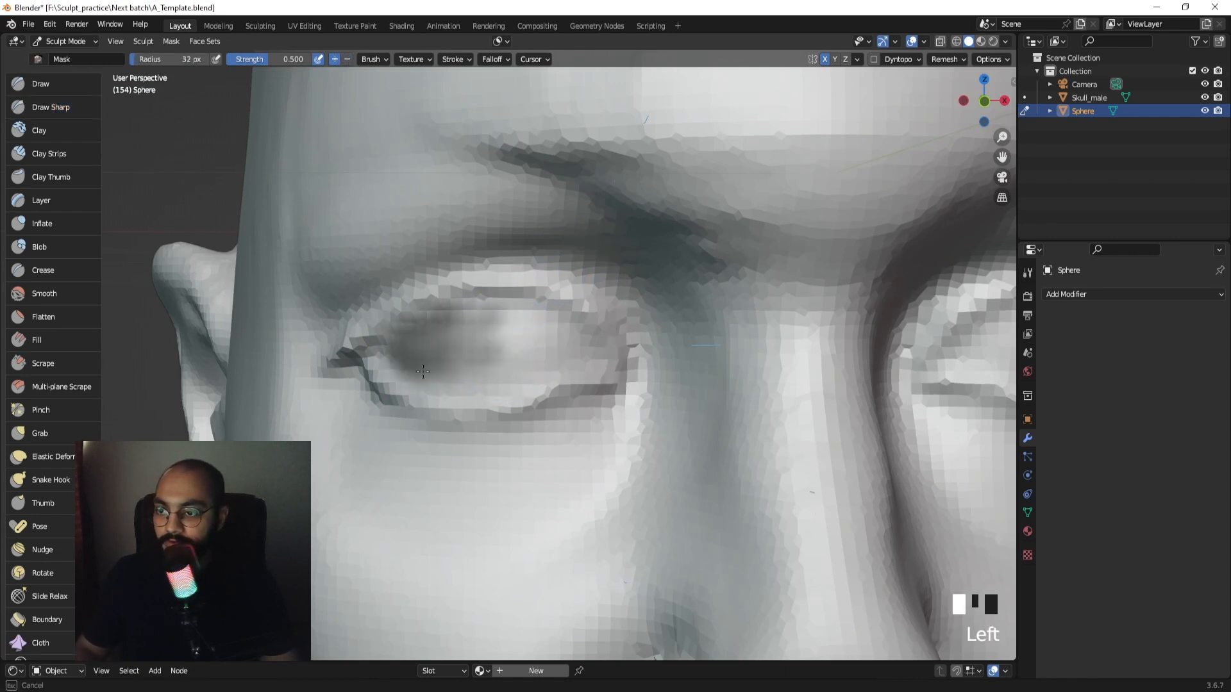
pyautogui.moveTo(583, 360)
pyautogui.mouseDown()
pyautogui.moveTo(593, 347)
pyautogui.moveTo(500, 317)
pyautogui.moveTo(552, 345)
pyautogui.mouseUp()
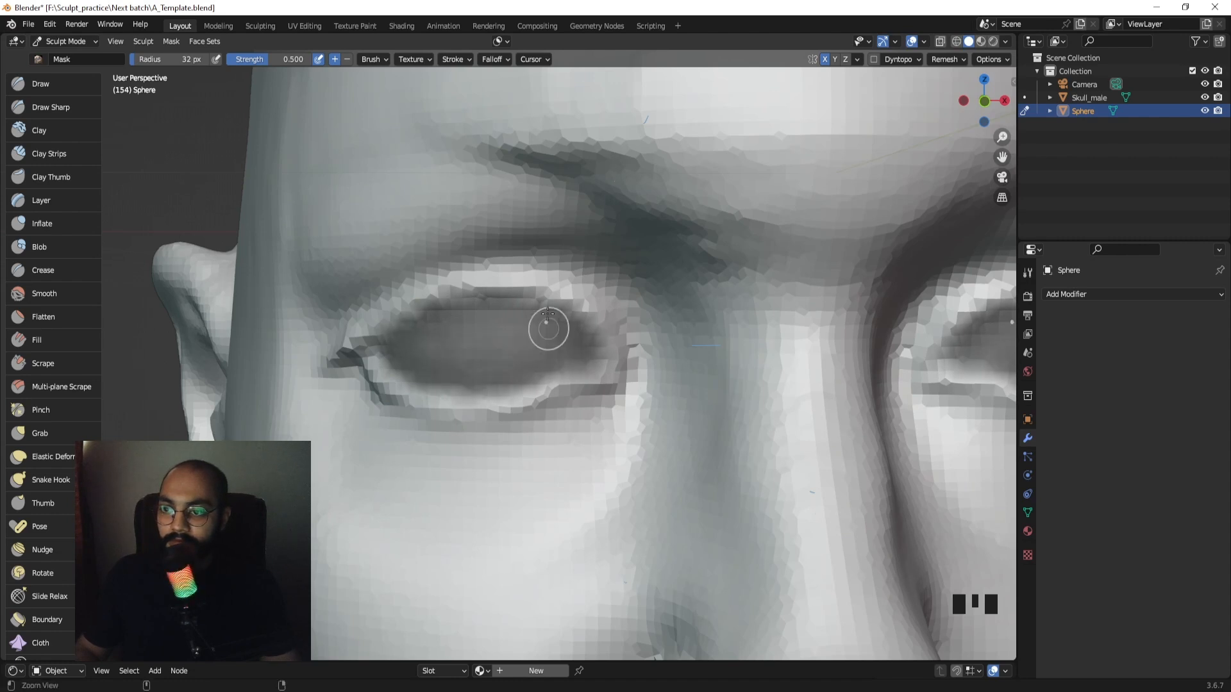
pyautogui.keyDown('ctrl'); pyautogui.moveTo(548, 314); pyautogui.dragTo(569, 469, button='middle'); pyautogui.keyUp('ctrl')
pyautogui.hotkey('ctrl', 'i')
# Push the unmasked eye surface back into the head from the side with Grab at 139 px radius and clear the mask.
pyautogui.moveTo(528, 385)
pyautogui.mouseDown(button='middle')
pyautogui.moveTo(621, 357)
pyautogui.moveTo(580, 384)
pyautogui.moveTo(558, 357)
pyautogui.mouseUp(button='middle')
pyautogui.press('g')
pyautogui.press('f')
pyautogui.click(455, 348)
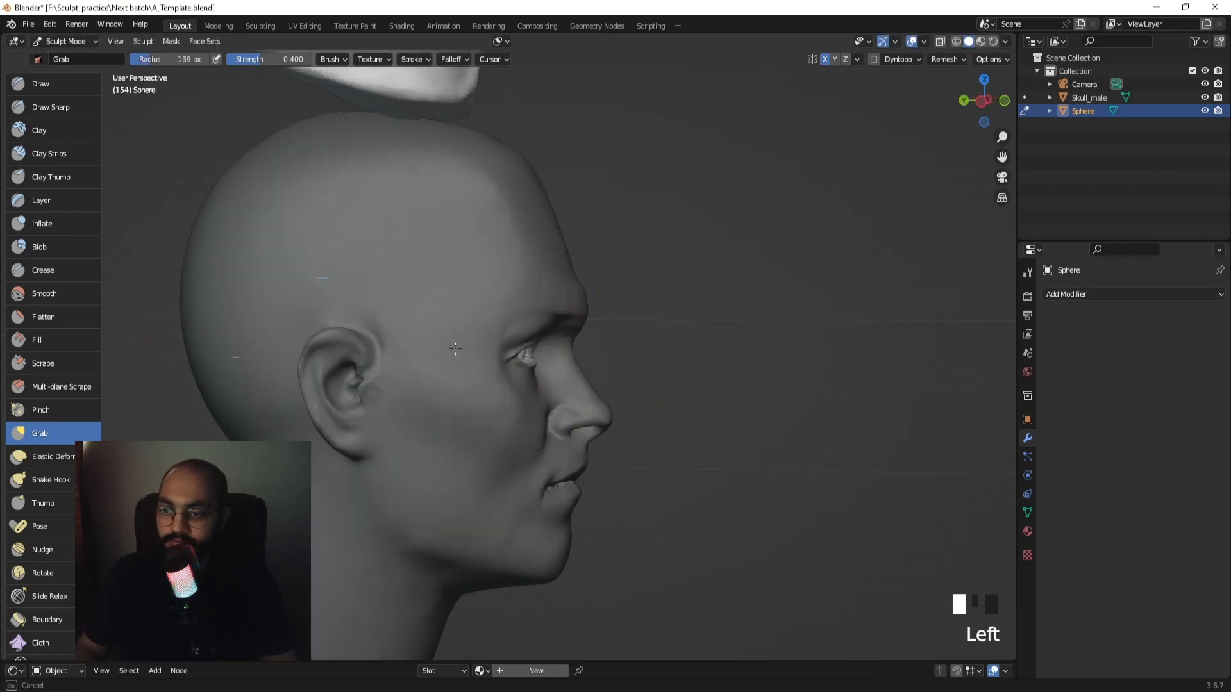
pyautogui.click(401, 346)
pyautogui.moveTo(401, 347); pyautogui.dragTo(345, 370, button='middle')
pyautogui.hotkey('alt', 'm')
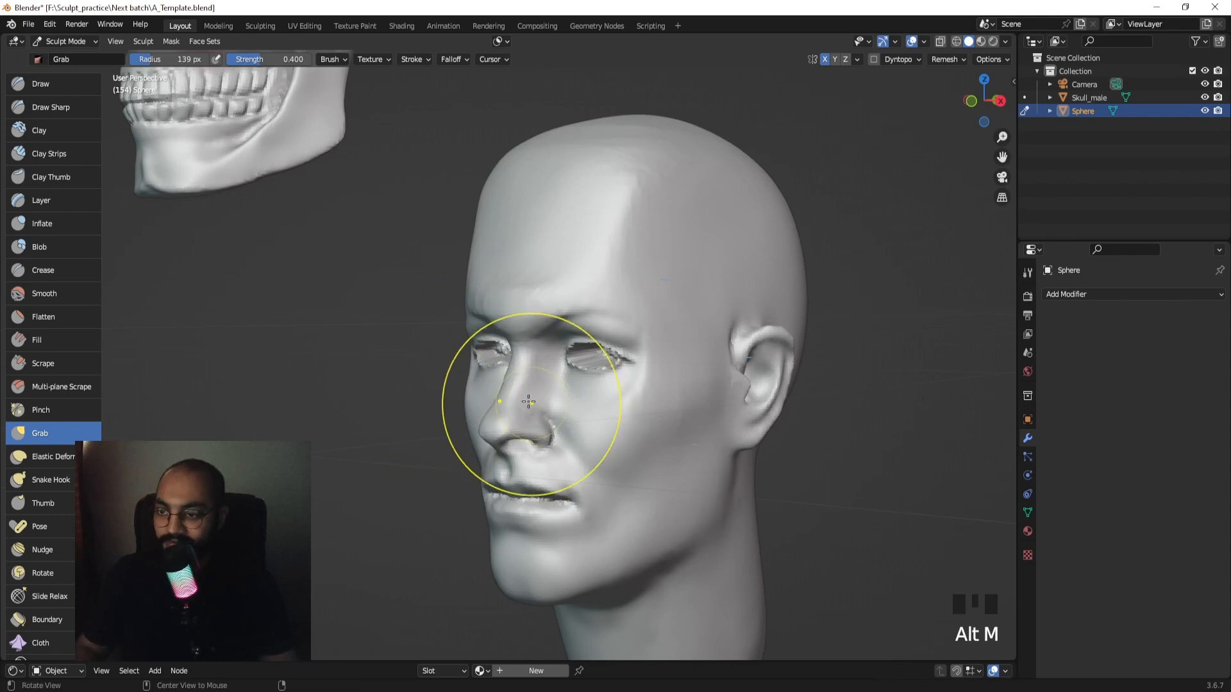
# Switch the head from Sculpt Mode to Object Mode and deselect it.
pyautogui.keyDown('ctrl'); pyautogui.moveTo(513, 384); pyautogui.dragTo(560, 398, button='middle'); pyautogui.keyUp('ctrl')
pyautogui.hotkey('ctrl', 'Tab')
pyautogui.moveTo(595, 362)
pyautogui.keyDown('ctrl'); pyautogui.mouseDown(button='middle')
pyautogui.moveTo(618, 389)
pyautogui.moveTo(666, 386)
pyautogui.mouseUp(button='middle'); pyautogui.keyUp('ctrl')
pyautogui.click(629, 404)
pyautogui.click(681, 395)
# Add a UV sphere and shrink and move it over the head's right eye in front view.
pyautogui.hotkey('shift', 'a')
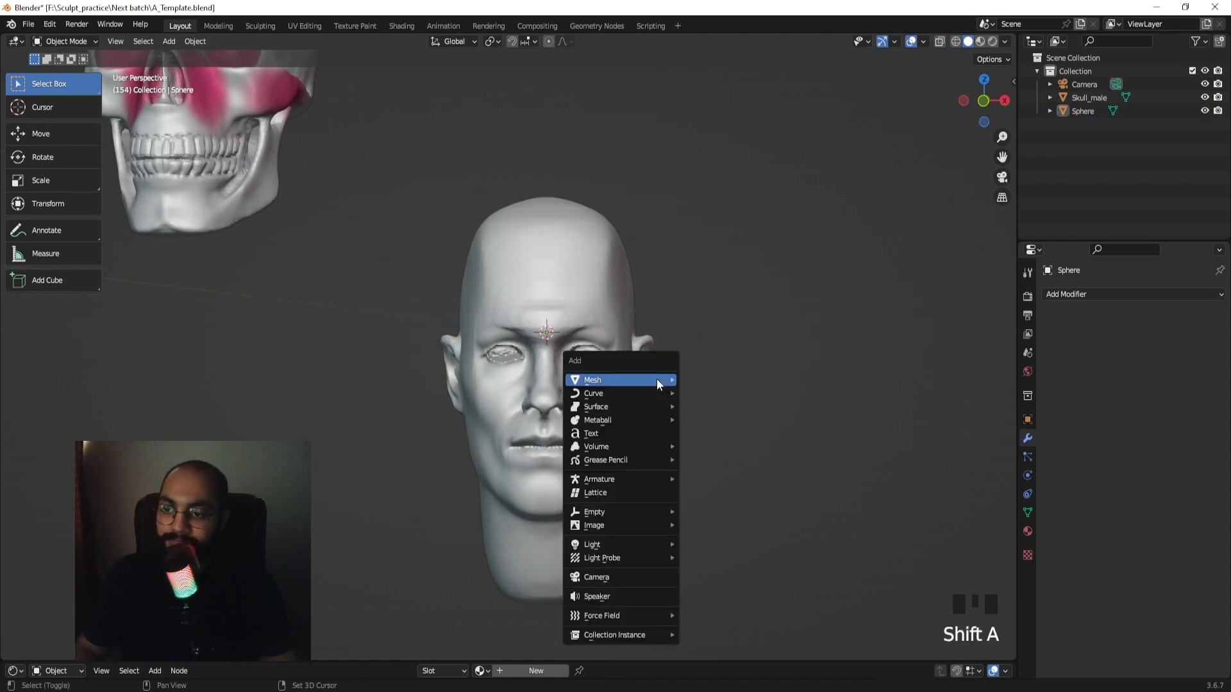
pyautogui.moveTo(660, 379)
pyautogui.click(704, 421)
pyautogui.press('g')
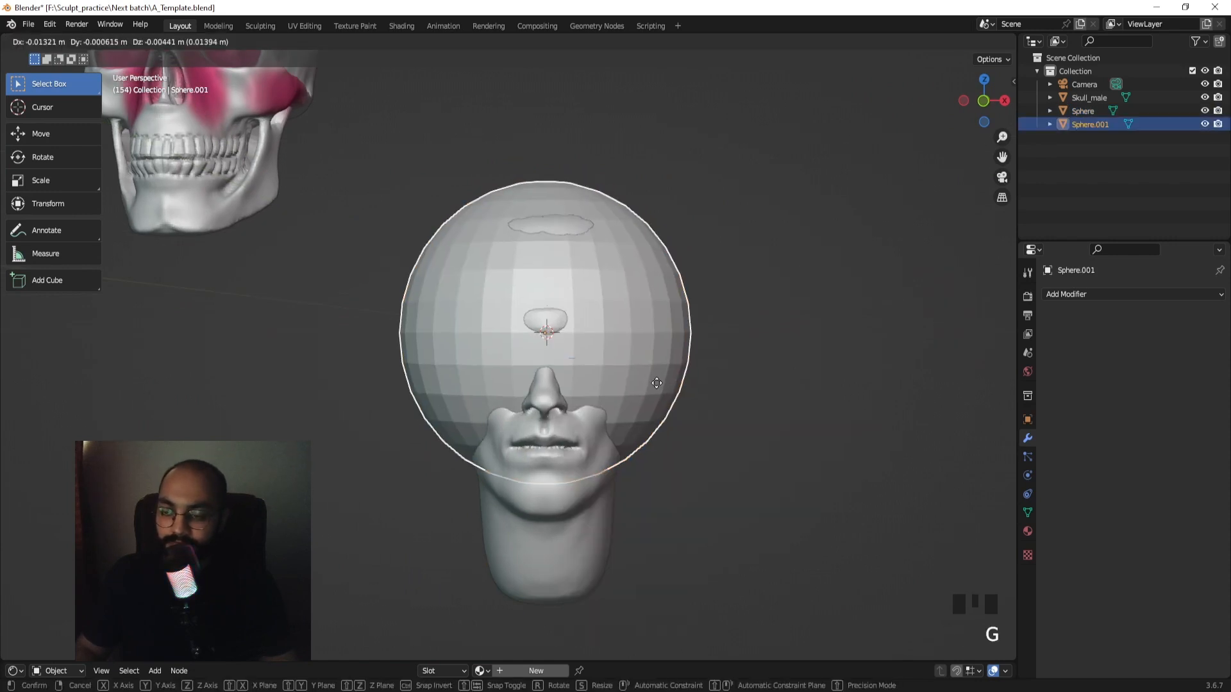
pyautogui.press('s')
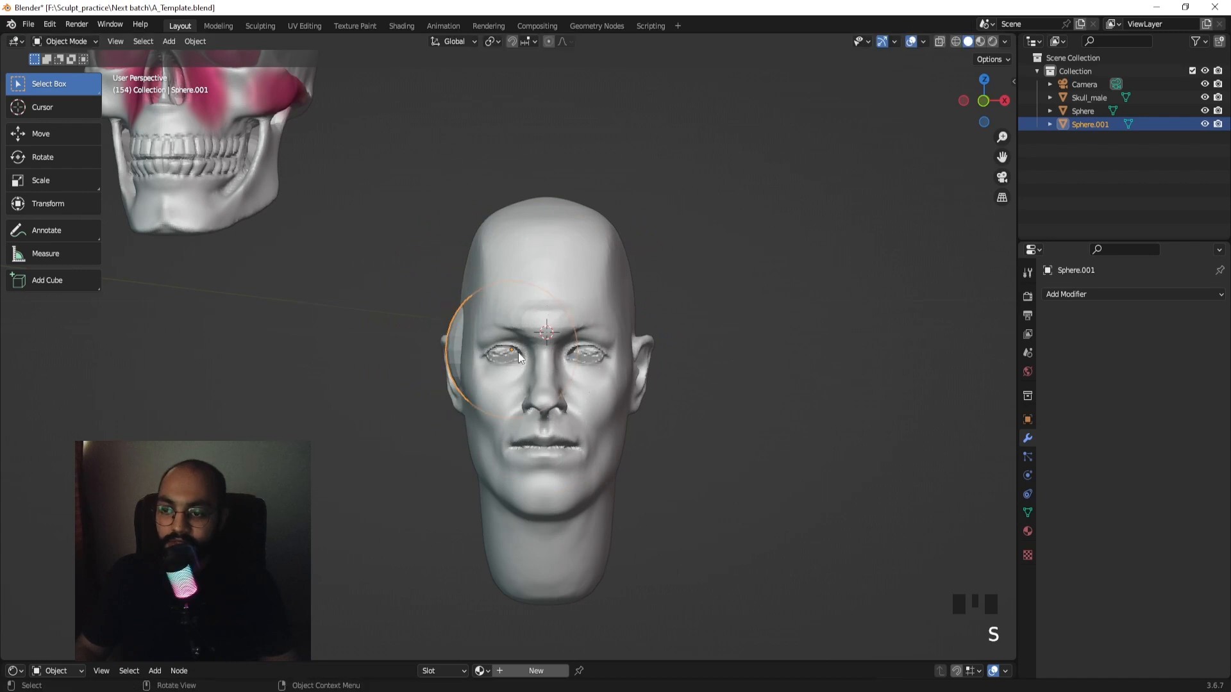
pyautogui.press('KP_1')
pyautogui.keyDown('ctrl'); pyautogui.moveTo(519, 357); pyautogui.dragTo(547, 353, button='middle'); pyautogui.keyUp('ctrl')
pyautogui.press('s')
pyautogui.click(540, 363)
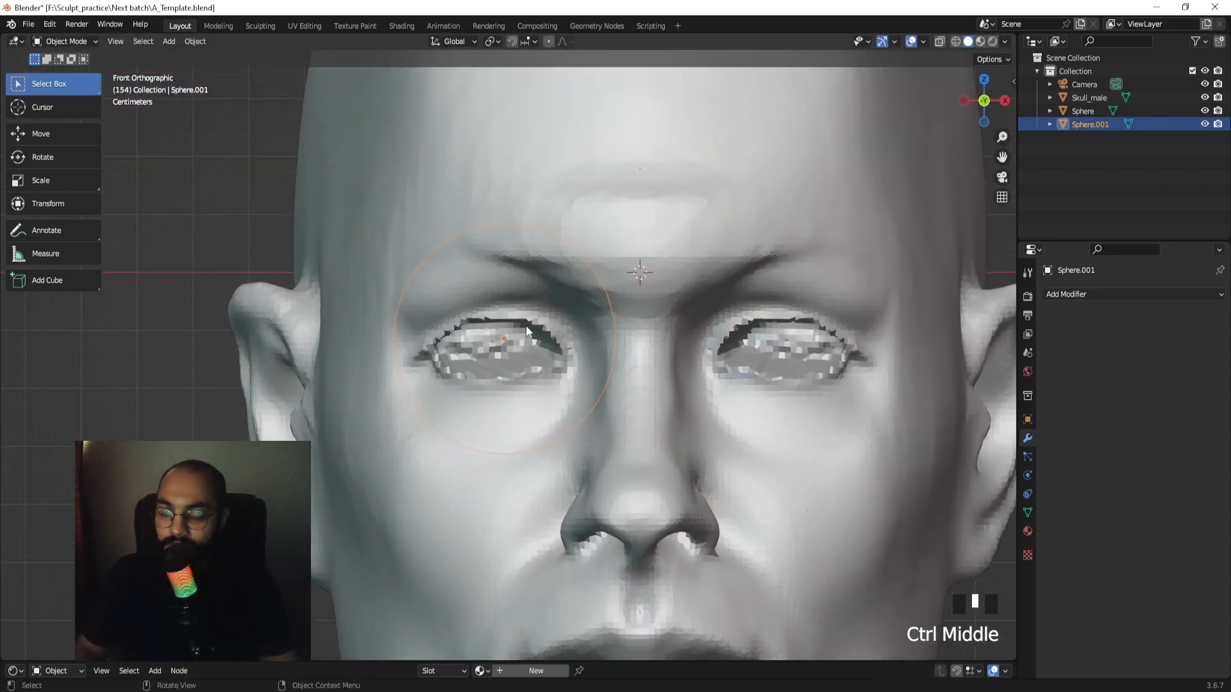
# Fine-tune the sphere's scale and position in front view so it matches the width of the eye opening.
pyautogui.keyDown('ctrl'); pyautogui.moveTo(472, 356); pyautogui.dragTo(595, 377, button='middle'); pyautogui.keyUp('ctrl')
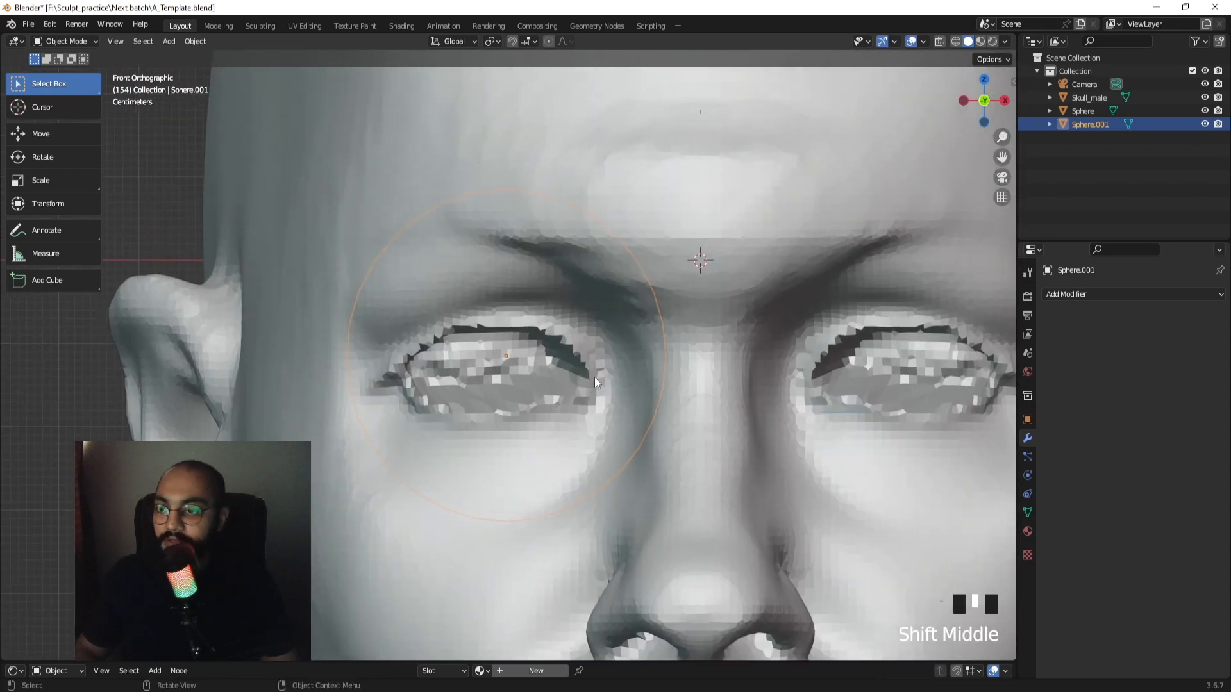
pyautogui.press('s')
pyautogui.click(554, 375)
pyautogui.press('g')
pyautogui.click(552, 377)
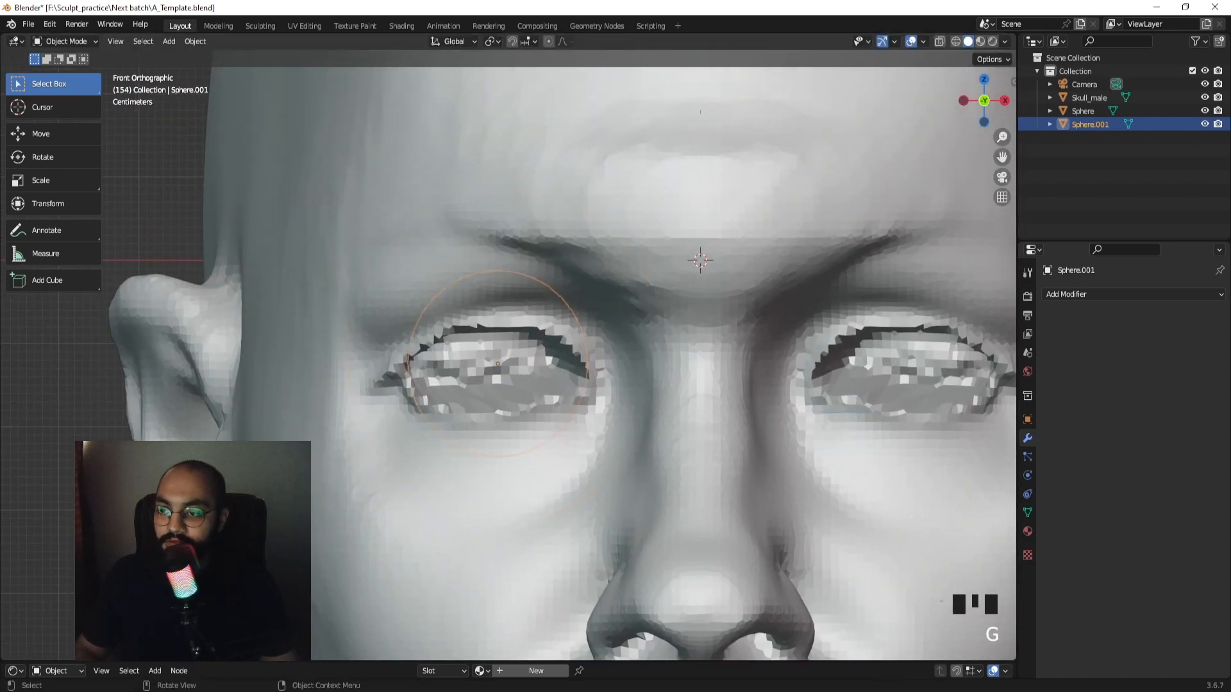
pyautogui.press('s')
pyautogui.click(594, 372)
pyautogui.press('s')
pyautogui.press('s')
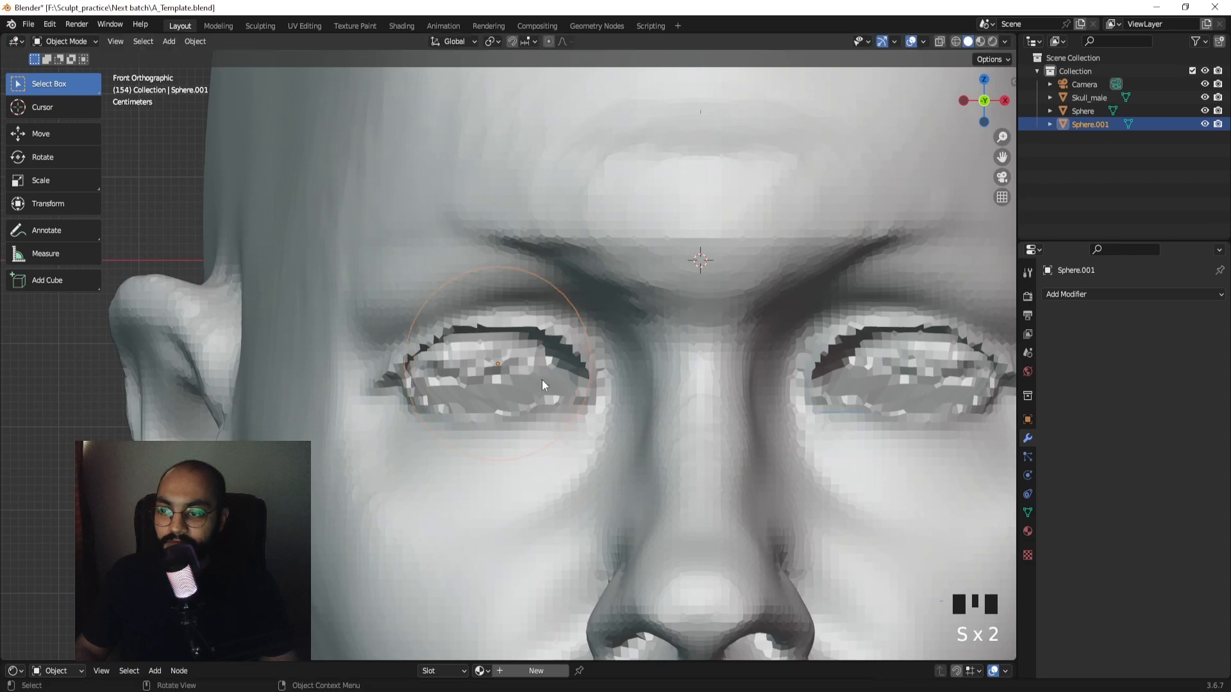
pyautogui.press('g')
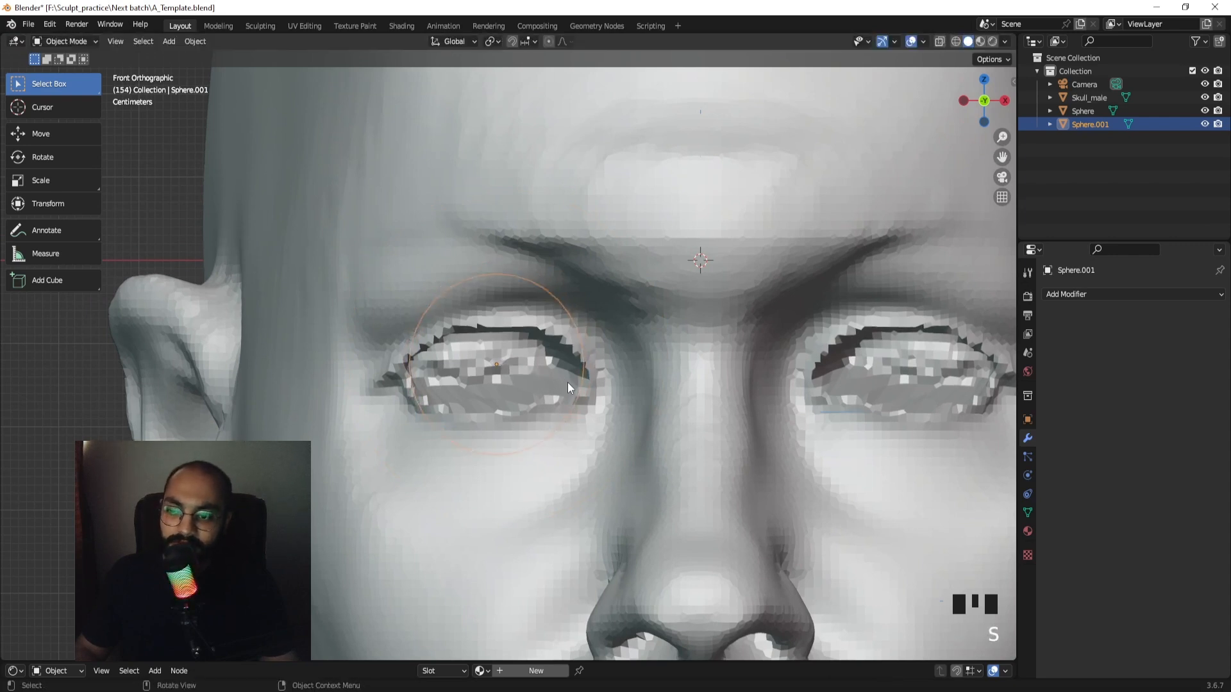
pyautogui.keyDown('ctrl'); pyautogui.moveTo(568, 382); pyautogui.dragTo(640, 380, button='middle'); pyautogui.keyUp('ctrl')
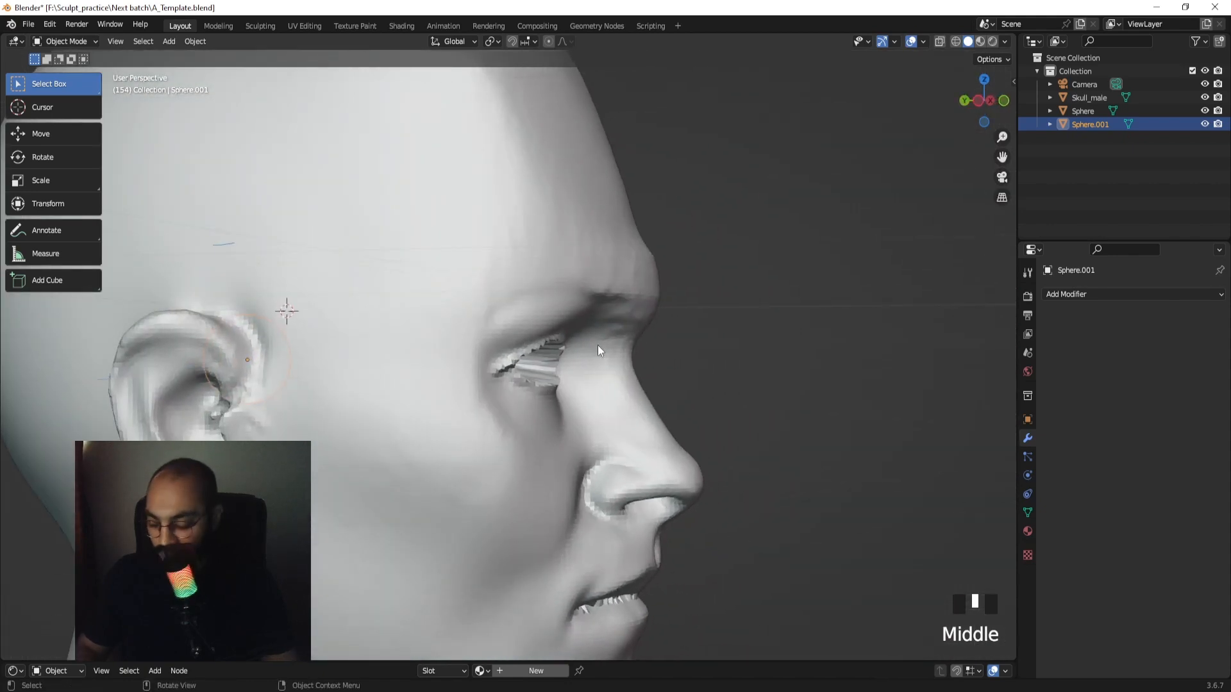
# Move the sphere forward from the ear area into the eye socket in side view.
pyautogui.press('KP_3')
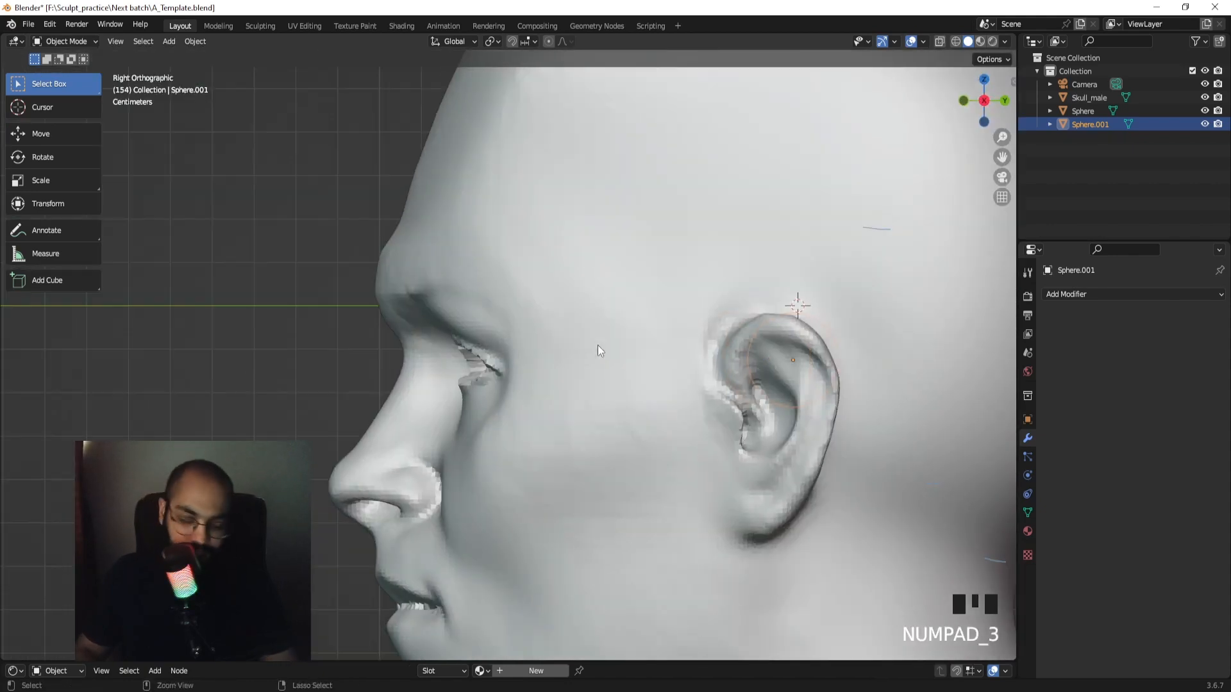
pyautogui.press('ctrl+KP_3')
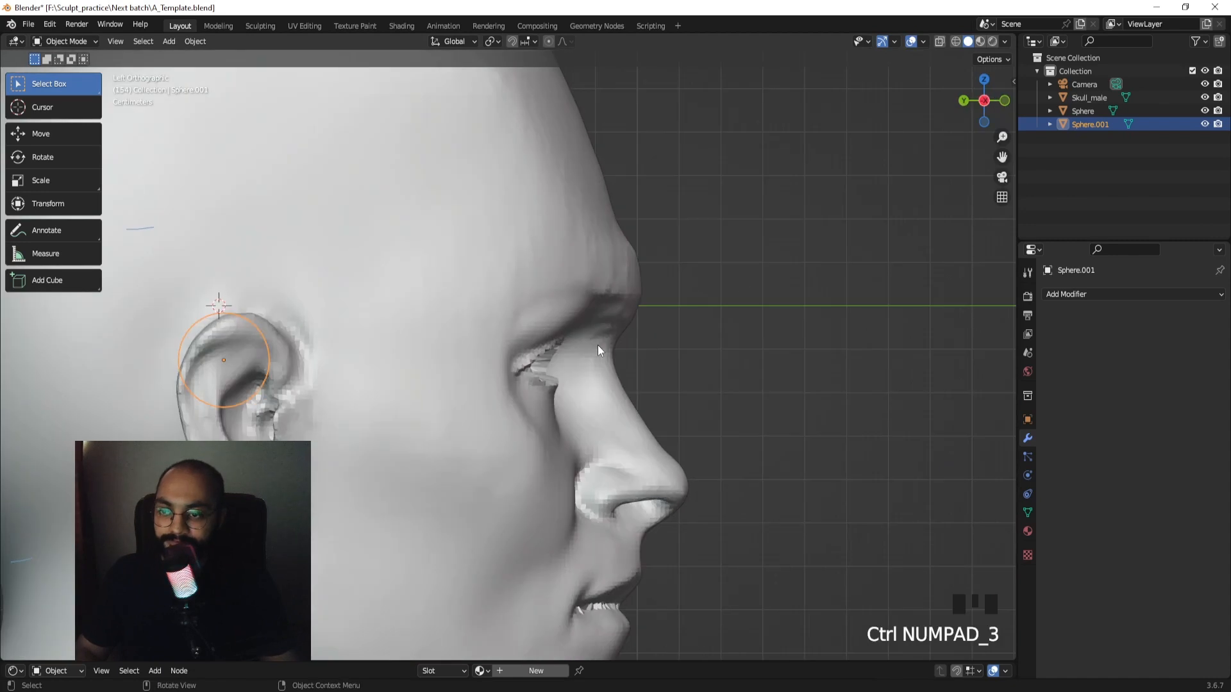
pyautogui.press('g')
pyautogui.click(912, 327)
pyautogui.keyDown('shift'); pyautogui.moveTo(912, 327); pyautogui.dragTo(544, 305, button='middle'); pyautogui.keyUp('shift')
pyautogui.press('g')
pyautogui.click(779, 315)
# Select the head, enter Sculpt Mode and pull the upper eyelid forward over the eyeball with Grab at 139 px radius.
pyautogui.click(566, 468)
pyautogui.click(513, 314)
pyautogui.hotkey('ctrl', 'Tab')
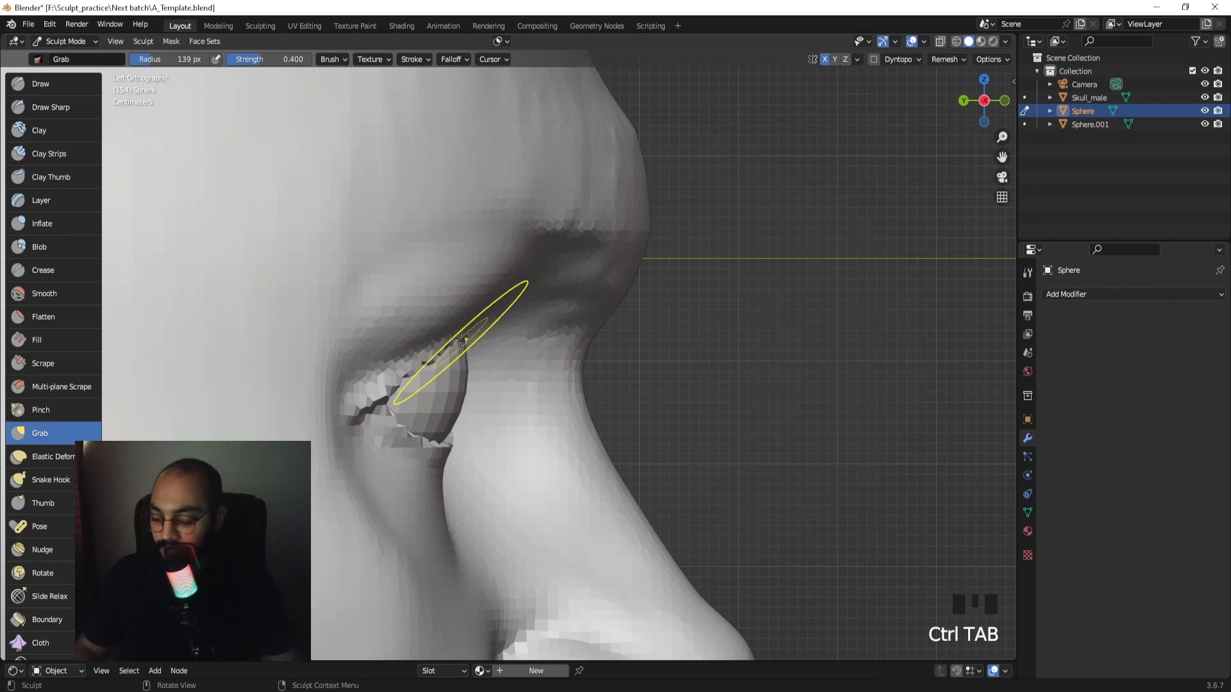
pyautogui.moveTo(468, 338); pyautogui.dragTo(508, 334)
pyautogui.moveTo(514, 345)
pyautogui.mouseDown(button='middle')
pyautogui.moveTo(442, 302)
pyautogui.moveTo(453, 244)
pyautogui.mouseUp(button='middle')
pyautogui.moveTo(464, 366)
pyautogui.mouseDown(button='middle')
pyautogui.moveTo(465, 333)
pyautogui.moveTo(513, 410)
pyautogui.mouseUp(button='middle')
pyautogui.moveTo(494, 372); pyautogui.dragTo(531, 409, button='middle')
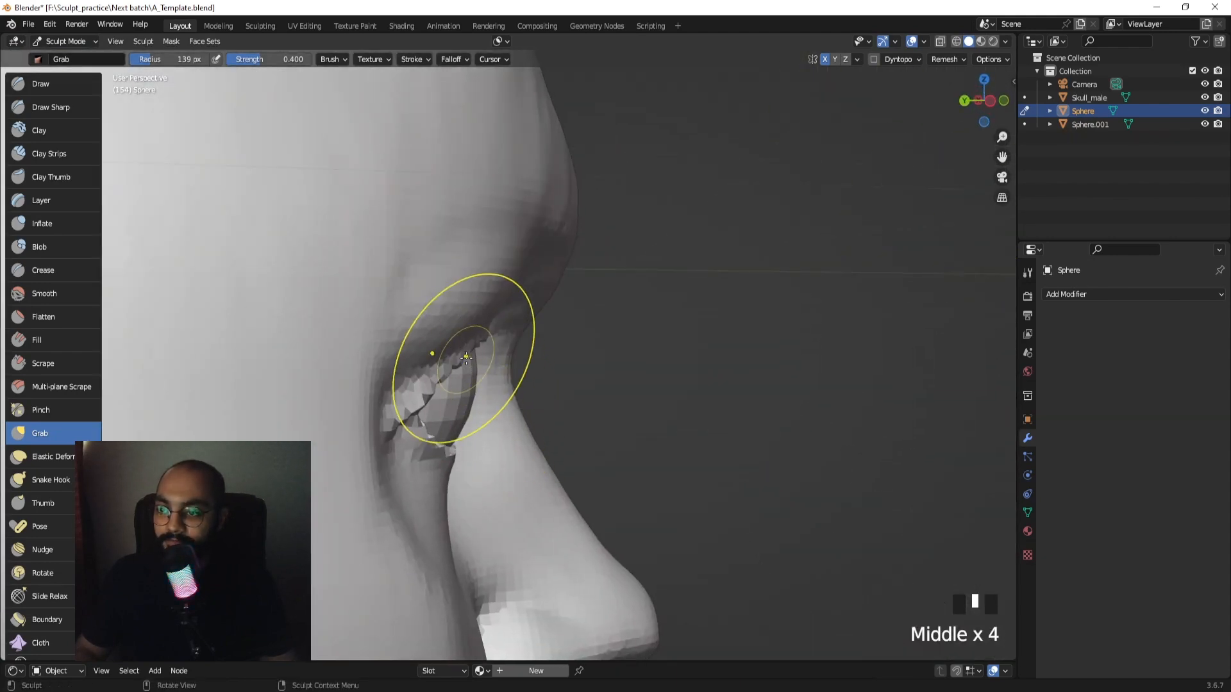
pyautogui.click(464, 361)
pyautogui.click(464, 360)
pyautogui.moveTo(525, 353); pyautogui.dragTo(506, 363, button='middle')
# Return to Object Mode, select the eyeball sphere and view it squarely from the side.
pyautogui.hotkey('ctrl', 'Tab')
pyautogui.click(468, 377)
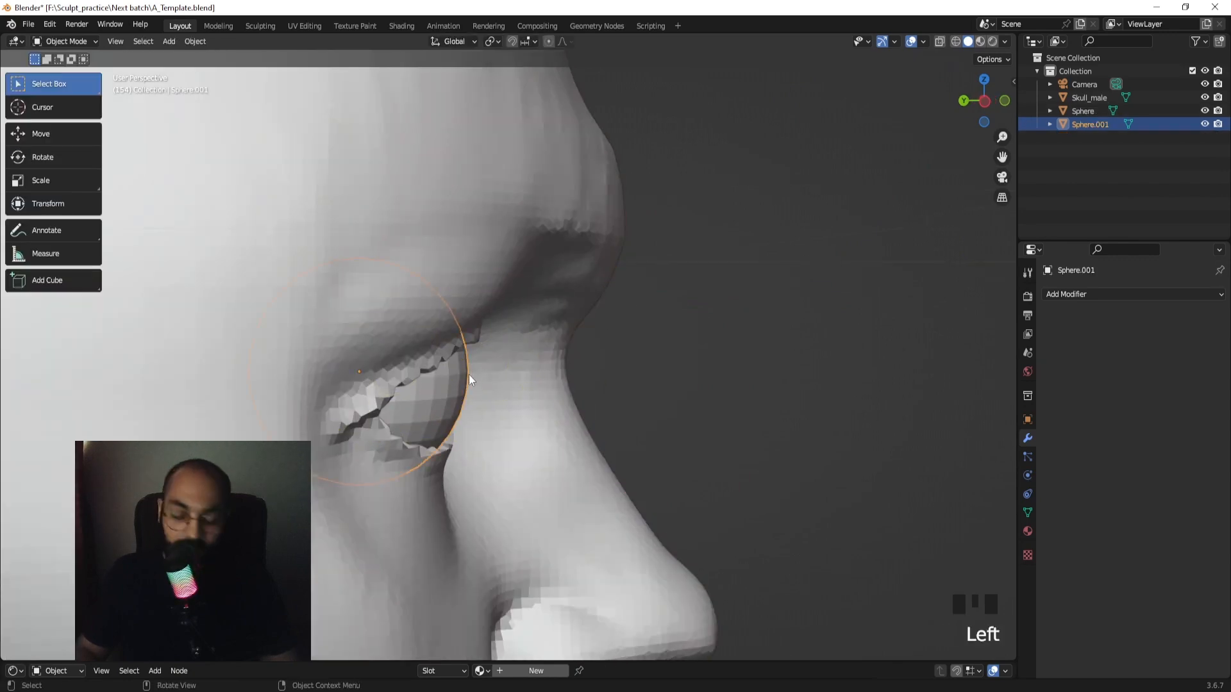
pyautogui.press('KP_3')
pyautogui.press('ctrl+KP_3')
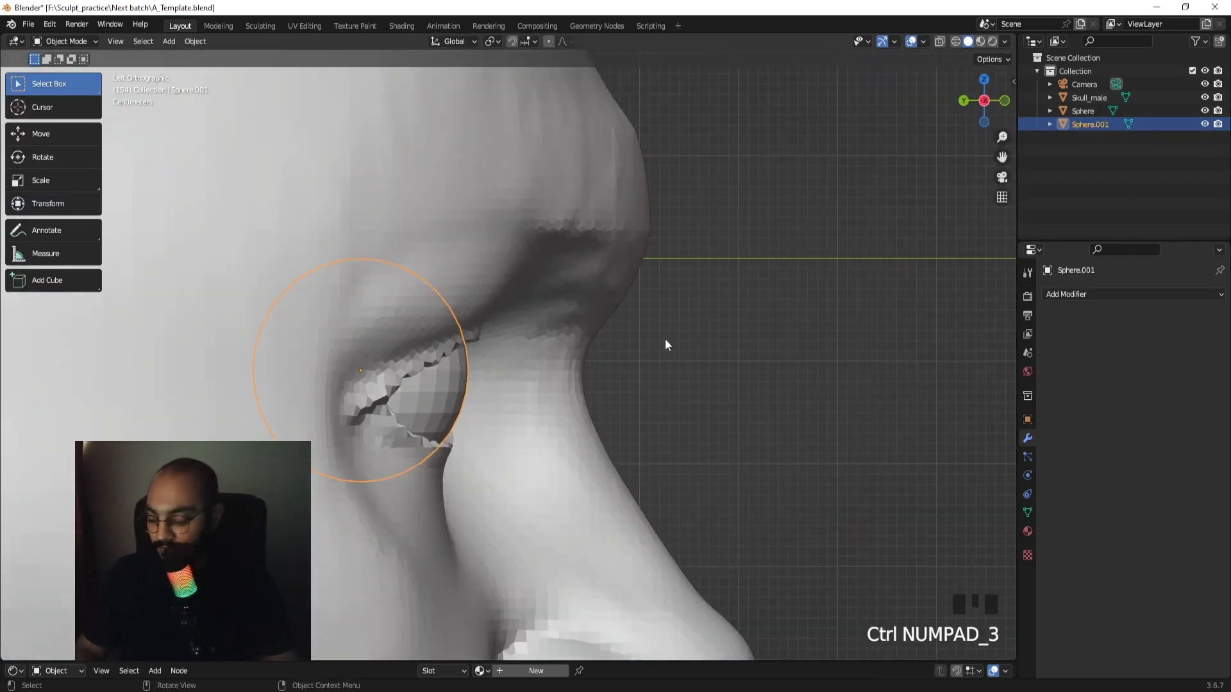
pyautogui.press('g')
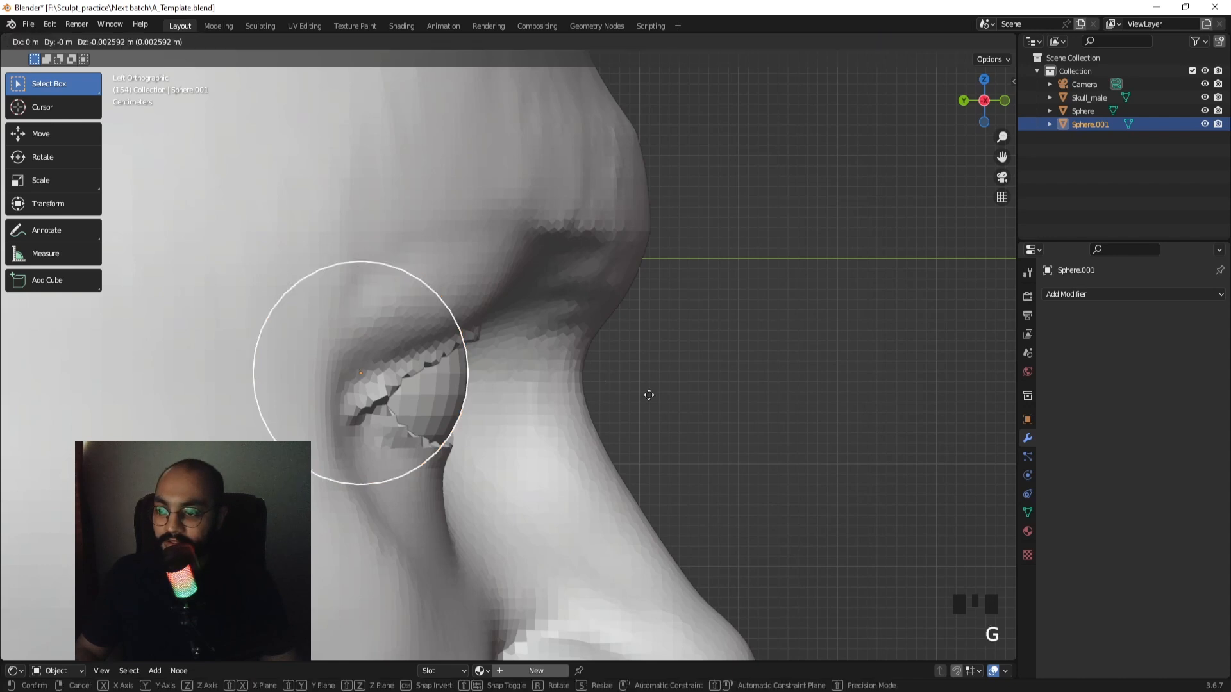
pyautogui.click(642, 394)
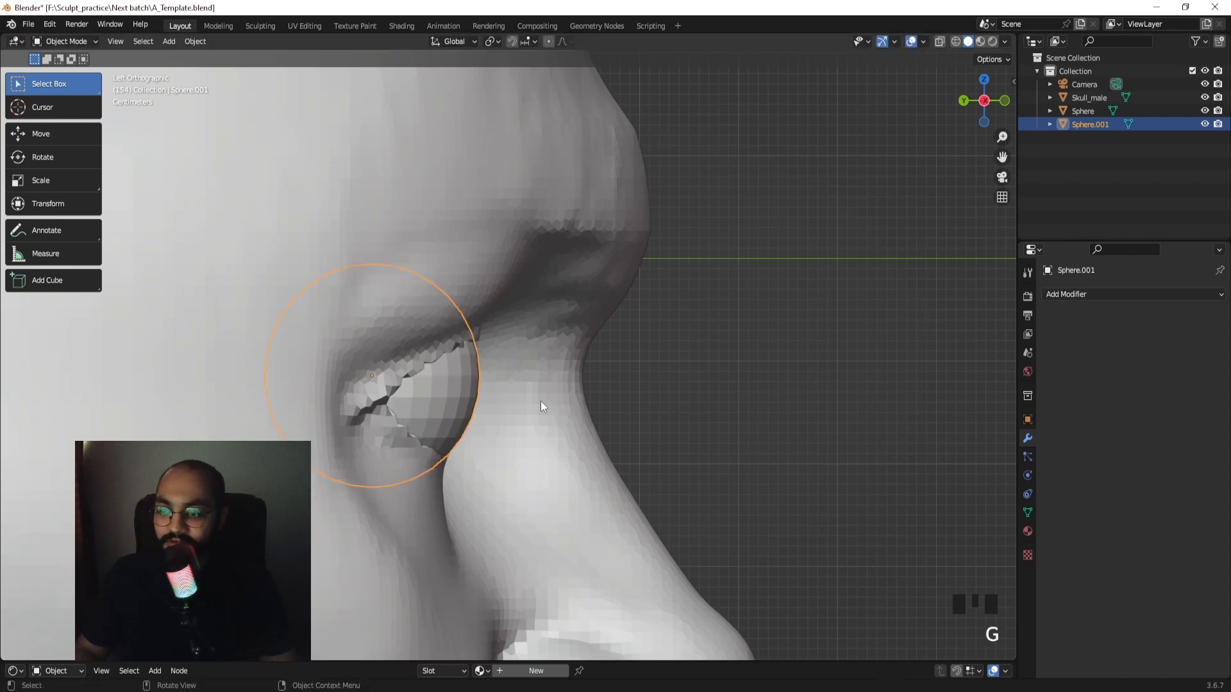
pyautogui.hotkey('ctrl', 'z')
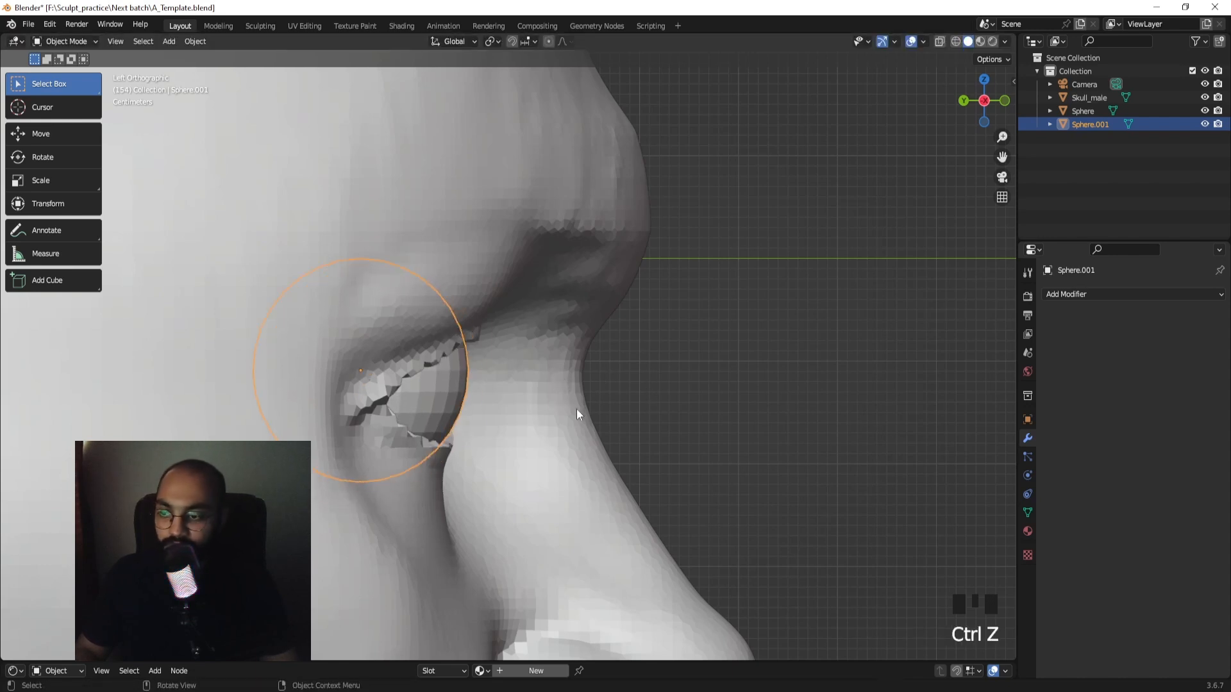
# Move the eyeball sphere slightly up and forward in the socket in side view.
pyautogui.press('g')
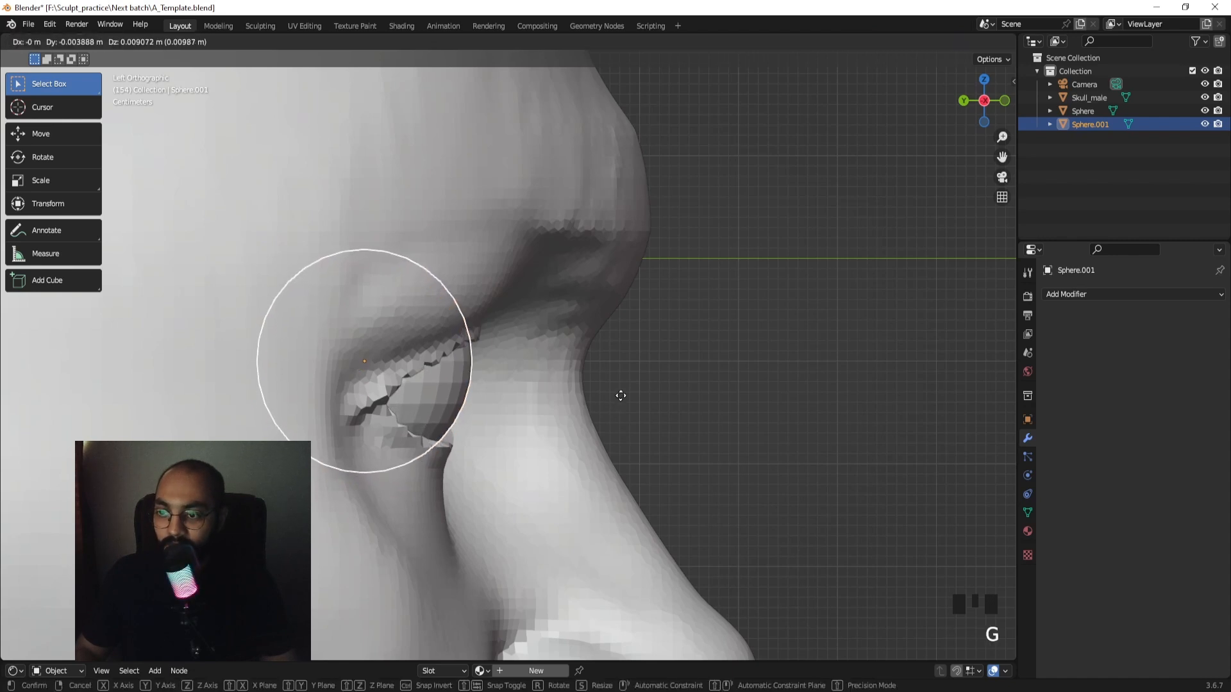
pyautogui.click(619, 395)
pyautogui.press('g')
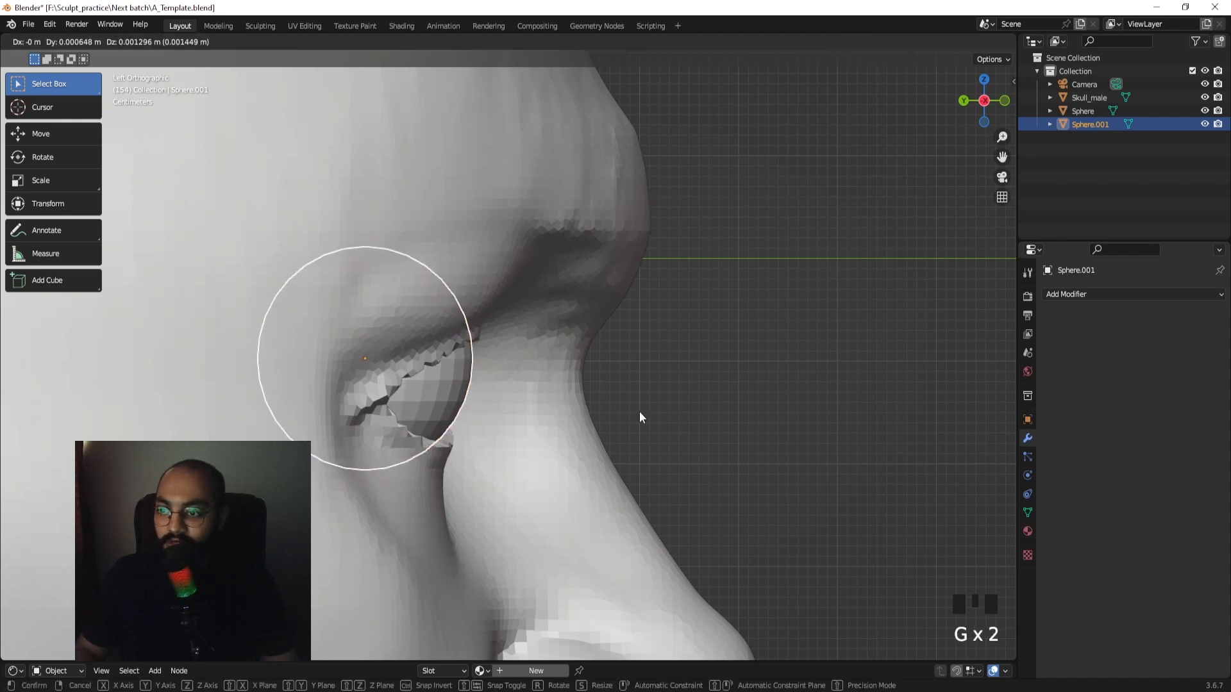
pyautogui.click(640, 412)
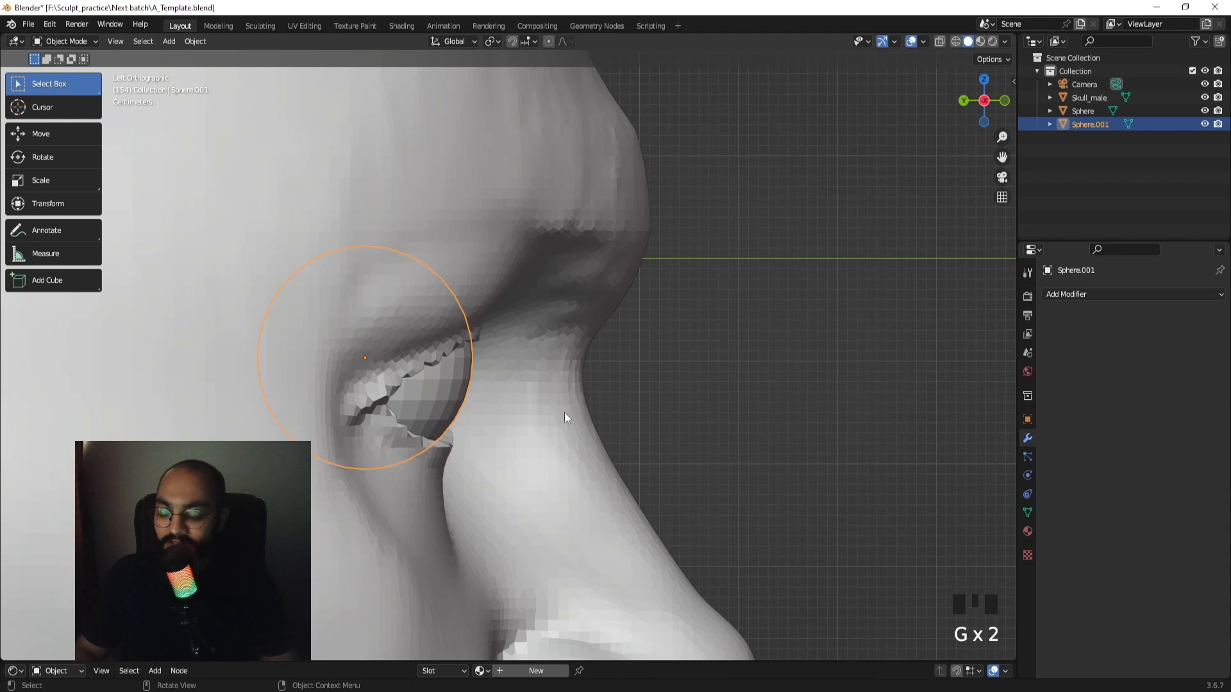
# Switch to sculpting the head and adjust the lower eyelid against the eyeball with Grab at 177 px radius.
pyautogui.moveTo(565, 418)
pyautogui.mouseDown(button='middle')
pyautogui.moveTo(487, 395)
pyautogui.moveTo(456, 398)
pyautogui.moveTo(428, 421)
pyautogui.moveTo(595, 410)
pyautogui.moveTo(562, 394)
pyautogui.moveTo(511, 414)
pyautogui.moveTo(440, 385)
pyautogui.mouseUp(button='middle')
pyautogui.click(471, 299)
pyautogui.hotkey('ctrl', 'Tab')
pyautogui.press('f')
pyautogui.click(473, 347)
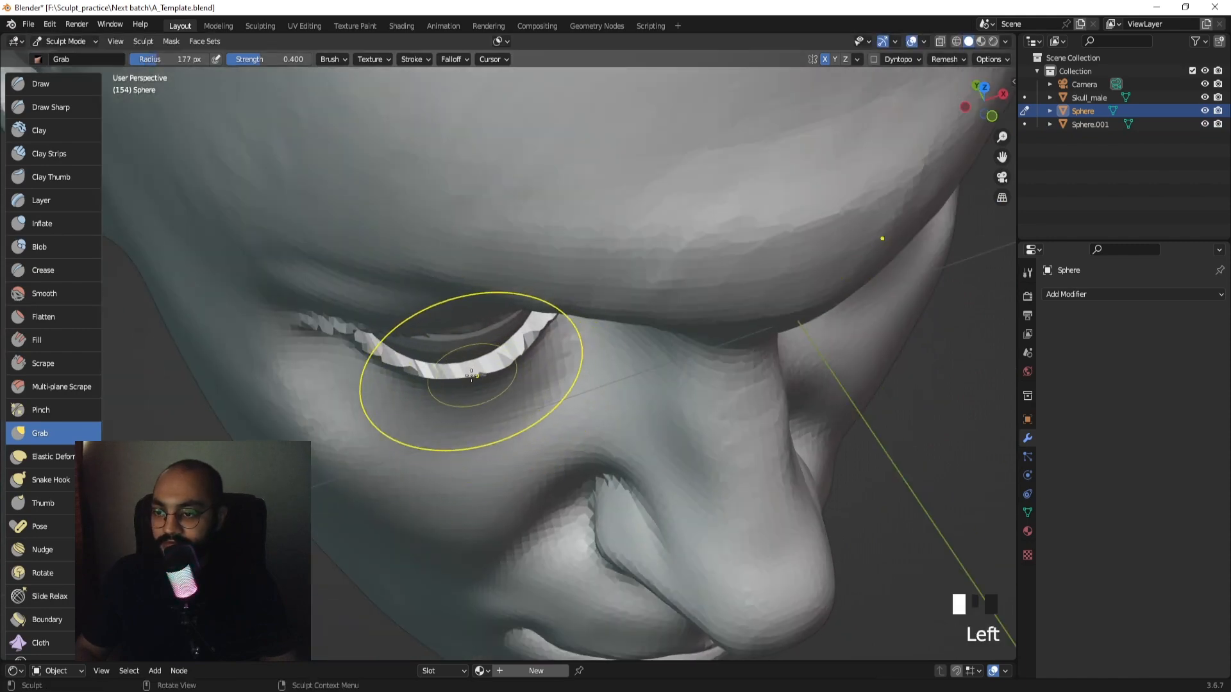
pyautogui.hotkey('ctrl', 'z')
pyautogui.moveTo(471, 375)
pyautogui.mouseDown()
pyautogui.moveTo(461, 370)
pyautogui.moveTo(498, 374)
pyautogui.mouseUp()
# Fit the outer part of the eyelid rim around the eyeball with Grab at 148 px radius.
pyautogui.press('f')
pyautogui.click(473, 379)
pyautogui.moveTo(499, 375)
pyautogui.mouseDown(button='middle')
pyautogui.moveTo(528, 273)
pyautogui.moveTo(495, 324)
pyautogui.moveTo(531, 372)
pyautogui.moveTo(526, 390)
pyautogui.mouseUp(button='middle')
pyautogui.moveTo(485, 392); pyautogui.dragTo(458, 387)
pyautogui.moveTo(411, 417); pyautogui.dragTo(392, 414)
pyautogui.moveTo(388, 424); pyautogui.dragTo(384, 421)
pyautogui.moveTo(386, 436); pyautogui.dragTo(383, 432)
# Adjust the inner part of the upper eyelid's edge around the eyeball from below with Grab.
pyautogui.moveTo(475, 415); pyautogui.dragTo(517, 429, button='middle')
pyautogui.moveTo(559, 420); pyautogui.dragTo(553, 395)
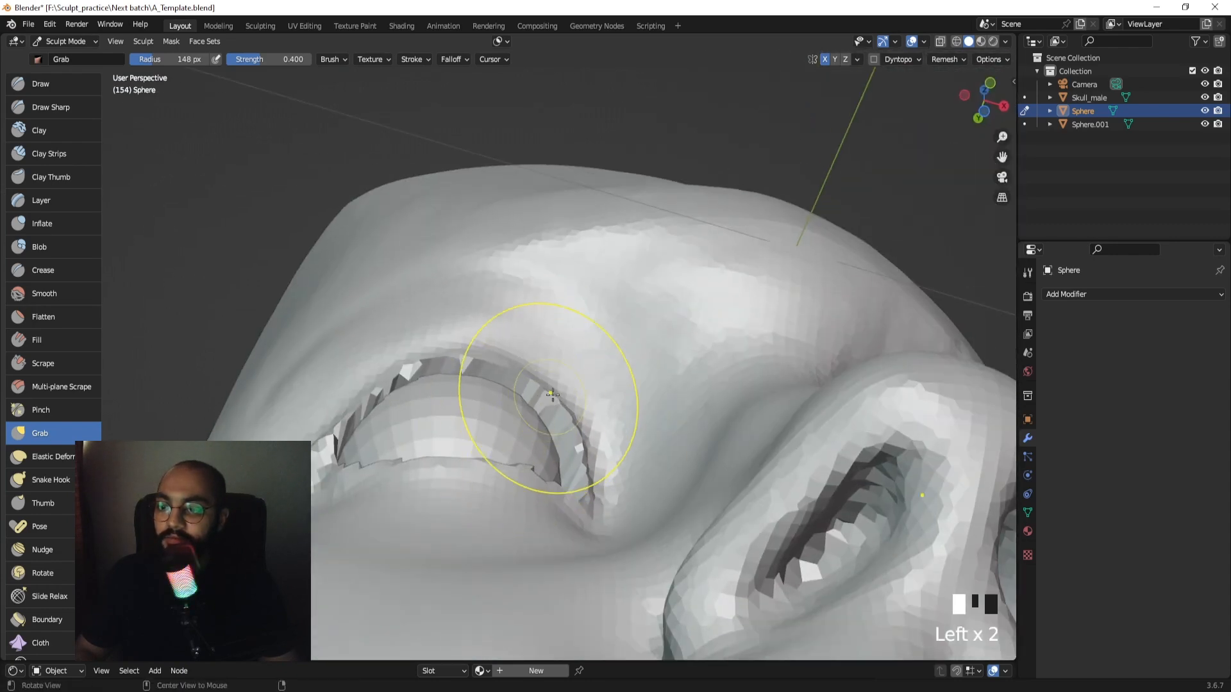
pyautogui.moveTo(553, 395); pyautogui.dragTo(568, 425, button='middle')
pyautogui.moveTo(538, 380); pyautogui.dragTo(553, 409, button='middle')
pyautogui.moveTo(519, 357); pyautogui.dragTo(514, 346)
pyautogui.moveTo(541, 374)
pyautogui.mouseDown(button='middle')
pyautogui.moveTo(466, 368)
pyautogui.moveTo(537, 409)
pyautogui.moveTo(579, 409)
pyautogui.moveTo(522, 399)
pyautogui.moveTo(544, 401)
pyautogui.mouseUp(button='middle')
pyautogui.click(541, 403)
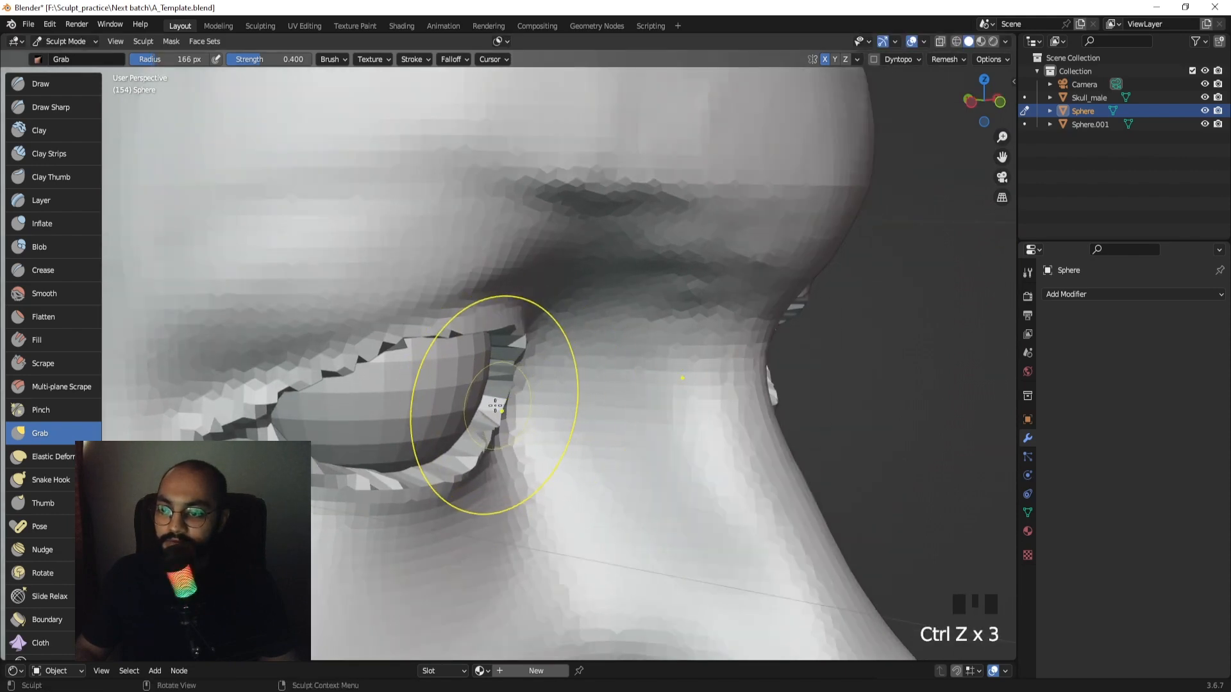
# Refine the upper eyelid's curve near the inner eye corner with Grab at 142 px radius.
pyautogui.moveTo(513, 384); pyautogui.dragTo(494, 308, button='middle')
pyautogui.moveTo(577, 423); pyautogui.dragTo(602, 428, button='middle')
pyautogui.moveTo(609, 438); pyautogui.dragTo(607, 440)
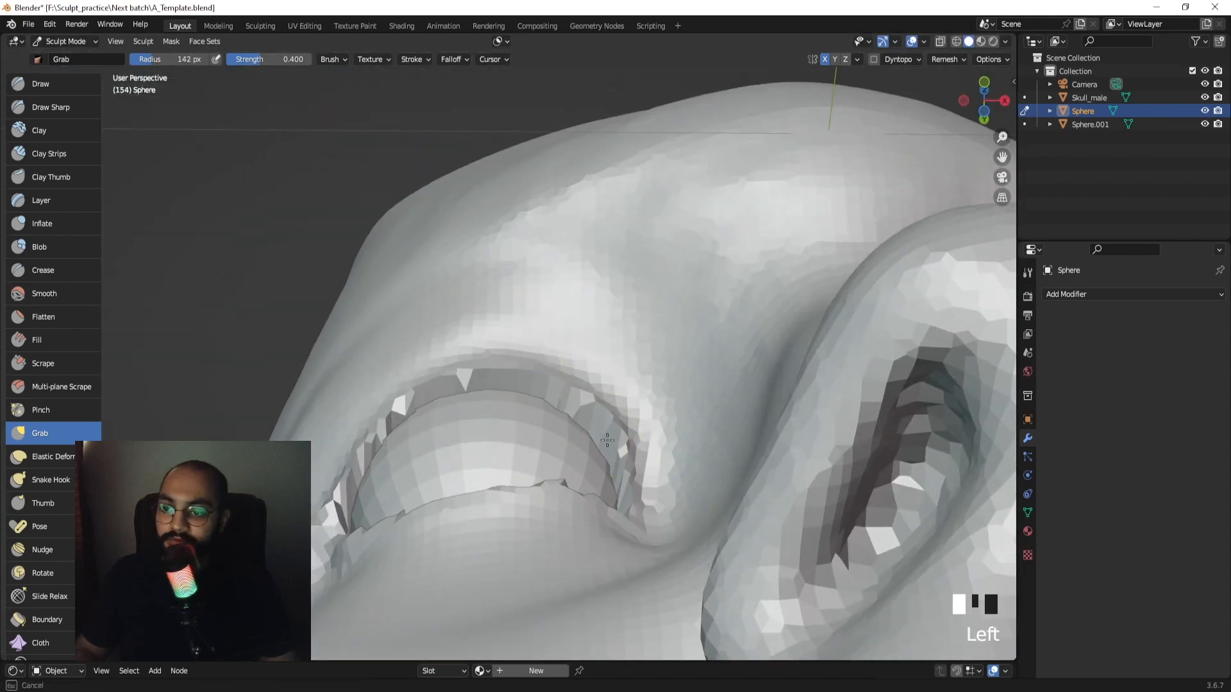
pyautogui.moveTo(627, 494); pyautogui.dragTo(597, 393, button='middle')
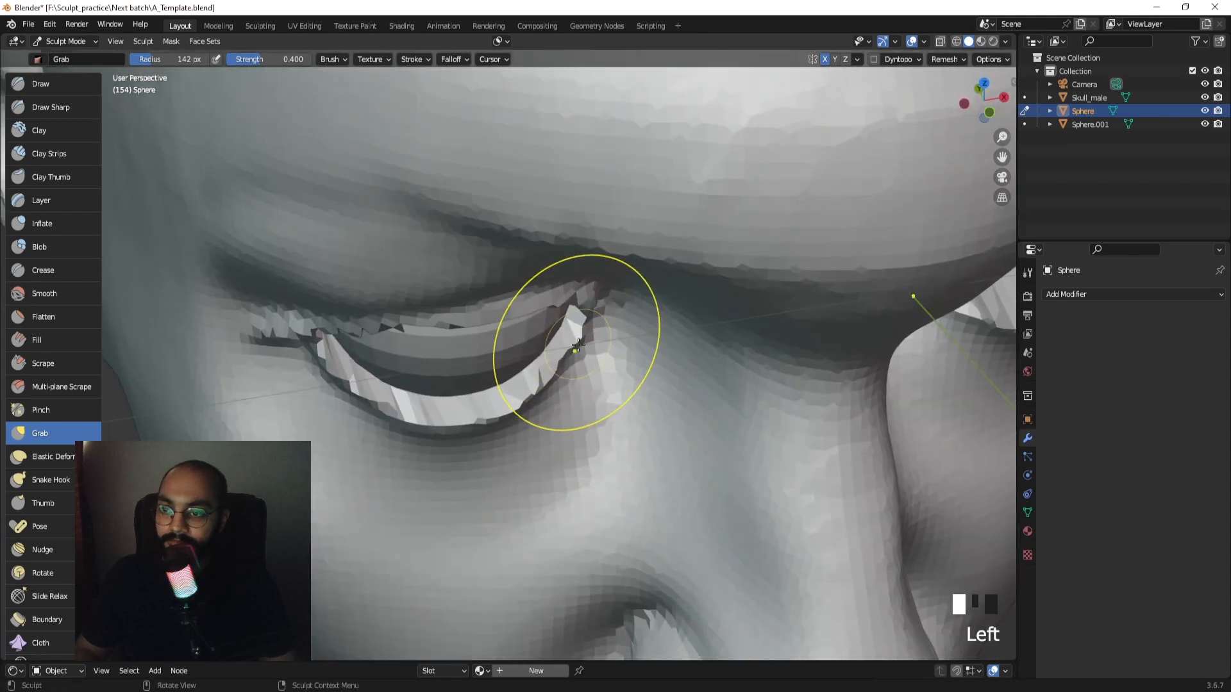
pyautogui.moveTo(523, 405); pyautogui.dragTo(448, 344, button='middle')
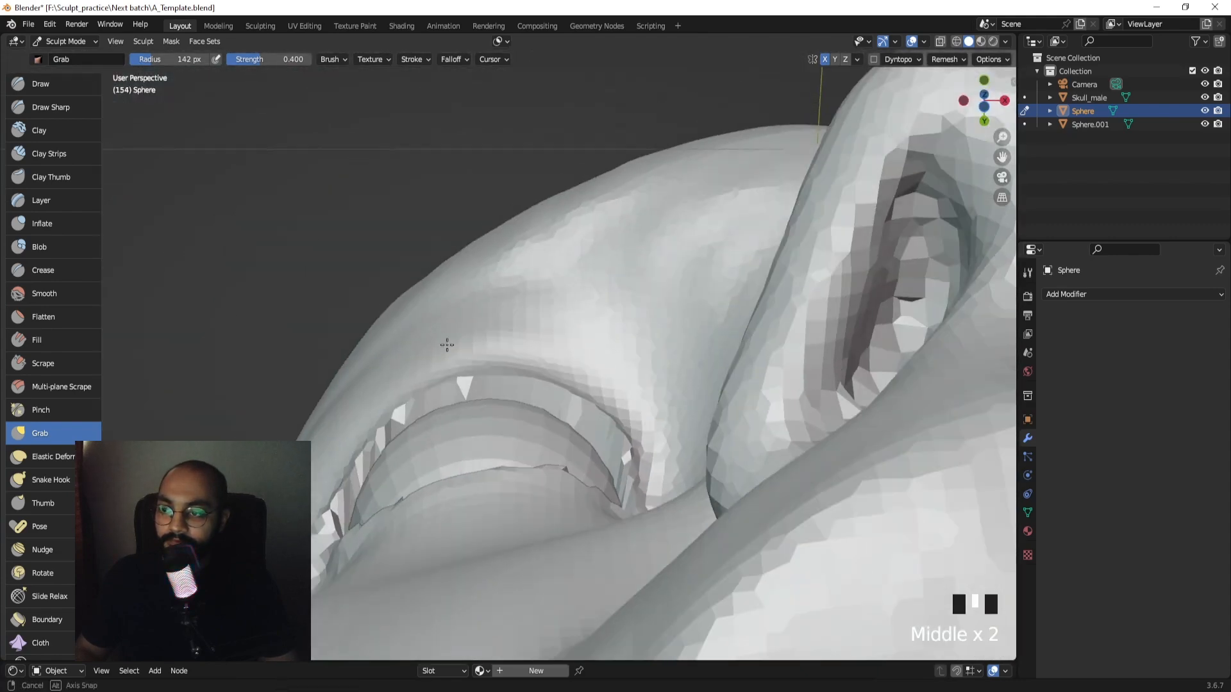
pyautogui.click(447, 401)
# Set the Grab radius to 105 px, choose a finer voxel size for the head and remesh it.
pyautogui.keyDown('ctrl'); pyautogui.moveTo(435, 411); pyautogui.dragTo(575, 461, button='middle'); pyautogui.keyUp('ctrl')
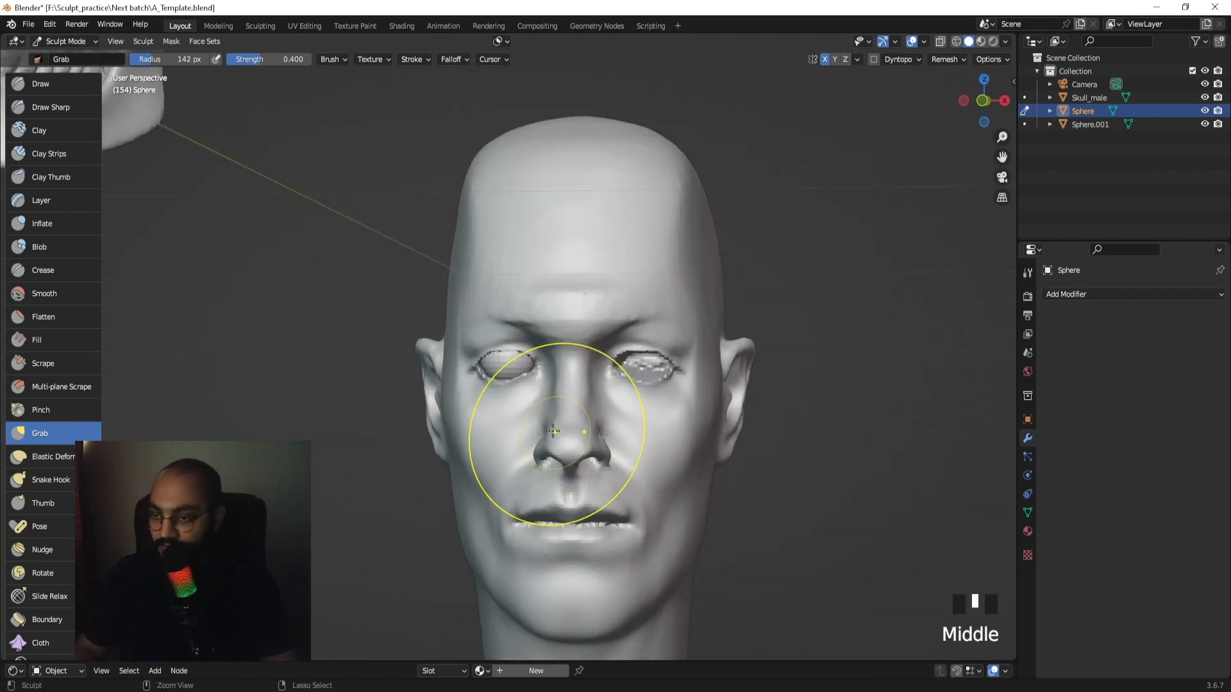
pyautogui.moveTo(518, 421); pyautogui.dragTo(556, 378, button='middle')
pyautogui.press('f')
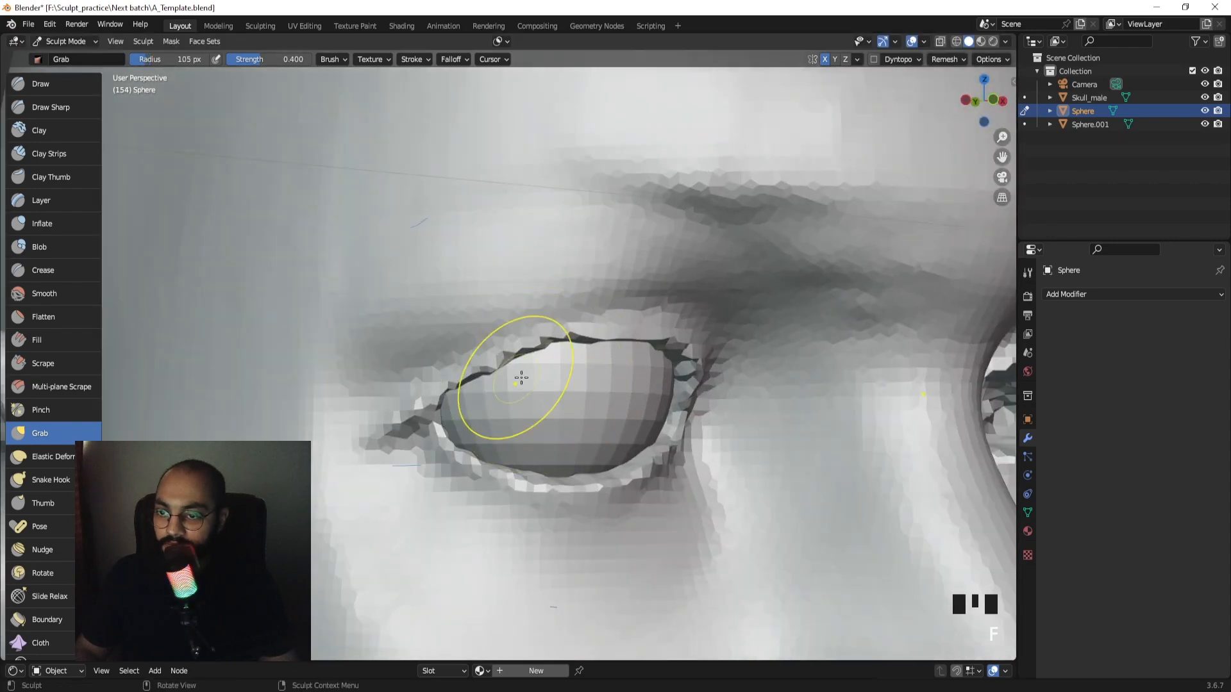
pyautogui.press('r')
pyautogui.click(580, 410)
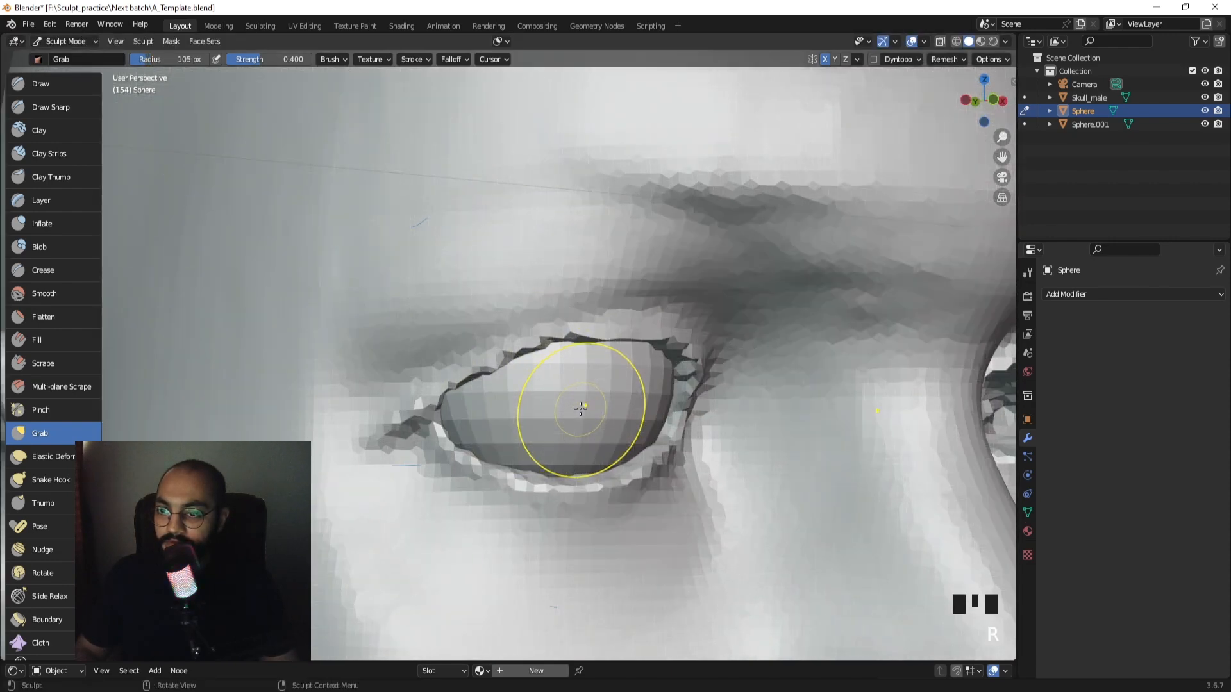
pyautogui.hotkey('ctrl', 'r')
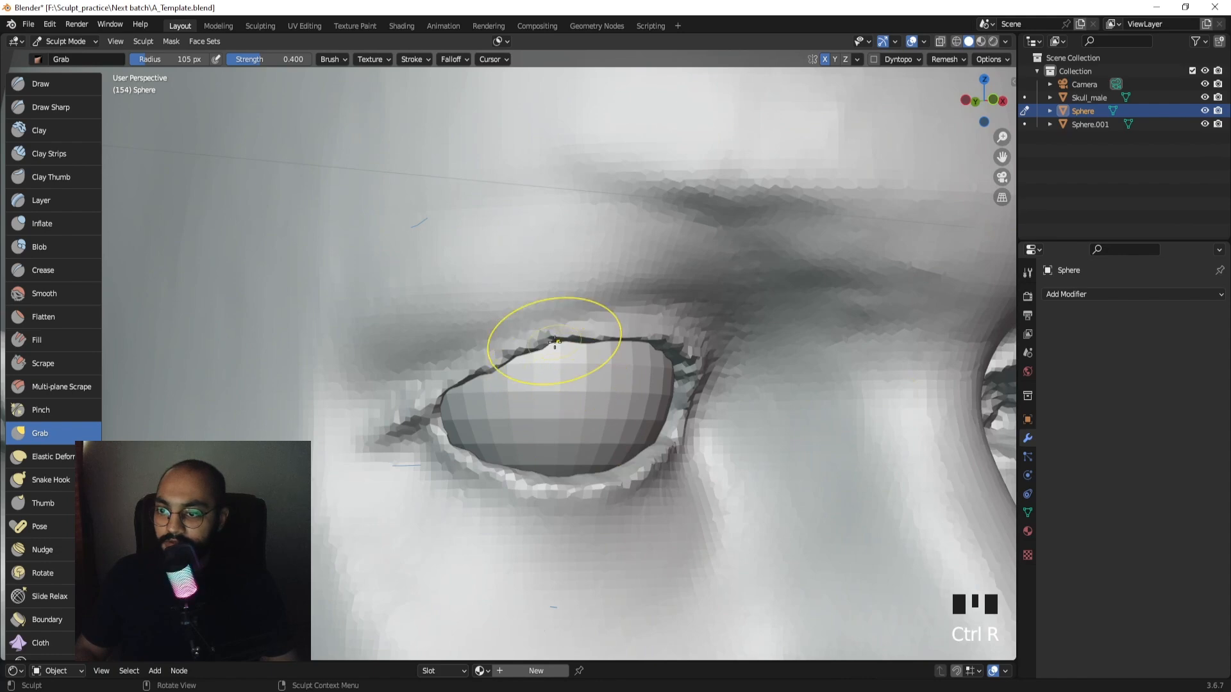
# Smooth the jagged rims of the lower and upper eyelids with the Scrape brush at 55 px radius and 0.700 strength.
pyautogui.click(55, 361)
pyautogui.moveTo(500, 500)
pyautogui.mouseDown(button='middle')
pyautogui.moveTo(550, 508)
pyautogui.moveTo(638, 489)
pyautogui.mouseUp(button='middle')
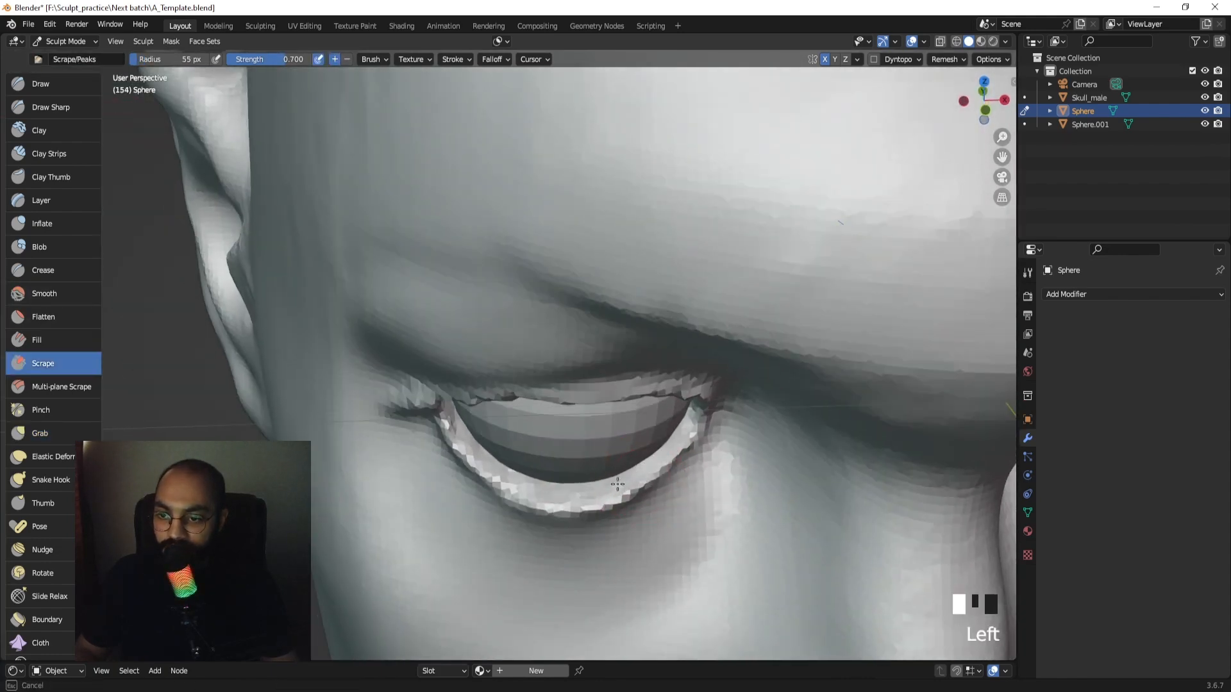
pyautogui.moveTo(505, 474); pyautogui.dragTo(487, 463)
pyautogui.moveTo(492, 466)
pyautogui.mouseDown(button='middle')
pyautogui.moveTo(547, 395)
pyautogui.moveTo(552, 324)
pyautogui.mouseUp(button='middle')
pyautogui.moveTo(582, 311); pyautogui.dragTo(572, 301)
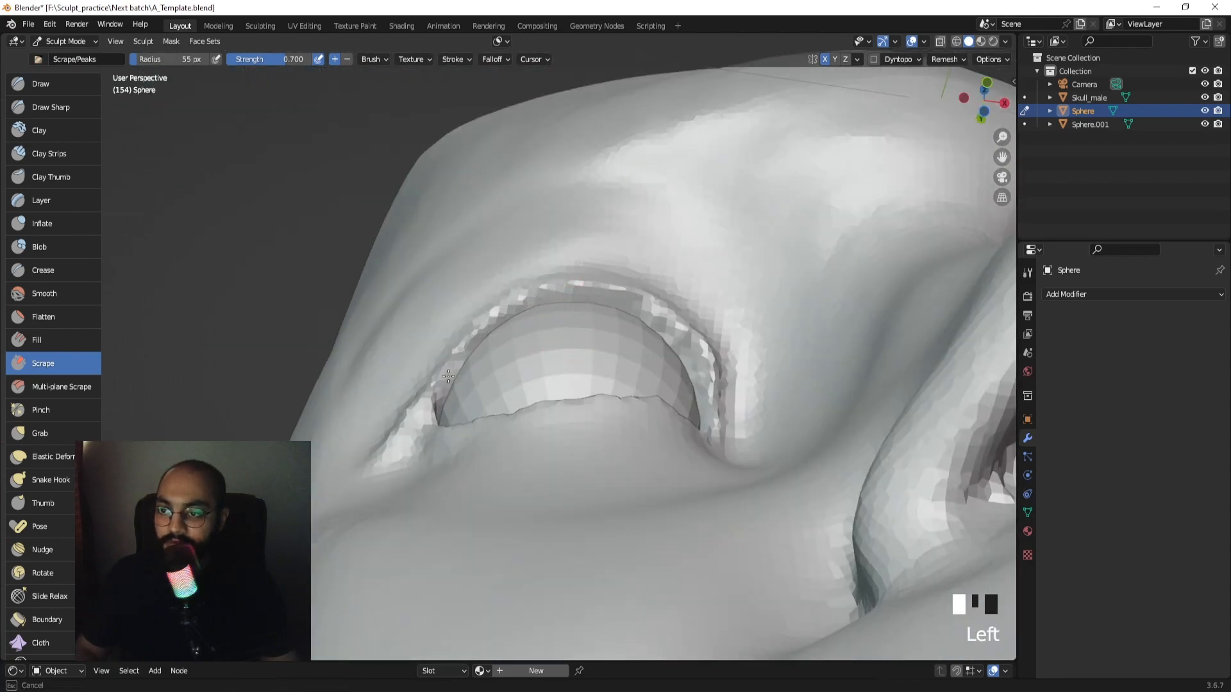
pyautogui.moveTo(691, 362); pyautogui.dragTo(712, 428)
pyautogui.moveTo(708, 385)
pyautogui.mouseDown(button='middle')
pyautogui.moveTo(696, 458)
pyautogui.moveTo(680, 471)
pyautogui.mouseUp(button='middle')
pyautogui.moveTo(661, 421); pyautogui.dragTo(753, 404, button='middle')
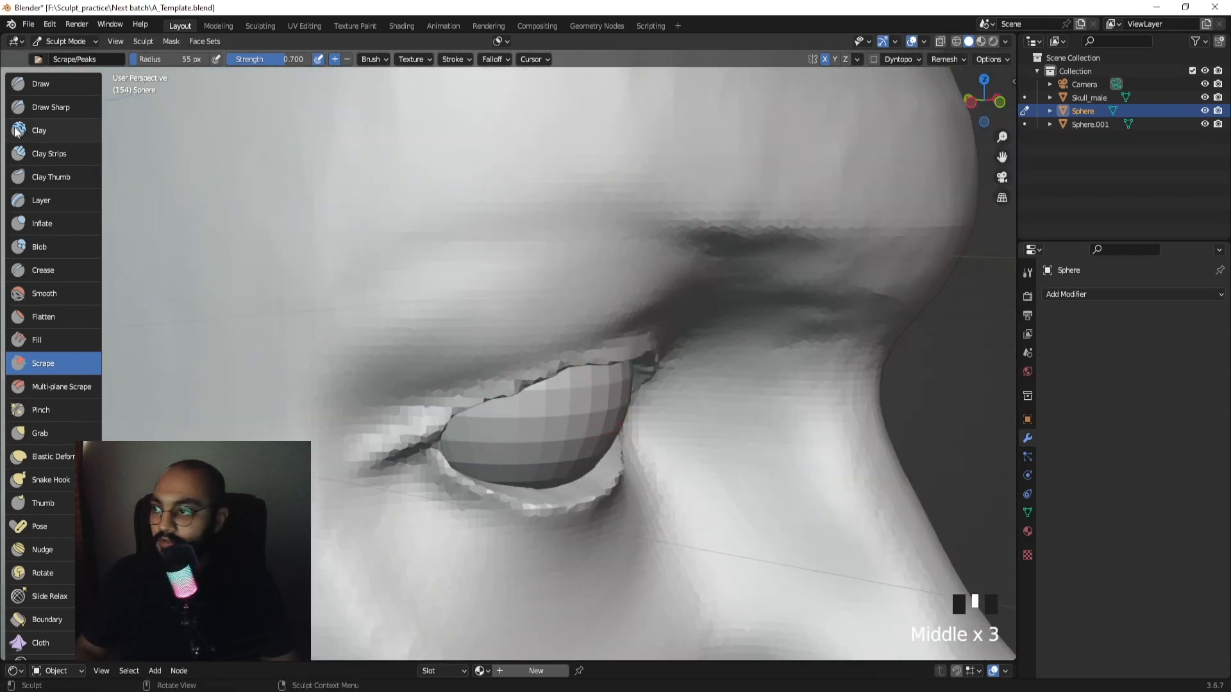
# Sharpen the crease at the outer eye corner with Draw Sharp at 64 px radius and 0.500 strength.
pyautogui.click(39, 107)
pyautogui.moveTo(121, 171)
pyautogui.mouseDown(button='middle')
pyautogui.moveTo(481, 412)
pyautogui.moveTo(432, 432)
pyautogui.mouseUp(button='middle')
pyautogui.moveTo(411, 436); pyautogui.dragTo(433, 417)
pyautogui.moveTo(378, 454)
pyautogui.mouseDown()
pyautogui.moveTo(441, 406)
pyautogui.moveTo(382, 442)
pyautogui.moveTo(413, 450)
pyautogui.mouseUp()
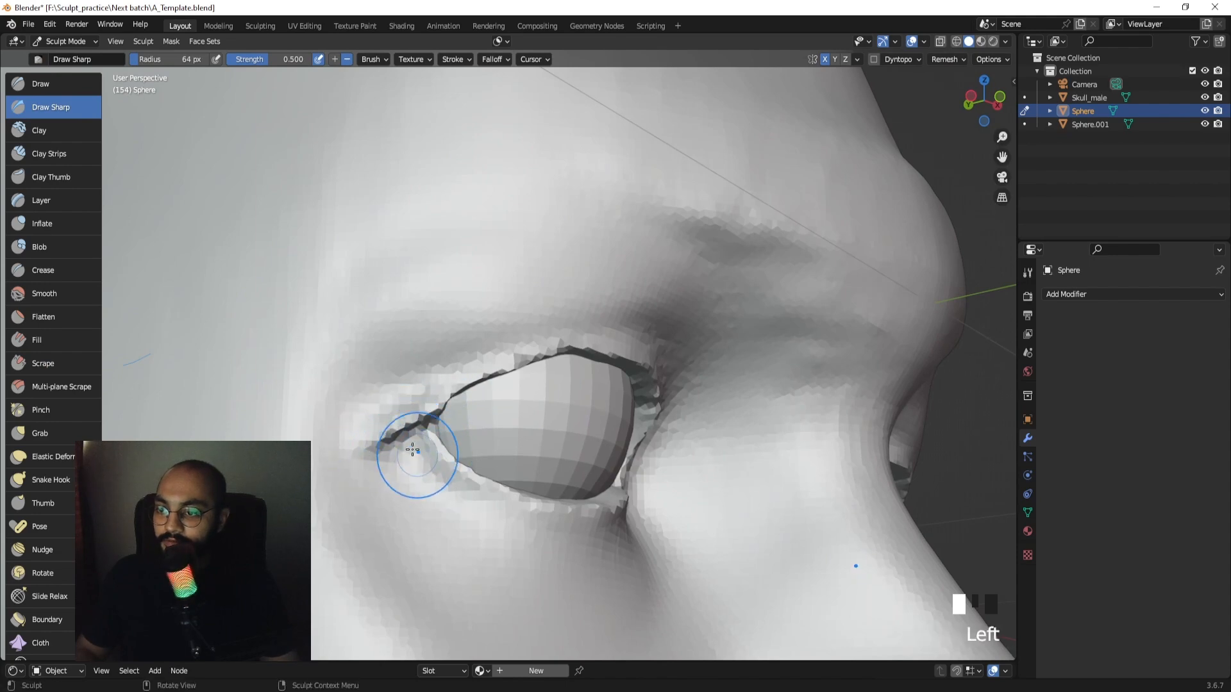
# Smooth the rim of the lower eyelid beneath the eyeball.
pyautogui.moveTo(514, 458); pyautogui.dragTo(454, 481, button='middle')
pyautogui.keyDown('shift'); pyautogui.moveTo(453, 481); pyautogui.dragTo(544, 527); pyautogui.keyUp('shift')
pyautogui.moveTo(544, 528)
pyautogui.mouseDown(button='middle')
pyautogui.moveTo(689, 507)
pyautogui.moveTo(698, 461)
pyautogui.moveTo(667, 423)
pyautogui.mouseUp(button='middle')
pyautogui.press('KP_1')
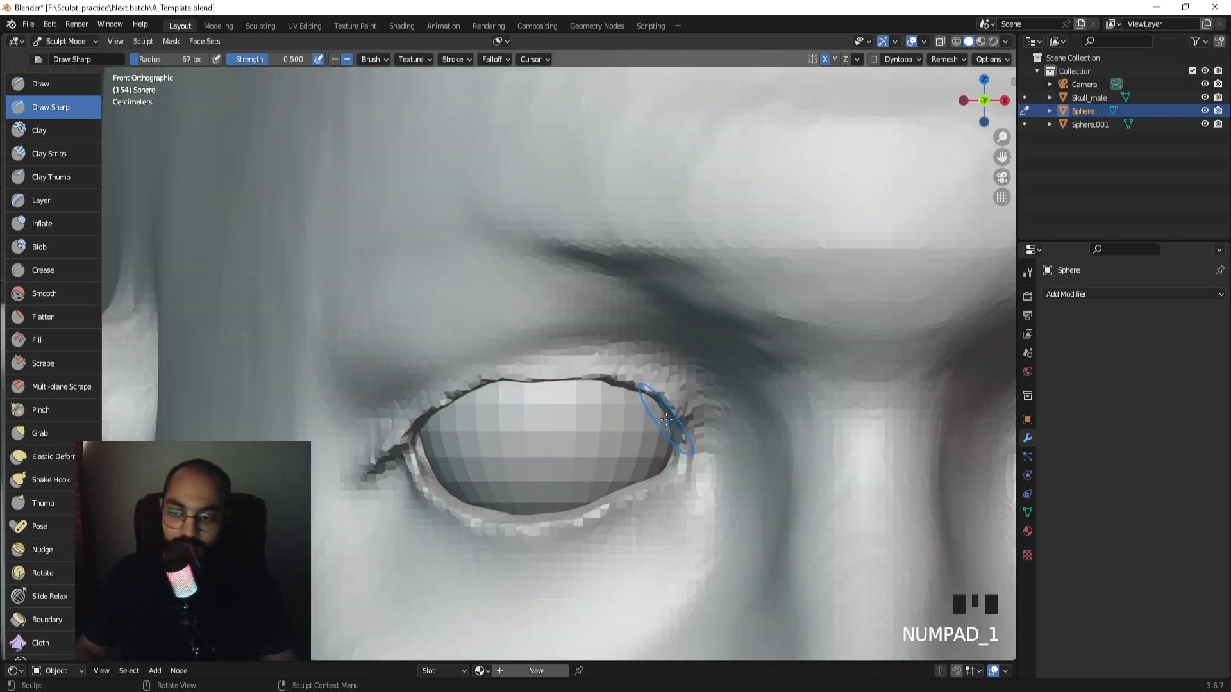
# Pull the upper lid's edge at the inner eye corner down toward the nose with Grab at 94 px radius.
pyautogui.keyDown('shift'); pyautogui.moveTo(698, 377); pyautogui.dragTo(661, 359, button='middle'); pyautogui.keyUp('shift')
pyautogui.press('g')
pyautogui.press('f')
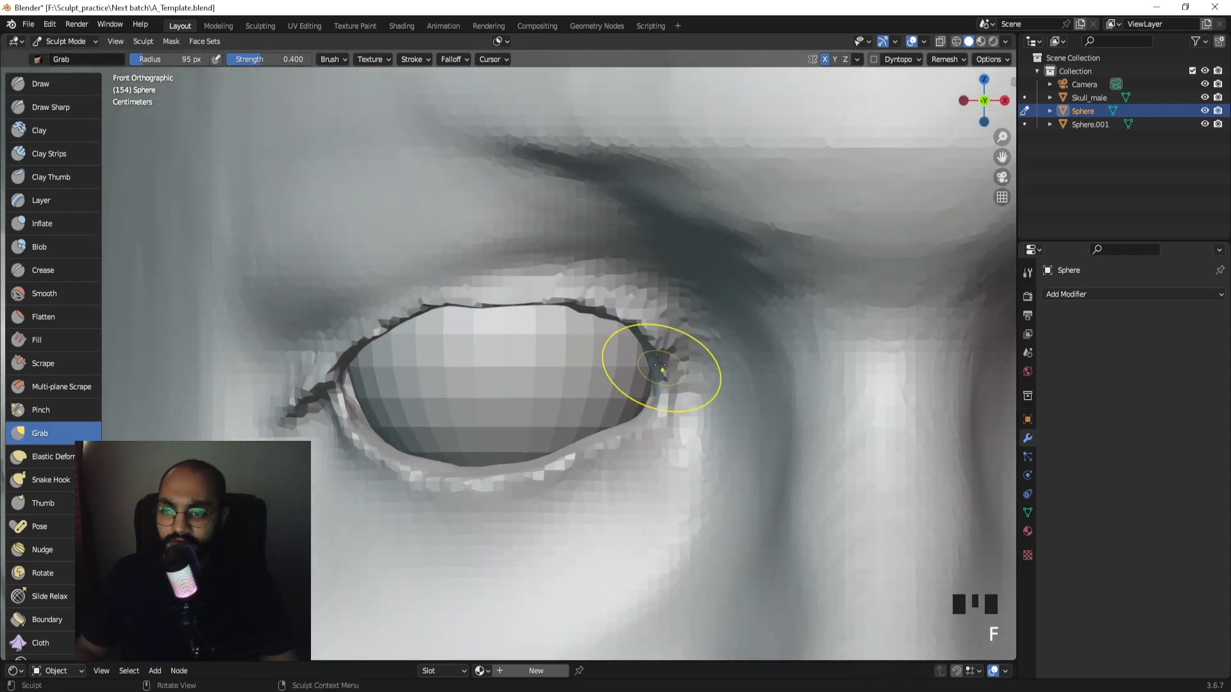
pyautogui.press('f')
pyautogui.moveTo(649, 365)
pyautogui.mouseDown()
pyautogui.moveTo(645, 387)
pyautogui.moveTo(632, 360)
pyautogui.moveTo(672, 416)
pyautogui.mouseUp()
pyautogui.hotkey('ctrl', 'z')
pyautogui.press('f')
pyautogui.click(663, 410)
pyautogui.hotkey('ctrl', 'z')
pyautogui.press('f')
pyautogui.click(710, 411)
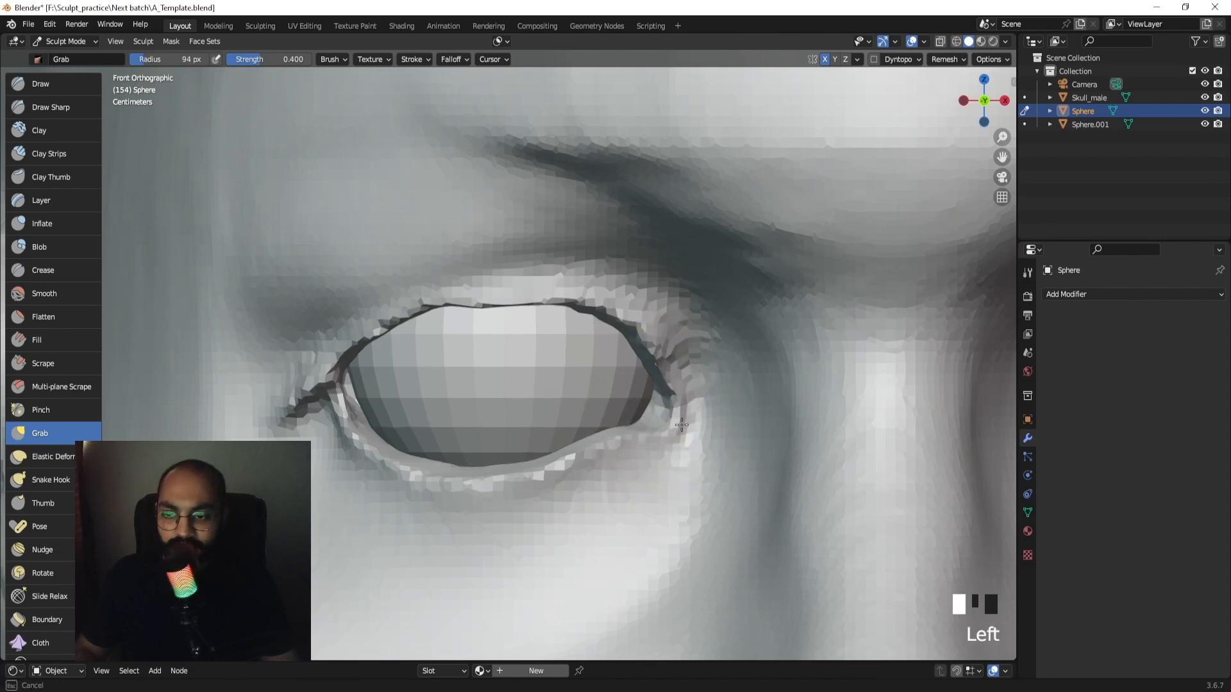
pyautogui.moveTo(674, 425)
pyautogui.mouseDown(button='middle')
pyautogui.moveTo(706, 425)
pyautogui.moveTo(654, 418)
pyautogui.mouseUp(button='middle')
pyautogui.moveTo(654, 418); pyautogui.dragTo(656, 415)
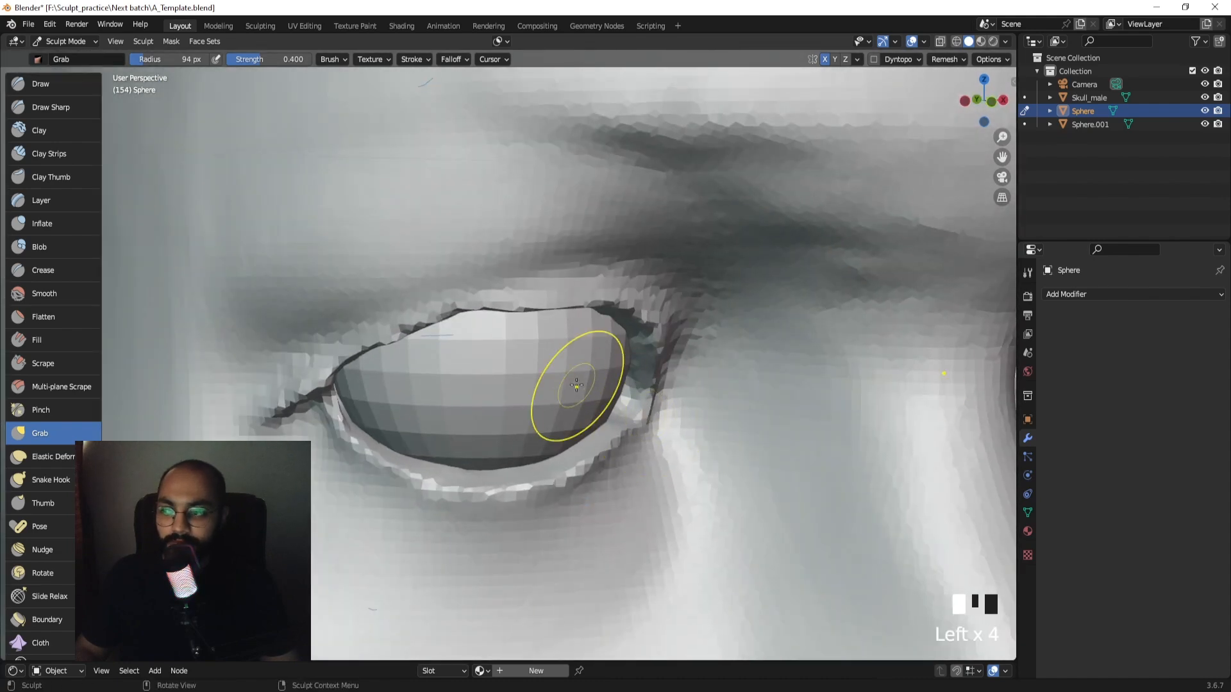
# Fill in the inner eye corner using the Fill brush at 63 px and Clay Strips at 38 px, and smooth it.
pyautogui.click(25, 349)
pyautogui.keyDown('ctrl'); pyautogui.moveTo(627, 371); pyautogui.dragTo(611, 388, button='middle'); pyautogui.keyUp('ctrl')
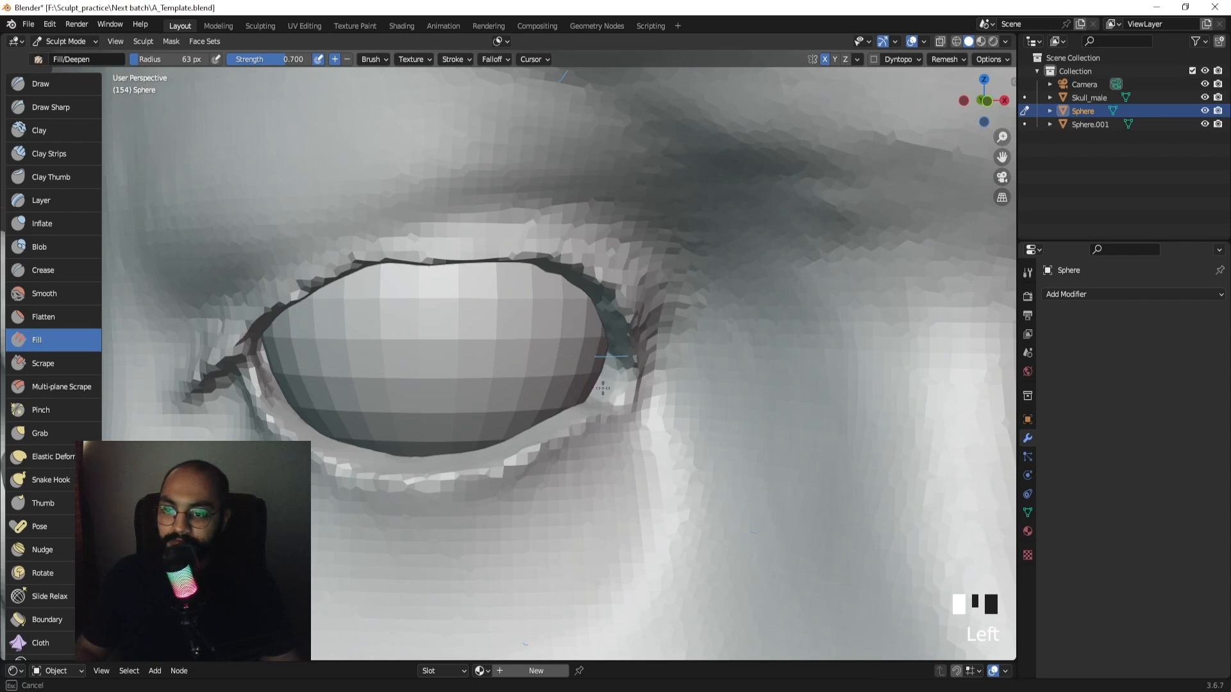
pyautogui.click(39, 159)
pyautogui.moveTo(609, 380); pyautogui.dragTo(606, 374)
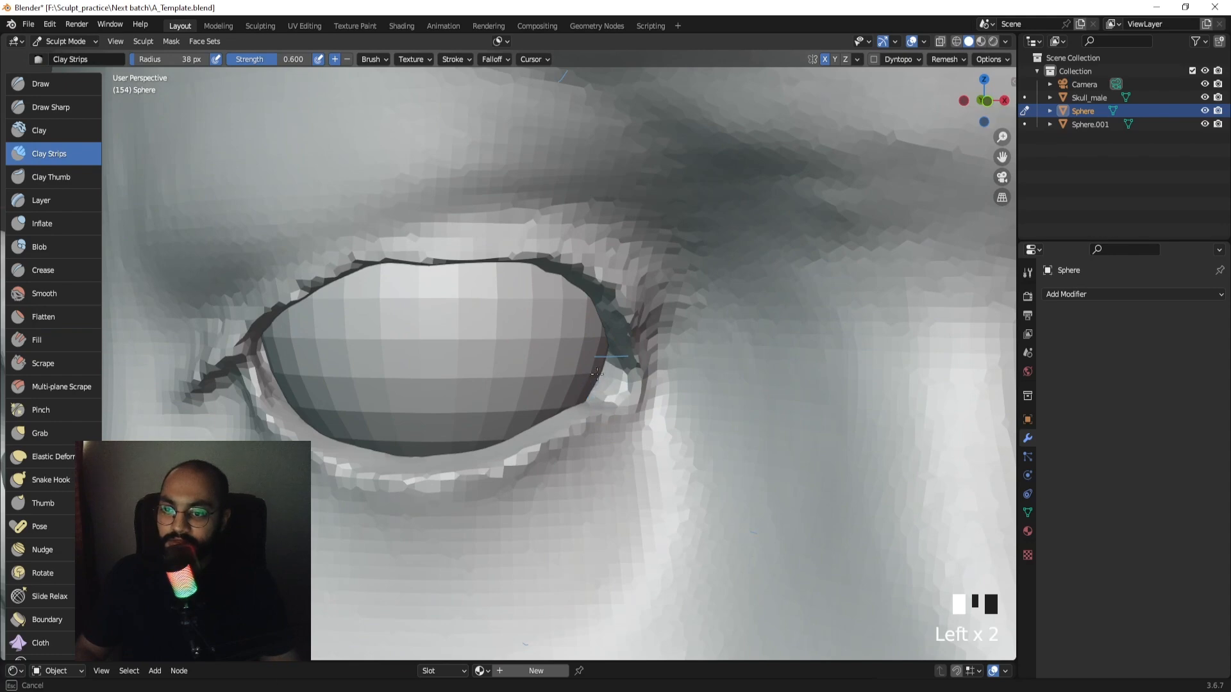
pyautogui.moveTo(611, 377)
pyautogui.mouseDown(button='middle')
pyautogui.moveTo(606, 389)
pyautogui.moveTo(626, 392)
pyautogui.mouseUp(button='middle')
pyautogui.click(607, 391)
pyautogui.click(604, 371)
pyautogui.press('f')
pyautogui.click(649, 390)
pyautogui.keyDown('shift'); pyautogui.moveTo(647, 389); pyautogui.dragTo(628, 408); pyautogui.keyUp('shift')
# Sharpen the crease at the inner eye corner with Draw Sharp at 61 px radius and 0.500 strength.
pyautogui.moveTo(635, 408)
pyautogui.mouseDown(button='middle')
pyautogui.moveTo(711, 416)
pyautogui.moveTo(637, 398)
pyautogui.moveTo(637, 448)
pyautogui.moveTo(609, 330)
pyautogui.moveTo(584, 342)
pyautogui.mouseUp(button='middle')
pyautogui.click(50, 107)
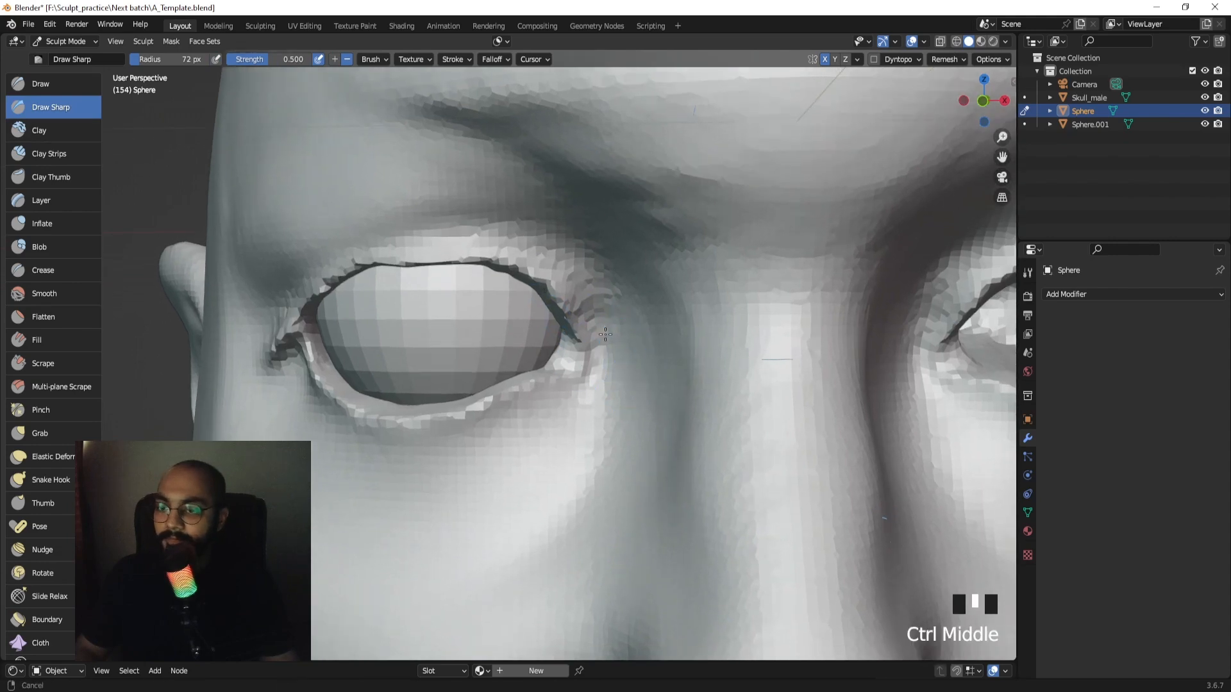
pyautogui.press('f')
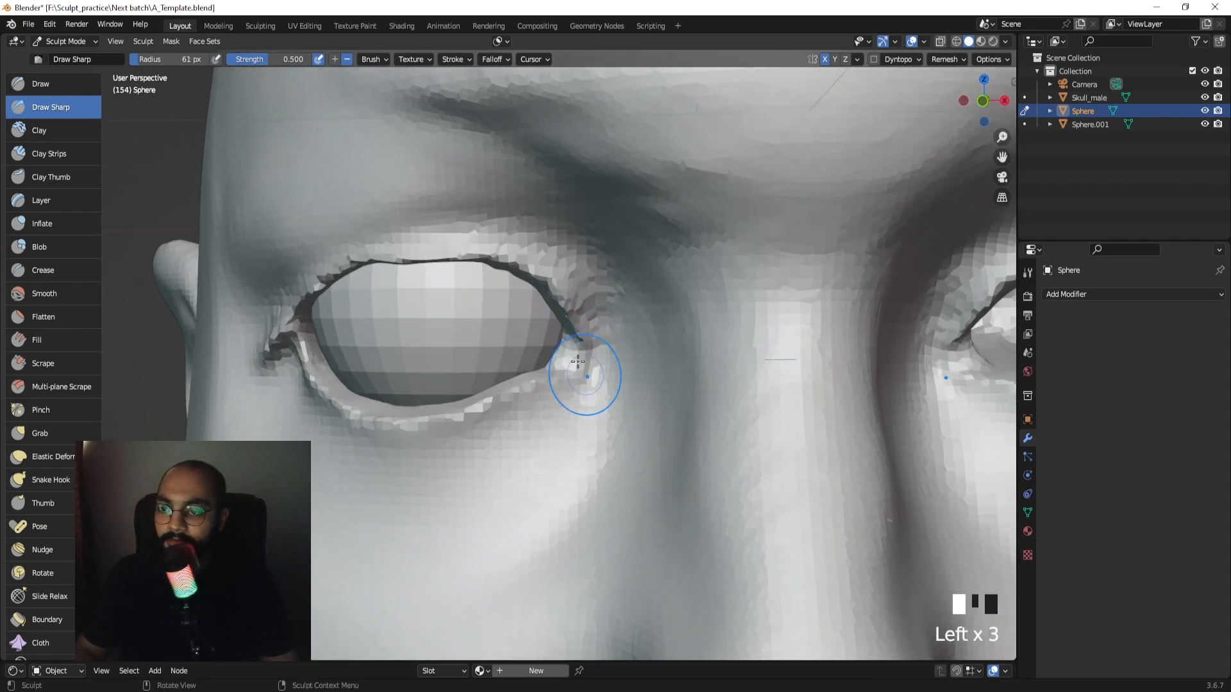
pyautogui.moveTo(567, 378)
pyautogui.mouseDown(button='middle')
pyautogui.moveTo(602, 385)
pyautogui.moveTo(564, 324)
pyautogui.moveTo(567, 223)
pyautogui.moveTo(560, 344)
pyautogui.moveTo(522, 344)
pyautogui.mouseUp(button='middle')
pyautogui.press('g')
pyautogui.press('f')
# Add volume to the inner eye corner with Clay Strips at 64 px radius and 0.600 strength, and smooth it.
pyautogui.click(61, 154)
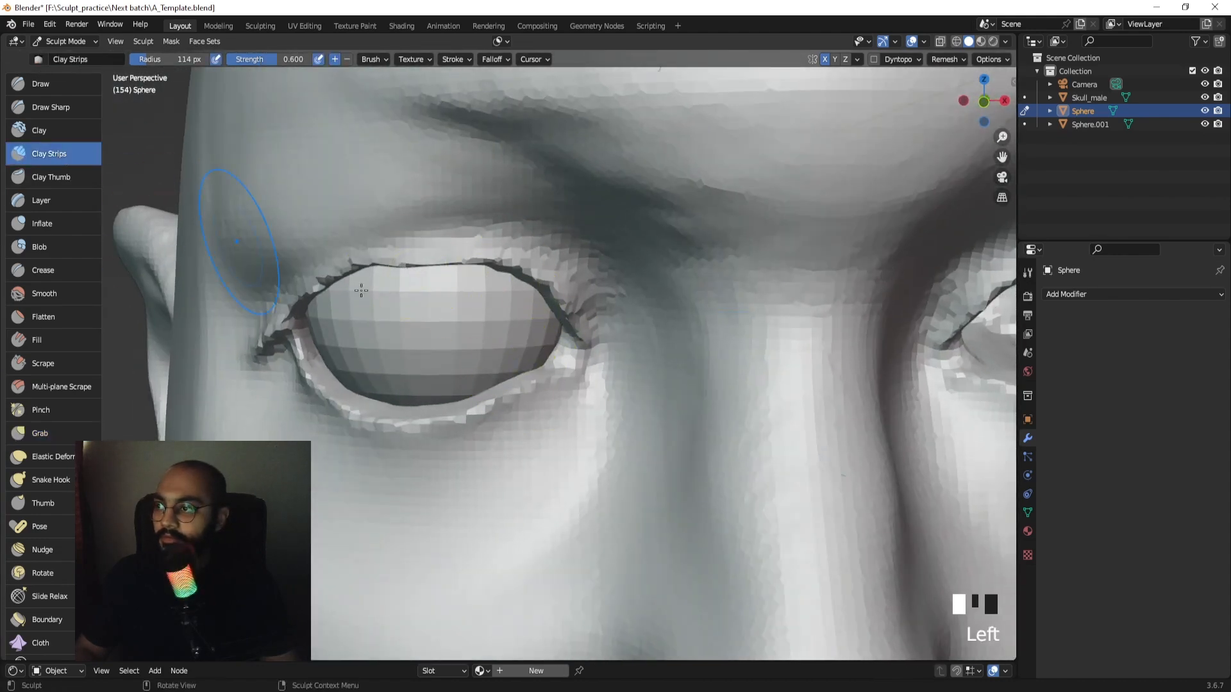
pyautogui.click(553, 353)
pyautogui.moveTo(559, 347); pyautogui.dragTo(569, 345)
pyautogui.press('f')
pyautogui.click(596, 350)
pyautogui.moveTo(575, 349); pyautogui.dragTo(600, 347, button='middle')
pyautogui.moveTo(560, 334); pyautogui.dragTo(556, 337)
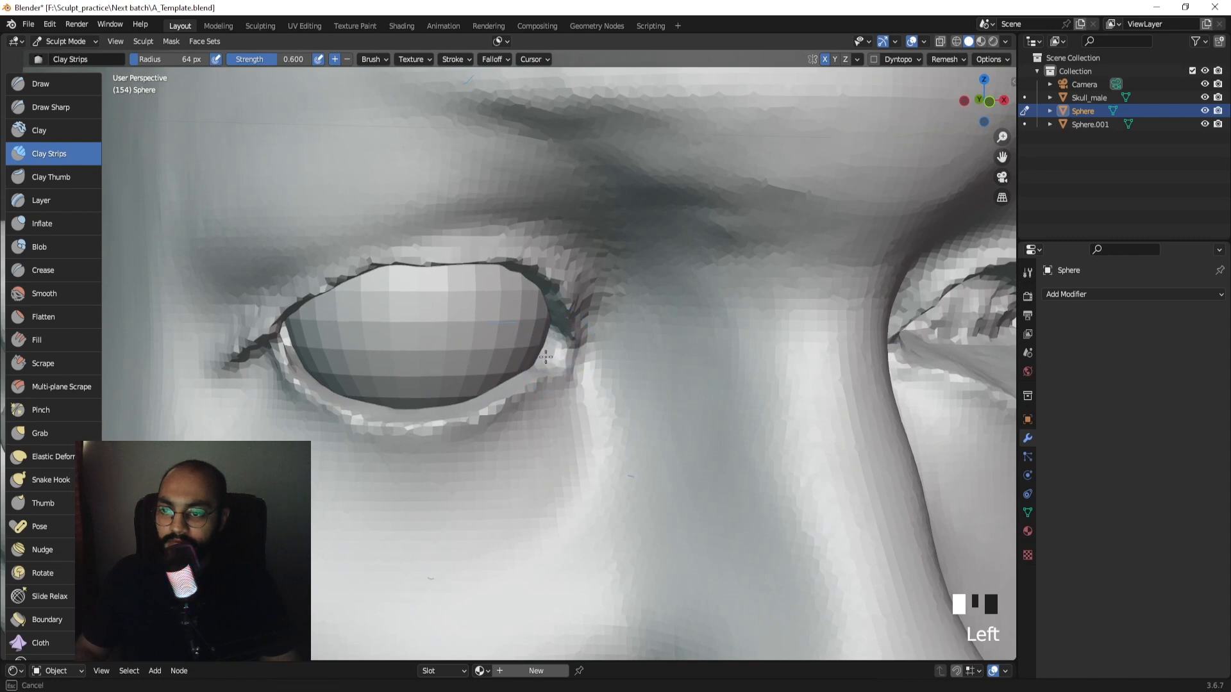
pyautogui.keyDown('shift'); pyautogui.click(546, 356); pyautogui.keyUp('shift')
# Switch to Grab at 71 px radius and smooth the bumps beside the inner eye corner.
pyautogui.moveTo(546, 356); pyautogui.dragTo(567, 363, button='middle')
pyautogui.press('g')
pyautogui.press('f')
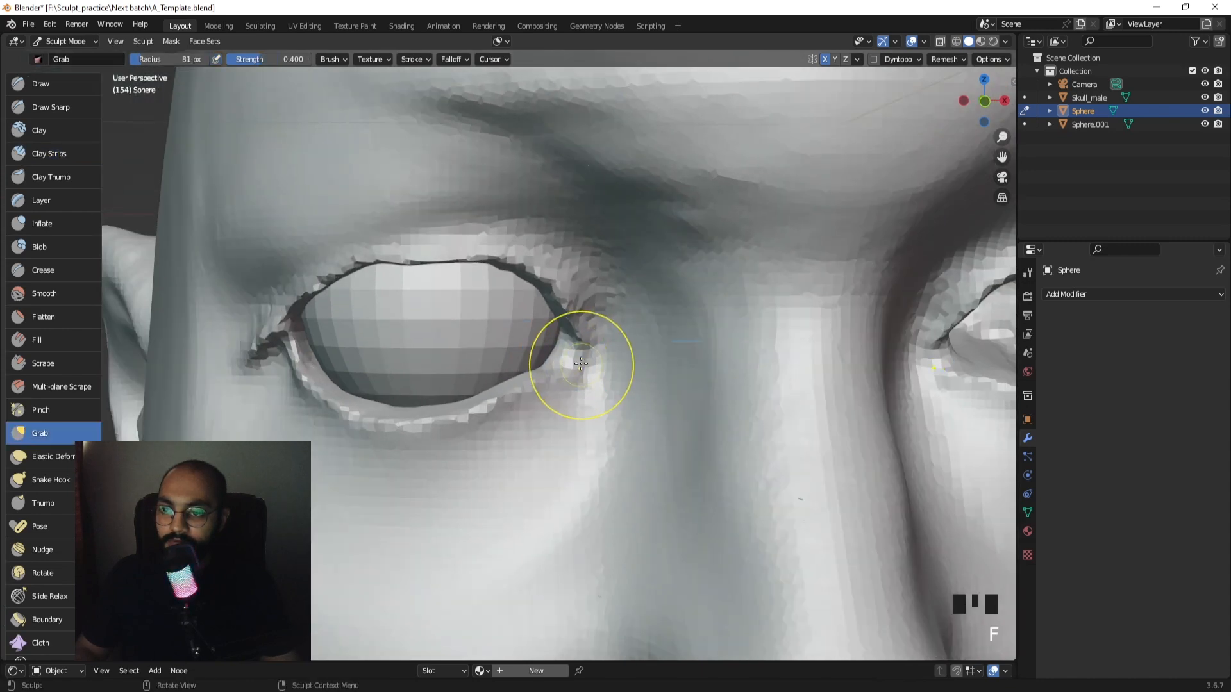
pyautogui.keyDown('ctrl'); pyautogui.moveTo(601, 395); pyautogui.dragTo(617, 366, button='middle'); pyautogui.keyUp('ctrl')
pyautogui.press('f')
pyautogui.click(613, 365)
pyautogui.keyDown('shift'); pyautogui.moveTo(559, 350); pyautogui.dragTo(557, 351); pyautogui.keyUp('shift')
pyautogui.keyDown('shift'); pyautogui.click(559, 338); pyautogui.keyUp('shift')
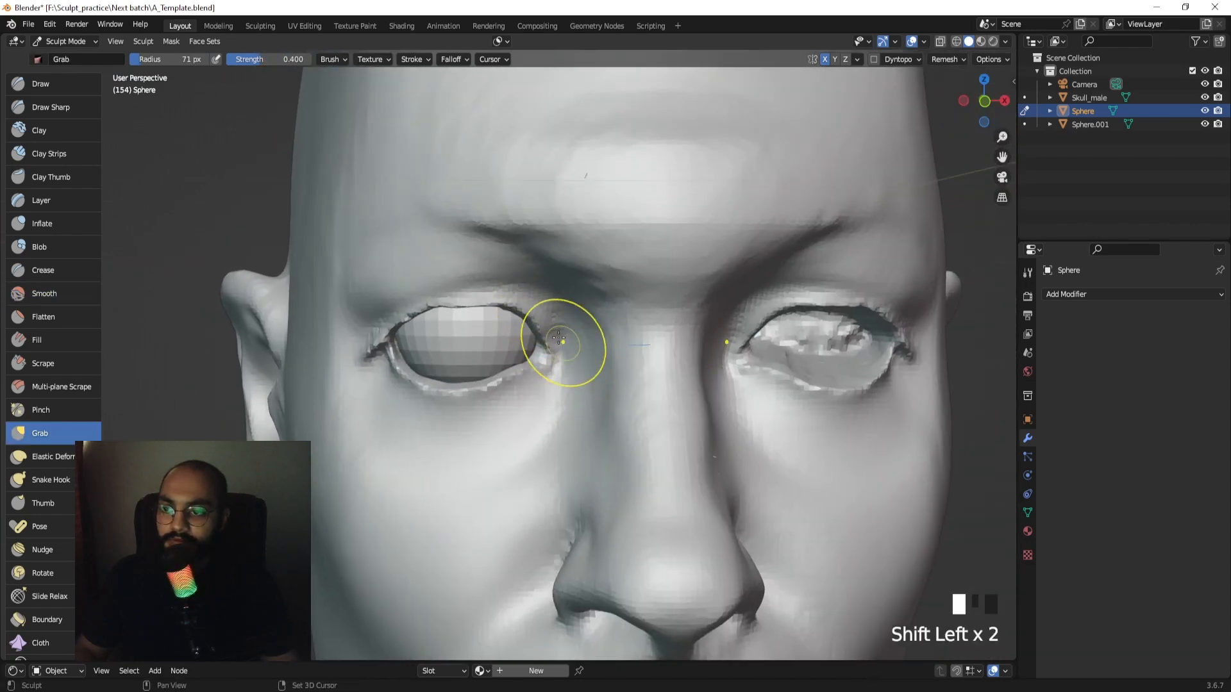
# Smooth the middle of the upper eyelid and adjust its arch above the eyeball with Grab.
pyautogui.keyDown('shift'); pyautogui.click(474, 308); pyautogui.keyUp('shift')
pyautogui.keyDown('shift'); pyautogui.click(472, 310); pyautogui.keyUp('shift')
pyautogui.press('f')
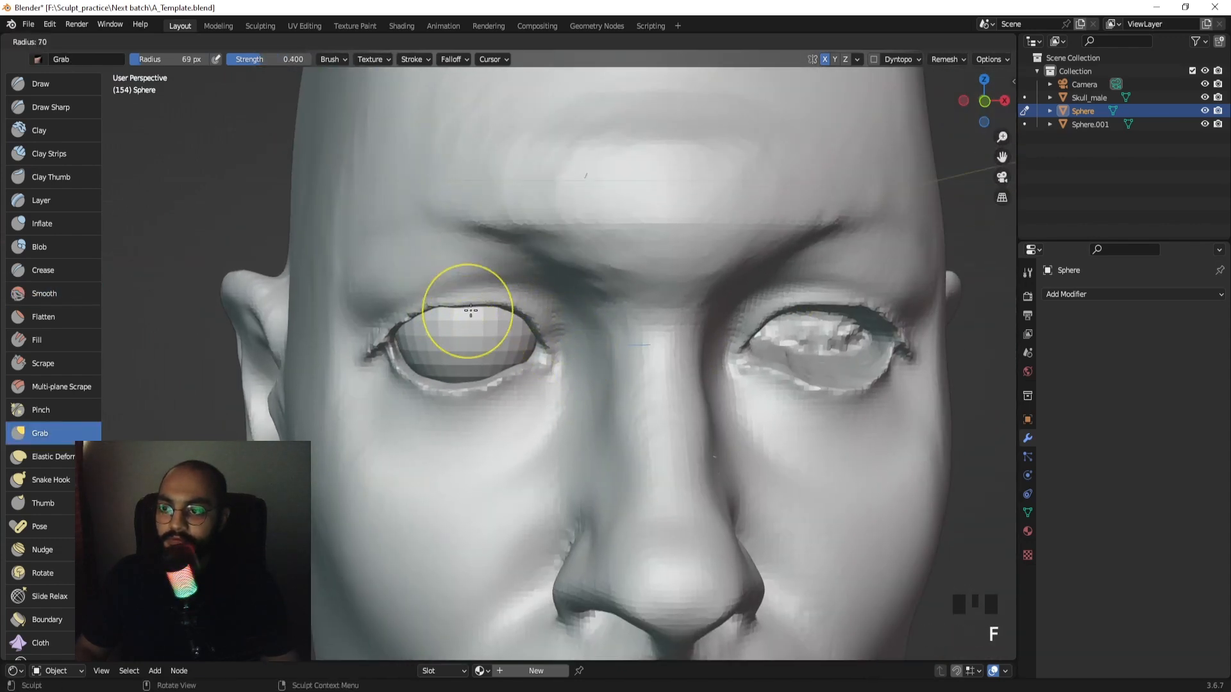
pyautogui.click(474, 302)
pyautogui.click(474, 302)
pyautogui.press('f')
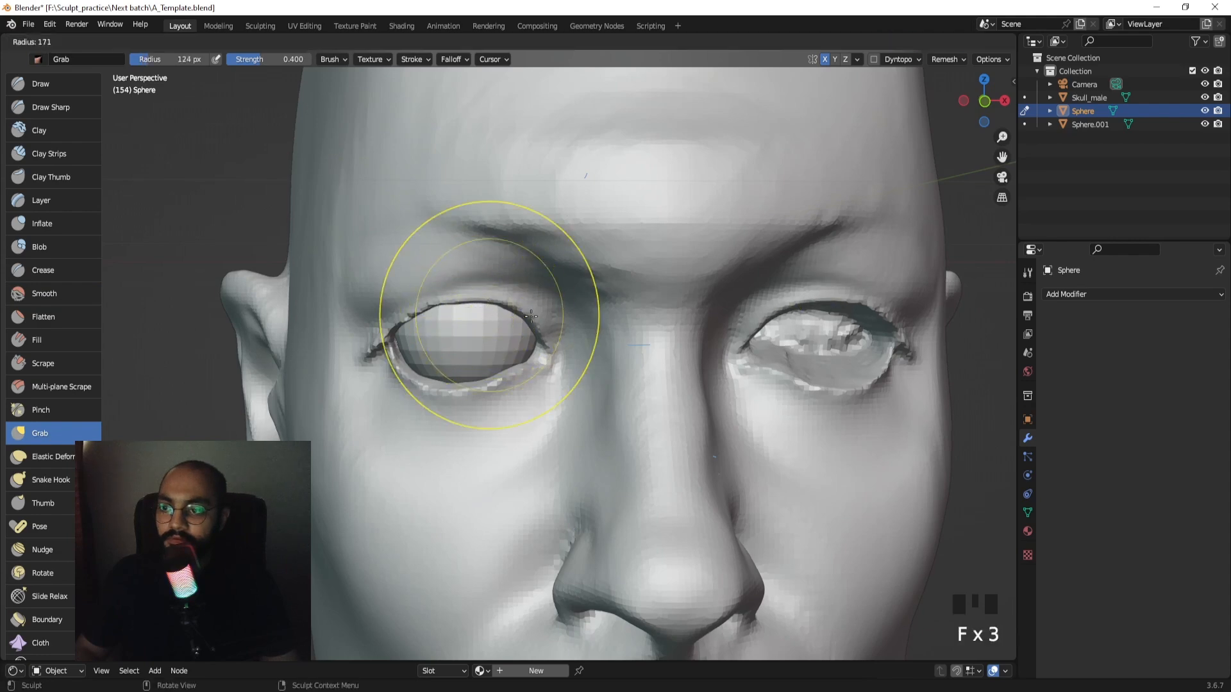
pyautogui.click(448, 318)
pyautogui.click(442, 321)
pyautogui.click(440, 322)
# Adjust the outer part of the upper eyelid with Grab and smooth the outer eye corner at 101 px radius.
pyautogui.moveTo(440, 322)
pyautogui.mouseDown(button='middle')
pyautogui.moveTo(384, 324)
pyautogui.moveTo(481, 302)
pyautogui.moveTo(511, 364)
pyautogui.moveTo(481, 357)
pyautogui.moveTo(443, 301)
pyautogui.mouseUp(button='middle')
pyautogui.press('f')
pyautogui.click(443, 308)
pyautogui.keyDown('shift'); pyautogui.click(442, 316); pyautogui.keyUp('shift')
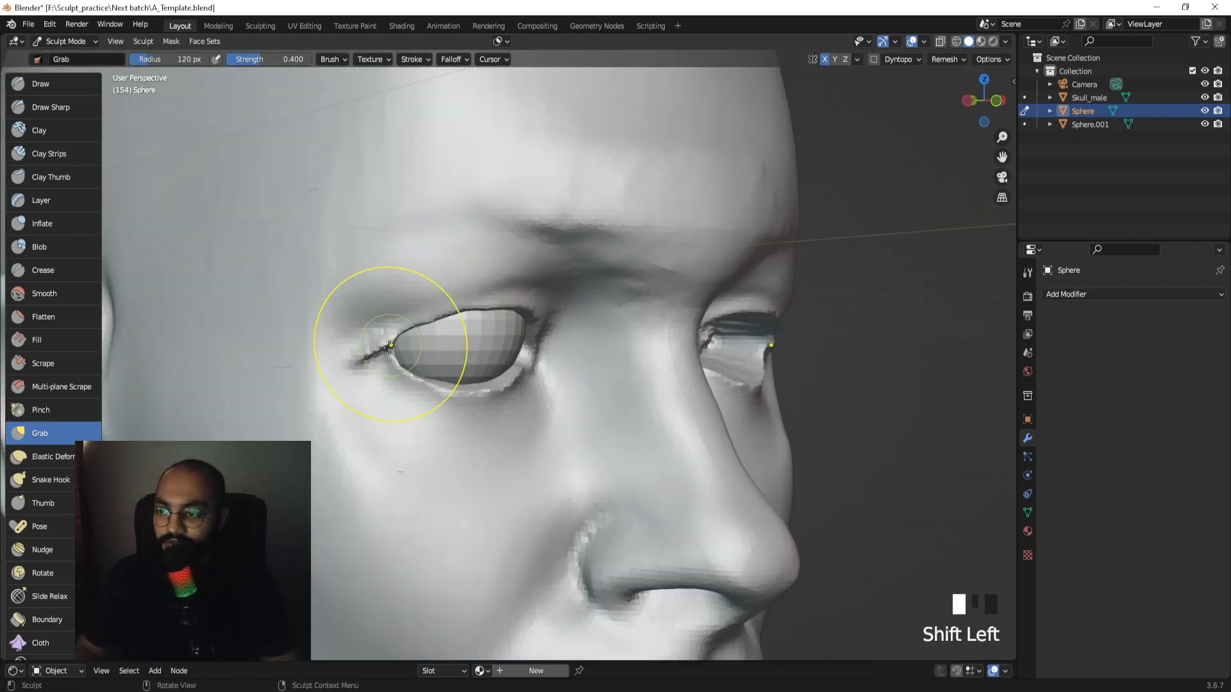
pyautogui.hotkey('ctrl', 'z')
pyautogui.keyDown('shift'); pyautogui.moveTo(410, 344); pyautogui.dragTo(396, 344); pyautogui.keyUp('shift')
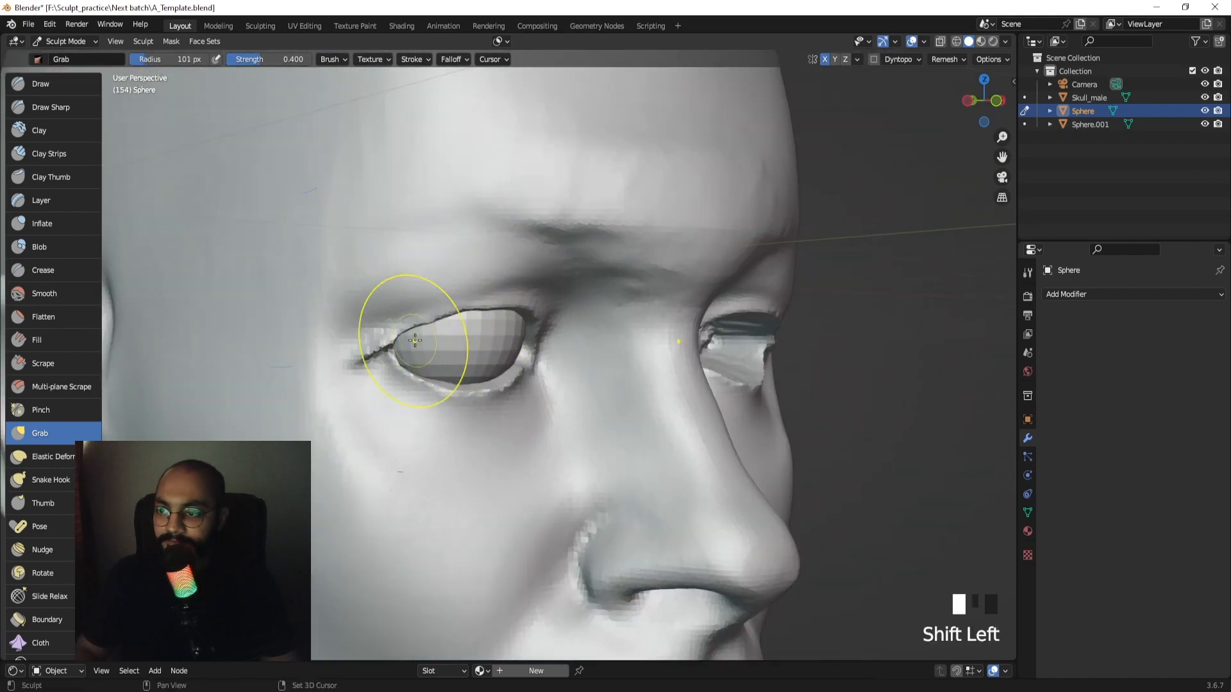
# Shape the lower eyelid around the eyeball from below with Grab at 142 px radius.
pyautogui.moveTo(415, 339)
pyautogui.mouseDown(button='middle')
pyautogui.moveTo(503, 385)
pyautogui.moveTo(498, 420)
pyautogui.moveTo(511, 294)
pyautogui.moveTo(501, 235)
pyautogui.moveTo(492, 273)
pyautogui.mouseUp(button='middle')
pyautogui.keyDown('ctrl'); pyautogui.moveTo(492, 273); pyautogui.dragTo(471, 314, button='middle'); pyautogui.keyUp('ctrl')
pyautogui.moveTo(436, 321)
pyautogui.keyDown('shift'); pyautogui.mouseDown(button='middle')
pyautogui.moveTo(544, 327)
pyautogui.moveTo(569, 297)
pyautogui.mouseUp(button='middle'); pyautogui.keyUp('shift')
pyautogui.press('f')
pyautogui.click(562, 315)
pyautogui.moveTo(560, 309); pyautogui.dragTo(551, 304)
pyautogui.moveTo(507, 349); pyautogui.dragTo(497, 341)
pyautogui.moveTo(589, 321); pyautogui.dragTo(593, 335, button='middle')
pyautogui.moveTo(623, 310); pyautogui.dragTo(614, 307)
pyautogui.moveTo(632, 310); pyautogui.dragTo(628, 311)
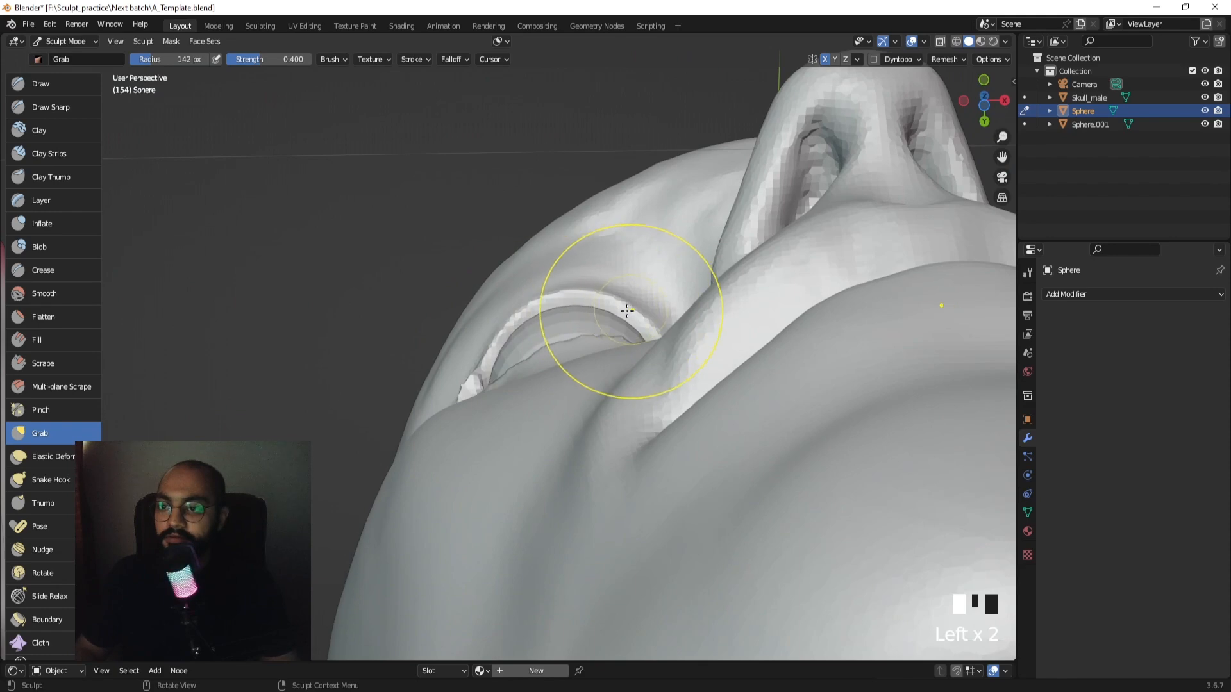
# Return to Object Mode and shade the eyeball sphere smooth.
pyautogui.moveTo(627, 310)
pyautogui.mouseDown(button='middle')
pyautogui.moveTo(619, 399)
pyautogui.moveTo(635, 405)
pyautogui.mouseUp(button='middle')
pyautogui.hotkey('ctrl', 'Tab')
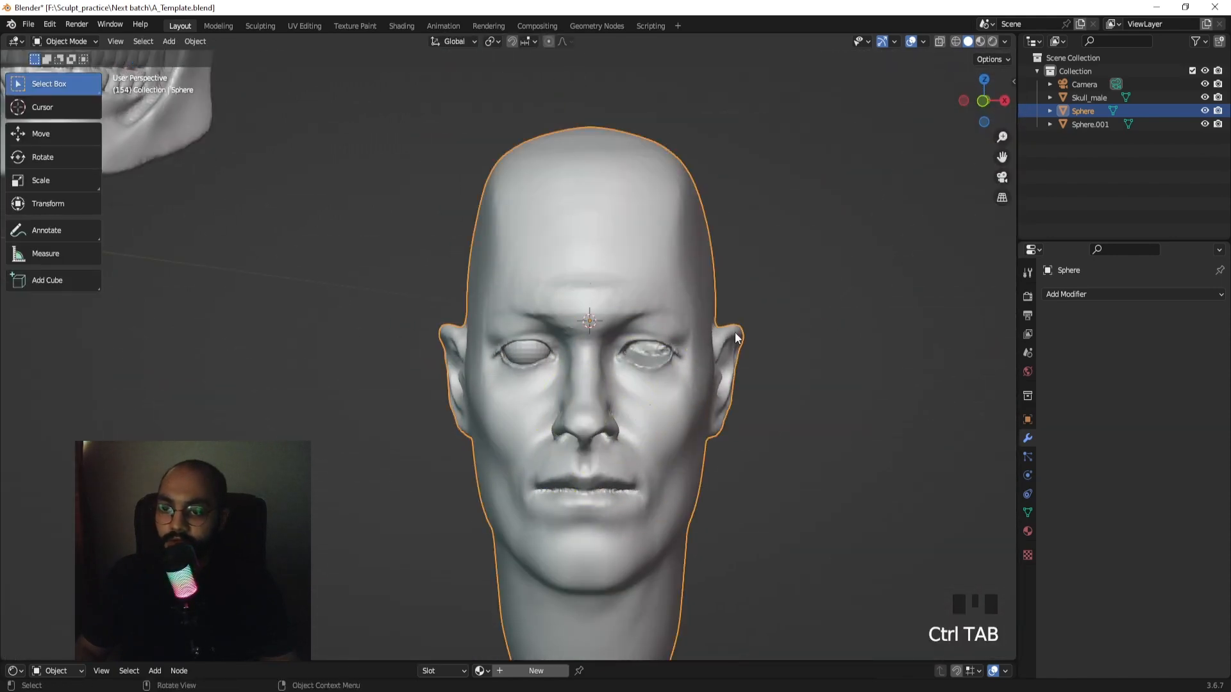
pyautogui.click(800, 286)
pyautogui.click(548, 339)
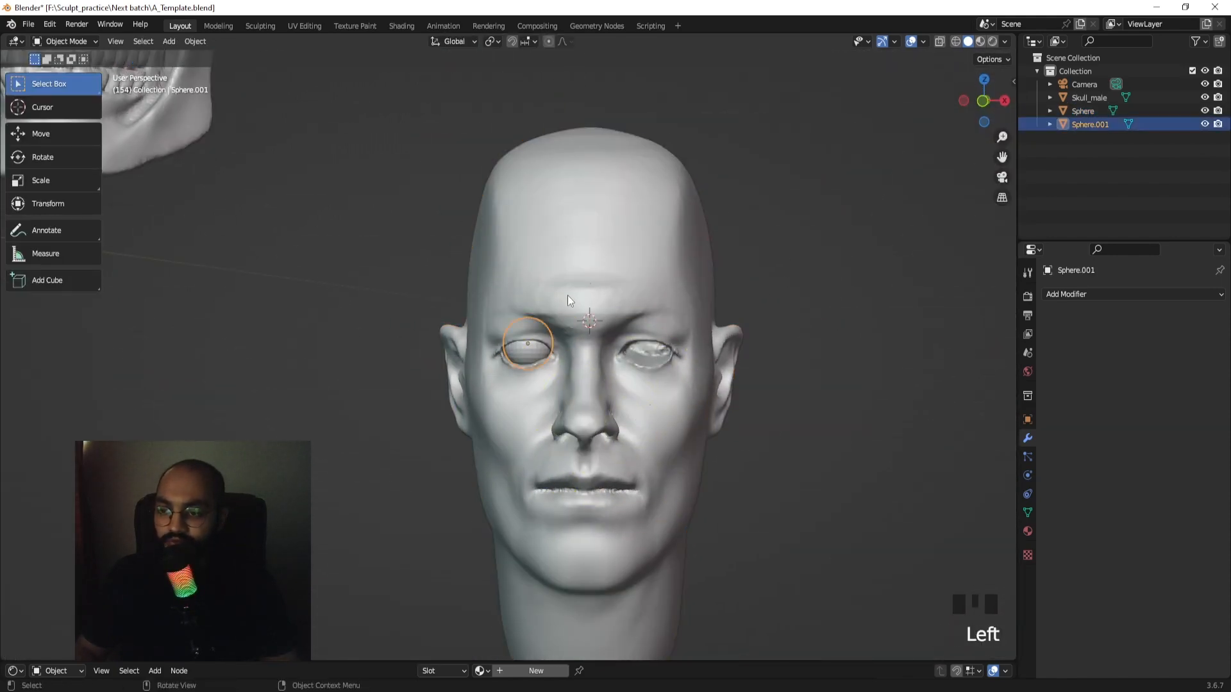
pyautogui.rightClick(517, 343)
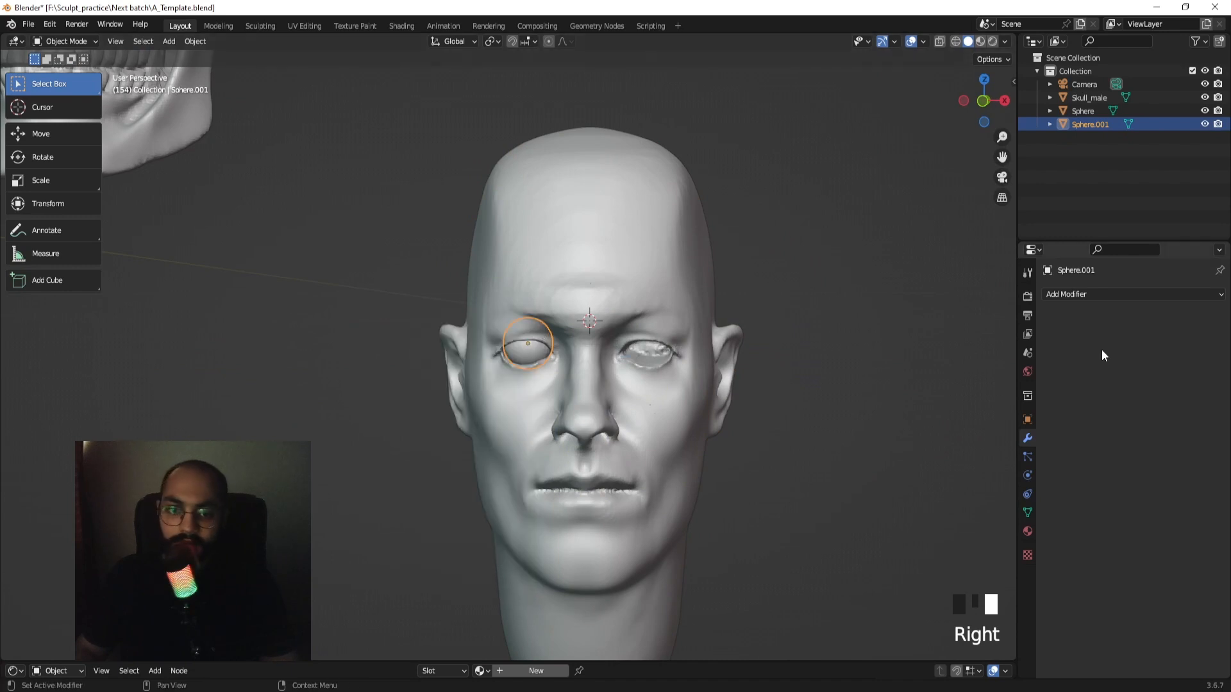
# Add a Mirror modifier on the X axis to the eyeball, using the head as the mirror object.
pyautogui.click(1080, 294)
pyautogui.click(992, 448)
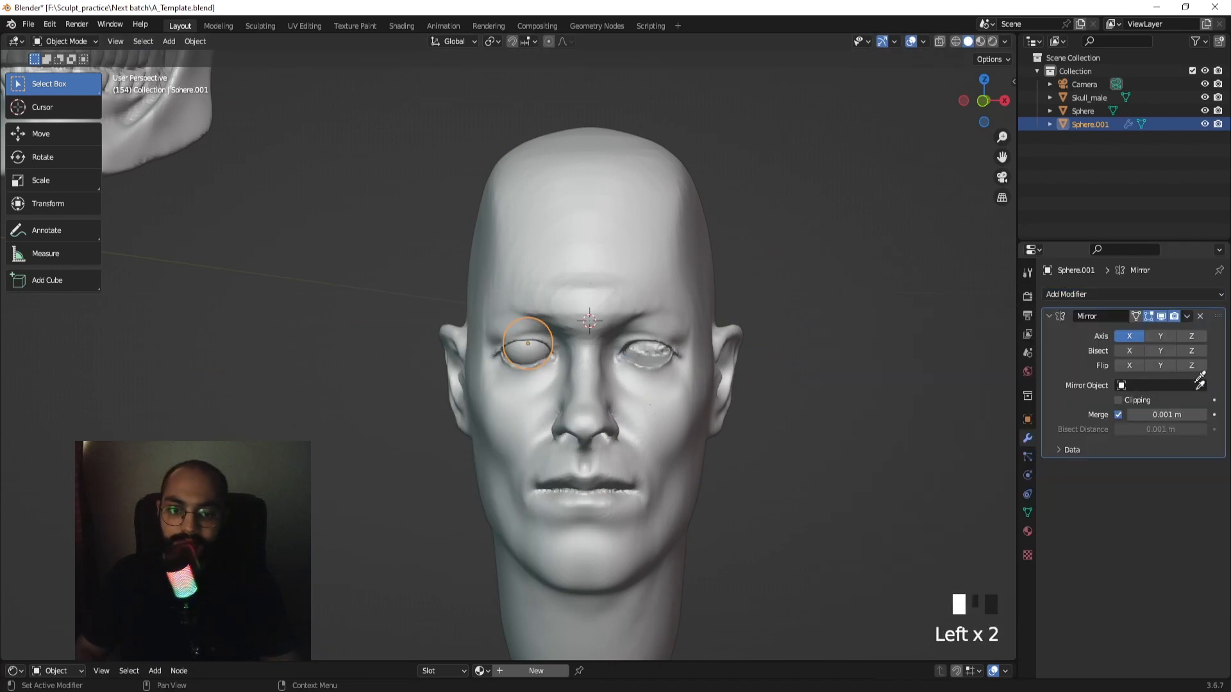
pyautogui.click(697, 270)
# Enter Sculpt Mode, enlarge the Grab radius to 219 px and transfer sculpting to the head.
pyautogui.moveTo(810, 335)
pyautogui.mouseDown(button='middle')
pyautogui.moveTo(884, 349)
pyautogui.moveTo(728, 348)
pyautogui.moveTo(903, 349)
pyautogui.moveTo(687, 341)
pyautogui.moveTo(710, 321)
pyautogui.moveTo(588, 253)
pyautogui.mouseUp(button='middle')
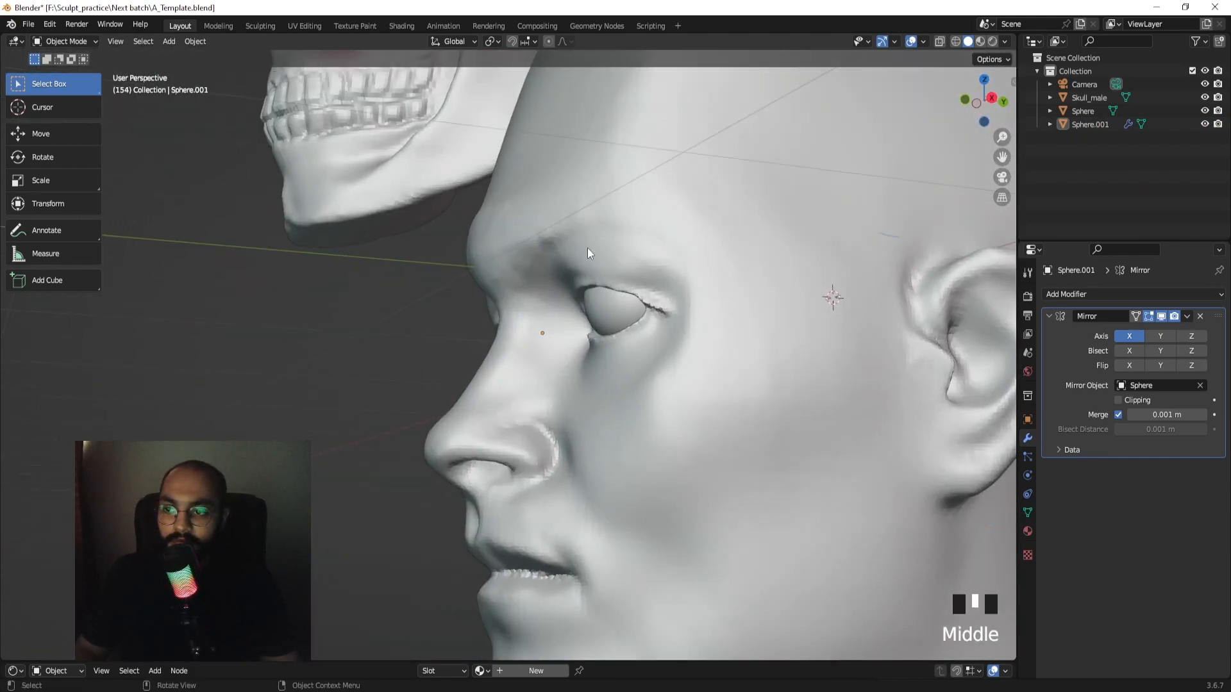
pyautogui.hotkey('ctrl', 'Tab')
pyautogui.moveTo(583, 343); pyautogui.dragTo(592, 290, button='middle')
pyautogui.press('f')
pyautogui.click(641, 292)
pyautogui.moveTo(586, 308); pyautogui.dragTo(570, 322)
pyautogui.moveTo(577, 324)
pyautogui.mouseDown(button='middle')
pyautogui.moveTo(633, 368)
pyautogui.moveTo(664, 424)
pyautogui.mouseUp(button='middle')
pyautogui.hotkey('alt', 'q')
# Pull the upper eyelid back toward the eyeball from the side with Grab, and set the radius to 184 px.
pyautogui.moveTo(554, 325)
pyautogui.mouseDown(button='middle')
pyautogui.moveTo(511, 291)
pyautogui.moveTo(562, 363)
pyautogui.mouseUp(button='middle')
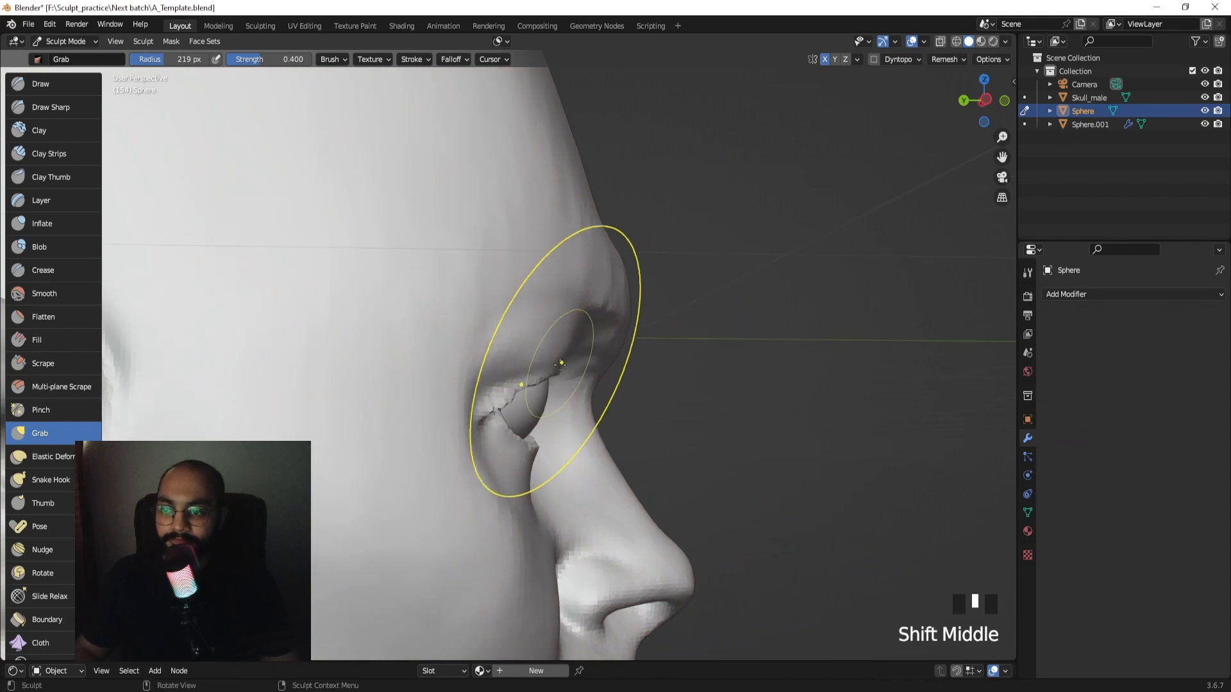
pyautogui.moveTo(561, 362); pyautogui.dragTo(537, 372)
pyautogui.press('f')
pyautogui.click(632, 372)
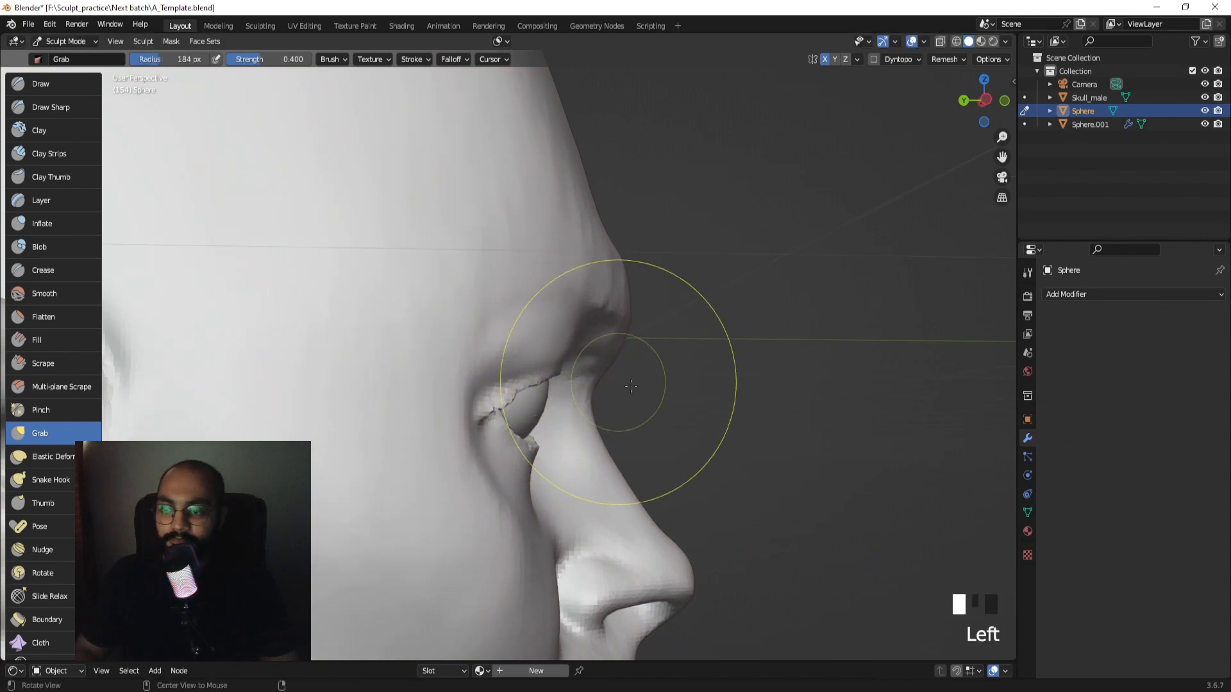
pyautogui.moveTo(633, 372)
pyautogui.mouseDown(button='middle')
pyautogui.moveTo(517, 357)
pyautogui.moveTo(554, 369)
pyautogui.moveTo(599, 336)
pyautogui.moveTo(602, 349)
pyautogui.moveTo(552, 334)
pyautogui.mouseUp(button='middle')
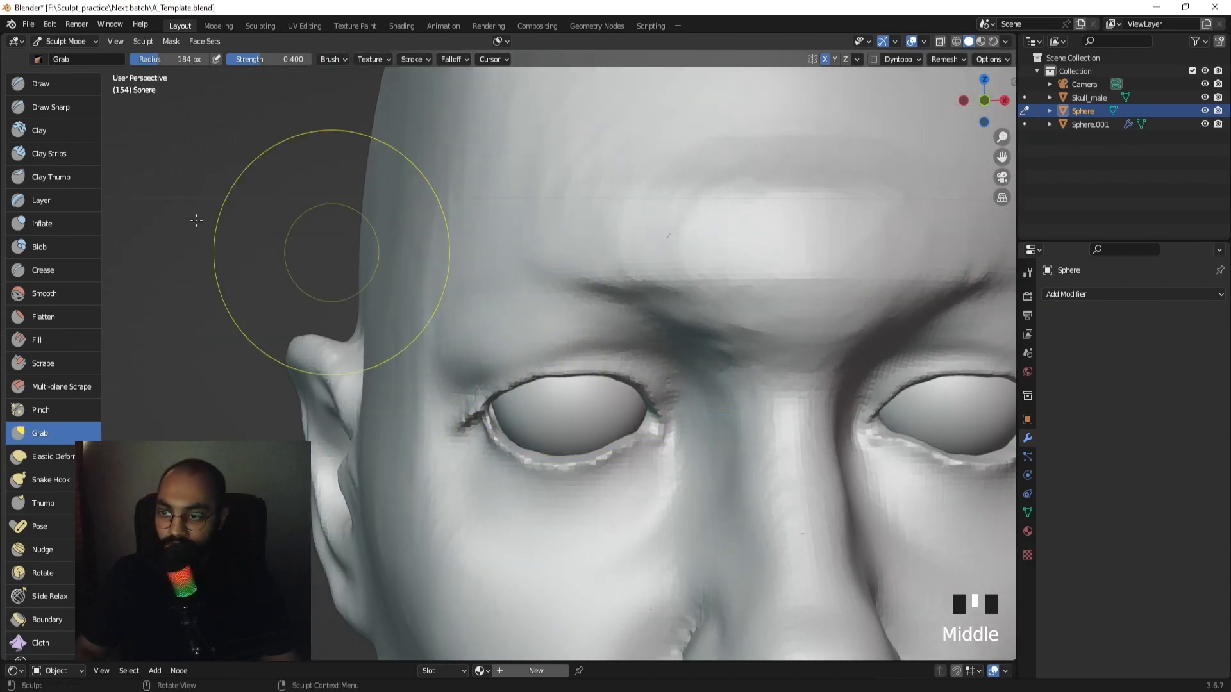
# Carve a fold line above the middle of the upper eyelid with Draw Sharp at 36 px radius and 0.500 strength.
pyautogui.click(55, 107)
pyautogui.keyDown('ctrl'); pyautogui.moveTo(595, 378); pyautogui.dragTo(595, 368, button='middle'); pyautogui.keyUp('ctrl')
pyautogui.press('f')
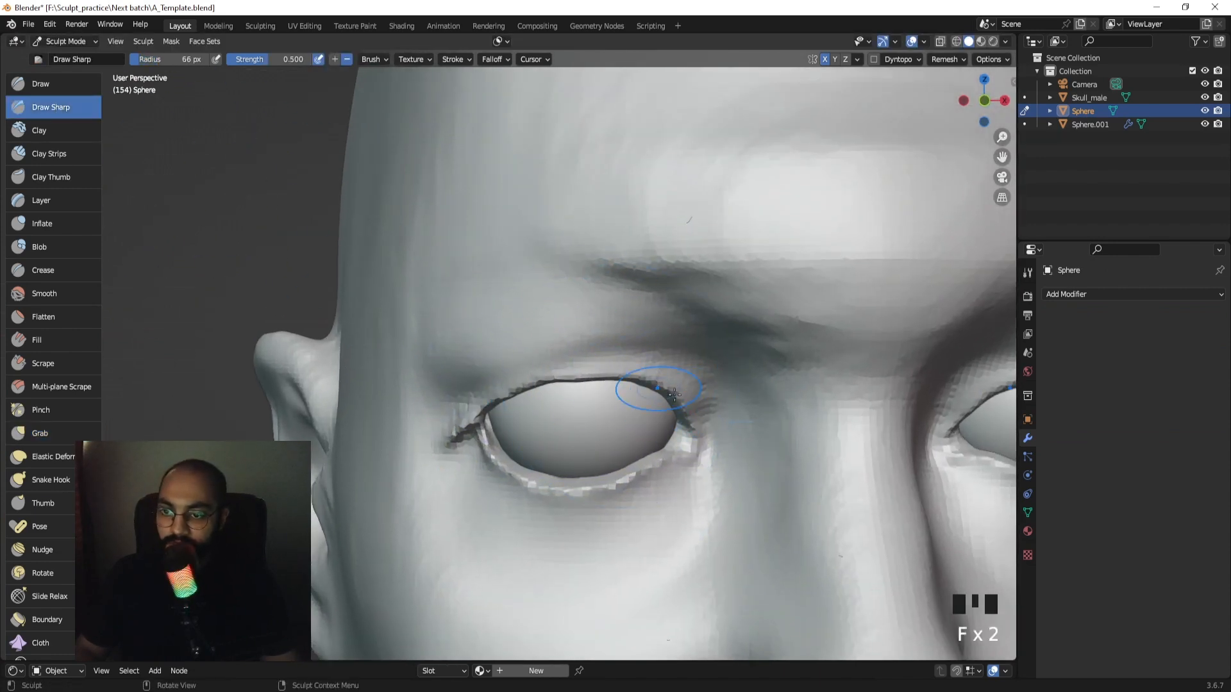
pyautogui.press('f')
pyautogui.click(701, 406)
pyautogui.press('f')
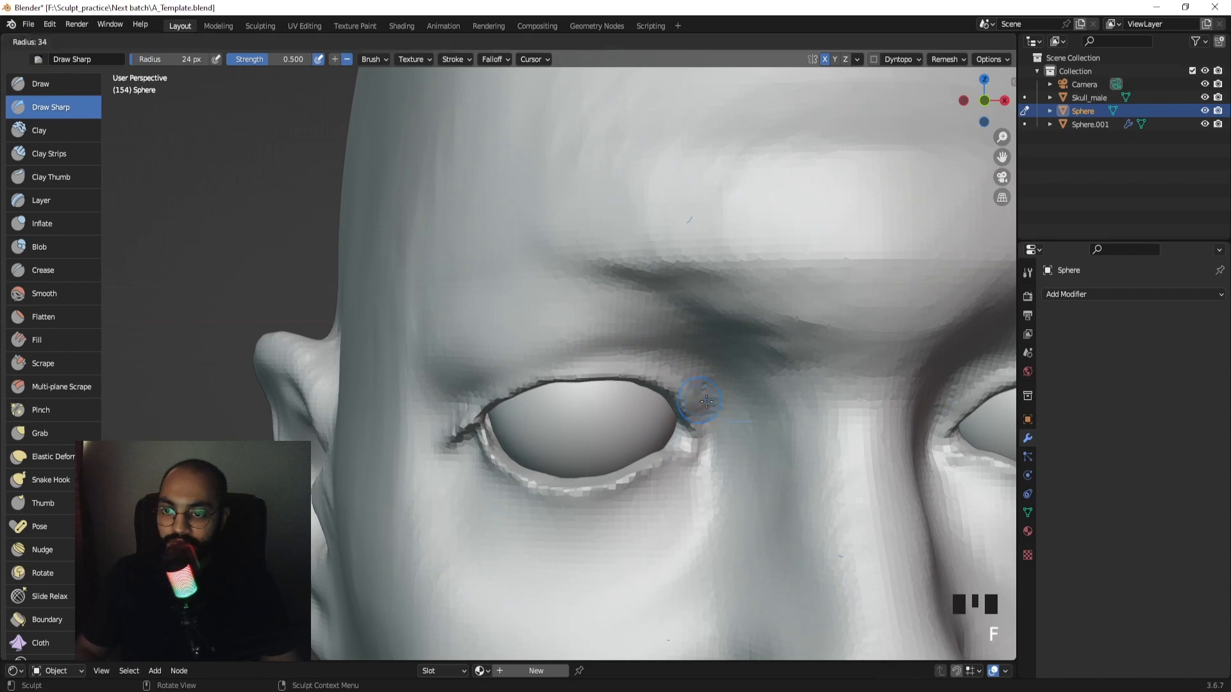
pyautogui.click(688, 372)
pyautogui.moveTo(610, 349); pyautogui.dragTo(558, 366)
pyautogui.moveTo(564, 364); pyautogui.dragTo(619, 358, button='middle')
# Extend the carved upper eyelid fold toward the outer and inner eye corners with Draw Sharp.
pyautogui.moveTo(606, 357); pyautogui.dragTo(527, 376)
pyautogui.moveTo(513, 380); pyautogui.dragTo(548, 383, button='middle')
pyautogui.moveTo(548, 383); pyautogui.dragTo(478, 395)
pyautogui.moveTo(516, 381); pyautogui.dragTo(463, 401)
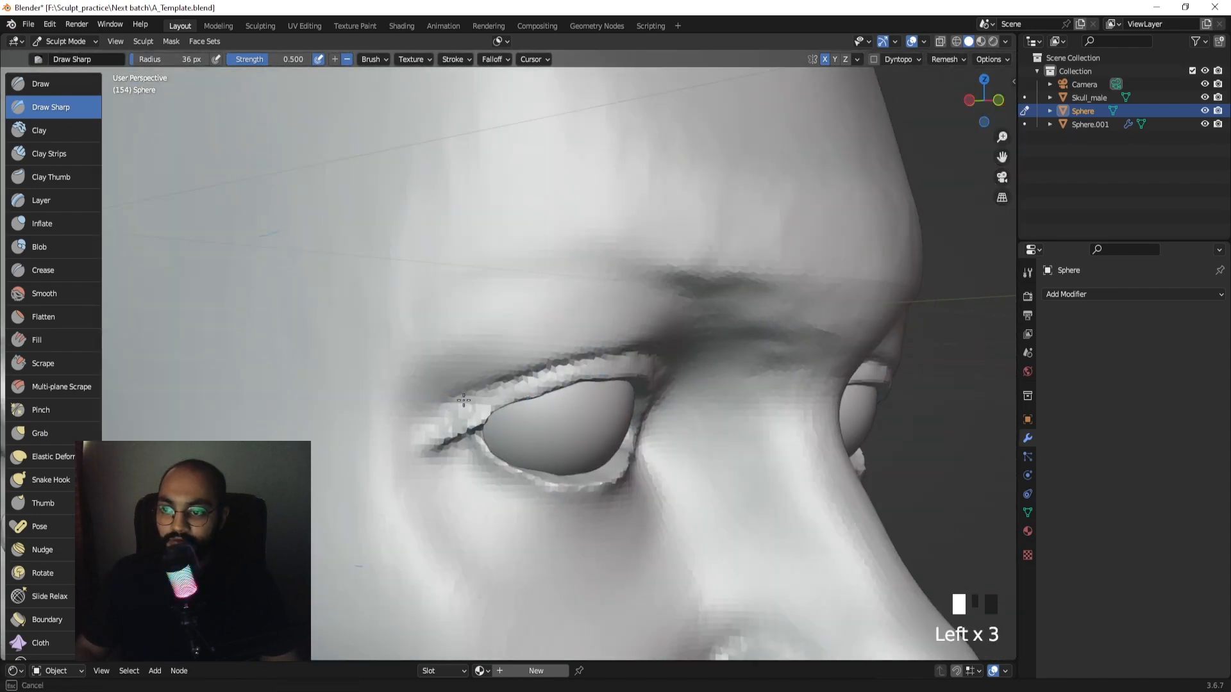
pyautogui.moveTo(426, 441); pyautogui.dragTo(519, 376, button='middle')
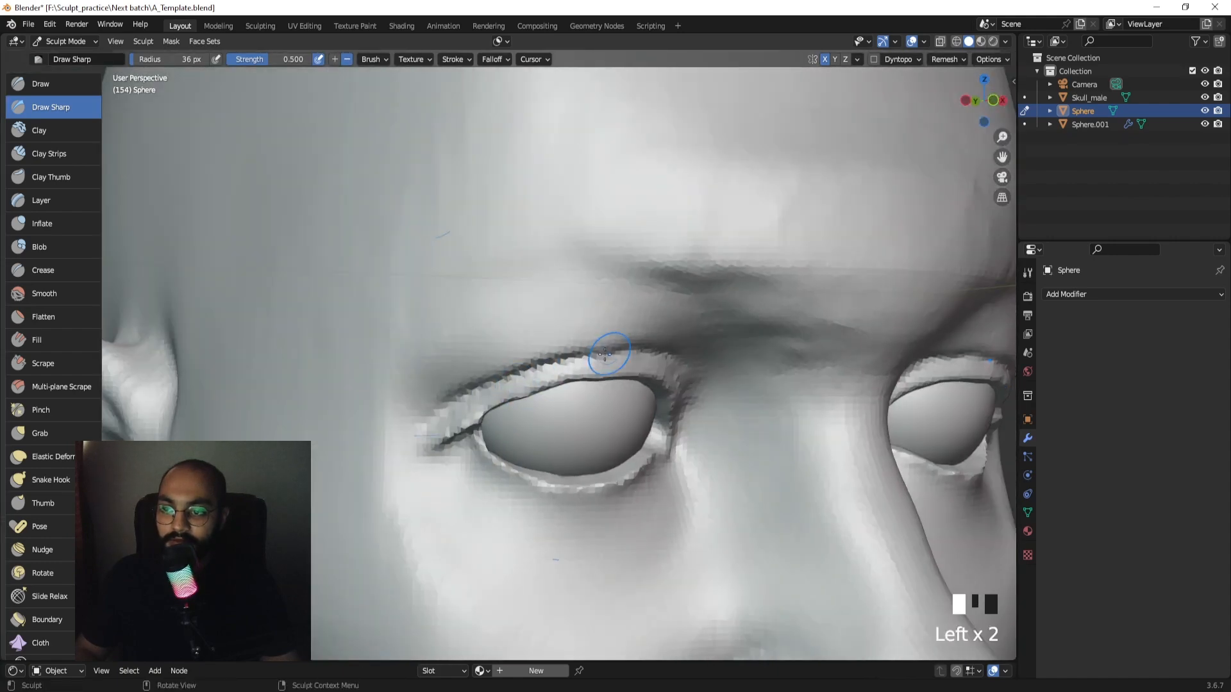
pyautogui.moveTo(677, 361); pyautogui.dragTo(628, 351, button='middle')
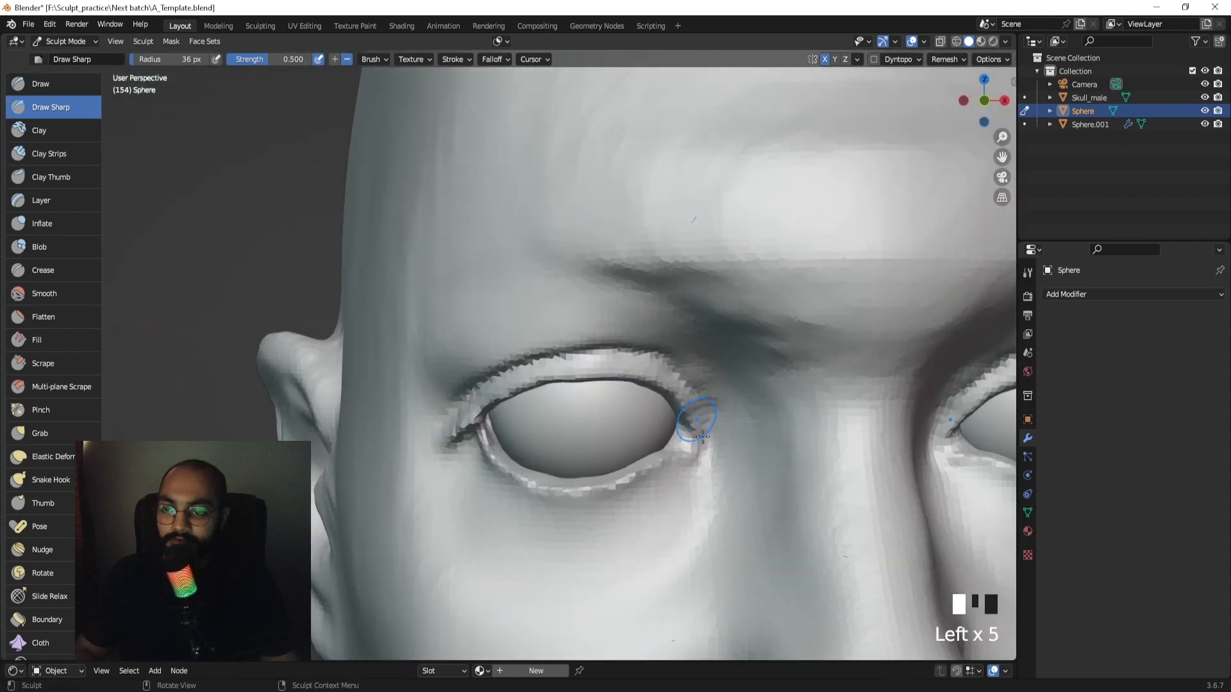
# Mask the upper eyelid strip from the outer to the inner eye corner at 36 px radius and 0.500 strength.
pyautogui.moveTo(532, 370)
pyautogui.keyDown('ctrl'); pyautogui.mouseDown(button='middle')
pyautogui.moveTo(586, 406)
pyautogui.moveTo(537, 360)
pyautogui.mouseUp(button='middle'); pyautogui.keyUp('ctrl')
pyautogui.press('m')
pyautogui.moveTo(473, 410); pyautogui.dragTo(495, 391)
pyautogui.moveTo(493, 392); pyautogui.dragTo(544, 384, button='middle')
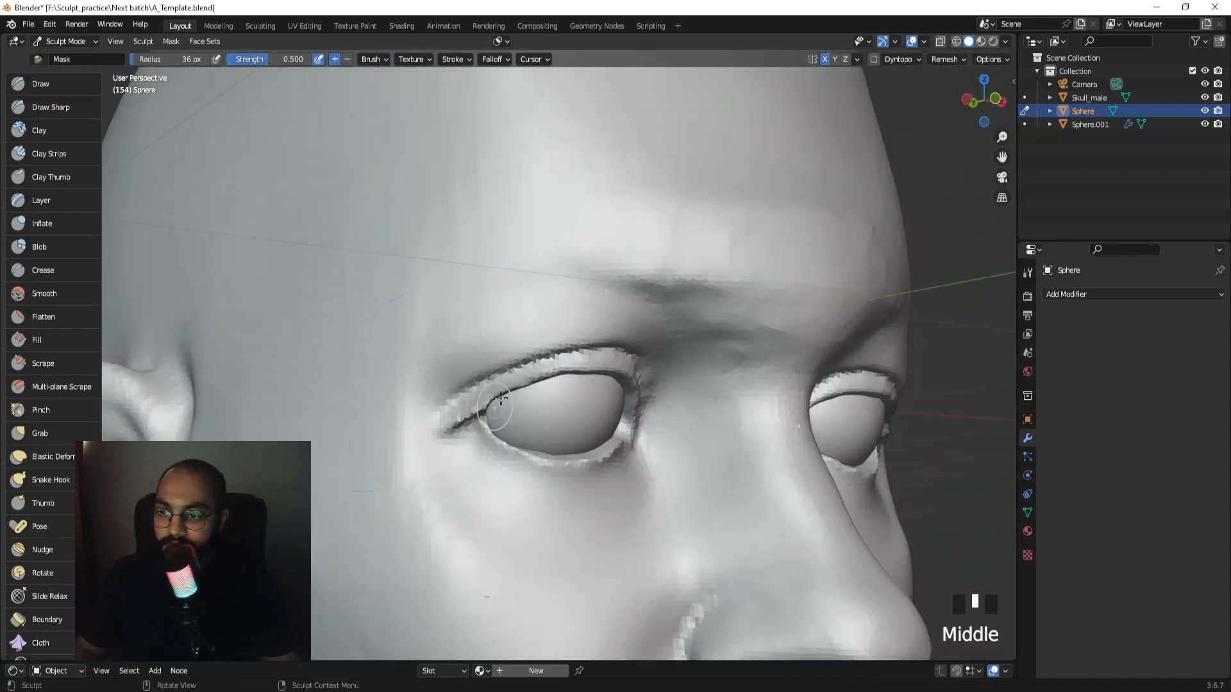
pyautogui.moveTo(452, 421); pyautogui.dragTo(528, 383)
pyautogui.moveTo(566, 373); pyautogui.dragTo(545, 372, button='middle')
pyautogui.moveTo(519, 378); pyautogui.dragTo(540, 370)
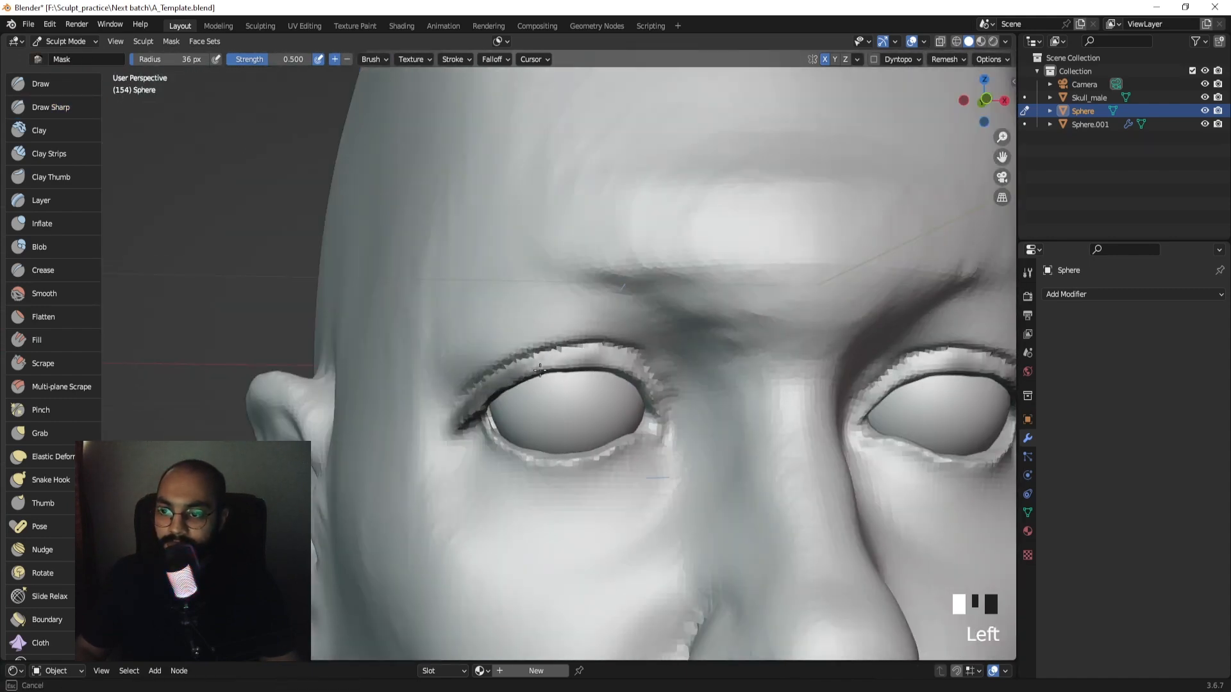
pyautogui.moveTo(637, 373); pyautogui.dragTo(644, 385)
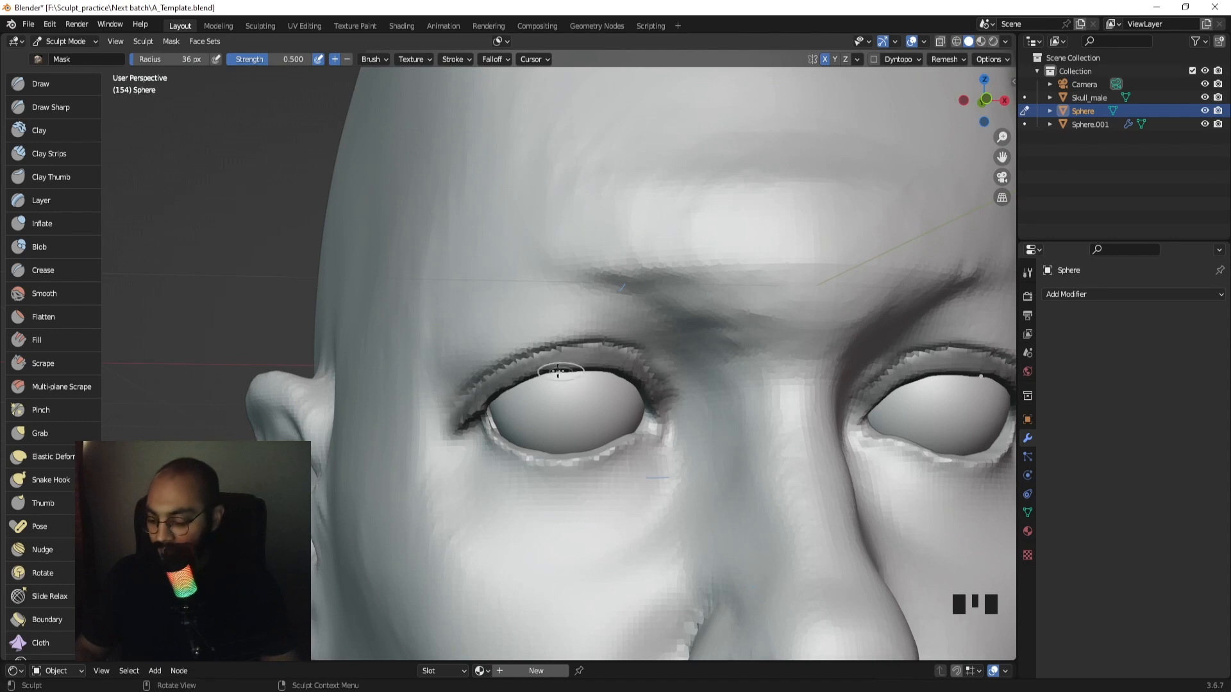
# Pull the skin fold down over the inner part of the masked upper eyelid with Grab.
pyautogui.press('g')
pyautogui.press('f')
pyautogui.keyDown('ctrl'); pyautogui.moveTo(610, 347); pyautogui.dragTo(623, 329, button='middle'); pyautogui.keyUp('ctrl')
pyautogui.press('f')
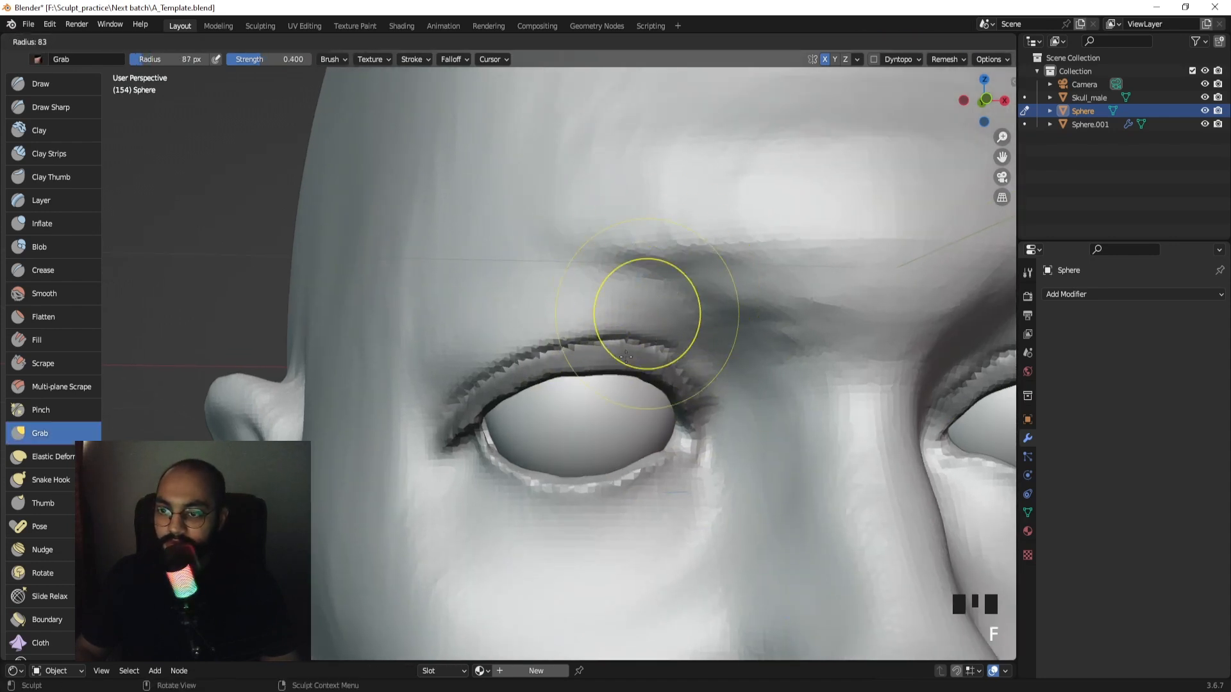
pyautogui.click(702, 313)
pyautogui.press('f')
pyautogui.click(795, 363)
pyautogui.moveTo(586, 367); pyautogui.dragTo(639, 369, button='middle')
pyautogui.moveTo(640, 355); pyautogui.dragTo(639, 371)
# Pull the skin fold down over the outer part of the masked upper eyelid with Grab at 144 px radius and 0.400 strength.
pyautogui.moveTo(530, 357)
pyautogui.mouseDown()
pyautogui.moveTo(479, 409)
pyautogui.moveTo(439, 408)
pyautogui.mouseUp()
pyautogui.hotkey('ctrl', 'z')
pyautogui.press('f')
pyautogui.click(434, 408)
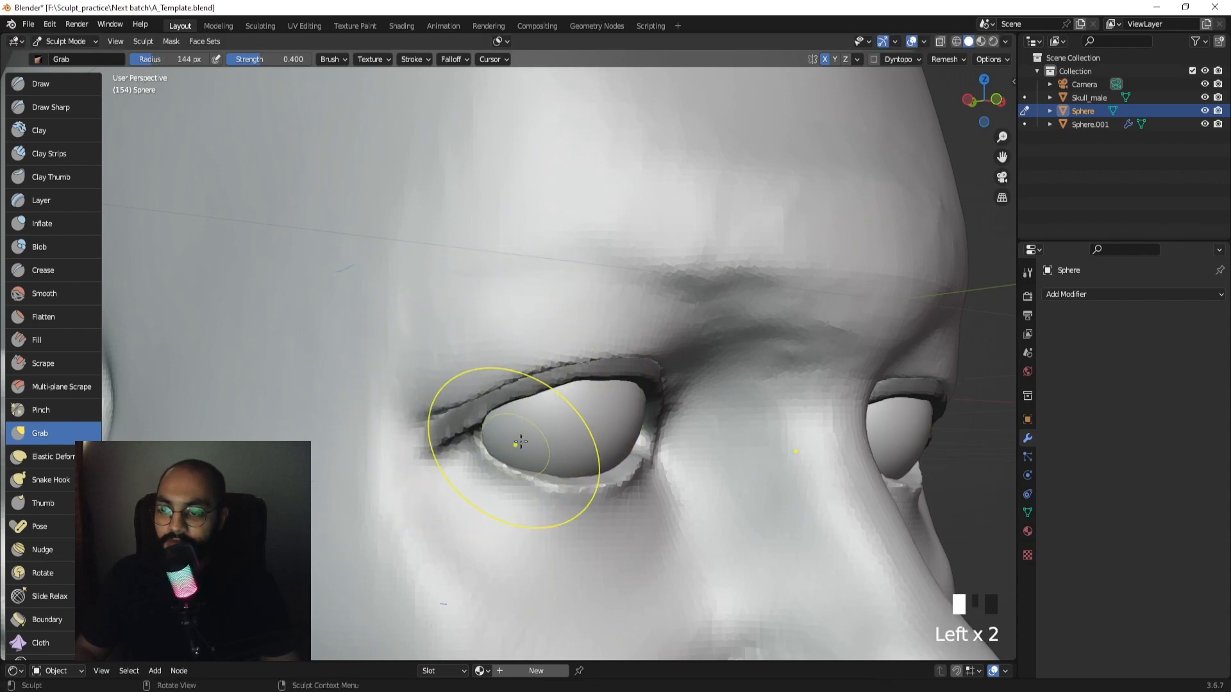
pyautogui.moveTo(572, 451)
pyautogui.mouseDown(button='middle')
pyautogui.moveTo(510, 454)
pyautogui.moveTo(618, 459)
pyautogui.mouseUp(button='middle')
pyautogui.press('f')
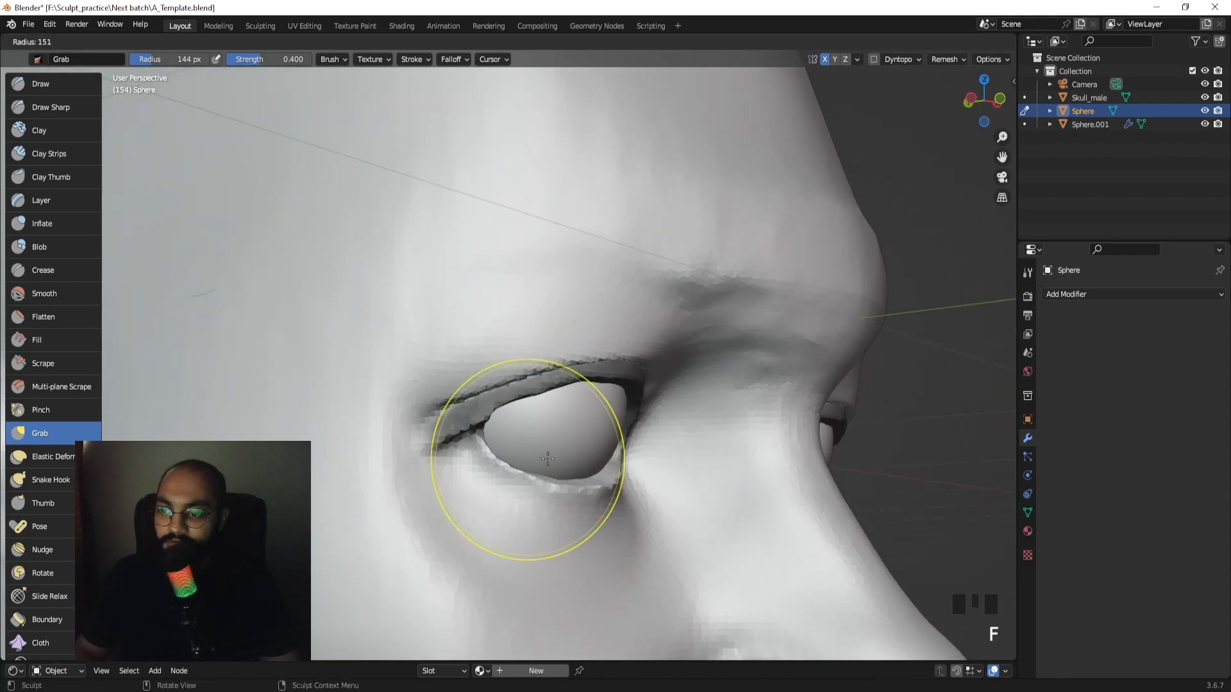
pyautogui.click(661, 458)
pyautogui.moveTo(540, 462); pyautogui.dragTo(540, 447)
pyautogui.moveTo(539, 447)
pyautogui.mouseDown(button='middle')
pyautogui.moveTo(491, 449)
pyautogui.moveTo(505, 451)
pyautogui.mouseUp(button='middle')
pyautogui.press('f')
pyautogui.click(642, 451)
# Refine the upper eyelid fold's overhang from the outer to the inner corner with Grab at 147 px radius.
pyautogui.moveTo(674, 457); pyautogui.dragTo(640, 461, button='middle')
pyautogui.press('f')
pyautogui.click(496, 446)
pyautogui.moveTo(495, 443); pyautogui.dragTo(496, 437)
pyautogui.press('f')
pyautogui.click(498, 423)
pyautogui.moveTo(494, 420); pyautogui.dragTo(528, 409, button='middle')
pyautogui.press('f')
pyautogui.click(451, 397)
pyautogui.moveTo(451, 394); pyautogui.dragTo(488, 389, button='middle')
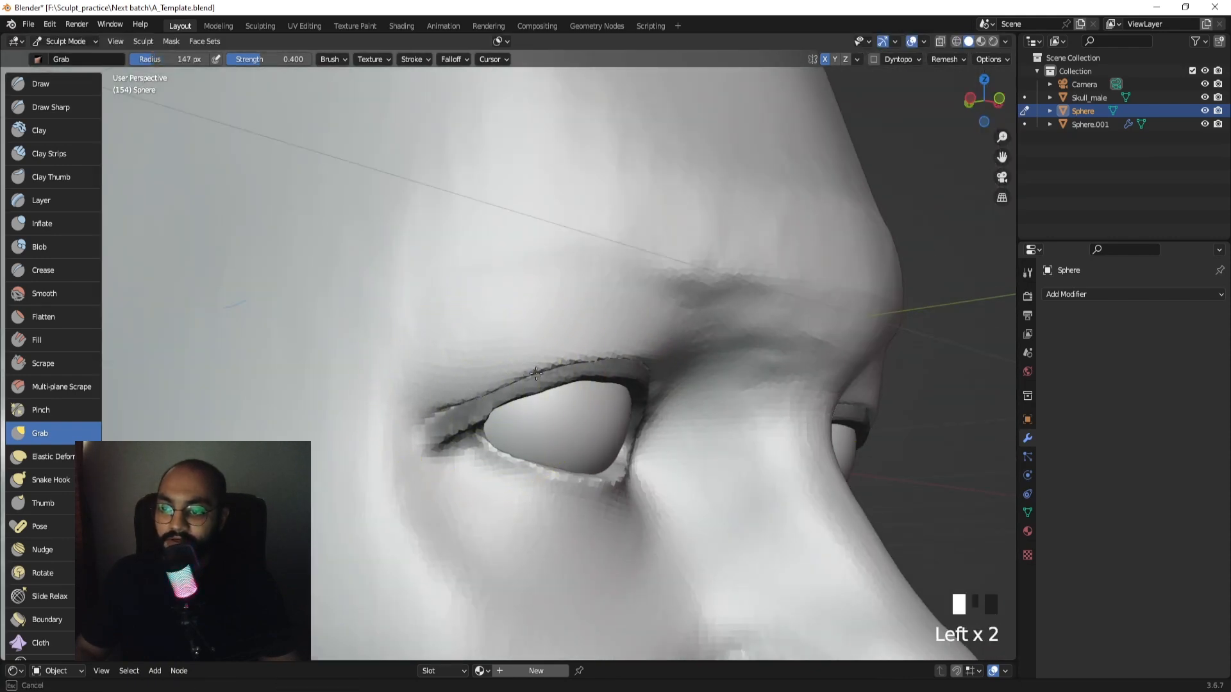
pyautogui.moveTo(592, 361); pyautogui.dragTo(611, 355, button='middle')
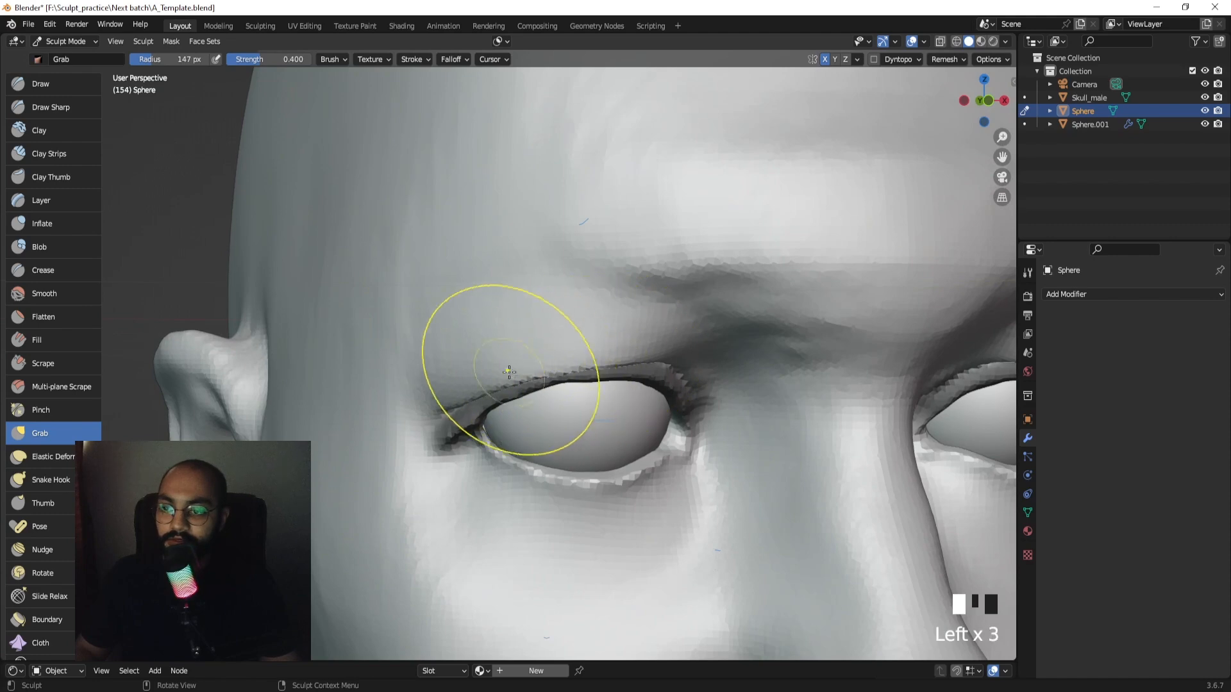
pyautogui.keyDown('ctrl'); pyautogui.moveTo(536, 383); pyautogui.dragTo(170, 151, button='middle'); pyautogui.keyUp('ctrl')
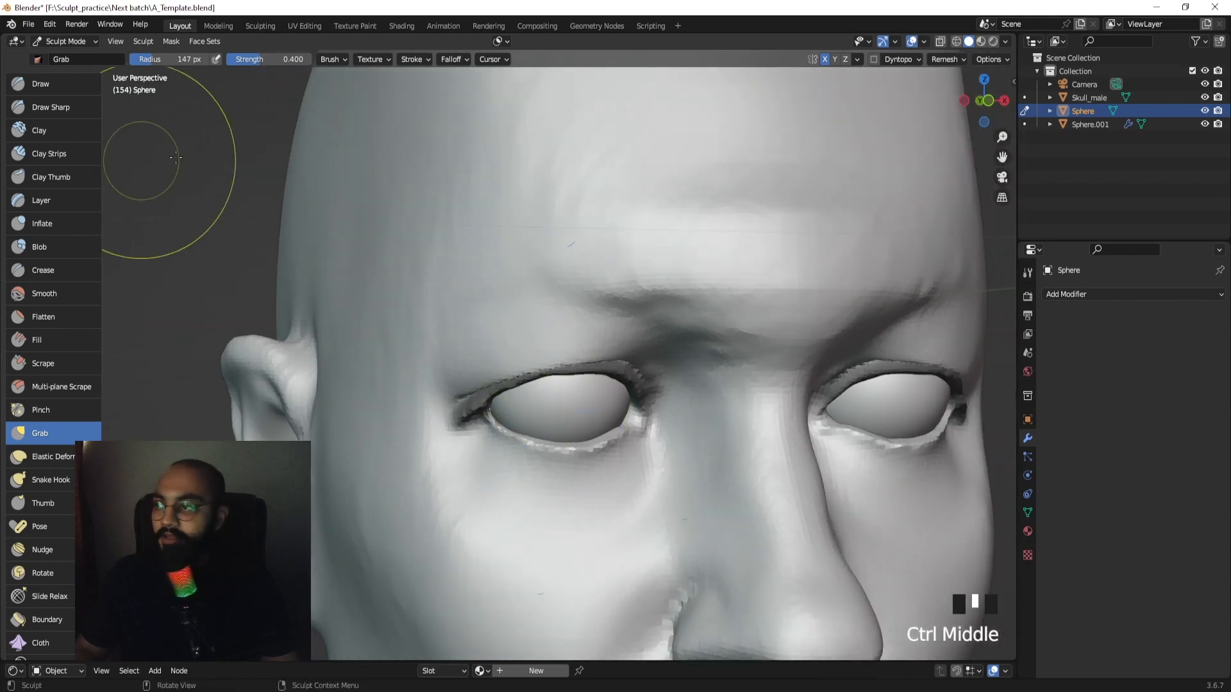
# Inflate the skin fold along the upper eyelid with the Inflate brush at 81 px radius and 0.500 strength.
pyautogui.click(42, 224)
pyautogui.keyDown('ctrl'); pyautogui.moveTo(474, 269); pyautogui.dragTo(485, 315, button='middle'); pyautogui.keyUp('ctrl')
pyautogui.press('f')
pyautogui.click(550, 357)
pyautogui.moveTo(550, 357); pyautogui.dragTo(661, 344, button='middle')
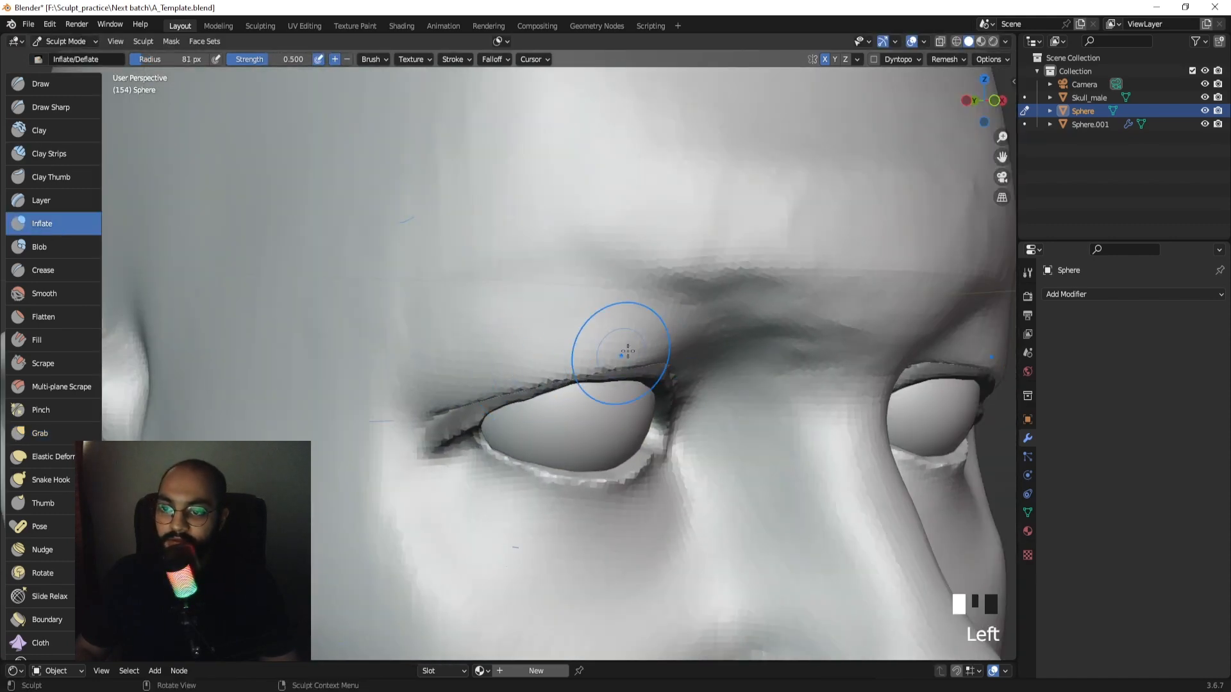
pyautogui.moveTo(445, 389); pyautogui.dragTo(616, 347, button='middle')
pyautogui.moveTo(518, 379); pyautogui.dragTo(586, 369, button='middle')
pyautogui.moveTo(539, 363); pyautogui.dragTo(500, 376)
pyautogui.moveTo(533, 365); pyautogui.dragTo(501, 377)
# Smooth the inflated upper eyelid fold toward the outer eye corner at 69 px radius.
pyautogui.moveTo(597, 369)
pyautogui.mouseDown(button='middle')
pyautogui.moveTo(500, 378)
pyautogui.moveTo(555, 379)
pyautogui.mouseUp(button='middle')
pyautogui.moveTo(471, 378)
pyautogui.mouseDown(button='middle')
pyautogui.moveTo(508, 363)
pyautogui.moveTo(473, 369)
pyautogui.mouseUp(button='middle')
pyautogui.keyDown('ctrl'); pyautogui.moveTo(545, 350); pyautogui.dragTo(560, 431, button='middle'); pyautogui.keyUp('ctrl')
pyautogui.moveTo(791, 359); pyautogui.dragTo(734, 362, button='middle')
pyautogui.moveTo(661, 378)
pyautogui.keyDown('ctrl'); pyautogui.mouseDown(button='middle')
pyautogui.moveTo(658, 346)
pyautogui.moveTo(557, 349)
pyautogui.mouseUp(button='middle'); pyautogui.keyUp('ctrl')
pyautogui.keyDown('shift'); pyautogui.moveTo(558, 350); pyautogui.dragTo(529, 369); pyautogui.keyUp('shift')
pyautogui.keyDown('shift'); pyautogui.moveTo(552, 358); pyautogui.dragTo(532, 367); pyautogui.keyUp('shift')
pyautogui.keyDown('shift'); pyautogui.moveTo(609, 362); pyautogui.dragTo(589, 364); pyautogui.keyUp('shift')
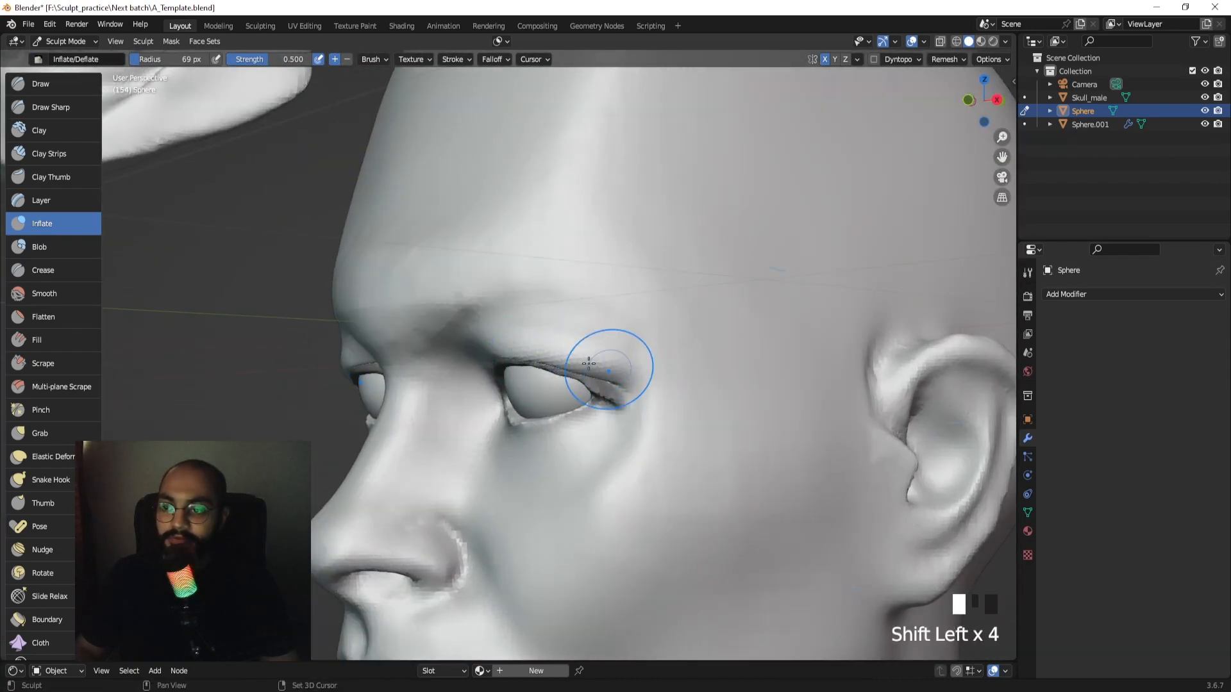
pyautogui.moveTo(589, 364); pyautogui.dragTo(609, 359, button='middle')
# Nudge the brow contour above the eye with Grab at 85 px radius, and undo the last adjustment.
pyautogui.moveTo(684, 375); pyautogui.dragTo(579, 418, button='middle')
pyautogui.moveTo(579, 376)
pyautogui.keyDown('ctrl'); pyautogui.mouseDown(button='middle')
pyautogui.moveTo(541, 321)
pyautogui.moveTo(558, 333)
pyautogui.moveTo(545, 340)
pyautogui.moveTo(613, 348)
pyautogui.moveTo(487, 330)
pyautogui.moveTo(483, 364)
pyautogui.moveTo(425, 385)
pyautogui.mouseUp(button='middle'); pyautogui.keyUp('ctrl')
pyautogui.press('g')
pyautogui.press('f')
pyautogui.click(408, 367)
pyautogui.moveTo(408, 367); pyautogui.dragTo(406, 370)
pyautogui.moveTo(407, 368); pyautogui.dragTo(405, 370)
pyautogui.moveTo(408, 368)
pyautogui.mouseDown()
pyautogui.moveTo(403, 398)
pyautogui.moveTo(407, 371)
pyautogui.mouseUp()
pyautogui.moveTo(404, 372)
pyautogui.mouseDown(button='middle')
pyautogui.moveTo(418, 428)
pyautogui.moveTo(413, 384)
pyautogui.mouseUp(button='middle')
pyautogui.press('f')
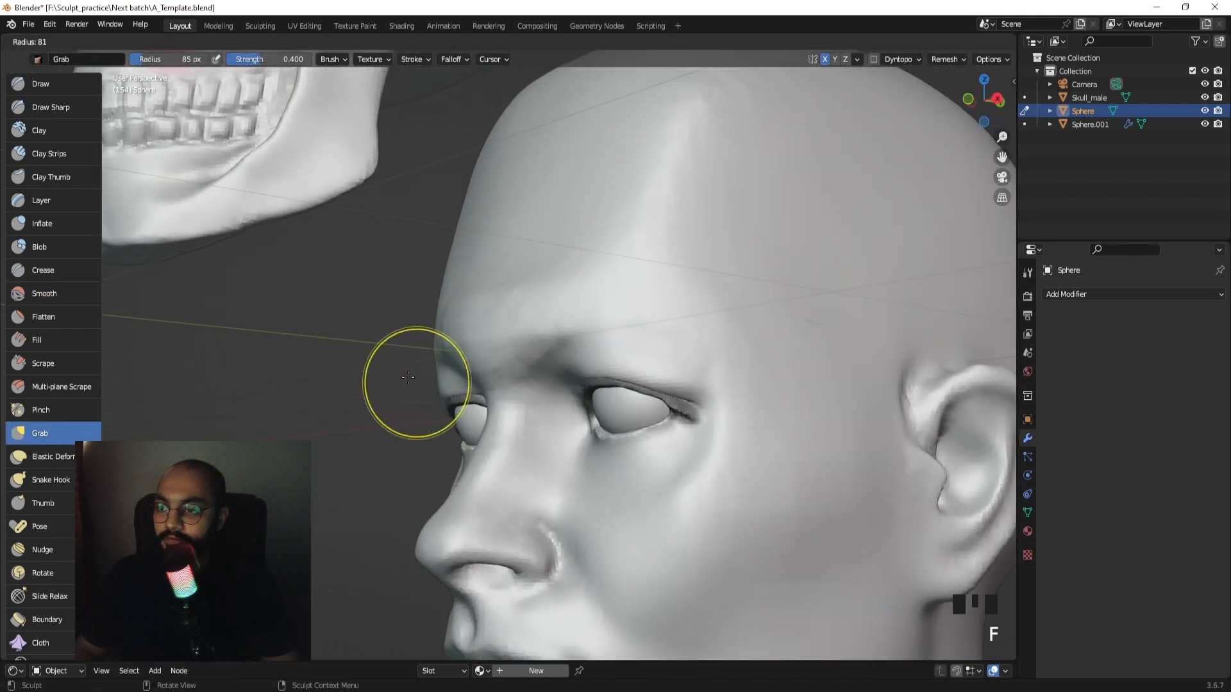
pyautogui.click(458, 371)
pyautogui.hotkey('ctrl', 'z')
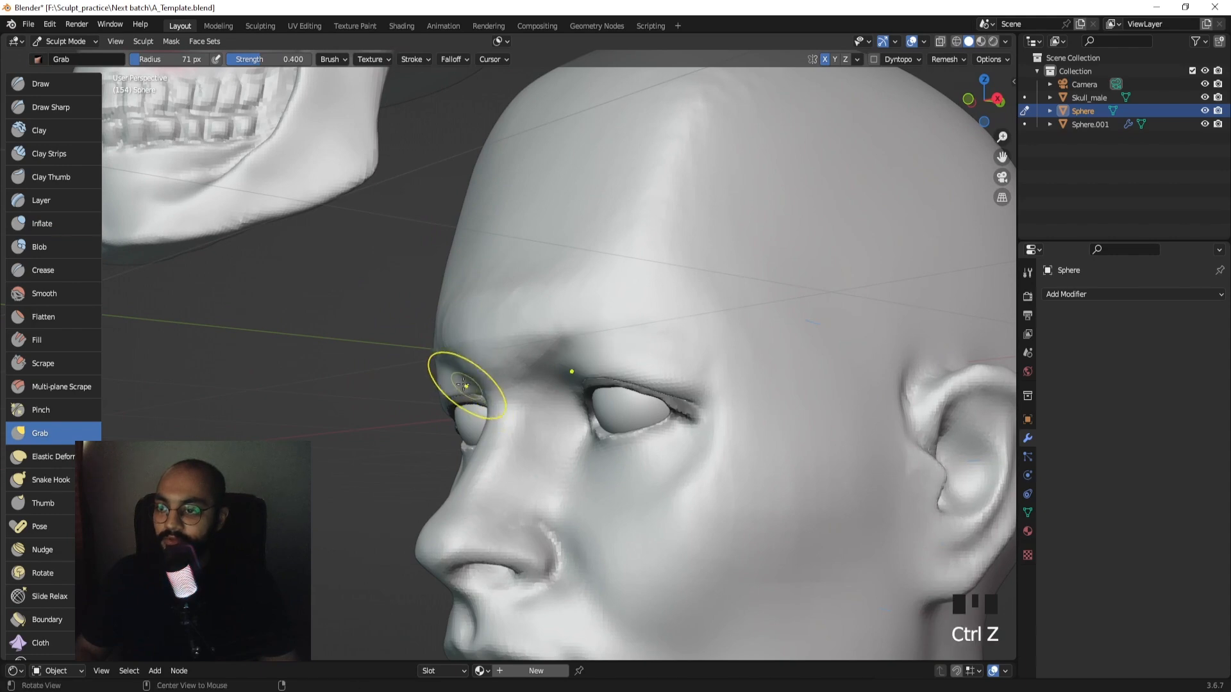
# Smooth the brow from above the upper eyelid to the root of the nose at 43 px radius.
pyautogui.moveTo(432, 376); pyautogui.dragTo(440, 357, button='middle')
pyautogui.press('f')
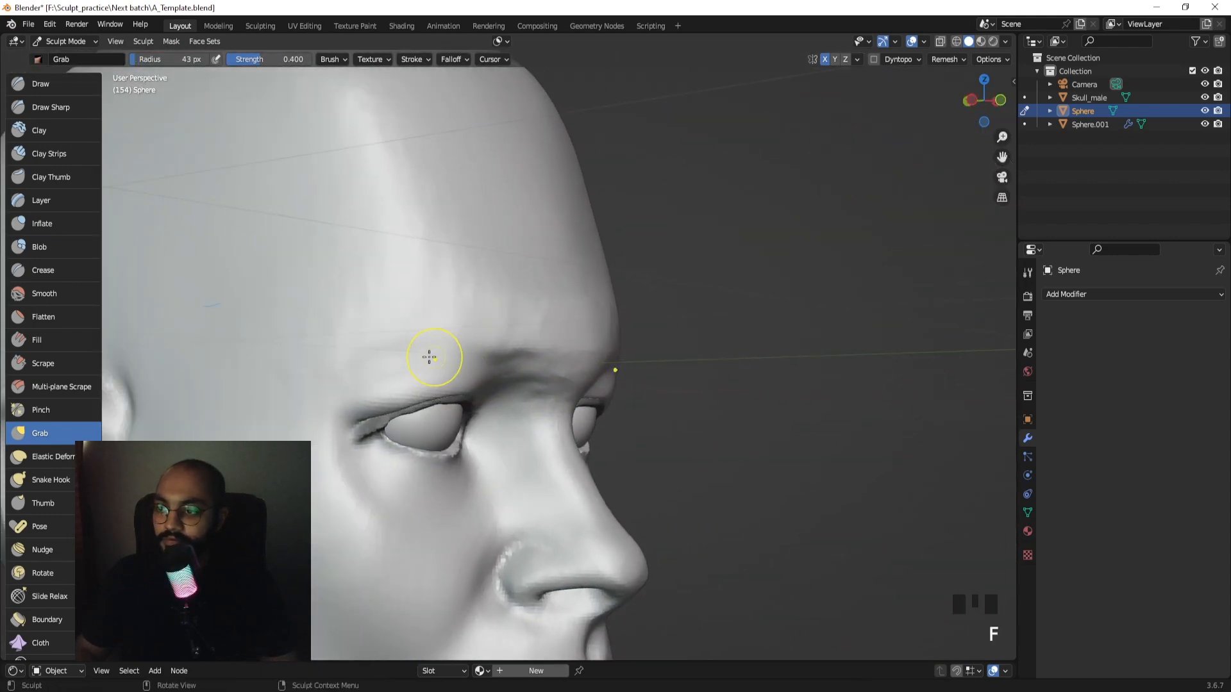
pyautogui.keyDown('shift'); pyautogui.click(392, 343); pyautogui.keyUp('shift')
pyautogui.keyDown('shift'); pyautogui.moveTo(417, 356); pyautogui.dragTo(429, 381); pyautogui.keyUp('shift')
pyautogui.moveTo(478, 377); pyautogui.dragTo(453, 363, button='middle')
pyautogui.keyDown('shift'); pyautogui.moveTo(453, 363); pyautogui.dragTo(492, 366); pyautogui.keyUp('shift')
pyautogui.keyDown('shift'); pyautogui.moveTo(459, 361); pyautogui.dragTo(520, 384); pyautogui.keyUp('shift')
pyautogui.keyDown('shift'); pyautogui.moveTo(446, 359); pyautogui.dragTo(528, 391); pyautogui.keyUp('shift')
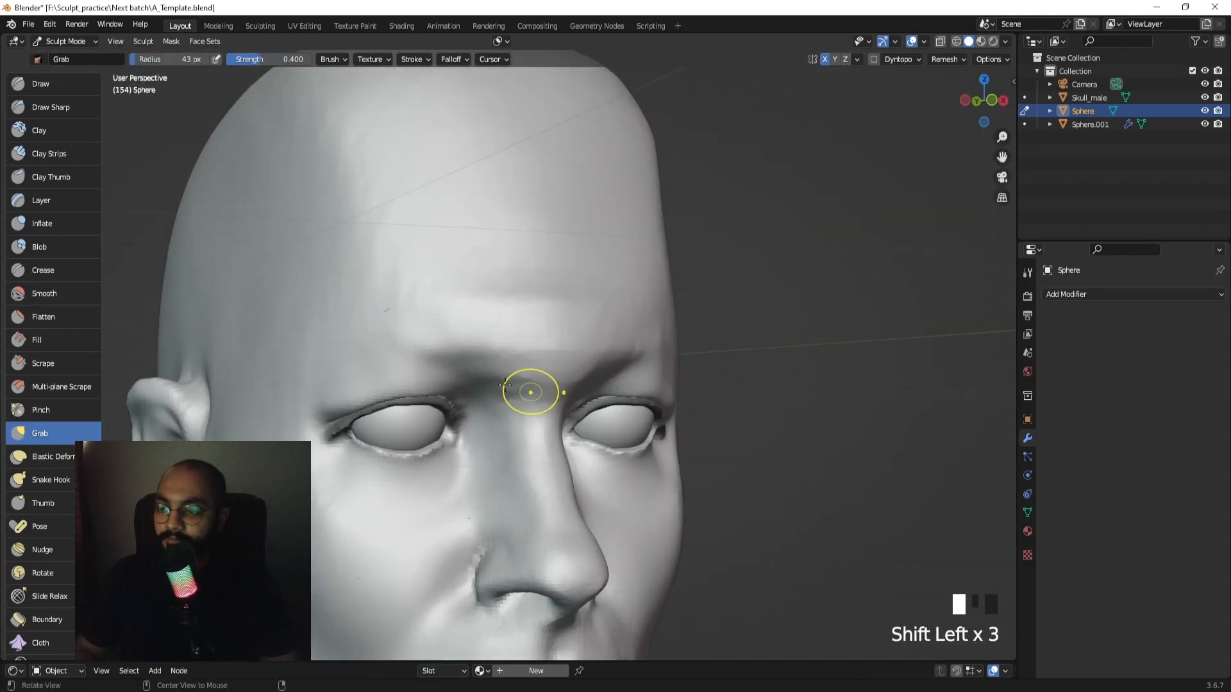
# Smooth the inner brow up onto the forehead, enlarging the brush to 74 px radius for the forehead.
pyautogui.moveTo(528, 392); pyautogui.dragTo(479, 375, button='middle')
pyautogui.keyDown('ctrl'); pyautogui.moveTo(480, 372); pyautogui.dragTo(473, 387, button='middle'); pyautogui.keyUp('ctrl')
pyautogui.keyDown('shift'); pyautogui.moveTo(476, 385); pyautogui.dragTo(503, 364); pyautogui.keyUp('shift')
pyautogui.moveTo(503, 366); pyautogui.dragTo(477, 378, button='middle')
pyautogui.keyDown('shift'); pyautogui.moveTo(478, 378); pyautogui.dragTo(510, 349); pyautogui.keyUp('shift')
pyautogui.moveTo(513, 339)
pyautogui.keyDown('shift'); pyautogui.mouseDown()
pyautogui.moveTo(533, 324)
pyautogui.moveTo(519, 311)
pyautogui.mouseUp(); pyautogui.keyUp('shift')
pyautogui.keyDown('ctrl'); pyautogui.moveTo(525, 294); pyautogui.dragTo(530, 331, button='middle'); pyautogui.keyUp('ctrl')
pyautogui.moveTo(530, 331)
pyautogui.keyDown('ctrl'); pyautogui.mouseDown(button='middle')
pyautogui.moveTo(536, 368)
pyautogui.moveTo(547, 328)
pyautogui.mouseUp(button='middle'); pyautogui.keyUp('ctrl')
pyautogui.press('f')
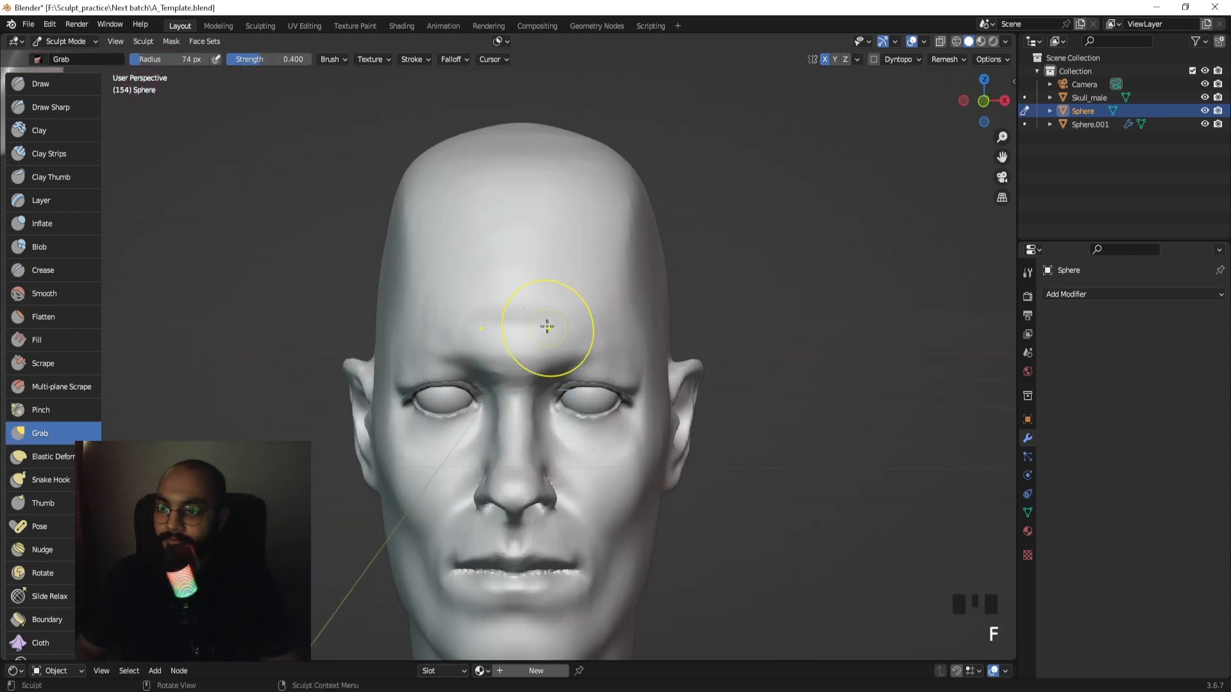
pyautogui.click(548, 328)
pyautogui.keyDown('shift'); pyautogui.moveTo(539, 323); pyautogui.dragTo(507, 309); pyautogui.keyUp('shift')
# Clear the upper eyelid mask and smooth the eyelid fold and brow area at 49 px radius.
pyautogui.moveTo(506, 309)
pyautogui.mouseDown(button='middle')
pyautogui.moveTo(605, 318)
pyautogui.moveTo(459, 357)
pyautogui.moveTo(464, 420)
pyautogui.mouseUp(button='middle')
pyautogui.hotkey('alt', 'm')
pyautogui.press('f')
pyautogui.keyDown('shift'); pyautogui.moveTo(466, 431); pyautogui.dragTo(458, 333); pyautogui.keyUp('shift')
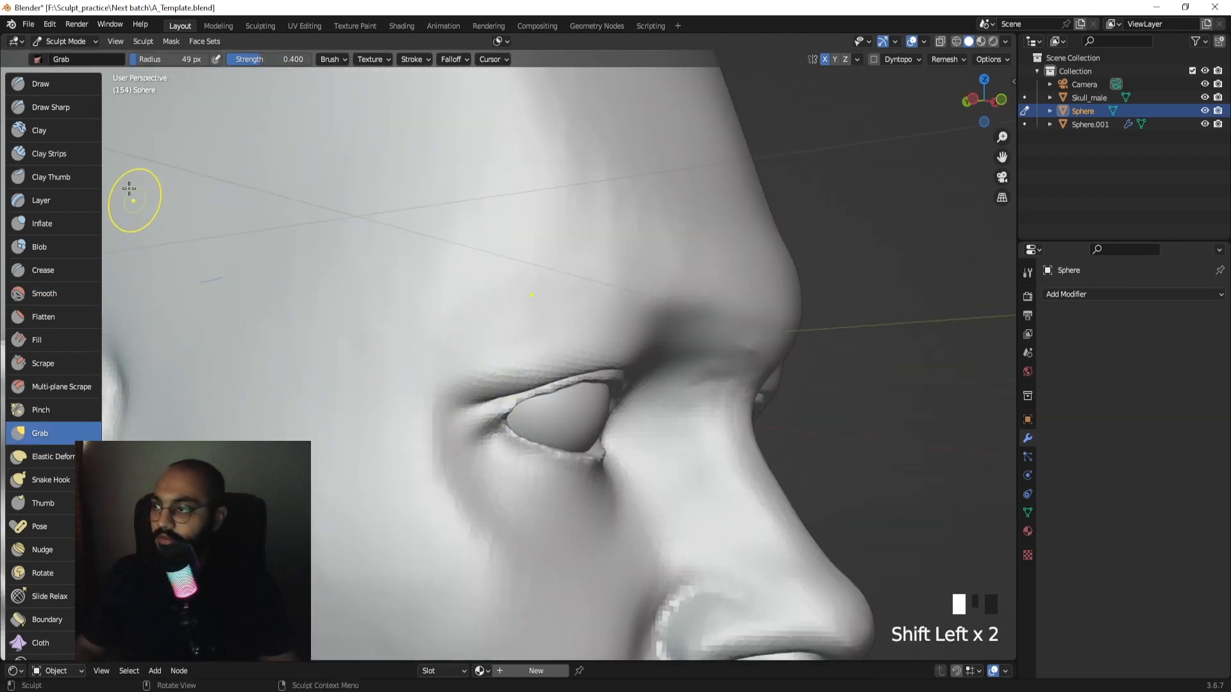
# Carve a crease outward from the outer eye corner with Draw Sharp at 63 px radius and 0.500 strength.
pyautogui.click(52, 107)
pyautogui.keyDown('ctrl'); pyautogui.moveTo(494, 391); pyautogui.dragTo(510, 416, button='middle'); pyautogui.keyUp('ctrl')
pyautogui.press('f')
pyautogui.click(511, 424)
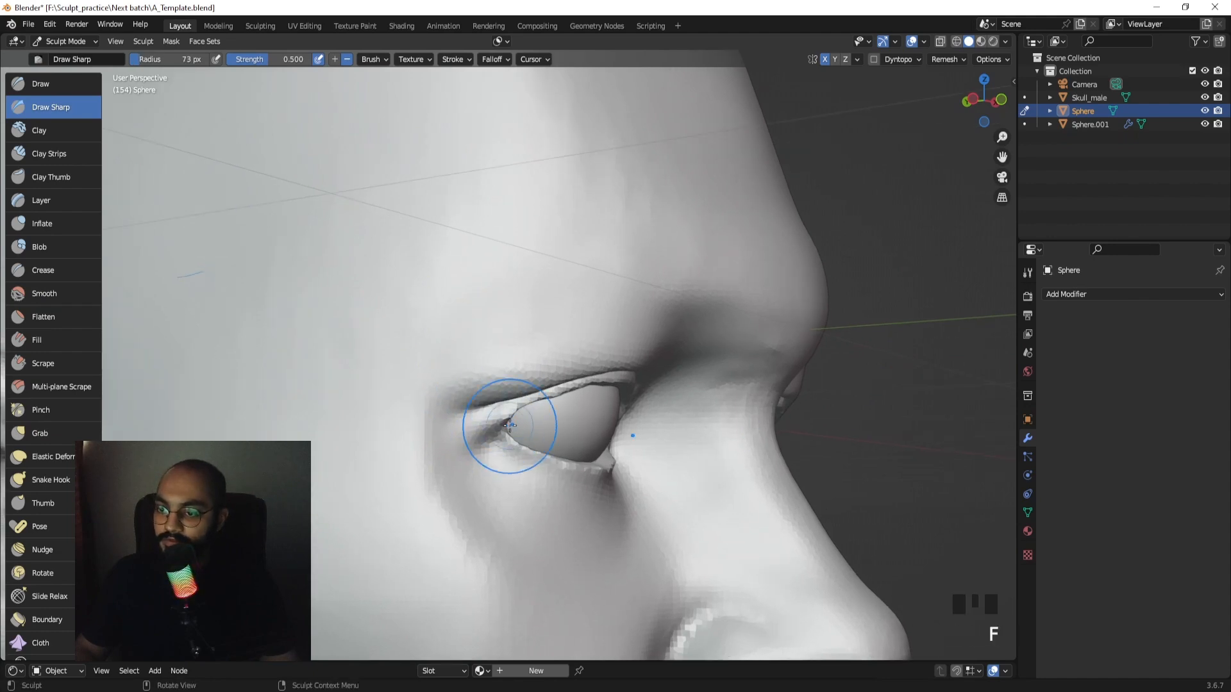
pyautogui.press('f')
pyautogui.click(463, 436)
pyautogui.moveTo(453, 434); pyautogui.dragTo(381, 435, button='middle')
pyautogui.click(380, 435)
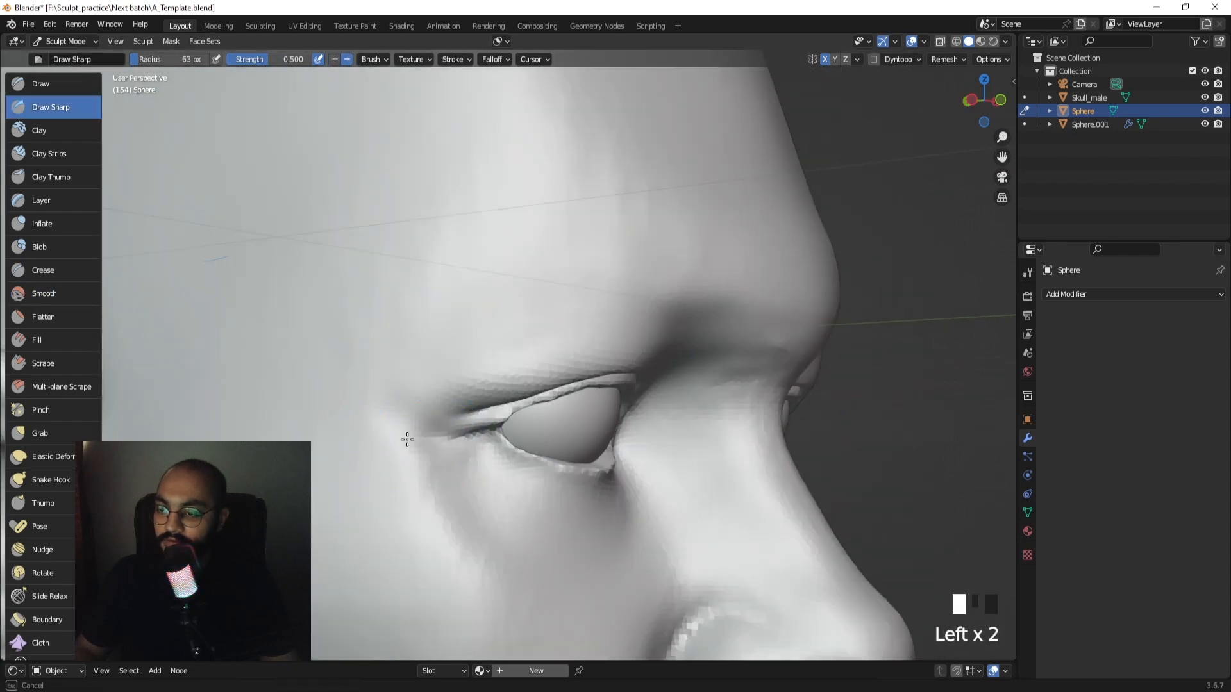
# Smooth the end of the outer eye corner crease and the cheek edge below it at 63 px radius.
pyautogui.keyDown('shift'); pyautogui.moveTo(426, 439); pyautogui.dragTo(400, 440); pyautogui.keyUp('shift')
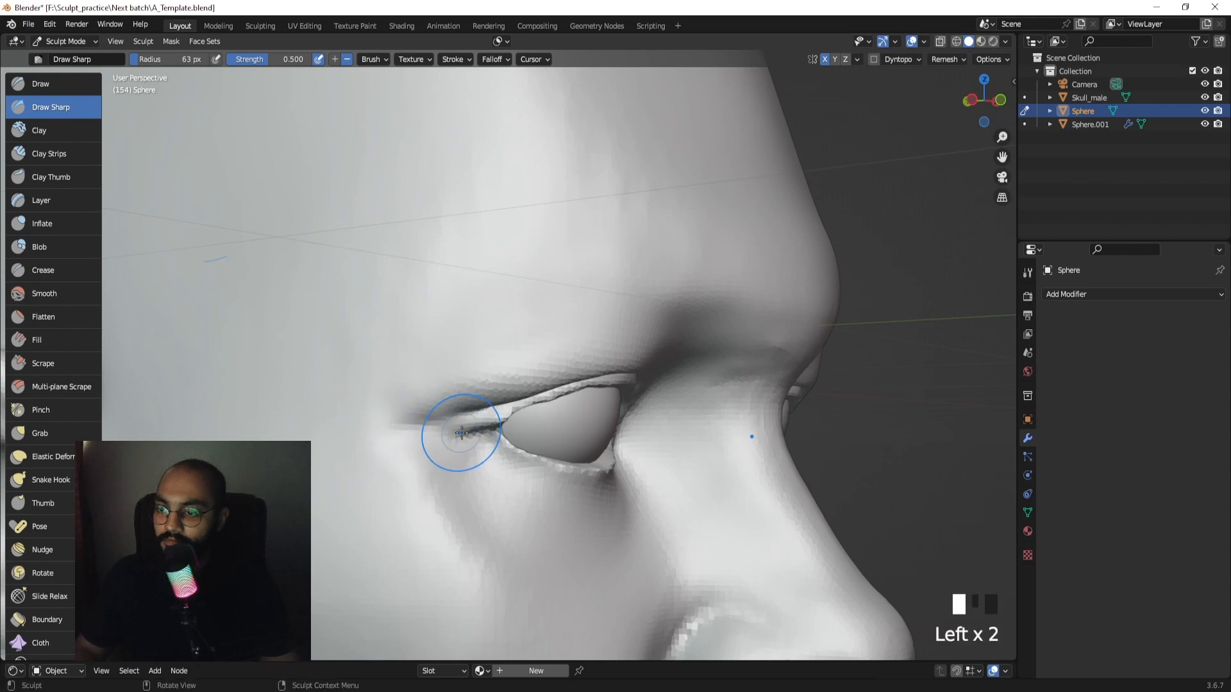
pyautogui.moveTo(443, 452)
pyautogui.keyDown('shift'); pyautogui.mouseDown()
pyautogui.moveTo(451, 552)
pyautogui.moveTo(474, 564)
pyautogui.mouseUp(); pyautogui.keyUp('shift')
pyautogui.keyDown('shift'); pyautogui.moveTo(475, 564); pyautogui.dragTo(494, 577); pyautogui.keyUp('shift')
# Carve a shallow crease under the lower eyelid with Draw Sharp, and smooth it into the cheek at 73 px radius.
pyautogui.moveTo(494, 577)
pyautogui.mouseDown(button='middle')
pyautogui.moveTo(498, 508)
pyautogui.moveTo(498, 550)
pyautogui.moveTo(439, 467)
pyautogui.moveTo(442, 449)
pyautogui.moveTo(580, 401)
pyautogui.moveTo(558, 333)
pyautogui.moveTo(494, 352)
pyautogui.moveTo(514, 412)
pyautogui.moveTo(538, 396)
pyautogui.mouseUp(button='middle')
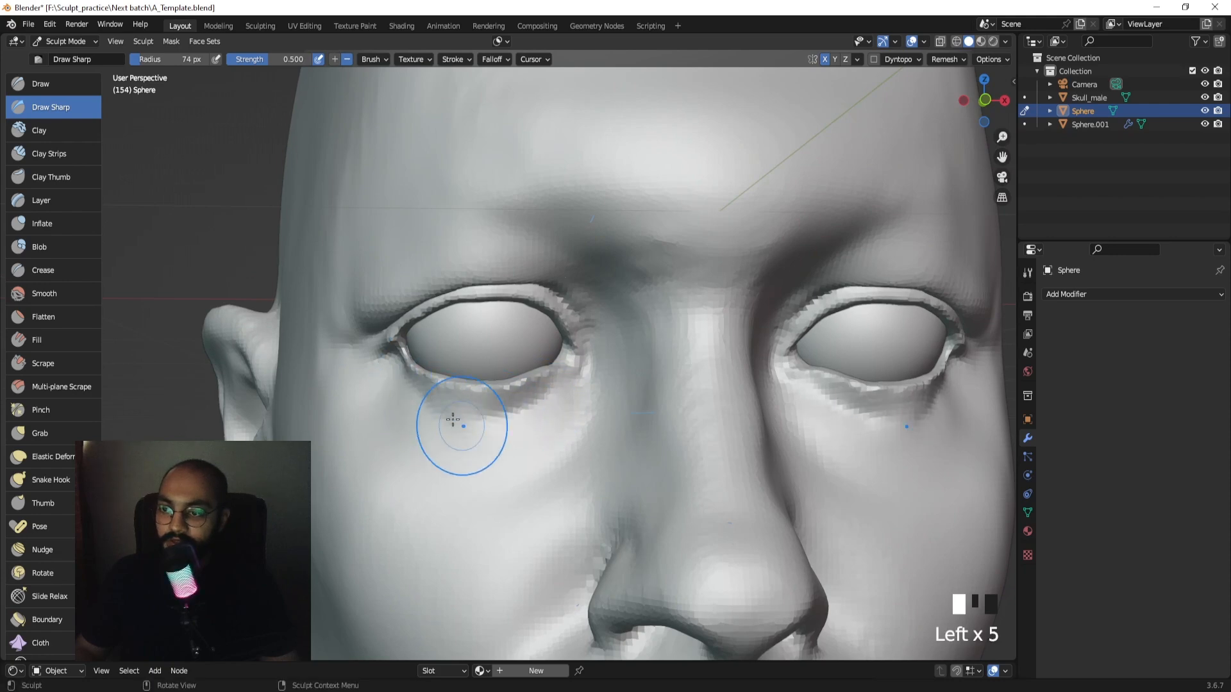
pyautogui.moveTo(504, 418)
pyautogui.keyDown('shift'); pyautogui.mouseDown()
pyautogui.moveTo(475, 417)
pyautogui.moveTo(508, 418)
pyautogui.mouseUp(); pyautogui.keyUp('shift')
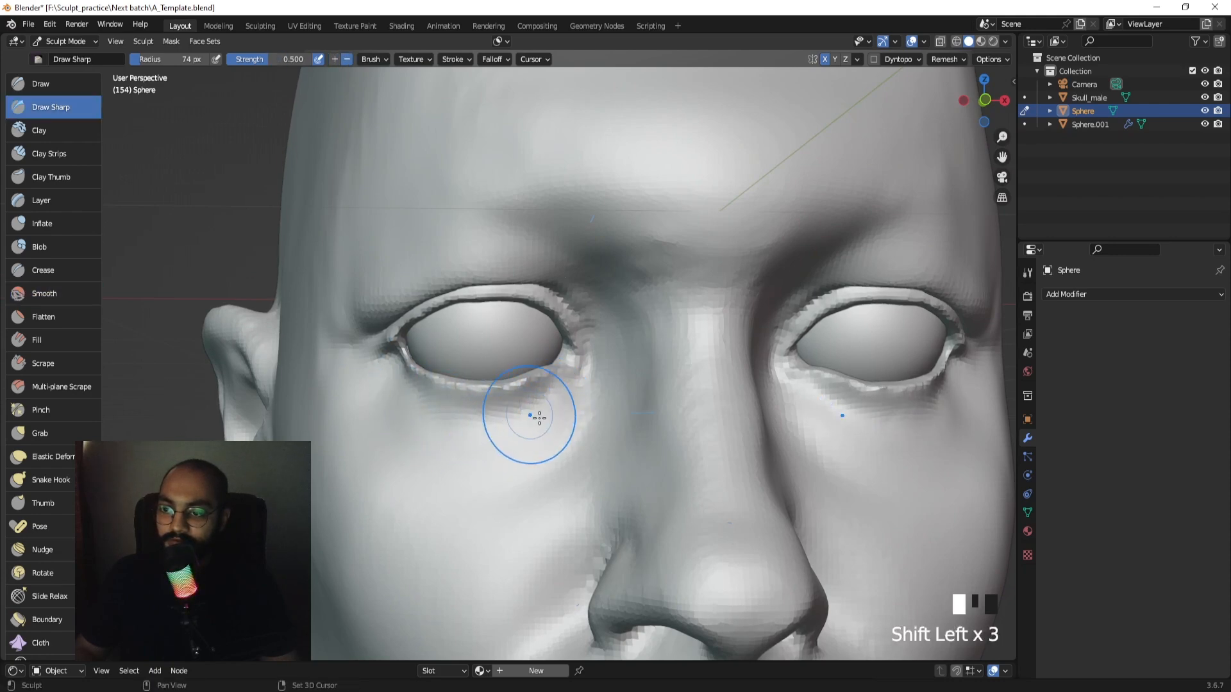
pyautogui.moveTo(539, 418)
pyautogui.keyDown('ctrl'); pyautogui.mouseDown(button='middle')
pyautogui.moveTo(536, 442)
pyautogui.moveTo(574, 402)
pyautogui.moveTo(564, 451)
pyautogui.moveTo(551, 377)
pyautogui.mouseUp(button='middle'); pyautogui.keyUp('ctrl')
pyautogui.press('f')
pyautogui.click(577, 401)
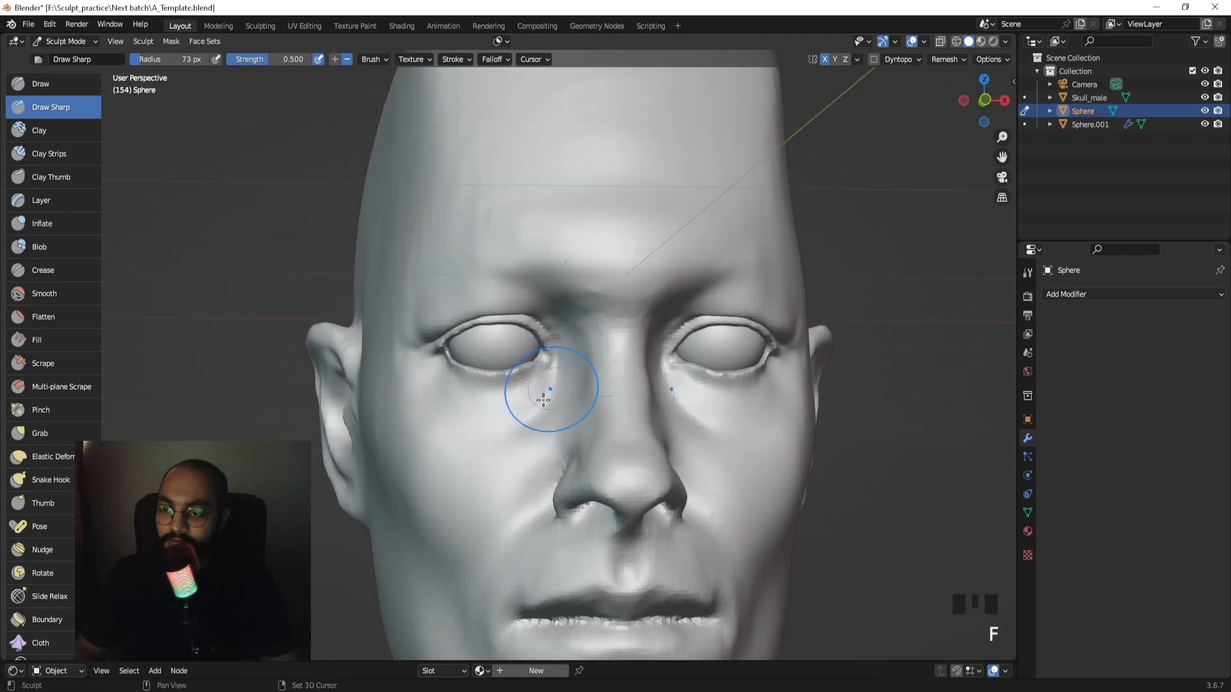
pyautogui.moveTo(543, 400)
pyautogui.keyDown('shift'); pyautogui.mouseDown()
pyautogui.moveTo(456, 426)
pyautogui.moveTo(429, 407)
pyautogui.mouseUp(); pyautogui.keyUp('shift')
pyautogui.moveTo(428, 407); pyautogui.dragTo(489, 435, button='middle')
pyautogui.keyDown('shift'); pyautogui.moveTo(489, 434); pyautogui.dragTo(468, 467); pyautogui.keyUp('shift')
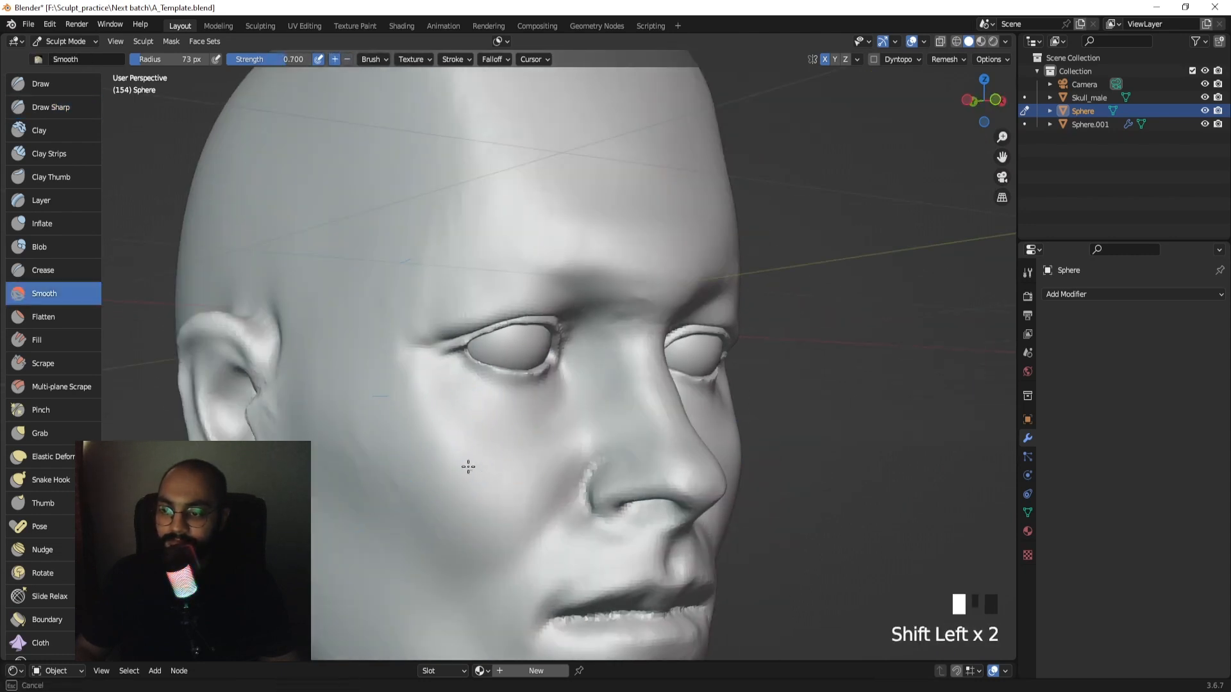
pyautogui.moveTo(468, 467)
pyautogui.keyDown('ctrl'); pyautogui.mouseDown(button='middle')
pyautogui.moveTo(489, 513)
pyautogui.moveTo(564, 423)
pyautogui.moveTo(570, 443)
pyautogui.moveTo(565, 402)
pyautogui.mouseUp(button='middle'); pyautogui.keyUp('ctrl')
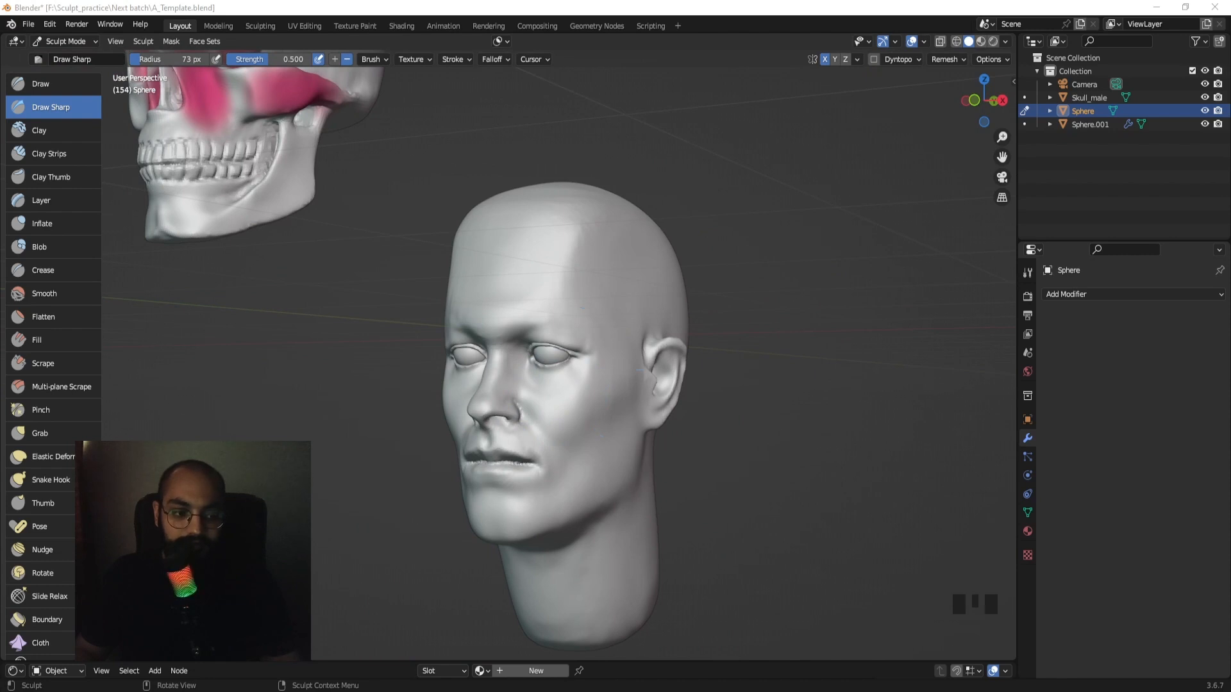
# Adjust the eyelids around the eyeball in the right orthographic view with Grab at 0.400 strength.
pyautogui.moveTo(558, 342); pyautogui.dragTo(466, 333, button='middle')
pyautogui.press('KP_3')
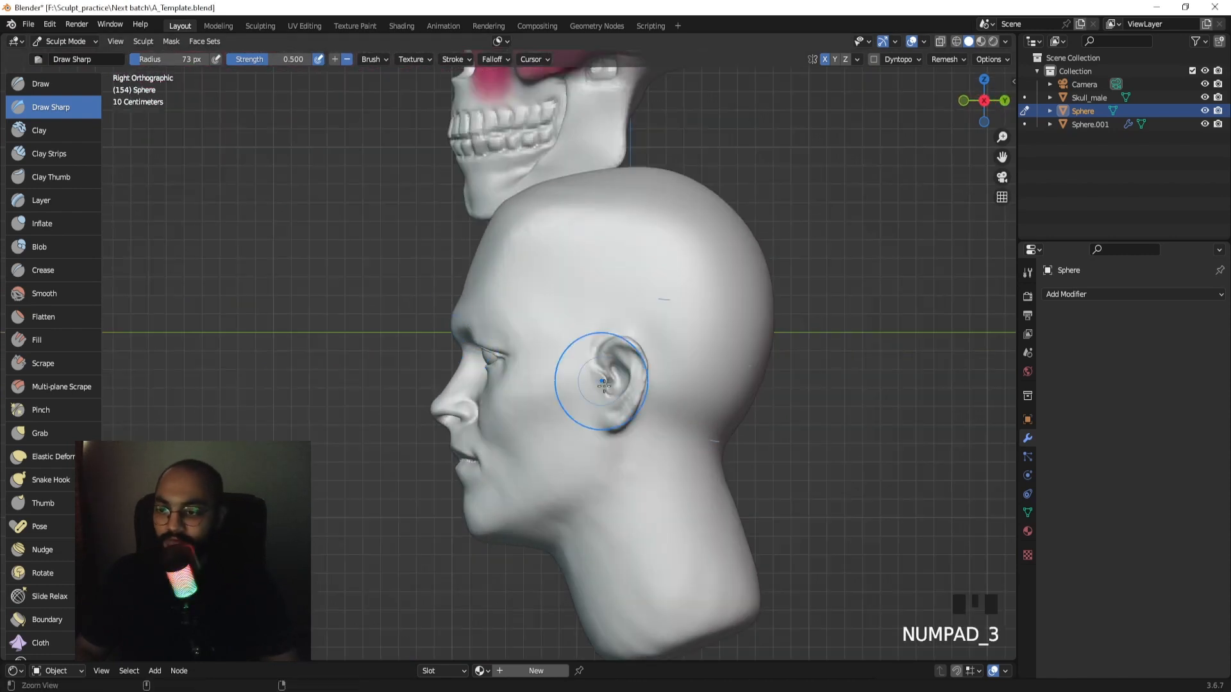
pyautogui.moveTo(603, 385)
pyautogui.keyDown('ctrl'); pyautogui.mouseDown(button='middle')
pyautogui.moveTo(495, 336)
pyautogui.moveTo(564, 330)
pyautogui.moveTo(590, 393)
pyautogui.mouseUp(button='middle'); pyautogui.keyUp('ctrl')
pyautogui.press('g')
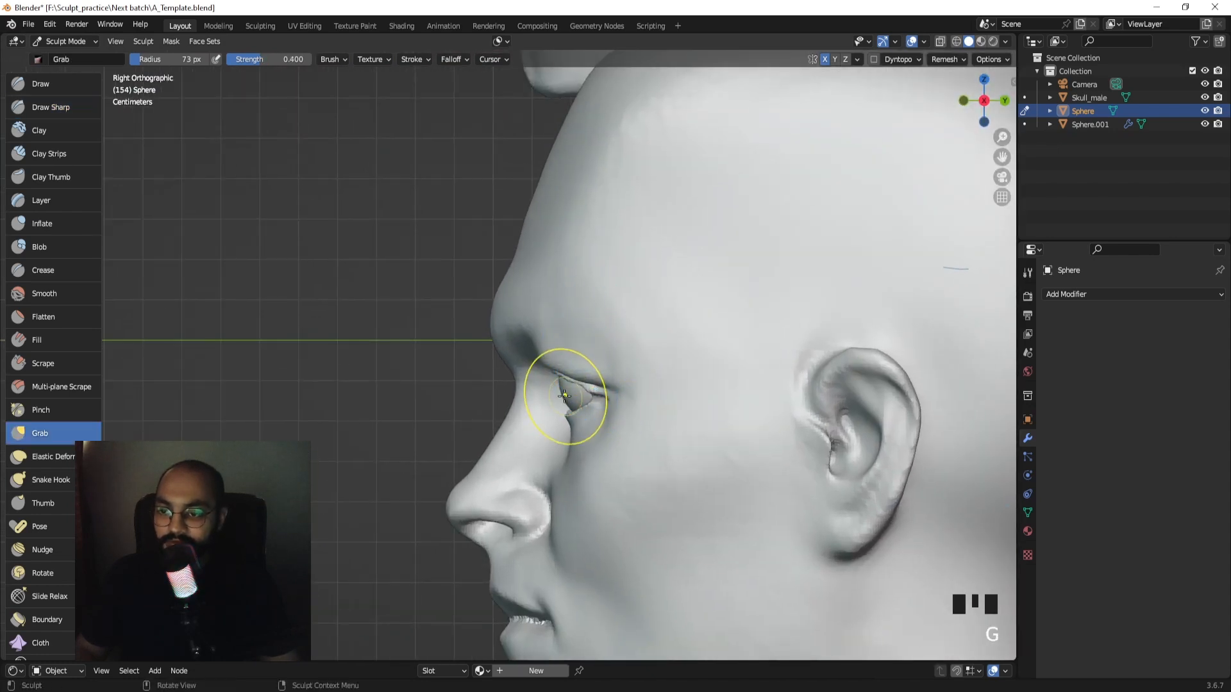
pyautogui.click(565, 395)
pyautogui.keyDown('ctrl'); pyautogui.moveTo(601, 320); pyautogui.dragTo(633, 390, button='middle'); pyautogui.keyUp('ctrl')
pyautogui.press('f')
pyautogui.click(639, 411)
# Reshape the outer part of the upper eyelid in profile with Grab at 67 px radius.
pyautogui.keyDown('ctrl'); pyautogui.moveTo(644, 314); pyautogui.dragTo(655, 385, button='middle'); pyautogui.keyUp('ctrl')
pyautogui.press('f')
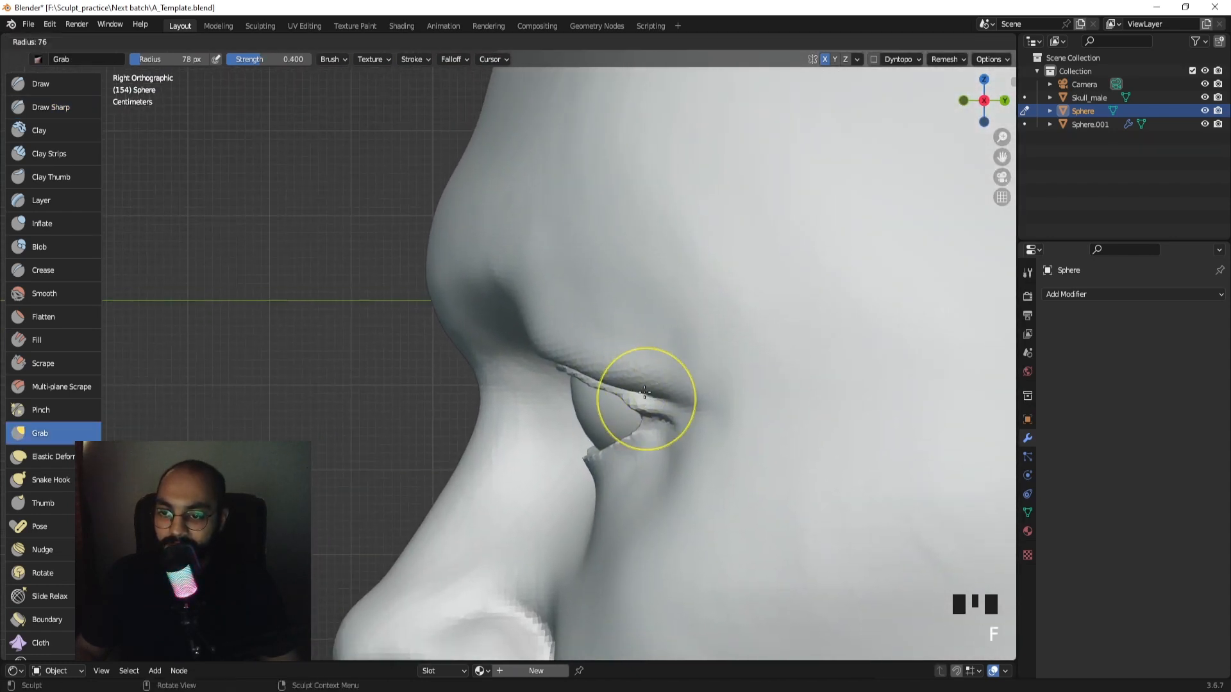
pyautogui.click(639, 402)
pyautogui.press('f')
pyautogui.click(618, 393)
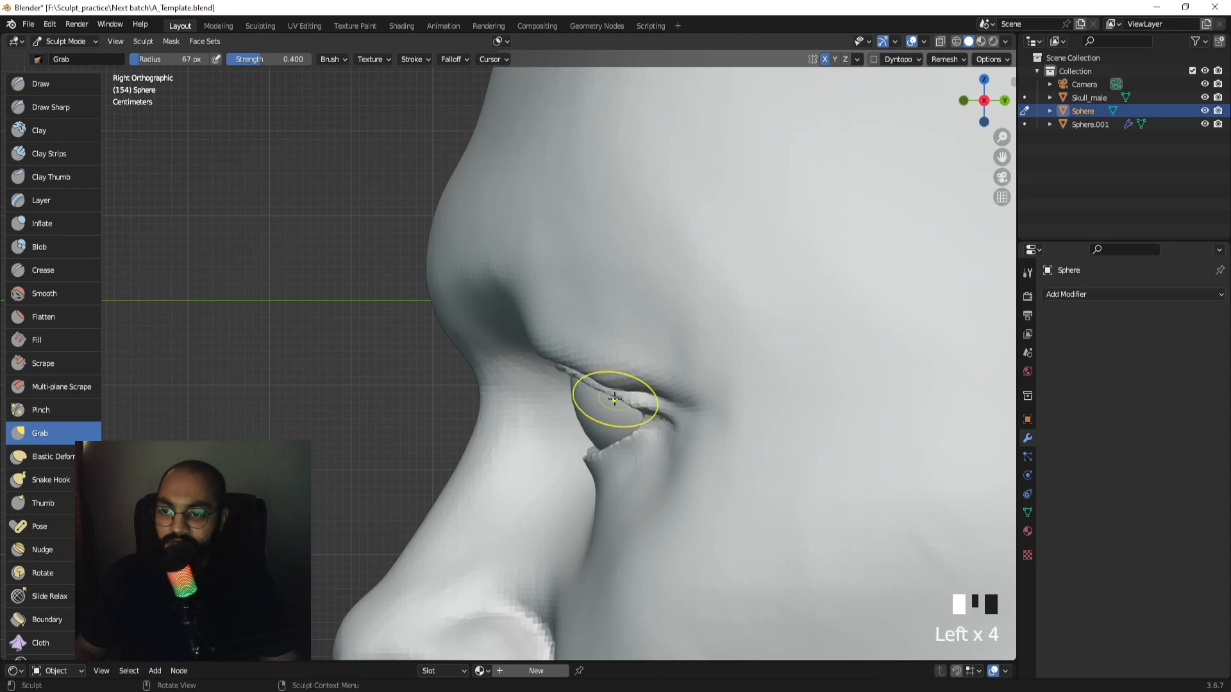
# Smooth the upper eyelid edge in profile and refine its slope with Grab at 90 px radius.
pyautogui.press('f')
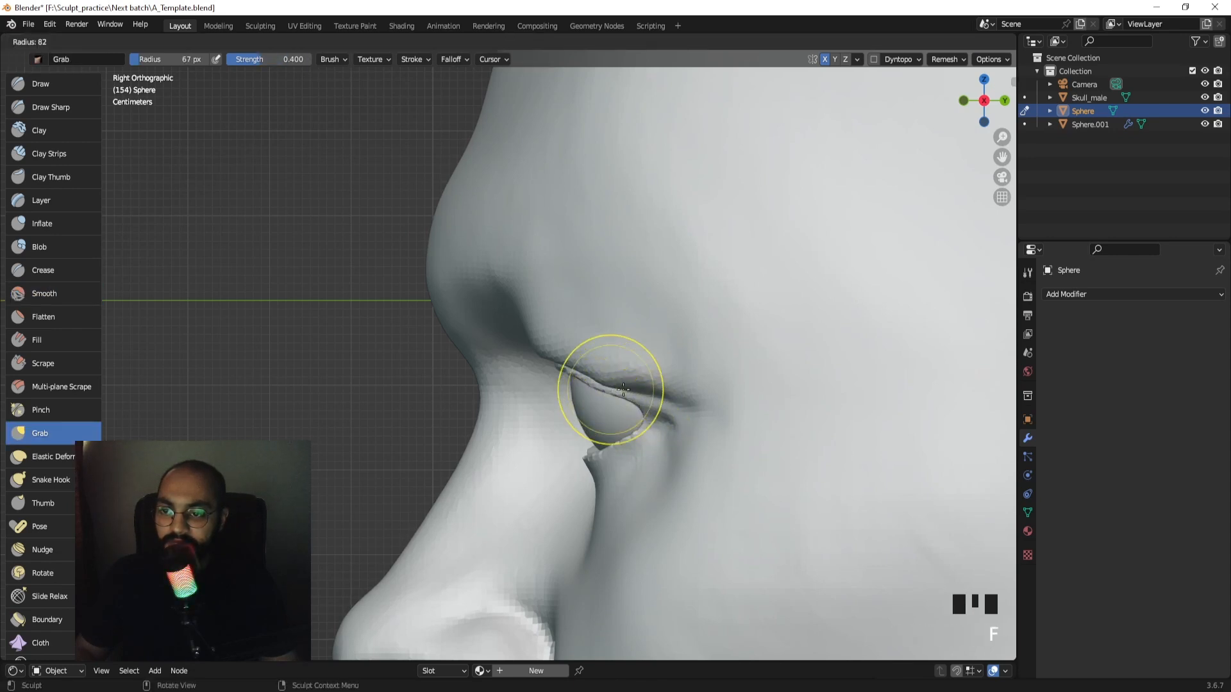
pyautogui.click(663, 390)
pyautogui.keyDown('shift'); pyautogui.moveTo(636, 392); pyautogui.dragTo(624, 389); pyautogui.keyUp('shift')
pyautogui.press('f')
pyautogui.click(611, 386)
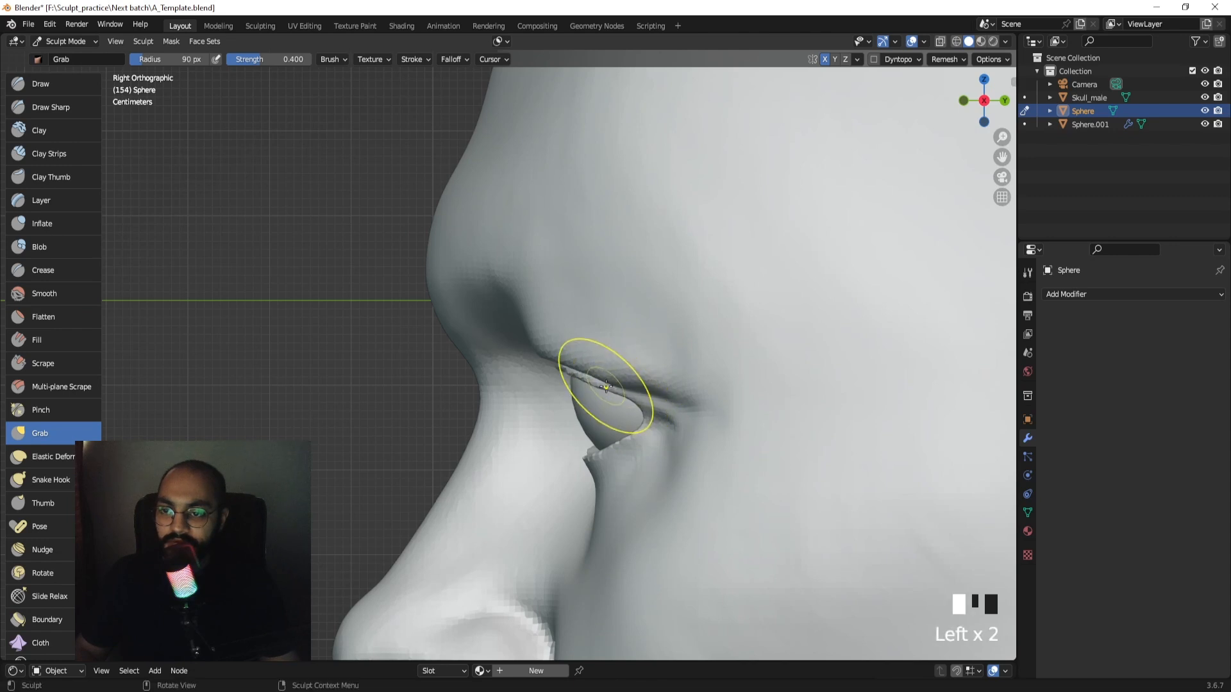
# Push the nose tip back toward the face in profile with Grab at 131 px radius.
pyautogui.keyDown('ctrl'); pyautogui.moveTo(596, 407); pyautogui.dragTo(533, 457, button='middle'); pyautogui.keyUp('ctrl')
pyautogui.keyDown('ctrl'); pyautogui.moveTo(531, 348); pyautogui.dragTo(540, 427, button='middle'); pyautogui.keyUp('ctrl')
pyautogui.keyDown('shift'); pyautogui.moveTo(545, 323); pyautogui.dragTo(573, 357, button='middle'); pyautogui.keyUp('shift')
pyautogui.moveTo(573, 356)
pyautogui.keyDown('ctrl'); pyautogui.mouseDown(button='middle')
pyautogui.moveTo(566, 316)
pyautogui.moveTo(530, 346)
pyautogui.moveTo(570, 268)
pyautogui.mouseUp(button='middle'); pyautogui.keyUp('ctrl')
pyautogui.press('f')
pyautogui.click(537, 361)
pyautogui.press('f')
pyautogui.click(519, 375)
pyautogui.press('f')
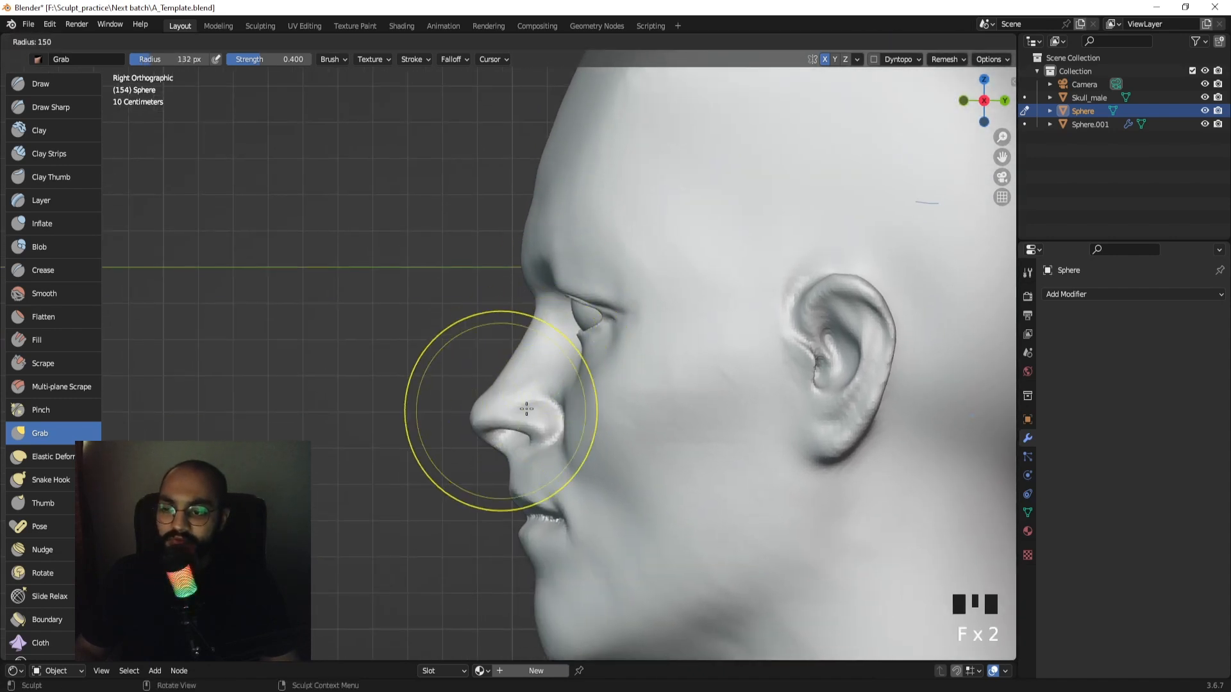
pyautogui.click(518, 421)
# Refine the lower nose bridge profile with Grab at 99 px radius and smooth it lightly.
pyautogui.press('f')
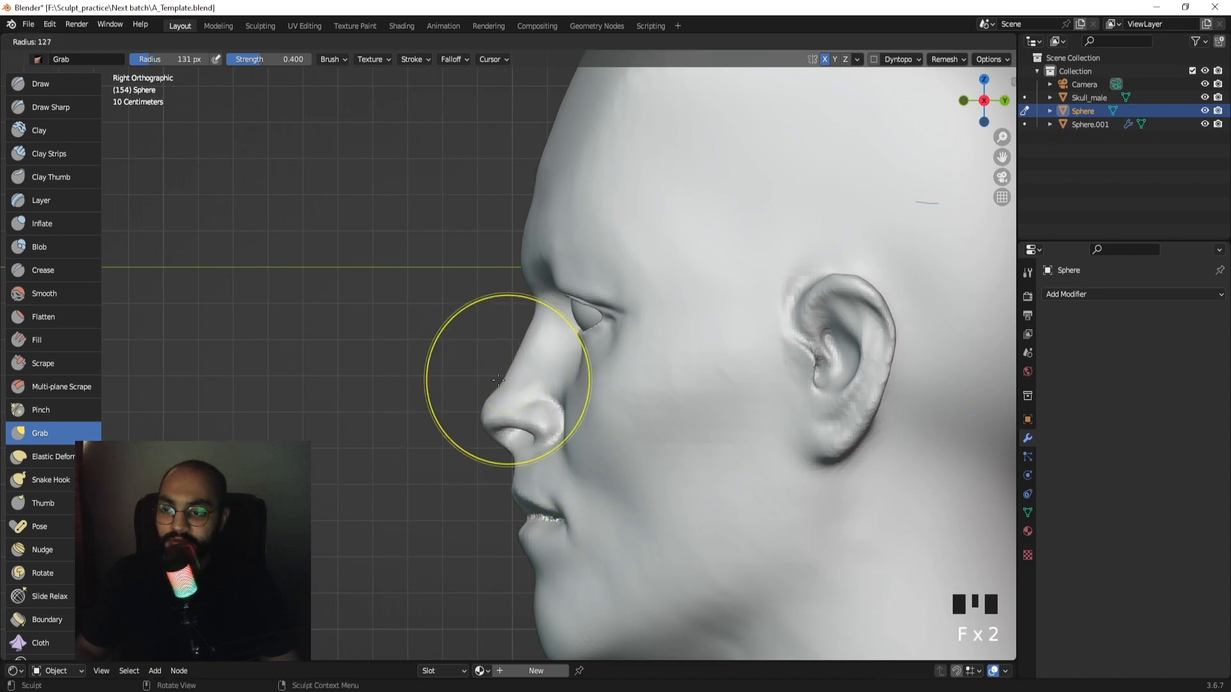
pyautogui.click(496, 375)
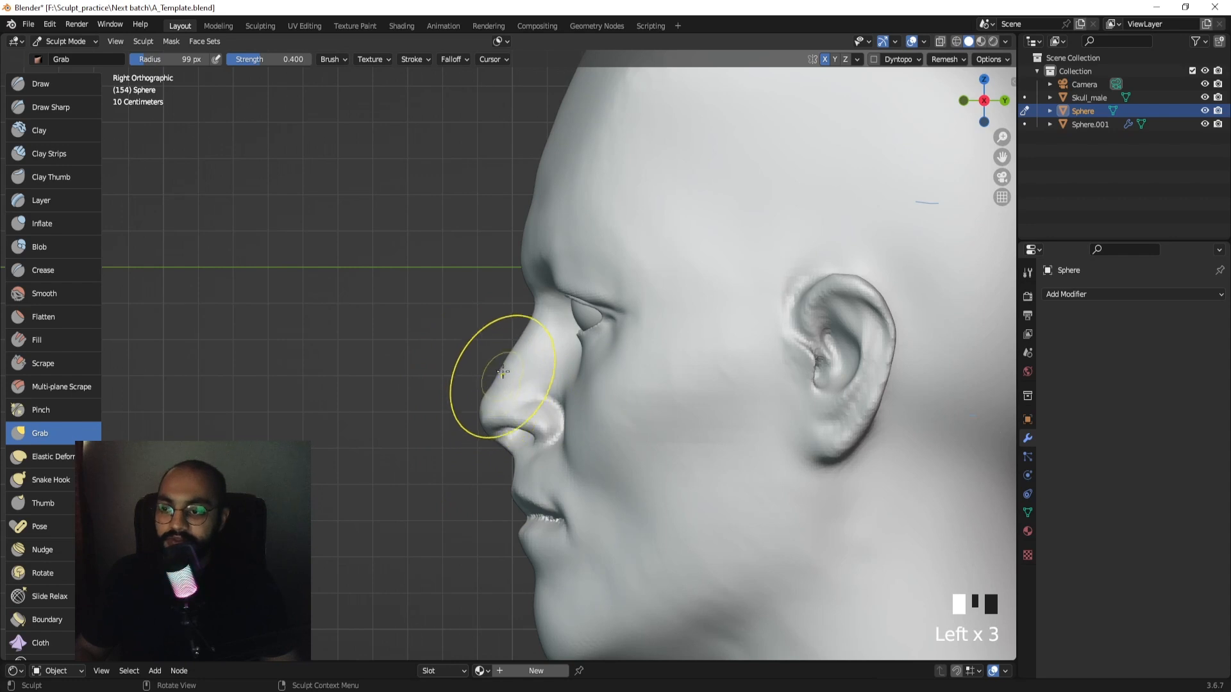
pyautogui.keyDown('shift'); pyautogui.click(504, 372); pyautogui.keyUp('shift')
pyautogui.press('f')
# Reshape the upper lip with Grab at 125 px radius and the base of the nose at 98 px.
pyautogui.moveTo(521, 421)
pyautogui.keyDown('ctrl'); pyautogui.mouseDown(button='middle')
pyautogui.moveTo(522, 385)
pyautogui.moveTo(541, 398)
pyautogui.moveTo(544, 384)
pyautogui.mouseUp(button='middle'); pyautogui.keyUp('ctrl')
pyautogui.press('f')
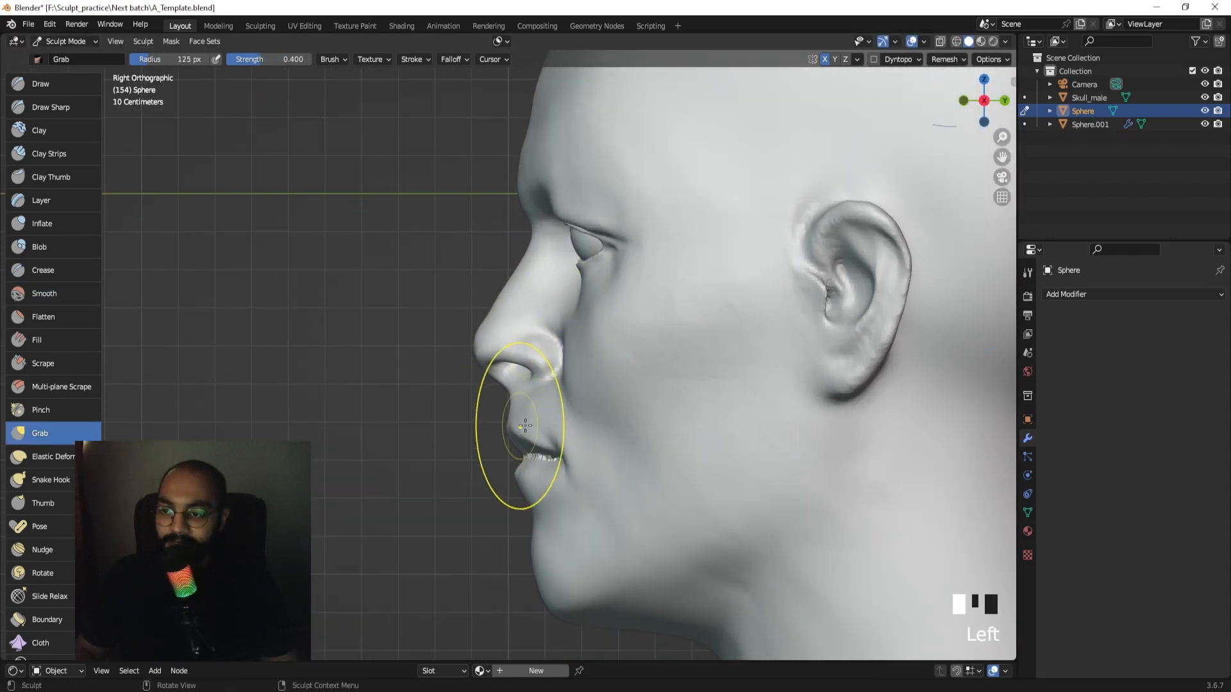
pyautogui.moveTo(525, 426)
pyautogui.keyDown('shift'); pyautogui.mouseDown(button='middle')
pyautogui.moveTo(527, 372)
pyautogui.moveTo(542, 357)
pyautogui.mouseUp(button='middle'); pyautogui.keyUp('shift')
pyautogui.press('f')
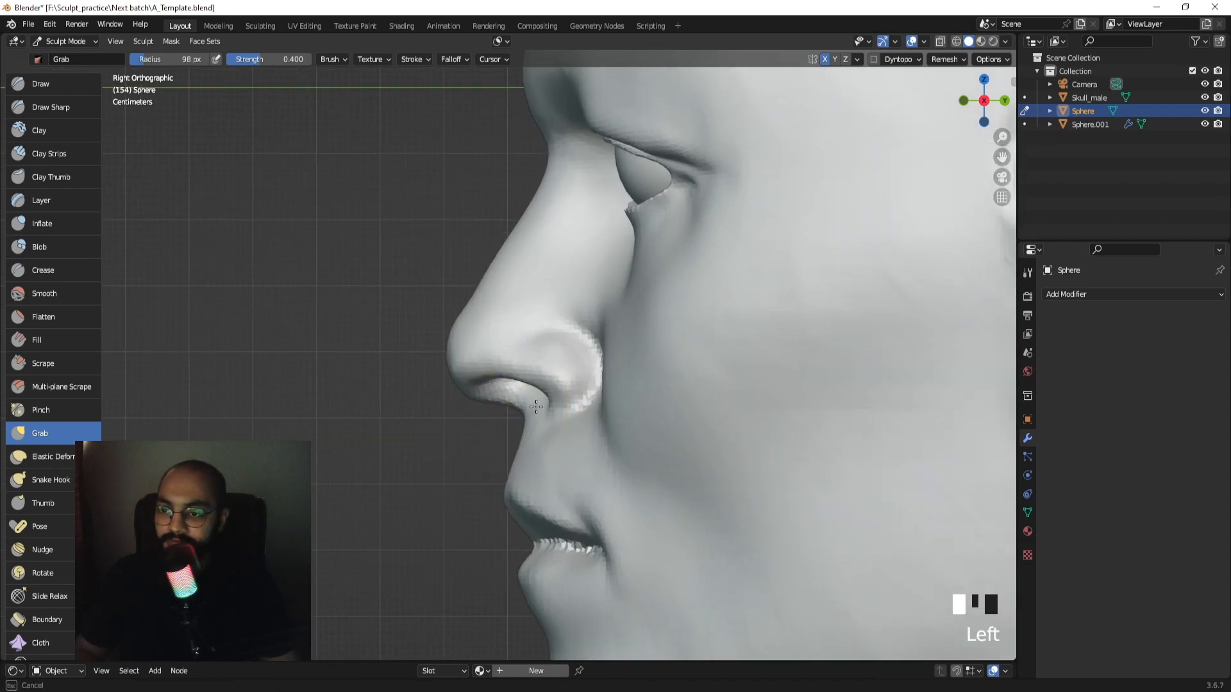
# Shape the underside of the nose tip and push the tip back with Grab at up to 204 px radius.
pyautogui.press('f')
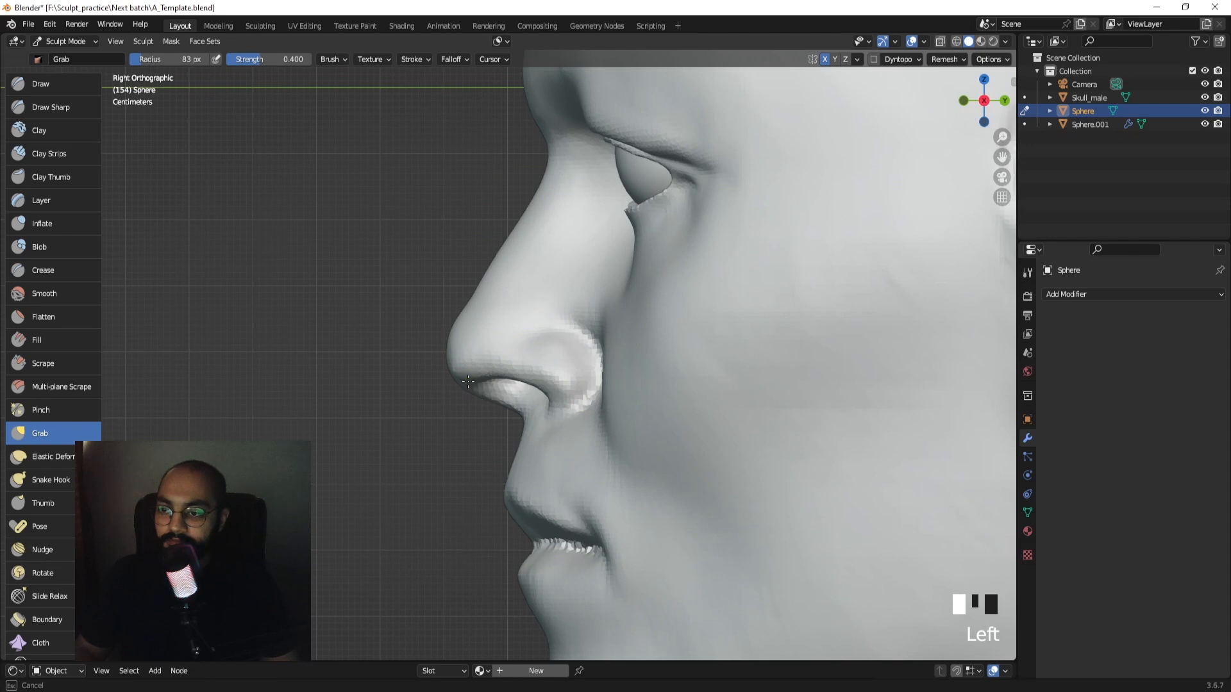
pyautogui.press('f')
pyautogui.click(457, 386)
pyautogui.moveTo(463, 398); pyautogui.dragTo(469, 403)
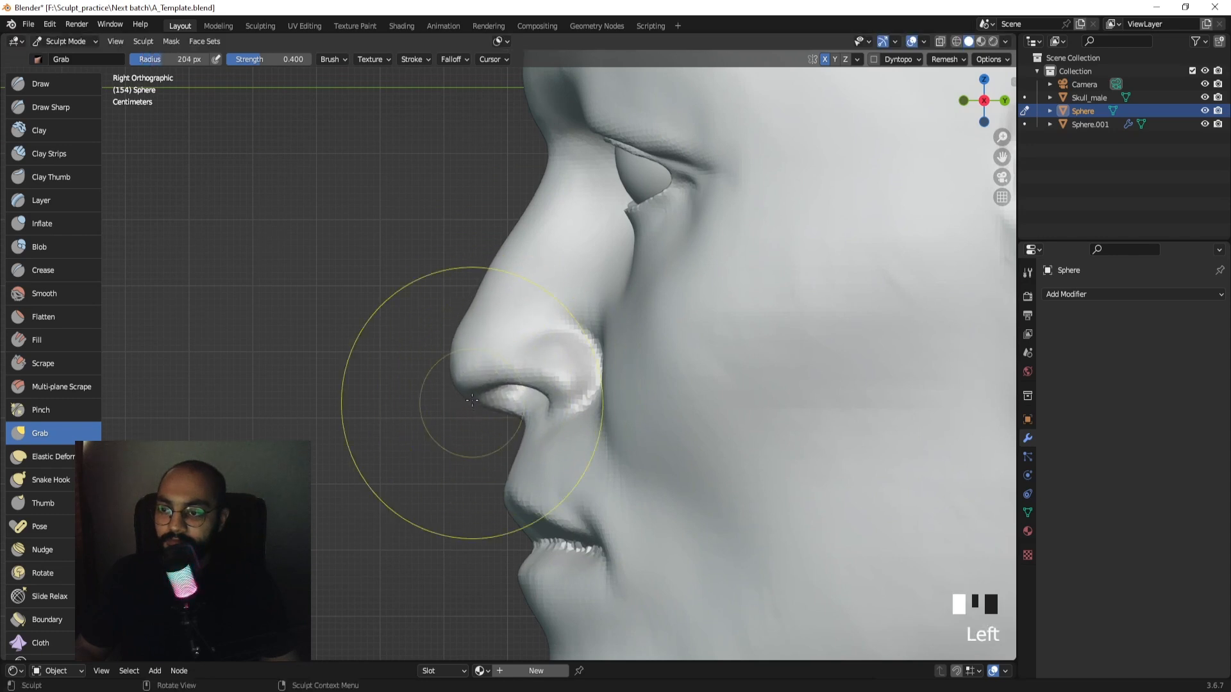
# Push the middle of the nose bridge inward in profile with Grab at 138 px radius.
pyautogui.keyDown('ctrl'); pyautogui.moveTo(472, 403); pyautogui.dragTo(480, 425, button='middle'); pyautogui.keyUp('ctrl')
pyautogui.press('f')
pyautogui.click(527, 290)
pyautogui.moveTo(511, 293); pyautogui.dragTo(523, 291)
pyautogui.keyDown('shift'); pyautogui.moveTo(539, 288); pyautogui.dragTo(535, 359, button='middle'); pyautogui.keyUp('shift')
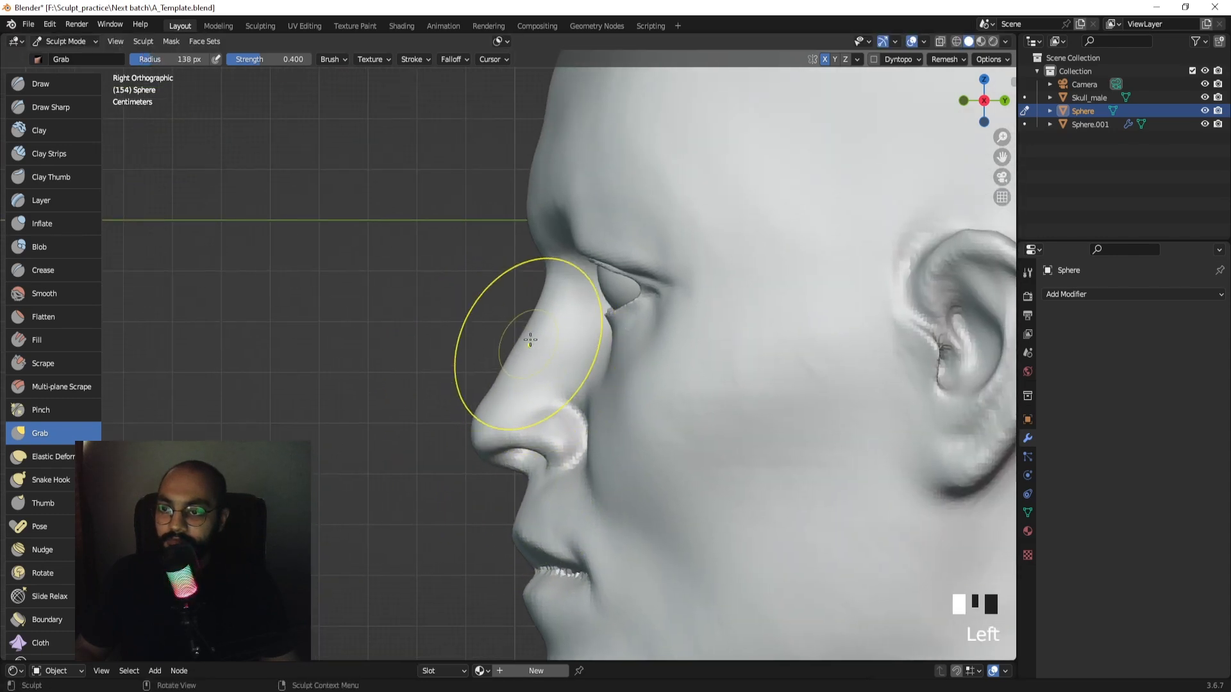
# Smooth the nose bridge lightly and carve the hollow below the cheekbone with Clay Strips at 92 px radius.
pyautogui.keyDown('shift'); pyautogui.moveTo(530, 340); pyautogui.dragTo(510, 346); pyautogui.keyUp('shift')
pyautogui.moveTo(510, 346)
pyautogui.mouseDown(button='middle')
pyautogui.moveTo(648, 371)
pyautogui.moveTo(520, 347)
pyautogui.moveTo(532, 434)
pyautogui.moveTo(555, 451)
pyautogui.moveTo(575, 403)
pyautogui.moveTo(562, 358)
pyautogui.moveTo(426, 254)
pyautogui.mouseUp(button='middle')
pyautogui.click(52, 107)
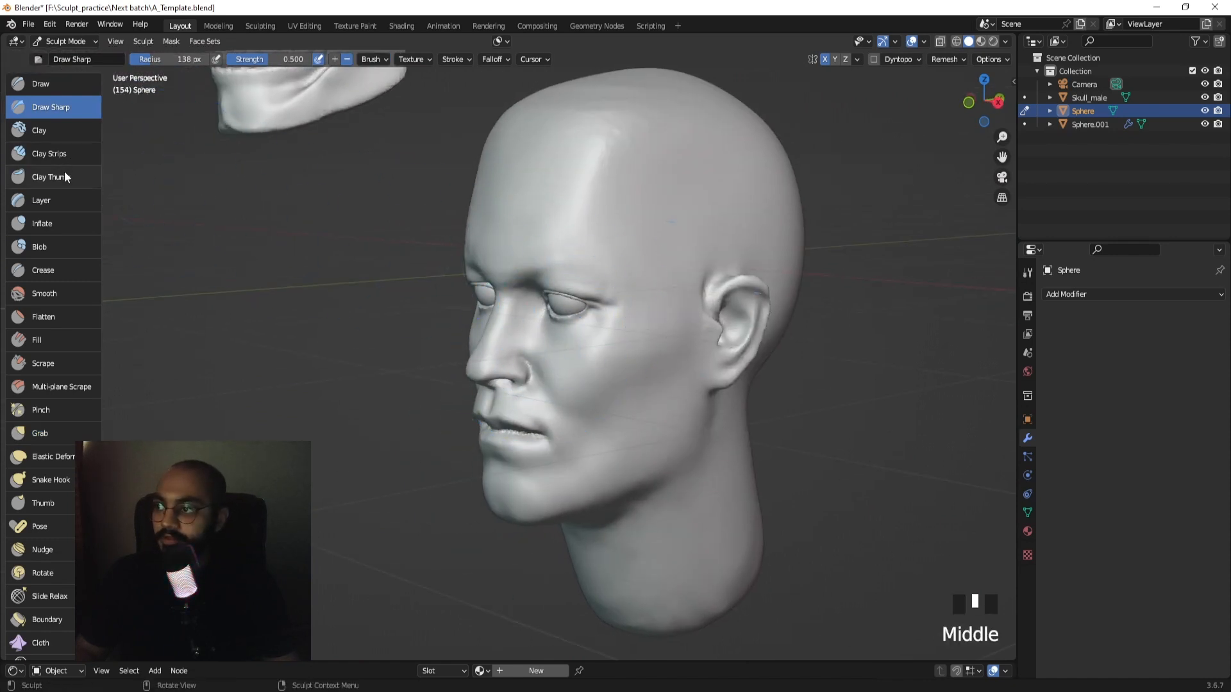
pyautogui.click(49, 154)
pyautogui.keyDown('shift'); pyautogui.moveTo(657, 371); pyautogui.dragTo(606, 340, button='middle'); pyautogui.keyUp('shift')
pyautogui.moveTo(563, 282); pyautogui.dragTo(543, 284, button='middle')
pyautogui.press('f')
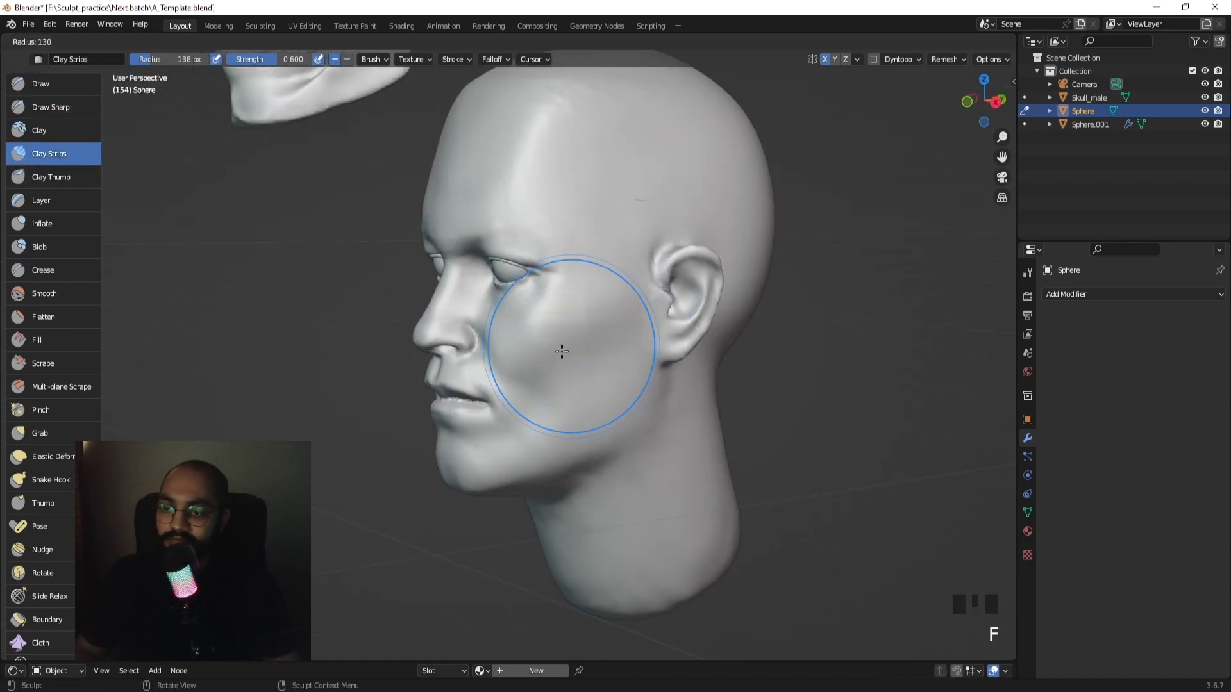
pyautogui.click(638, 348)
pyautogui.keyDown('ctrl'); pyautogui.moveTo(545, 378); pyautogui.dragTo(569, 374); pyautogui.keyUp('ctrl')
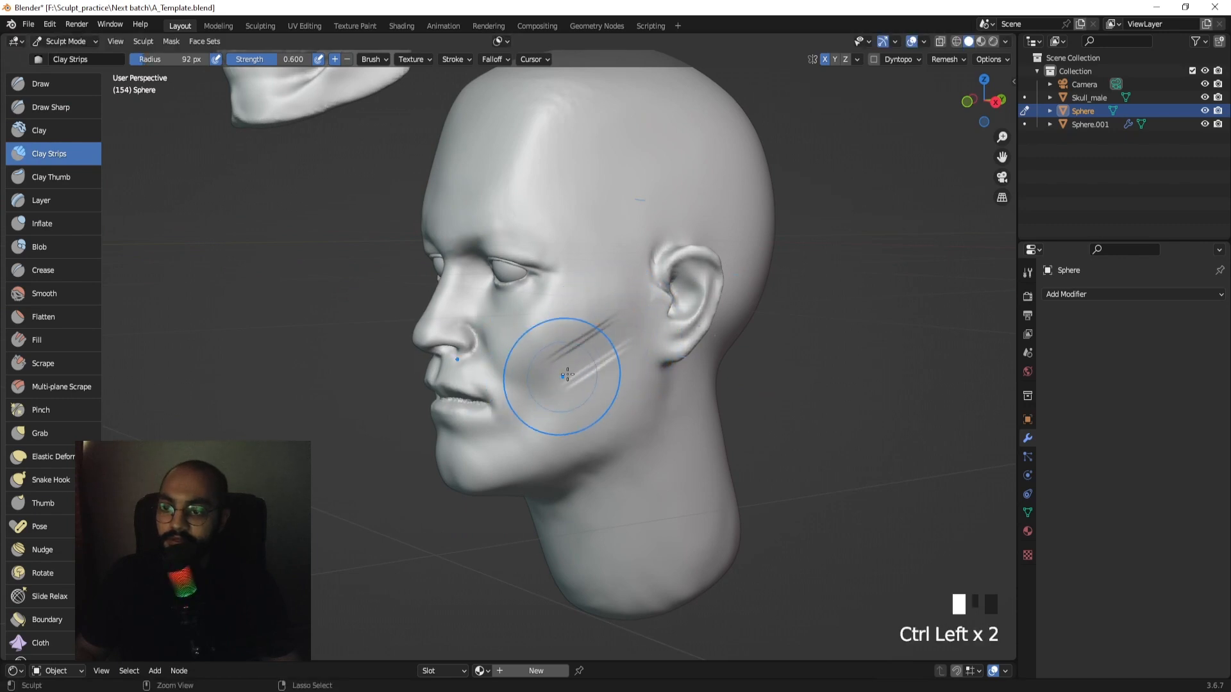
pyautogui.moveTo(596, 351); pyautogui.dragTo(570, 365, button='middle')
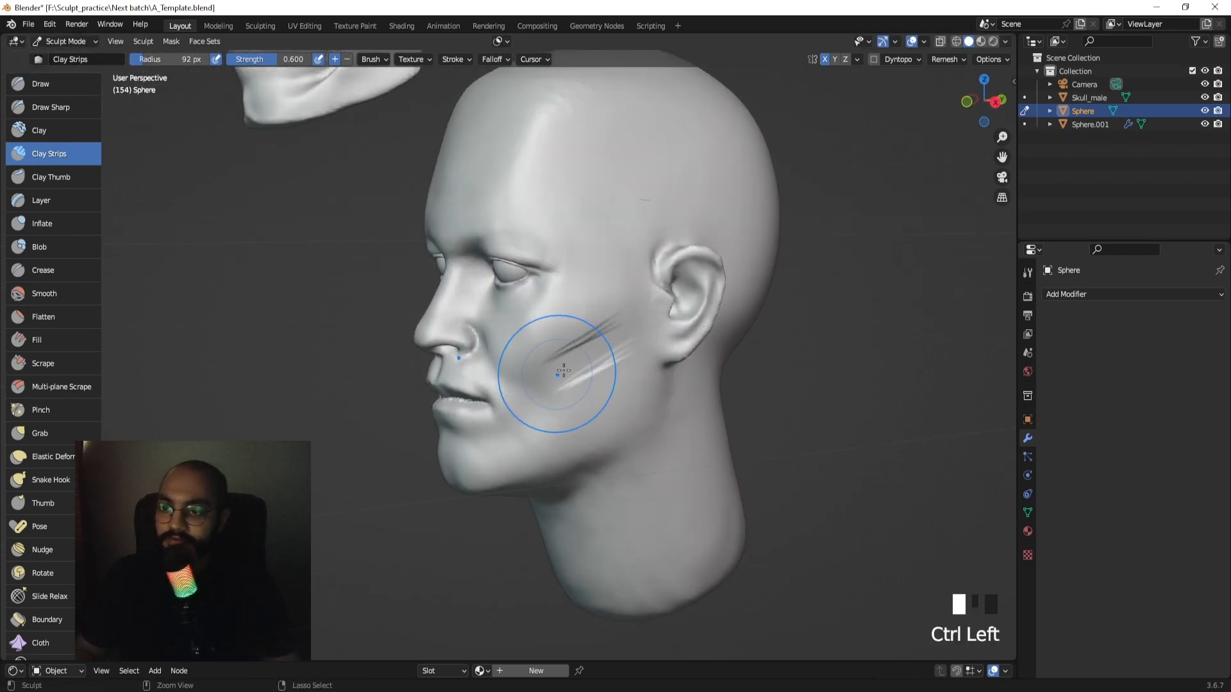
# Blend the carved strokes across the cheek hollow and jaw with Smooth at about 104 px radius.
pyautogui.moveTo(534, 429)
pyautogui.mouseDown(button='middle')
pyautogui.moveTo(609, 426)
pyautogui.moveTo(545, 448)
pyautogui.mouseUp(button='middle')
pyautogui.keyDown('shift'); pyautogui.moveTo(545, 451); pyautogui.dragTo(553, 453); pyautogui.keyUp('shift')
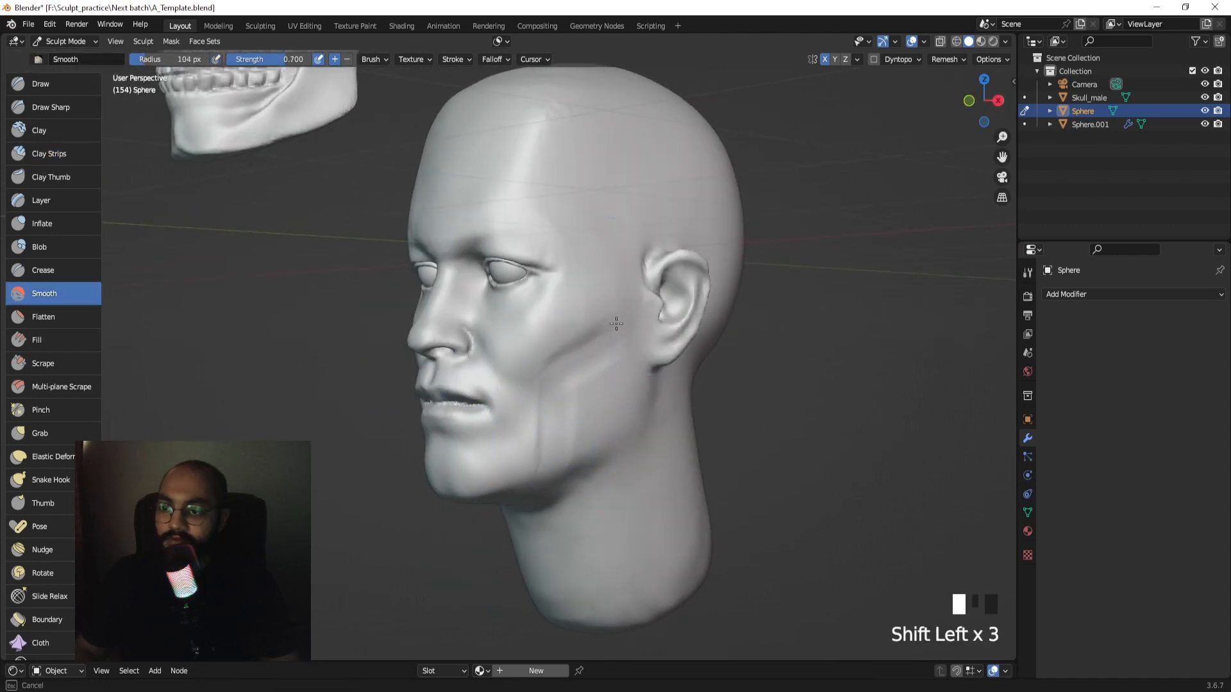
pyautogui.moveTo(573, 412)
pyautogui.mouseDown(button='middle')
pyautogui.moveTo(629, 423)
pyautogui.moveTo(610, 440)
pyautogui.moveTo(532, 414)
pyautogui.moveTo(577, 398)
pyautogui.moveTo(577, 346)
pyautogui.moveTo(503, 443)
pyautogui.mouseUp(button='middle')
pyautogui.press('f')
pyautogui.moveTo(504, 443)
pyautogui.keyDown('shift'); pyautogui.mouseDown()
pyautogui.moveTo(469, 418)
pyautogui.moveTo(473, 429)
pyautogui.mouseUp(); pyautogui.keyUp('shift')
pyautogui.moveTo(535, 455); pyautogui.dragTo(476, 473, button='middle')
pyautogui.scroll(-2, 513, 443)
pyautogui.moveTo(557, 398)
pyautogui.mouseDown(button='middle')
pyautogui.moveTo(563, 432)
pyautogui.moveTo(513, 423)
pyautogui.mouseUp(button='middle')
pyautogui.moveTo(574, 410)
pyautogui.keyDown('shift'); pyautogui.mouseDown(button='middle')
pyautogui.moveTo(577, 448)
pyautogui.moveTo(626, 430)
pyautogui.moveTo(567, 394)
pyautogui.moveTo(577, 357)
pyautogui.moveTo(465, 458)
pyautogui.moveTo(443, 454)
pyautogui.mouseUp(button='middle'); pyautogui.keyUp('shift')
# Reshape the jawline and its underside with Grab at 141 px radius and smooth the side of the chin.
pyautogui.press('KP_1')
pyautogui.press('g')
pyautogui.press('f')
pyautogui.click(523, 453)
pyautogui.moveTo(647, 459); pyautogui.dragTo(596, 461, button='middle')
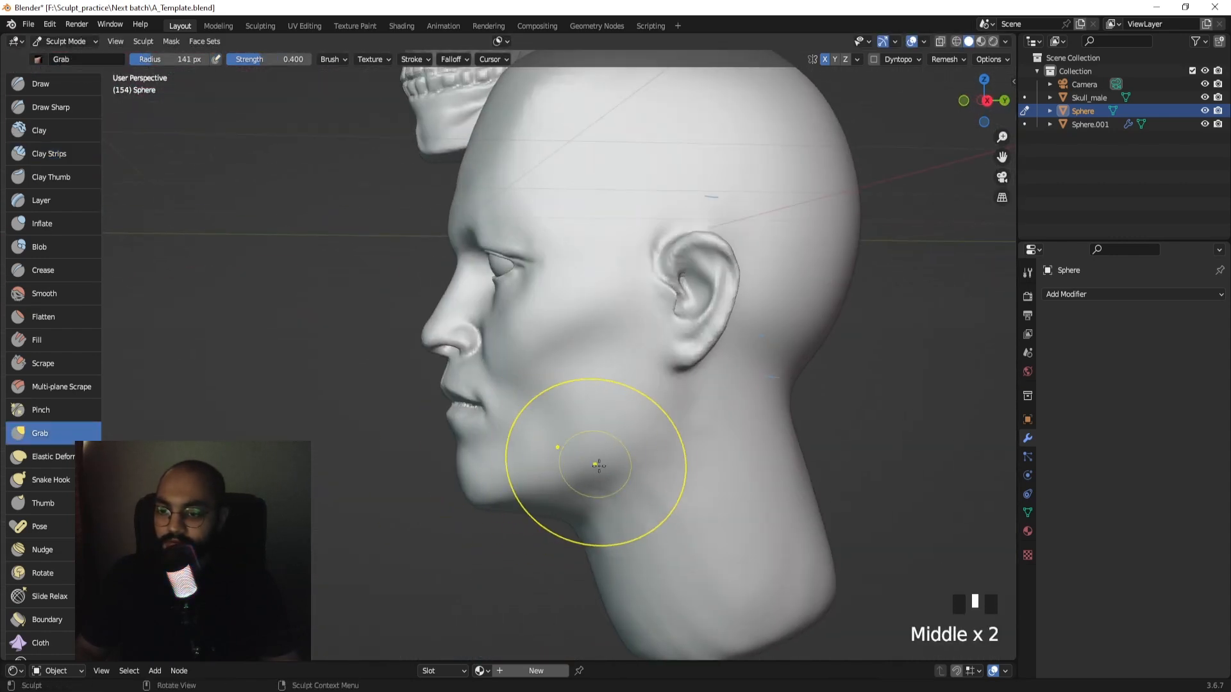
pyautogui.moveTo(619, 458); pyautogui.dragTo(627, 457)
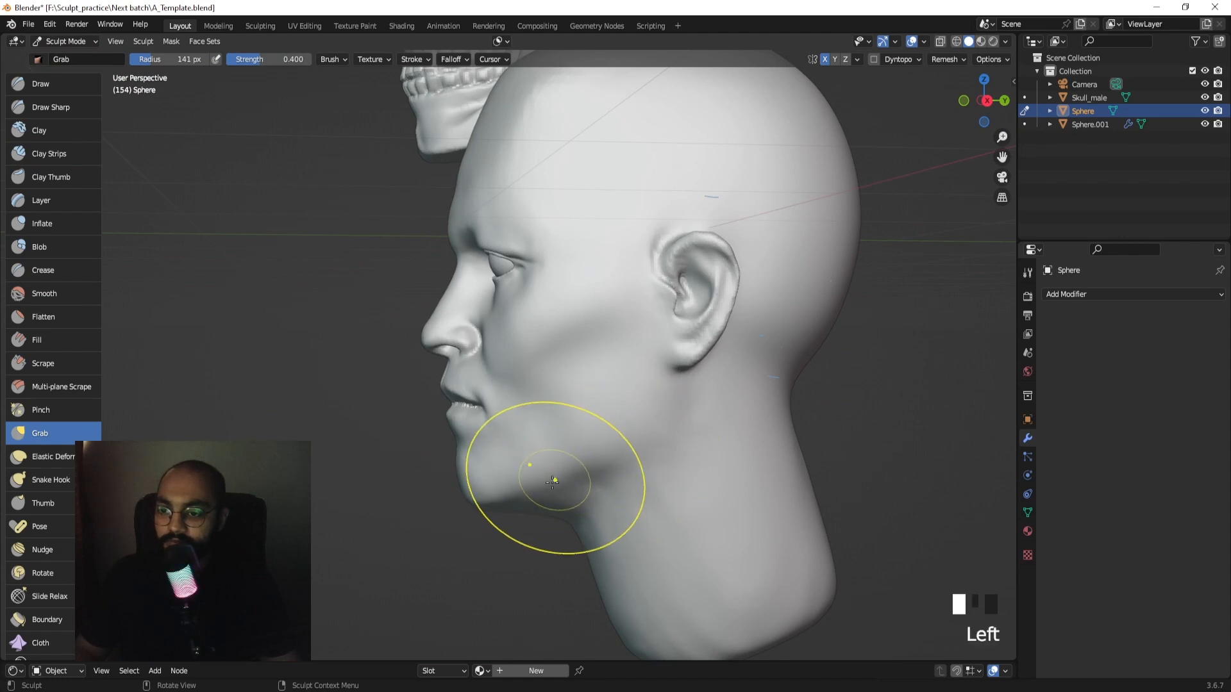
pyautogui.moveTo(565, 467); pyautogui.dragTo(555, 491, button='middle')
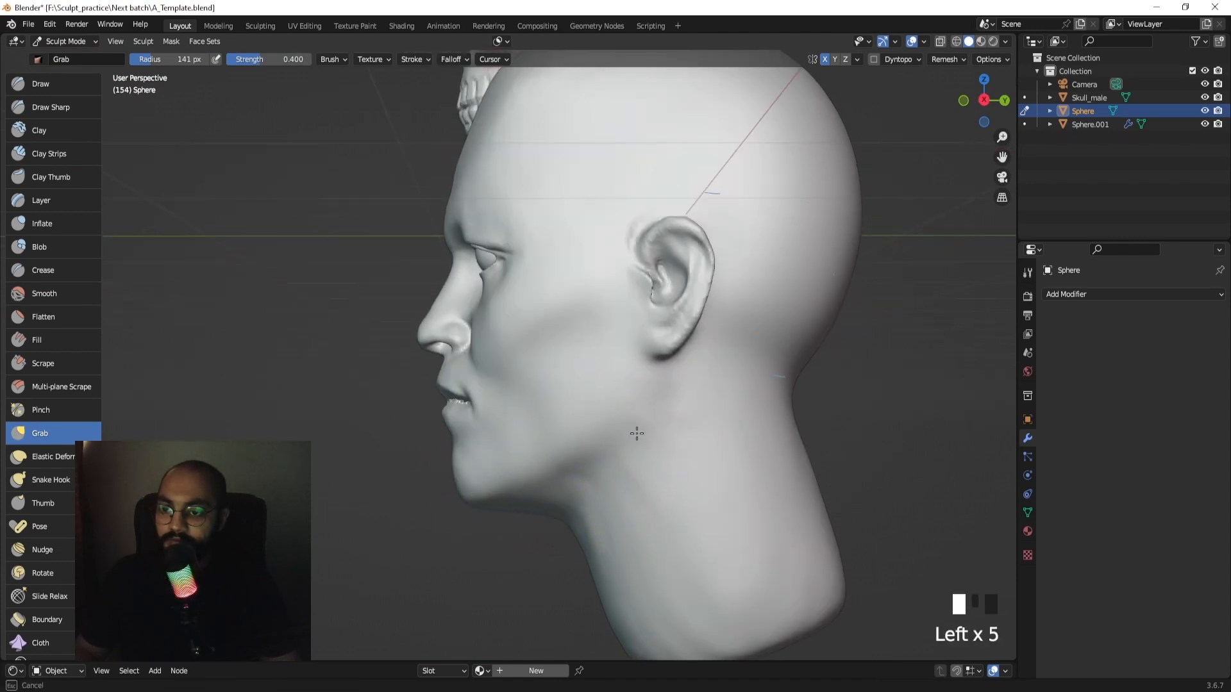
pyautogui.moveTo(545, 467)
pyautogui.mouseDown(button='middle')
pyautogui.moveTo(595, 497)
pyautogui.moveTo(538, 470)
pyautogui.mouseUp(button='middle')
pyautogui.keyDown('shift'); pyautogui.moveTo(485, 467); pyautogui.dragTo(472, 453); pyautogui.keyUp('shift')
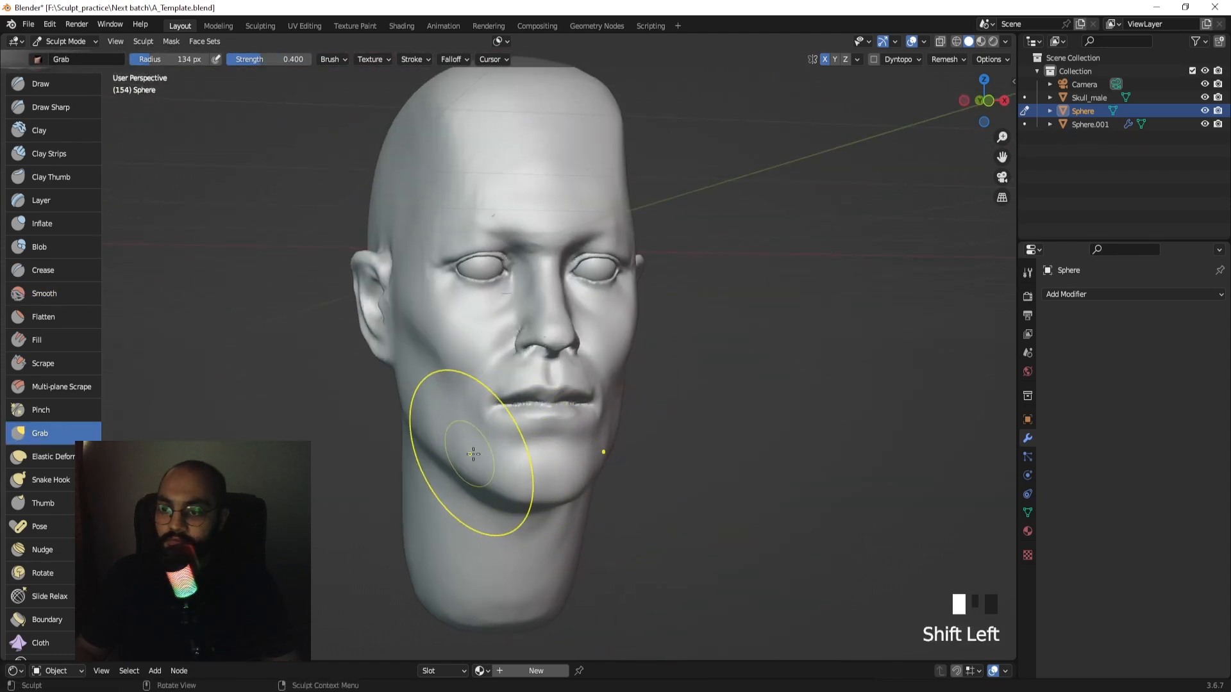
pyautogui.moveTo(553, 459)
pyautogui.keyDown('shift'); pyautogui.mouseDown(button='middle')
pyautogui.moveTo(522, 425)
pyautogui.moveTo(561, 405)
pyautogui.mouseUp(button='middle'); pyautogui.keyUp('shift')
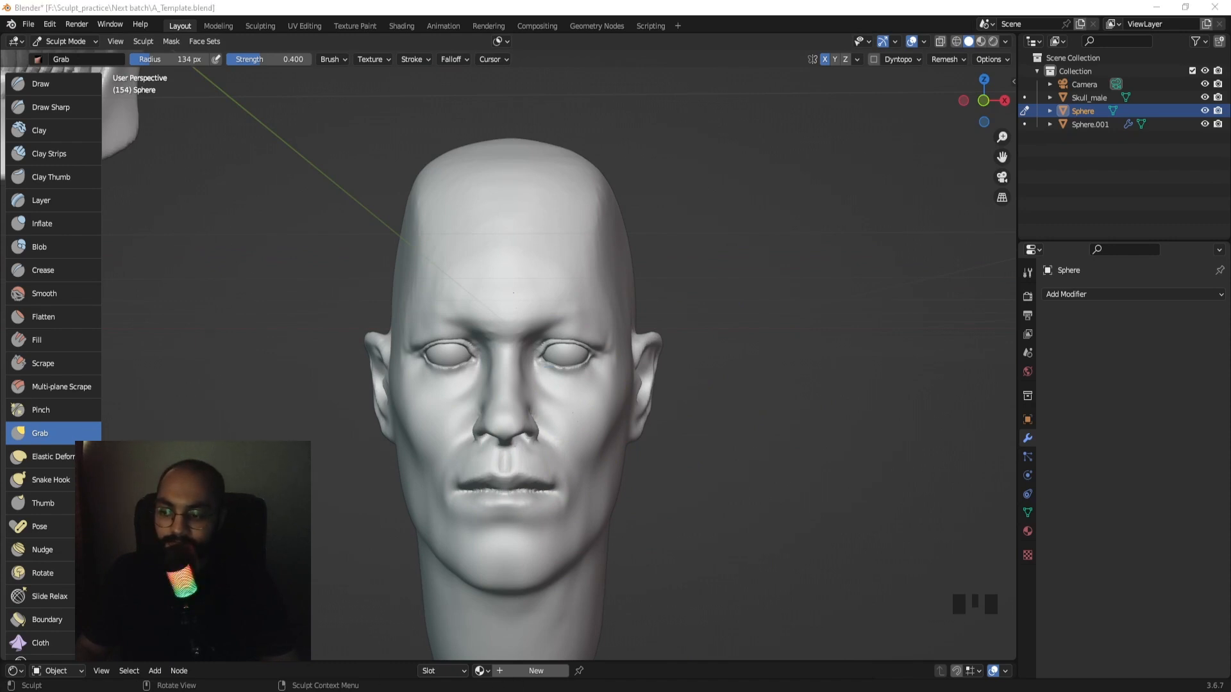
# Adjust the rear contour of the ear with Grab at about 183 px radius.
pyautogui.moveTo(676, 418); pyautogui.dragTo(646, 387, button='middle')
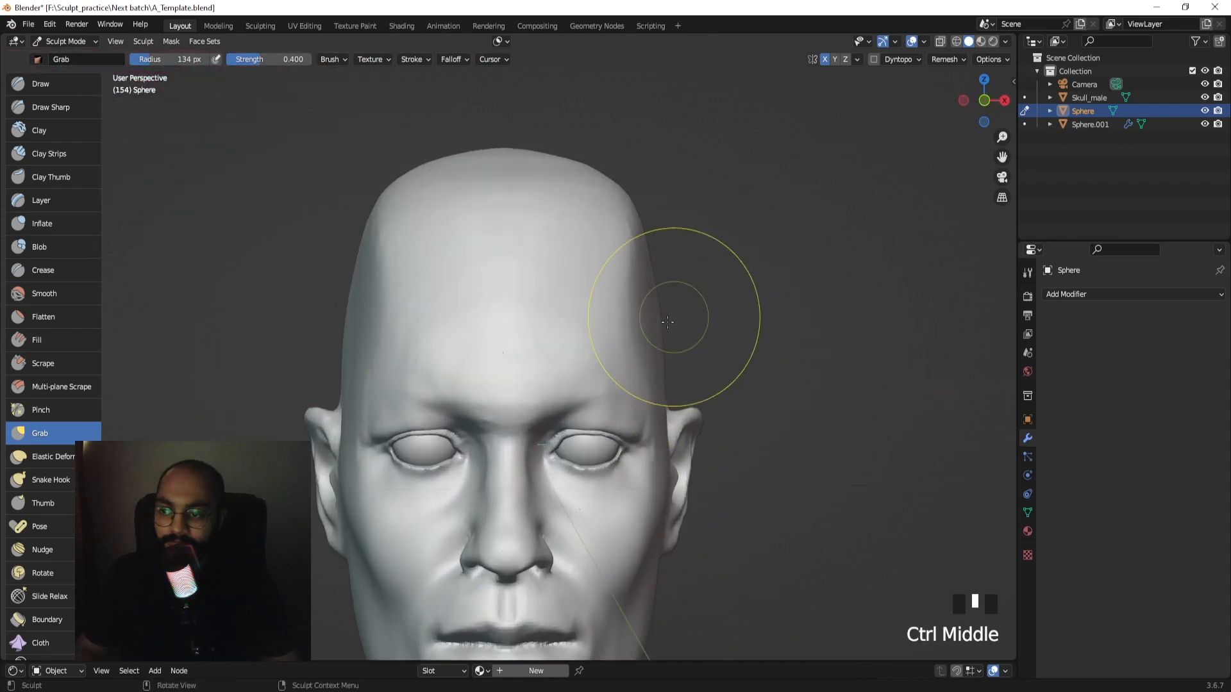
pyautogui.moveTo(667, 323)
pyautogui.keyDown('ctrl'); pyautogui.mouseDown(button='middle')
pyautogui.moveTo(664, 440)
pyautogui.moveTo(643, 440)
pyautogui.moveTo(616, 411)
pyautogui.moveTo(615, 380)
pyautogui.moveTo(651, 402)
pyautogui.moveTo(618, 406)
pyautogui.moveTo(651, 401)
pyautogui.mouseUp(button='middle'); pyautogui.keyUp('ctrl')
pyautogui.press('f')
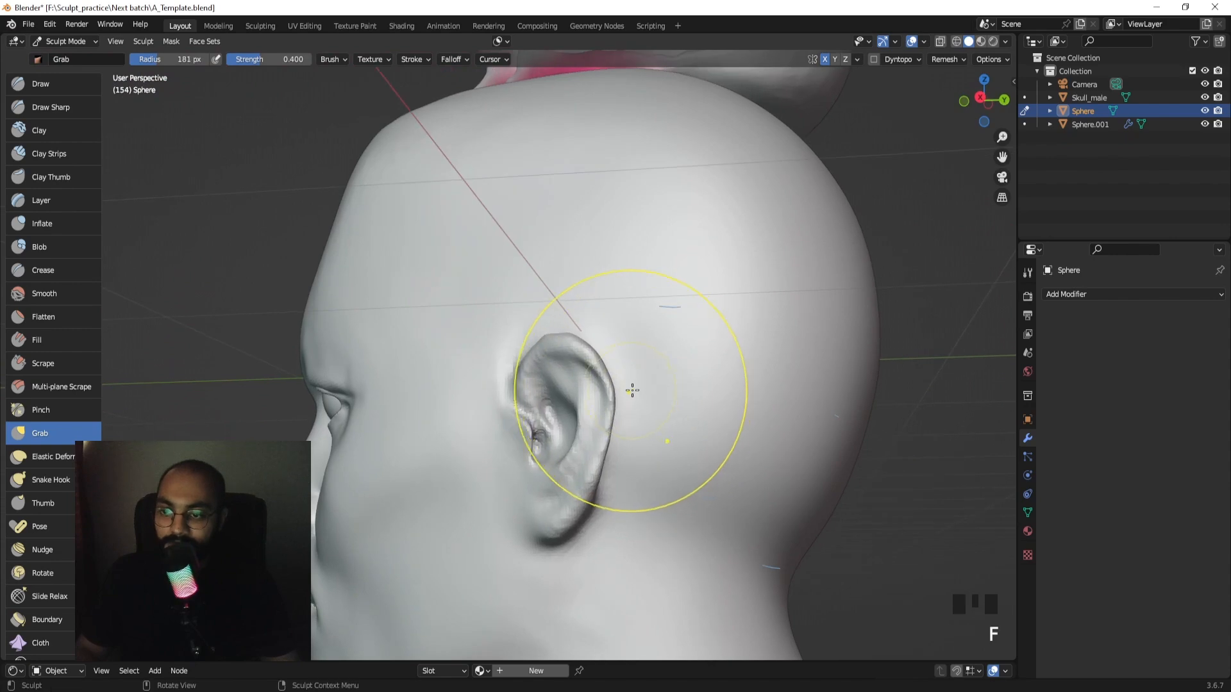
pyautogui.moveTo(632, 391); pyautogui.dragTo(636, 398)
pyautogui.moveTo(631, 399); pyautogui.dragTo(645, 406, button='middle')
pyautogui.moveTo(649, 409); pyautogui.dragTo(657, 409)
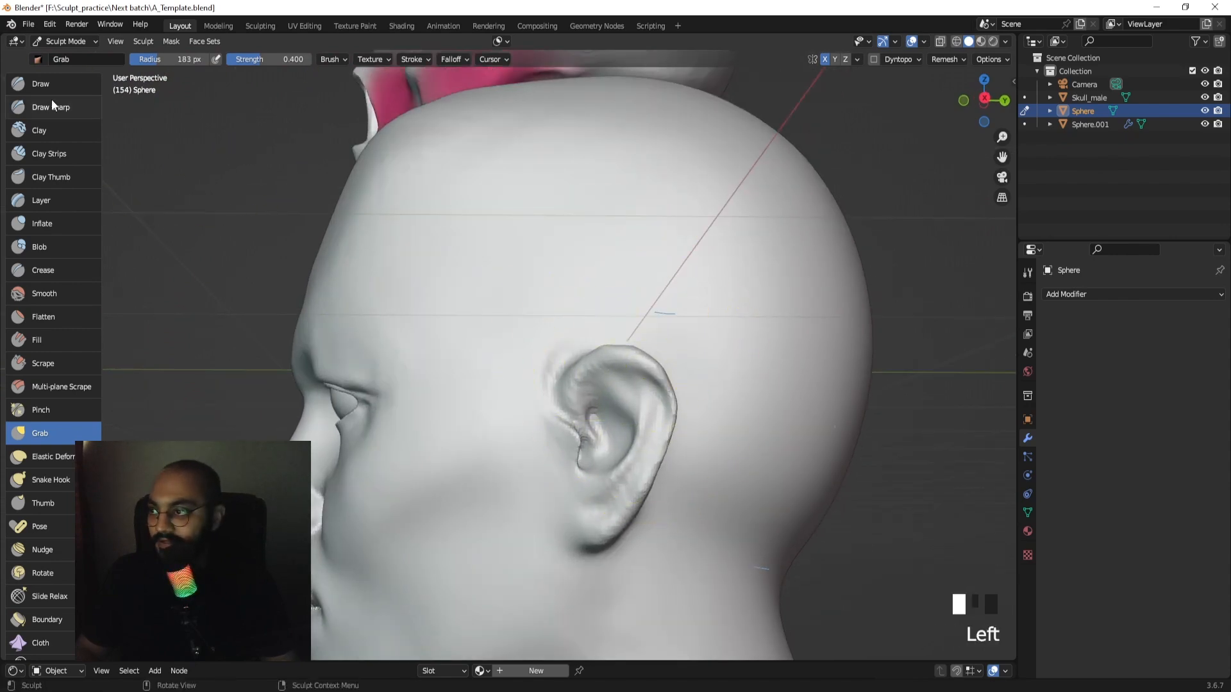
# Carve the recess inside the upper front of the ear with Draw Sharp at 72 px radius.
pyautogui.click(53, 107)
pyautogui.moveTo(603, 394)
pyautogui.mouseDown(button='middle')
pyautogui.moveTo(625, 324)
pyautogui.moveTo(599, 410)
pyautogui.mouseUp(button='middle')
pyautogui.moveTo(600, 410); pyautogui.dragTo(582, 412, button='middle')
pyautogui.press('f')
pyautogui.click(559, 413)
pyautogui.moveTo(486, 421)
pyautogui.keyDown('ctrl'); pyautogui.mouseDown(button='middle')
pyautogui.moveTo(481, 401)
pyautogui.moveTo(389, 482)
pyautogui.moveTo(500, 418)
pyautogui.moveTo(453, 432)
pyautogui.mouseUp(button='middle'); pyautogui.keyUp('ctrl')
pyautogui.press('f')
pyautogui.click(483, 413)
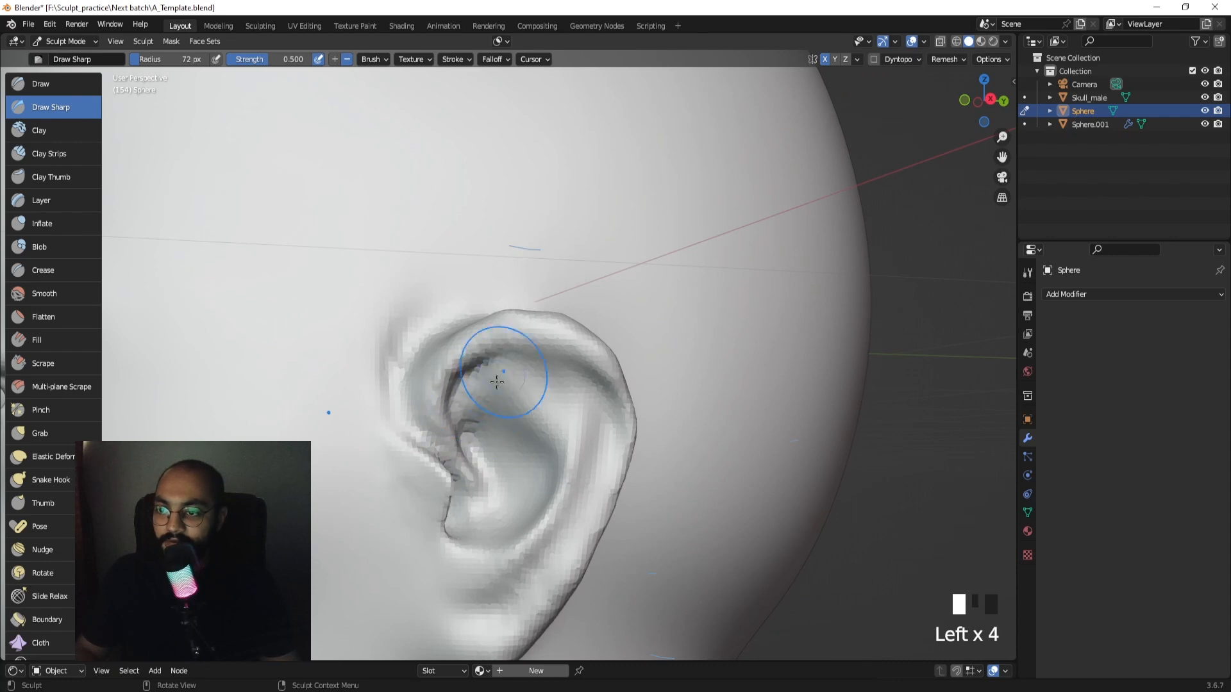
# Deepen the crease beneath the front curve of the ear's outer rim with Draw Sharp.
pyautogui.keyDown('ctrl'); pyautogui.moveTo(544, 376); pyautogui.dragTo(545, 410, button='middle'); pyautogui.keyUp('ctrl')
pyautogui.moveTo(545, 410)
pyautogui.mouseDown(button='middle')
pyautogui.moveTo(591, 431)
pyautogui.moveTo(557, 386)
pyautogui.moveTo(523, 381)
pyautogui.mouseUp(button='middle')
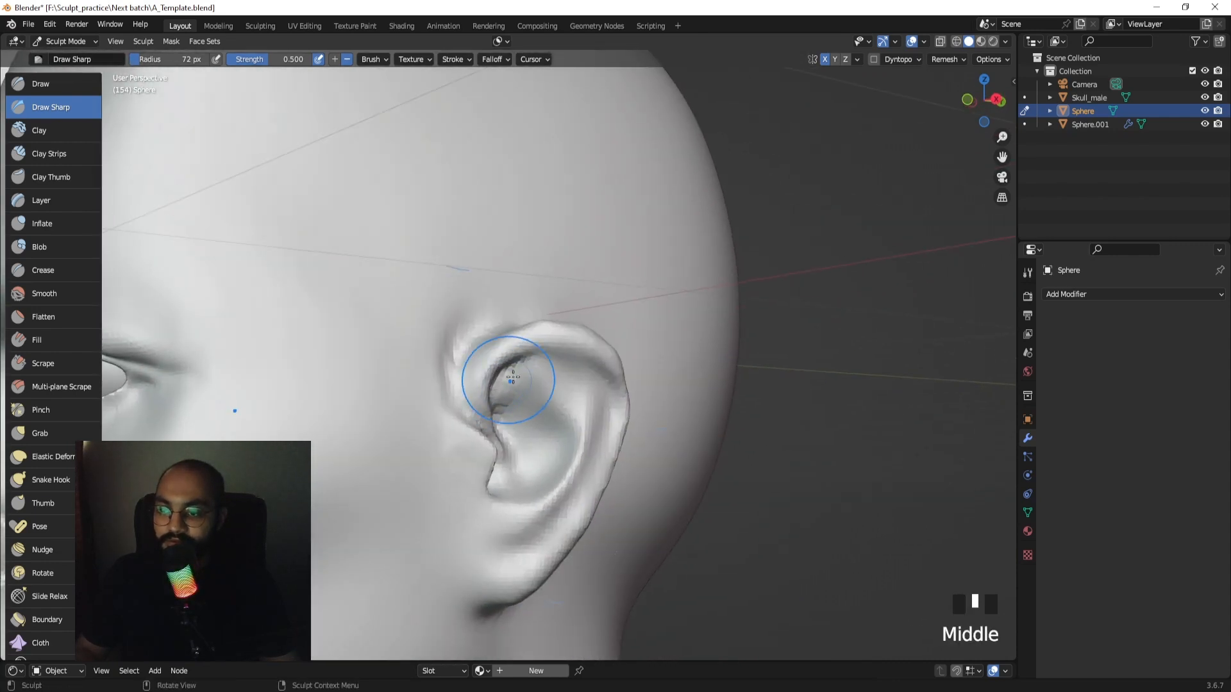
pyautogui.moveTo(508, 377); pyautogui.dragTo(496, 392)
pyautogui.moveTo(516, 364); pyautogui.dragTo(498, 393)
pyautogui.keyDown('ctrl'); pyautogui.moveTo(500, 406); pyautogui.dragTo(503, 386, button='middle'); pyautogui.keyUp('ctrl')
pyautogui.moveTo(503, 386); pyautogui.dragTo(486, 387, button='middle')
pyautogui.moveTo(485, 393); pyautogui.dragTo(478, 416)
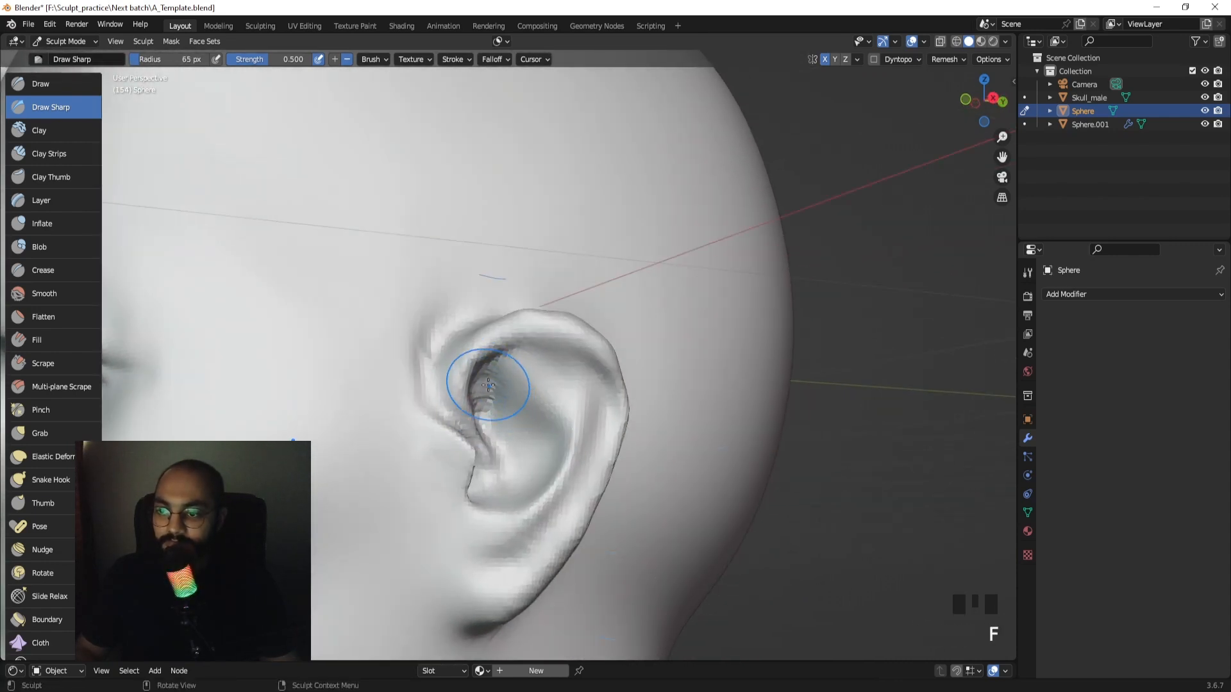
# Cut a groove beneath the top of the ear's outer rim with Draw Sharp at 65 px radius.
pyautogui.moveTo(531, 346); pyautogui.dragTo(543, 346)
pyautogui.moveTo(520, 349); pyautogui.dragTo(555, 352)
pyautogui.moveTo(557, 368); pyautogui.dragTo(593, 364, button='middle')
pyautogui.press('f')
pyautogui.click(586, 357)
pyautogui.moveTo(580, 345); pyautogui.dragTo(631, 378)
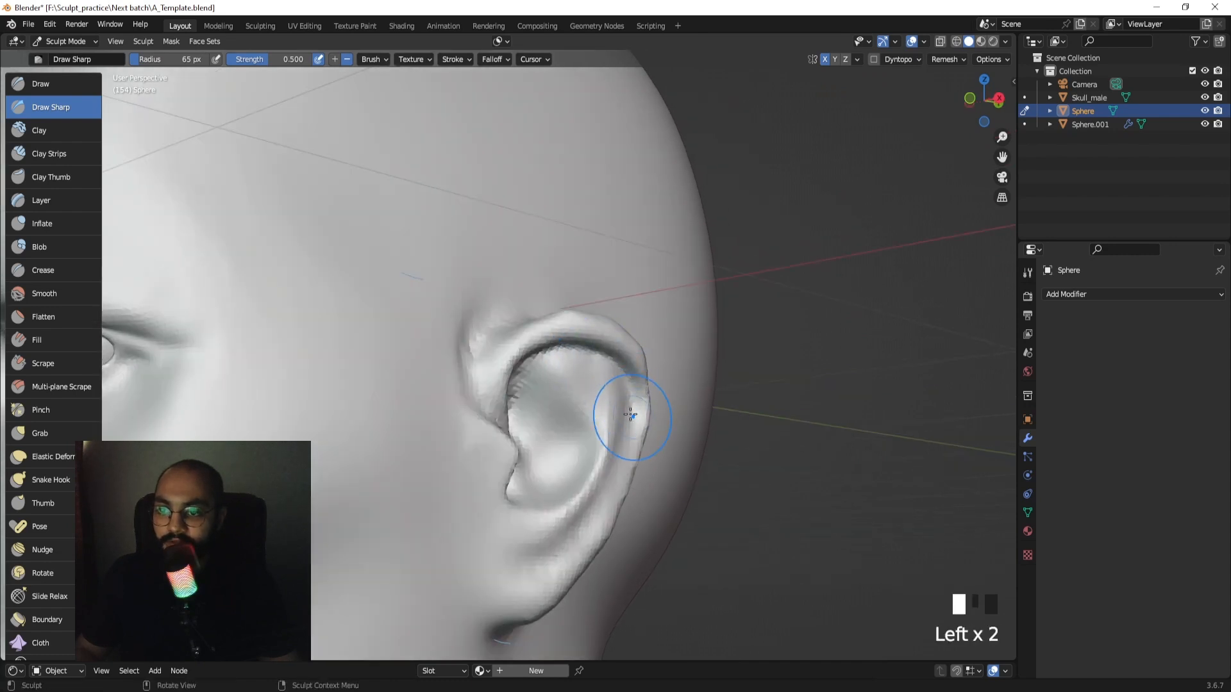
# Extend the groove along the ear's rear rim down to the lobe with Draw Sharp at 65 px radius.
pyautogui.moveTo(599, 503); pyautogui.dragTo(567, 551)
pyautogui.moveTo(580, 523); pyautogui.dragTo(536, 573)
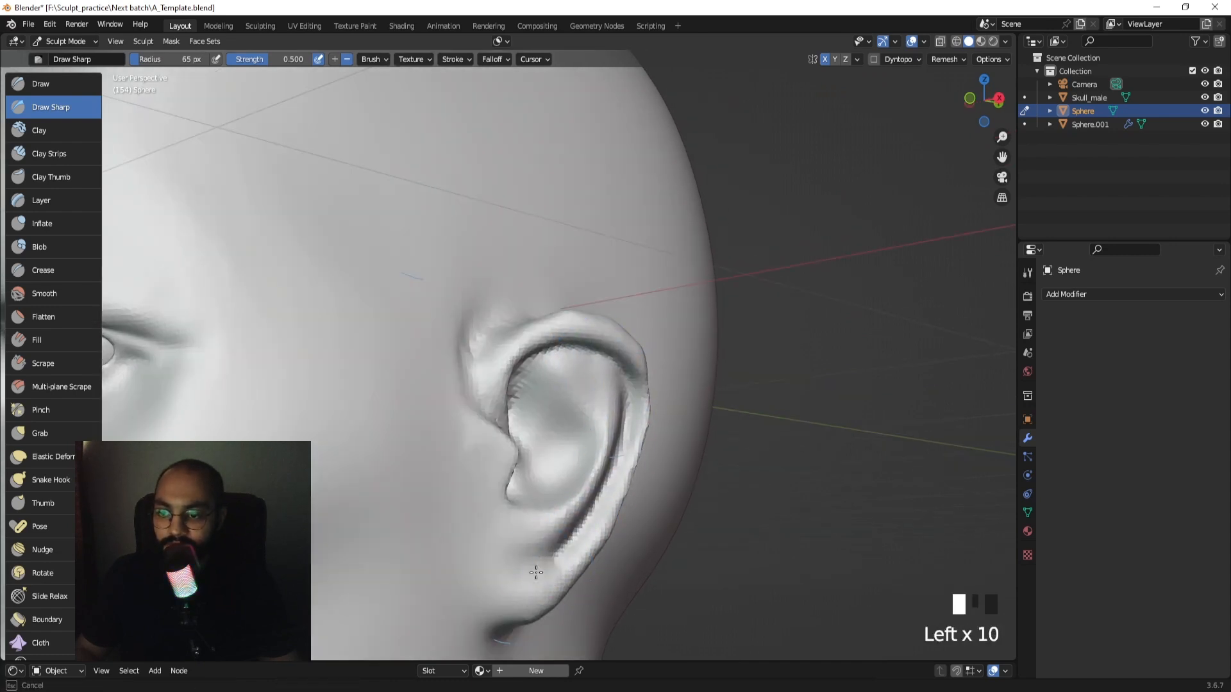
pyautogui.keyDown('ctrl'); pyautogui.moveTo(612, 498); pyautogui.dragTo(586, 543); pyautogui.keyUp('ctrl')
pyautogui.moveTo(618, 477); pyautogui.dragTo(596, 522)
pyautogui.moveTo(597, 492)
pyautogui.mouseDown(button='middle')
pyautogui.moveTo(557, 484)
pyautogui.moveTo(527, 456)
pyautogui.mouseUp(button='middle')
pyautogui.moveTo(513, 531); pyautogui.dragTo(467, 550)
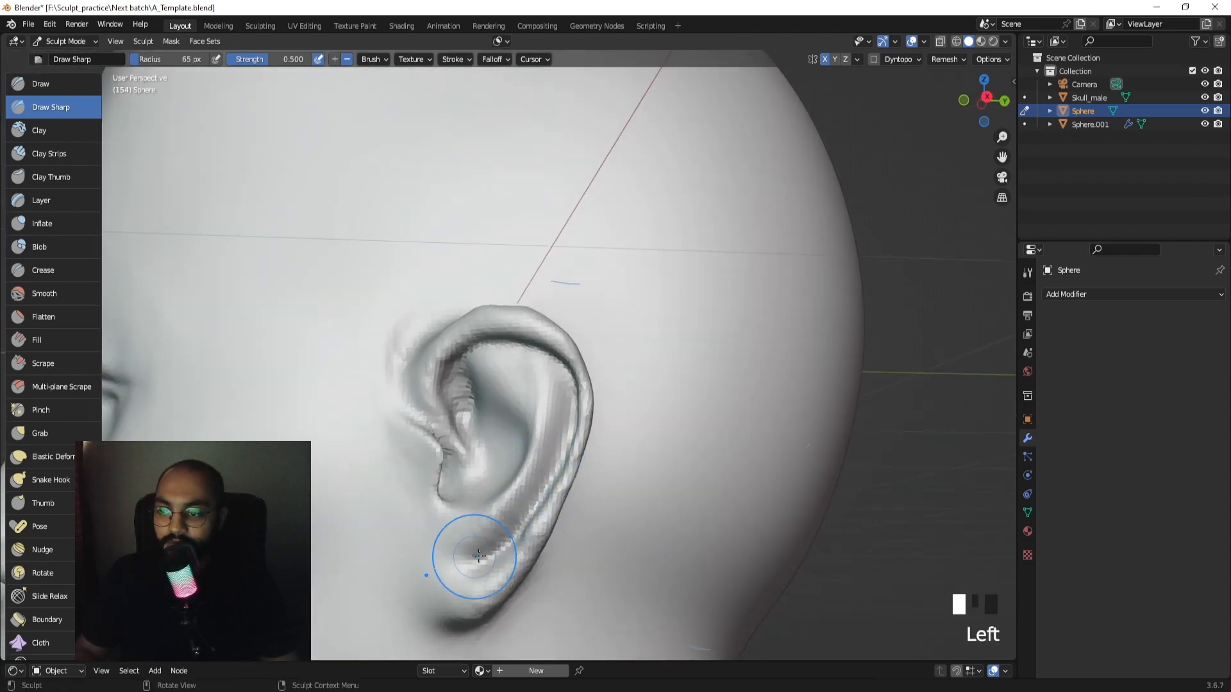
# Carve the hollow in the upper inner ear and the fold below it with Draw Sharp at up to 82 px radius.
pyautogui.keyDown('shift'); pyautogui.moveTo(518, 378); pyautogui.dragTo(557, 409, button='middle'); pyautogui.keyUp('shift')
pyautogui.moveTo(550, 398); pyautogui.dragTo(559, 405)
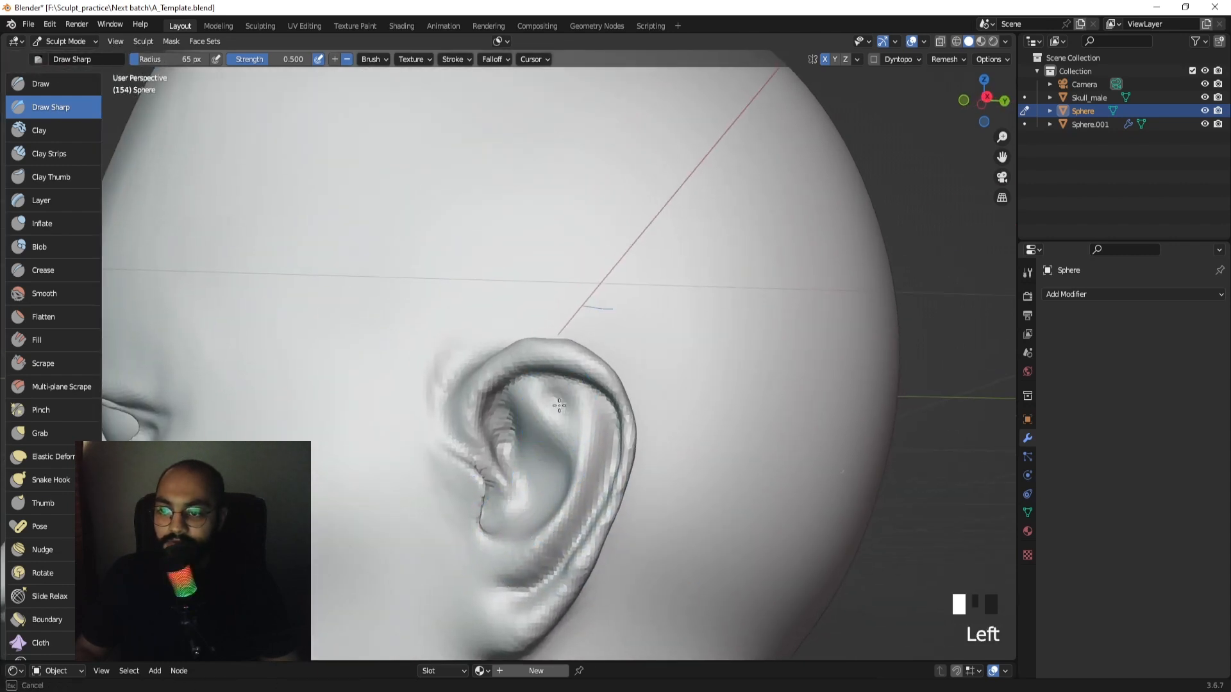
pyautogui.press('f')
pyautogui.moveTo(536, 426); pyautogui.dragTo(516, 437, button='middle')
pyautogui.click(533, 419)
pyautogui.moveTo(515, 431); pyautogui.dragTo(497, 438)
pyautogui.moveTo(513, 437); pyautogui.dragTo(516, 440)
pyautogui.moveTo(508, 498); pyautogui.dragTo(495, 488, button='middle')
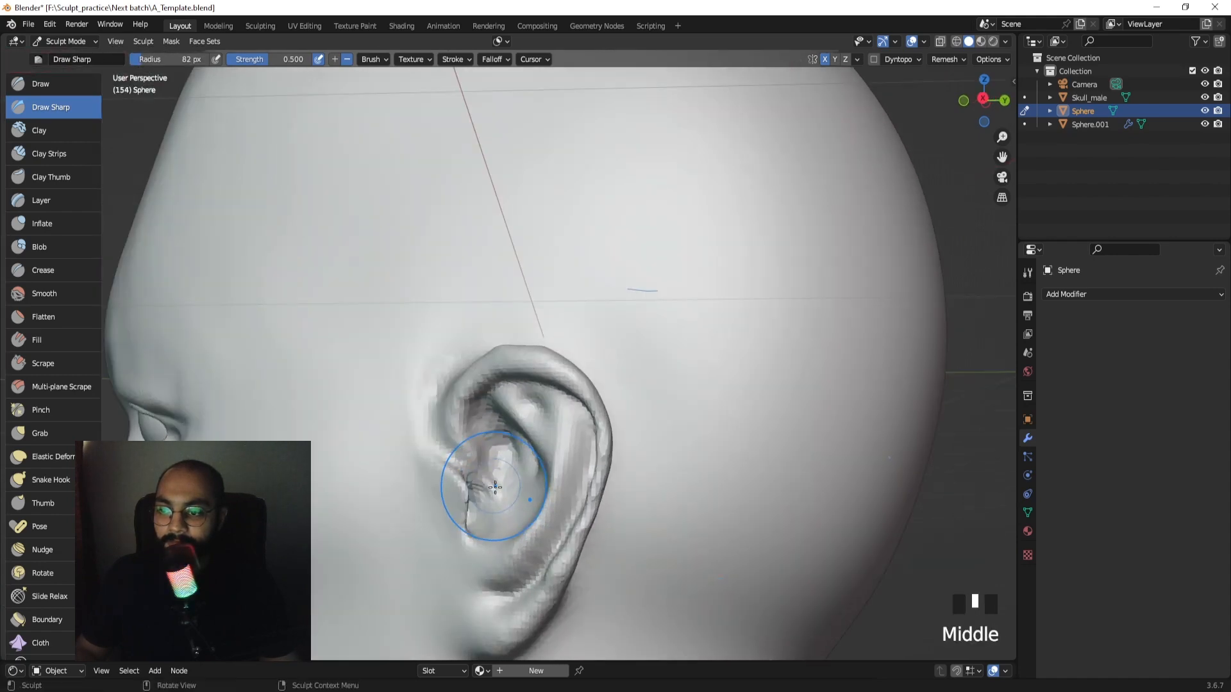
# Smooth the front inner fold of the ear and shape the area around the ear canal with Draw Sharp at 70 px.
pyautogui.keyDown('shift'); pyautogui.moveTo(471, 460); pyautogui.dragTo(473, 472); pyautogui.keyUp('shift')
pyautogui.moveTo(500, 465); pyautogui.dragTo(479, 467, button='middle')
pyautogui.keyDown('ctrl'); pyautogui.moveTo(473, 495); pyautogui.dragTo(486, 511); pyautogui.keyUp('ctrl')
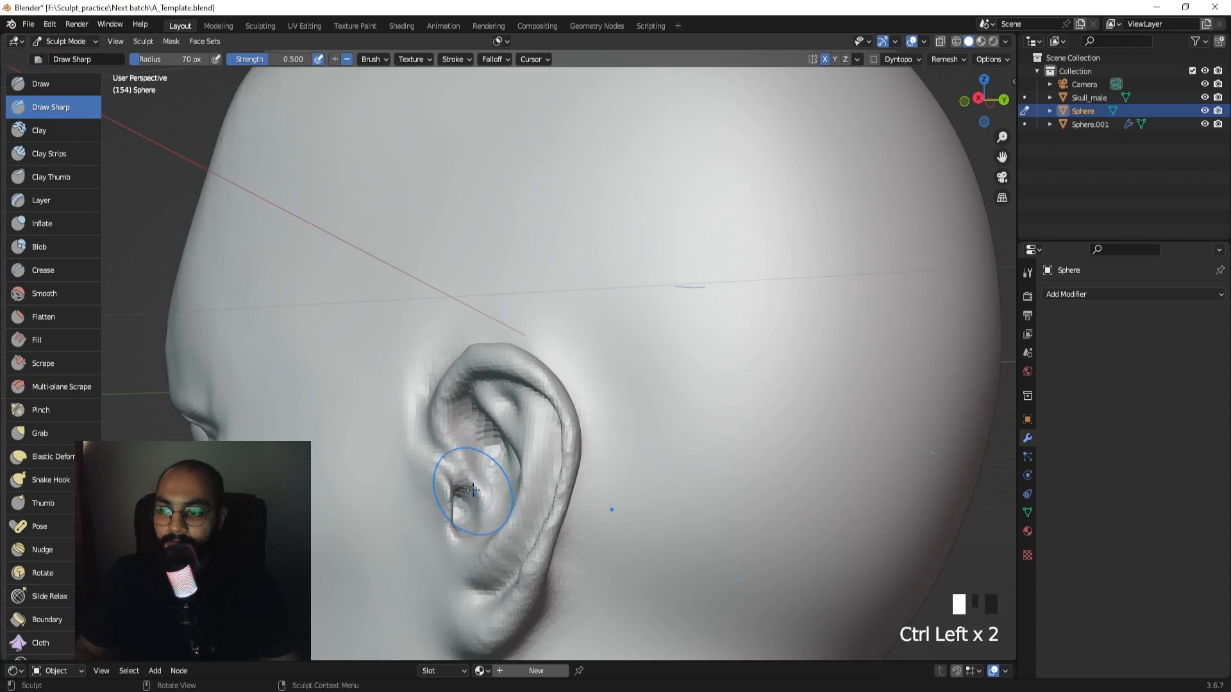
pyautogui.moveTo(472, 490); pyautogui.dragTo(541, 508, button='middle')
pyautogui.moveTo(550, 366)
pyautogui.mouseDown(button='middle')
pyautogui.moveTo(572, 493)
pyautogui.moveTo(507, 324)
pyautogui.mouseUp(button='middle')
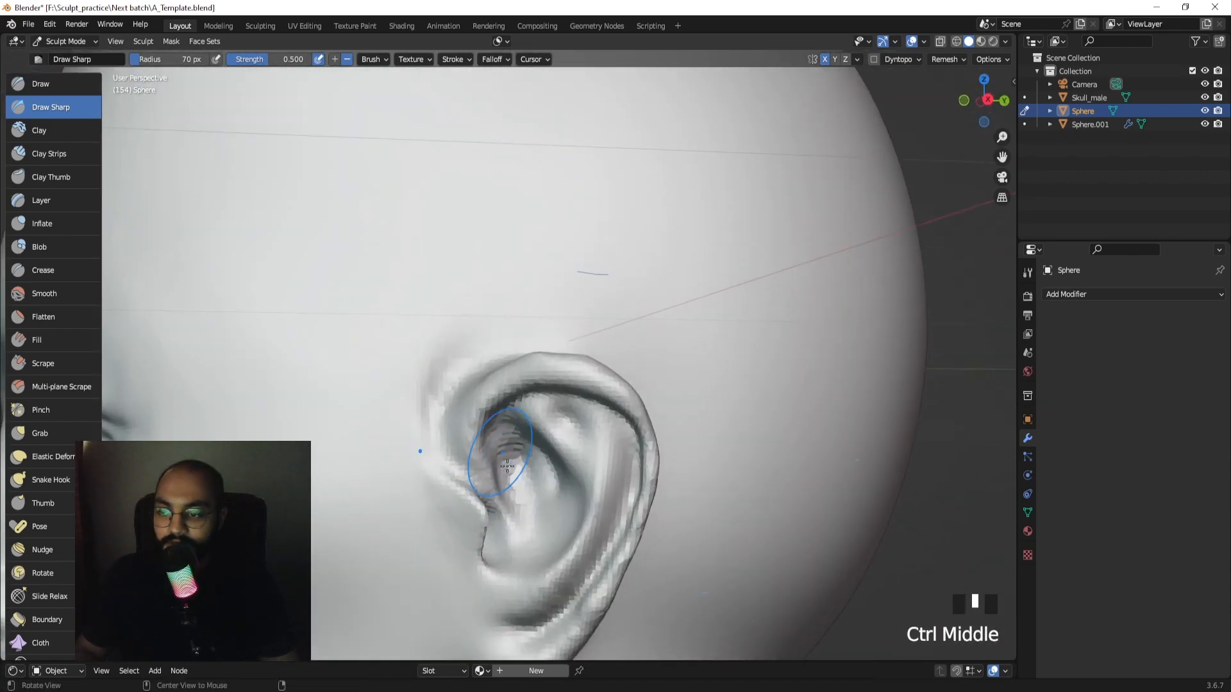
# Deepen the bowl of the ear with Draw Sharp at 59 px radius and smooth its surface.
pyautogui.press('f')
pyautogui.click(459, 507)
pyautogui.moveTo(470, 514)
pyautogui.mouseDown(button='middle')
pyautogui.moveTo(494, 470)
pyautogui.moveTo(522, 476)
pyautogui.mouseUp(button='middle')
pyautogui.press('f')
pyautogui.click(549, 480)
pyautogui.moveTo(538, 498); pyautogui.dragTo(554, 508)
pyautogui.moveTo(554, 509); pyautogui.dragTo(580, 519, button='middle')
pyautogui.click(580, 519)
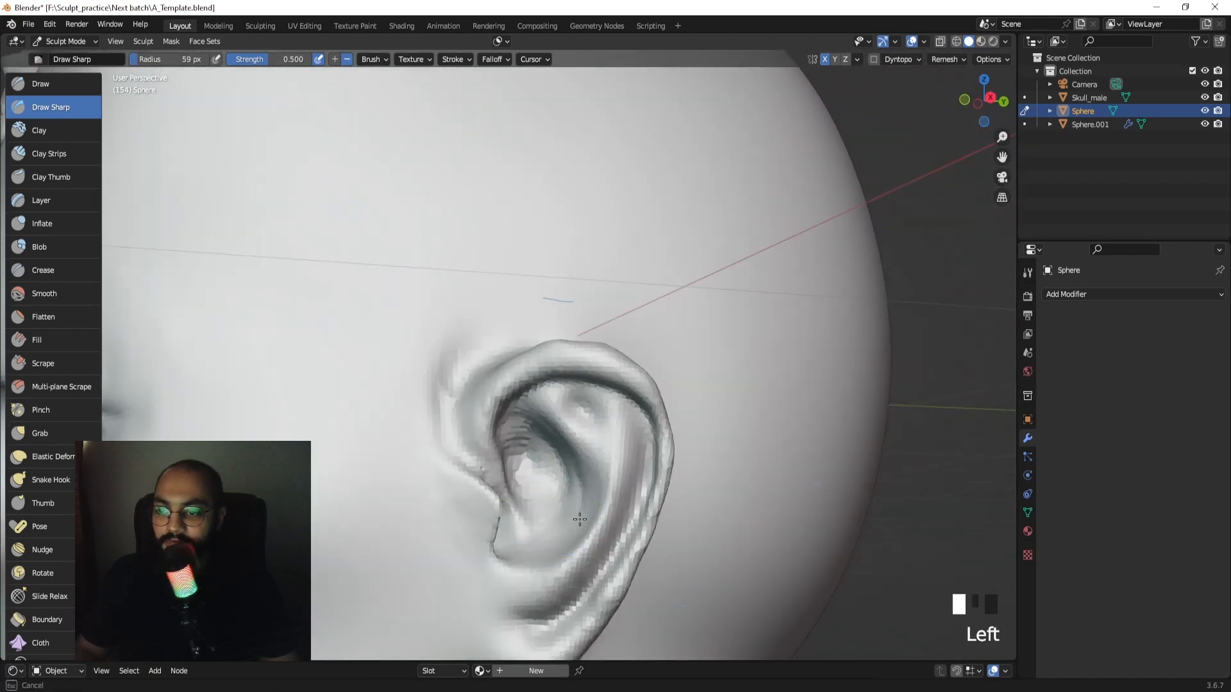
pyautogui.moveTo(558, 472); pyautogui.dragTo(586, 482, button='middle')
pyautogui.keyDown('shift'); pyautogui.moveTo(585, 482); pyautogui.dragTo(601, 510); pyautogui.keyUp('shift')
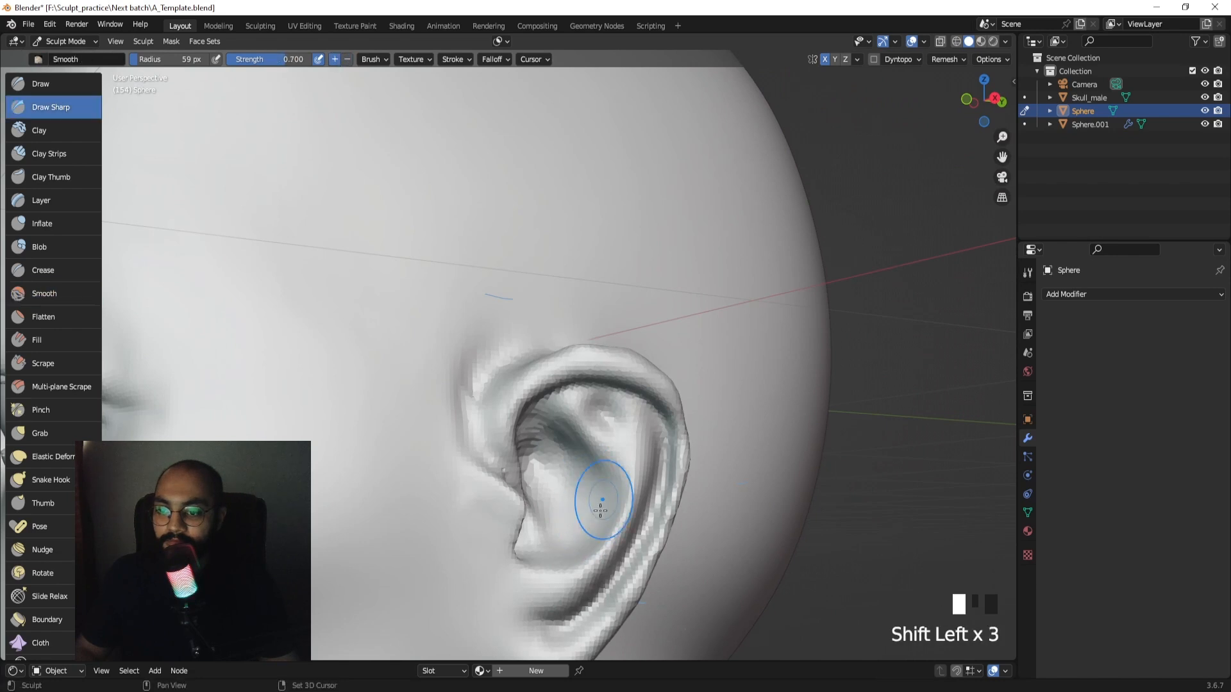
# Adjust the upper inner fold of the ear from the front with Grab at 60 px radius.
pyautogui.moveTo(558, 439)
pyautogui.keyDown('ctrl'); pyautogui.mouseDown(button='middle')
pyautogui.moveTo(560, 500)
pyautogui.moveTo(612, 431)
pyautogui.moveTo(633, 432)
pyautogui.mouseUp(button='middle'); pyautogui.keyUp('ctrl')
pyautogui.press('g')
pyautogui.press('f')
pyautogui.click(639, 431)
pyautogui.press('f')
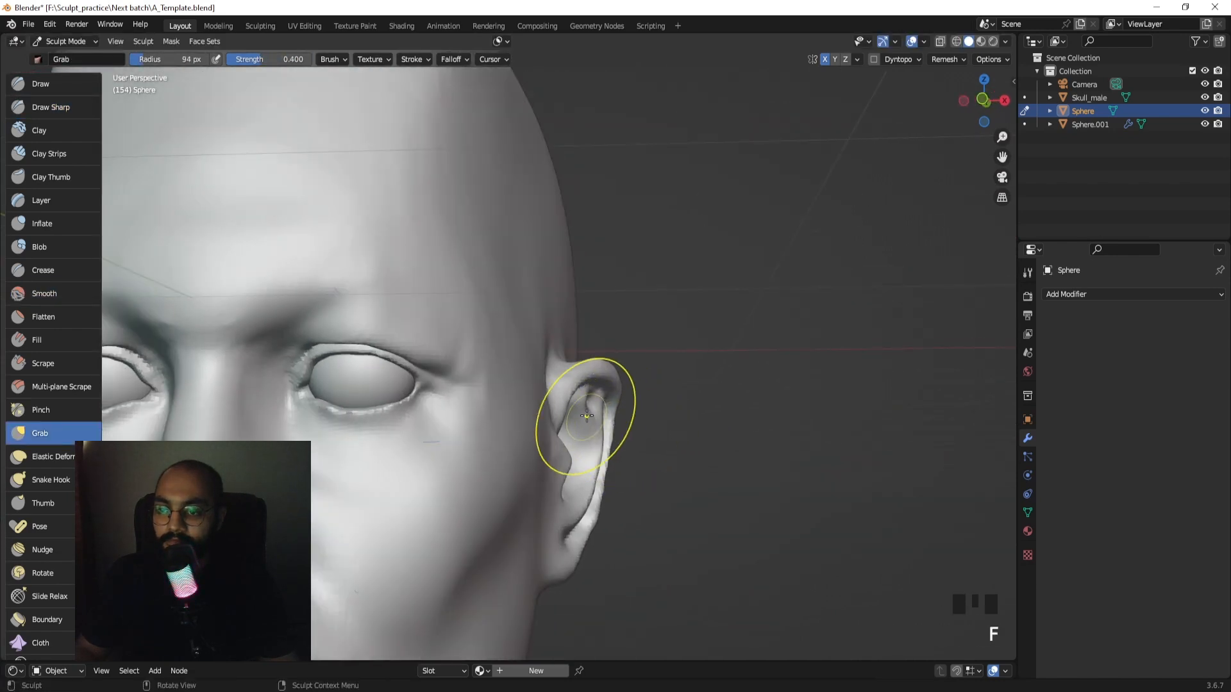
pyautogui.click(597, 420)
pyautogui.press('f')
pyautogui.click(567, 411)
pyautogui.moveTo(577, 406)
pyautogui.mouseDown()
pyautogui.moveTo(591, 405)
pyautogui.moveTo(586, 420)
pyautogui.mouseUp()
pyautogui.keyDown('ctrl'); pyautogui.moveTo(586, 420); pyautogui.dragTo(580, 442, button='middle'); pyautogui.keyUp('ctrl')
pyautogui.moveTo(577, 436)
pyautogui.keyDown('ctrl'); pyautogui.mouseDown(button='middle')
pyautogui.moveTo(574, 455)
pyautogui.moveTo(538, 461)
pyautogui.moveTo(587, 411)
pyautogui.moveTo(586, 440)
pyautogui.mouseUp(button='middle'); pyautogui.keyUp('ctrl')
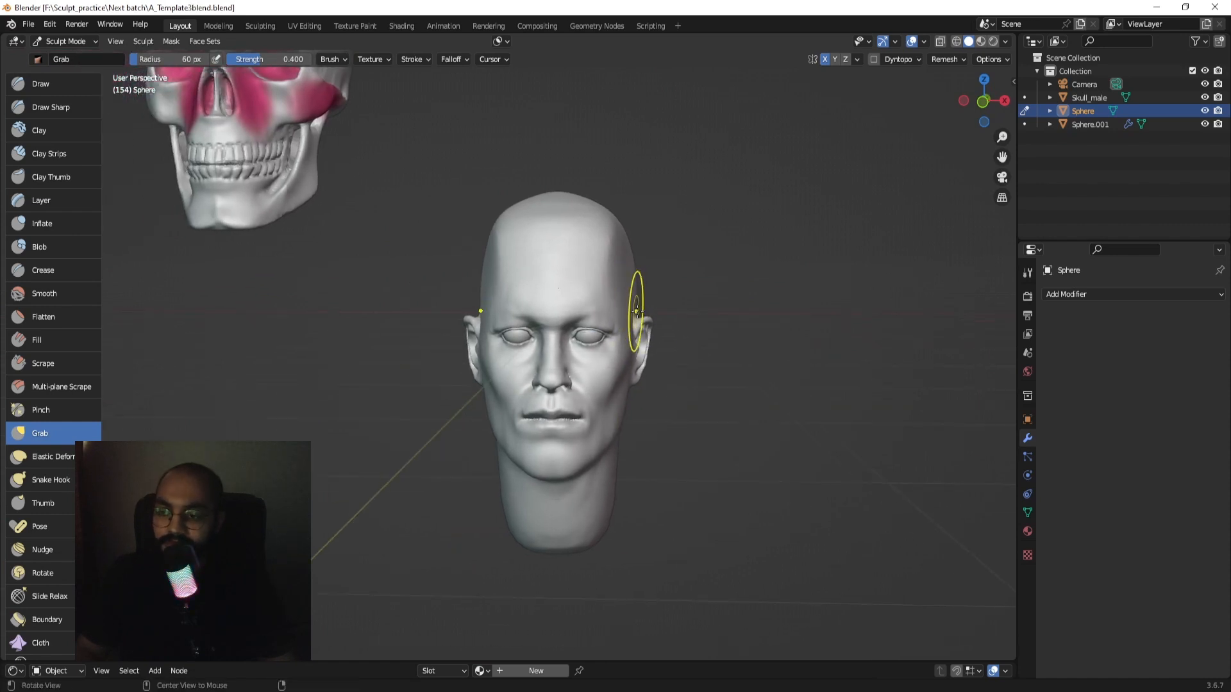
# Widen the sides of the skull in front view and push the crown down slightly with Grab at up to 145 px radius.
pyautogui.moveTo(636, 311)
pyautogui.keyDown('ctrl'); pyautogui.keyDown('alt'); pyautogui.mouseDown()
pyautogui.moveTo(660, 283)
pyautogui.moveTo(692, 275)
pyautogui.moveTo(619, 275)
pyautogui.moveTo(622, 296)
pyautogui.mouseUp(); pyautogui.keyUp('alt'); pyautogui.keyUp('ctrl')
pyautogui.press('KP_1')
pyautogui.keyDown('alt'); pyautogui.keyDown('shift'); pyautogui.moveTo(632, 244); pyautogui.dragTo(616, 268); pyautogui.keyUp('shift'); pyautogui.keyUp('alt')
pyautogui.keyDown('ctrl'); pyautogui.moveTo(624, 286); pyautogui.dragTo(606, 259, button='middle'); pyautogui.keyUp('ctrl')
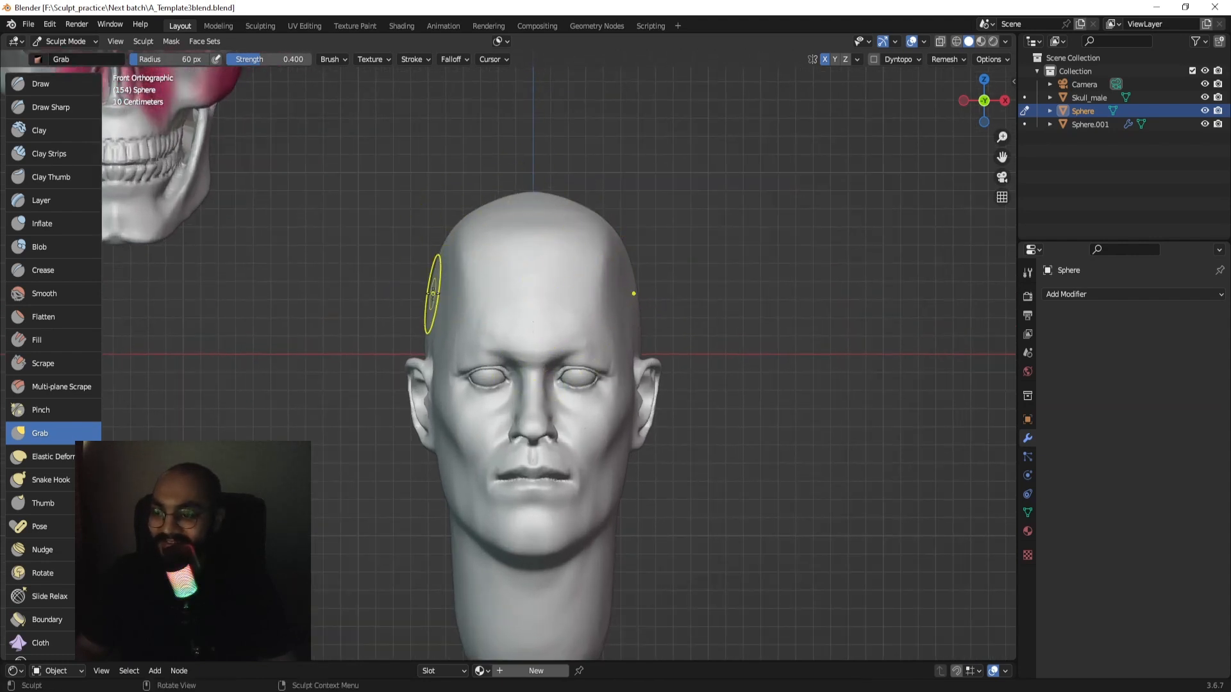
pyautogui.press('f')
pyautogui.click(491, 293)
pyautogui.moveTo(432, 293); pyautogui.dragTo(418, 292)
pyautogui.press('f')
pyautogui.click(447, 272)
pyautogui.moveTo(444, 230); pyautogui.dragTo(450, 238)
pyautogui.moveTo(522, 194); pyautogui.dragTo(523, 200)
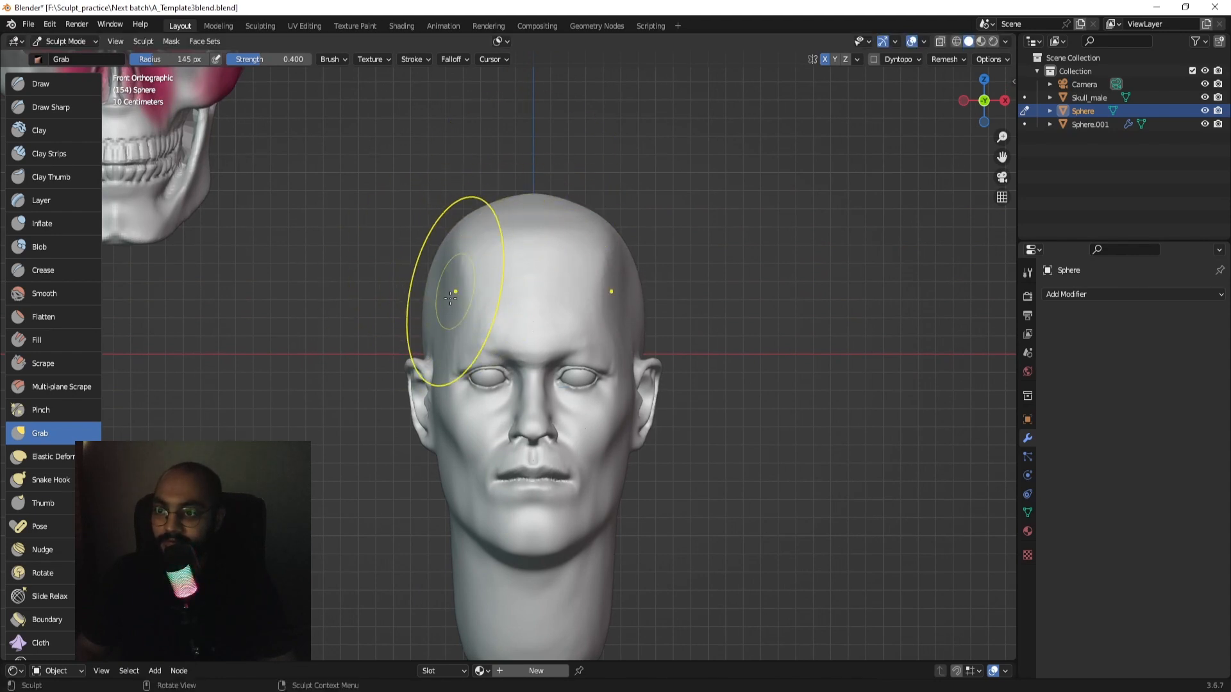
# Nudge the side of the skull above the ear inward in front view with Grab at 108 px radius.
pyautogui.press('f')
pyautogui.click(417, 305)
pyautogui.moveTo(427, 295); pyautogui.dragTo(431, 291)
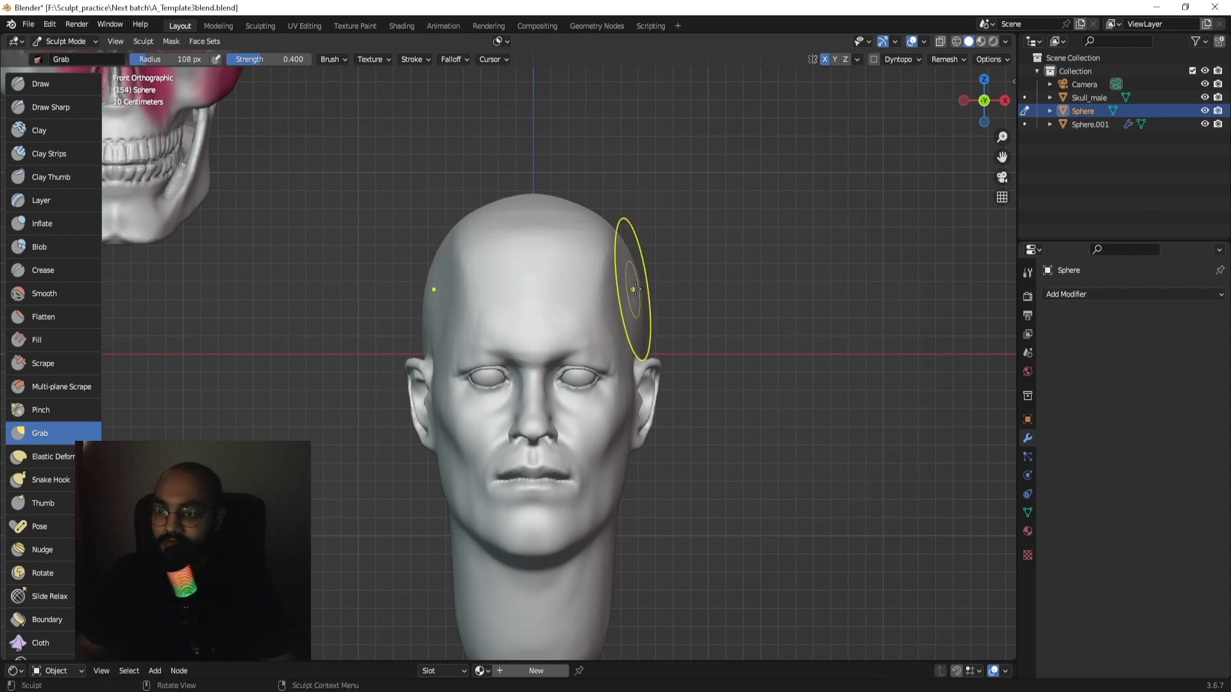
pyautogui.press('f')
pyautogui.click(645, 282)
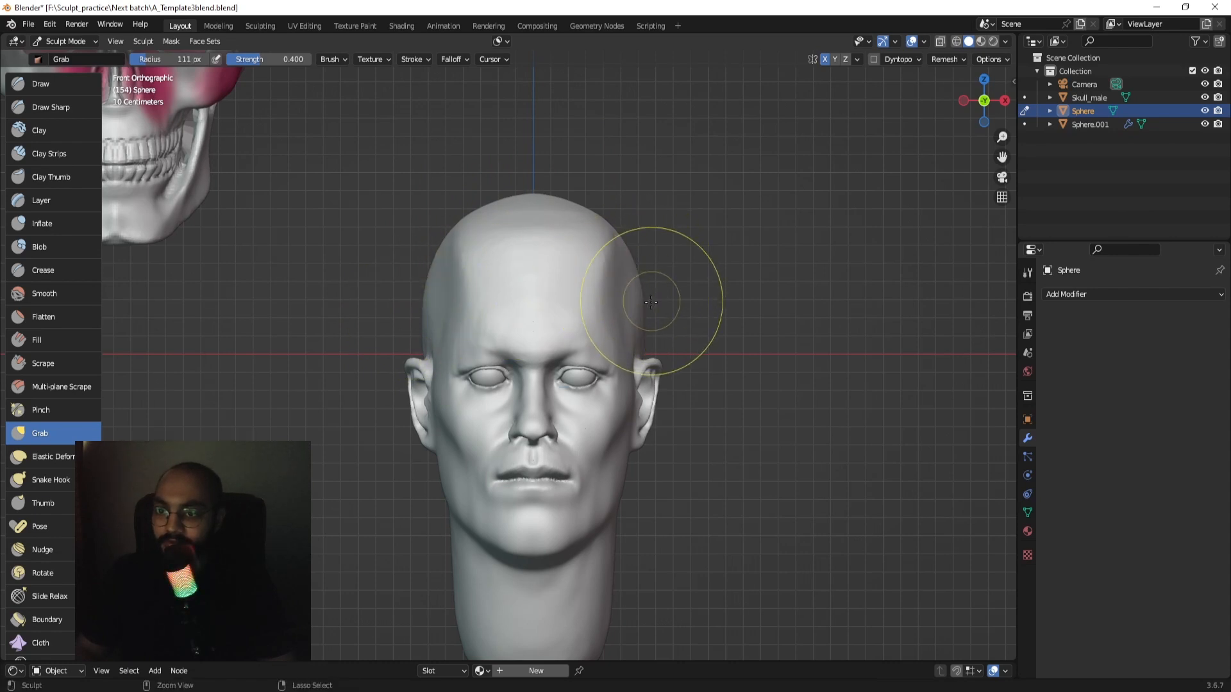
pyautogui.press('f')
pyautogui.click(658, 306)
# Examine the face, brow ridge and eye sockets from below, above, the side and the front.
pyautogui.moveTo(654, 309)
pyautogui.mouseDown(button='middle')
pyautogui.moveTo(627, 422)
pyautogui.moveTo(555, 270)
pyautogui.moveTo(509, 258)
pyautogui.moveTo(542, 272)
pyautogui.moveTo(516, 286)
pyautogui.moveTo(597, 277)
pyautogui.moveTo(597, 305)
pyautogui.moveTo(578, 266)
pyautogui.moveTo(539, 252)
pyautogui.mouseUp(button='middle')
pyautogui.press('f')
pyautogui.click(551, 262)
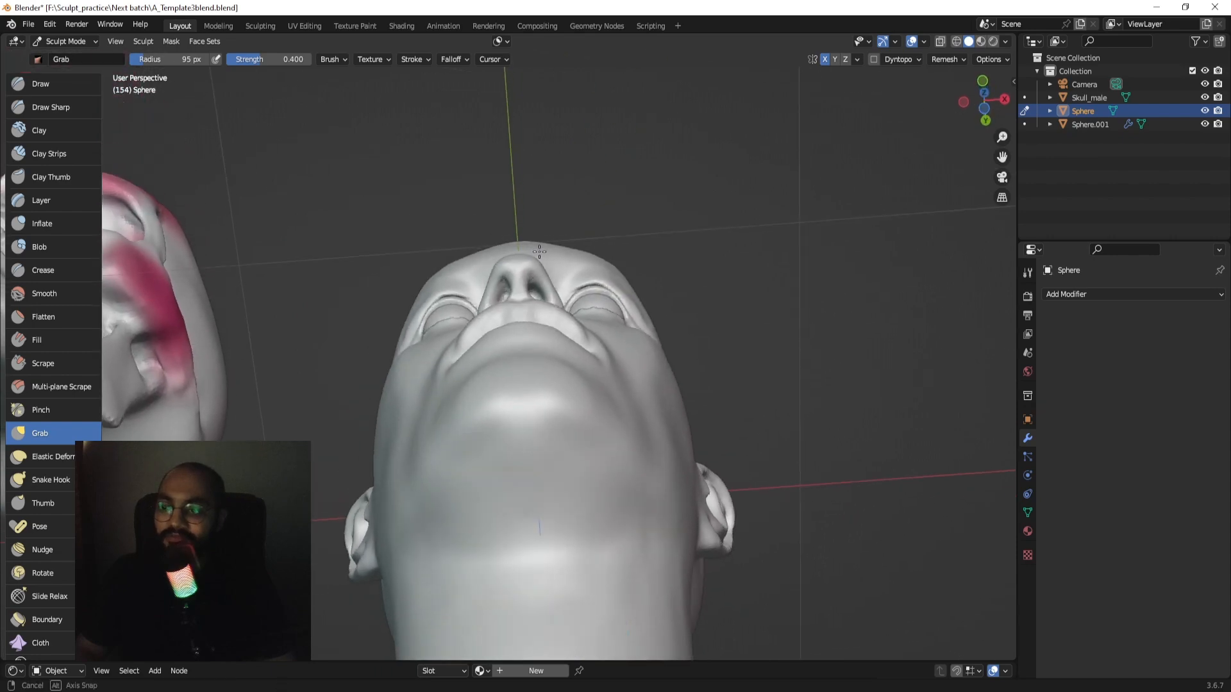
pyautogui.moveTo(594, 293)
pyautogui.mouseDown(button='middle')
pyautogui.moveTo(513, 346)
pyautogui.moveTo(481, 399)
pyautogui.moveTo(533, 401)
pyautogui.moveTo(627, 288)
pyautogui.moveTo(577, 252)
pyautogui.moveTo(490, 412)
pyautogui.moveTo(536, 352)
pyautogui.moveTo(471, 409)
pyautogui.moveTo(474, 447)
pyautogui.mouseUp(button='middle')
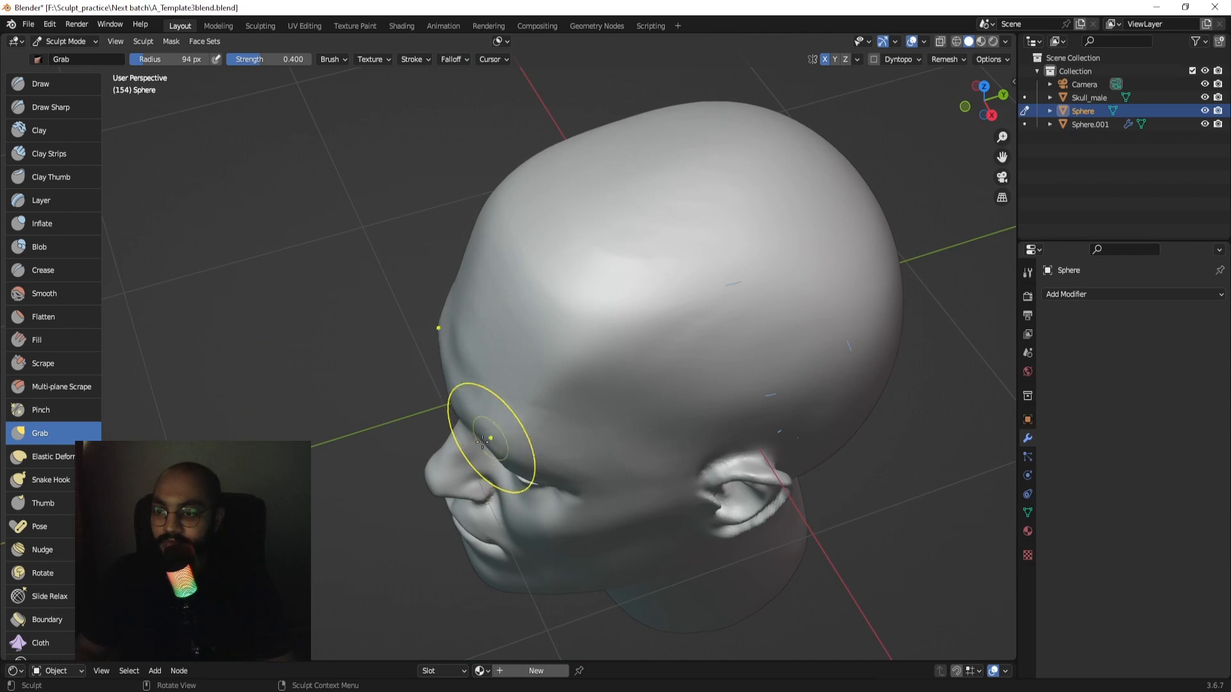
pyautogui.moveTo(495, 429)
pyautogui.mouseDown(button='middle')
pyautogui.moveTo(563, 300)
pyautogui.moveTo(632, 349)
pyautogui.moveTo(578, 387)
pyautogui.moveTo(577, 357)
pyautogui.moveTo(629, 376)
pyautogui.moveTo(494, 385)
pyautogui.moveTo(497, 353)
pyautogui.moveTo(578, 324)
pyautogui.moveTo(574, 352)
pyautogui.moveTo(552, 355)
pyautogui.moveTo(577, 357)
pyautogui.moveTo(549, 385)
pyautogui.moveTo(497, 366)
pyautogui.mouseUp(button='middle')
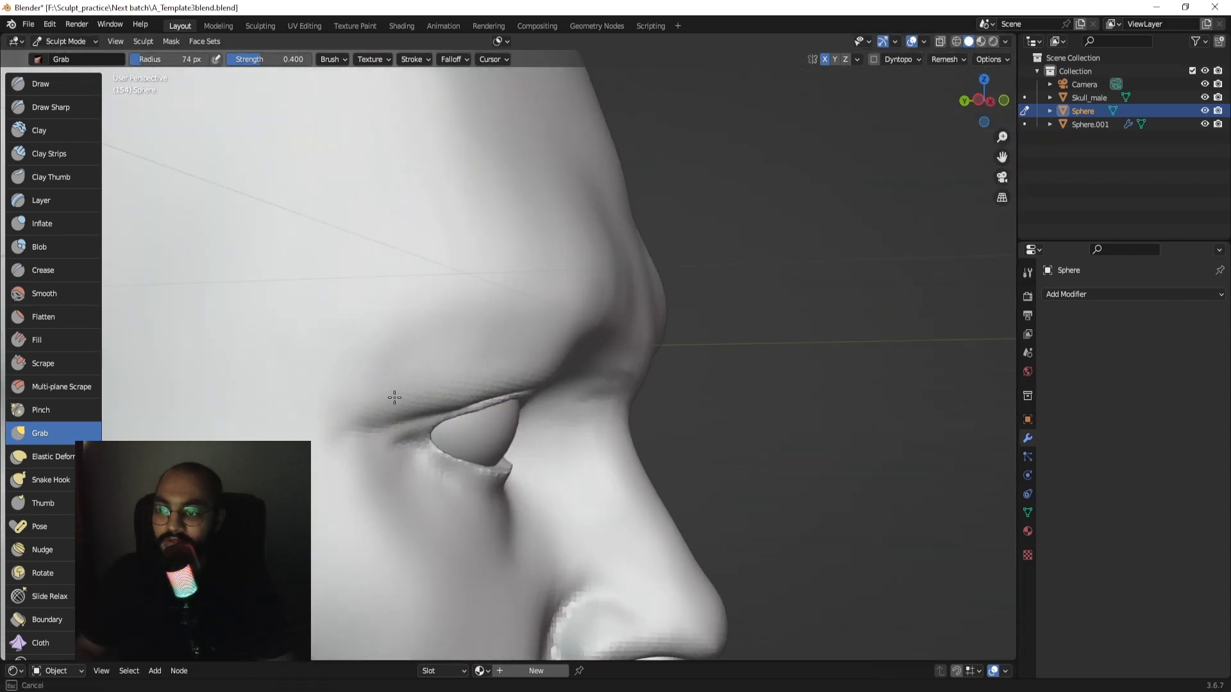
pyautogui.moveTo(394, 398); pyautogui.dragTo(442, 401, button='middle')
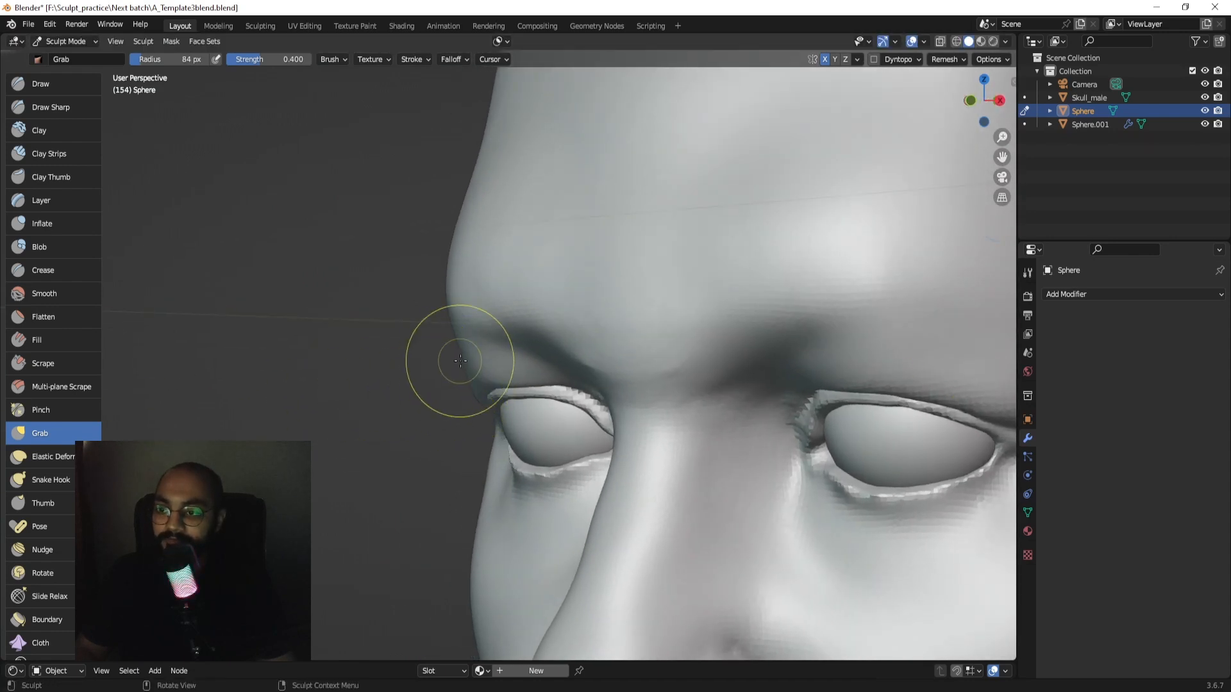
# Nudge the lower jaw edge beside the chin slightly inward in front view with Grab at about 140 px radius.
pyautogui.moveTo(463, 360)
pyautogui.mouseDown(button='middle')
pyautogui.moveTo(451, 363)
pyautogui.moveTo(500, 365)
pyautogui.mouseUp(button='middle')
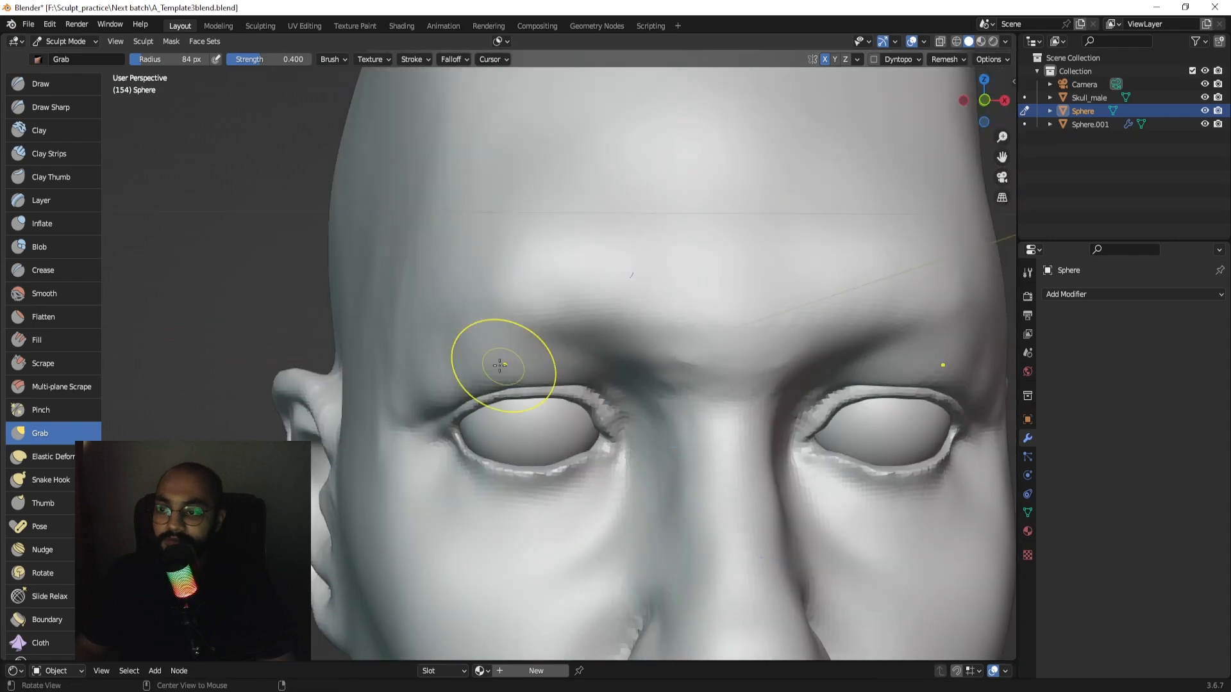
pyautogui.scroll(-6, 504, 365)
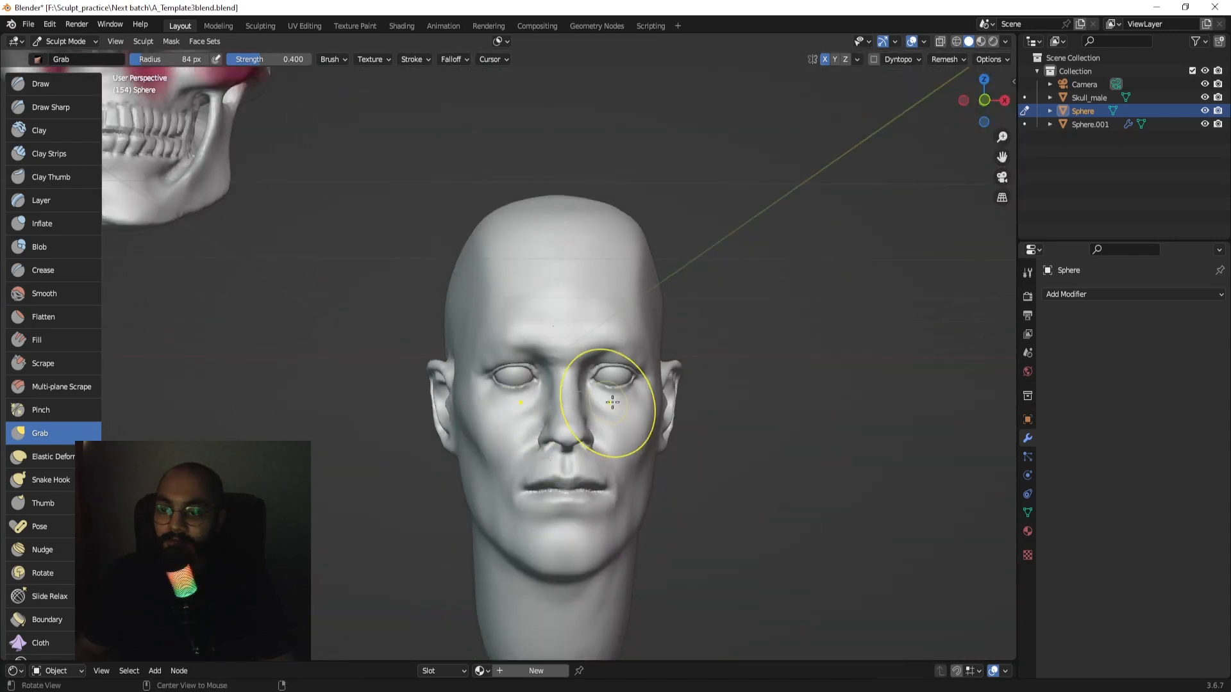
pyautogui.keyDown('shift'); pyautogui.moveTo(609, 403); pyautogui.dragTo(580, 316, button='middle'); pyautogui.keyUp('shift')
pyautogui.press('KP_1')
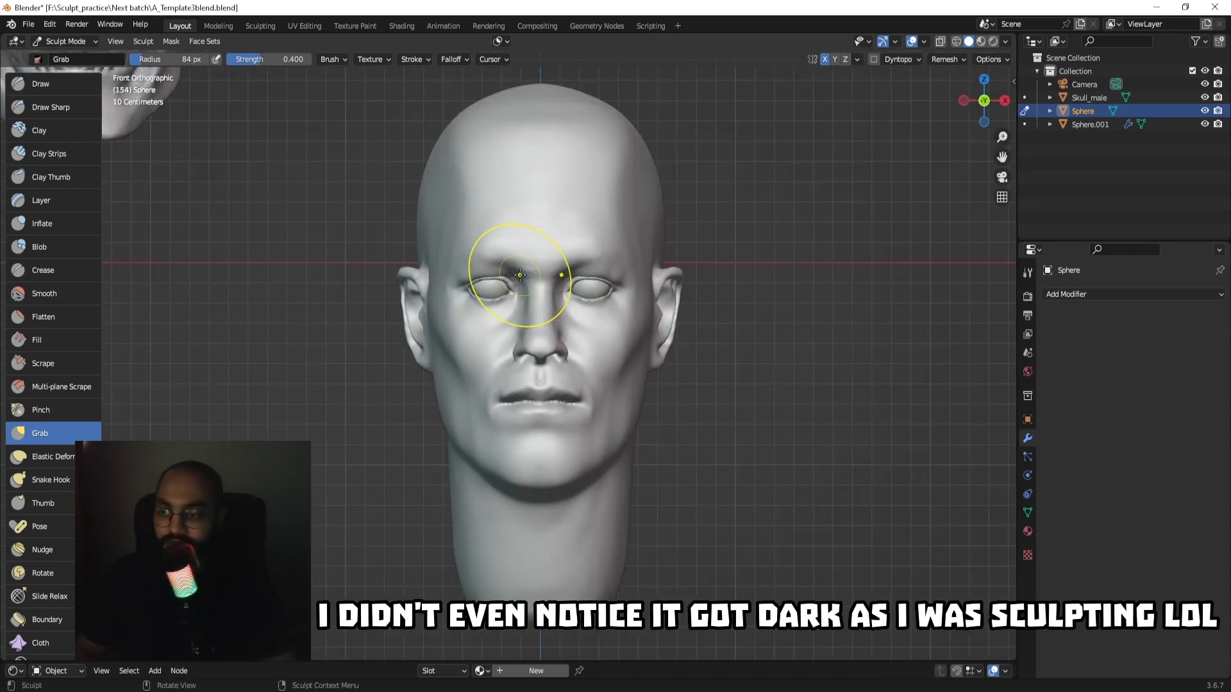
pyautogui.keyDown('ctrl'); pyautogui.moveTo(593, 254); pyautogui.dragTo(590, 210, button='middle'); pyautogui.keyUp('ctrl')
pyautogui.keyDown('shift'); pyautogui.moveTo(551, 384); pyautogui.dragTo(540, 276, button='middle'); pyautogui.keyUp('shift')
pyautogui.press('f')
pyautogui.click(556, 445)
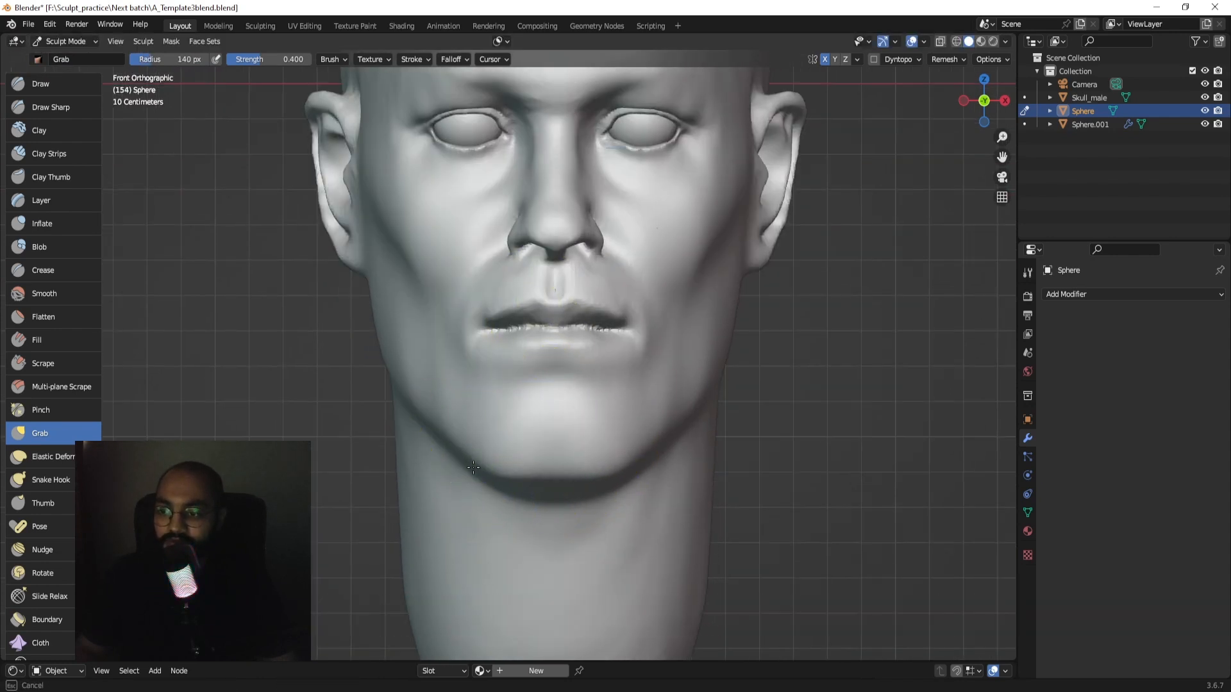
pyautogui.moveTo(473, 468); pyautogui.dragTo(477, 469)
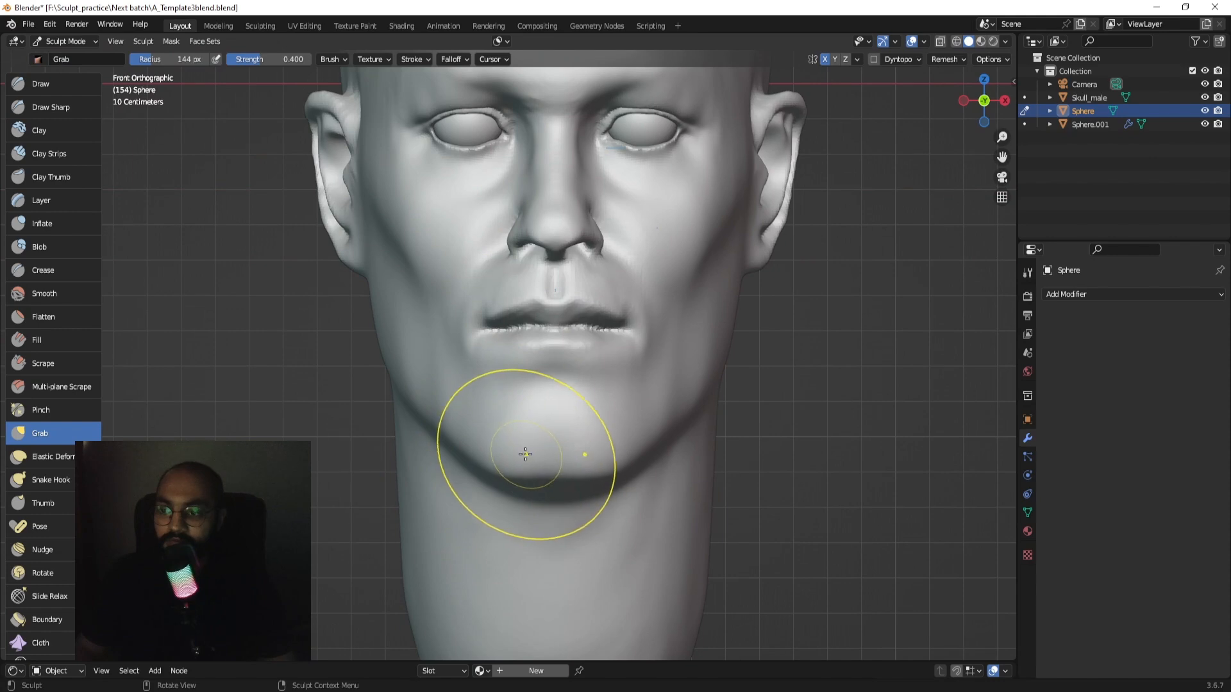
# Examine the face, profile and jaw from the side, three-quarter and front views.
pyautogui.keyDown('ctrl'); pyautogui.moveTo(532, 392); pyautogui.dragTo(576, 423, button='middle'); pyautogui.keyUp('ctrl')
pyautogui.moveTo(621, 373); pyautogui.dragTo(546, 402, button='middle')
pyautogui.moveTo(546, 402)
pyautogui.keyDown('ctrl'); pyautogui.mouseDown(button='middle')
pyautogui.moveTo(551, 364)
pyautogui.moveTo(481, 378)
pyautogui.moveTo(495, 268)
pyautogui.mouseUp(button='middle'); pyautogui.keyUp('ctrl')
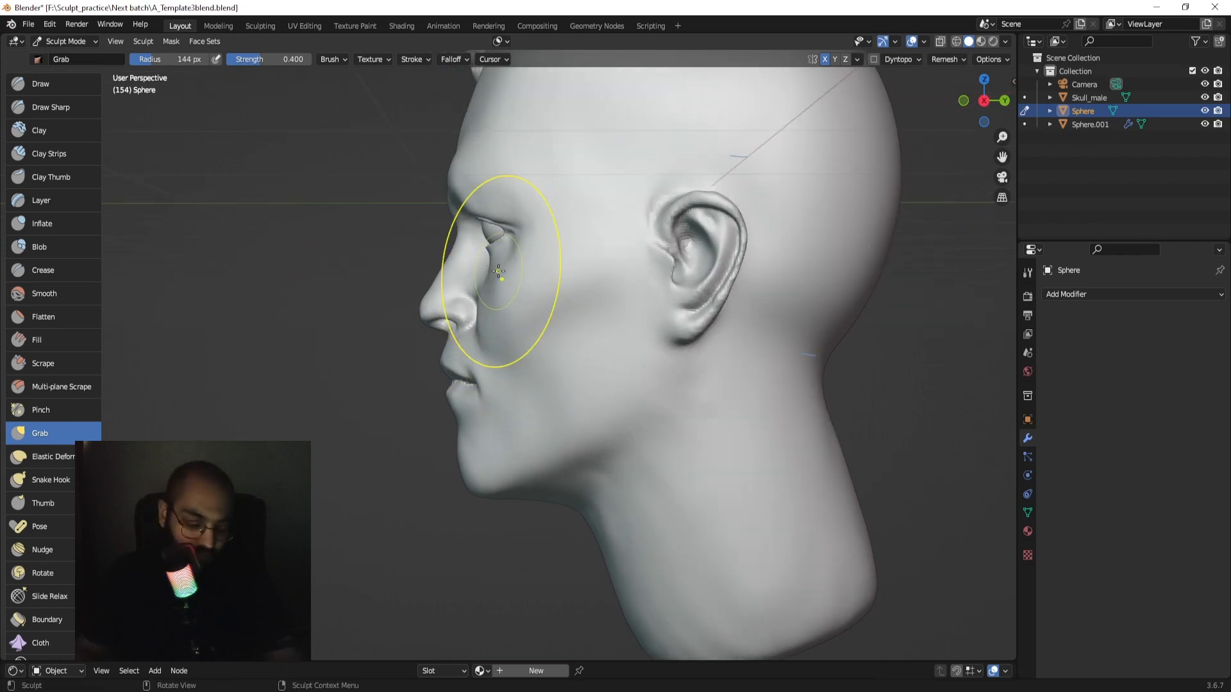
pyautogui.press('KP_3')
pyautogui.scroll(3, 627, 288)
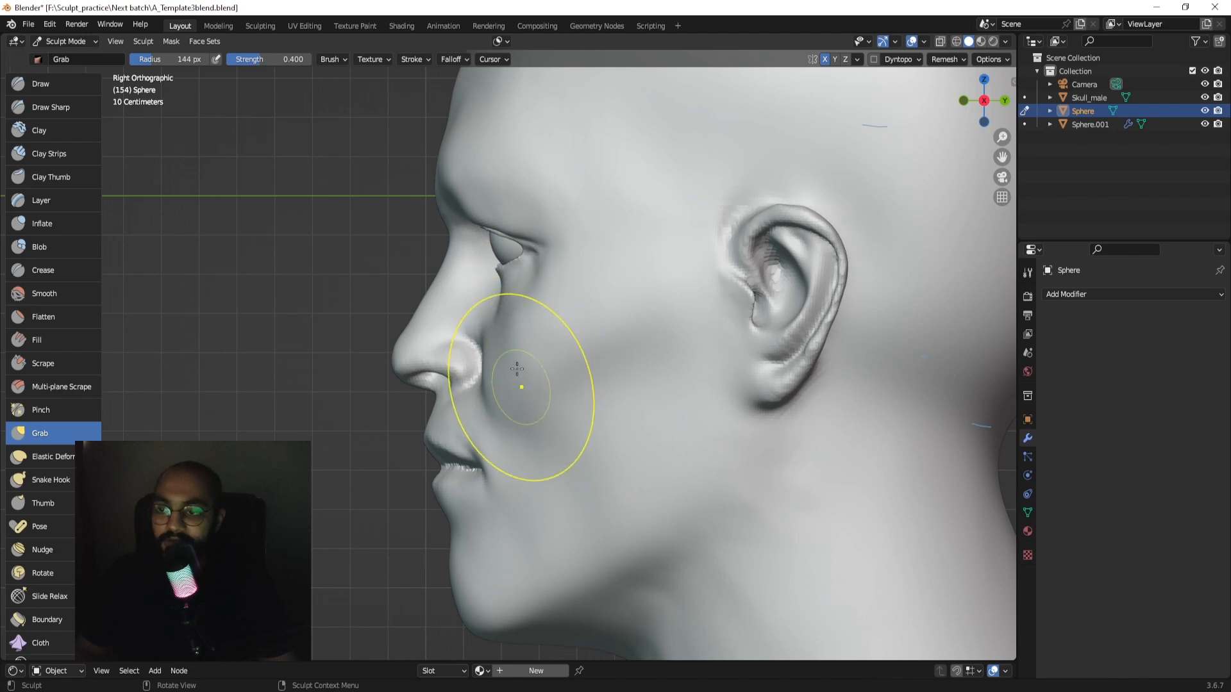
pyautogui.keyDown('shift'); pyautogui.moveTo(540, 319); pyautogui.dragTo(548, 363, button='middle'); pyautogui.keyUp('shift')
pyautogui.press('f')
pyautogui.click(568, 402)
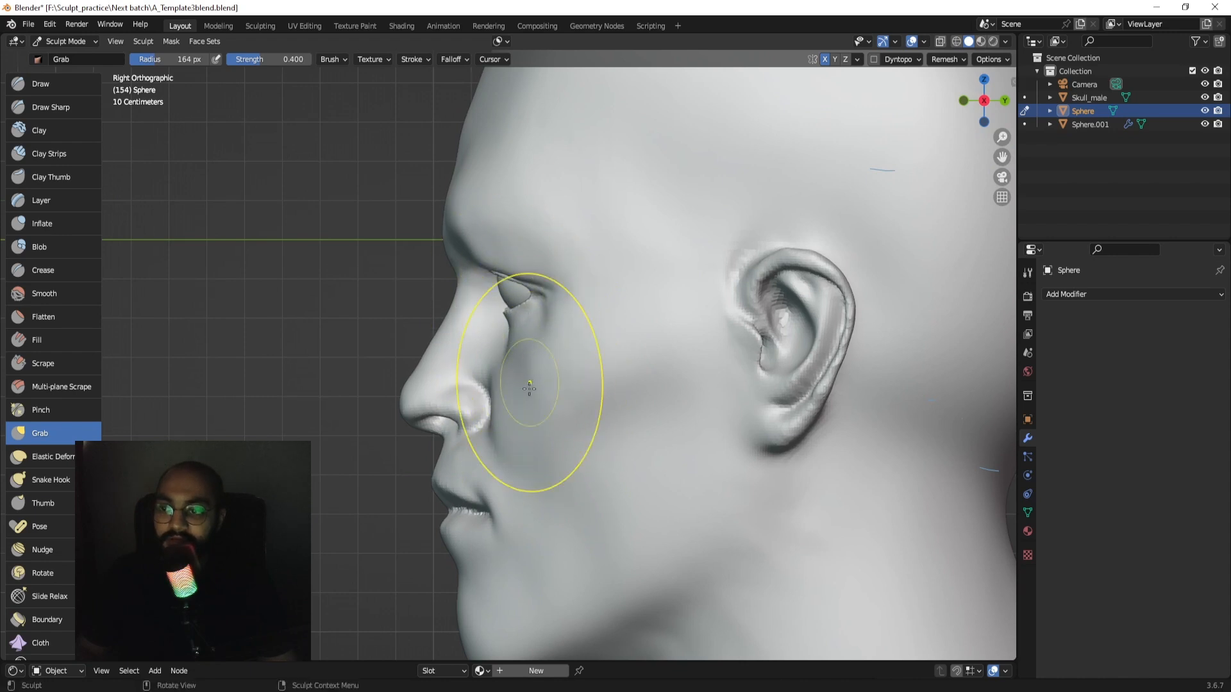
pyautogui.moveTo(531, 398)
pyautogui.mouseDown(button='middle')
pyautogui.moveTo(584, 405)
pyautogui.moveTo(624, 444)
pyautogui.moveTo(691, 426)
pyautogui.moveTo(655, 399)
pyautogui.moveTo(681, 411)
pyautogui.mouseUp(button='middle')
pyautogui.scroll(-3, 624, 445)
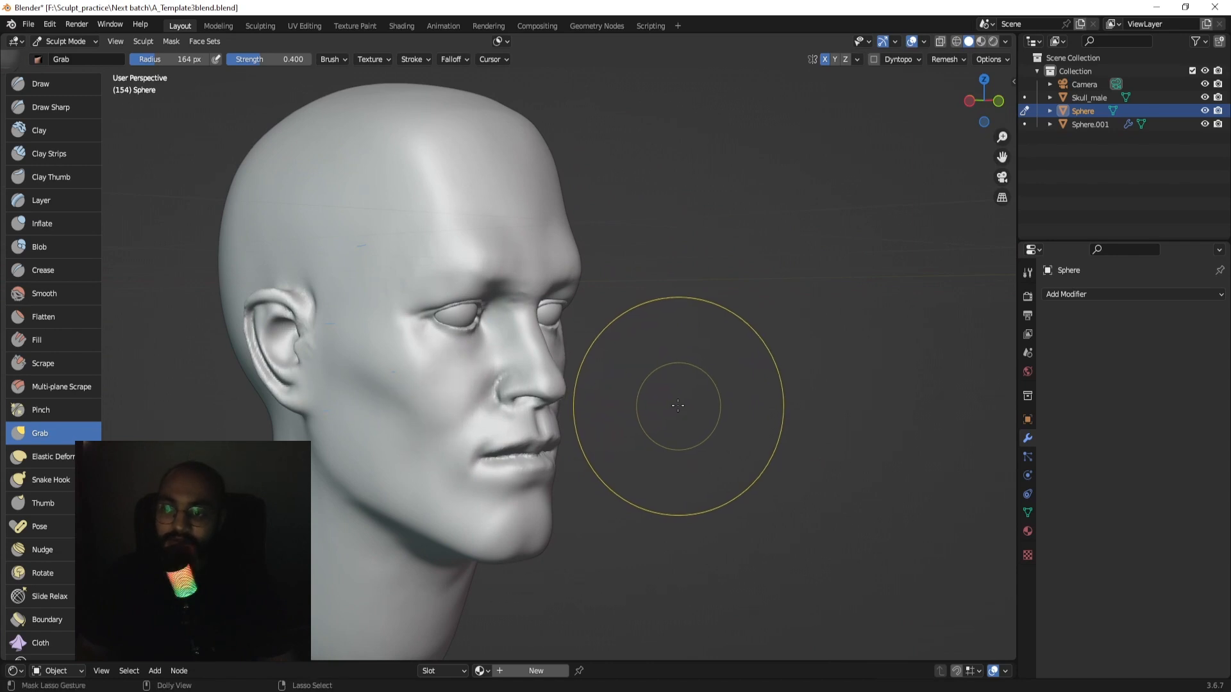
pyautogui.moveTo(681, 405); pyautogui.dragTo(545, 384, button='middle')
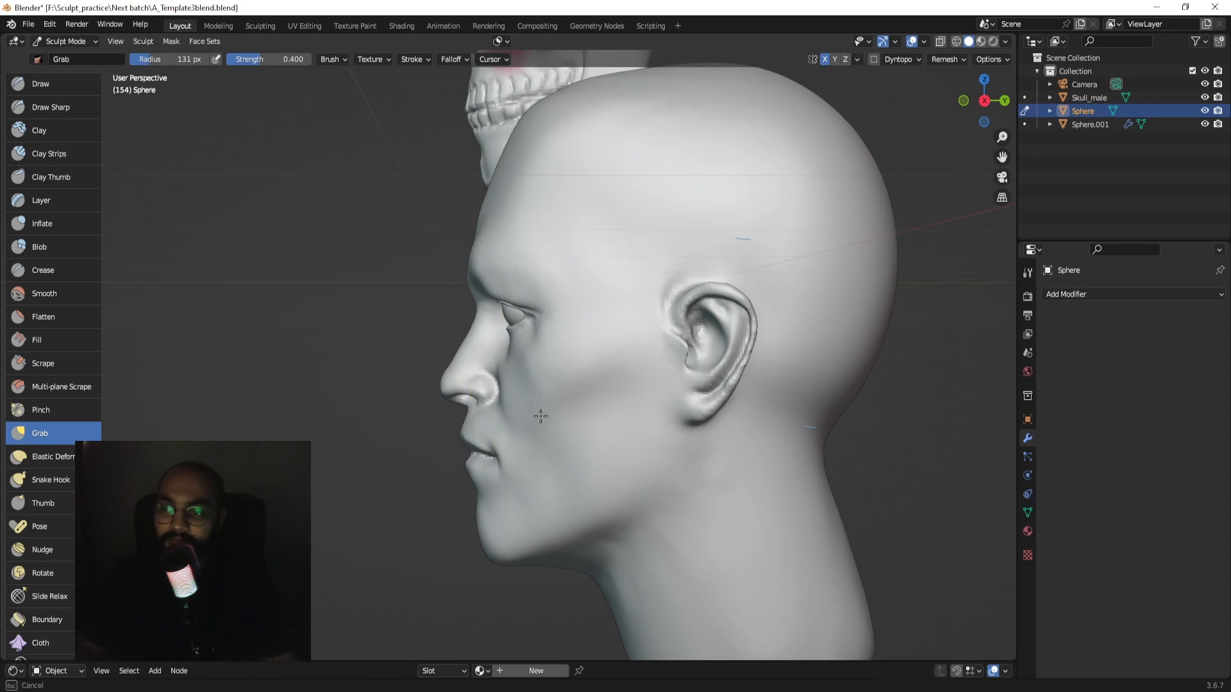
pyautogui.moveTo(541, 416)
pyautogui.mouseDown(button='middle')
pyautogui.moveTo(619, 439)
pyautogui.moveTo(589, 436)
pyautogui.mouseUp(button='middle')
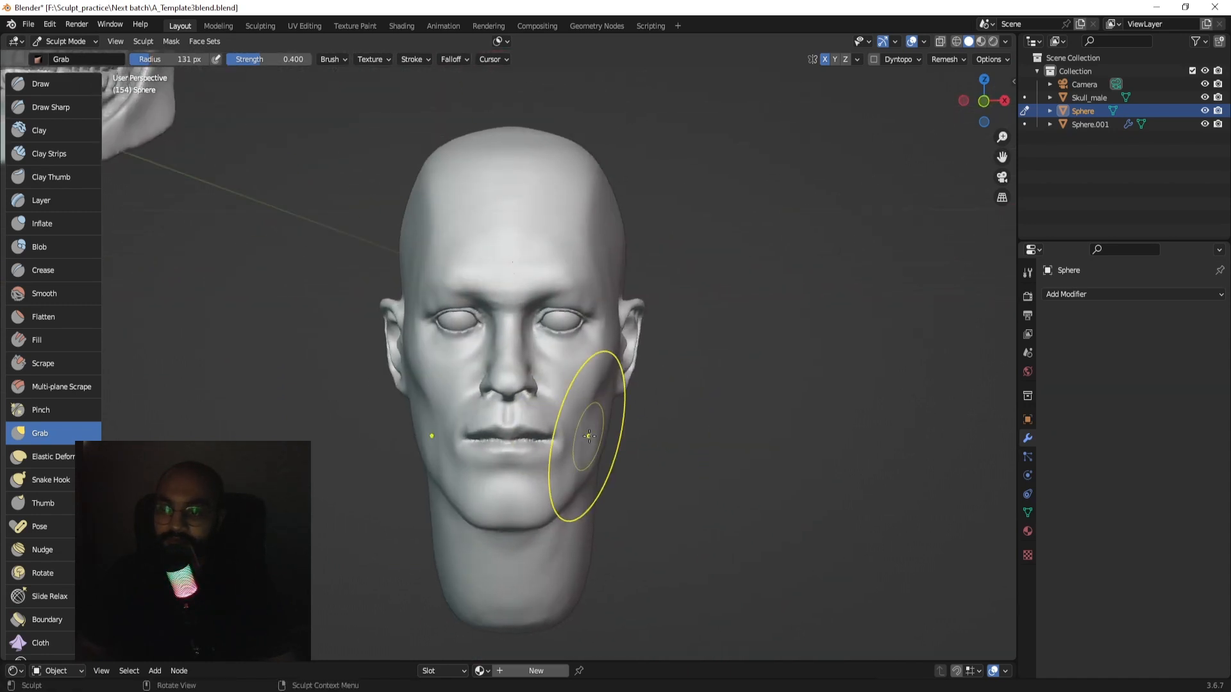
pyautogui.moveTo(449, 498); pyautogui.dragTo(571, 473, button='middle')
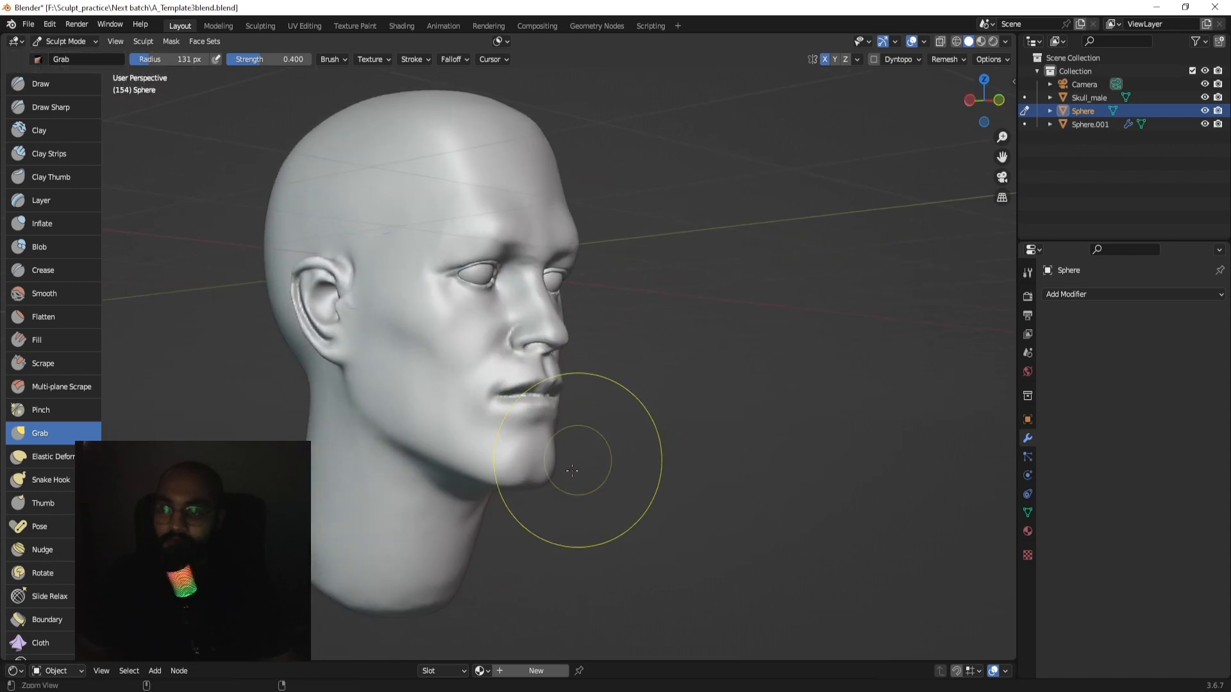
# Deepen the line between the lips with the Crease brush at about 69 px radius.
pyautogui.scroll(5, 578, 368)
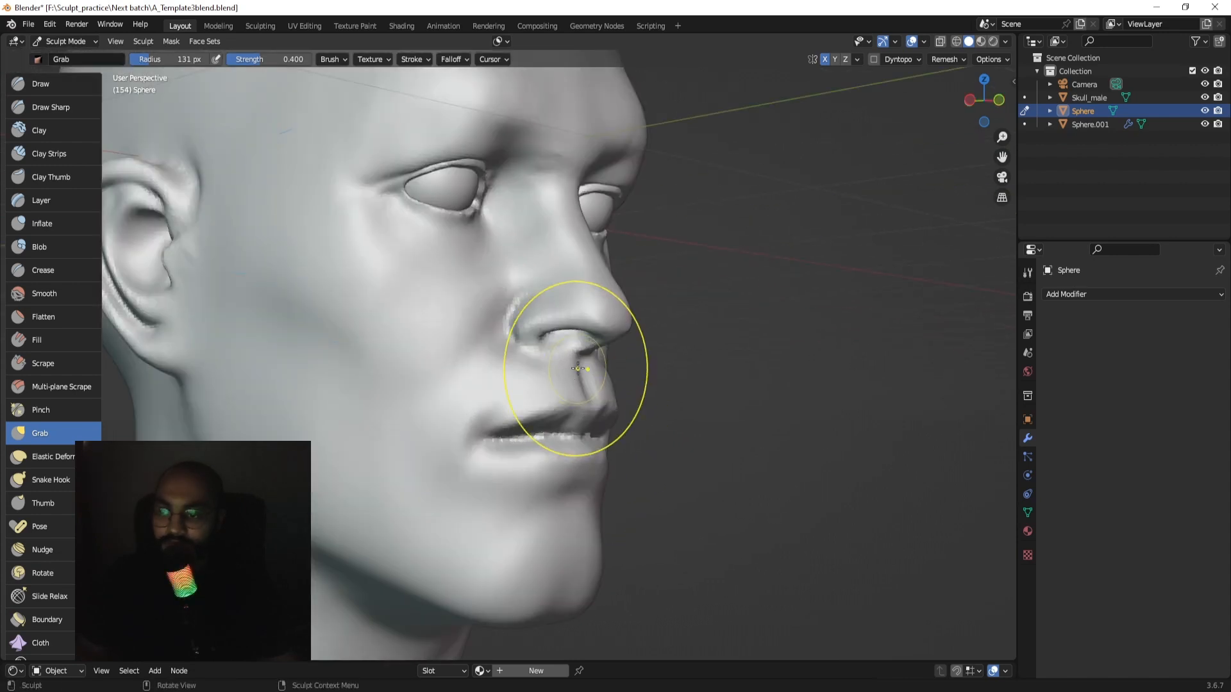
pyautogui.click(43, 270)
pyautogui.scroll(4, 563, 406)
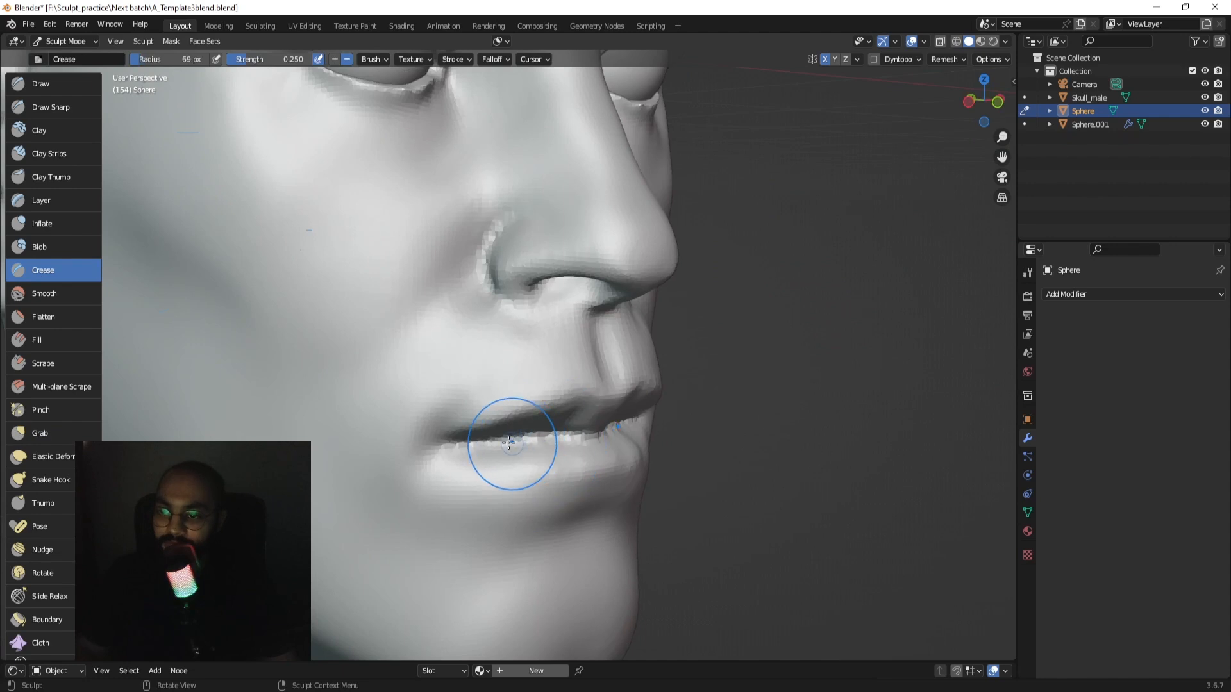
pyautogui.click(519, 442)
pyautogui.moveTo(532, 438)
pyautogui.mouseDown(button='middle')
pyautogui.moveTo(472, 432)
pyautogui.moveTo(551, 427)
pyautogui.mouseUp(button='middle')
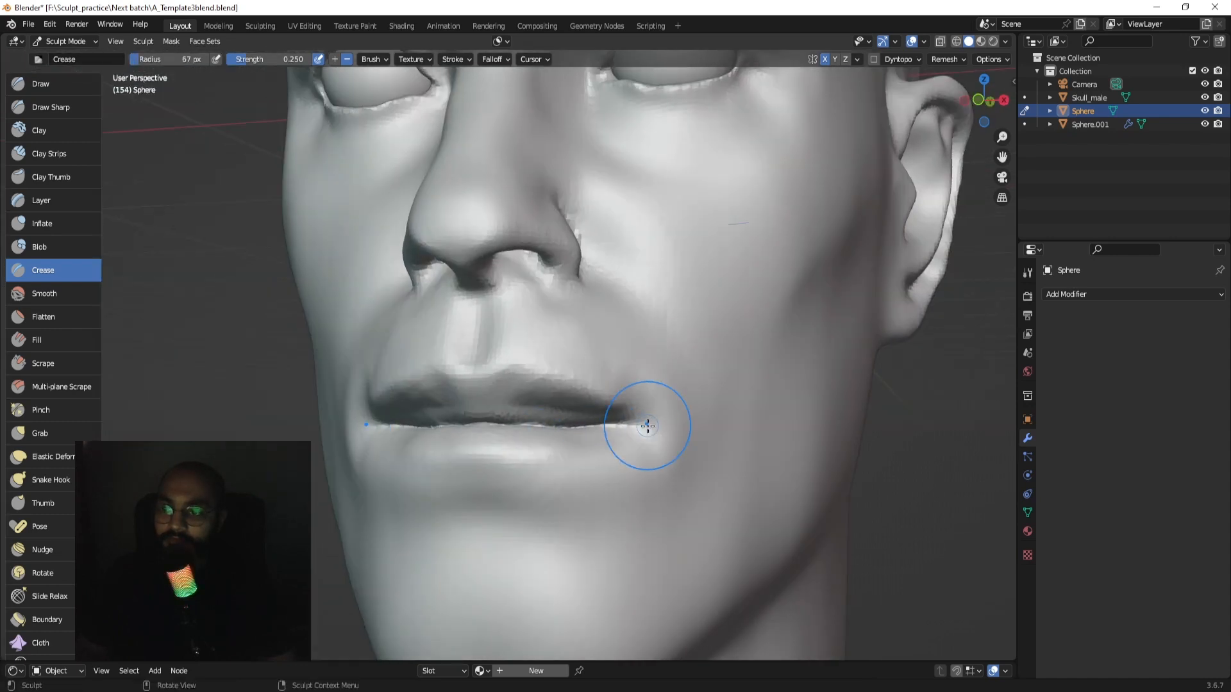
pyautogui.moveTo(624, 414)
pyautogui.keyDown('ctrl'); pyautogui.mouseDown(button='middle')
pyautogui.moveTo(583, 431)
pyautogui.moveTo(597, 420)
pyautogui.mouseUp(button='middle'); pyautogui.keyUp('ctrl')
# Pull the corners of the mouth slightly outward with Grab at 123 px radius.
pyautogui.press('g')
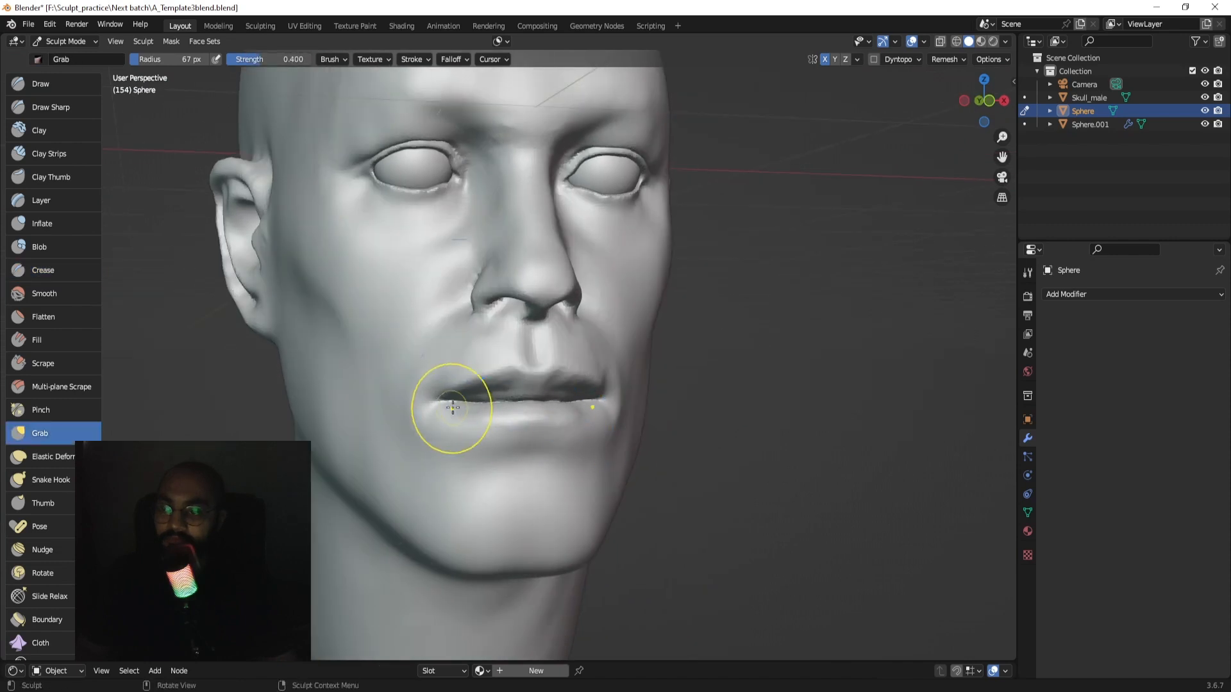
pyautogui.press('f')
pyautogui.click(486, 408)
pyautogui.moveTo(442, 395); pyautogui.dragTo(429, 396)
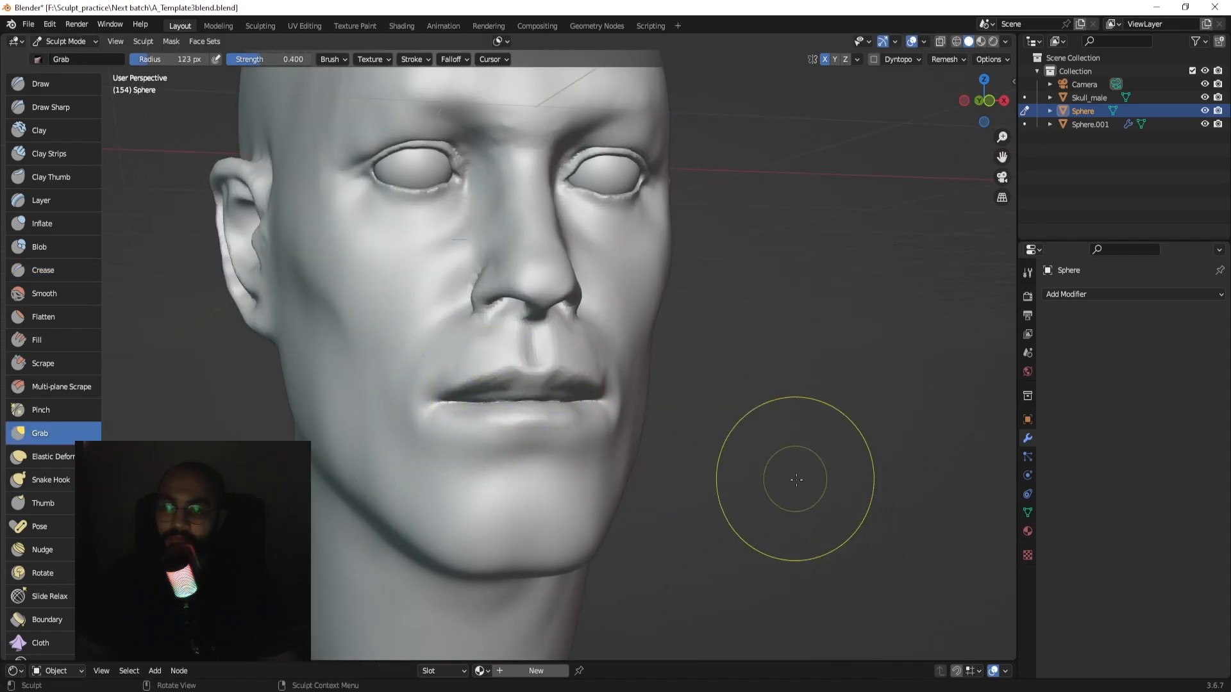
pyautogui.moveTo(828, 325)
pyautogui.mouseDown(button='middle')
pyautogui.moveTo(760, 319)
pyautogui.moveTo(670, 376)
pyautogui.moveTo(654, 371)
pyautogui.mouseUp(button='middle')
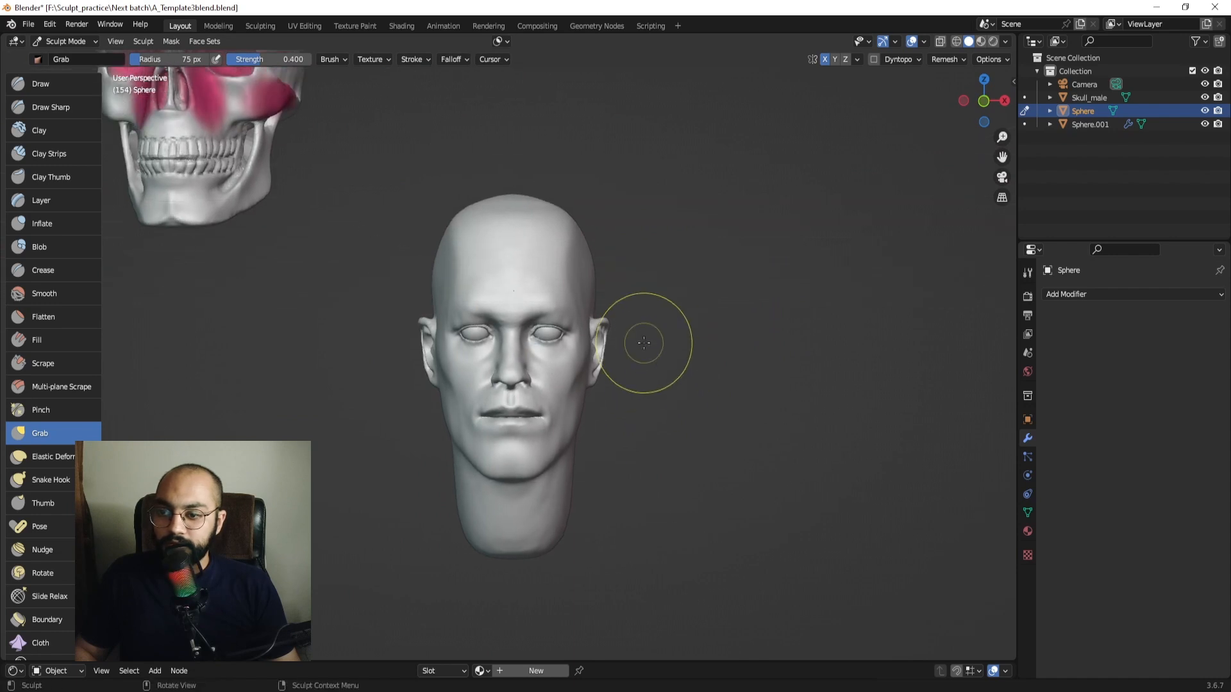
# Pull the upper forehead forward and up in right side view with Grab at 155 px radius to round the skull profile.
pyautogui.press('KP_3')
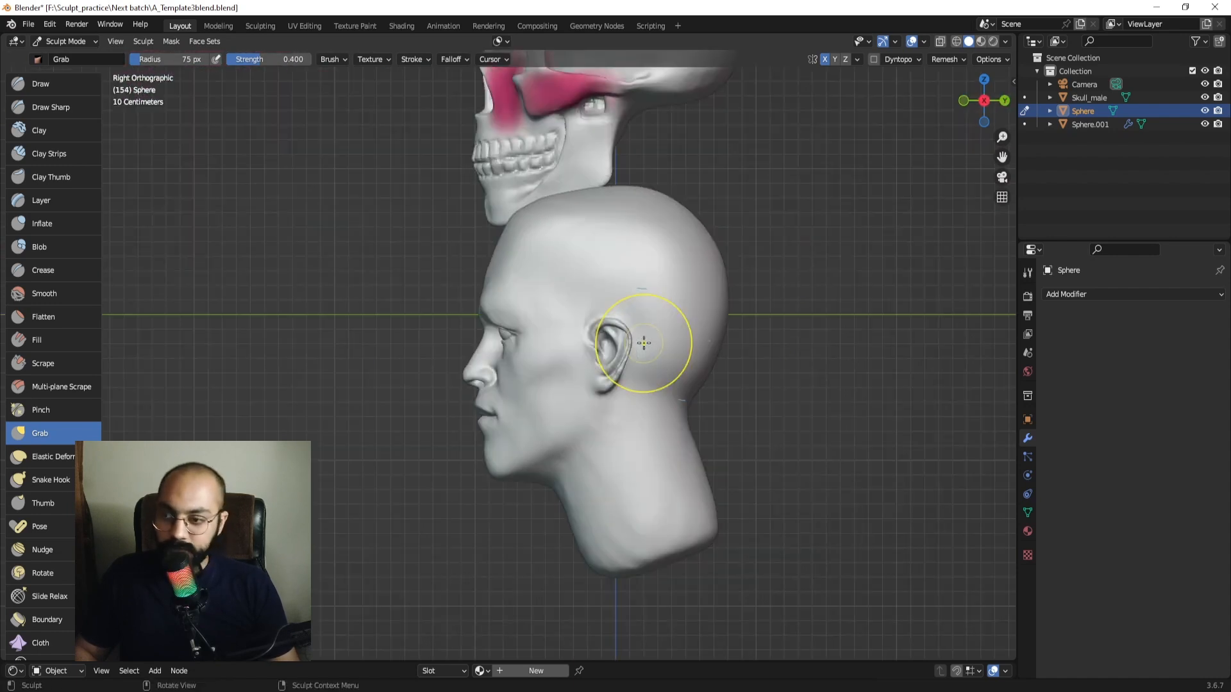
pyautogui.keyDown('alt'); pyautogui.keyDown('shift'); pyautogui.moveTo(728, 332); pyautogui.dragTo(706, 379); pyautogui.keyUp('shift'); pyautogui.keyUp('alt')
pyautogui.scroll(2, 505, 260)
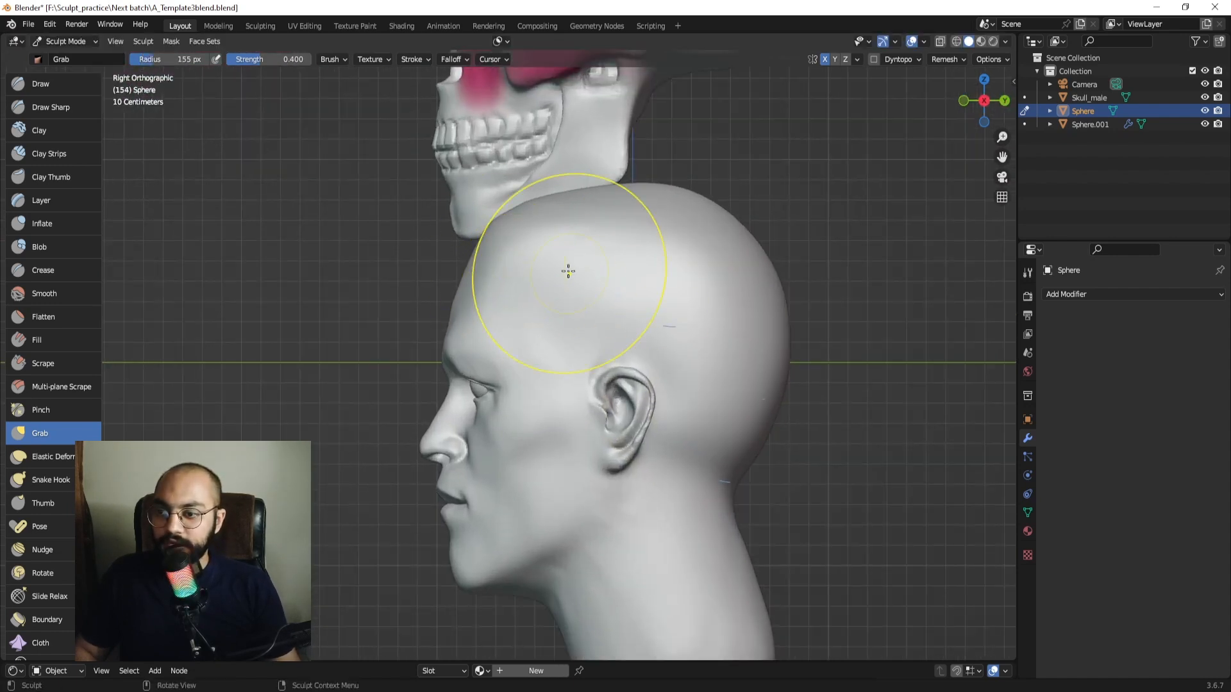
pyautogui.moveTo(568, 272)
pyautogui.mouseDown()
pyautogui.moveTo(505, 230)
pyautogui.moveTo(514, 250)
pyautogui.moveTo(510, 235)
pyautogui.mouseUp()
pyautogui.press('f')
pyautogui.click(519, 258)
pyautogui.press('f')
pyautogui.click(465, 284)
pyautogui.moveTo(465, 284); pyautogui.dragTo(463, 354)
pyautogui.hotkey('ctrl', 'z')
# Adjust the earlobe and lower ear in right side view with Grab at 122 px, reducing to 106 px radius.
pyautogui.press('f')
pyautogui.click(452, 294)
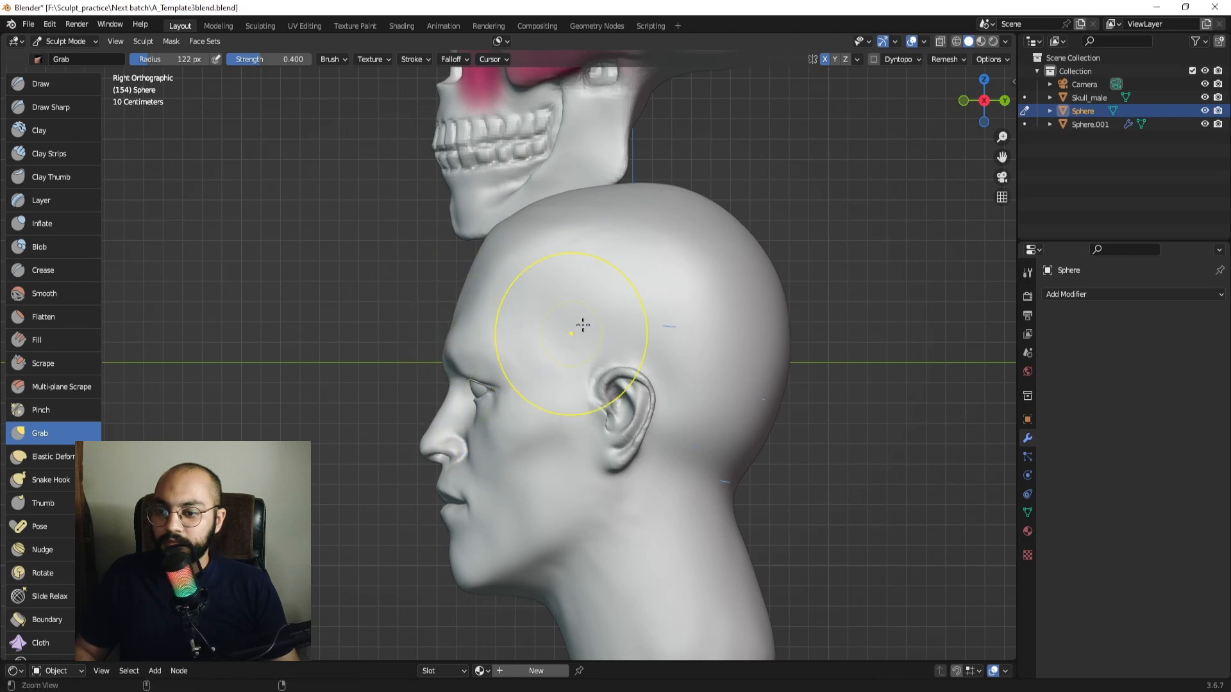
pyautogui.moveTo(583, 325)
pyautogui.keyDown('ctrl'); pyautogui.keyDown('alt'); pyautogui.mouseDown()
pyautogui.moveTo(593, 395)
pyautogui.moveTo(610, 334)
pyautogui.mouseUp(); pyautogui.keyUp('alt'); pyautogui.keyUp('ctrl')
pyautogui.keyDown('ctrl'); pyautogui.keyDown('alt'); pyautogui.moveTo(559, 463); pyautogui.dragTo(548, 415); pyautogui.keyUp('alt'); pyautogui.keyUp('ctrl')
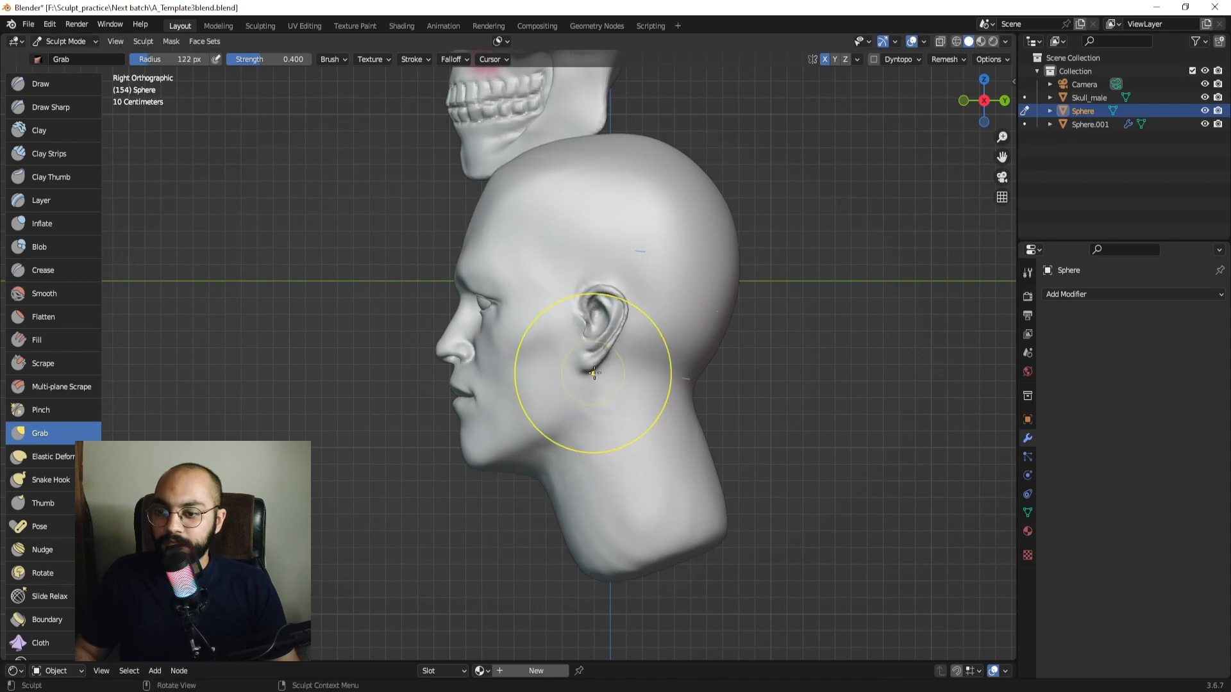
pyautogui.keyDown('ctrl'); pyautogui.moveTo(628, 374); pyautogui.dragTo(627, 346, button='middle'); pyautogui.keyUp('ctrl')
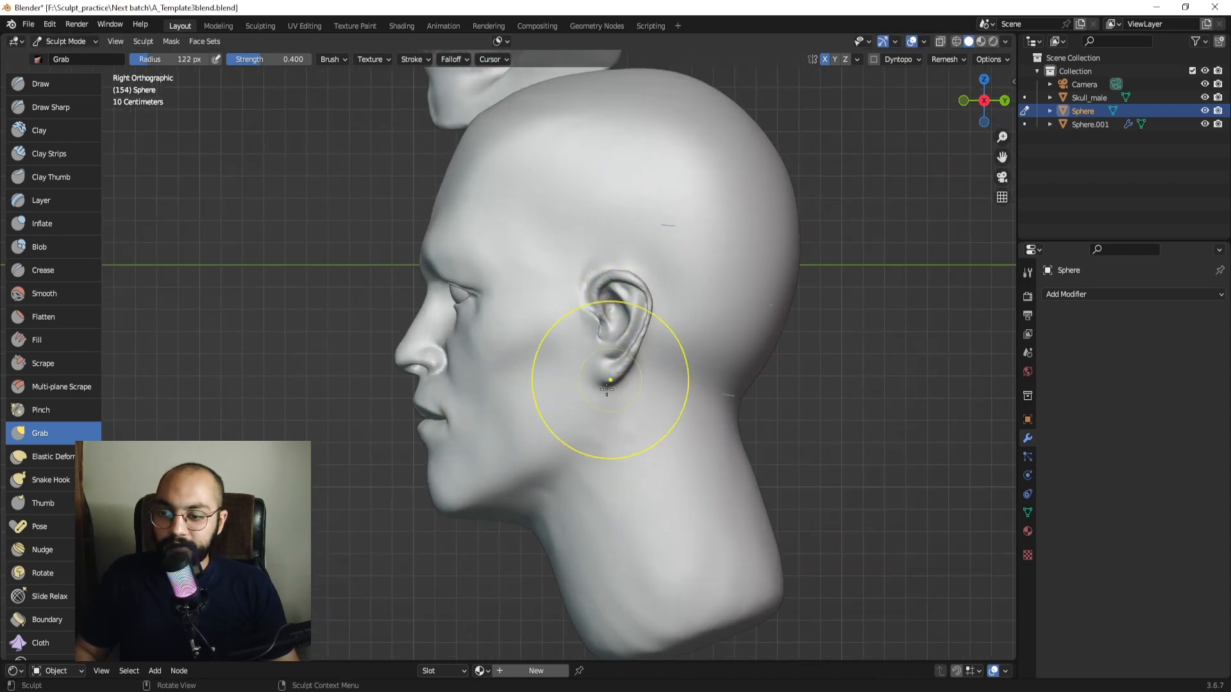
pyautogui.moveTo(603, 395); pyautogui.dragTo(608, 373)
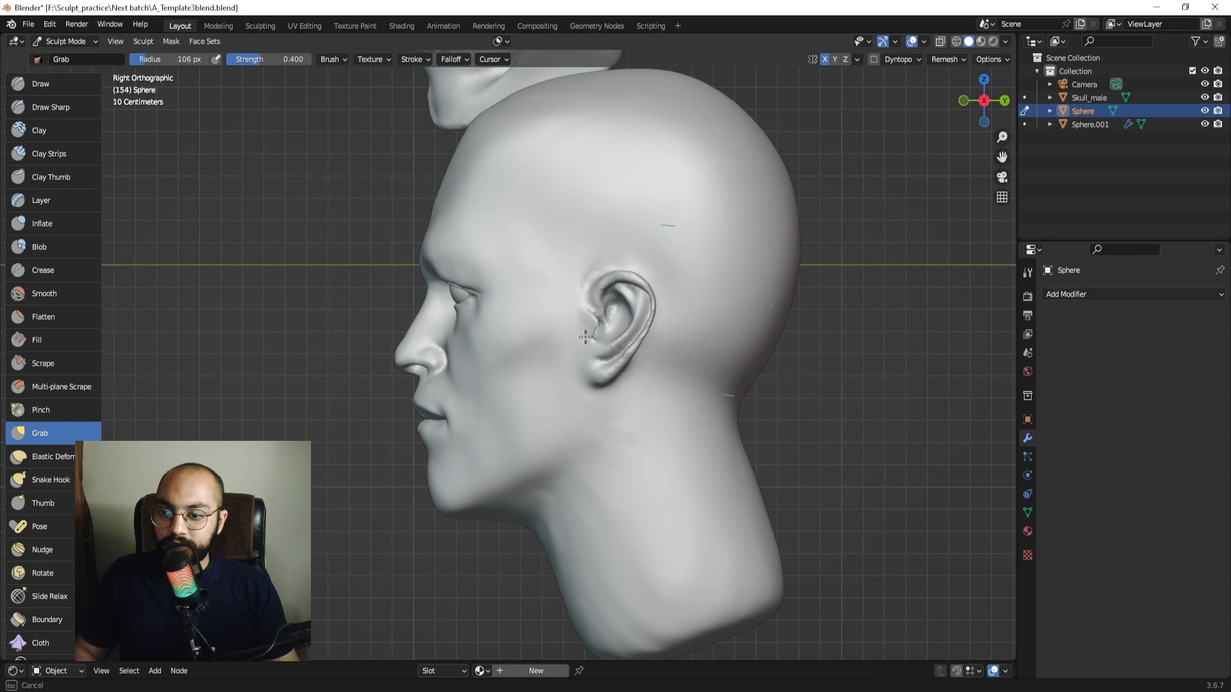
pyautogui.moveTo(628, 344)
pyautogui.mouseDown(button='middle')
pyautogui.moveTo(734, 359)
pyautogui.moveTo(653, 379)
pyautogui.moveTo(597, 343)
pyautogui.moveTo(679, 349)
pyautogui.moveTo(502, 345)
pyautogui.moveTo(479, 367)
pyautogui.moveTo(462, 358)
pyautogui.moveTo(473, 398)
pyautogui.moveTo(594, 397)
pyautogui.moveTo(523, 385)
pyautogui.moveTo(487, 399)
pyautogui.moveTo(545, 404)
pyautogui.moveTo(491, 405)
pyautogui.mouseUp(button='middle')
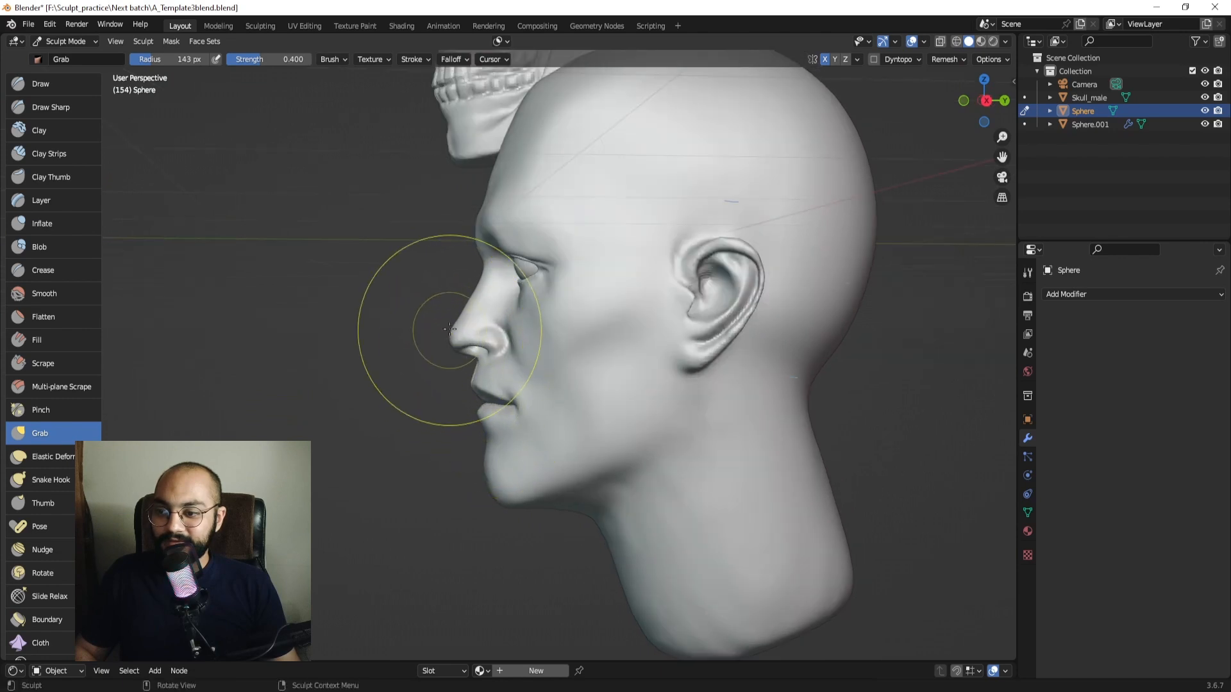
# Switch the head from Sculpt Mode to Object Mode and deselect it.
pyautogui.moveTo(451, 331)
pyautogui.mouseDown(button='middle')
pyautogui.moveTo(558, 360)
pyautogui.moveTo(489, 440)
pyautogui.moveTo(508, 460)
pyautogui.mouseUp(button='middle')
pyautogui.keyDown('alt'); pyautogui.moveTo(489, 439); pyautogui.dragTo(528, 426); pyautogui.keyUp('alt')
pyautogui.hotkey('ctrl', 'Tab')
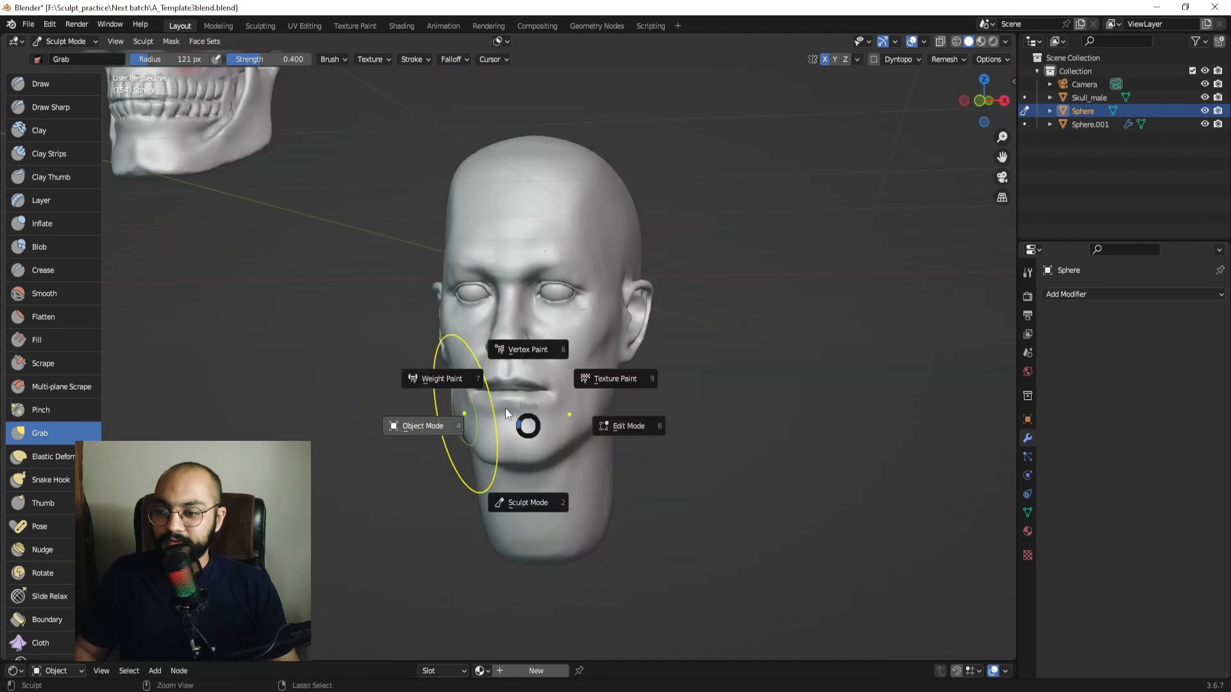
pyautogui.click(481, 416)
pyautogui.click(629, 352)
pyautogui.moveTo(629, 353)
pyautogui.keyDown('alt'); pyautogui.mouseDown()
pyautogui.moveTo(666, 381)
pyautogui.moveTo(650, 379)
pyautogui.mouseUp(); pyautogui.keyUp('alt')
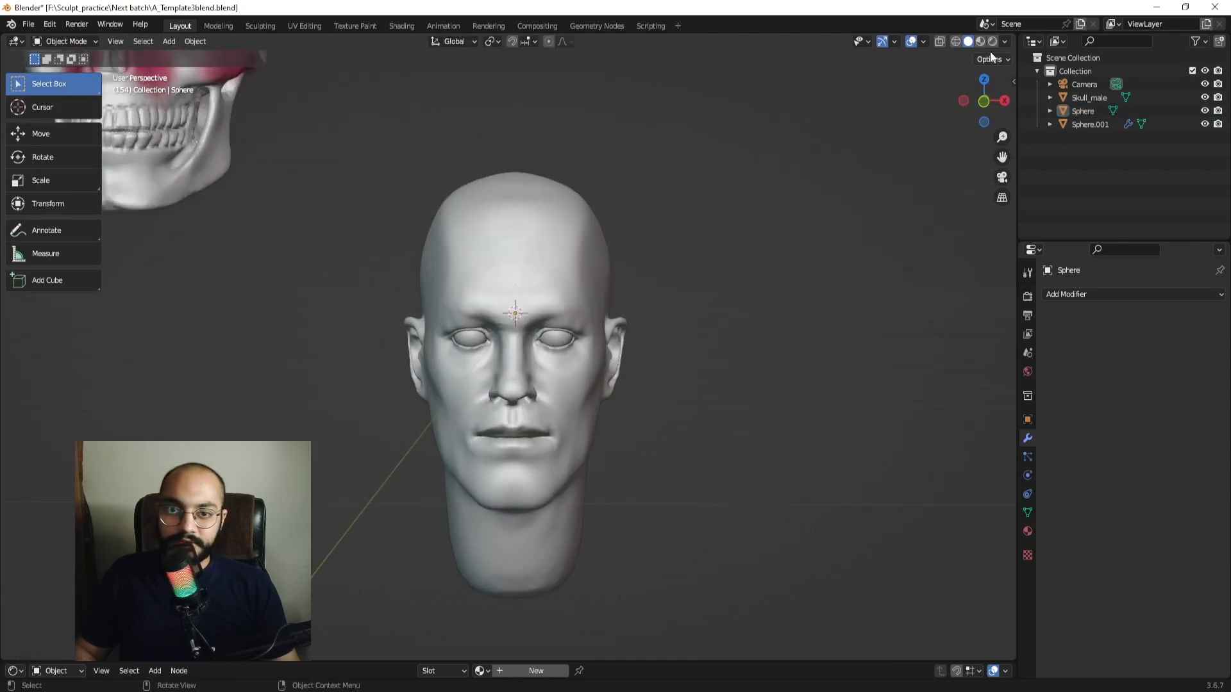
# Enable Shadow in the viewport shading options, adjust its intensity and open its light settings.
pyautogui.click(1005, 41)
pyautogui.click(933, 311)
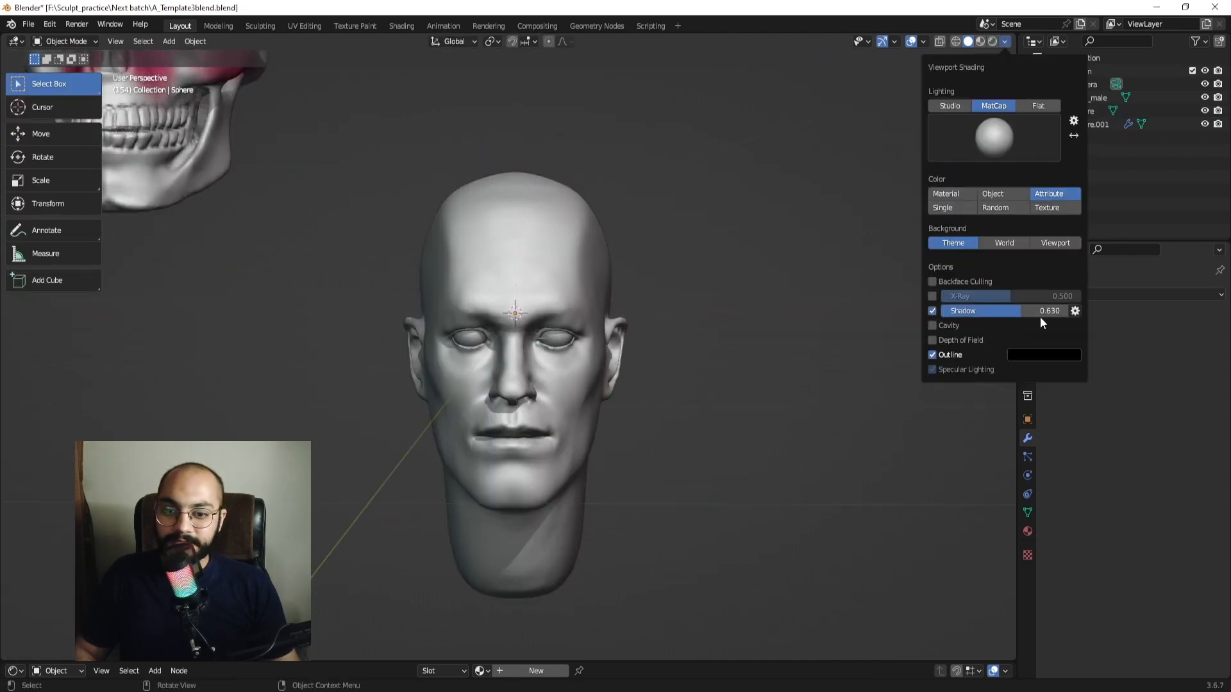
pyautogui.moveTo(1040, 316); pyautogui.dragTo(1079, 345)
pyautogui.click(1075, 311)
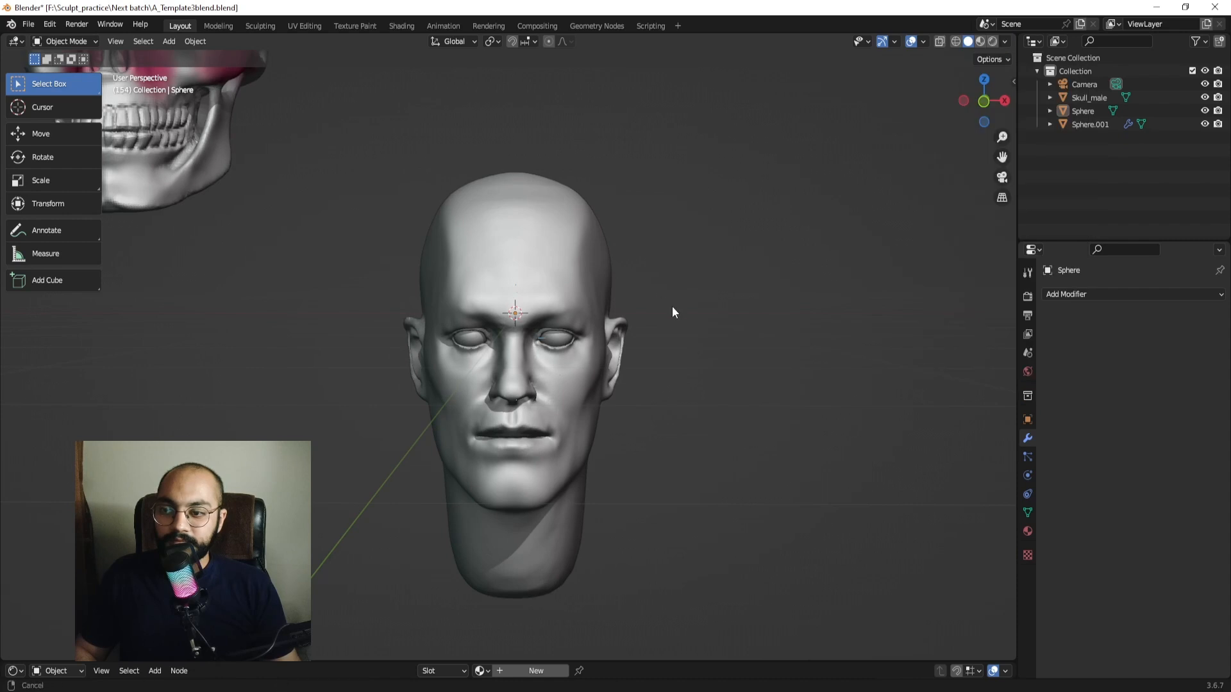
pyautogui.moveTo(672, 306)
pyautogui.mouseDown(button='middle')
pyautogui.moveTo(605, 340)
pyautogui.moveTo(553, 341)
pyautogui.moveTo(752, 339)
pyautogui.moveTo(589, 339)
pyautogui.moveTo(674, 343)
pyautogui.moveTo(632, 357)
pyautogui.moveTo(661, 373)
pyautogui.mouseUp(button='middle')
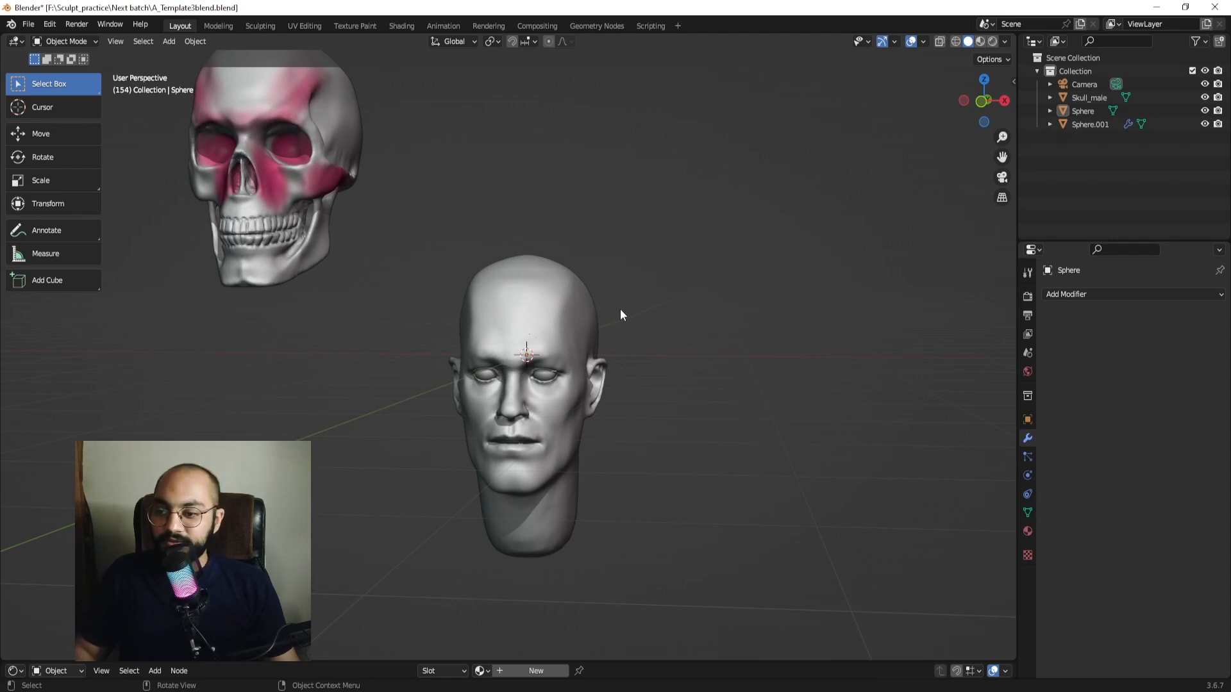
# Select the head and return it to Sculpt Mode.
pyautogui.click(596, 310)
pyautogui.hotkey('ctrl', 'Tab')
pyautogui.click(596, 388)
# Push the upper forehead down and slightly back from the side with Grab at about 120 px radius.
pyautogui.press('KP_3')
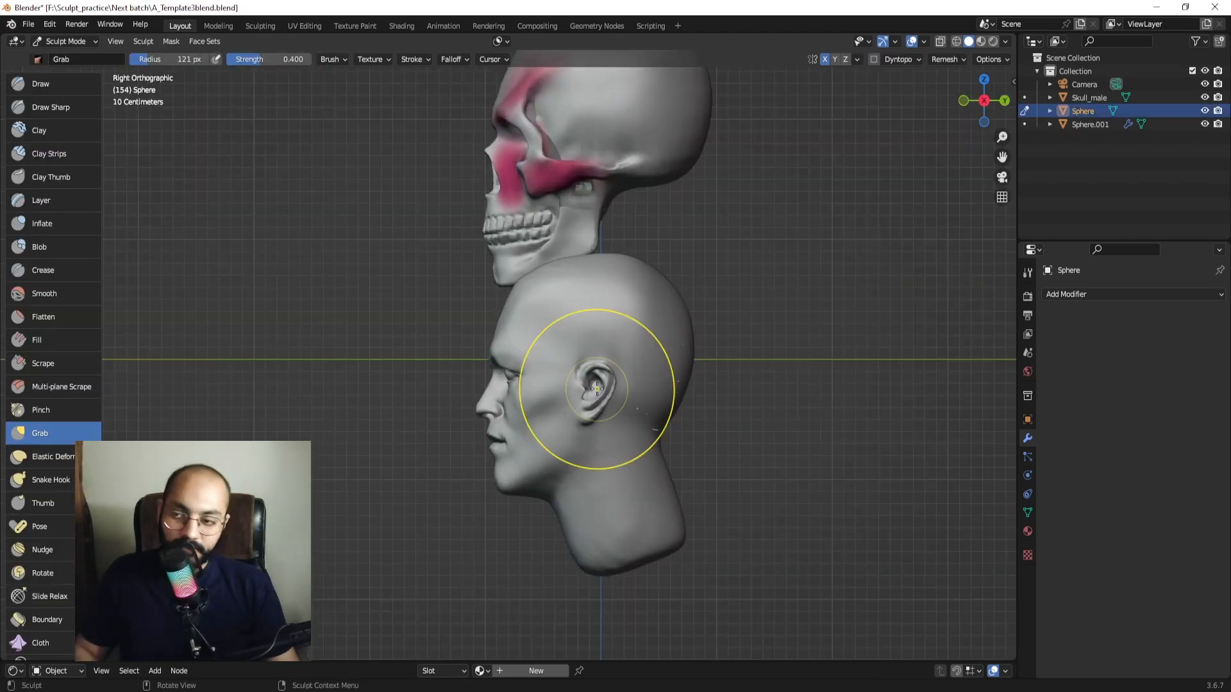
pyautogui.keyDown('ctrl'); pyautogui.moveTo(654, 348); pyautogui.dragTo(676, 288, button='middle'); pyautogui.keyUp('ctrl')
pyautogui.moveTo(565, 284)
pyautogui.keyDown('shift'); pyautogui.mouseDown(button='middle')
pyautogui.moveTo(544, 315)
pyautogui.moveTo(544, 293)
pyautogui.mouseUp(button='middle'); pyautogui.keyUp('shift')
pyautogui.press('f')
pyautogui.click(558, 297)
pyautogui.press('f')
pyautogui.click(554, 292)
pyautogui.moveTo(518, 282); pyautogui.dragTo(519, 298)
pyautogui.moveTo(523, 300)
pyautogui.mouseDown(button='middle')
pyautogui.moveTo(583, 303)
pyautogui.moveTo(542, 295)
pyautogui.mouseUp(button='middle')
pyautogui.press('f')
pyautogui.click(560, 301)
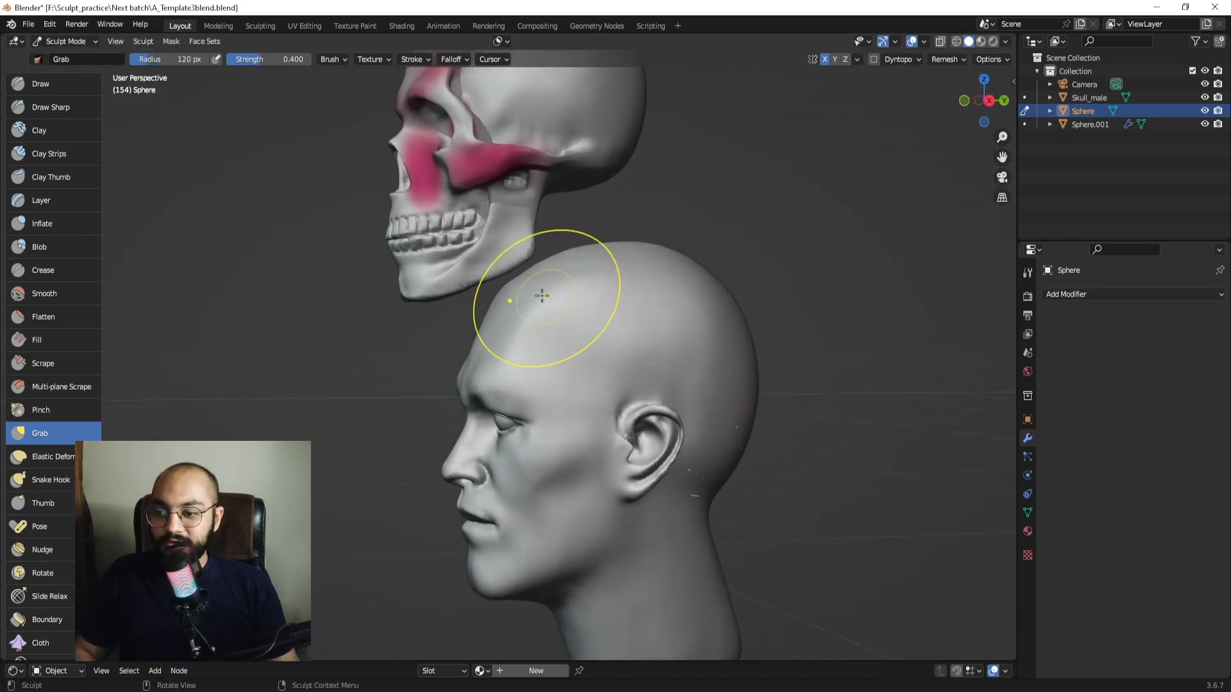
pyautogui.moveTo(524, 283); pyautogui.dragTo(529, 285)
# Nudge the crown forward and push the back of the skull inward from the side with Grab at 183 to 190 px radius.
pyautogui.moveTo(617, 271); pyautogui.dragTo(594, 264, button='middle')
pyautogui.moveTo(653, 254); pyautogui.dragTo(647, 254)
pyautogui.press('f')
pyautogui.click(667, 255)
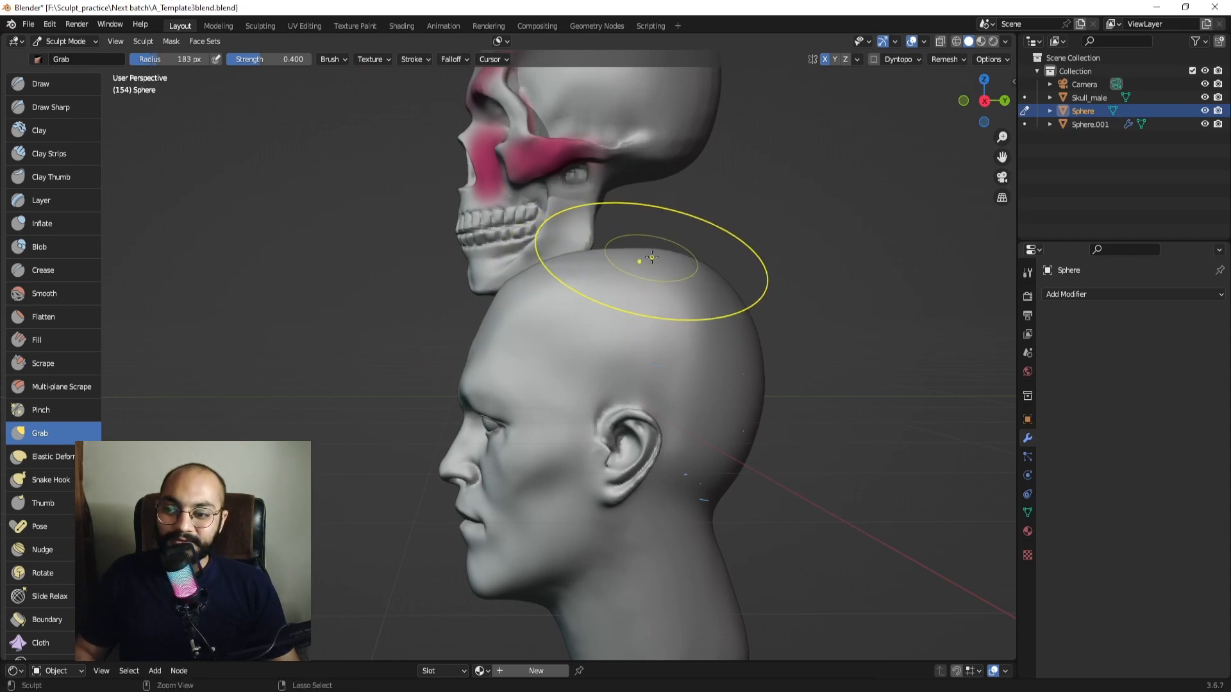
pyautogui.press('KP_3')
pyautogui.press('f')
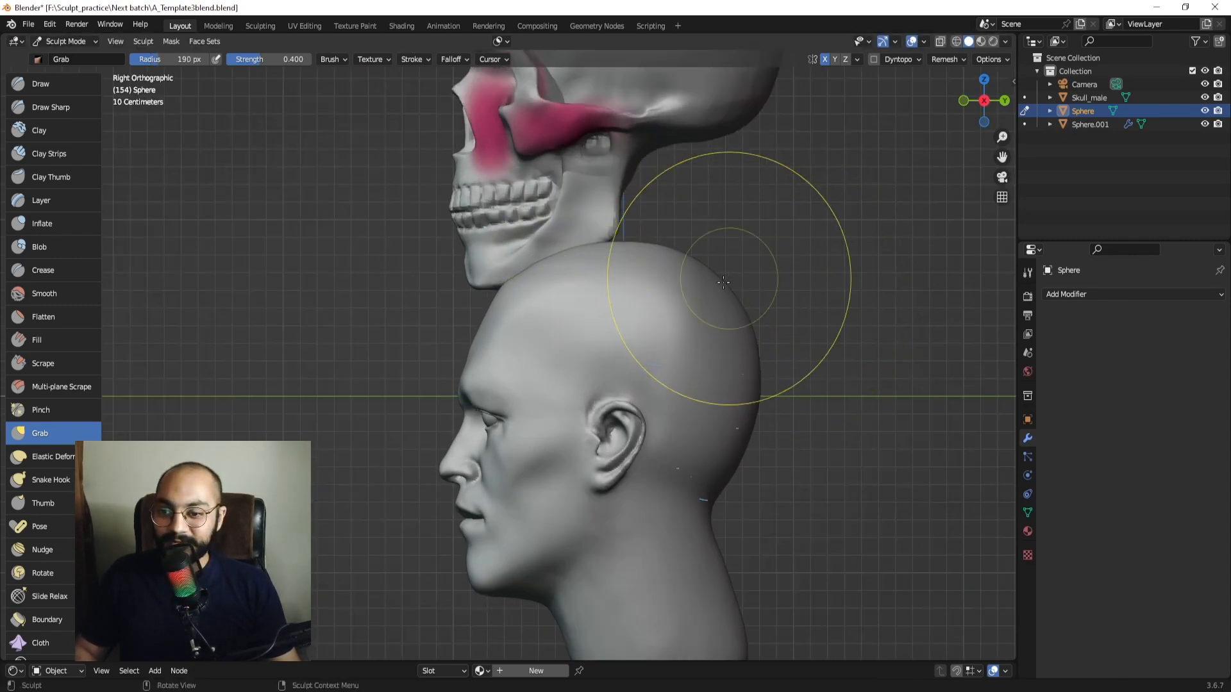
pyautogui.moveTo(719, 285); pyautogui.dragTo(716, 287)
pyautogui.moveTo(759, 382); pyautogui.dragTo(742, 387)
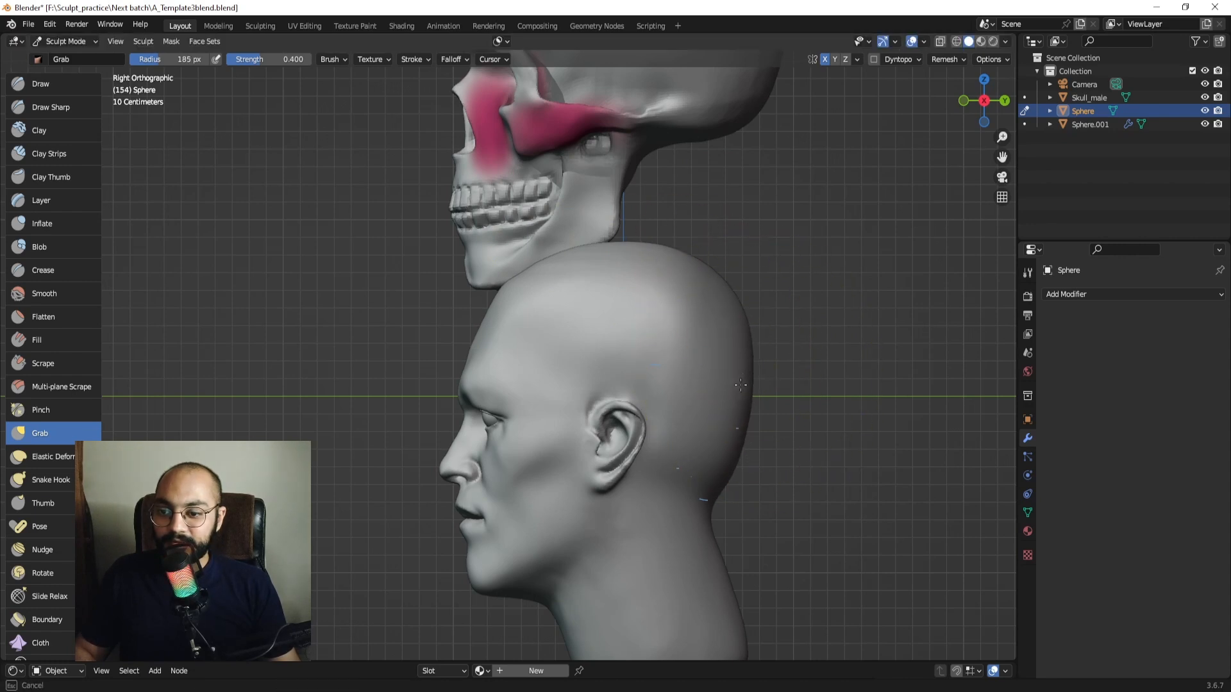
# Pull the upper forehead contour slightly up and forward from the opposite side with Grab at 91 px radius.
pyautogui.moveTo(728, 379); pyautogui.dragTo(654, 364, button='middle')
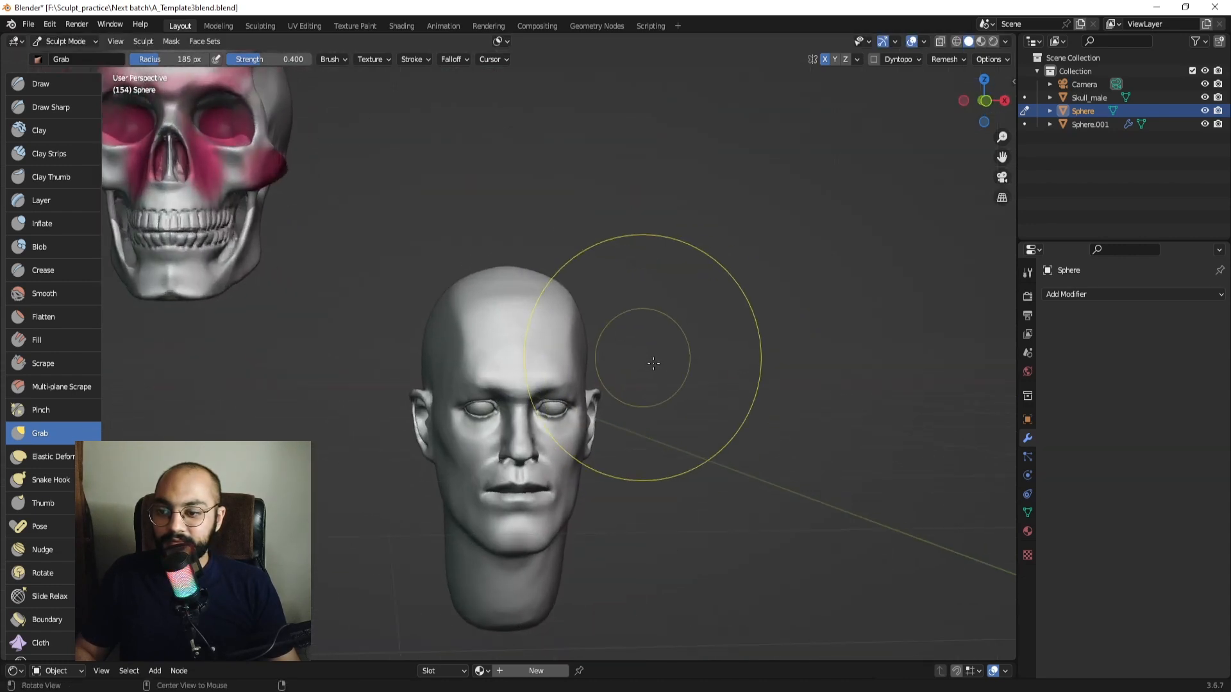
pyautogui.keyDown('alt'); pyautogui.moveTo(653, 363); pyautogui.dragTo(618, 348); pyautogui.keyUp('alt')
pyautogui.press('f')
pyautogui.click(511, 347)
pyautogui.press('f')
pyautogui.moveTo(487, 305)
pyautogui.keyDown('alt'); pyautogui.mouseDown()
pyautogui.moveTo(554, 314)
pyautogui.moveTo(591, 303)
pyautogui.mouseUp(); pyautogui.keyUp('alt')
pyautogui.click(554, 314)
pyautogui.press('f')
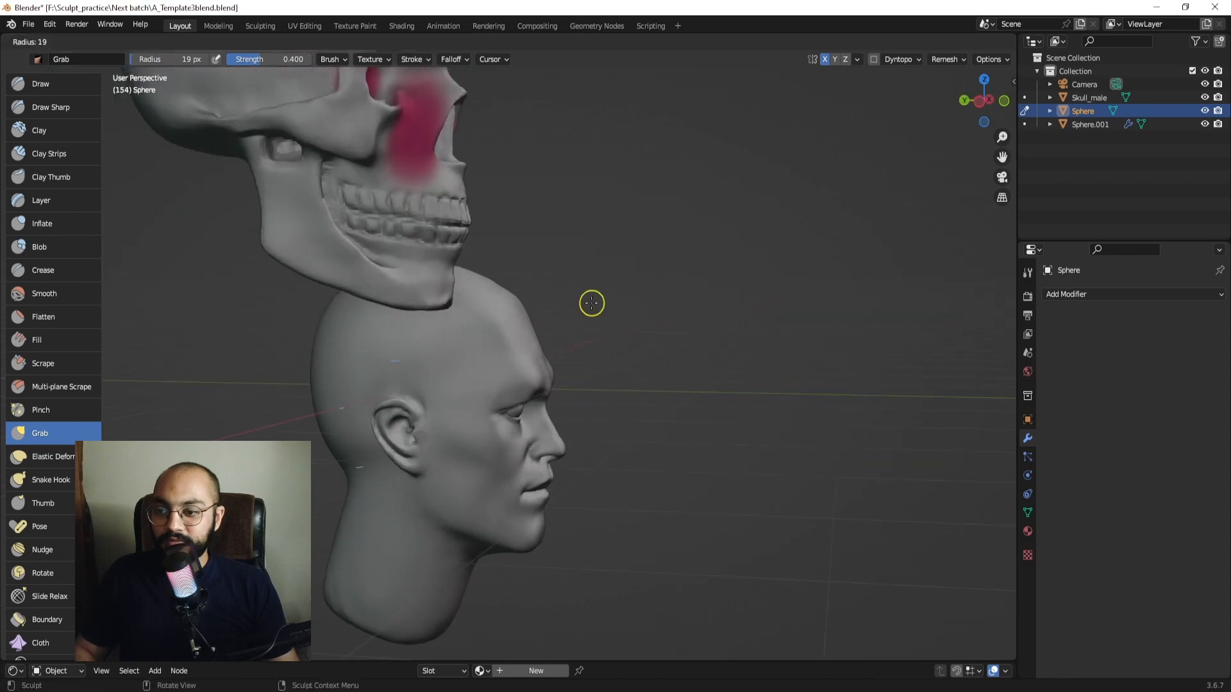
pyautogui.click(601, 303)
pyautogui.press('f')
pyautogui.click(624, 304)
pyautogui.moveTo(624, 304); pyautogui.dragTo(639, 305, button='middle')
pyautogui.moveTo(507, 313); pyautogui.dragTo(513, 303)
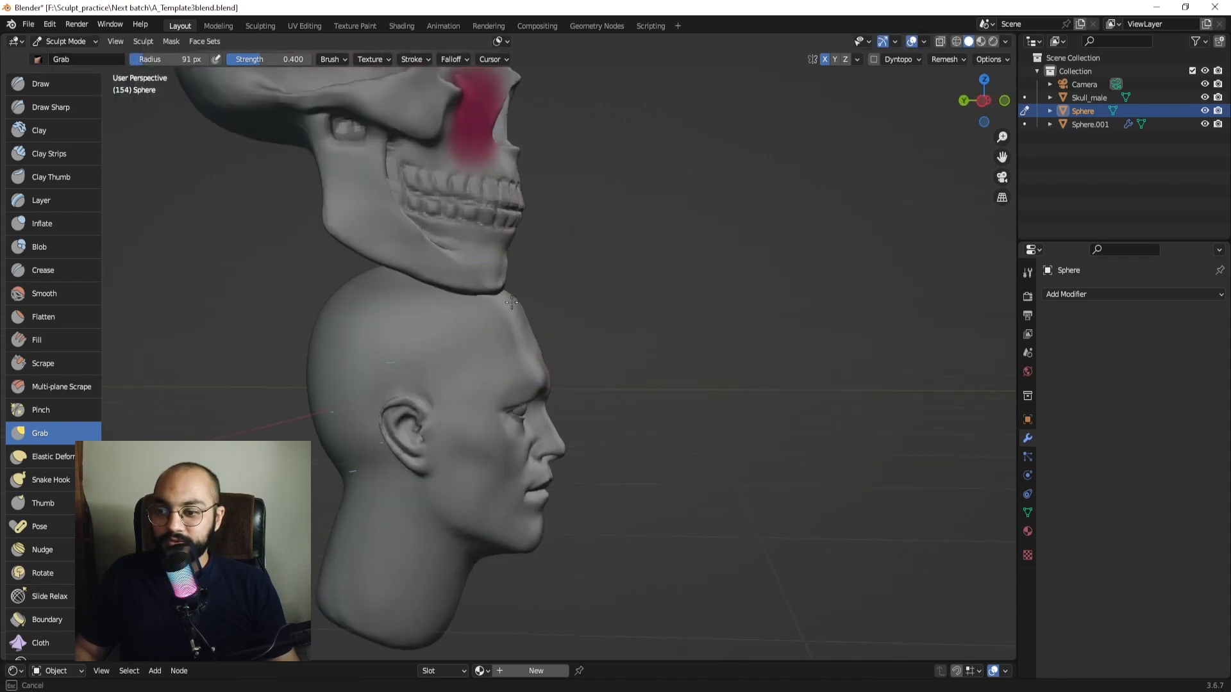
pyautogui.moveTo(569, 347)
pyautogui.keyDown('alt'); pyautogui.mouseDown()
pyautogui.moveTo(465, 343)
pyautogui.moveTo(585, 324)
pyautogui.moveTo(643, 332)
pyautogui.moveTo(620, 305)
pyautogui.mouseUp(); pyautogui.keyUp('alt')
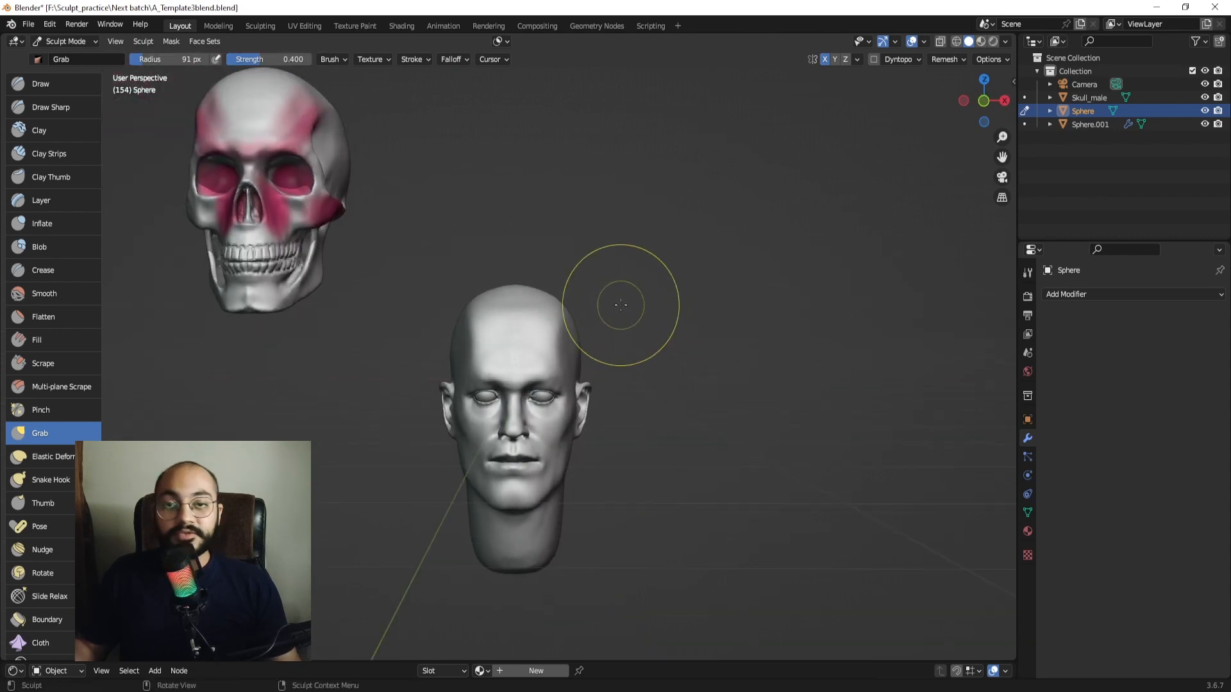